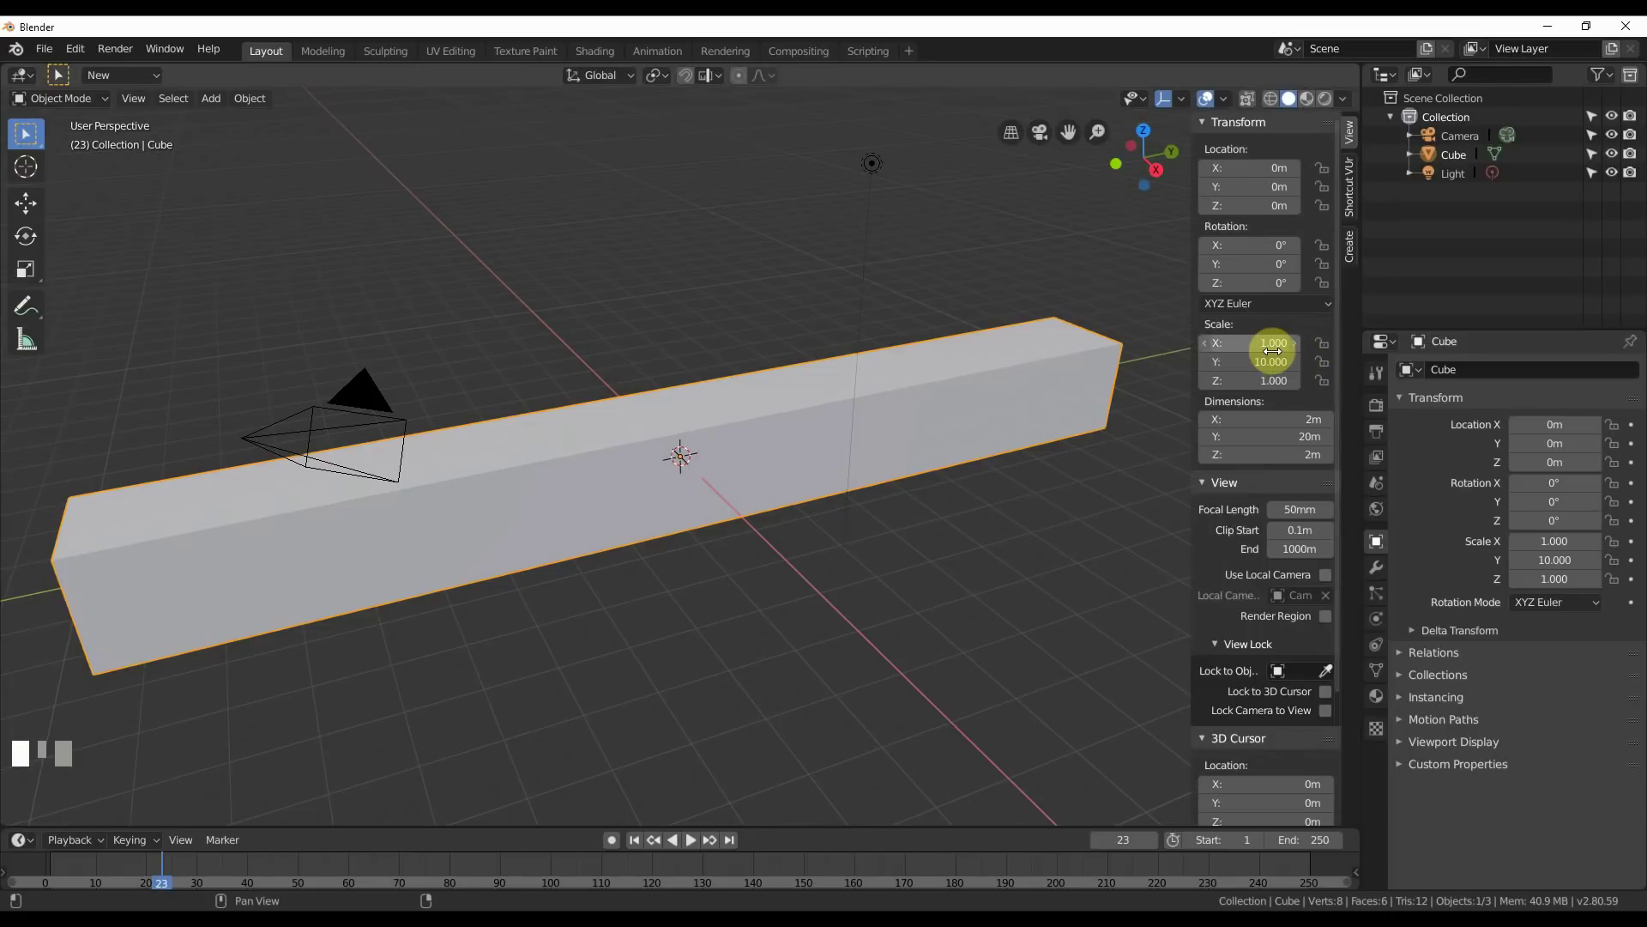
Set the elongated cube's Z location to 1 m, then deselect it and hide the transform sidebar.
middle_click_drag(651, 589, 686, 552)
scroll(686, 552, "down", 2)
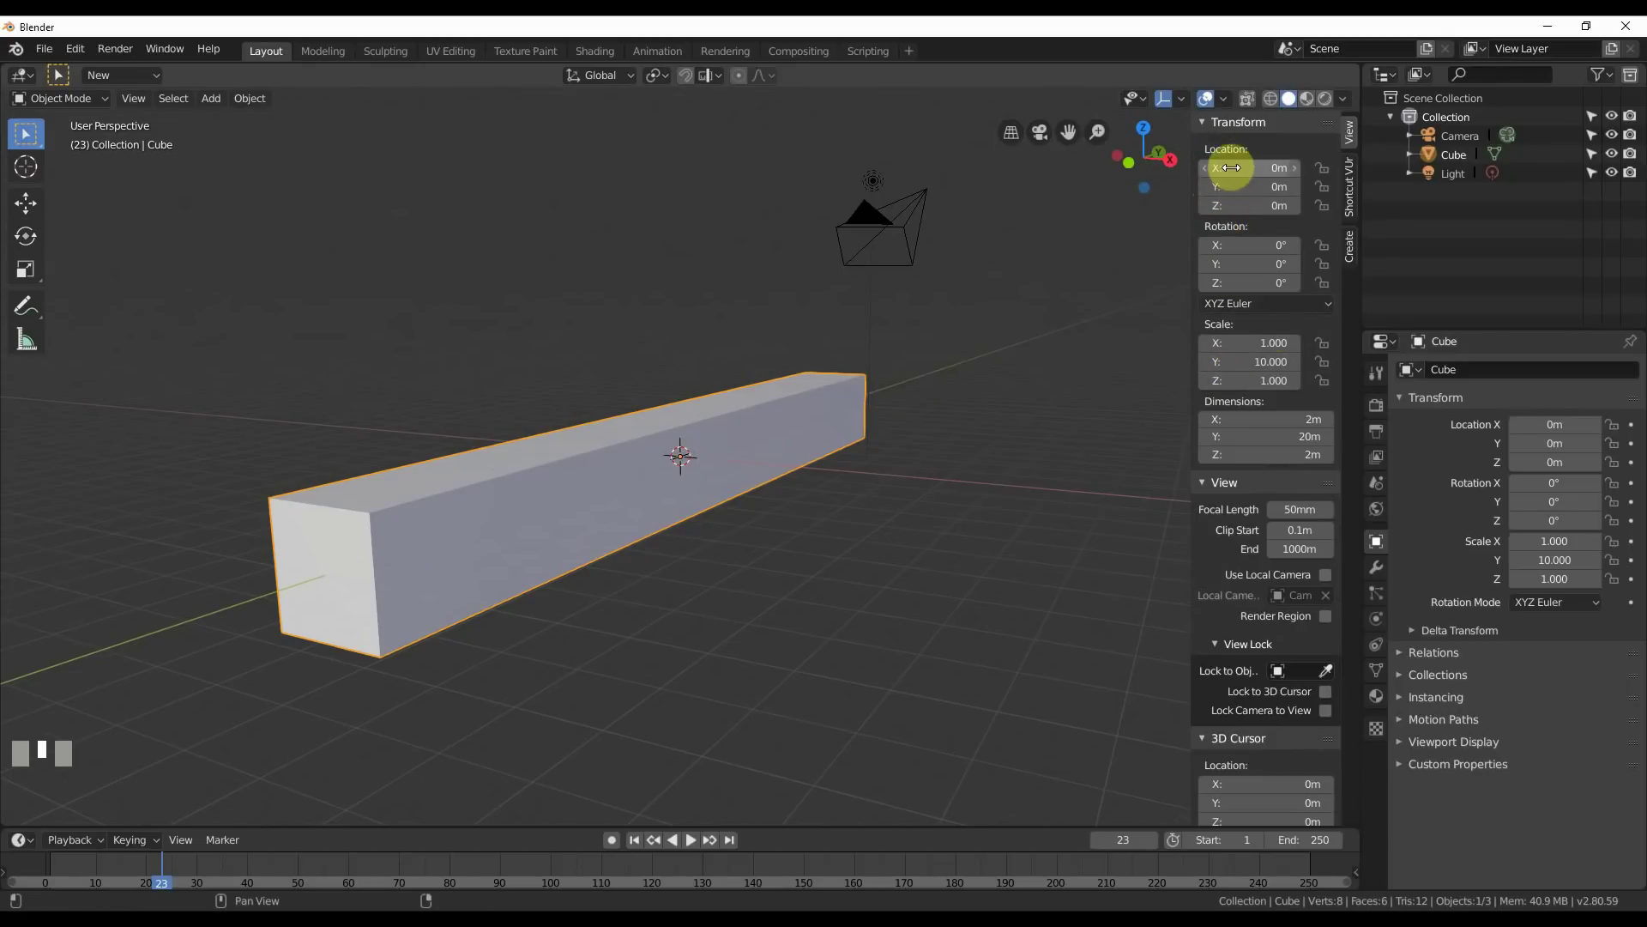
left_click(1254, 205)
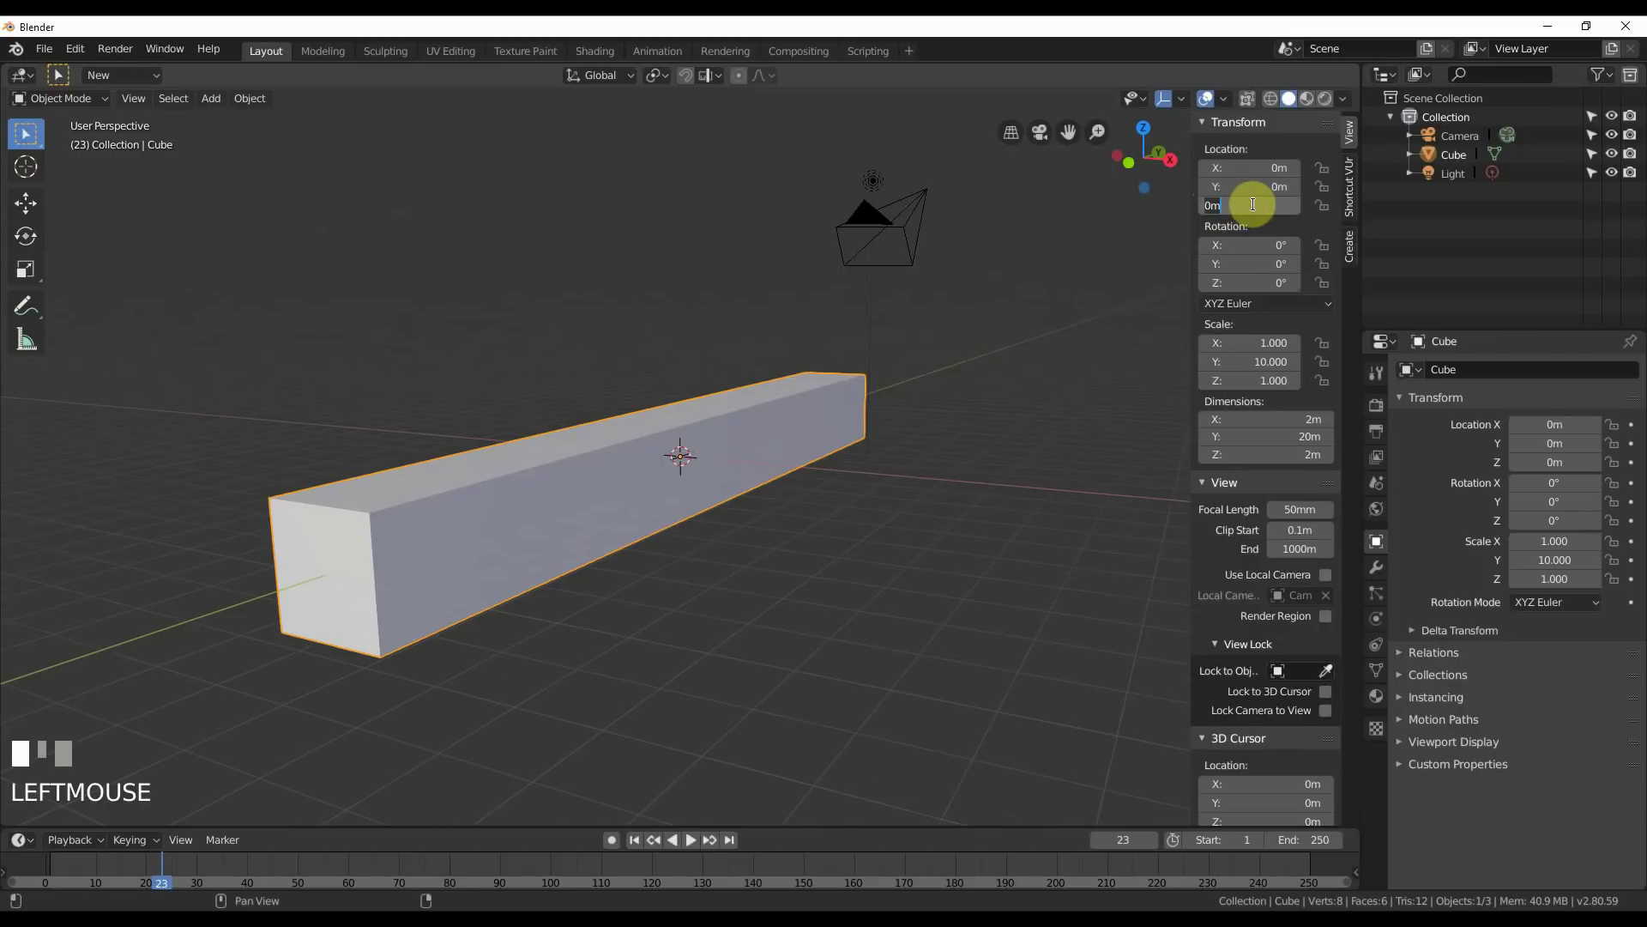
key("Return")
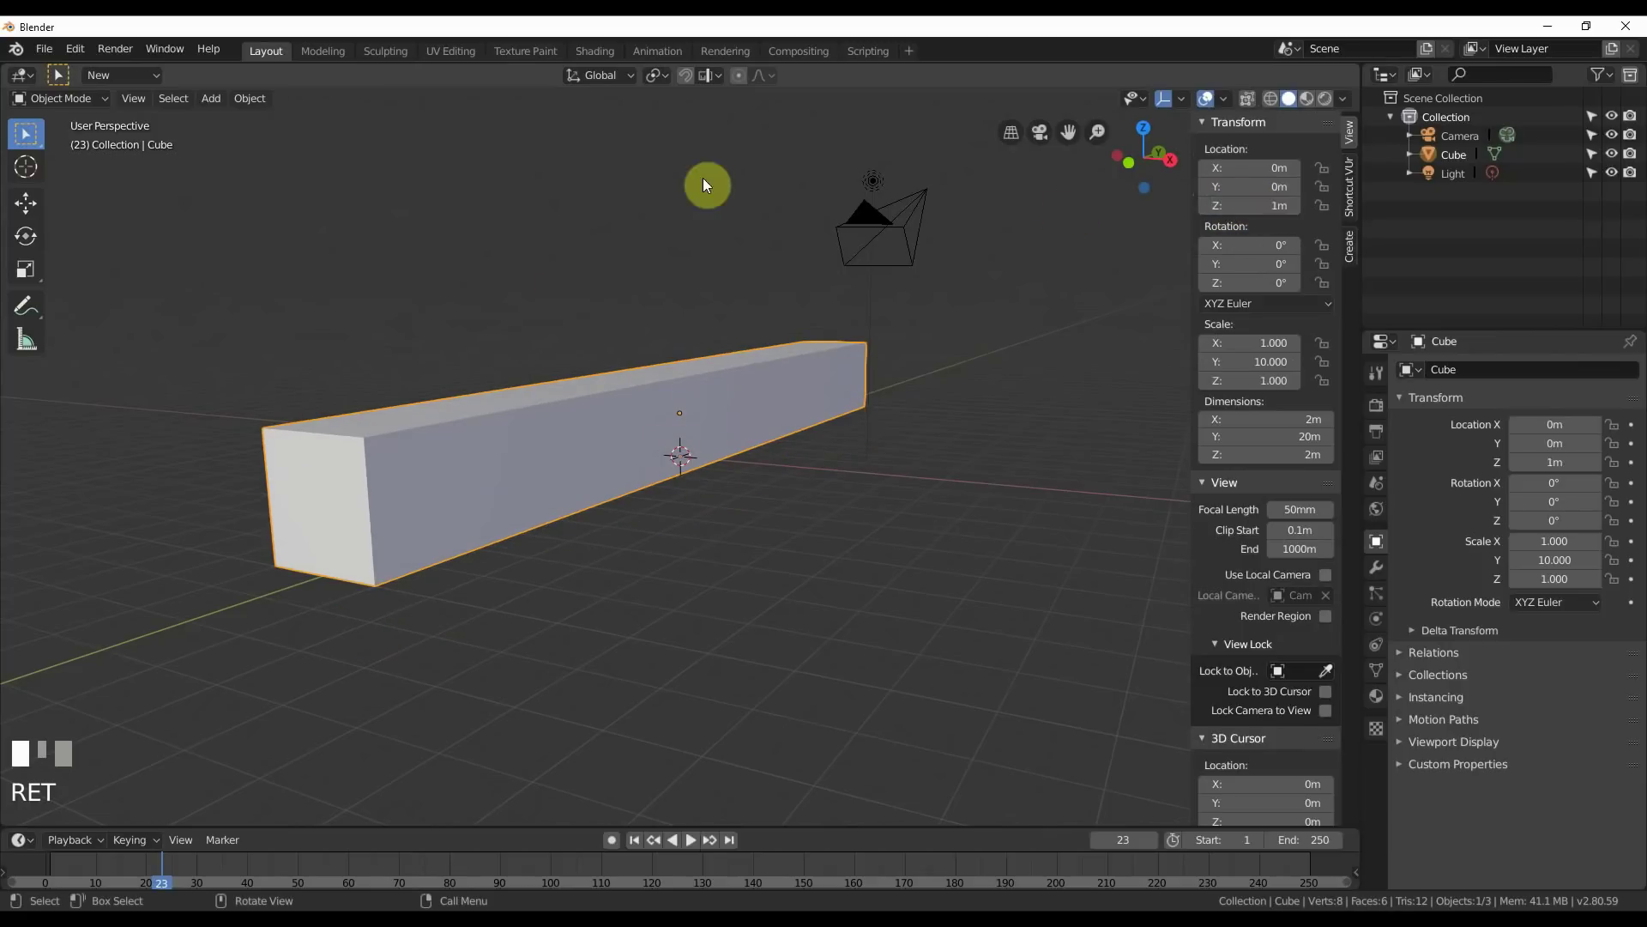
middle_click_drag(735, 477, 643, 496)
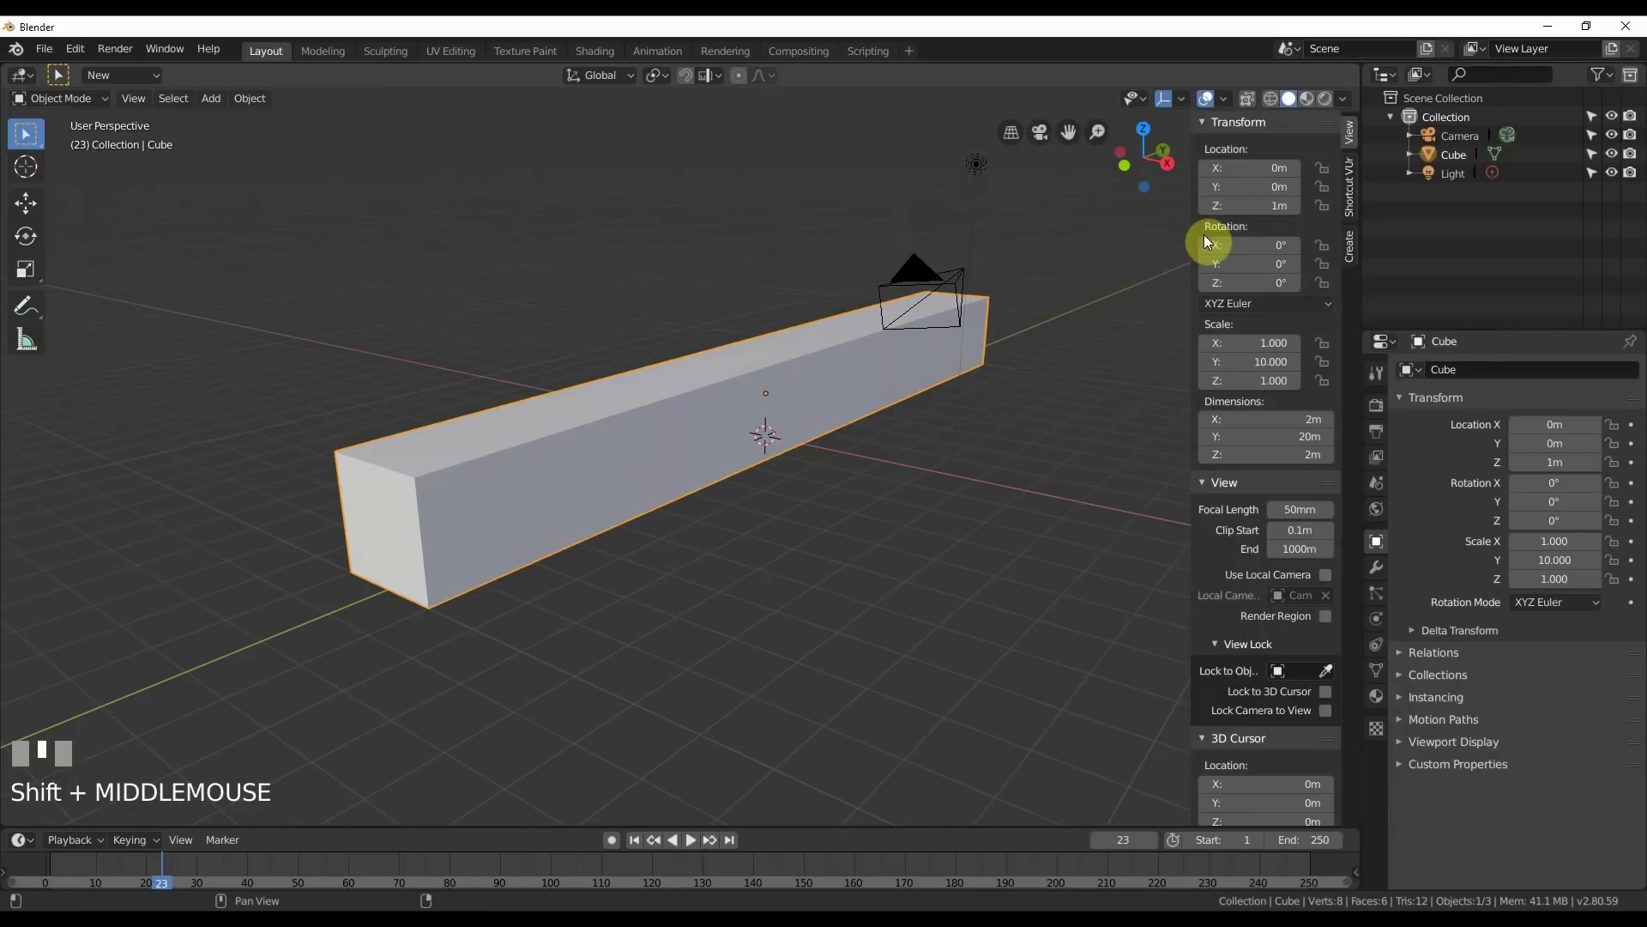
left_click(1141, 265)
key("n")
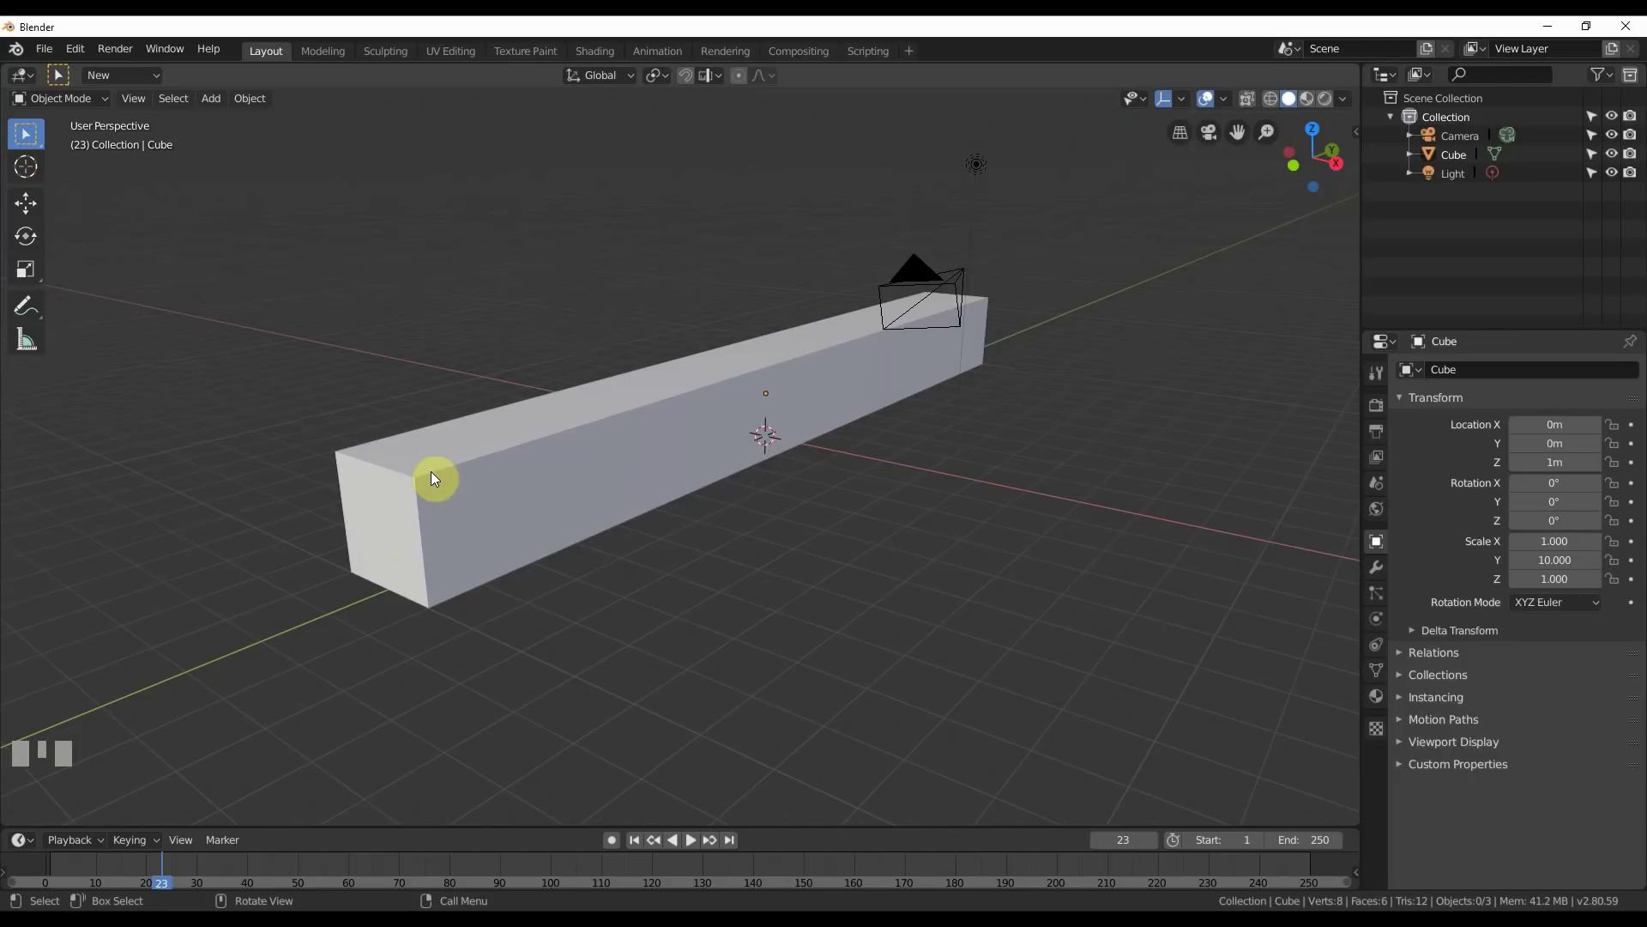
Select the beam's top face in Edit Mode and move it down along Z to roughly half the beam's height.
key("Tab")
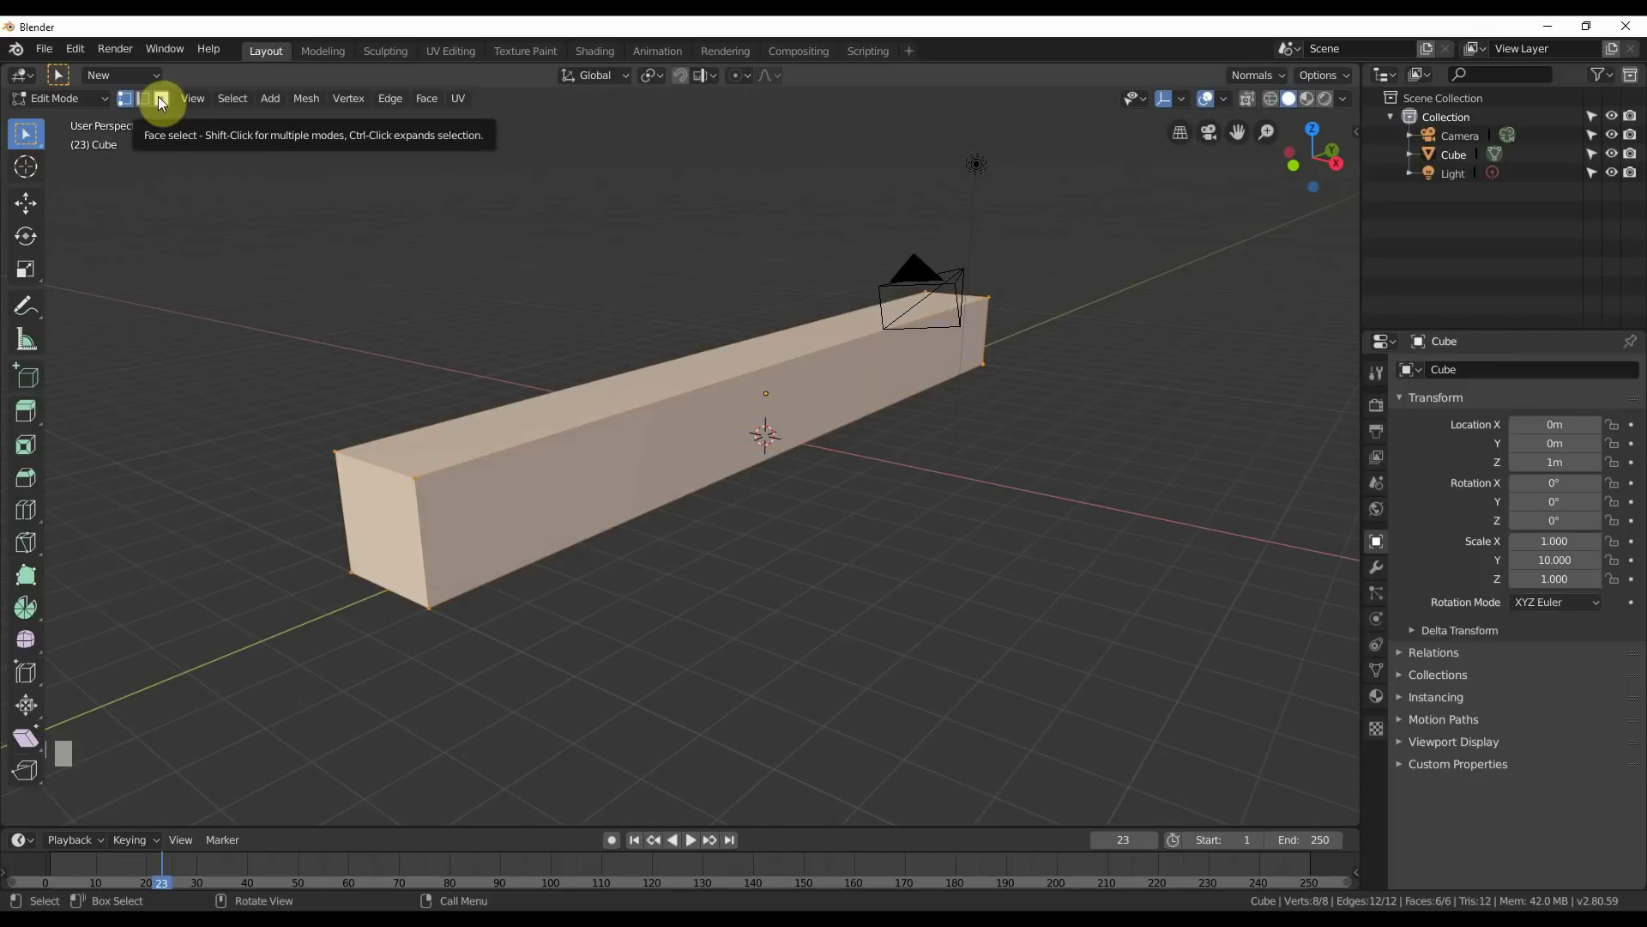
key("3")
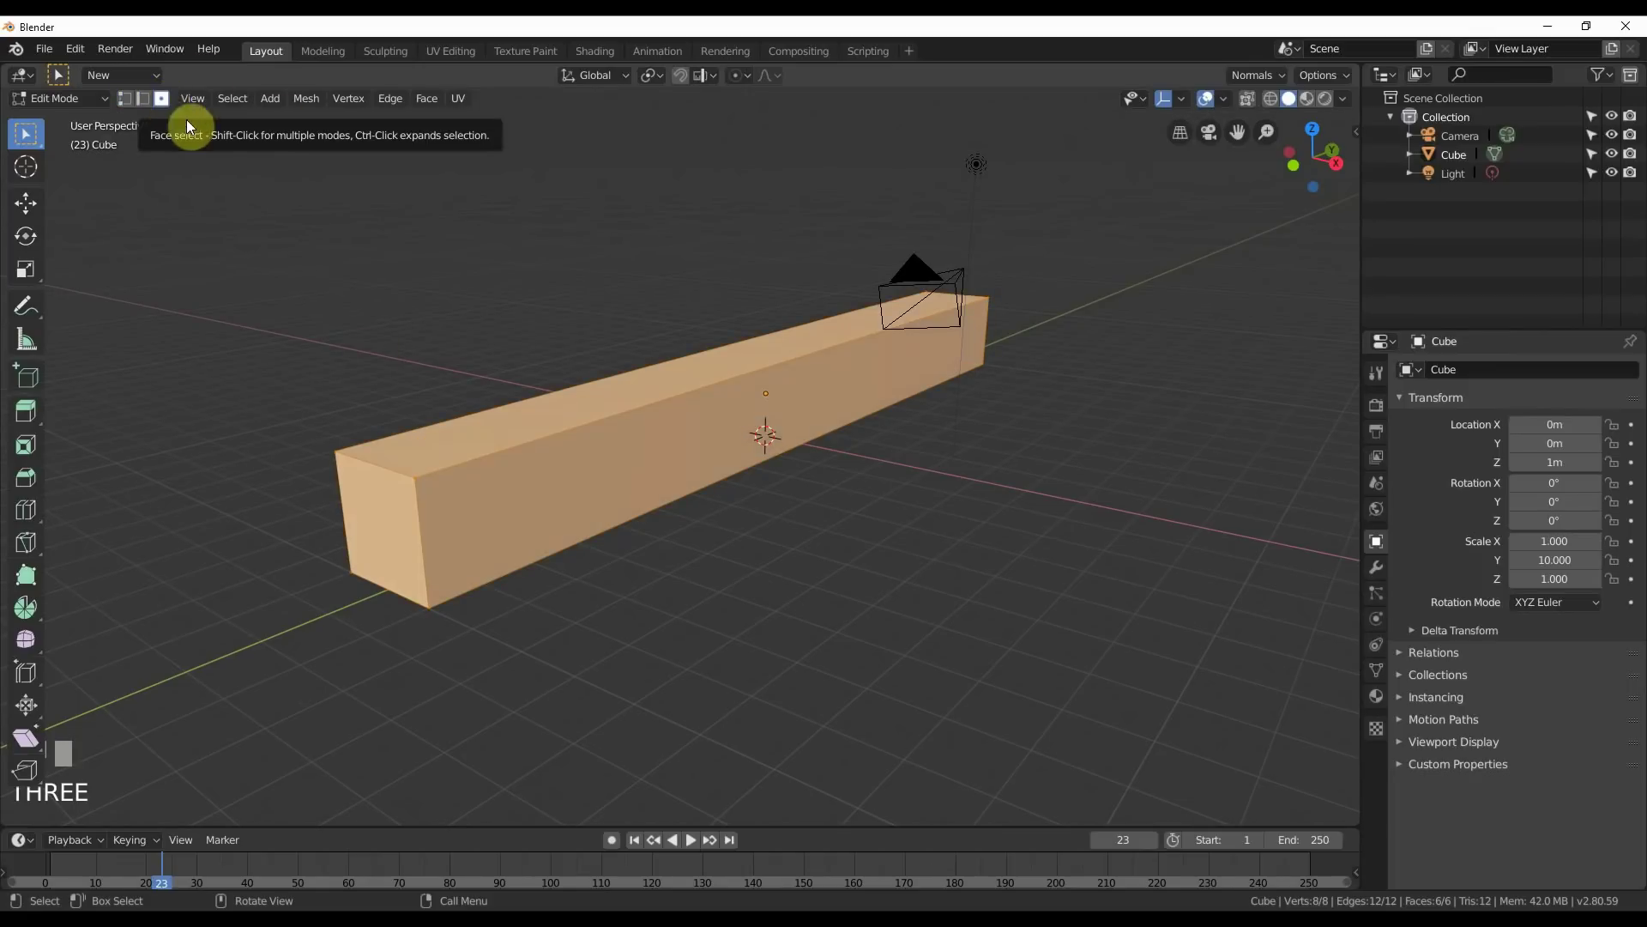
left_click(677, 380)
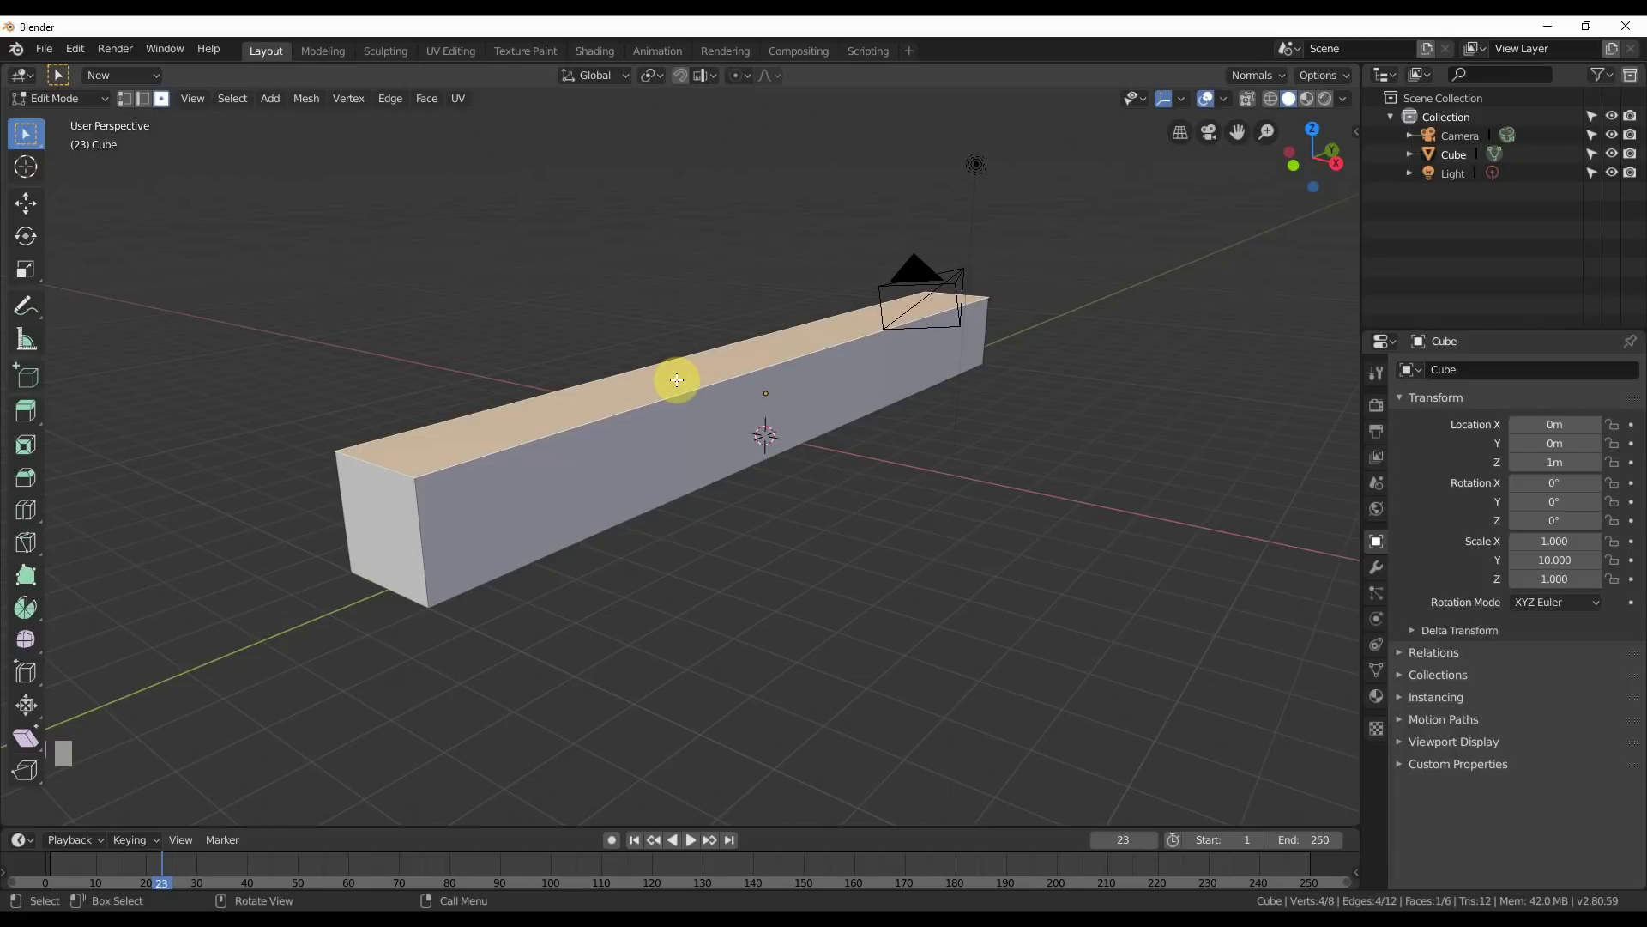
key("shift+space")
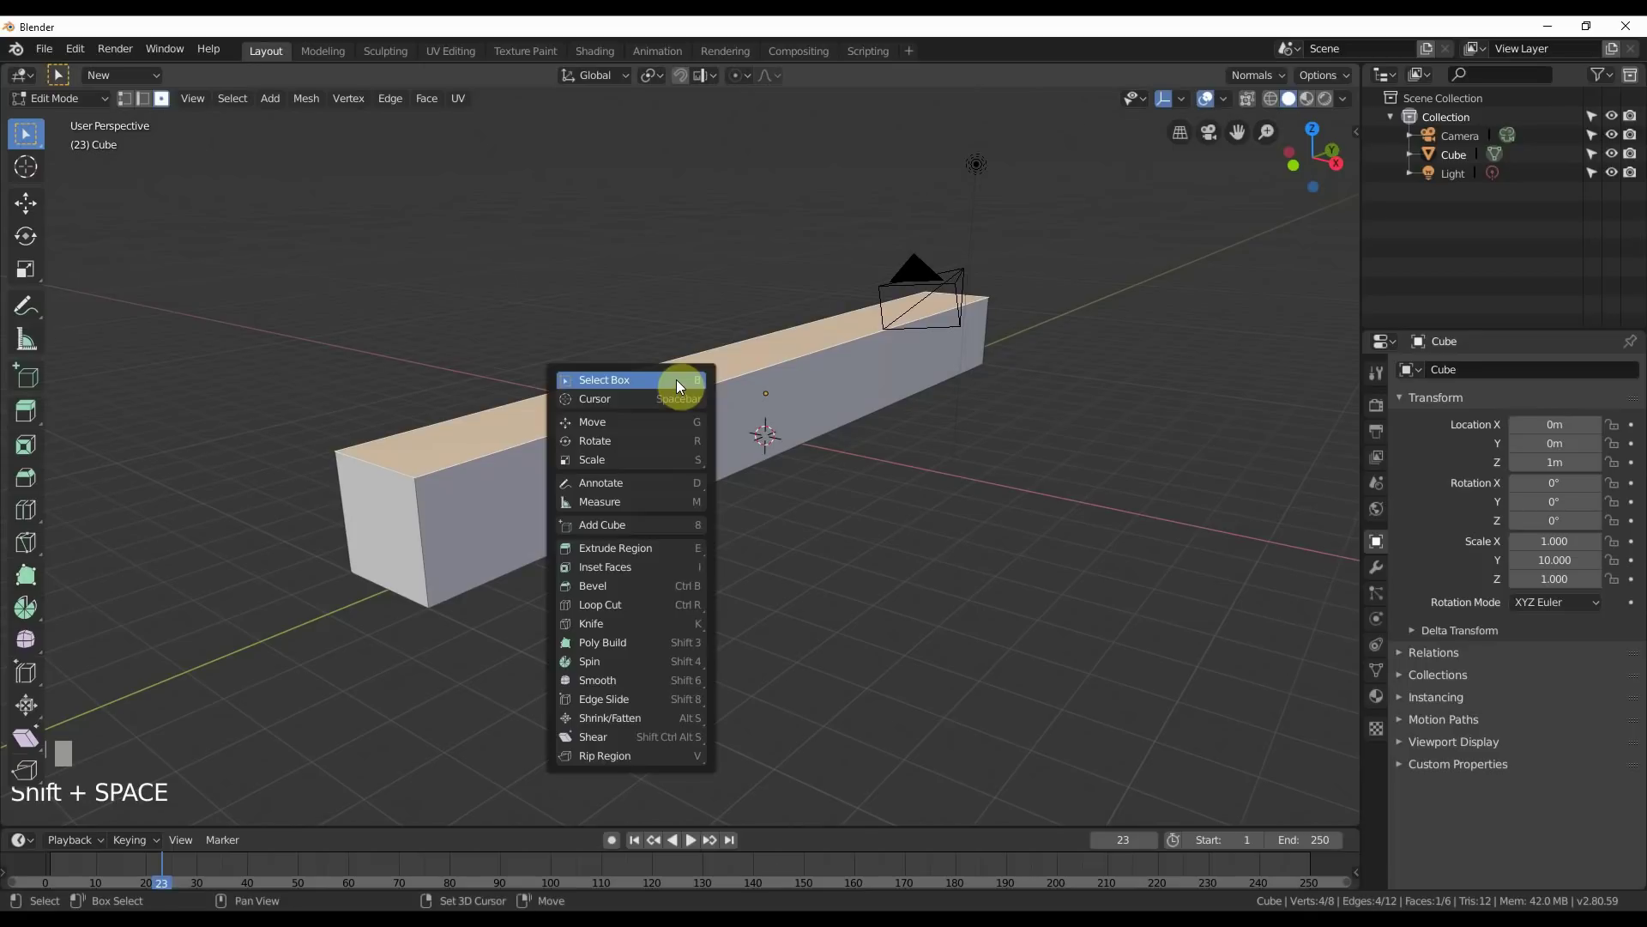
left_click(639, 421)
left_click_drag(773, 270, 776, 325)
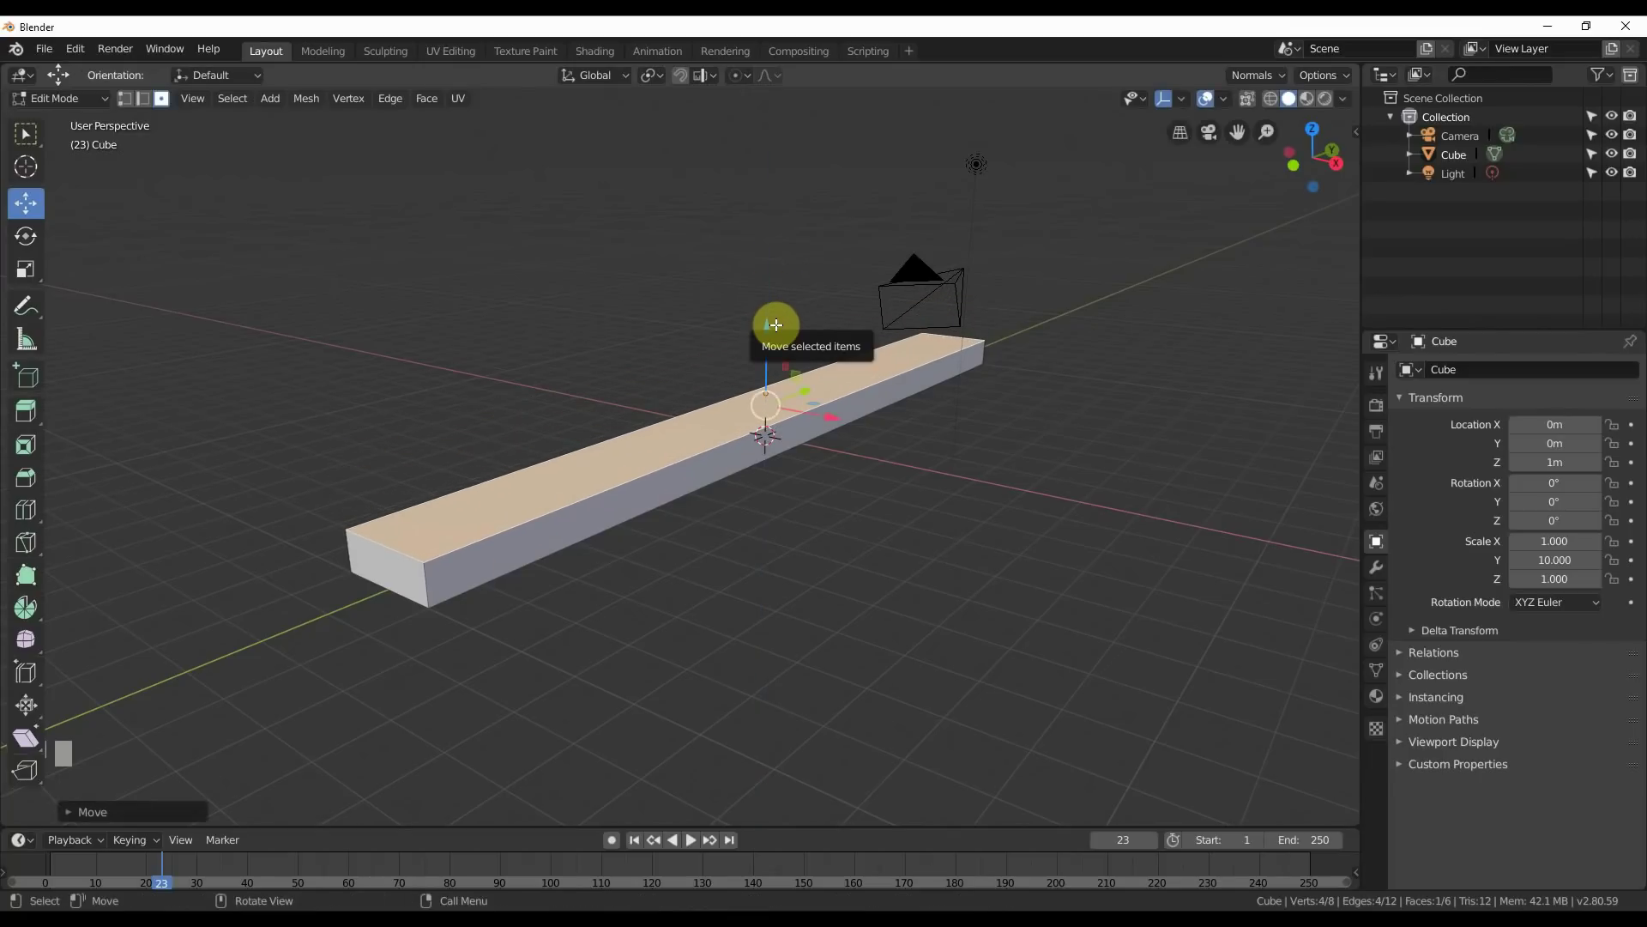
Scale the top face narrower along X so the long sides slope inward, and lower it slightly.
key("shift+space")
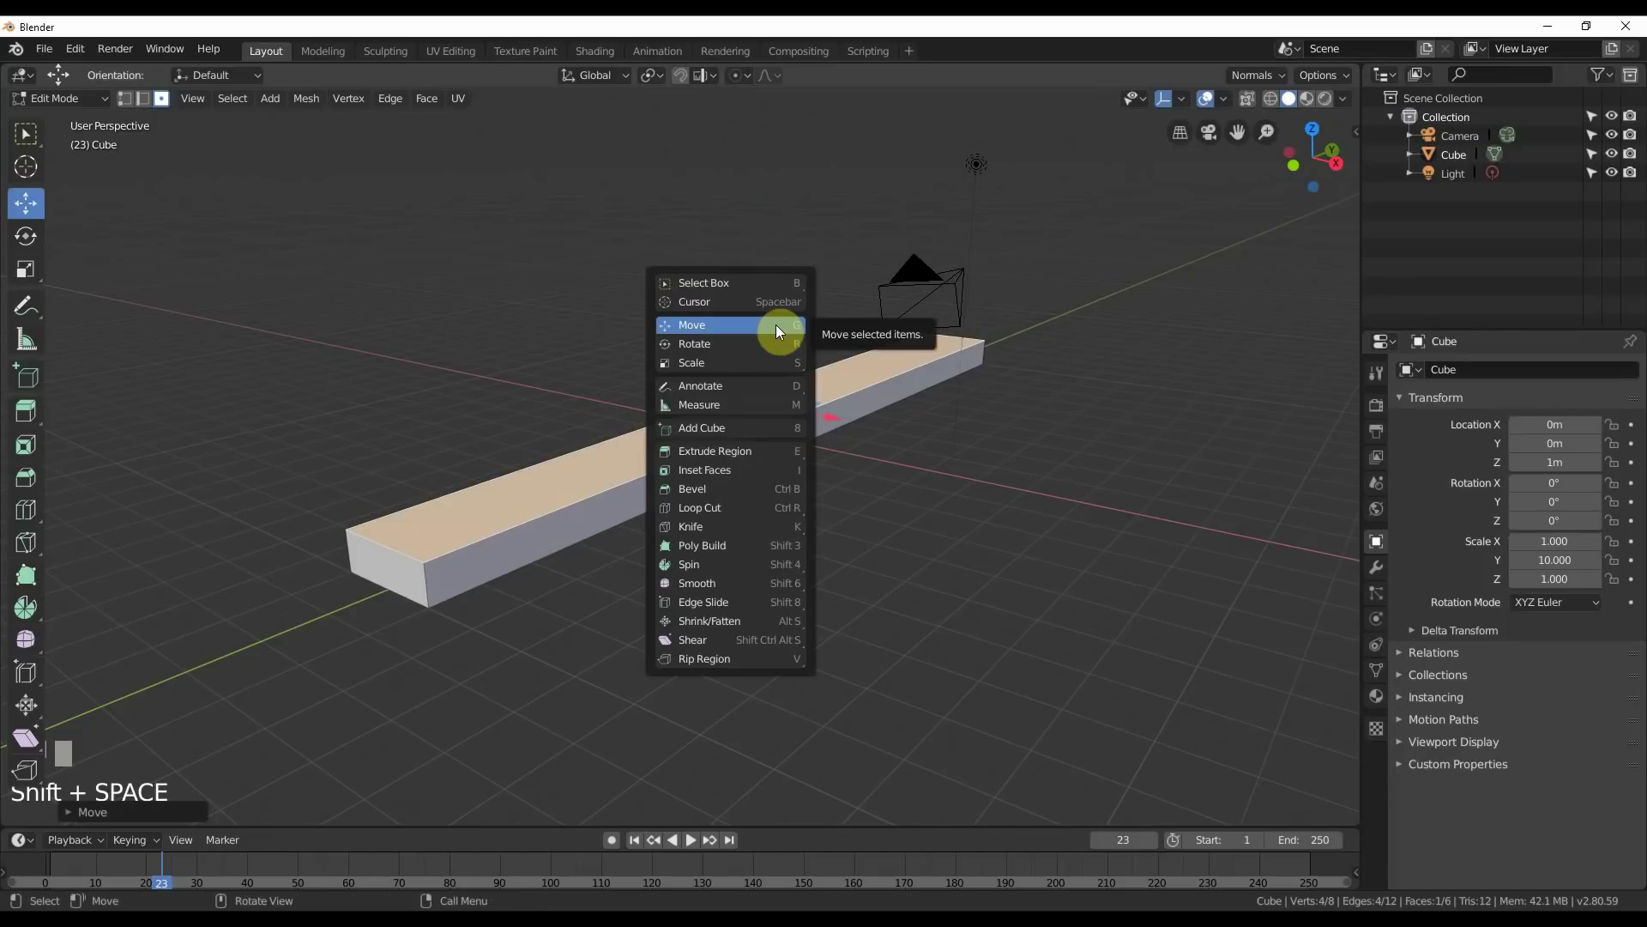
left_click(699, 362)
left_click_drag(776, 397, 816, 415)
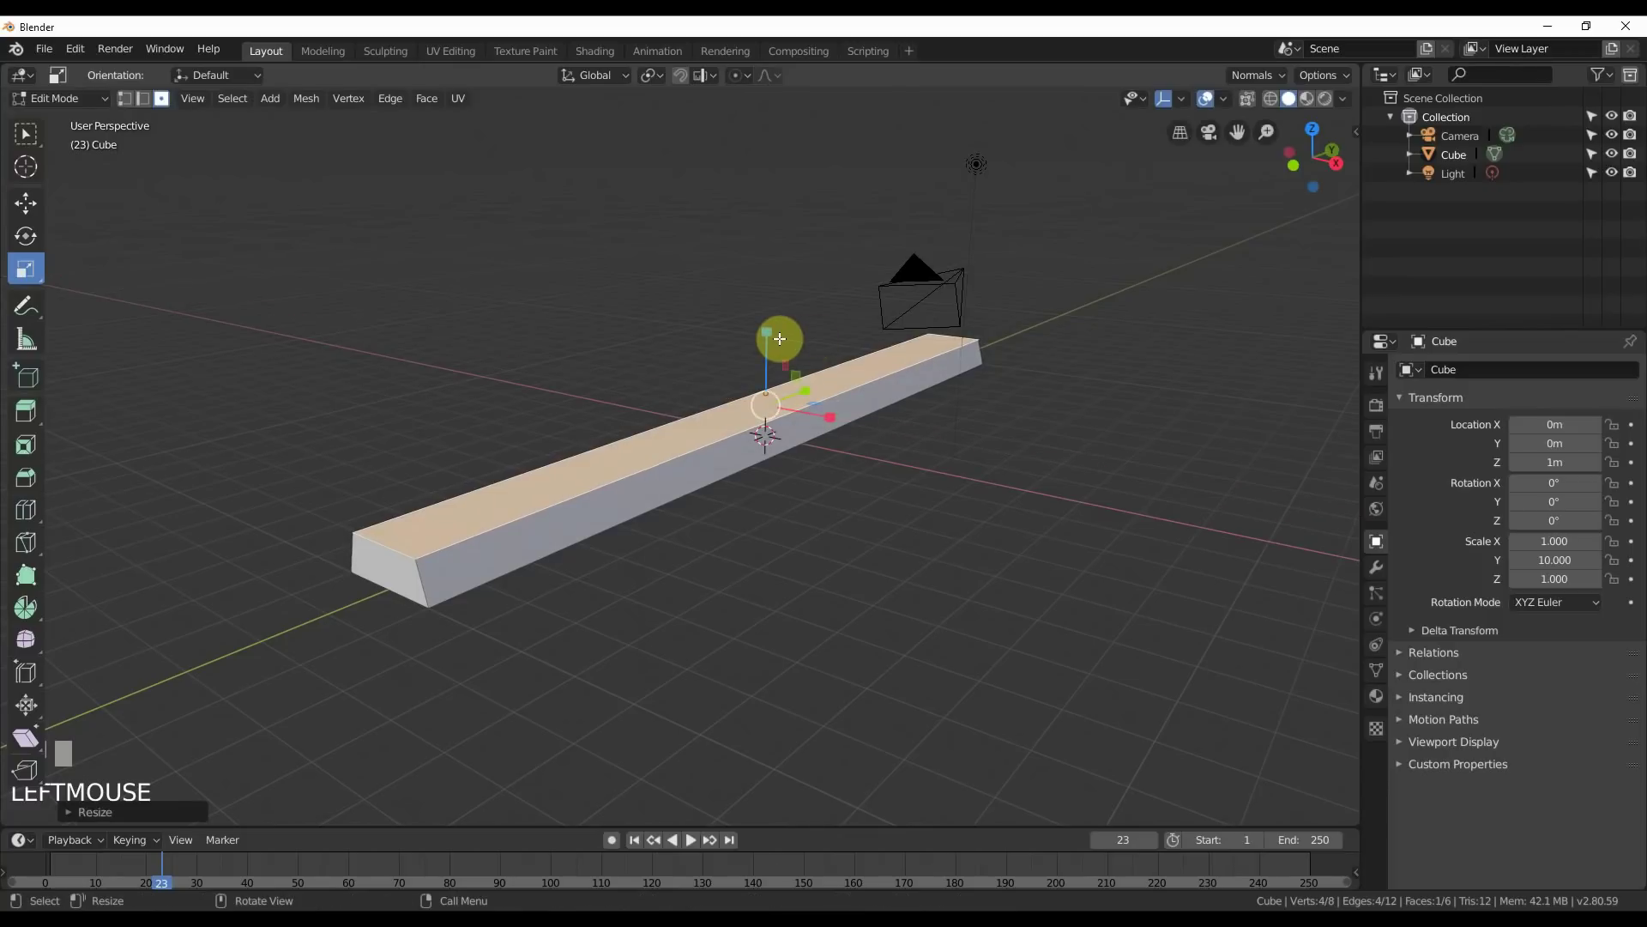
key("shift+space")
left_click(775, 302)
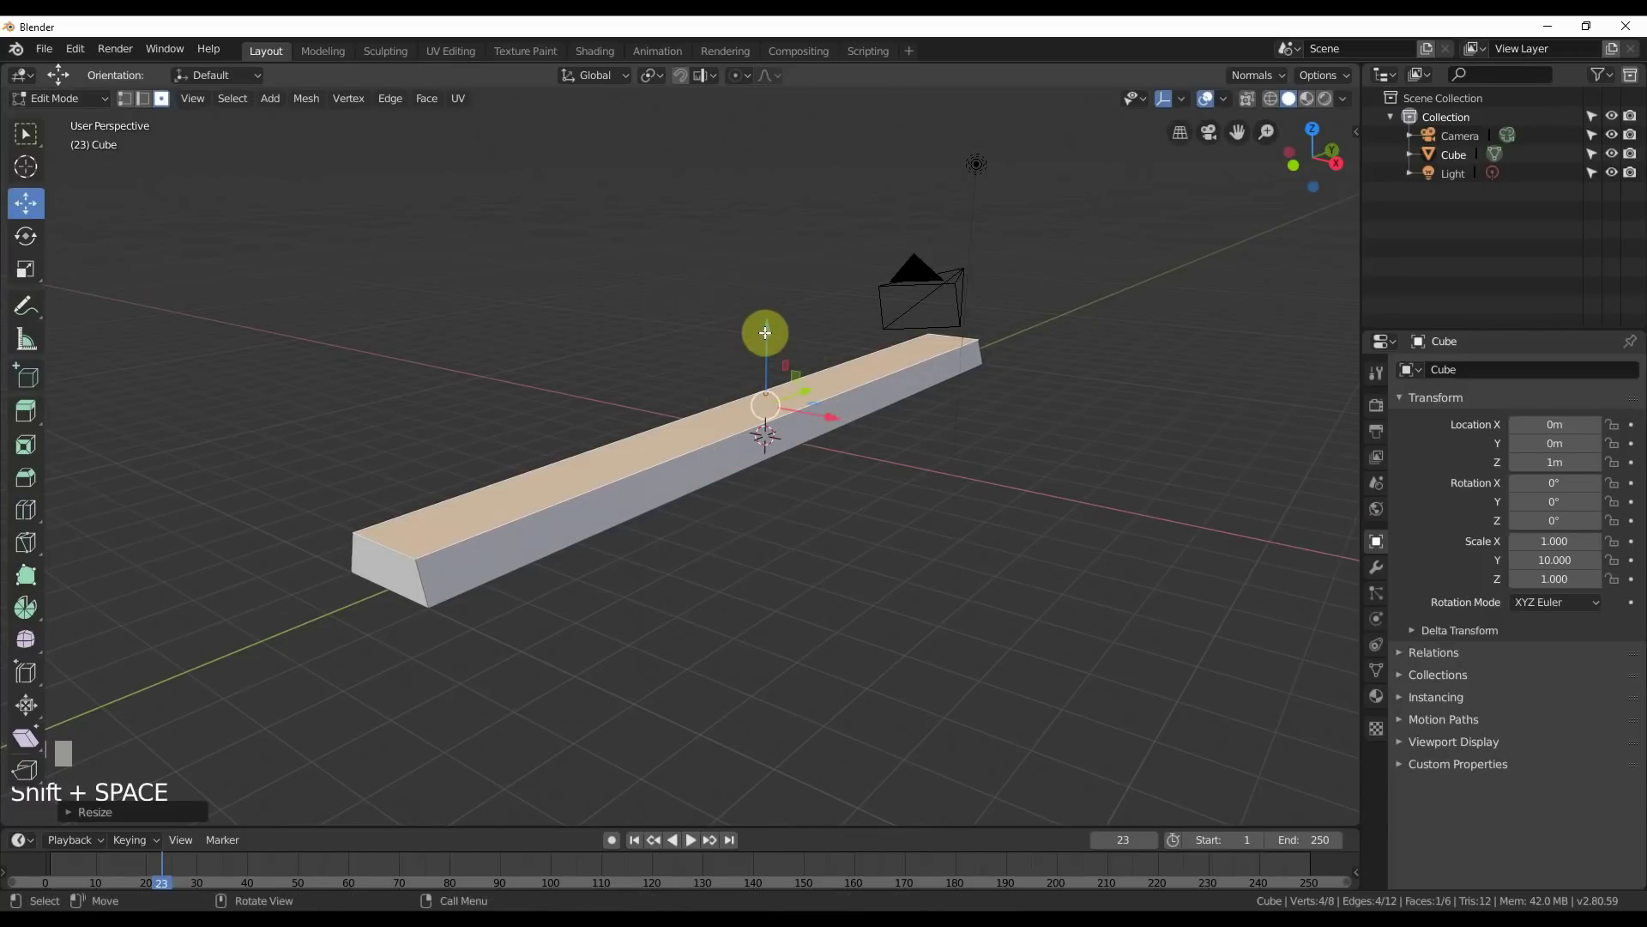
left_click_drag(764, 331, 765, 338)
Delete the two end faces of the beam to leave an open tube, and return to Object Mode.
middle_click_drag(608, 510, 647, 487)
scroll(631, 489, "up", 2)
left_click(404, 481)
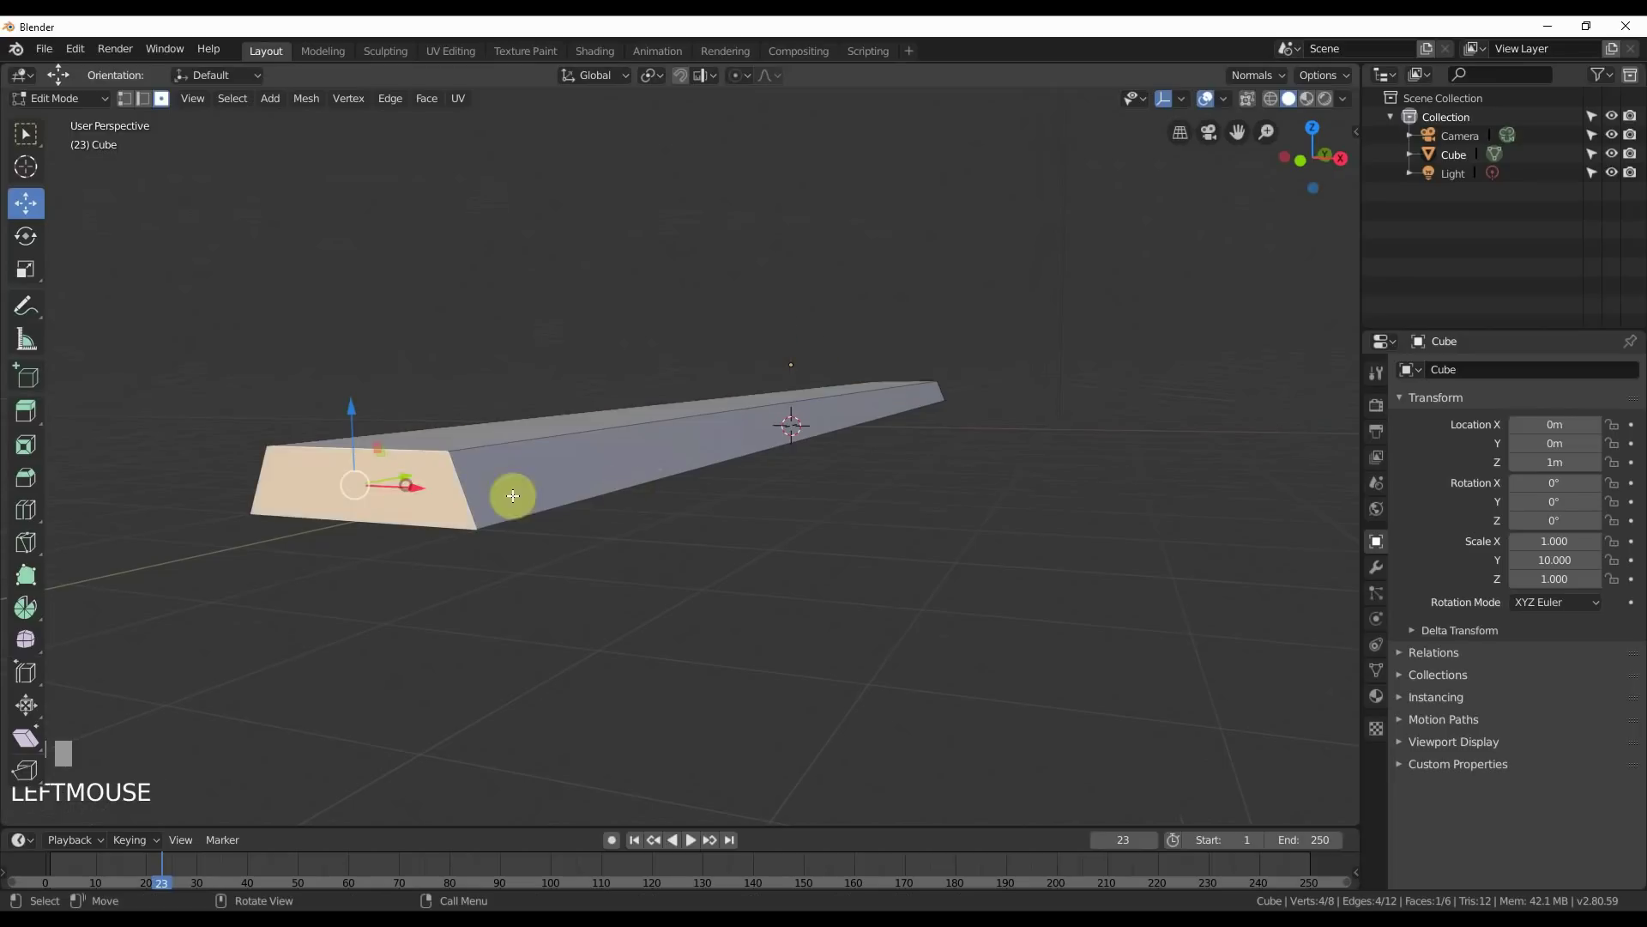
middle_click_drag(1184, 440, 889, 489)
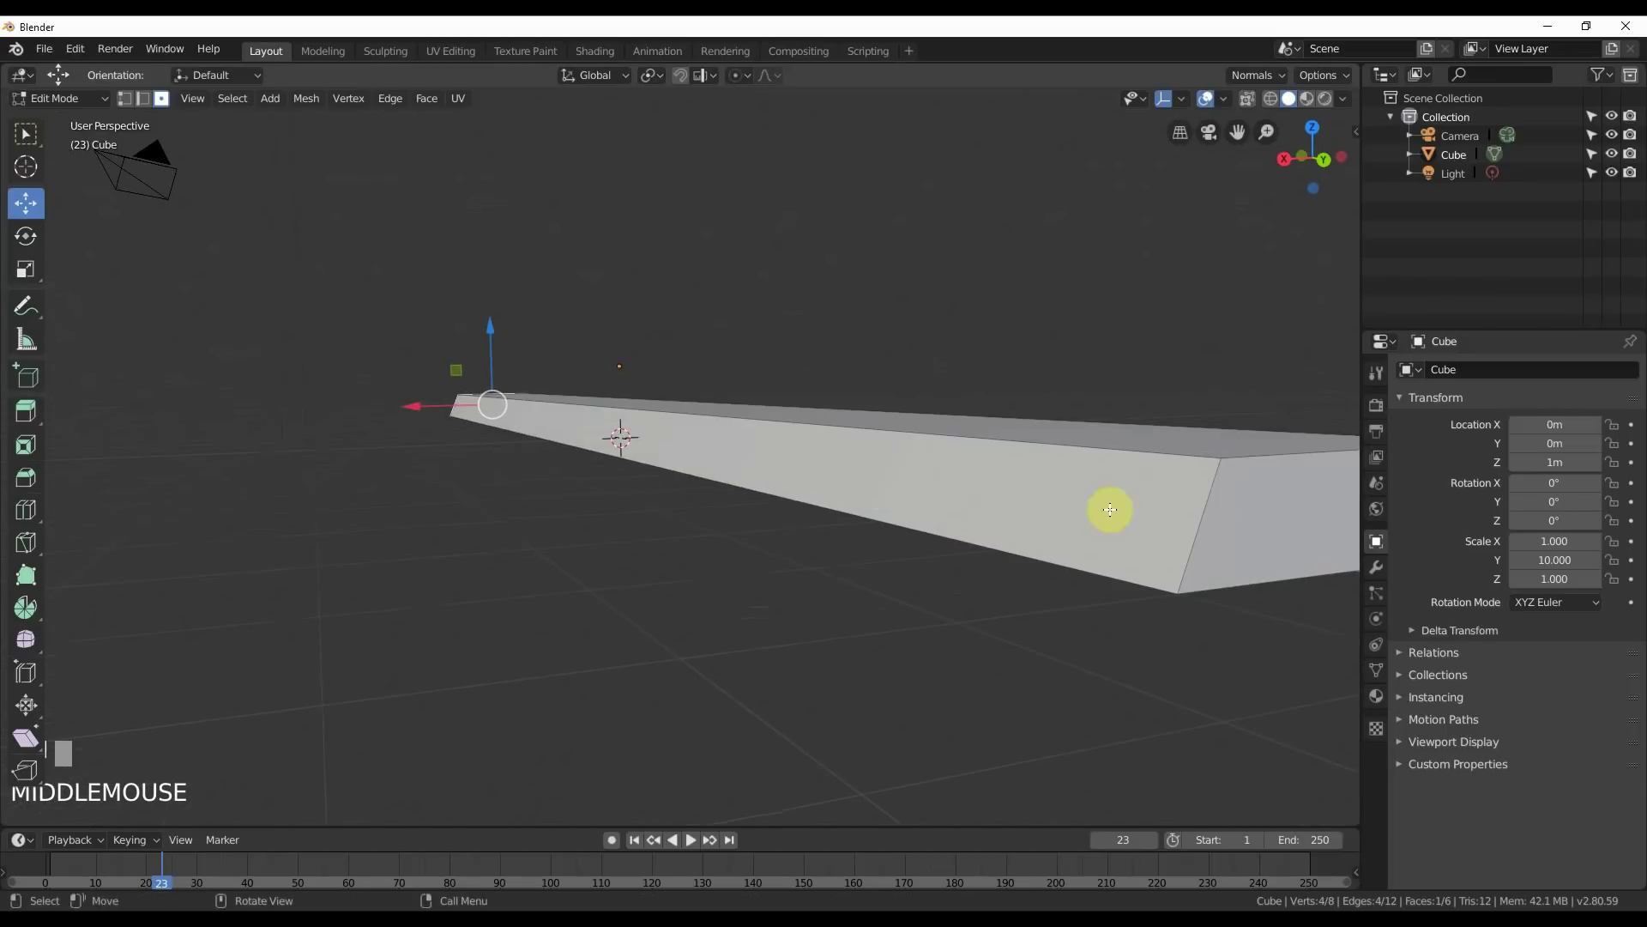
left_click(1261, 511, "shift")
middle_click_drag(620, 500, 904, 511)
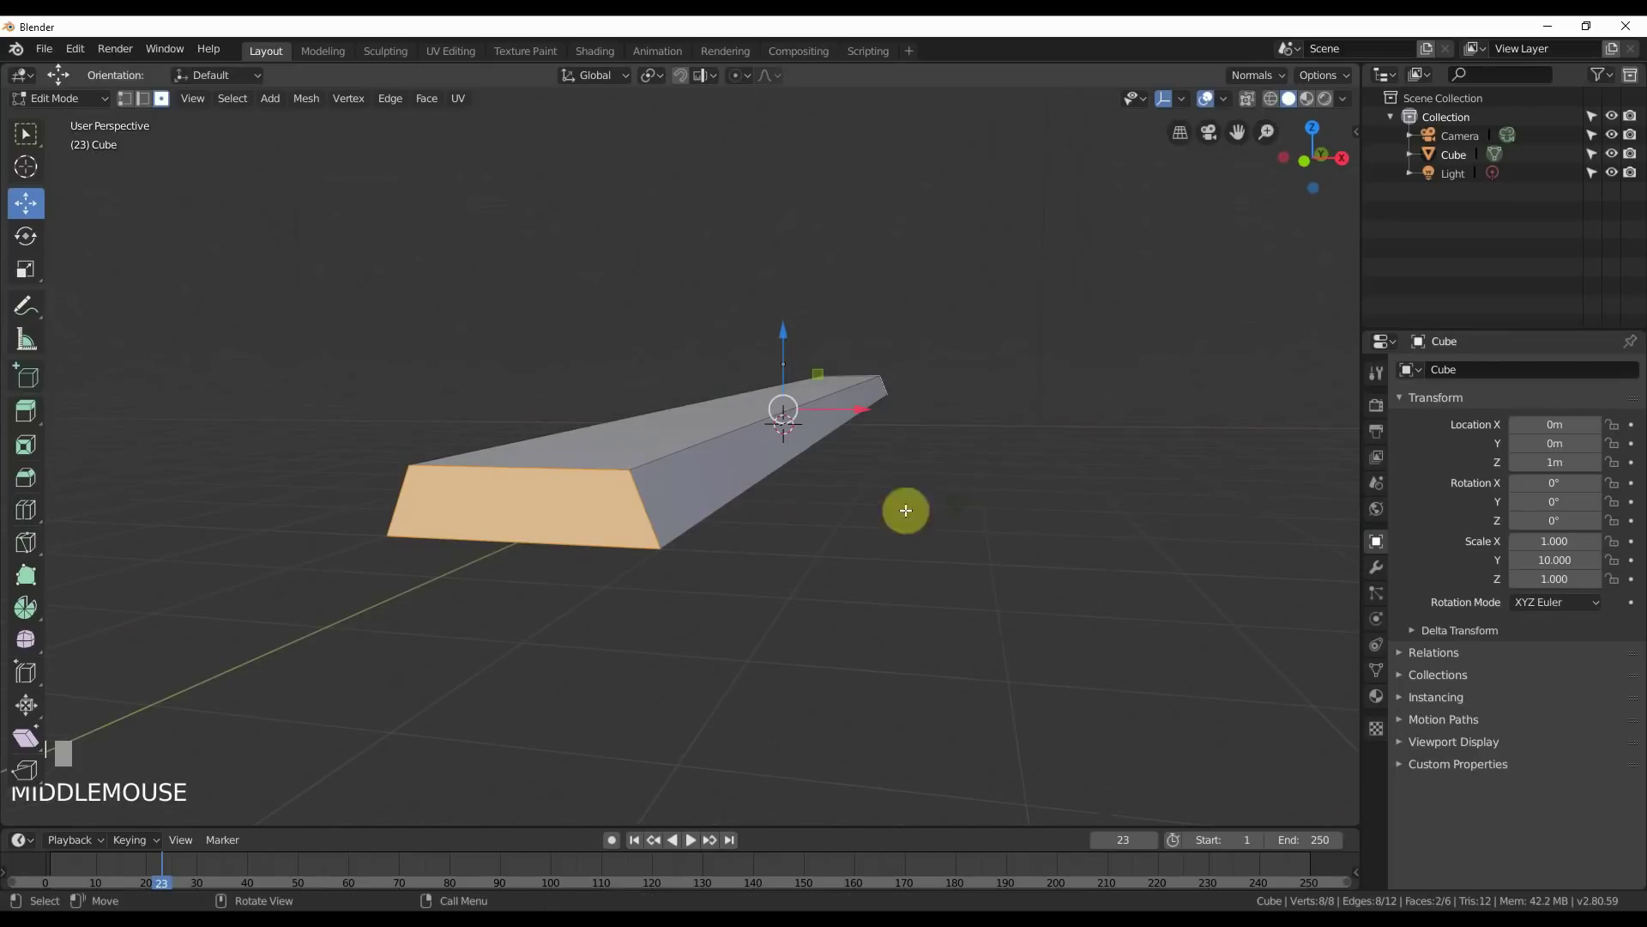
key("Delete")
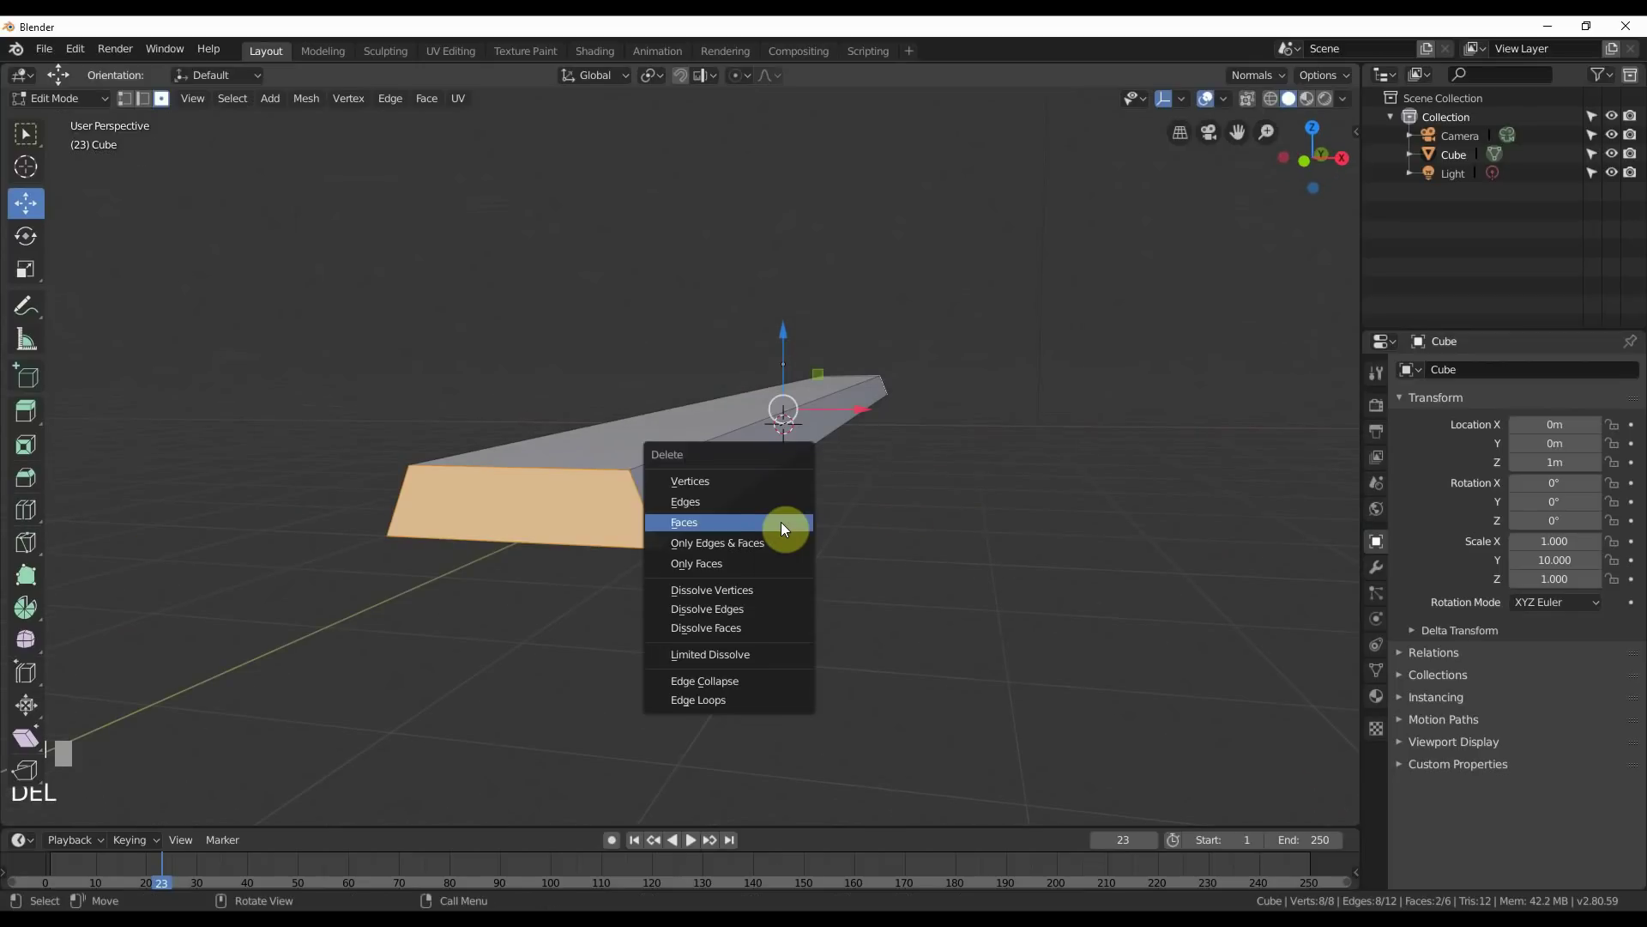
left_click(721, 521)
middle_click_drag(723, 519, 758, 514)
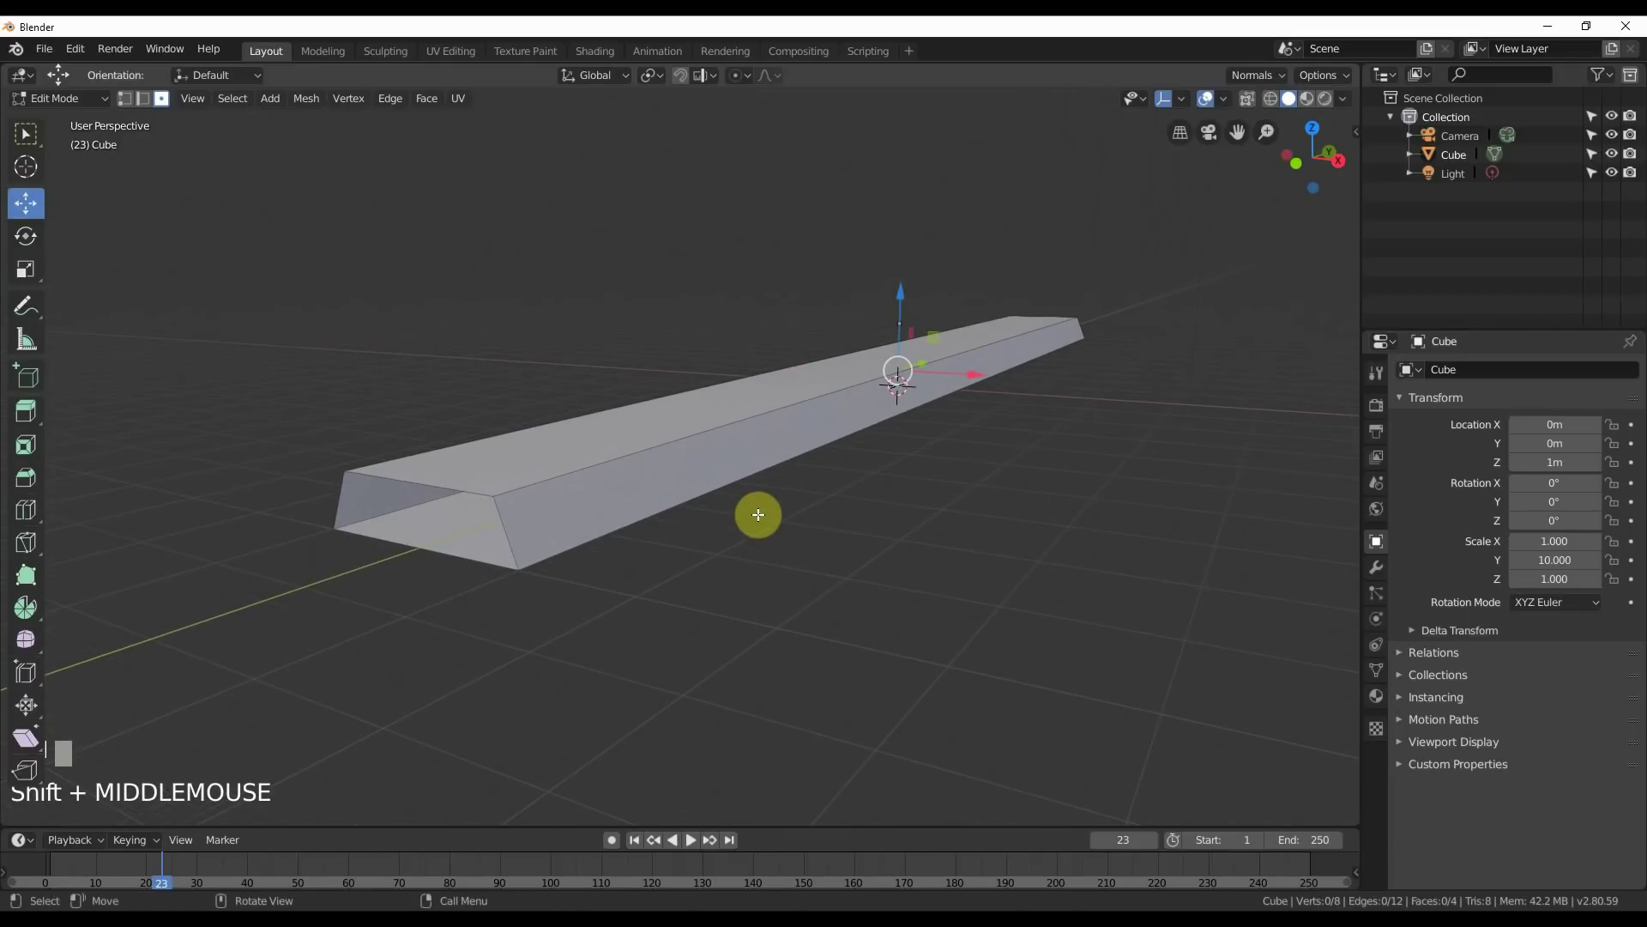
key("Tab")
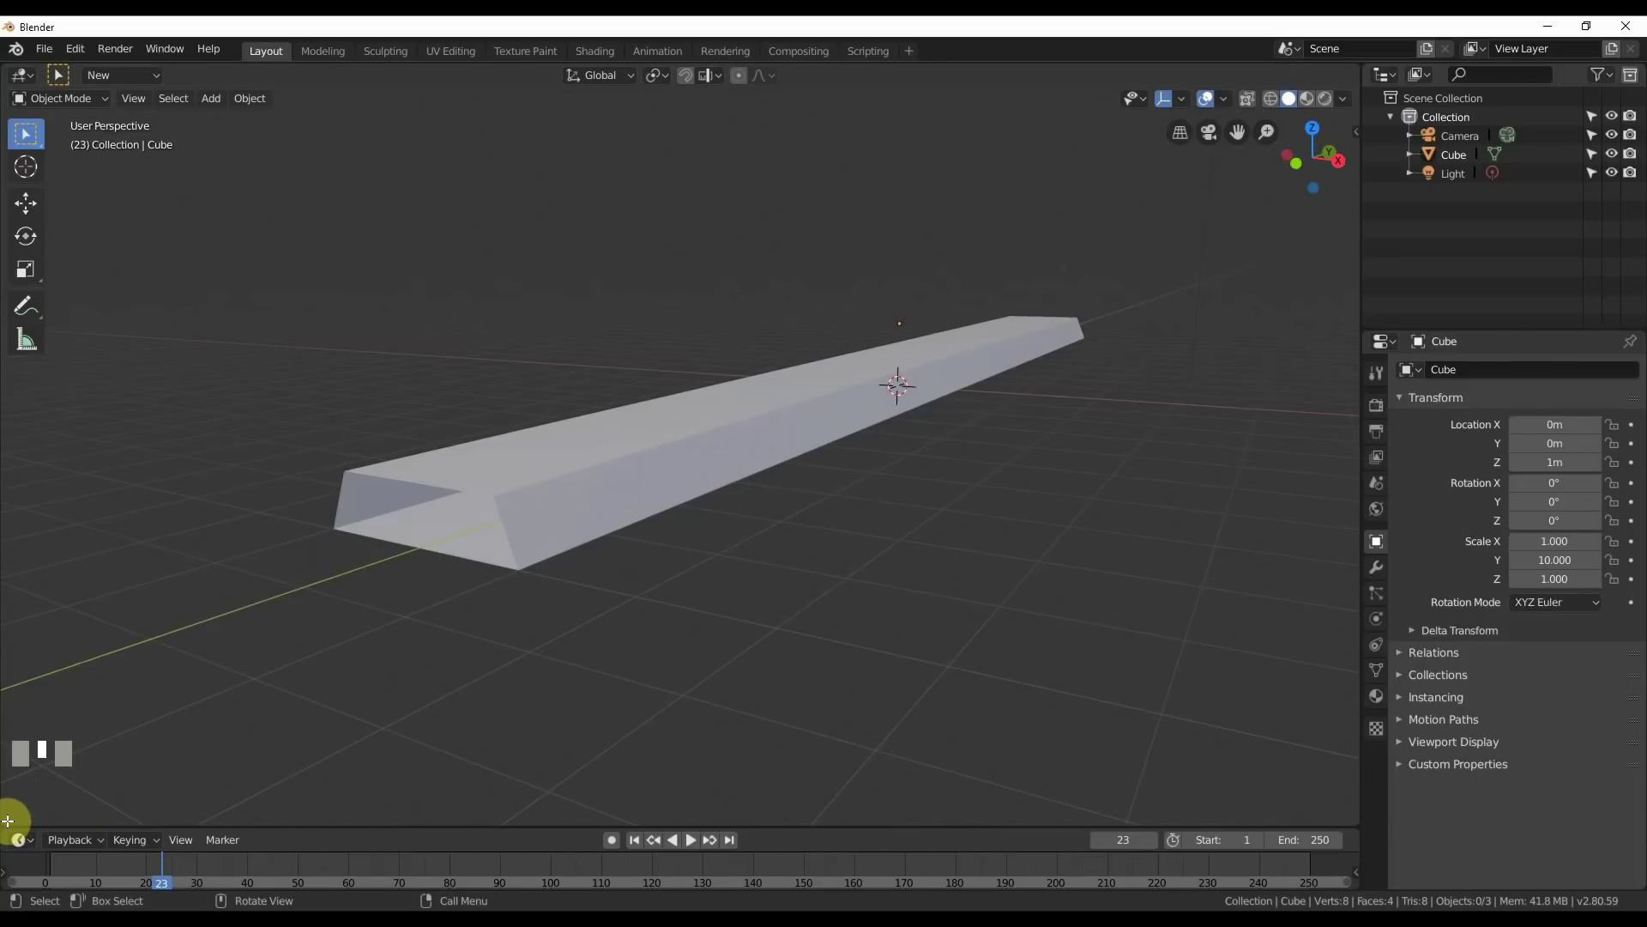
Split the 3D viewport horizontally and change the lower area to the Shader Editor.
left_click_drag(7, 821, 26, 528)
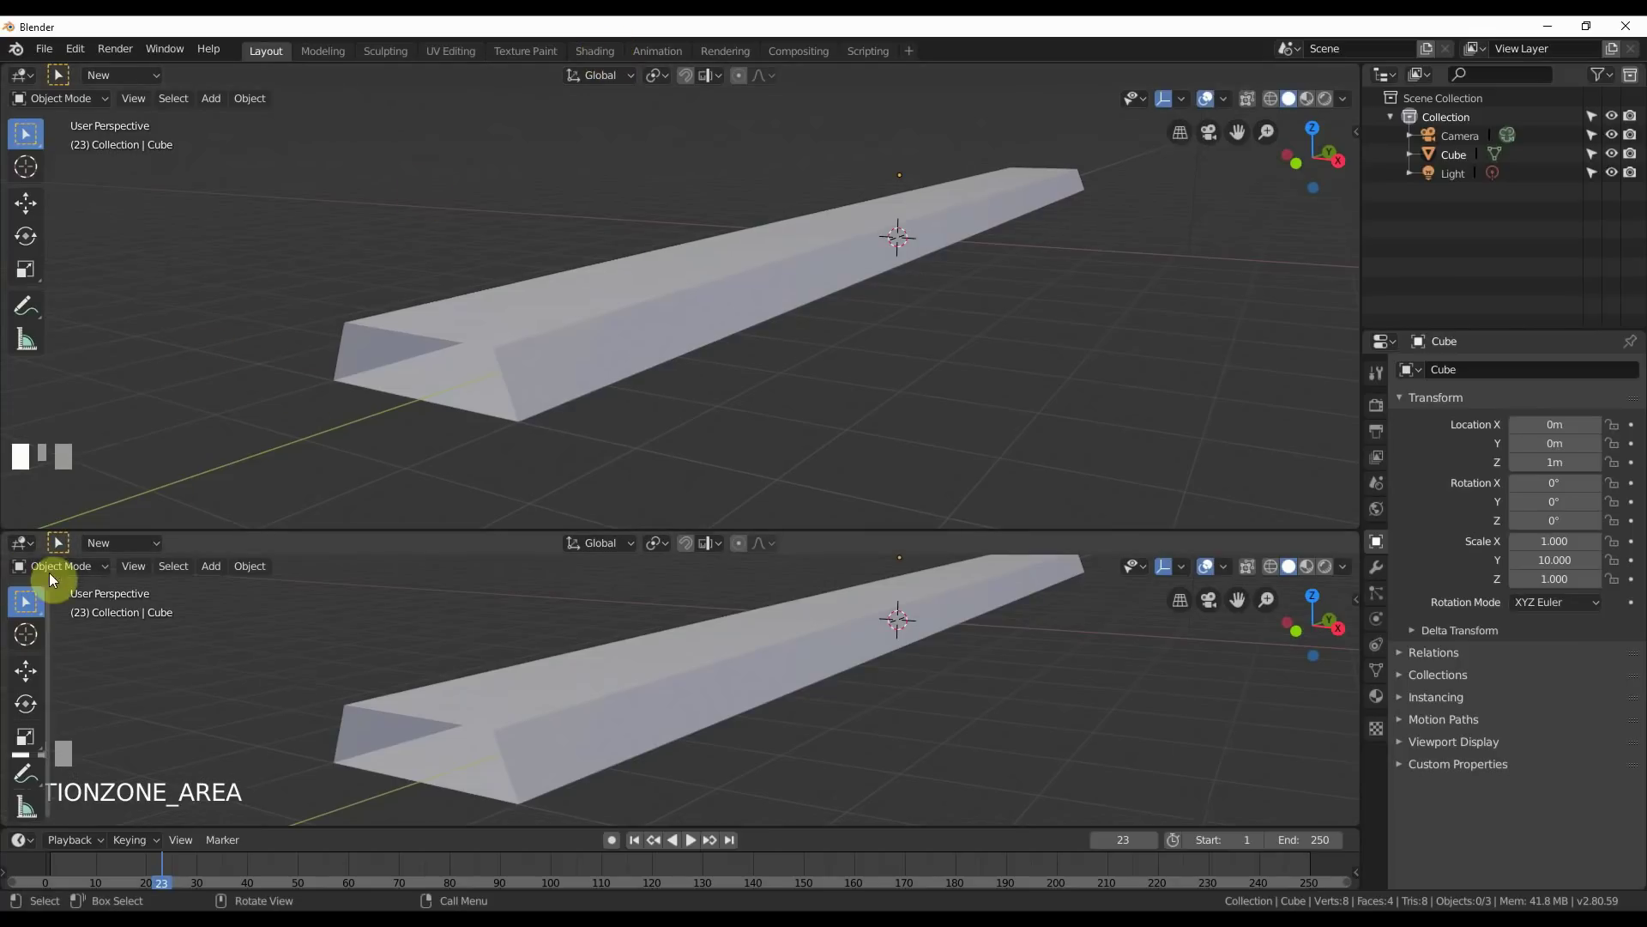
left_click(24, 542)
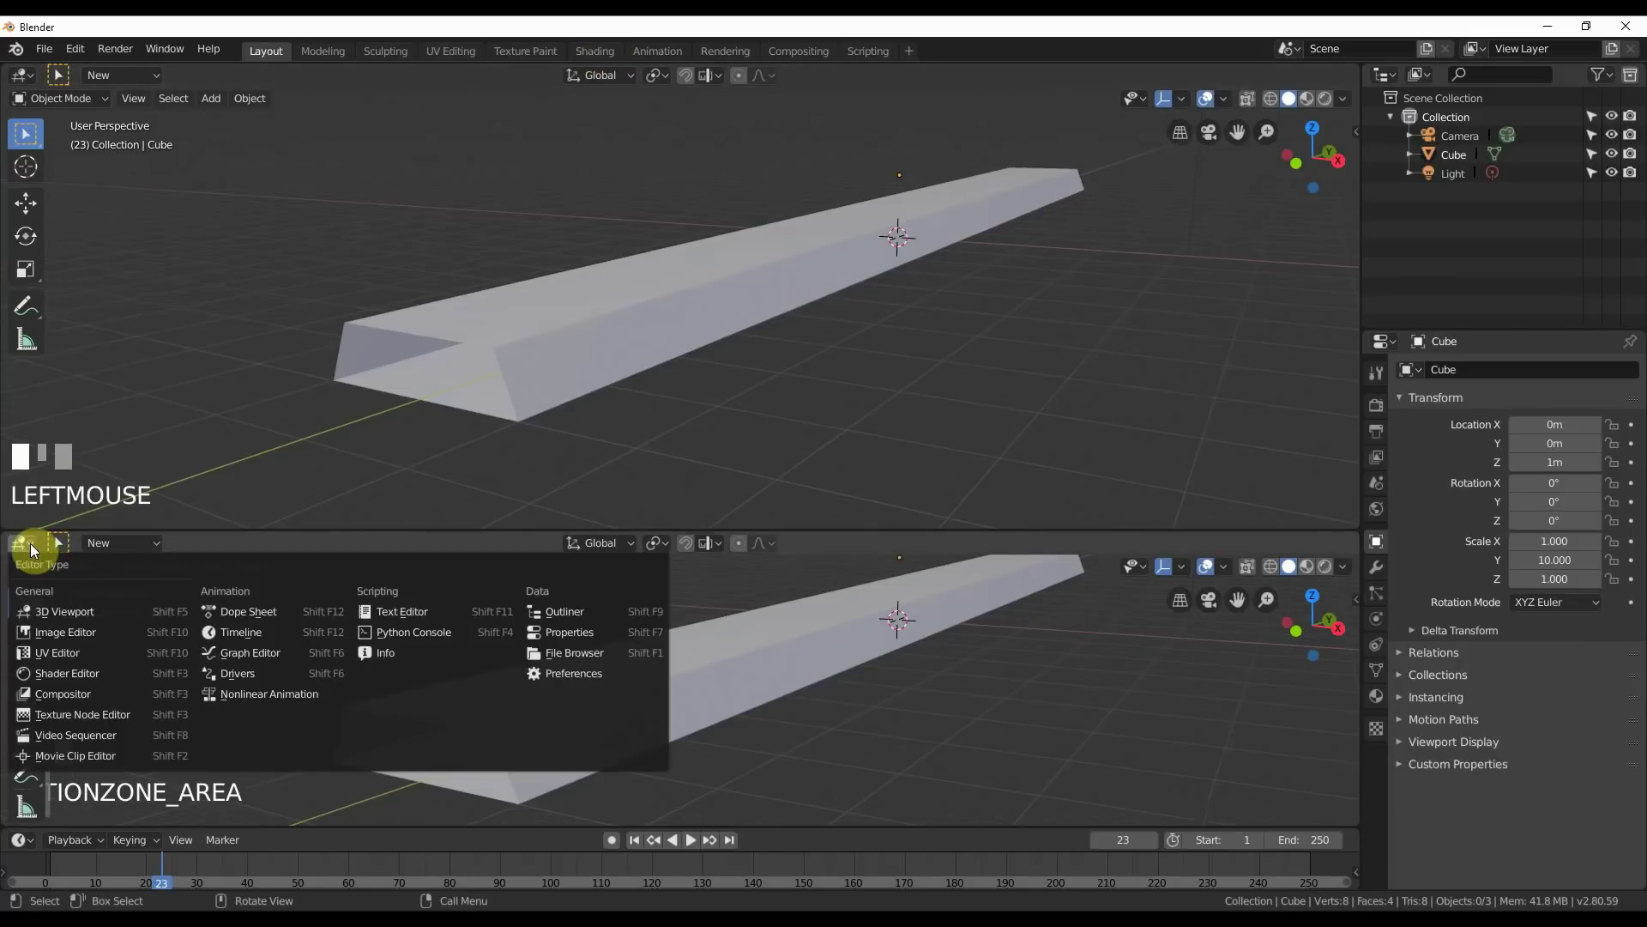
left_click(69, 673)
scroll(669, 709, "up", 6)
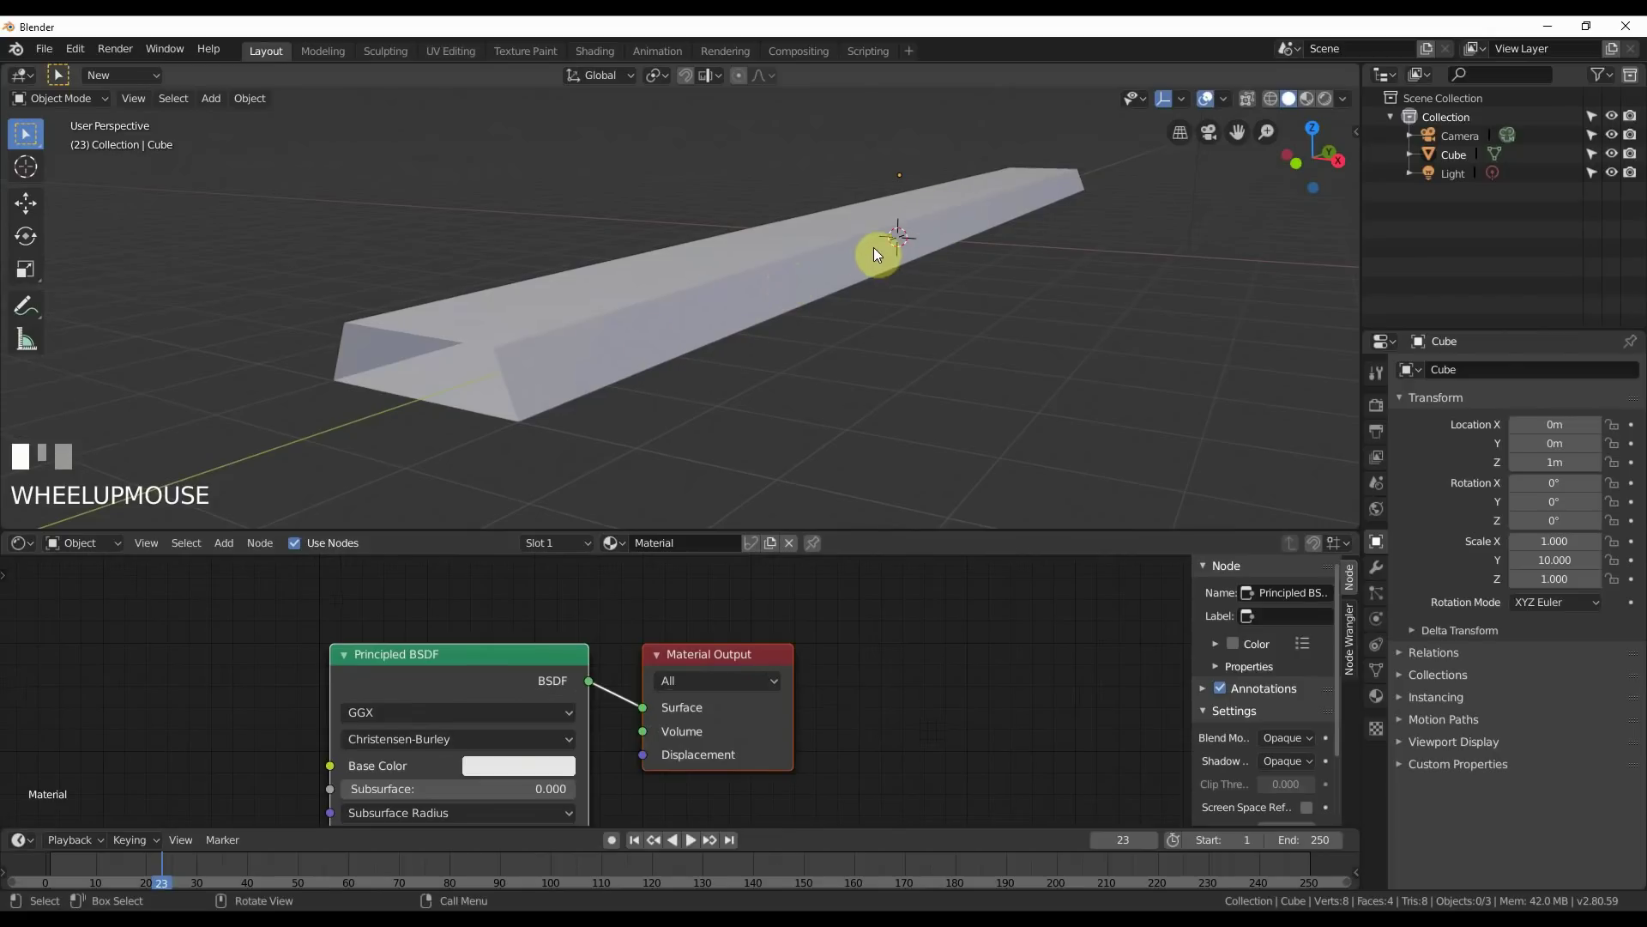
Display the viewport with rendered shading and show the scene's render settings.
left_click(1324, 98)
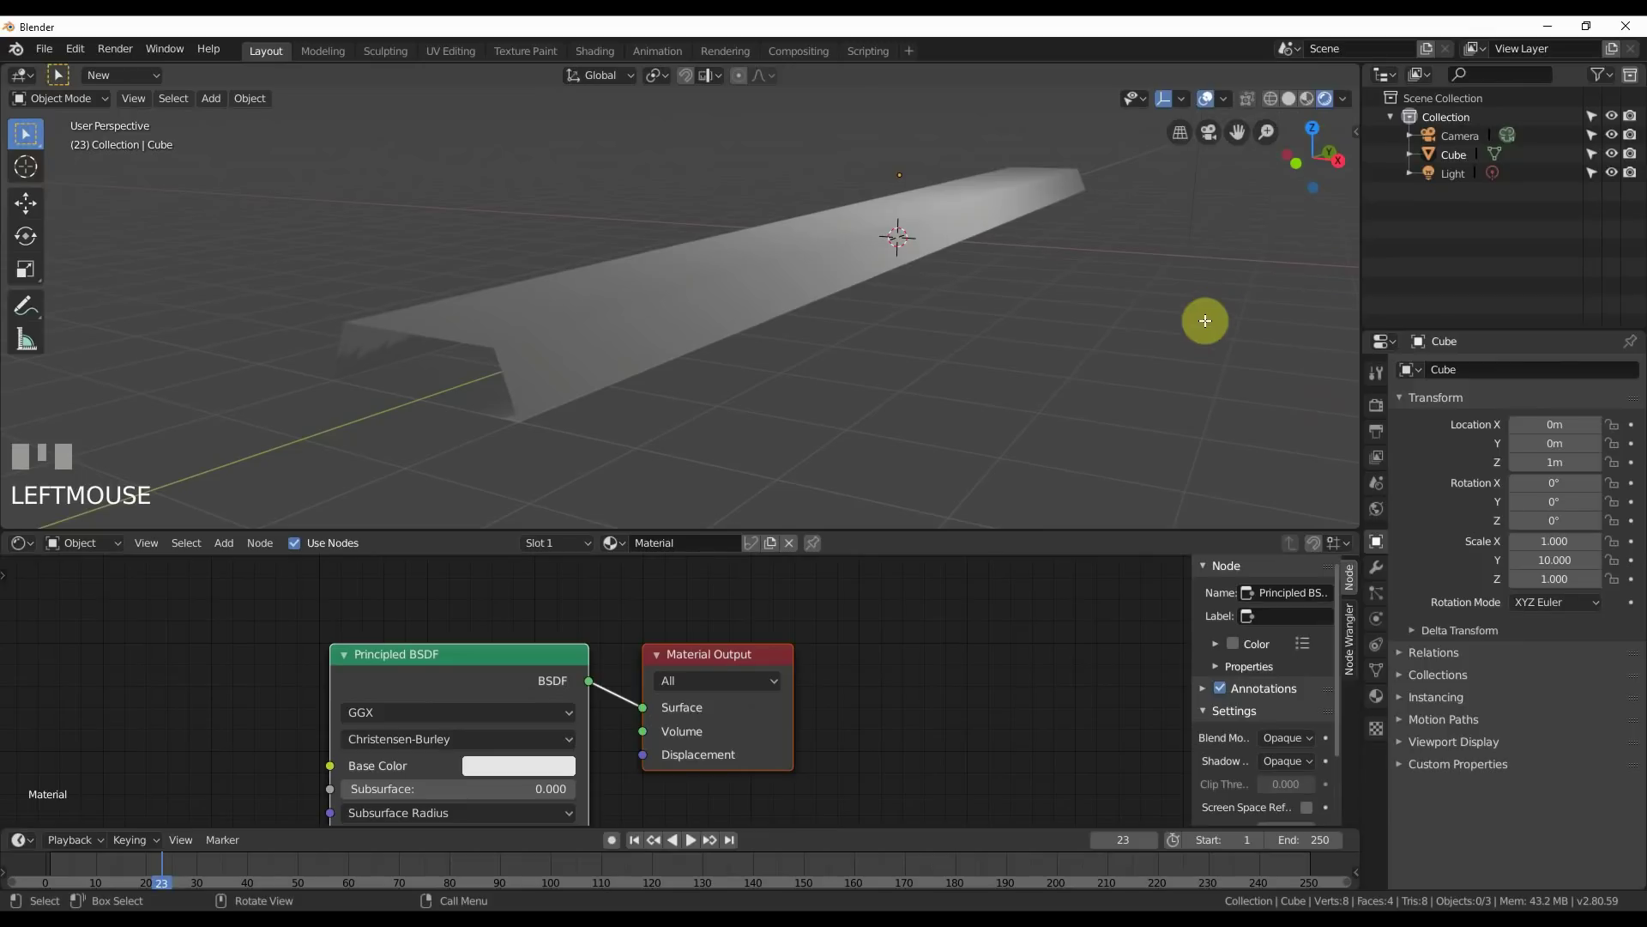
left_click(1377, 406)
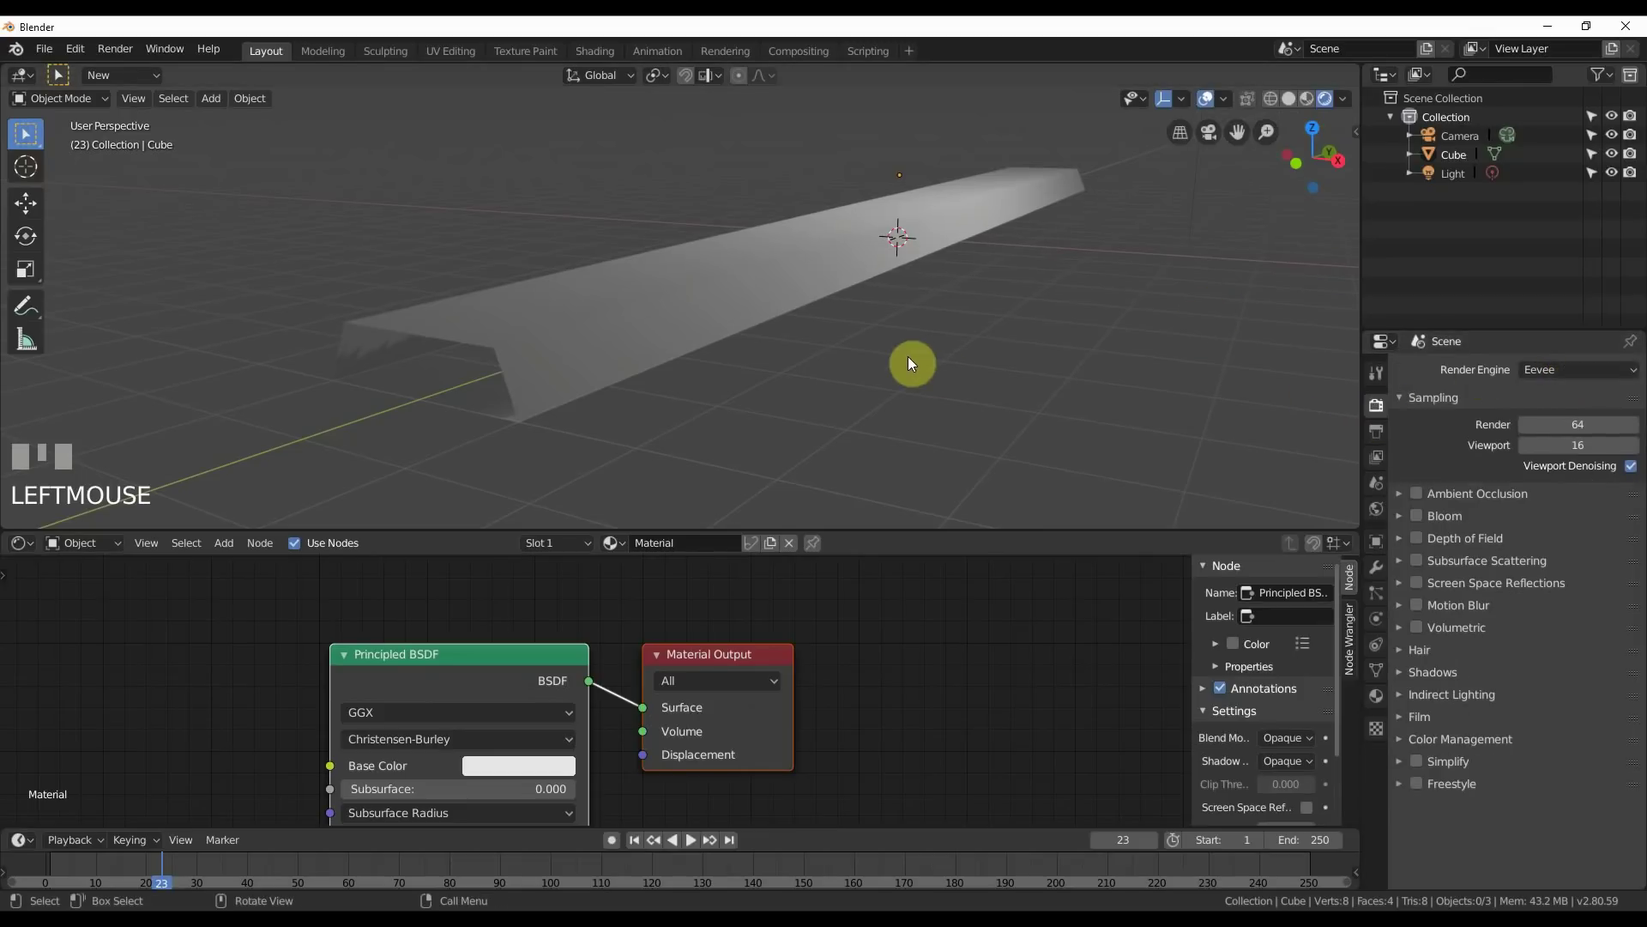
middle_click_drag(908, 356, 888, 369)
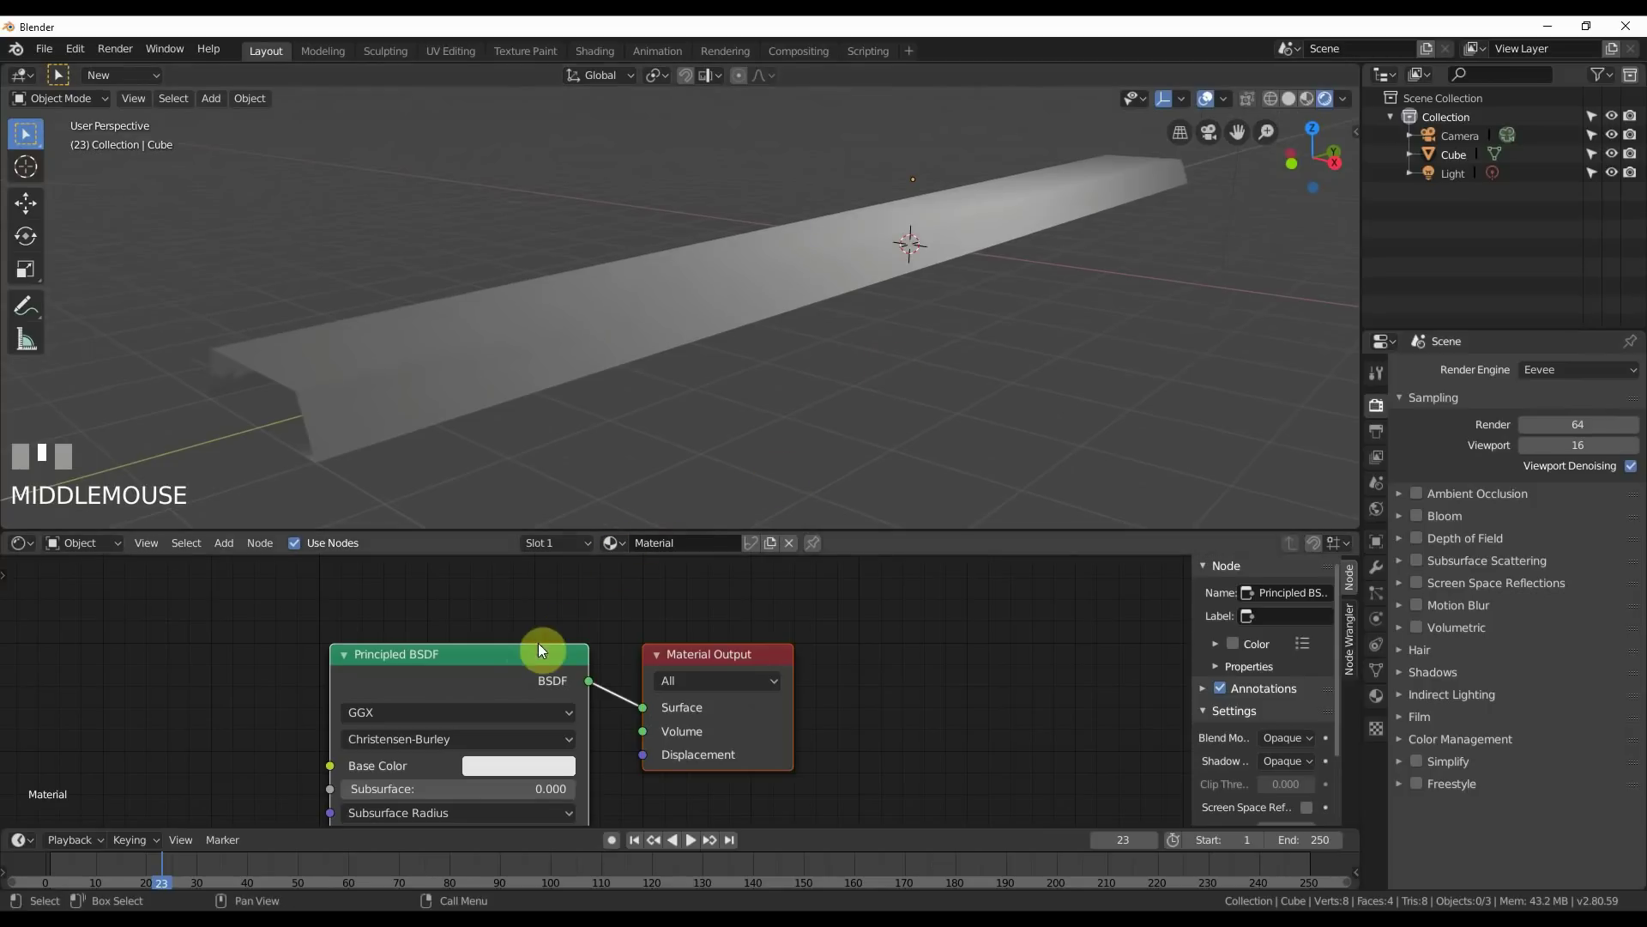
Switch the Principled BSDF node to a Mix Shader and space it and the Material Output apart.
middle_click_drag(384, 667, 491, 636)
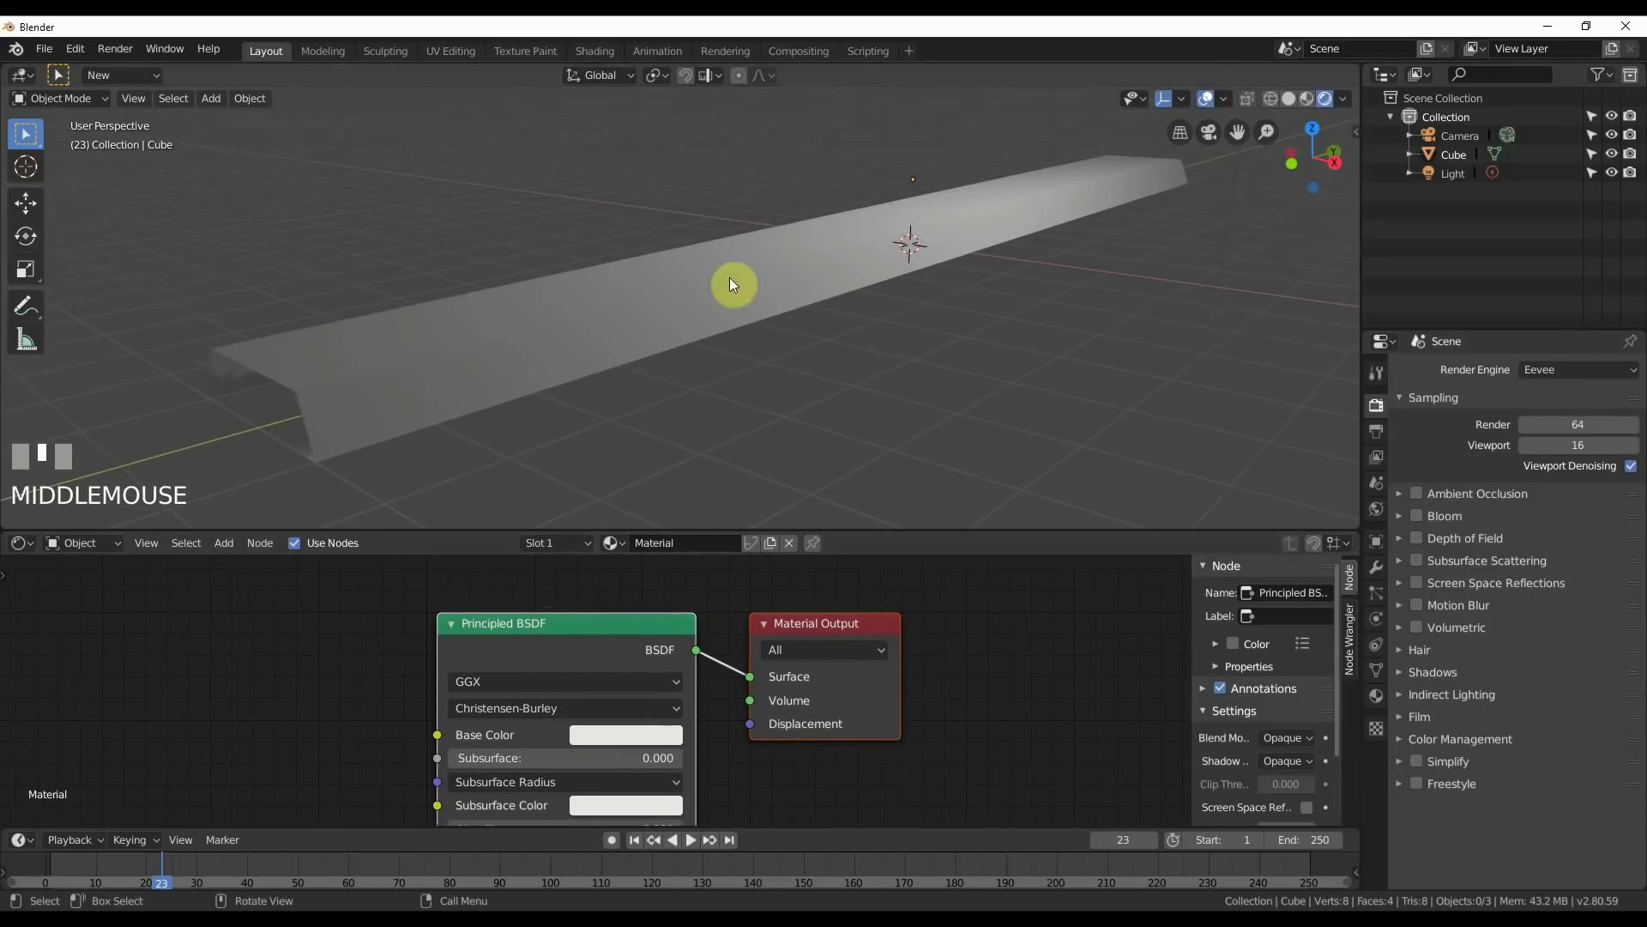
left_click(553, 626)
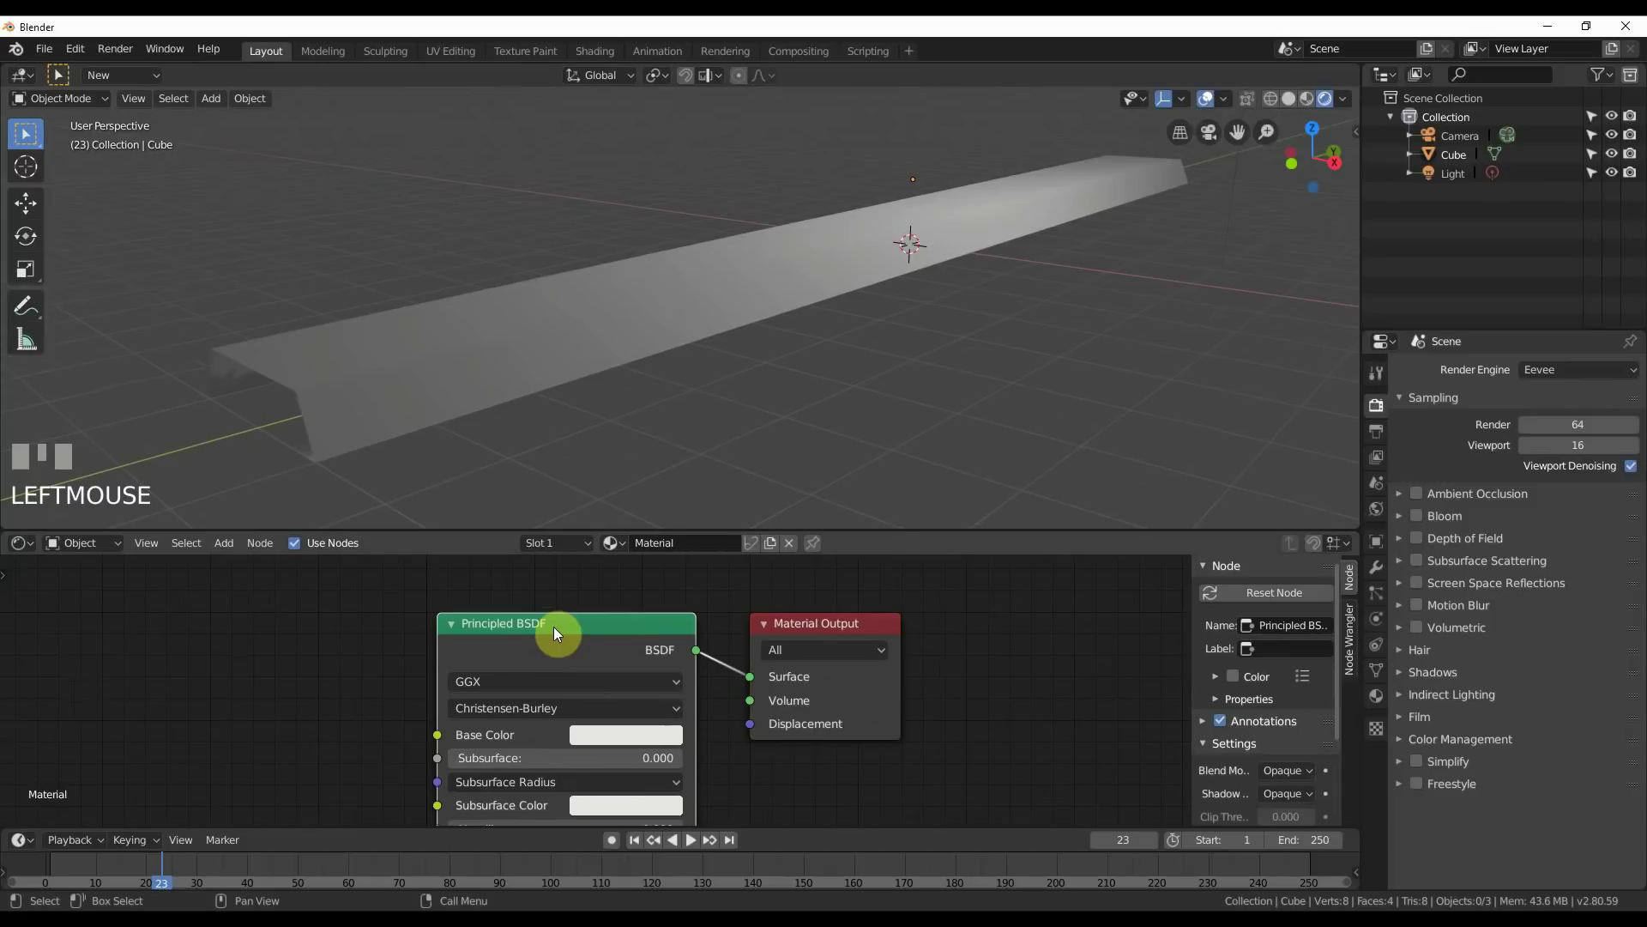
key("shift+s")
mouse_move(553, 626)
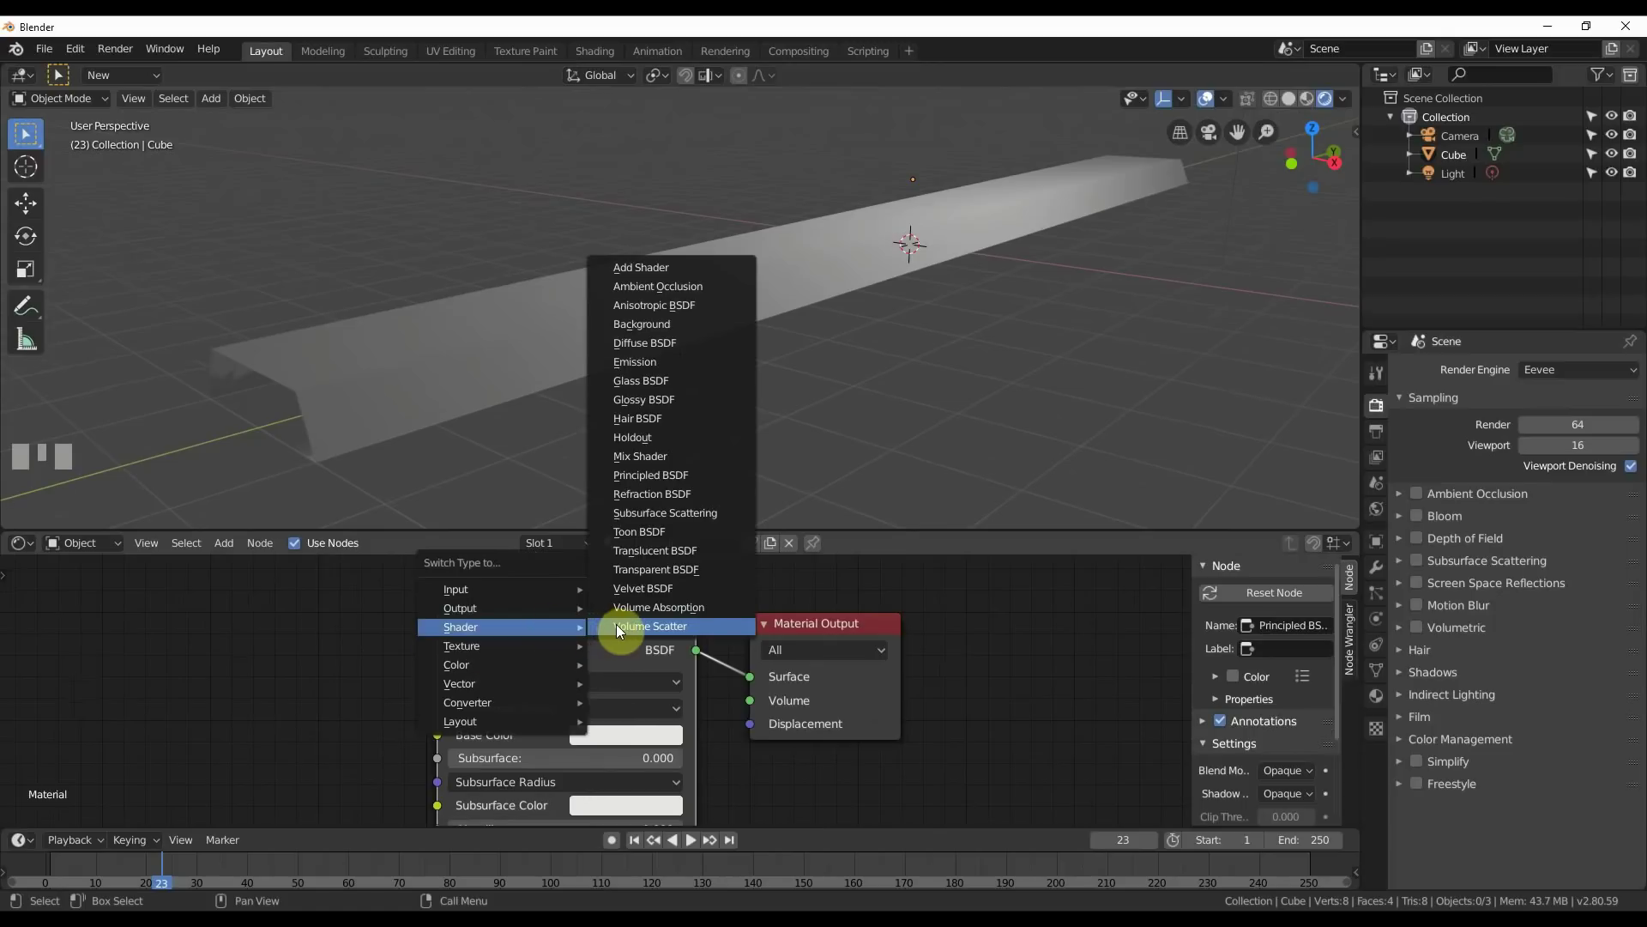
left_click(669, 461)
left_click_drag(808, 626, 938, 607)
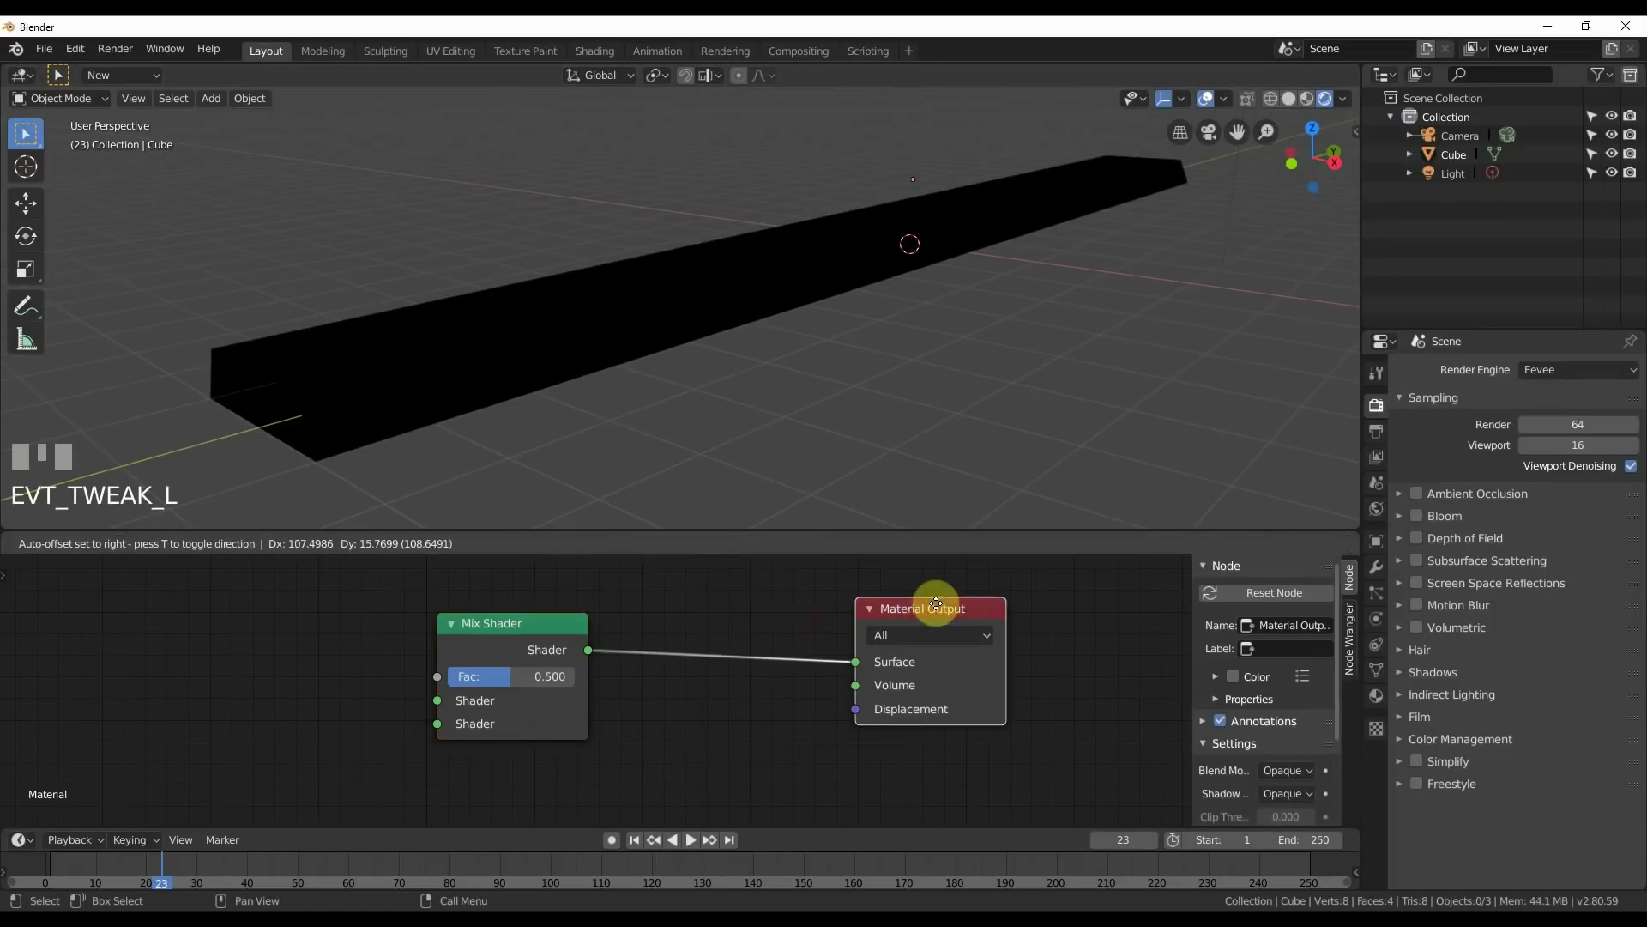
left_click_drag(550, 626, 724, 636)
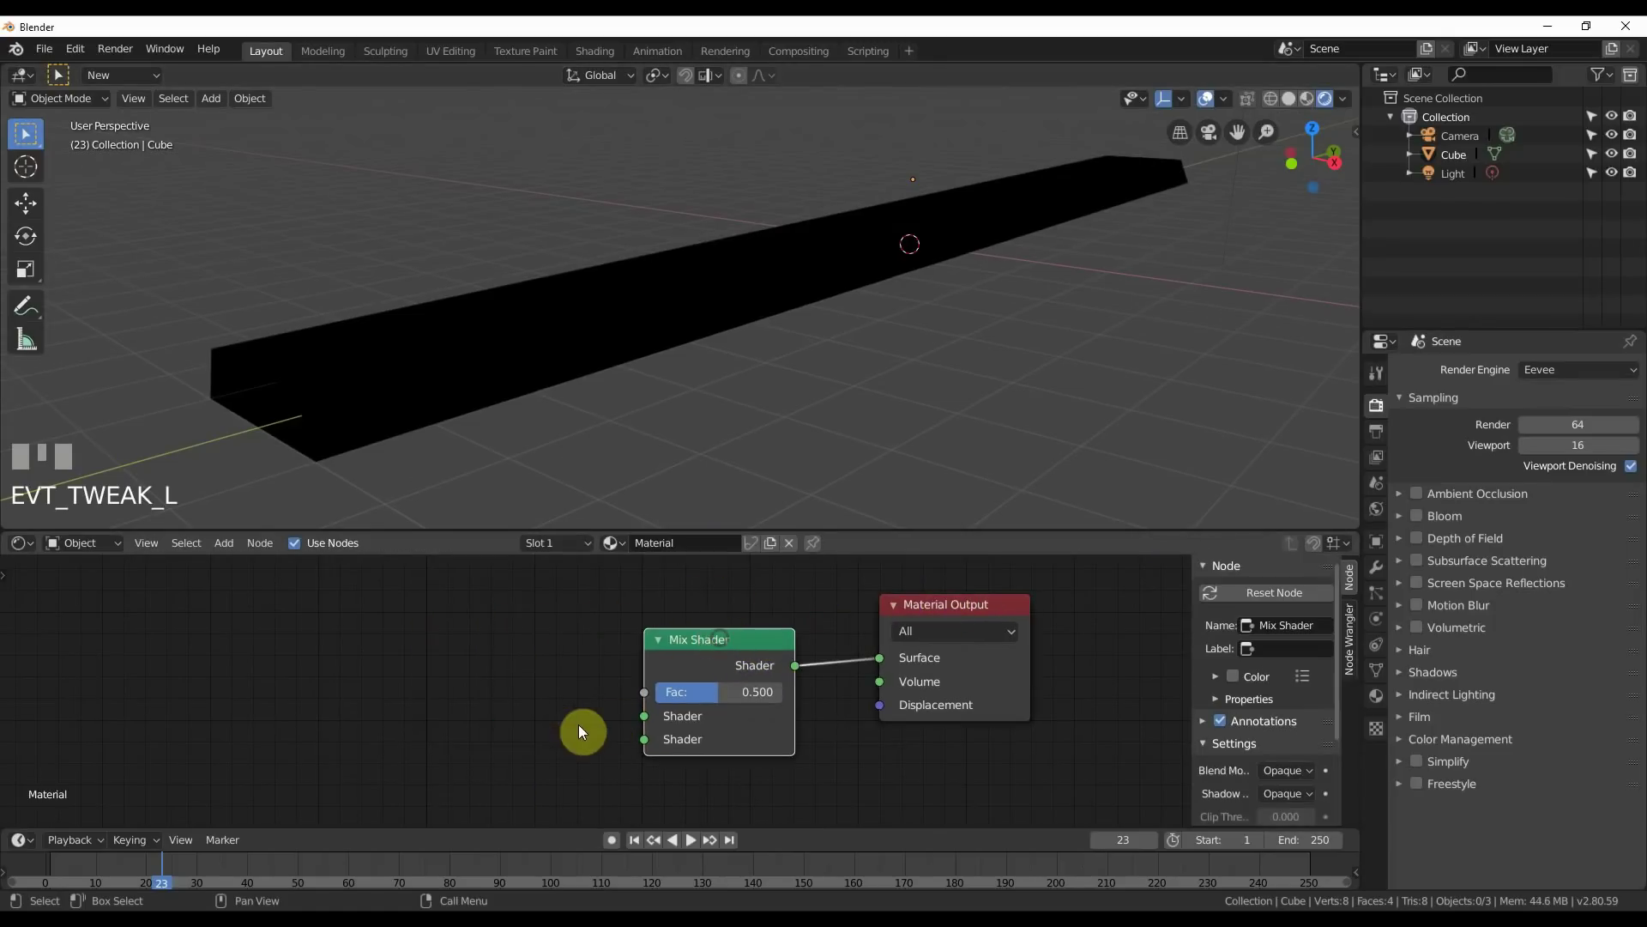
Add a Transparent BSDF node and connect its BSDF output to the Mix Shader's first Shader input.
scroll(371, 728, "down", 1)
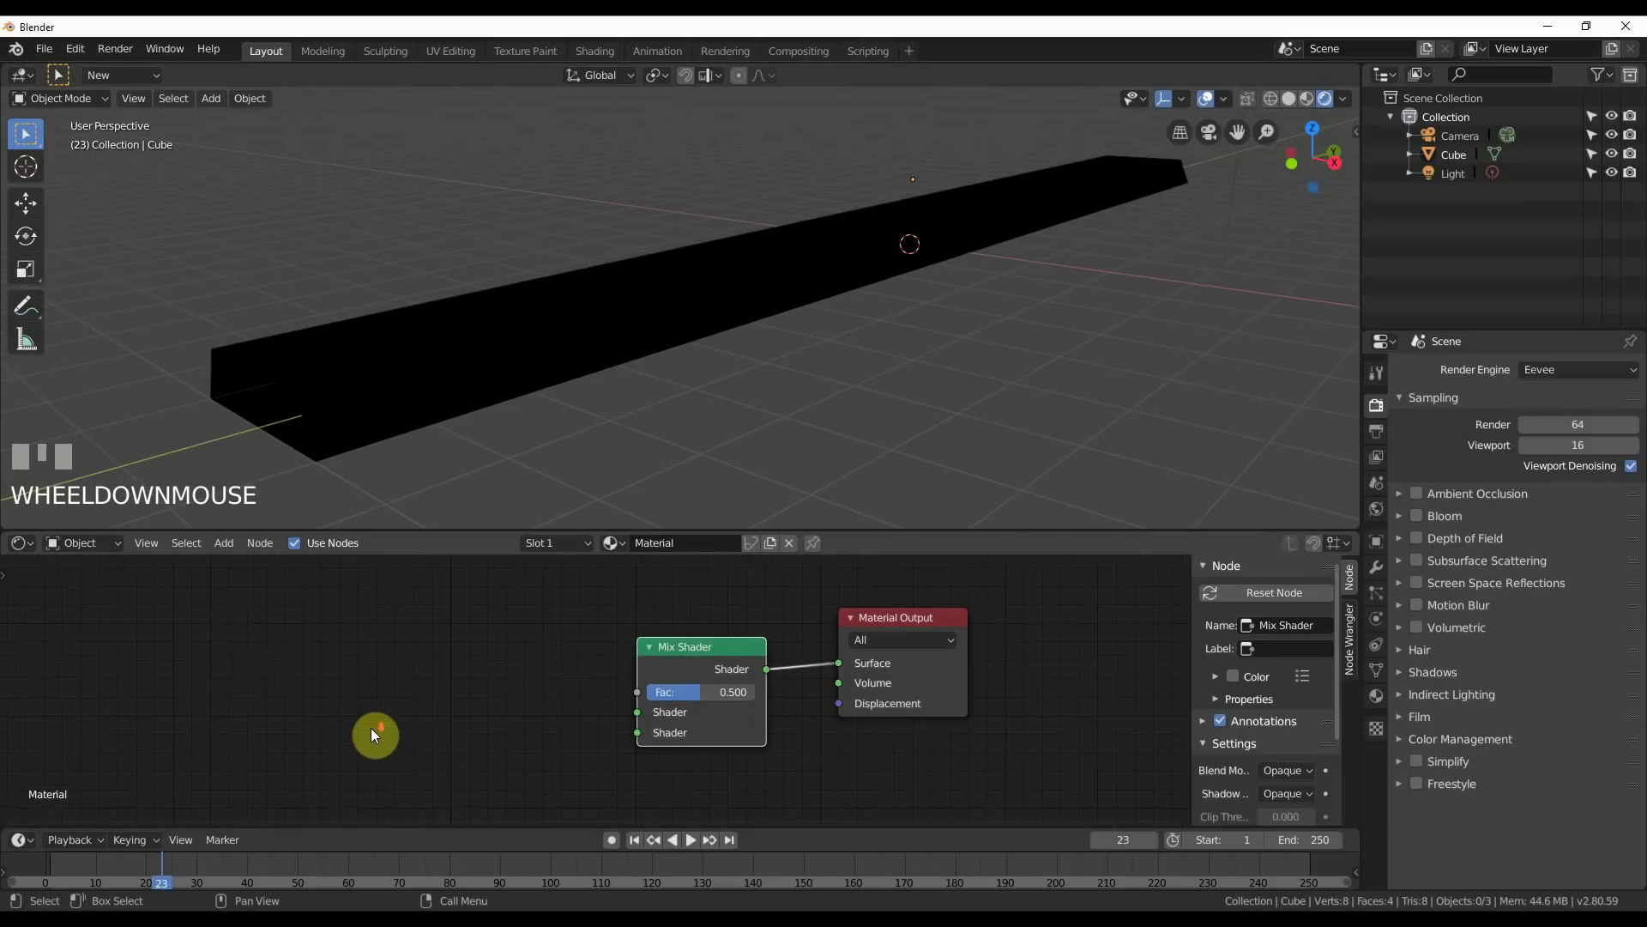
middle_click_drag(371, 729, 403, 705)
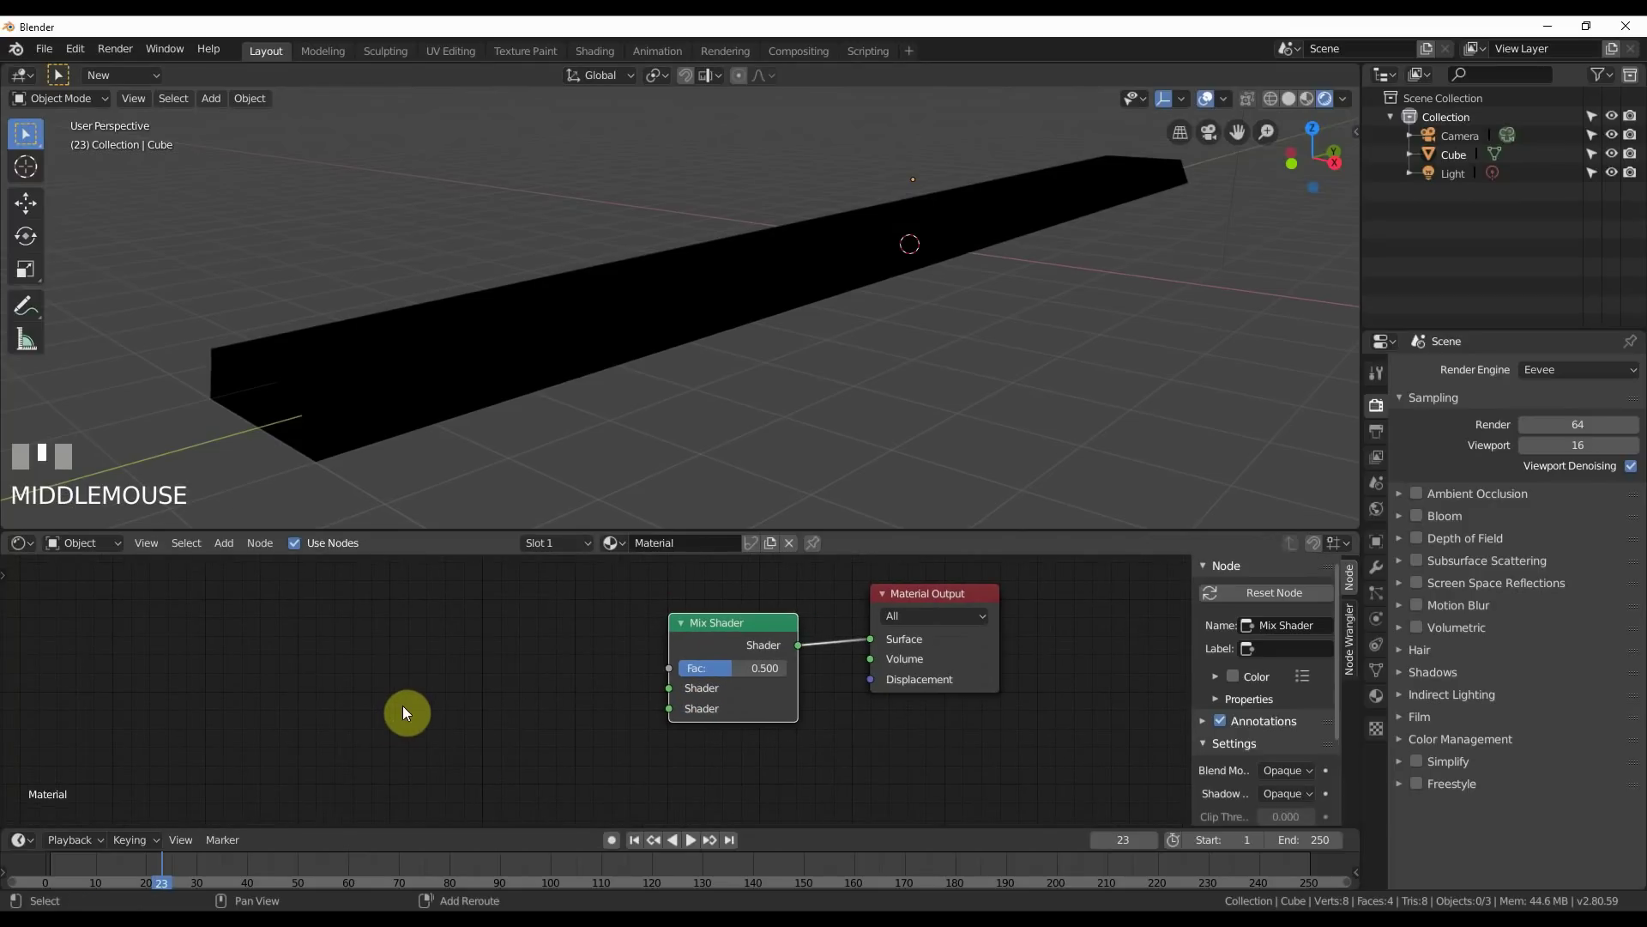
left_click(223, 542)
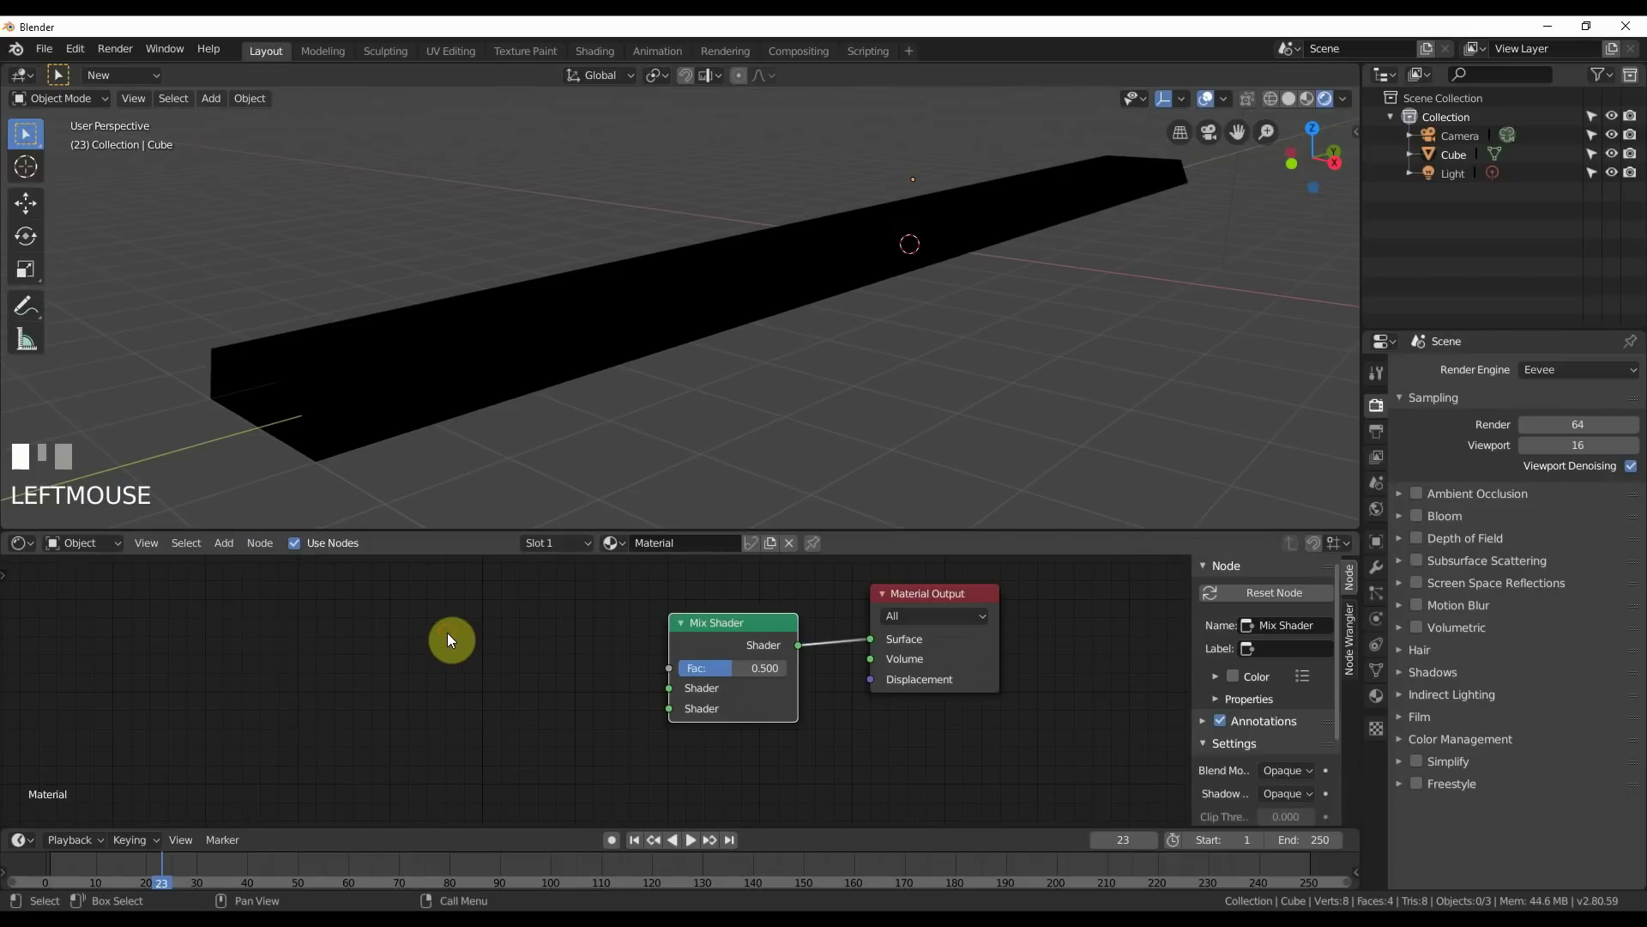
key("shift+a")
mouse_move(447, 634)
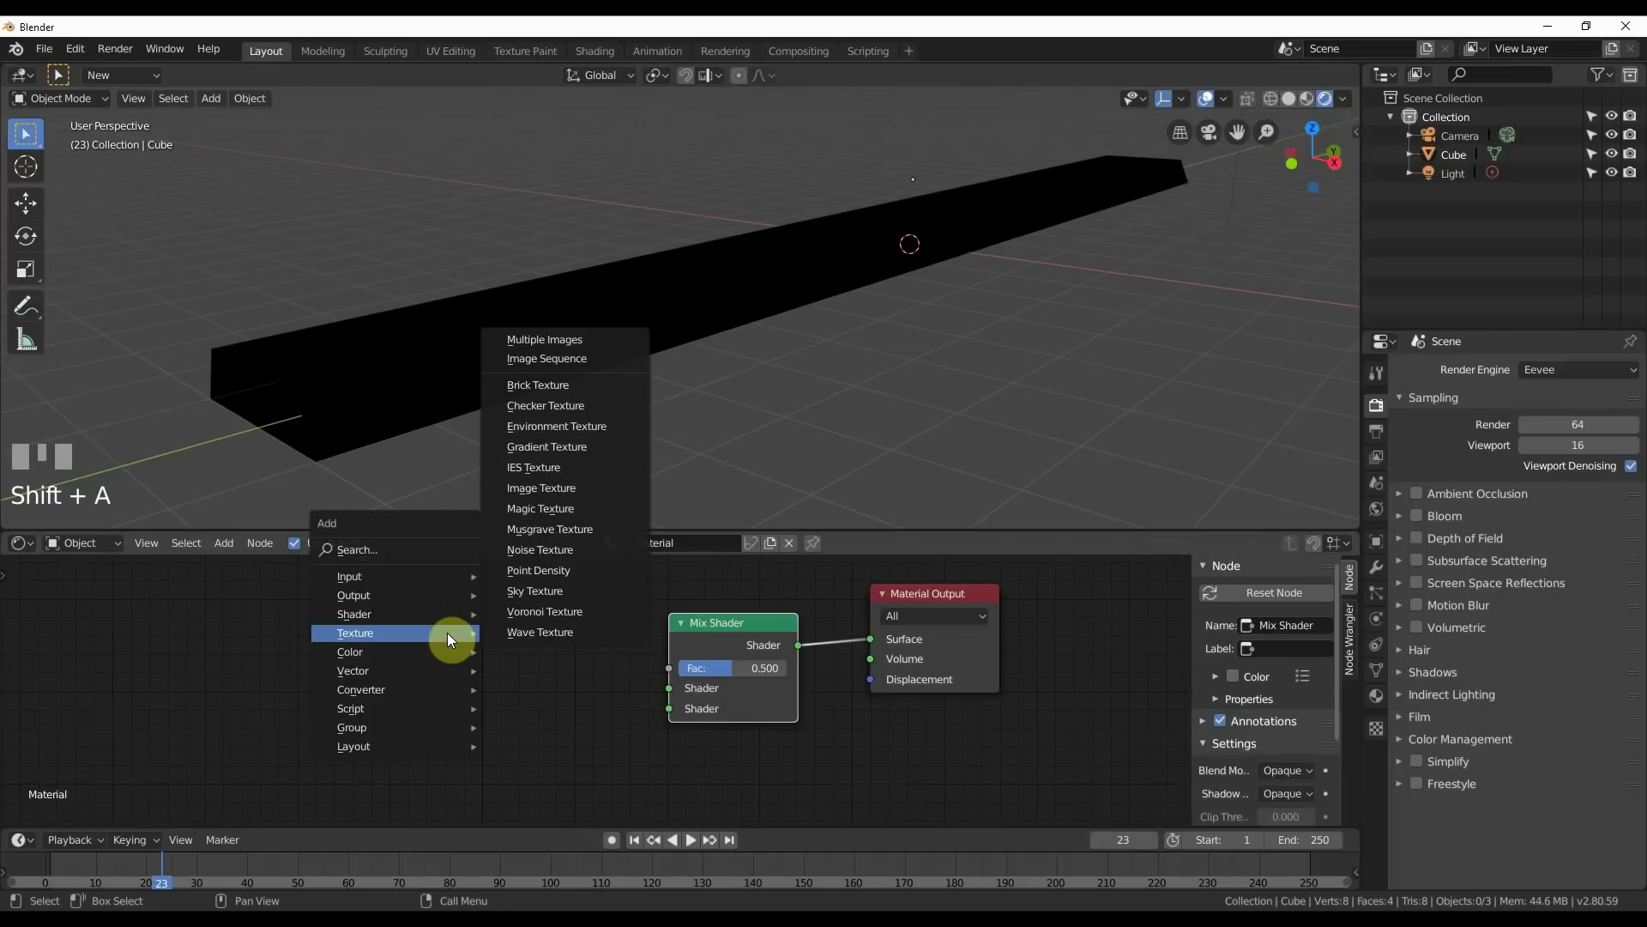
mouse_move(375, 617)
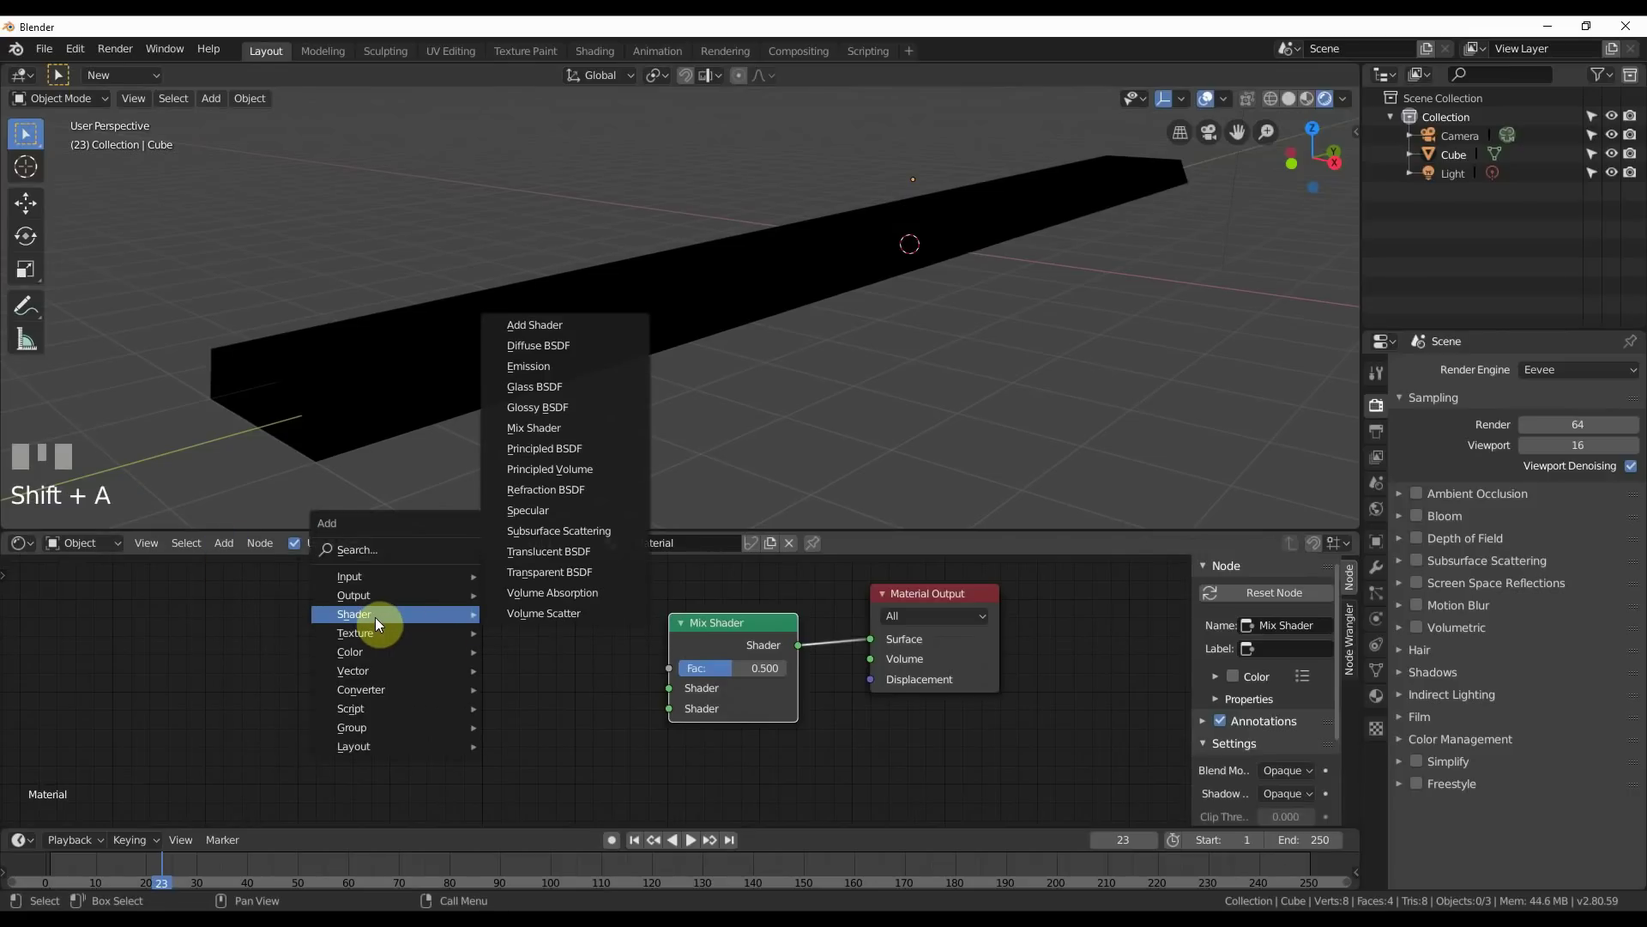
left_click(533, 571)
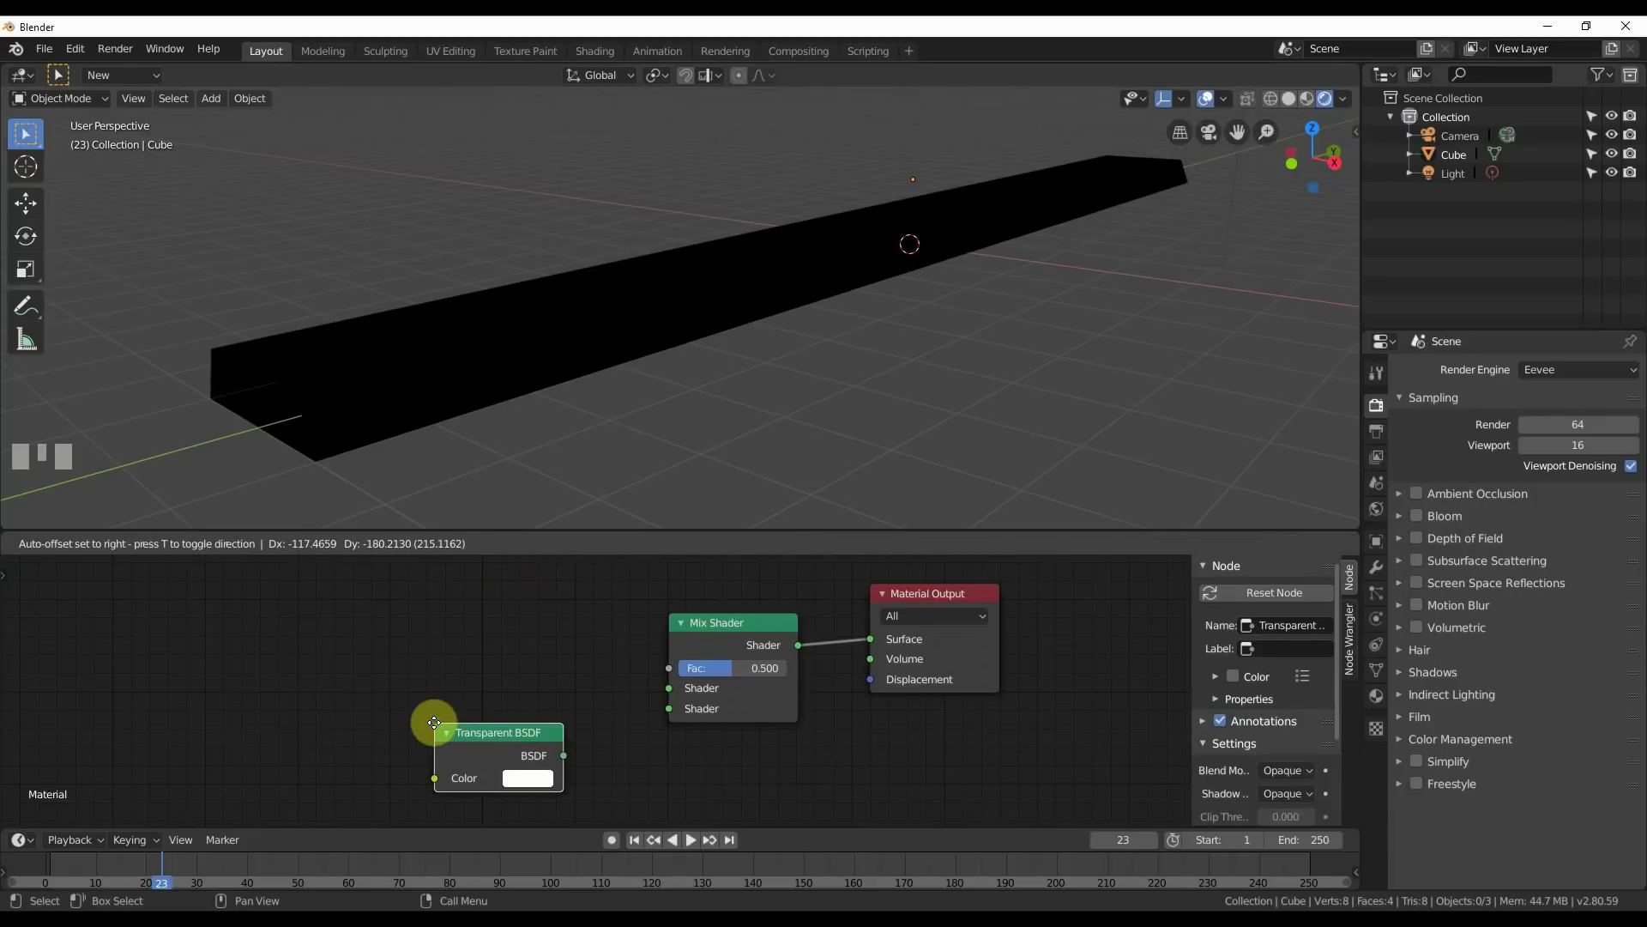
left_click(434, 722)
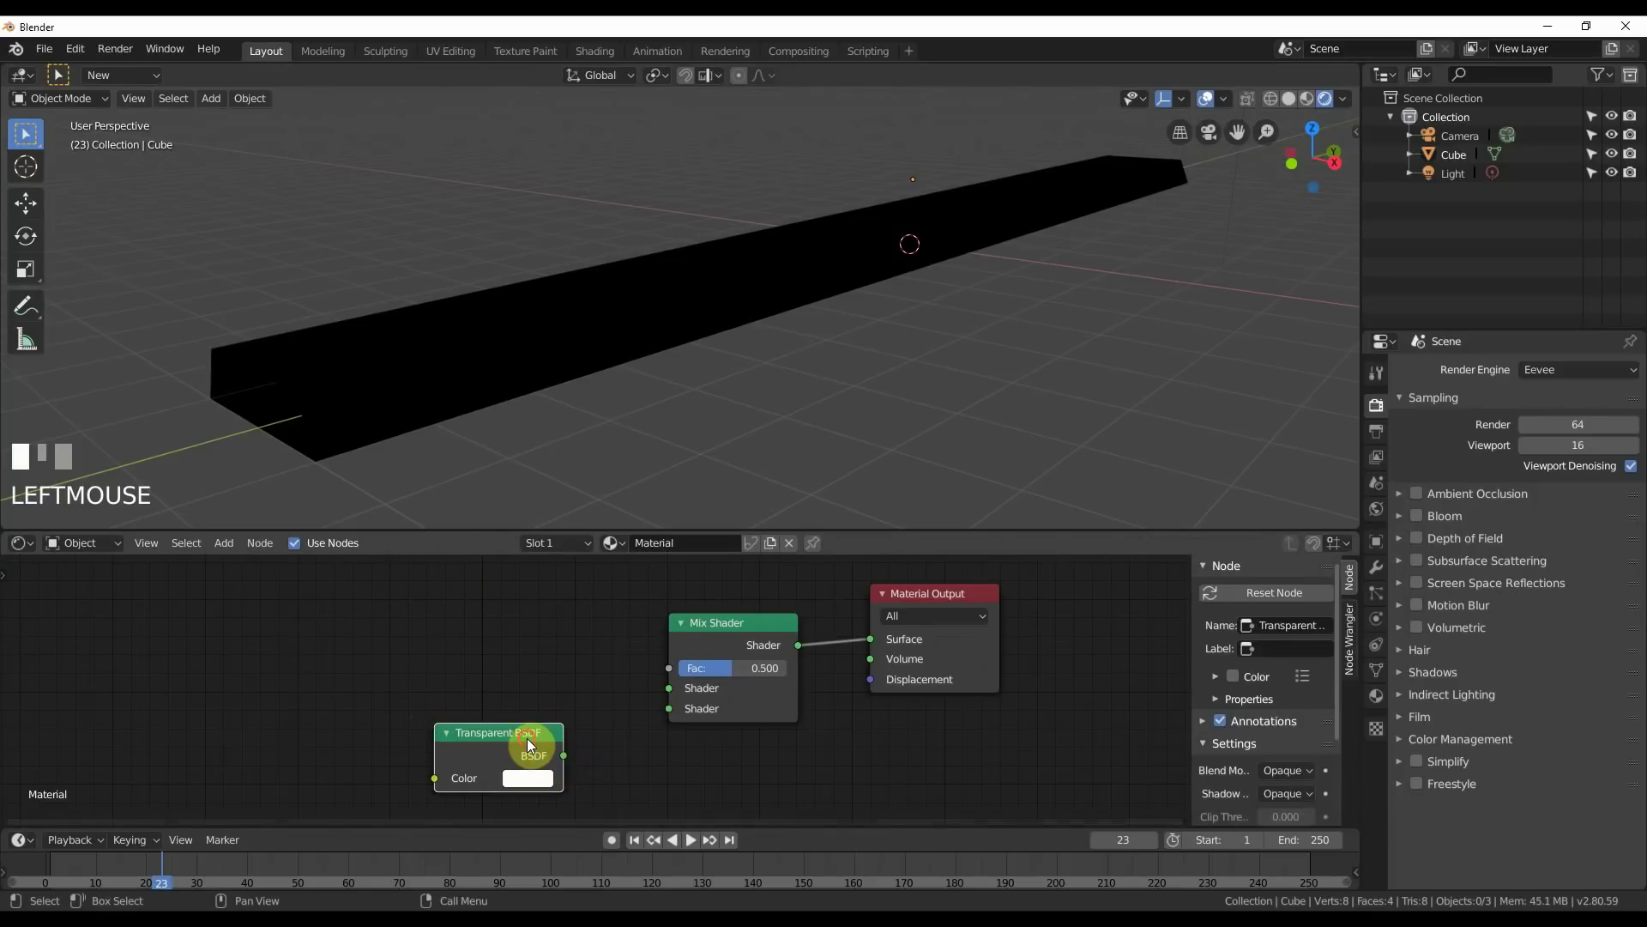
mouse_move(564, 757)
left_mouse_down()
mouse_move(563, 682)
mouse_move(668, 687)
left_mouse_up()
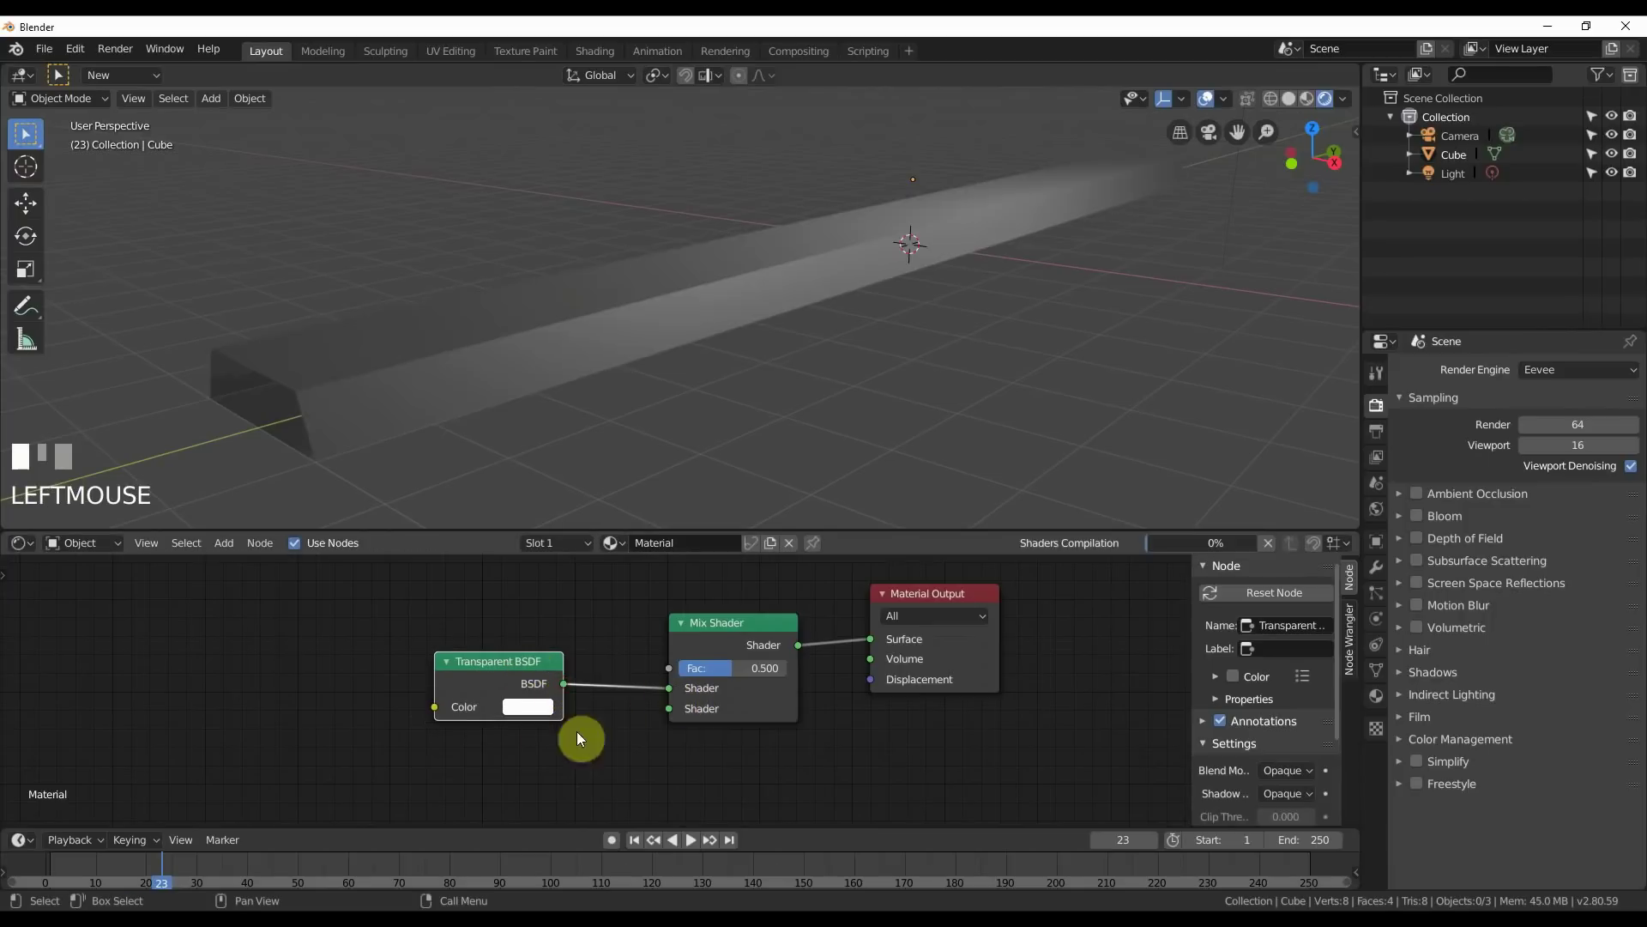
Add an Emission node below the Transparent BSDF and connect it to the Mix Shader's second Shader input.
key("shift+a")
mouse_move(388, 772)
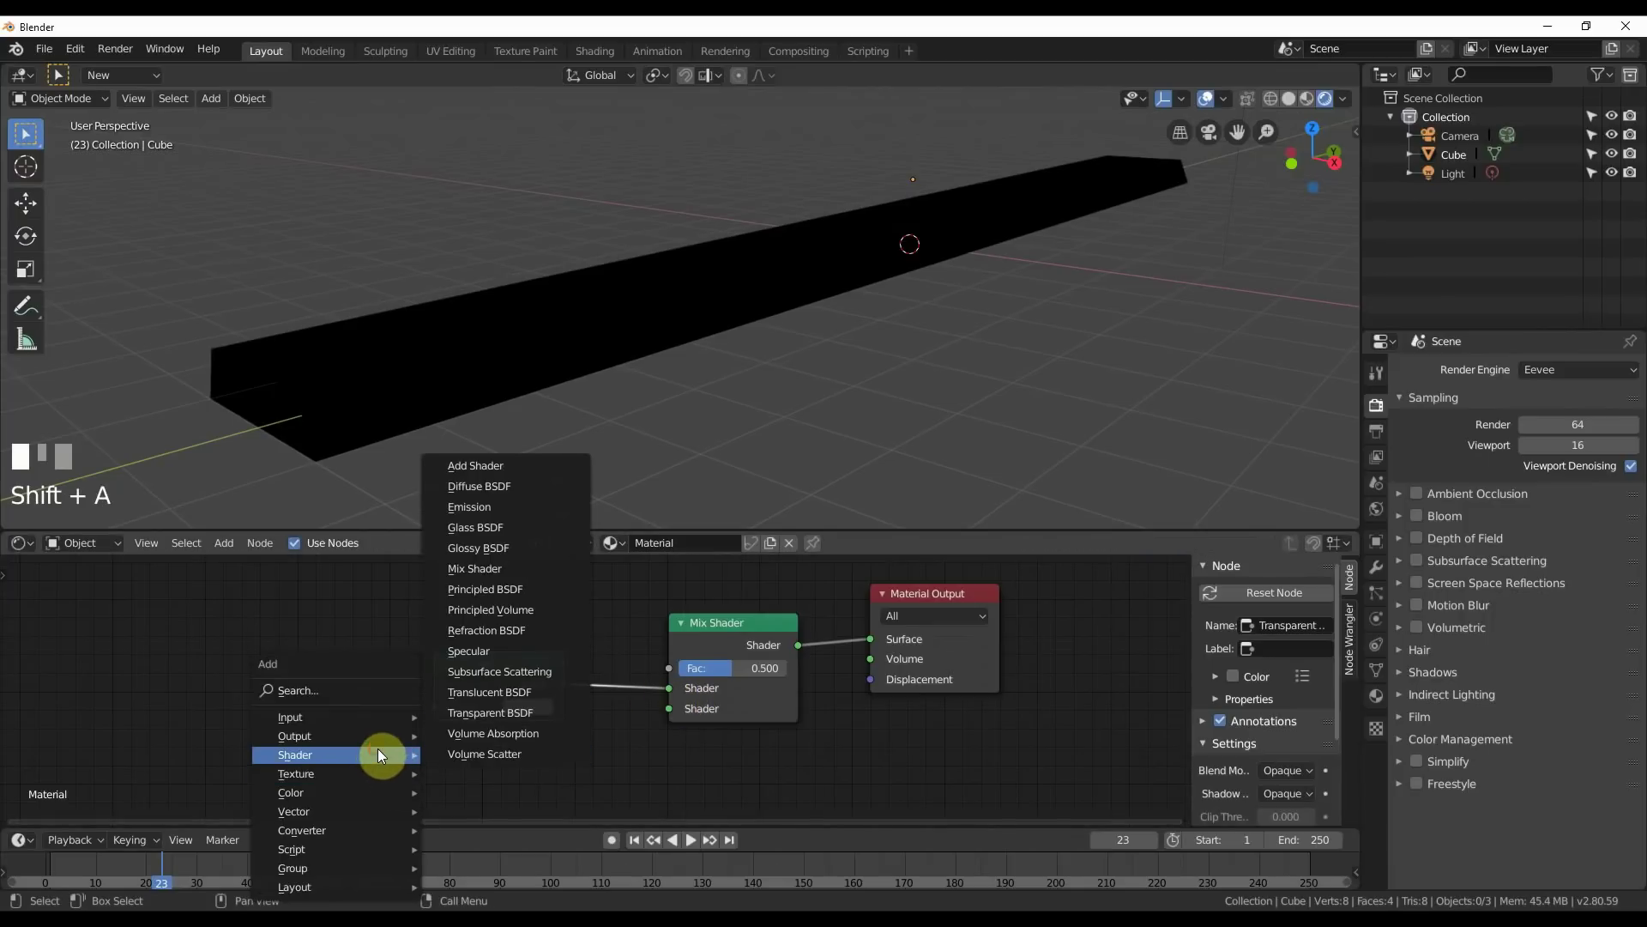
left_click(480, 506)
left_click(436, 735)
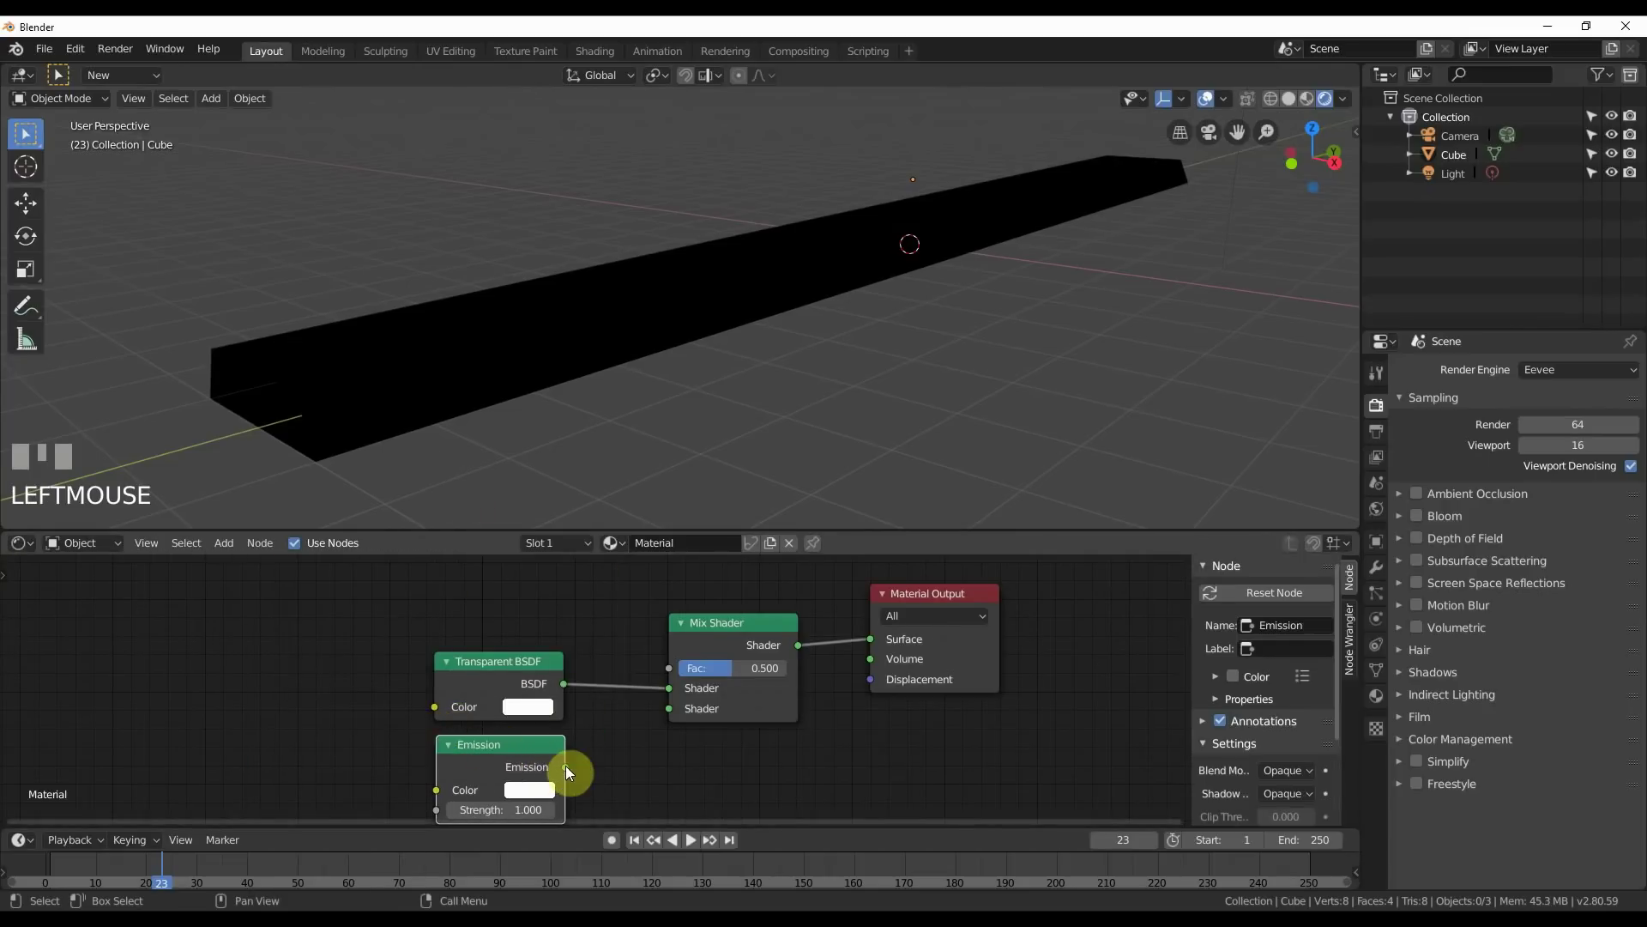
left_click_drag(565, 765, 673, 709)
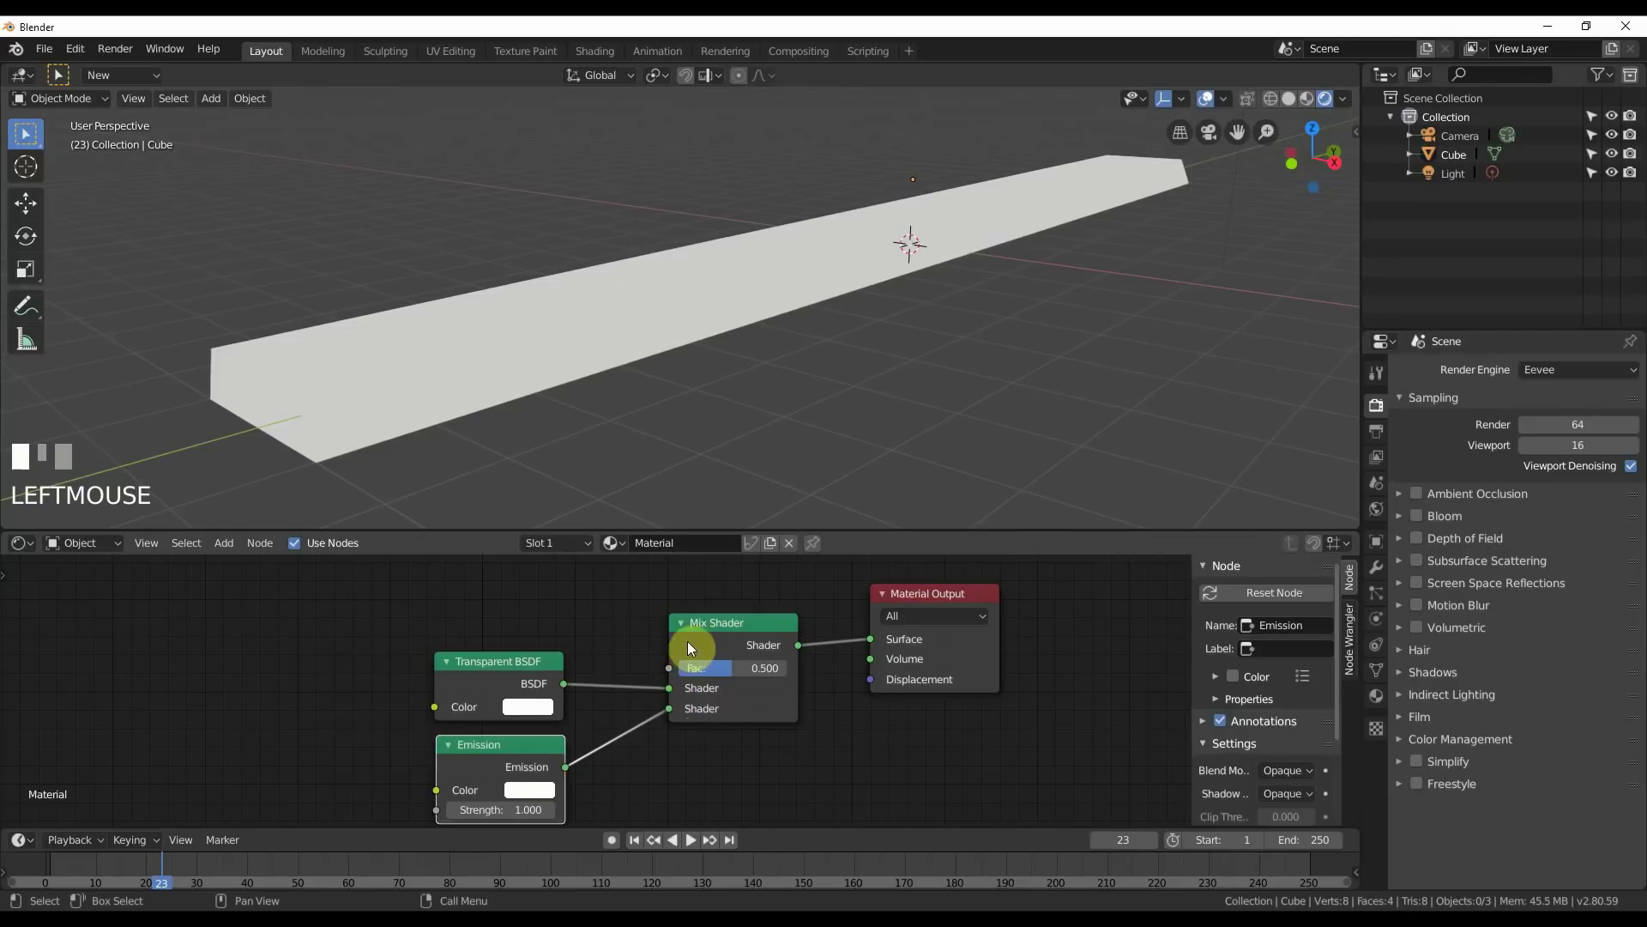
Move the Mix Shader node up and the Emission and Transparent BSDF nodes down to make room.
left_click_drag(687, 640, 699, 615)
left_click_drag(492, 748, 493, 775)
left_click_drag(501, 657, 507, 681)
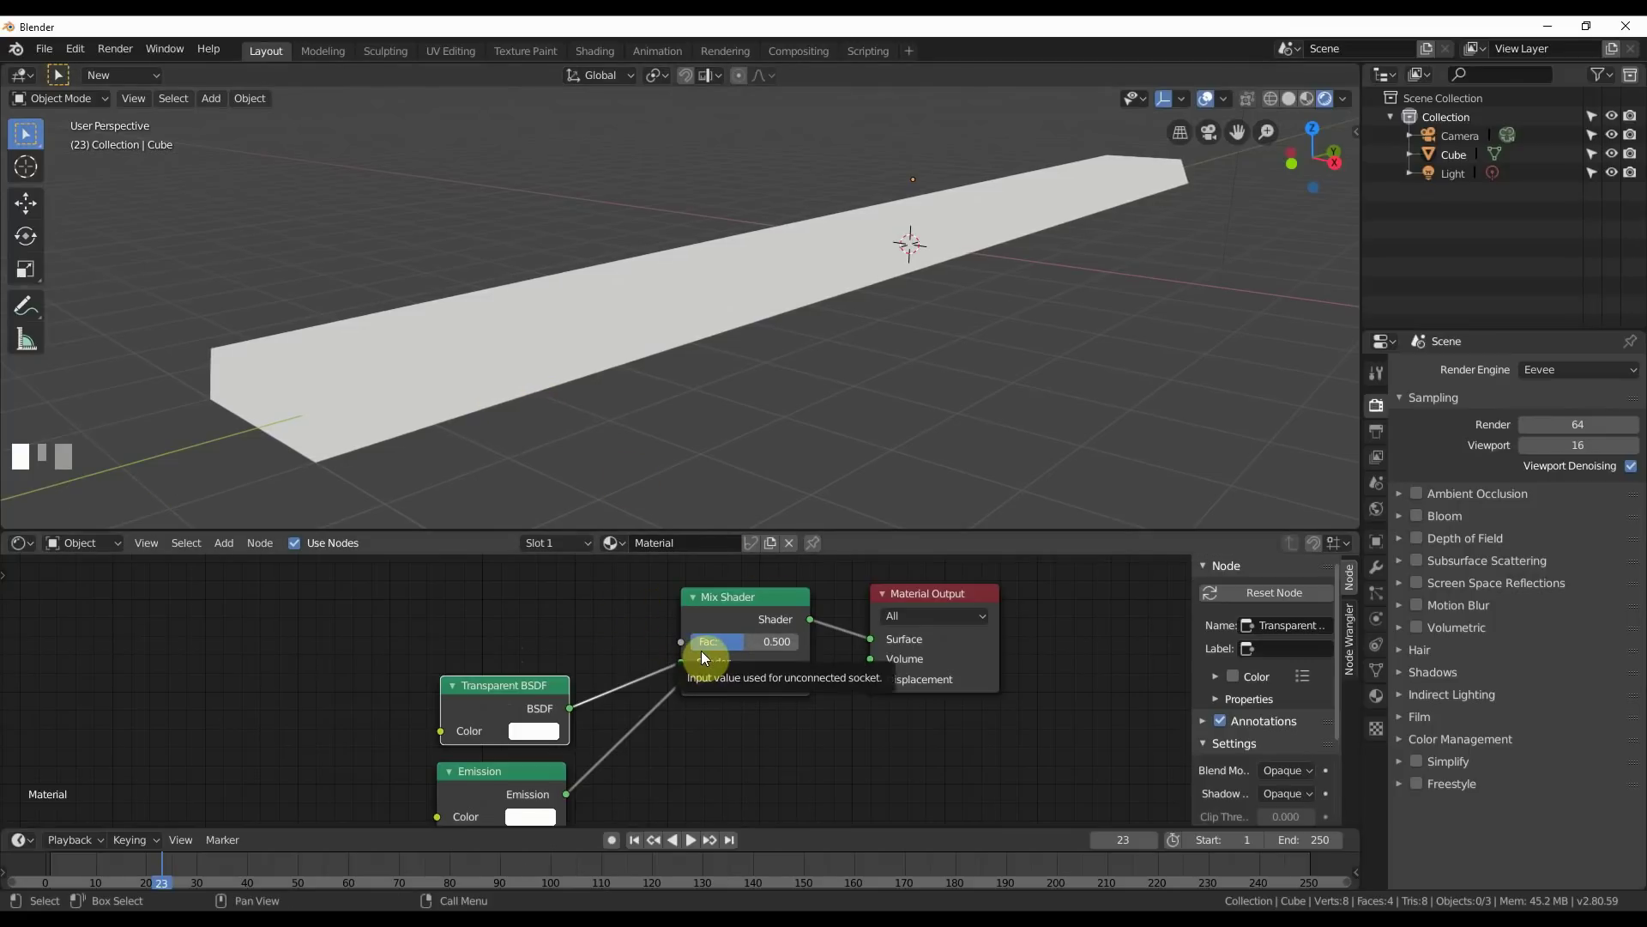
Add a Brick Texture node beside the shader nodes and connect its Fac output to the Mix Shader's Fac input.
left_click(224, 542)
key("shift+a")
mouse_move(381, 621)
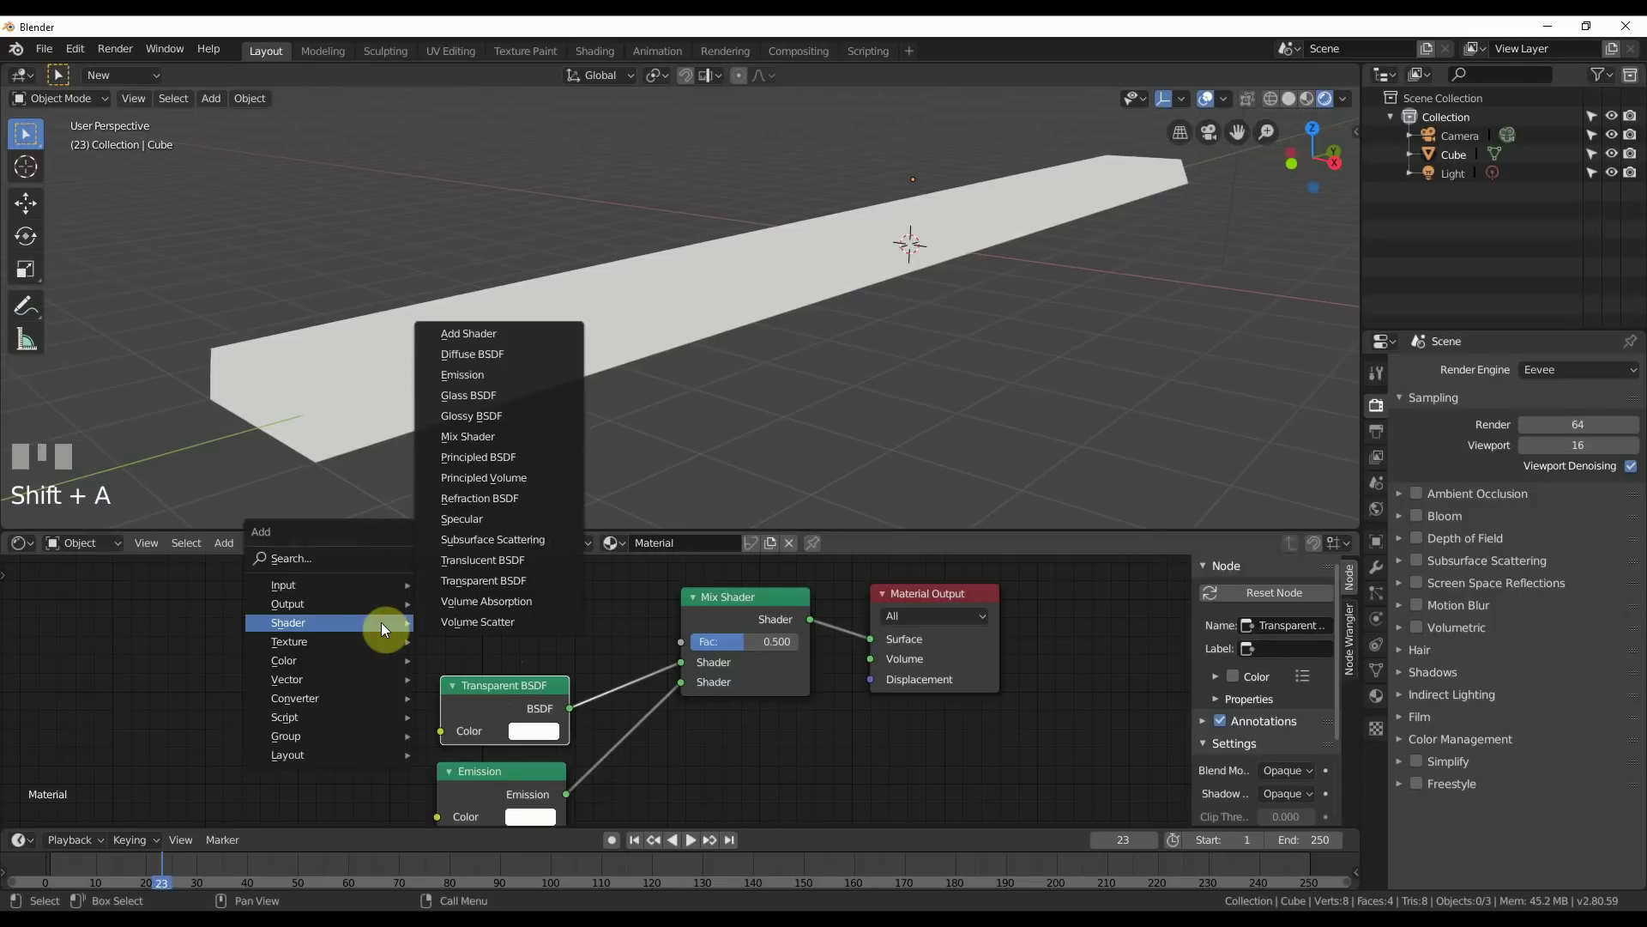
mouse_move(286, 642)
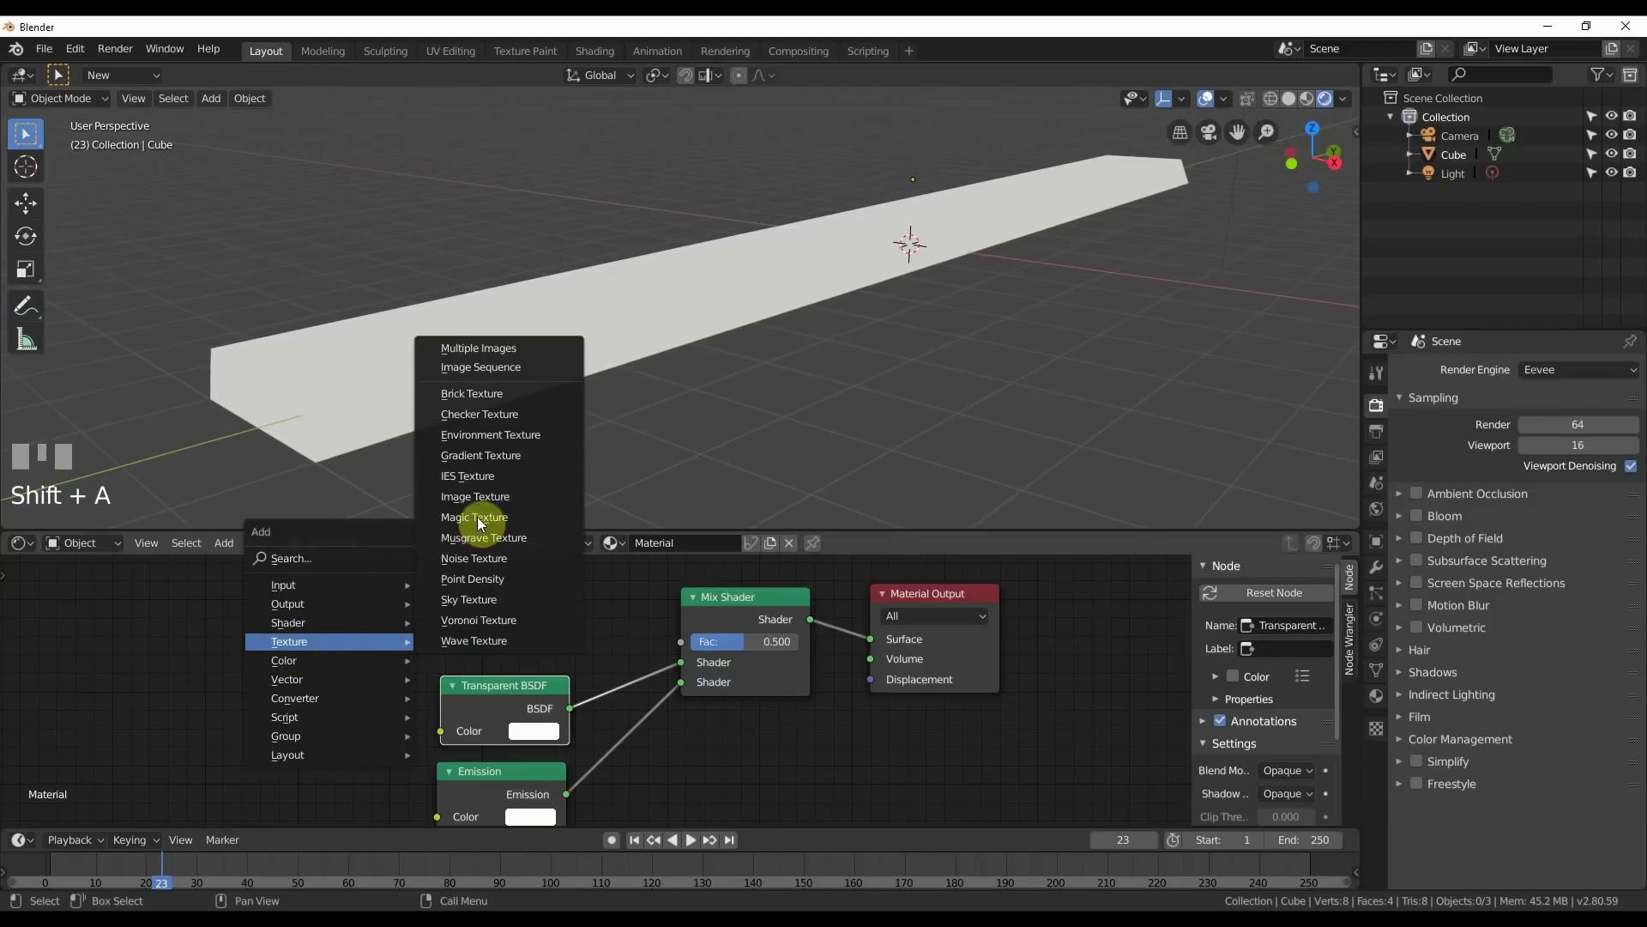
left_click(471, 395)
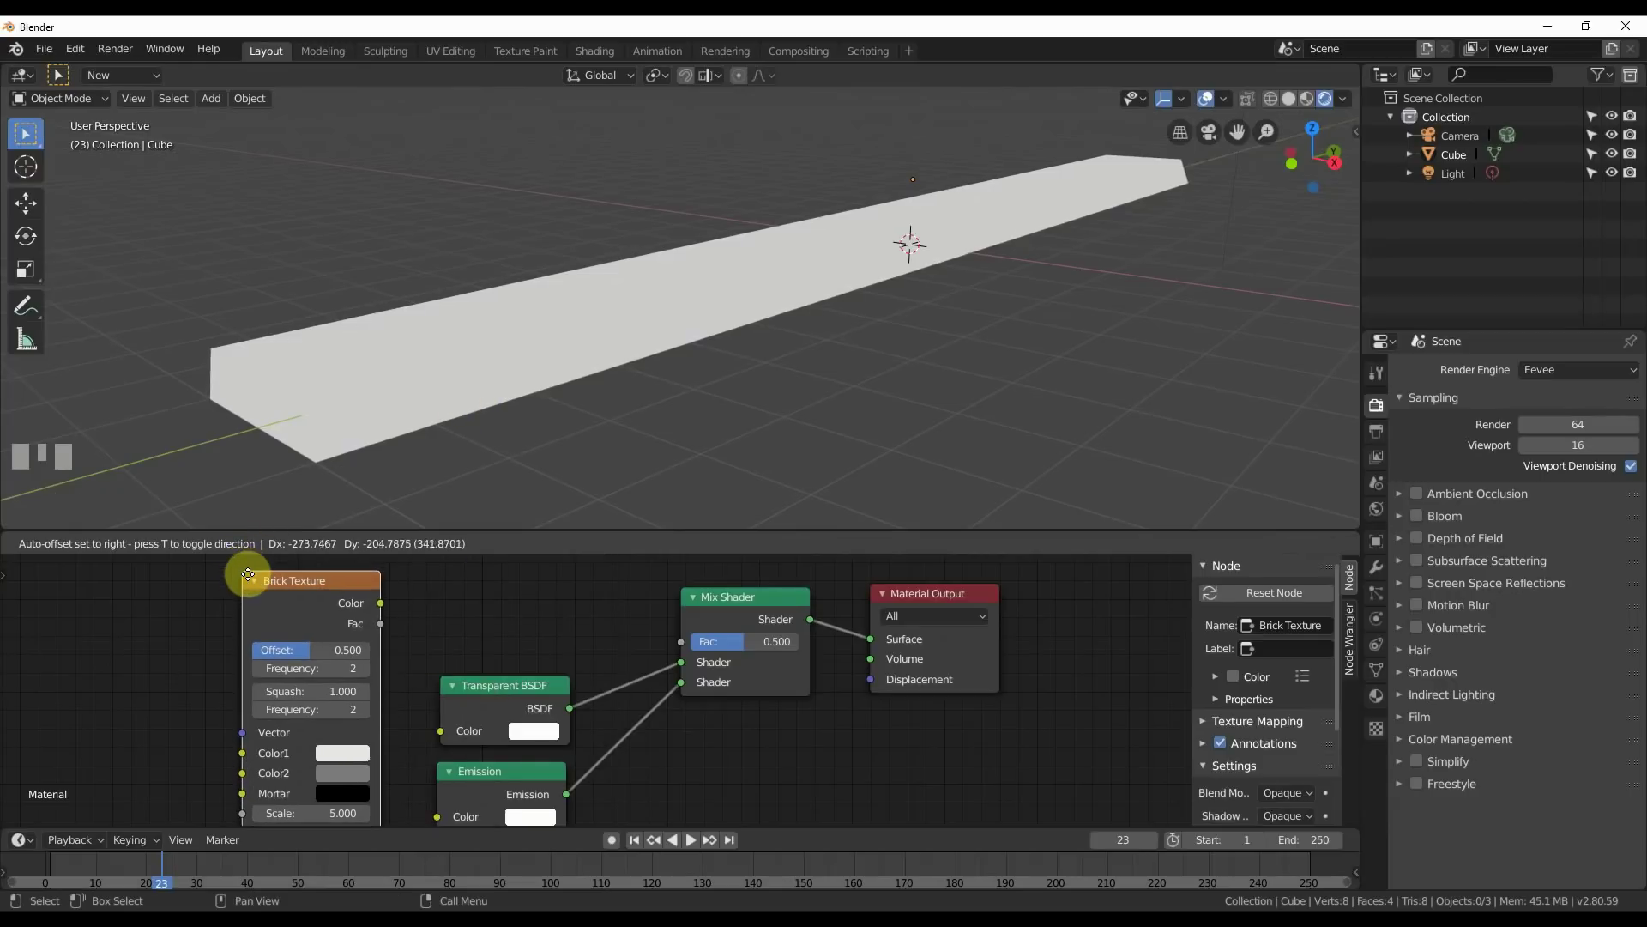
left_click(261, 579)
left_click_drag(394, 629, 683, 641)
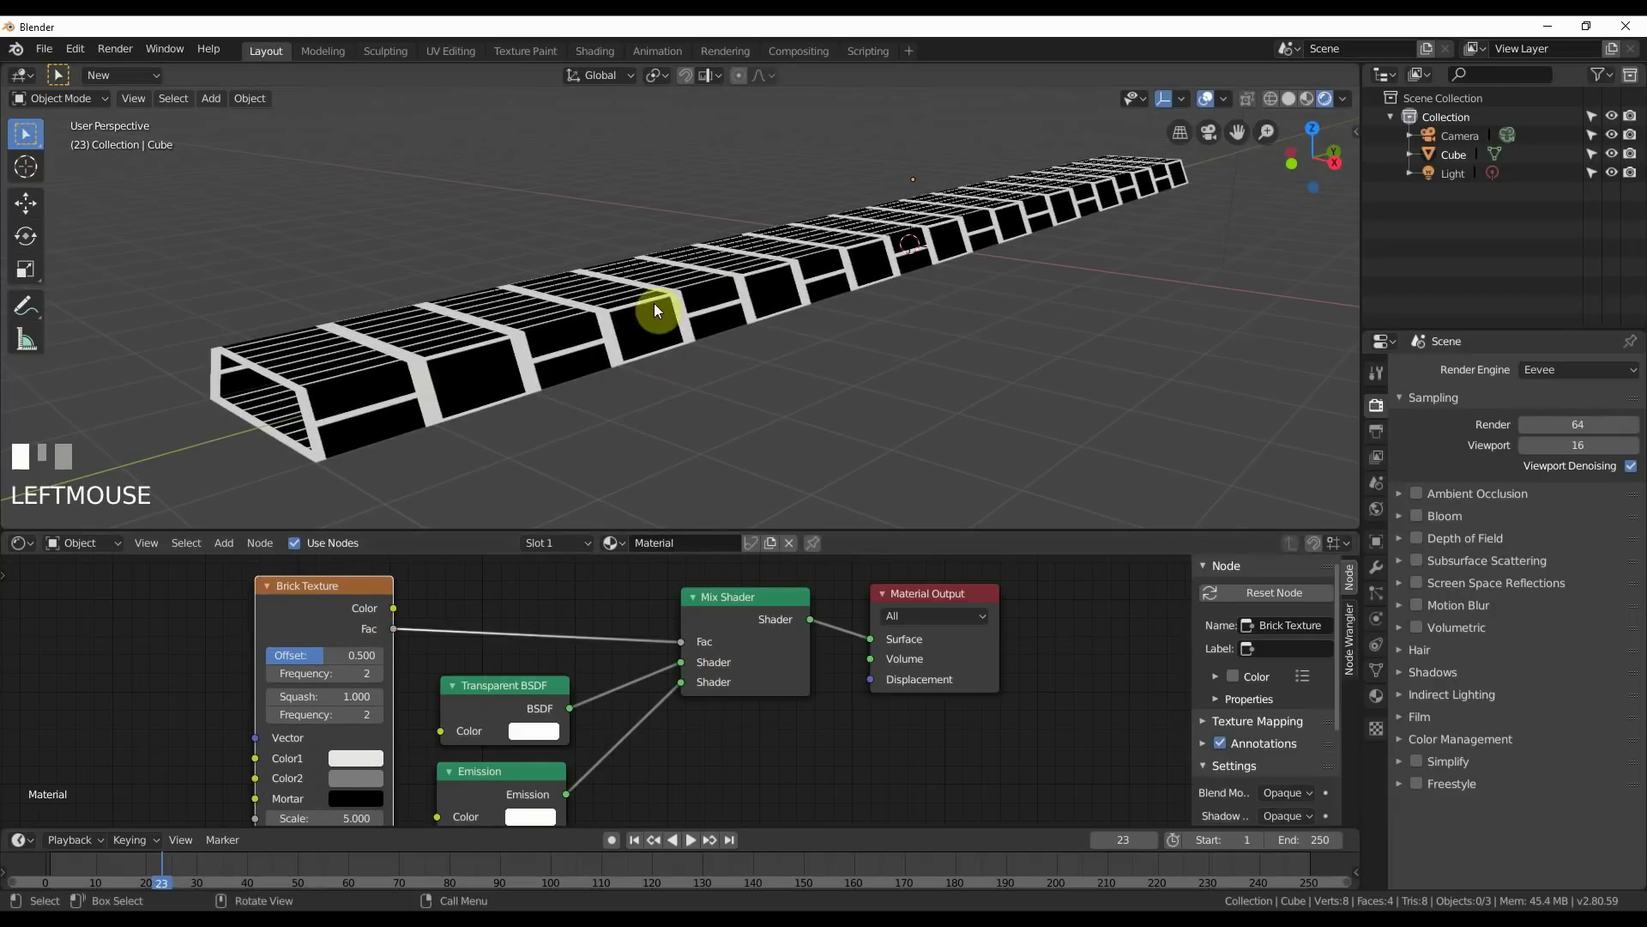
mouse_move(525, 377)
middle_mouse_down()
mouse_move(599, 354)
mouse_move(538, 381)
middle_mouse_up()
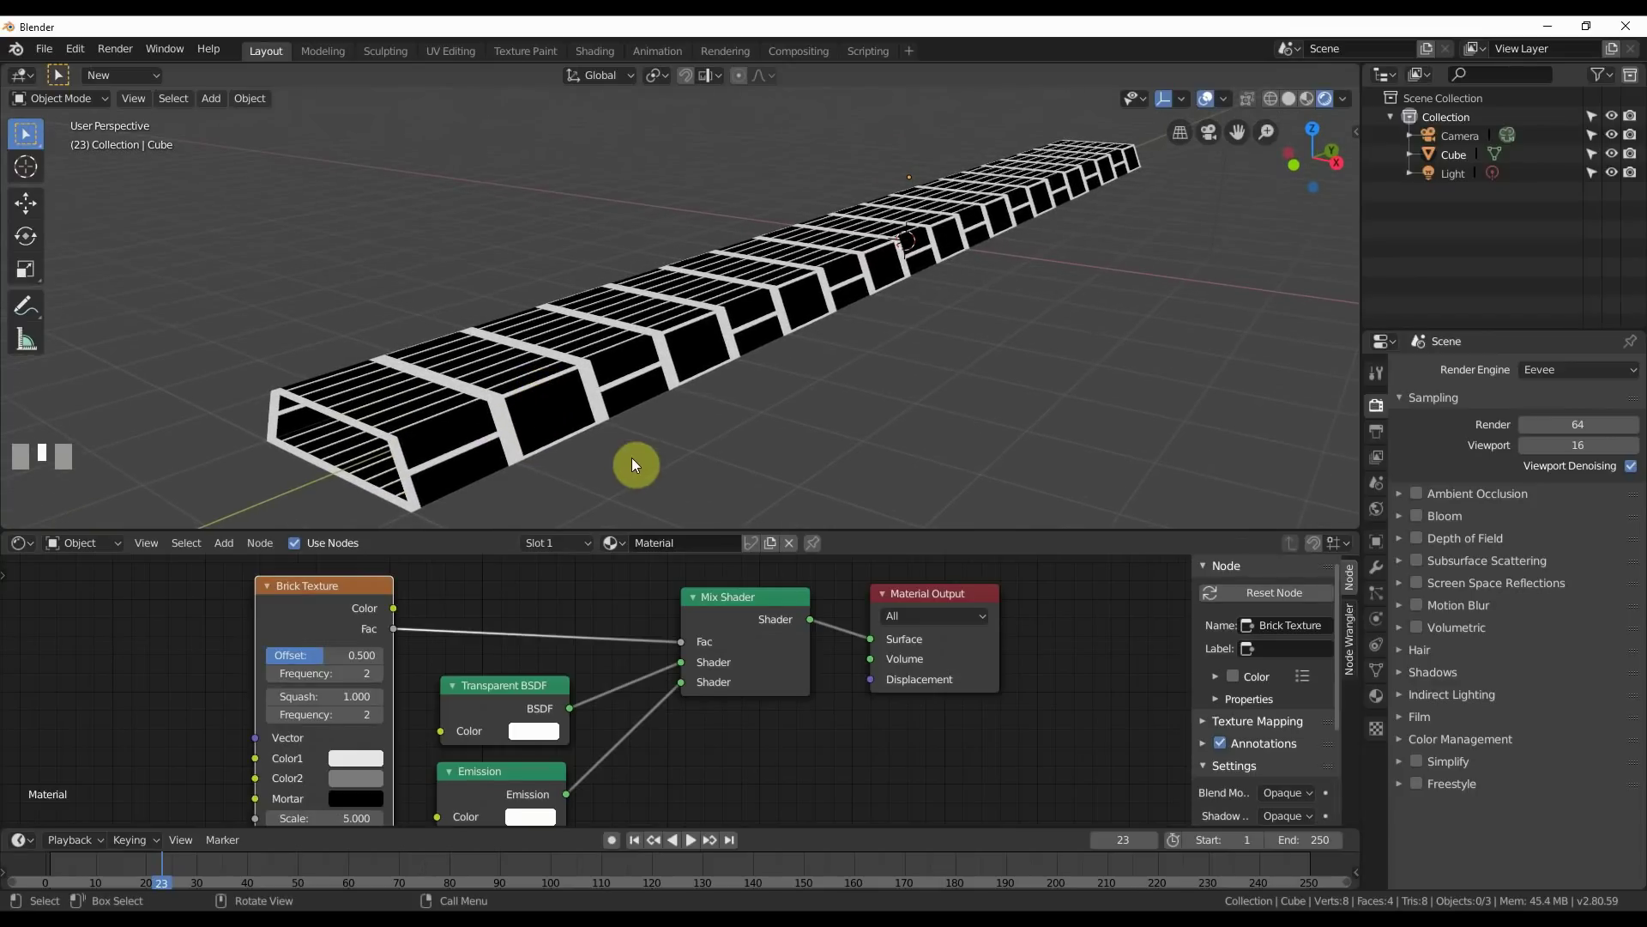
Add linked Texture Coordinate and Mapping nodes to the Brick Texture with the Node Wrangler texture setup.
left_click(353, 588)
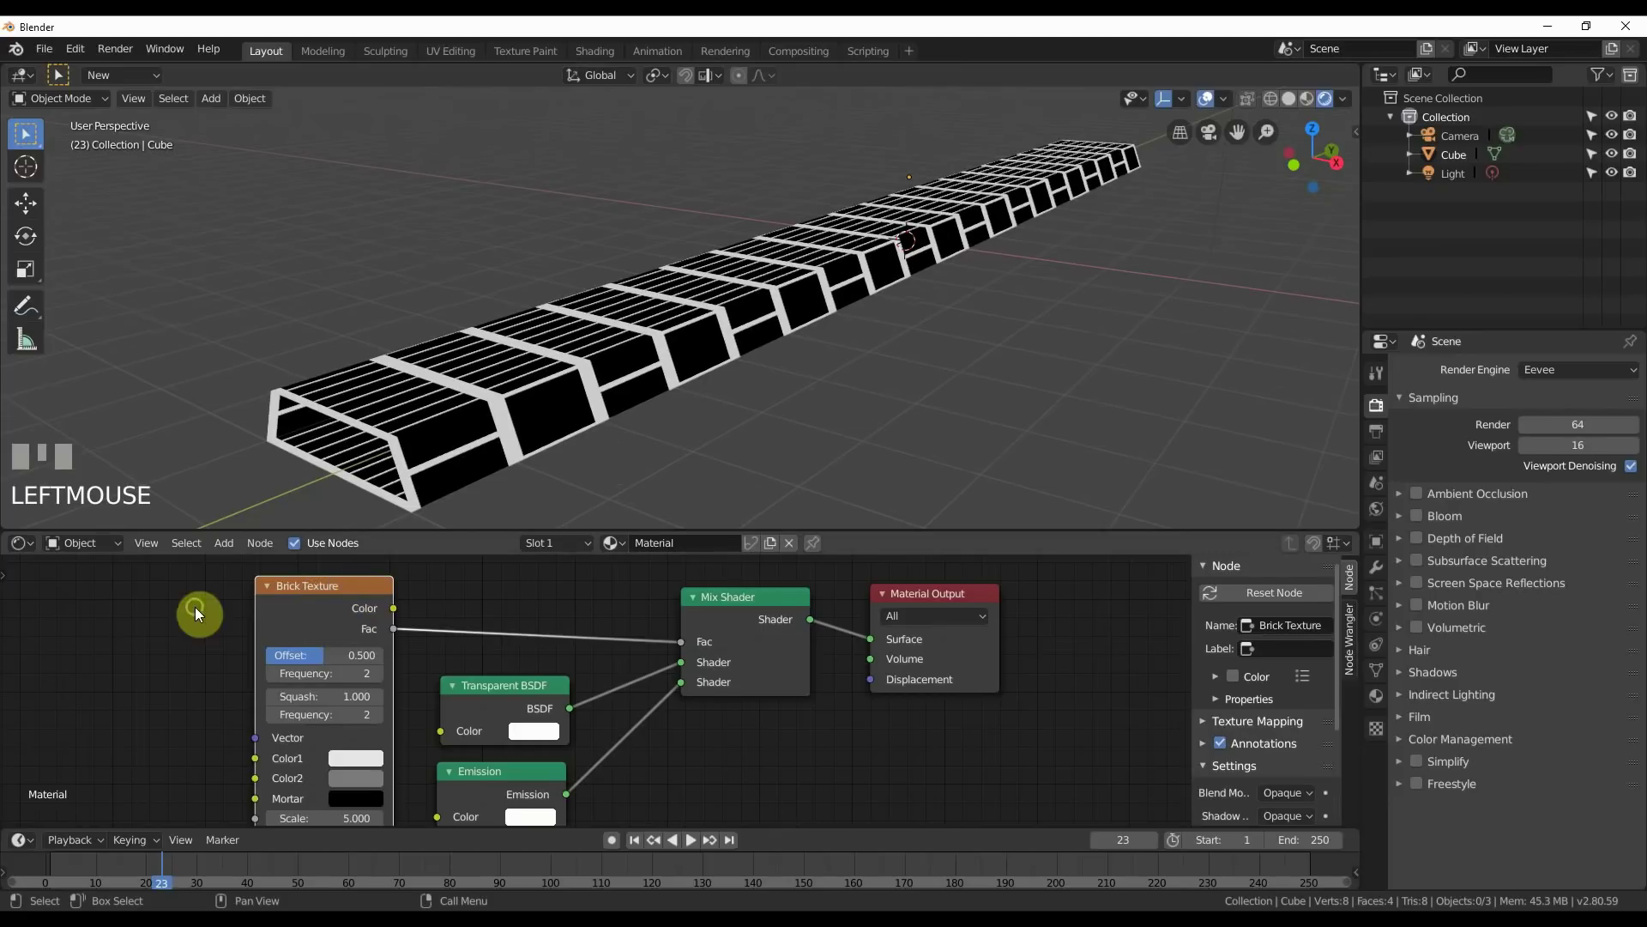
middle_click_drag(194, 606, 454, 633)
scroll(455, 633, "down", 1)
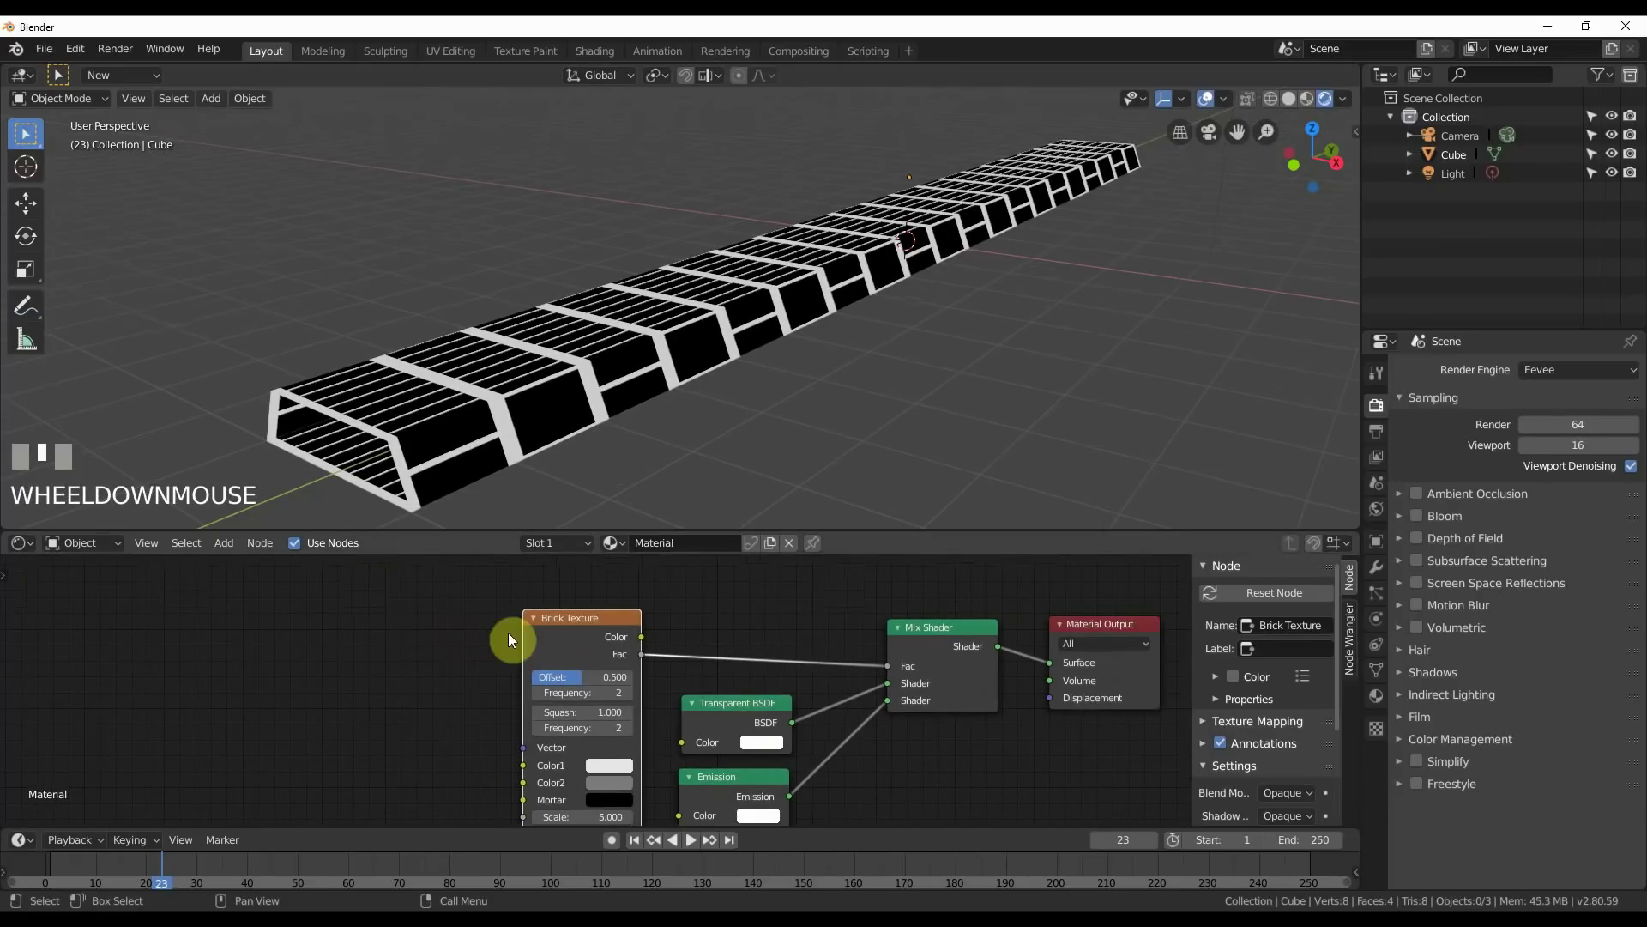
left_click(568, 635)
key("ctrl+t")
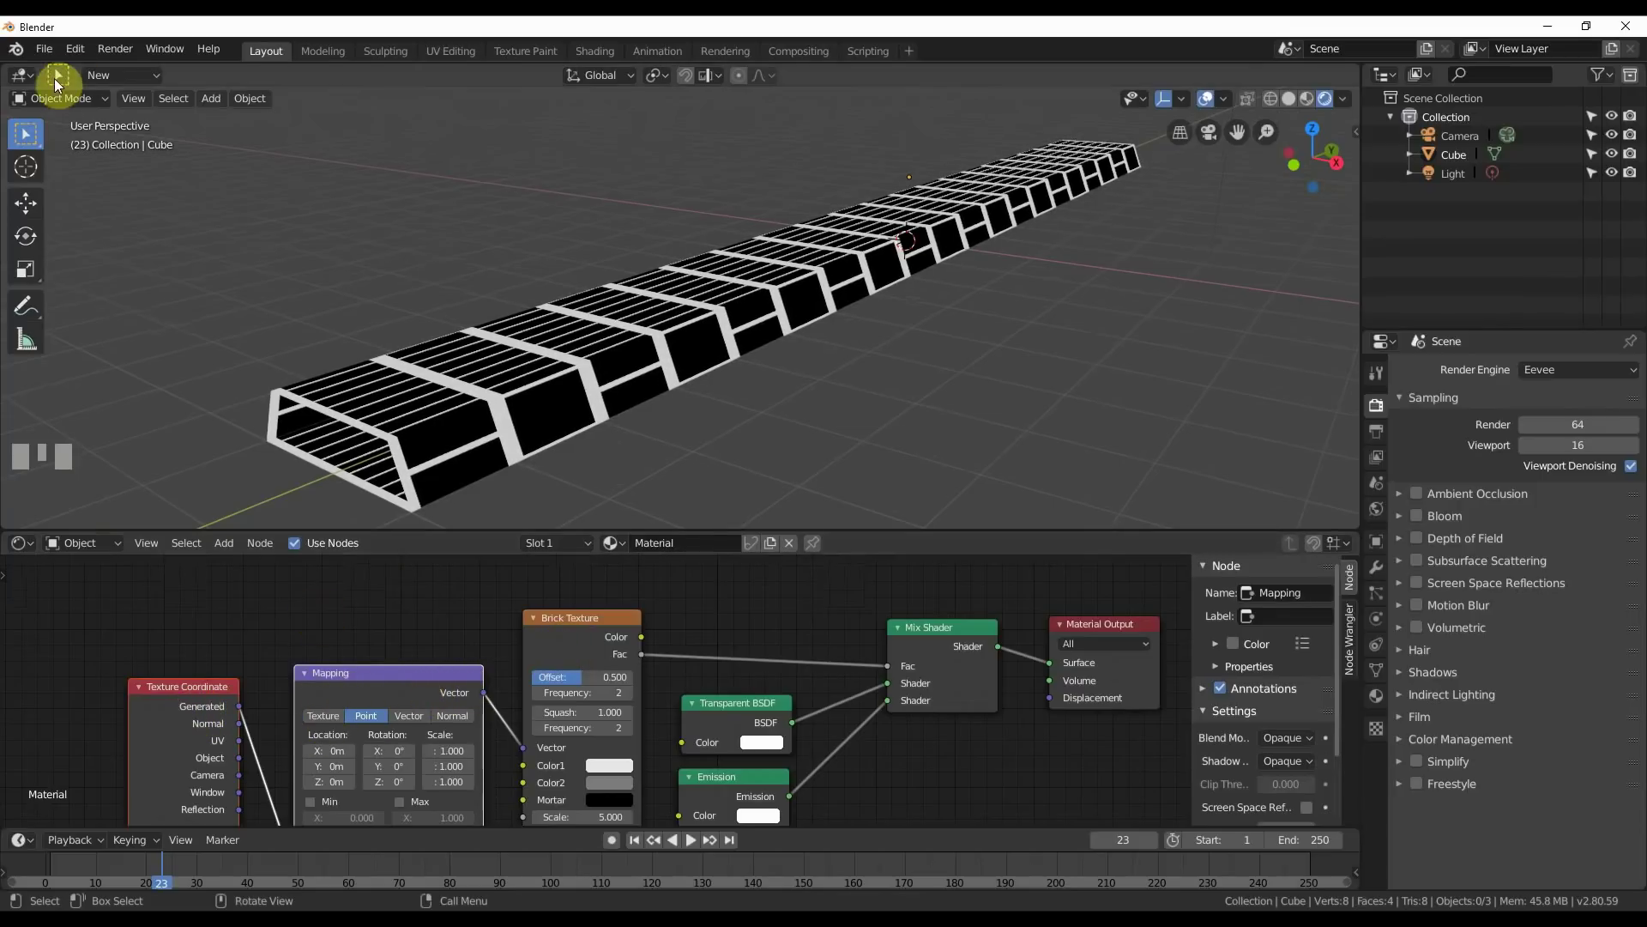
Search the add-on preferences for "node" to check the Node Wrangler add-on, and close the preferences.
left_click(79, 48)
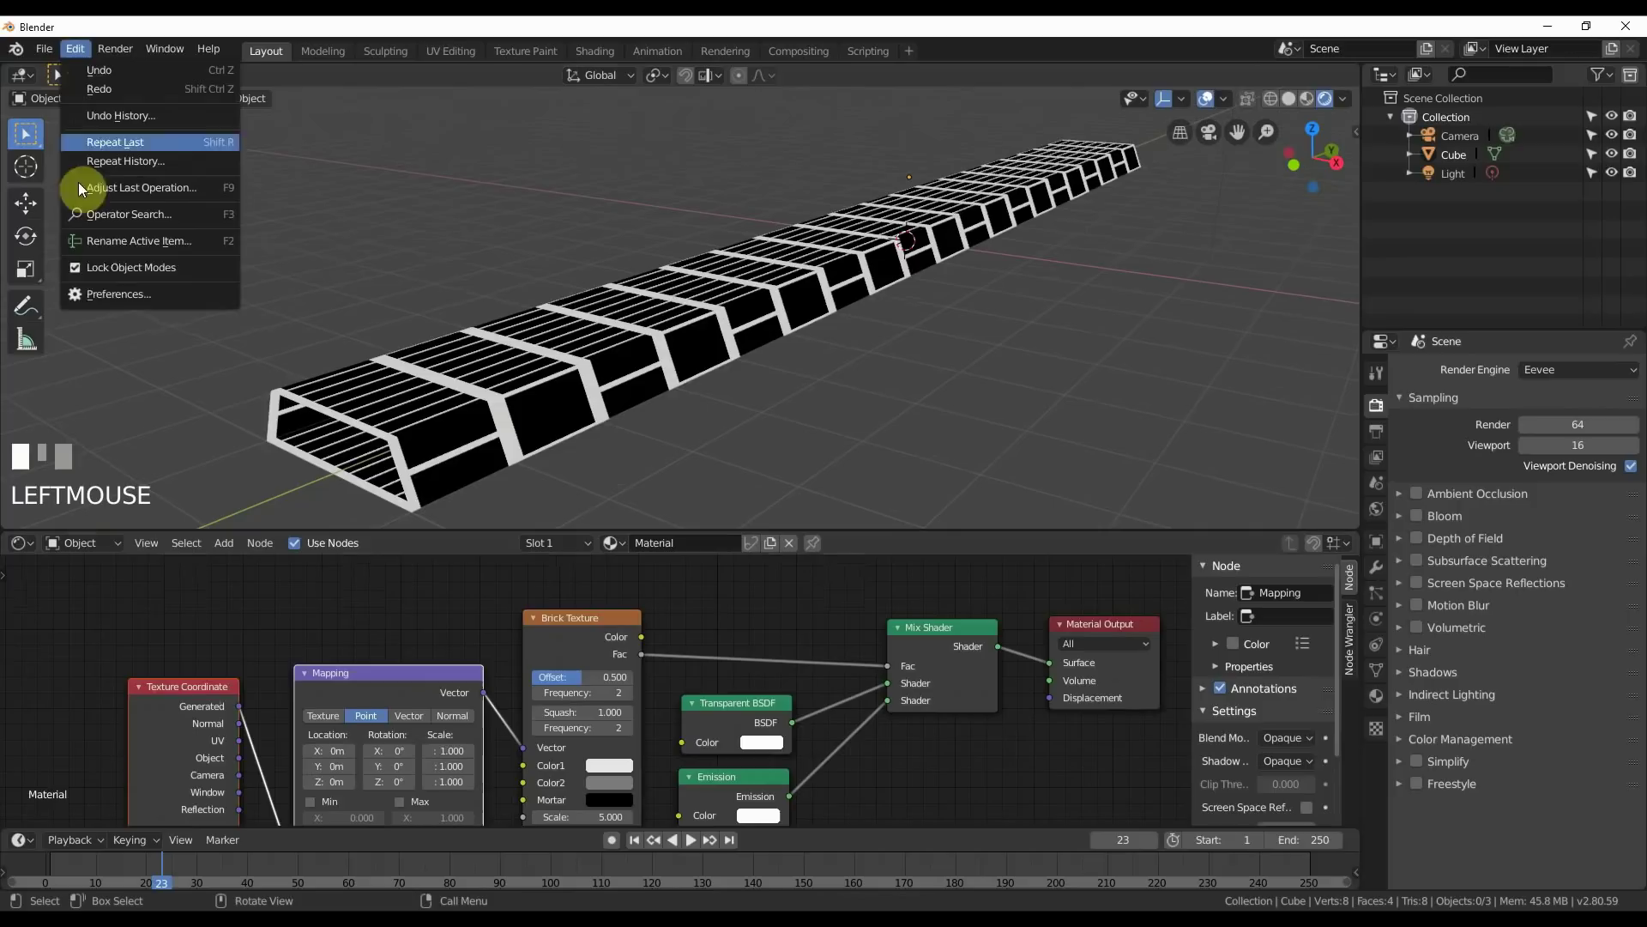
left_click(94, 290)
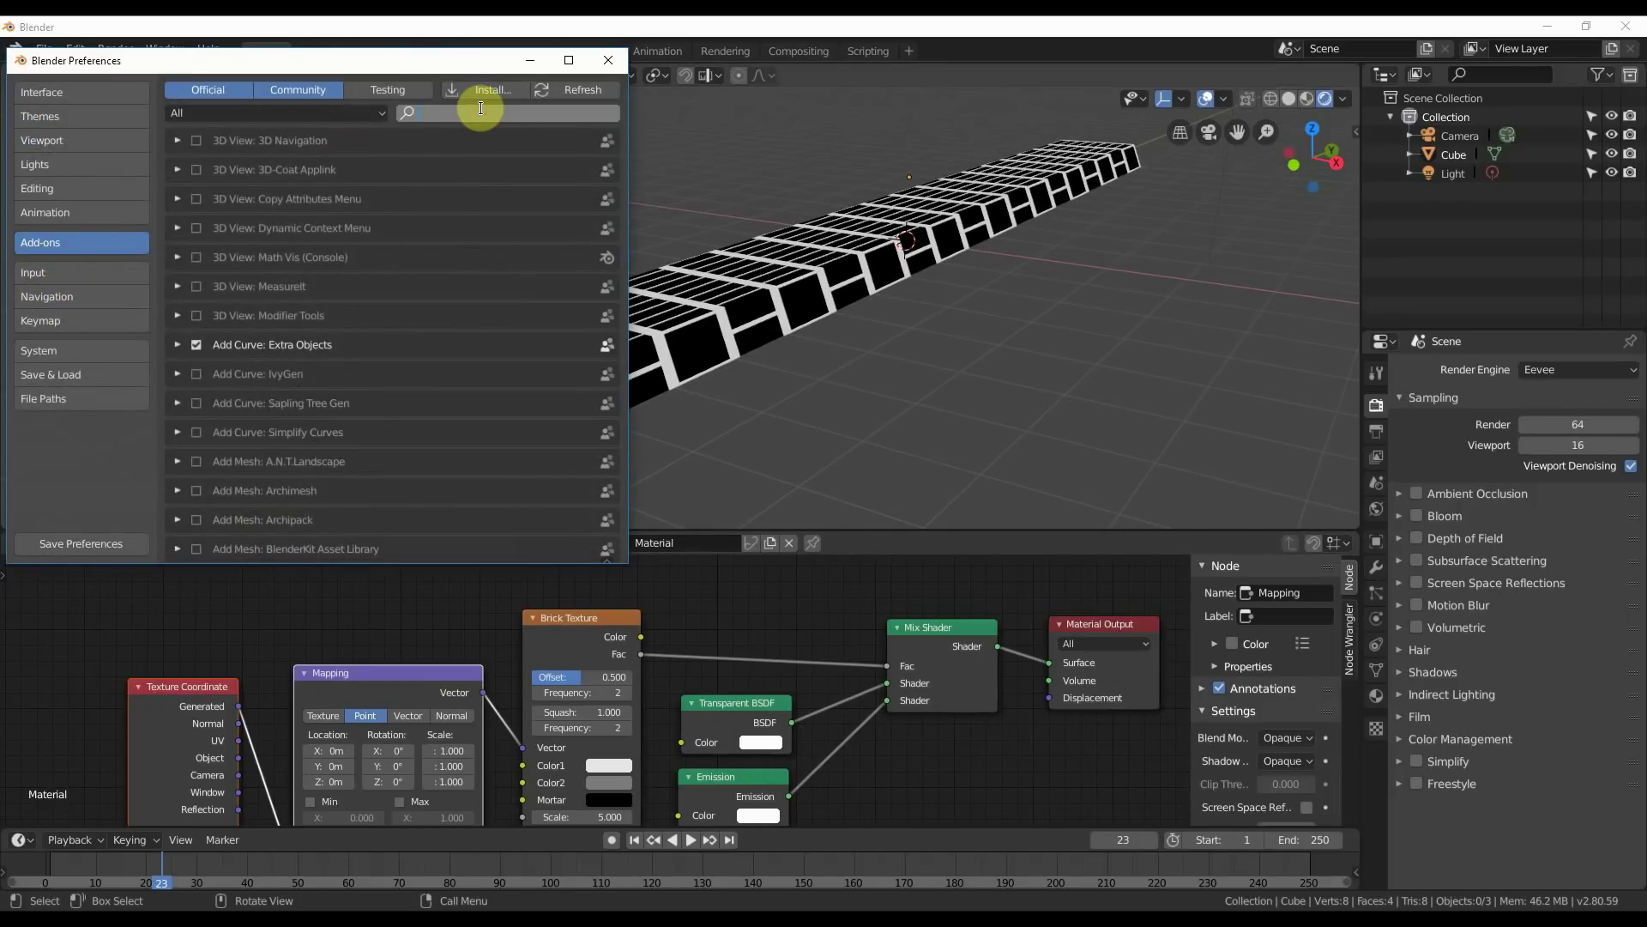
type("node")
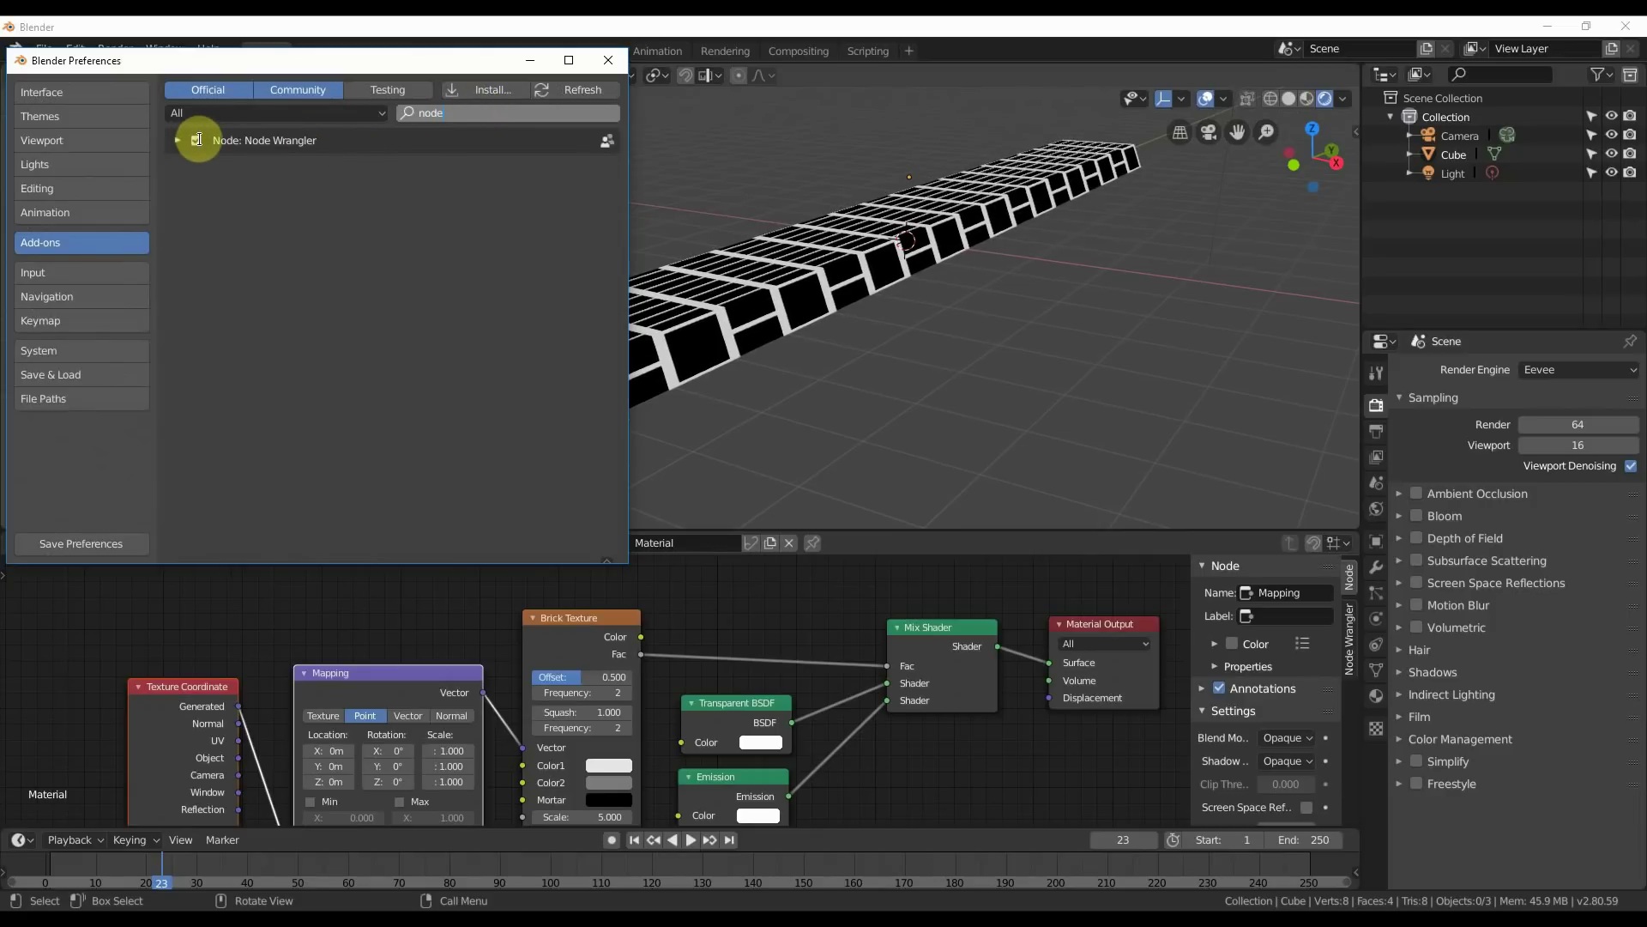
left_click(611, 65)
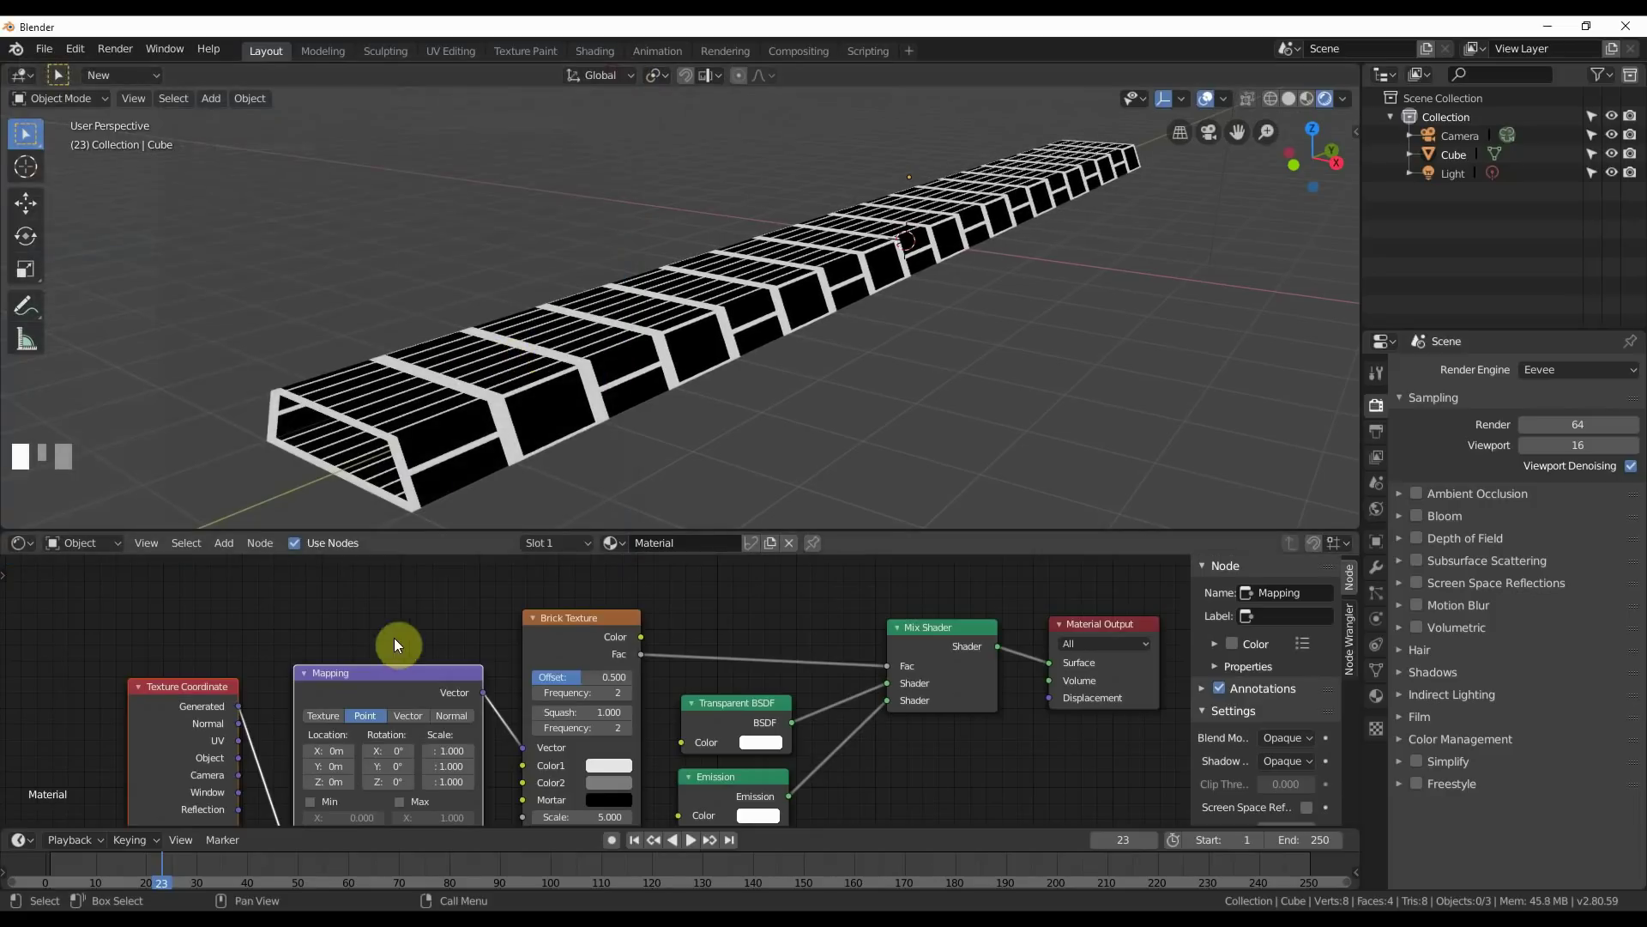
Connect the Texture Coordinate's Object output to the Mapping node's Vector input and inspect the pattern on the beam.
middle_click_drag(394, 631, 415, 563)
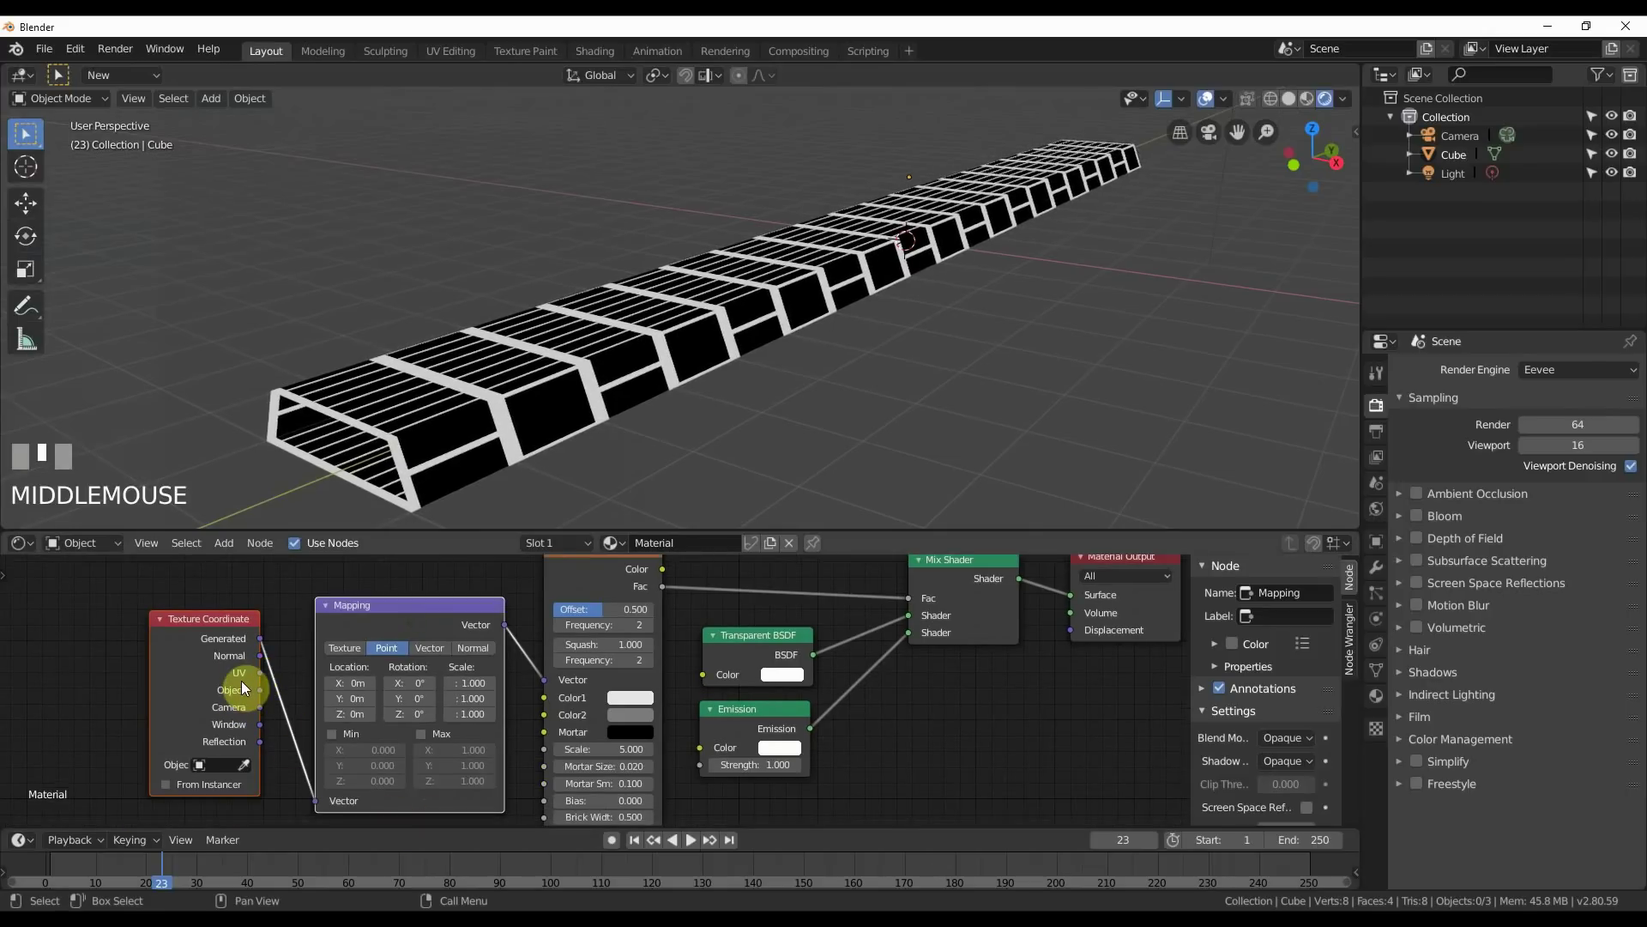
left_click_drag(261, 689, 321, 803)
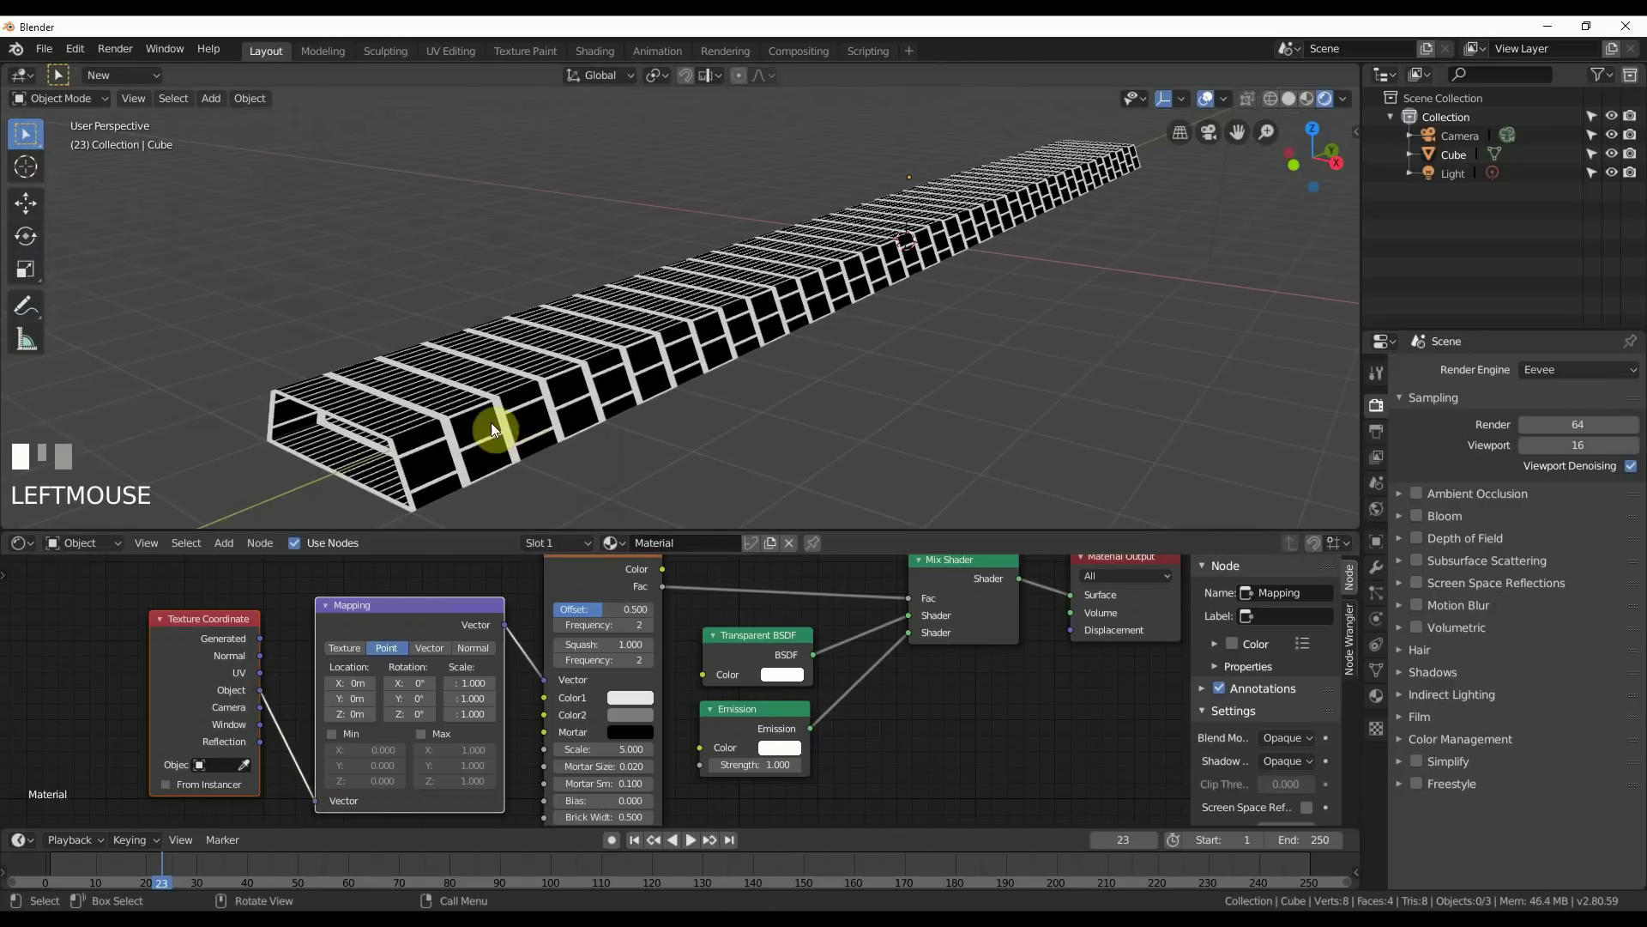
middle_click_drag(502, 420, 666, 352)
scroll(503, 405, "up", 3)
scroll(502, 405, "down", 2)
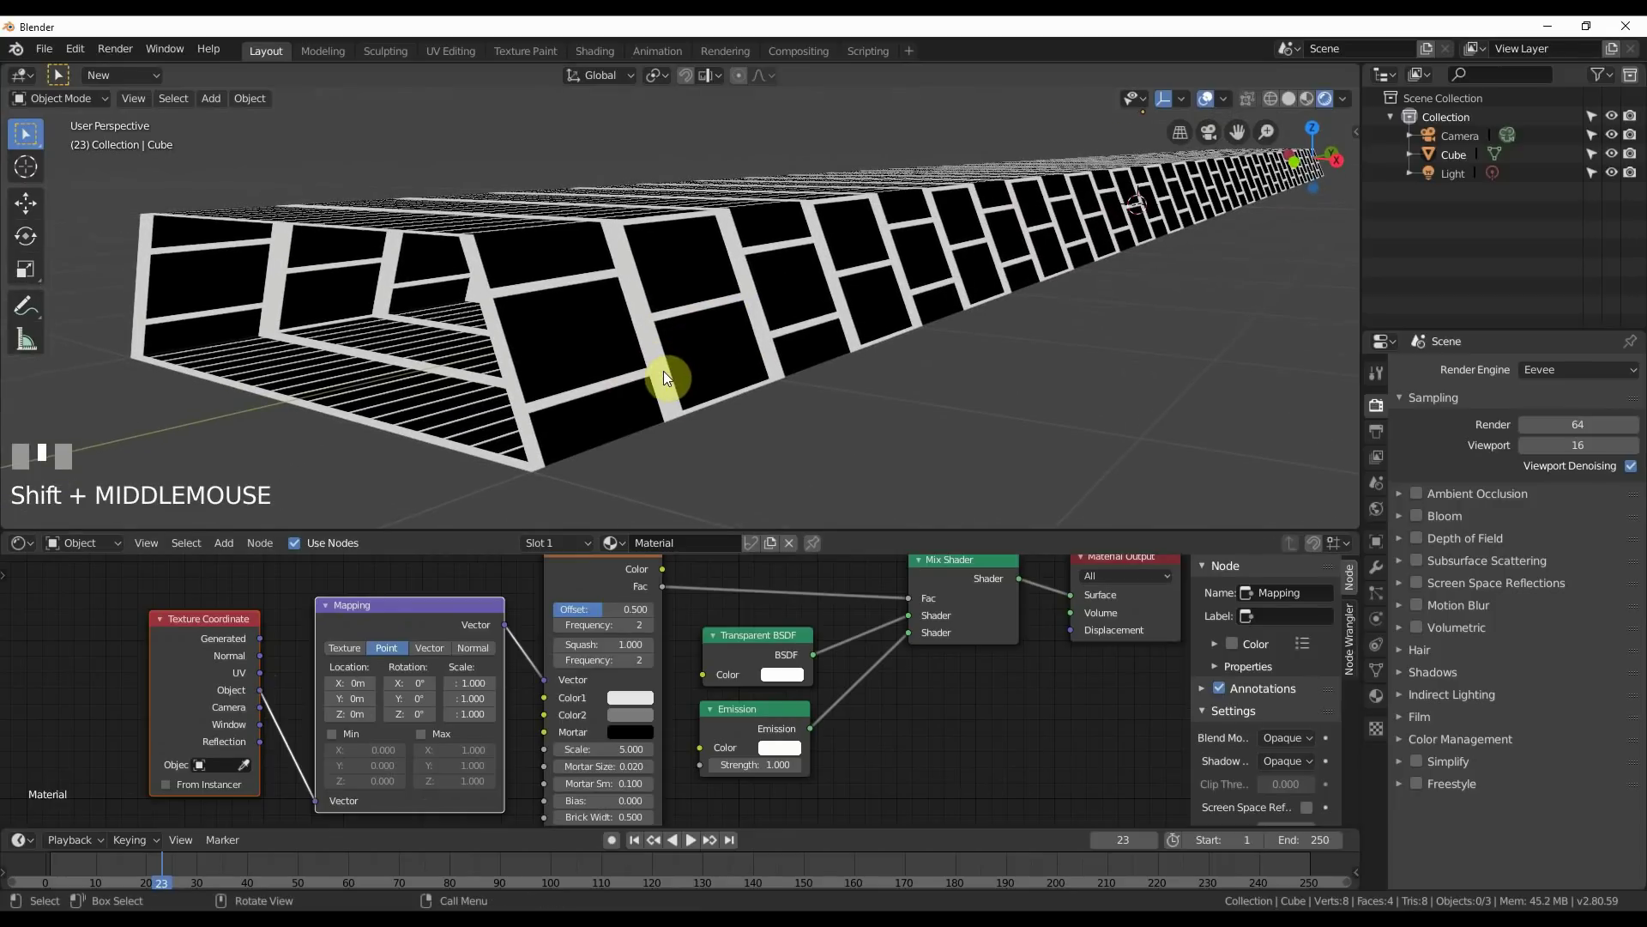
Set the Brick Texture's offset Frequency to 1 and its Squash to 5.
scroll(666, 690, "up", 4)
middle_click_drag(714, 631, 701, 671)
left_click(639, 635)
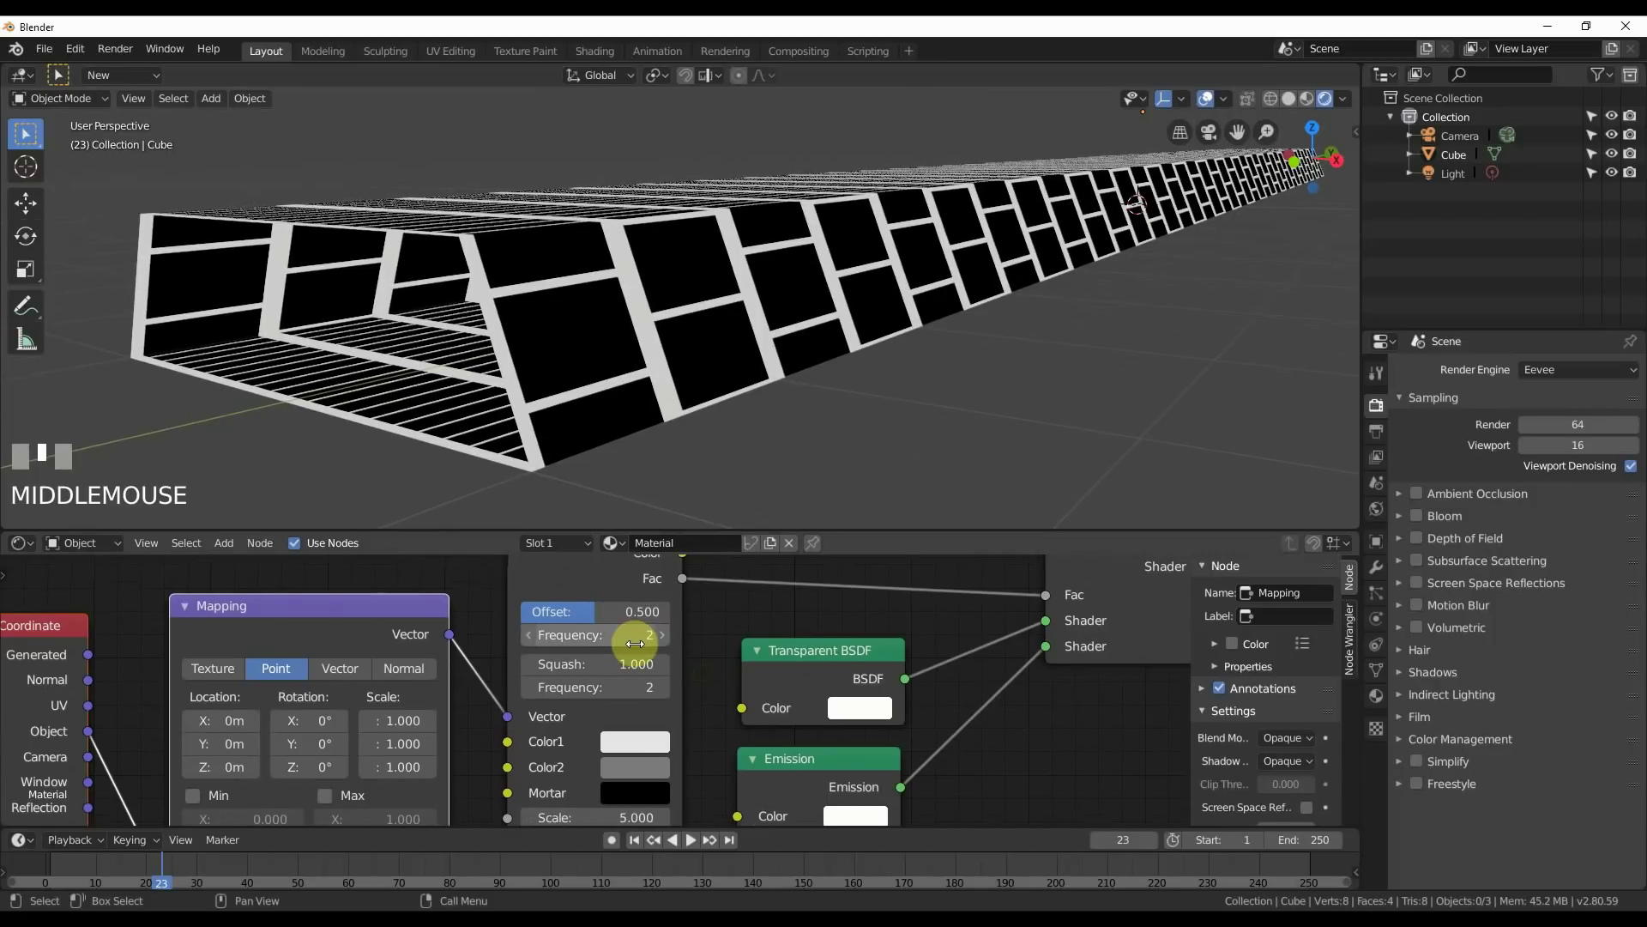
left_click_drag(639, 635, 639, 671)
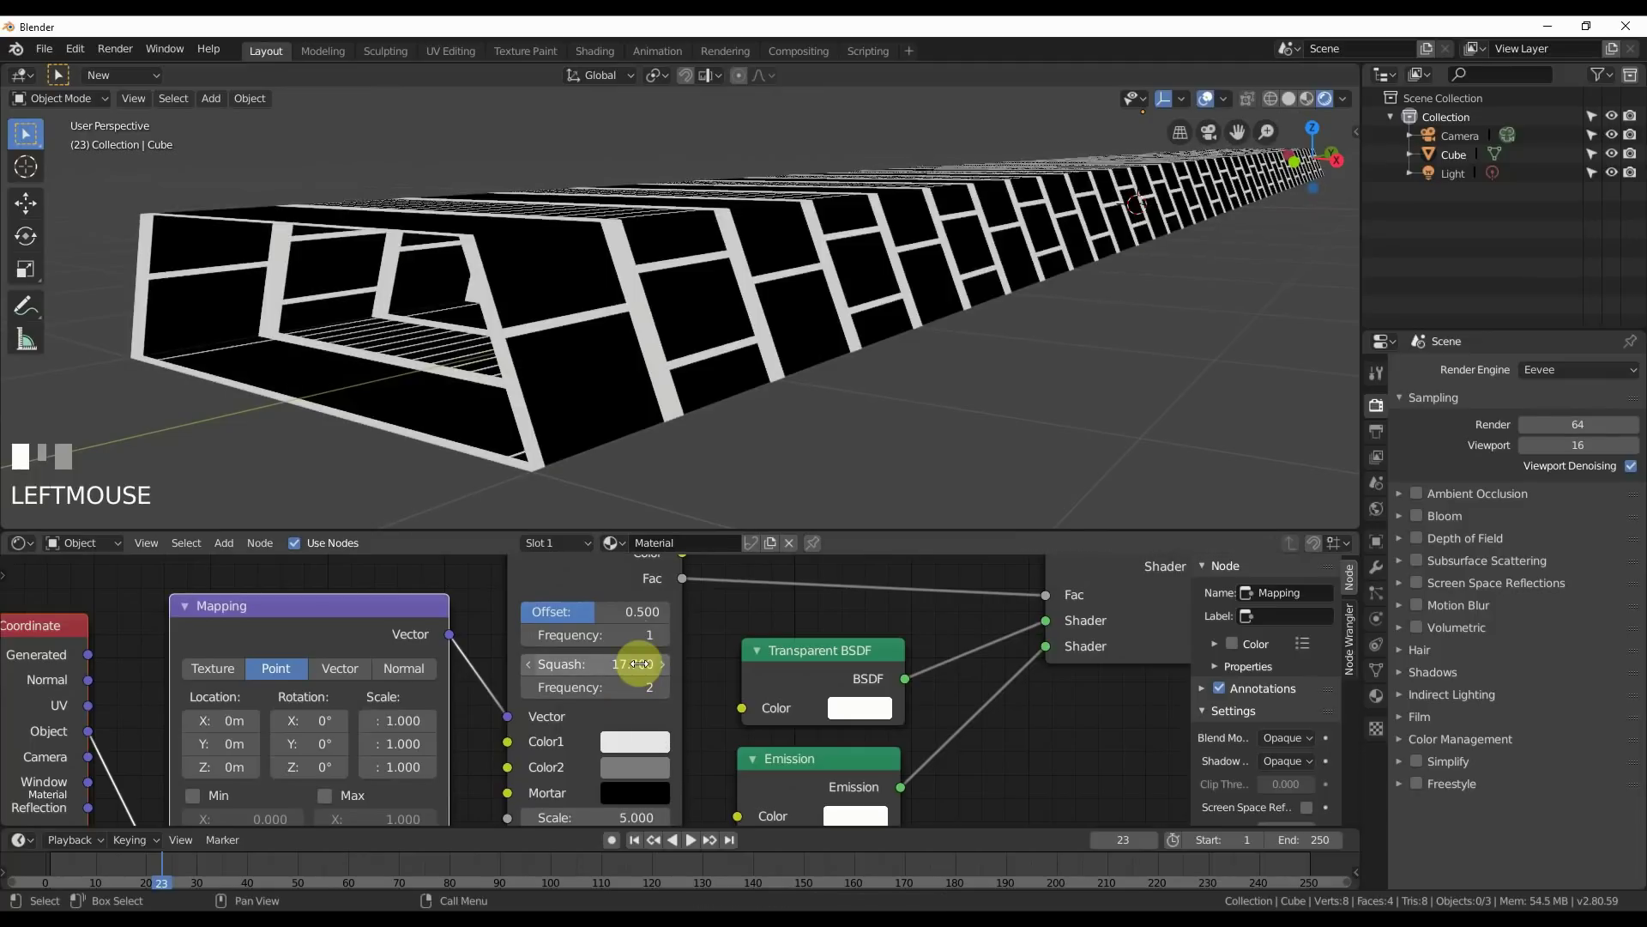
left_click_drag(642, 663, 654, 663)
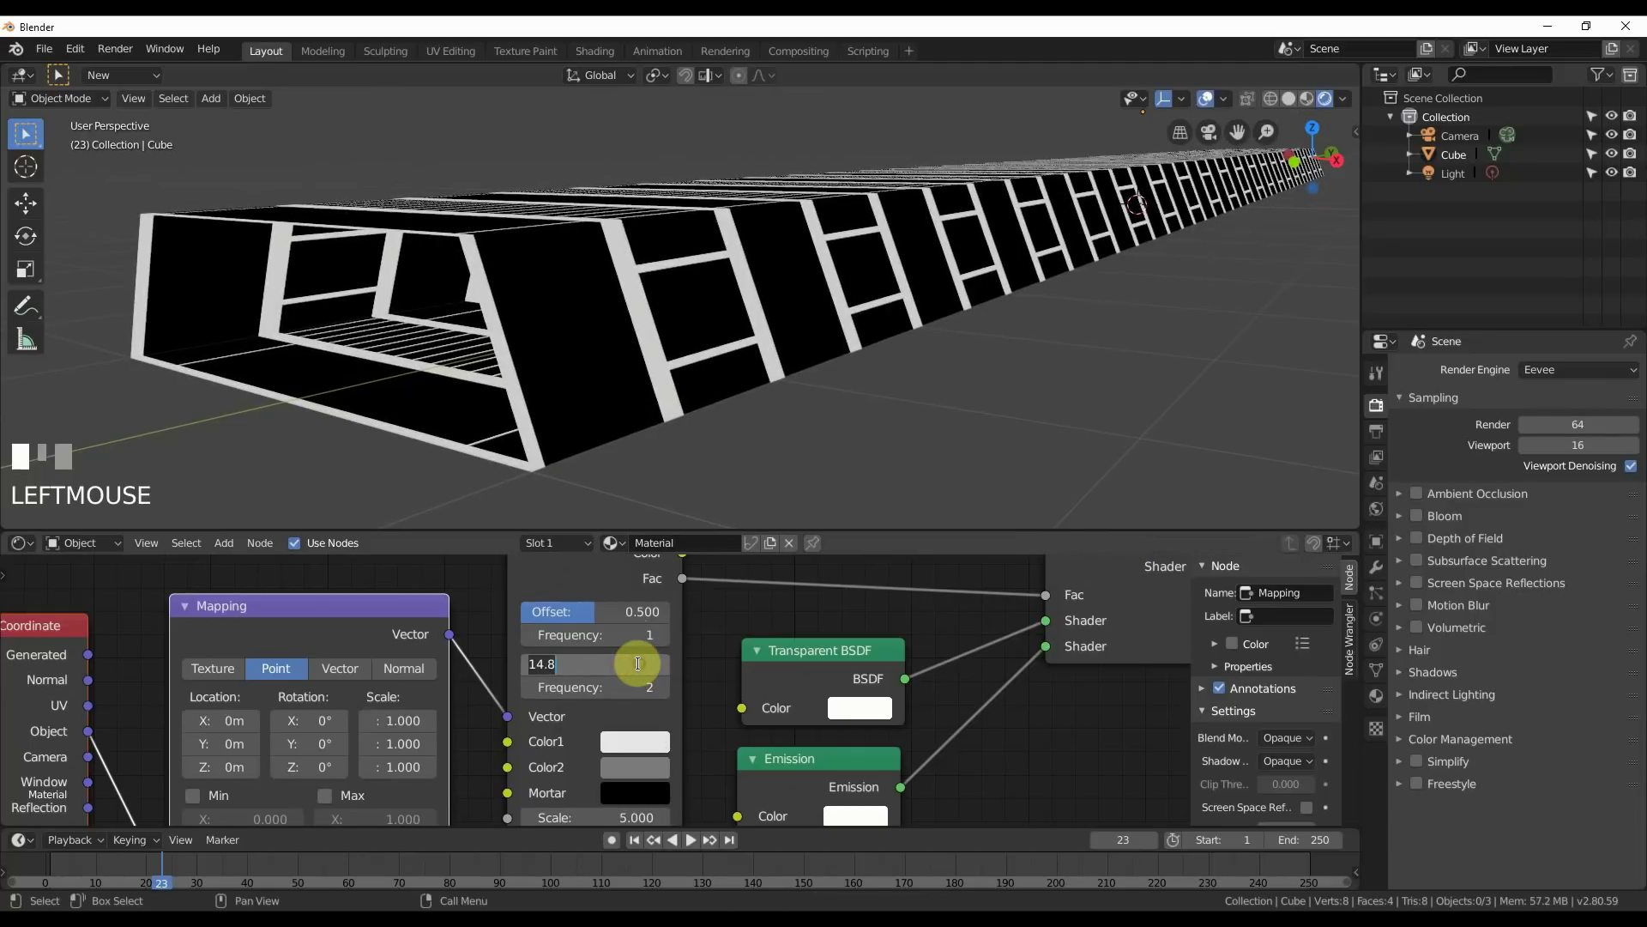
key("Return")
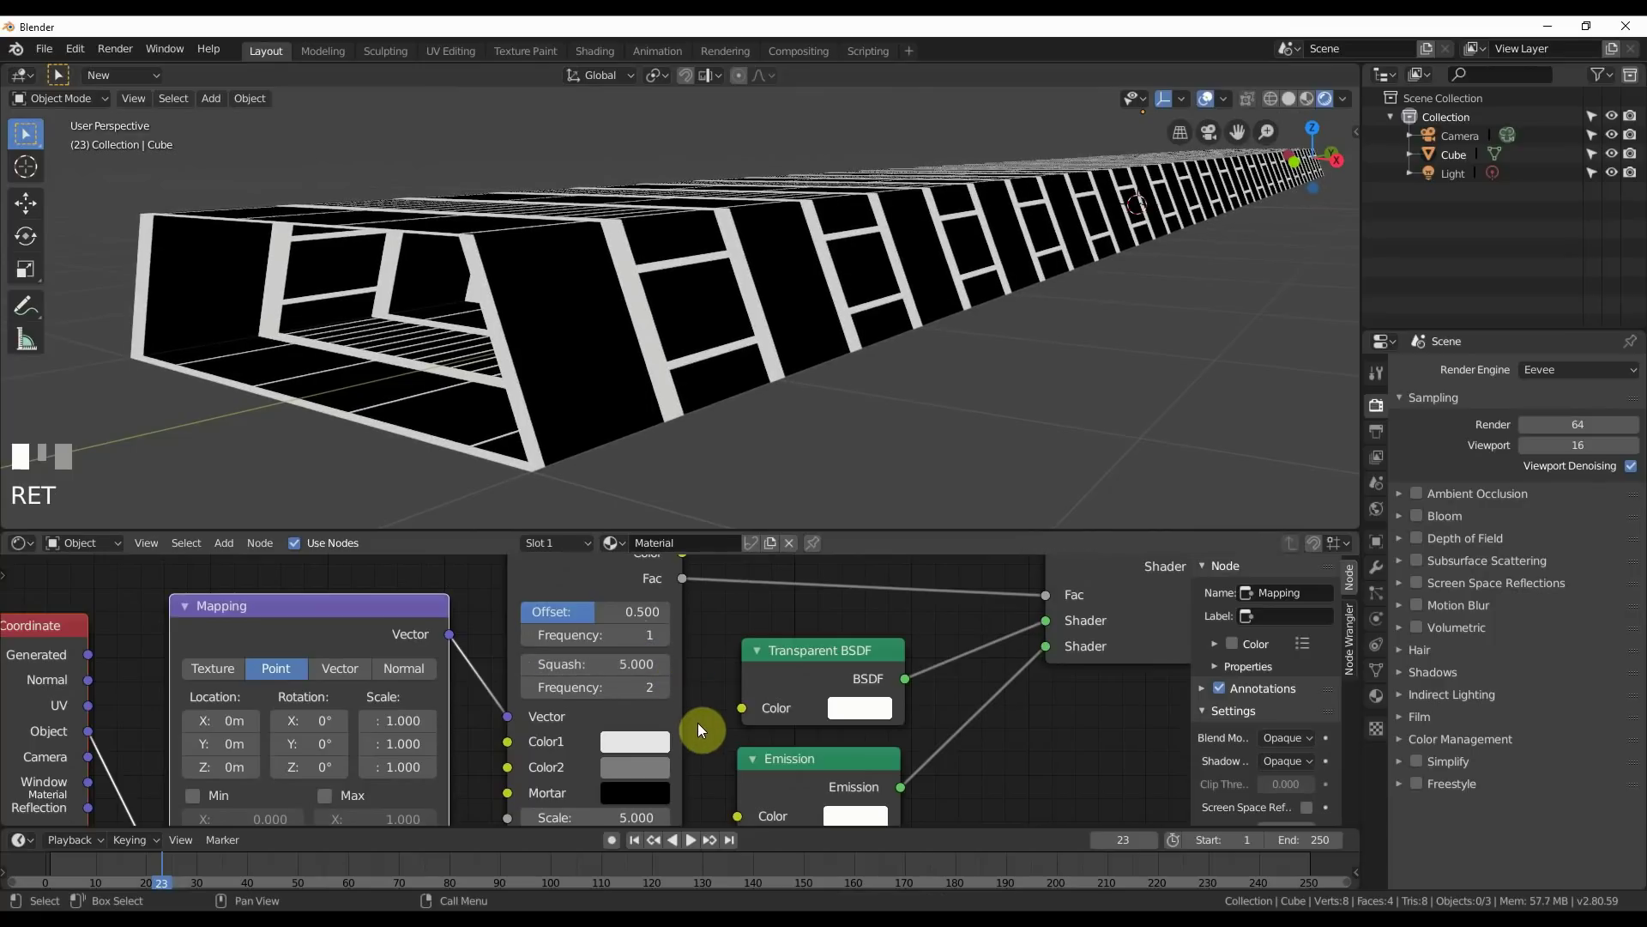
Set the Brick Texture's Scale to 10 and view the denser pattern on the beam.
middle_click_drag(697, 722, 714, 656)
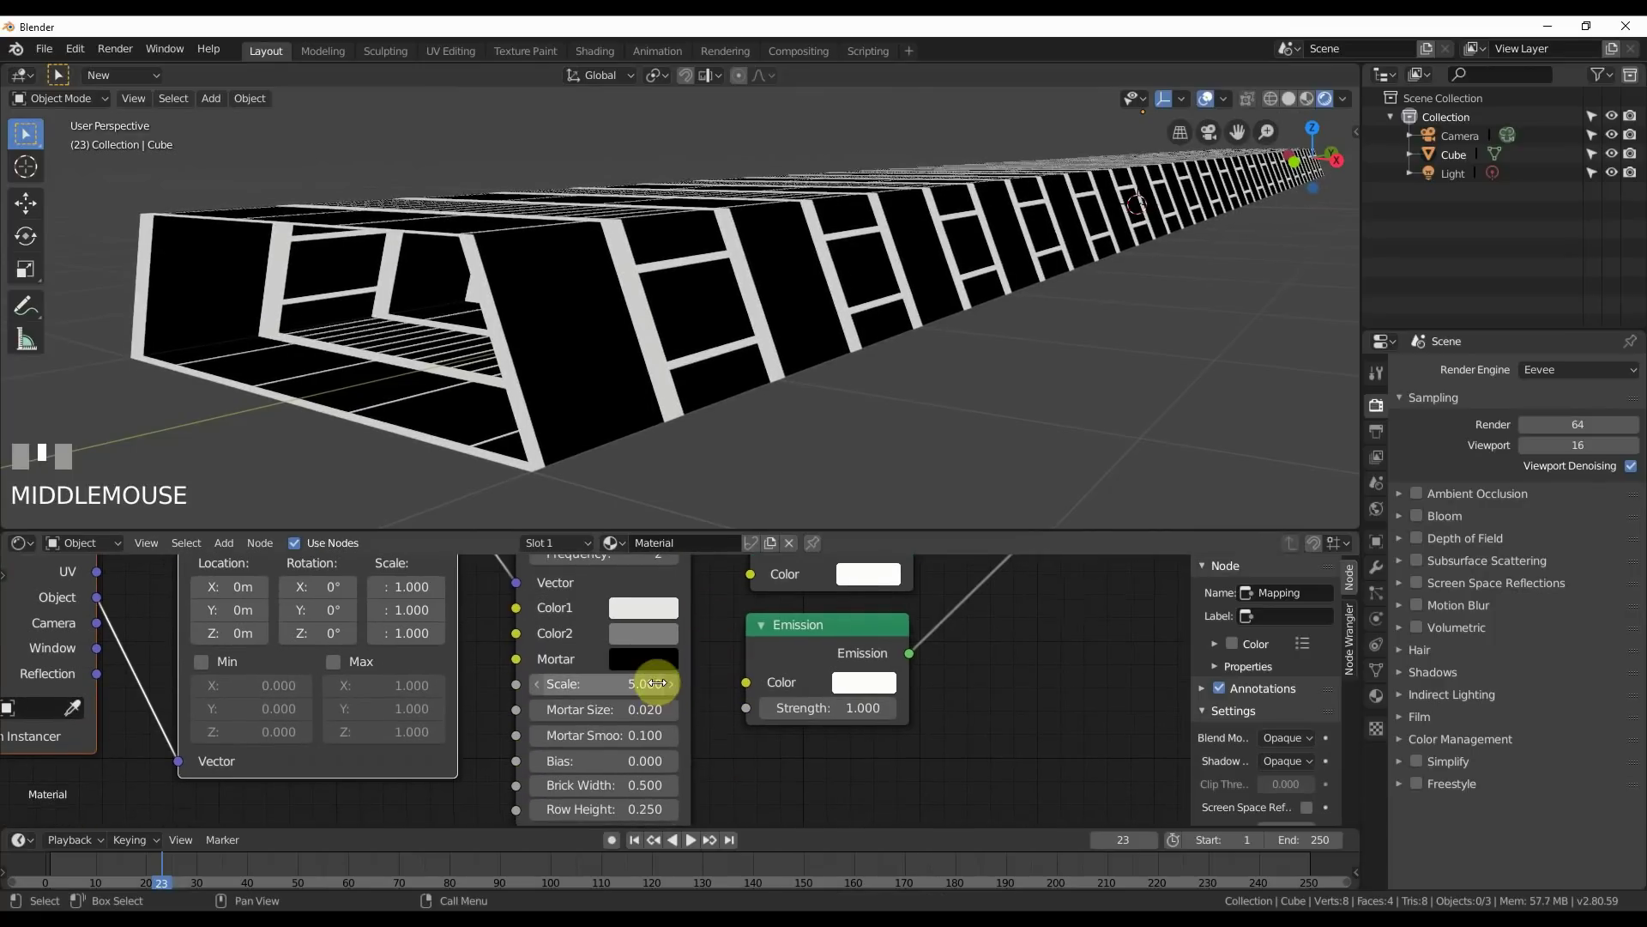
left_click(658, 683)
left_click(690, 687)
mouse_move(654, 683)
left_mouse_down()
mouse_move(634, 683)
mouse_move(688, 683)
left_mouse_up()
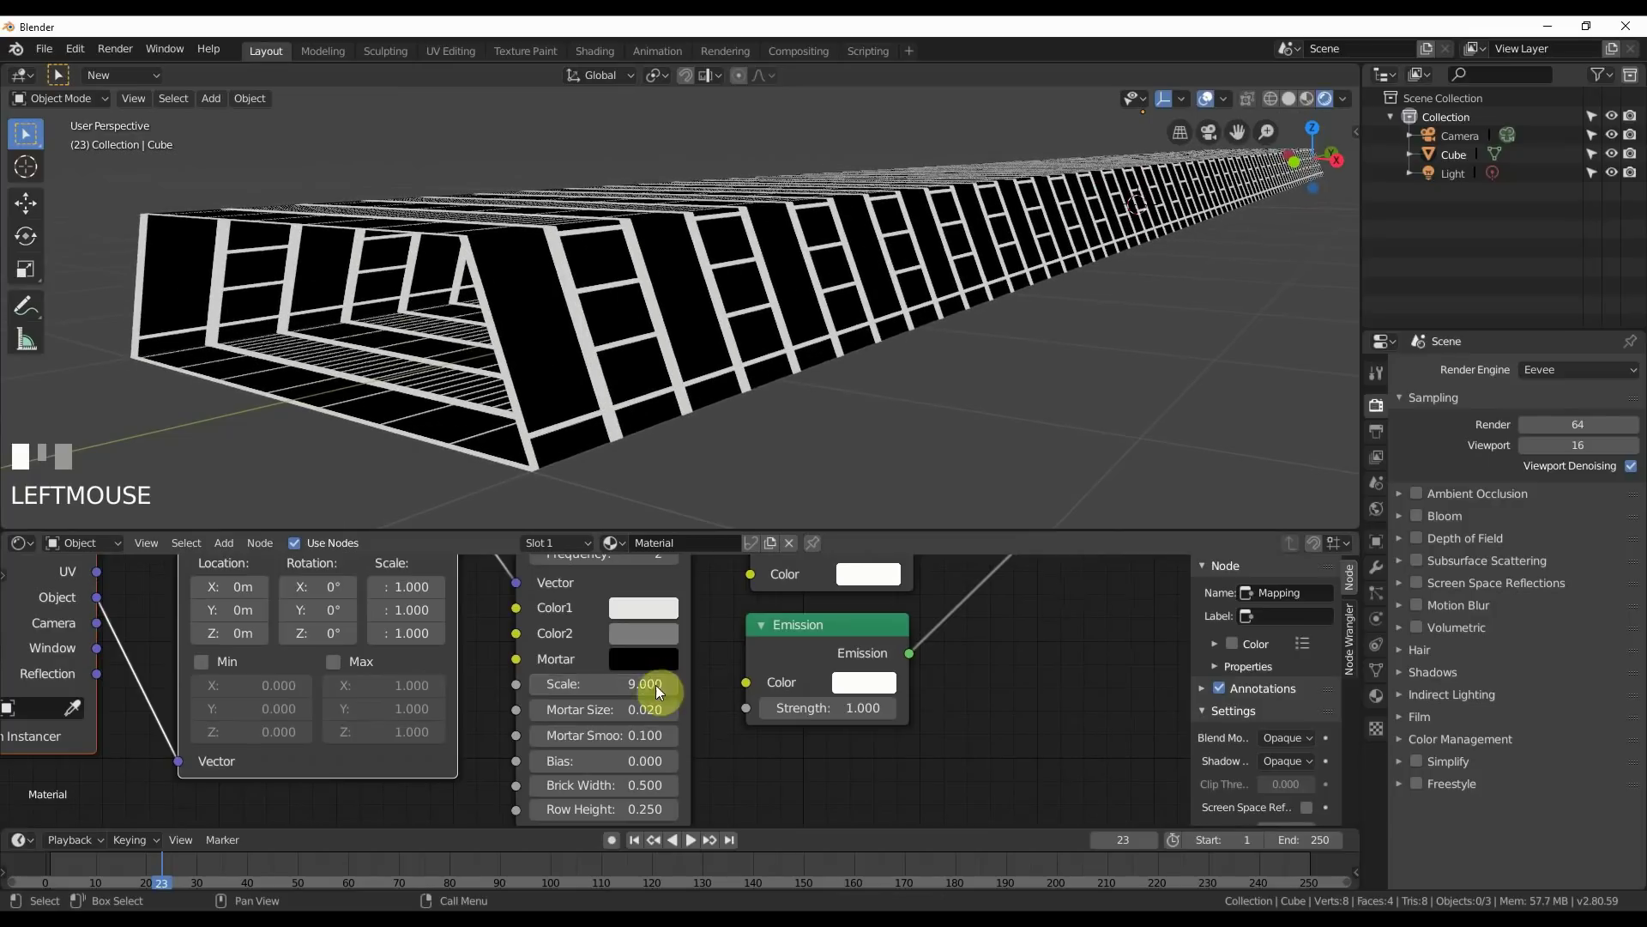
type("0")
key("Return")
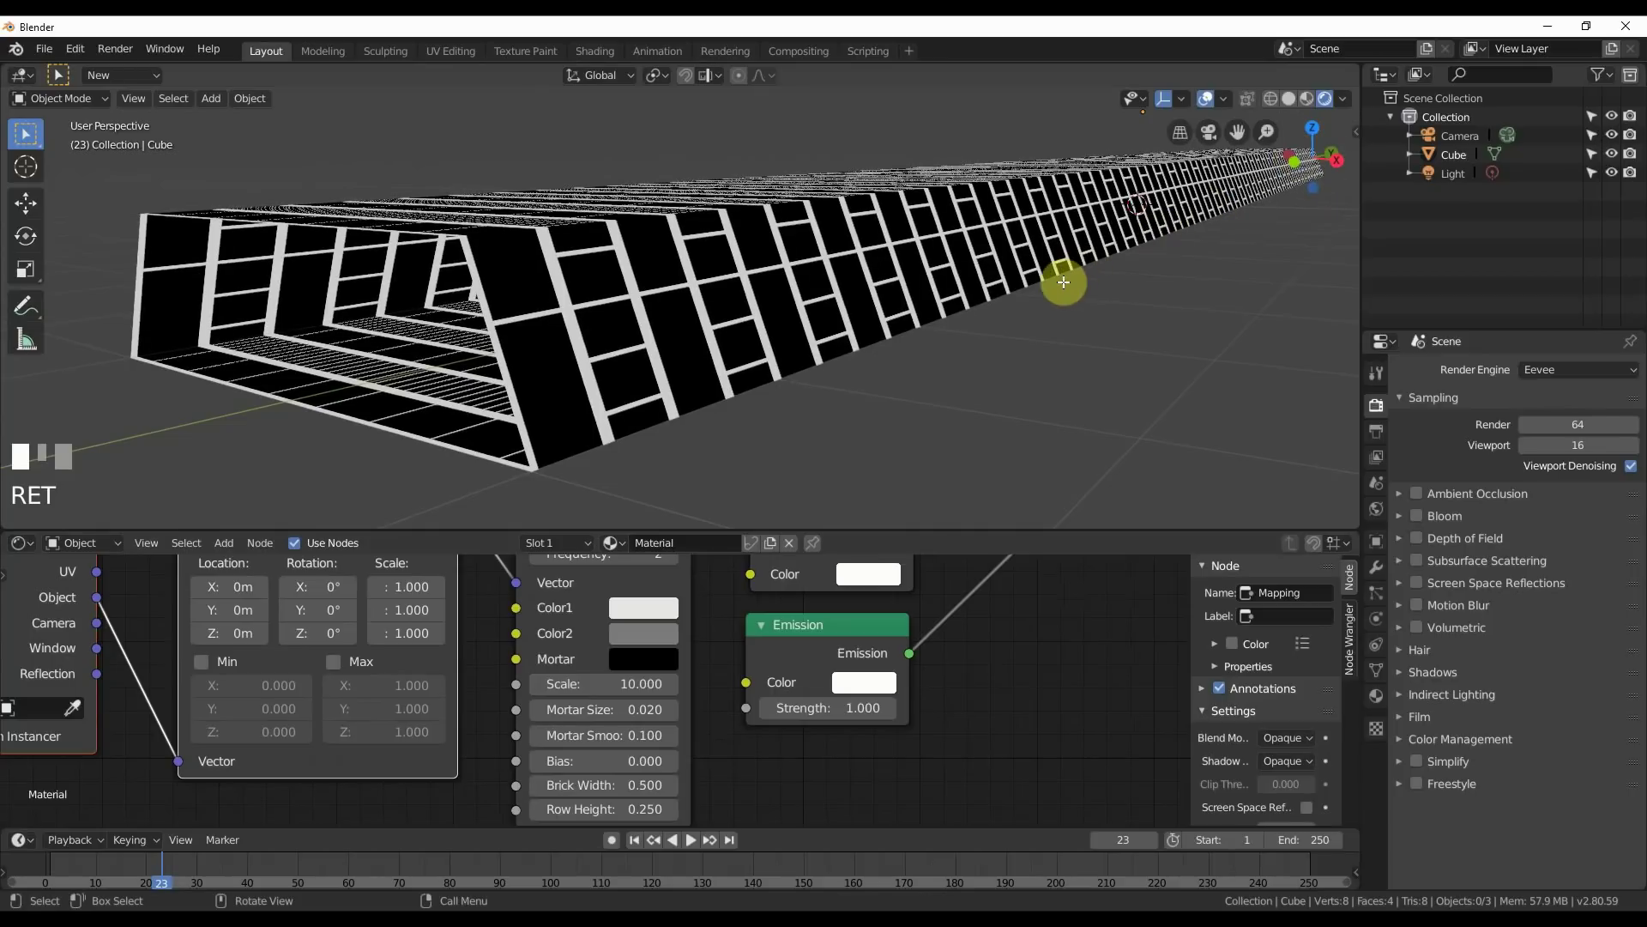
mouse_move(780, 368)
middle_mouse_down()
mouse_move(807, 361)
mouse_move(783, 370)
middle_mouse_up()
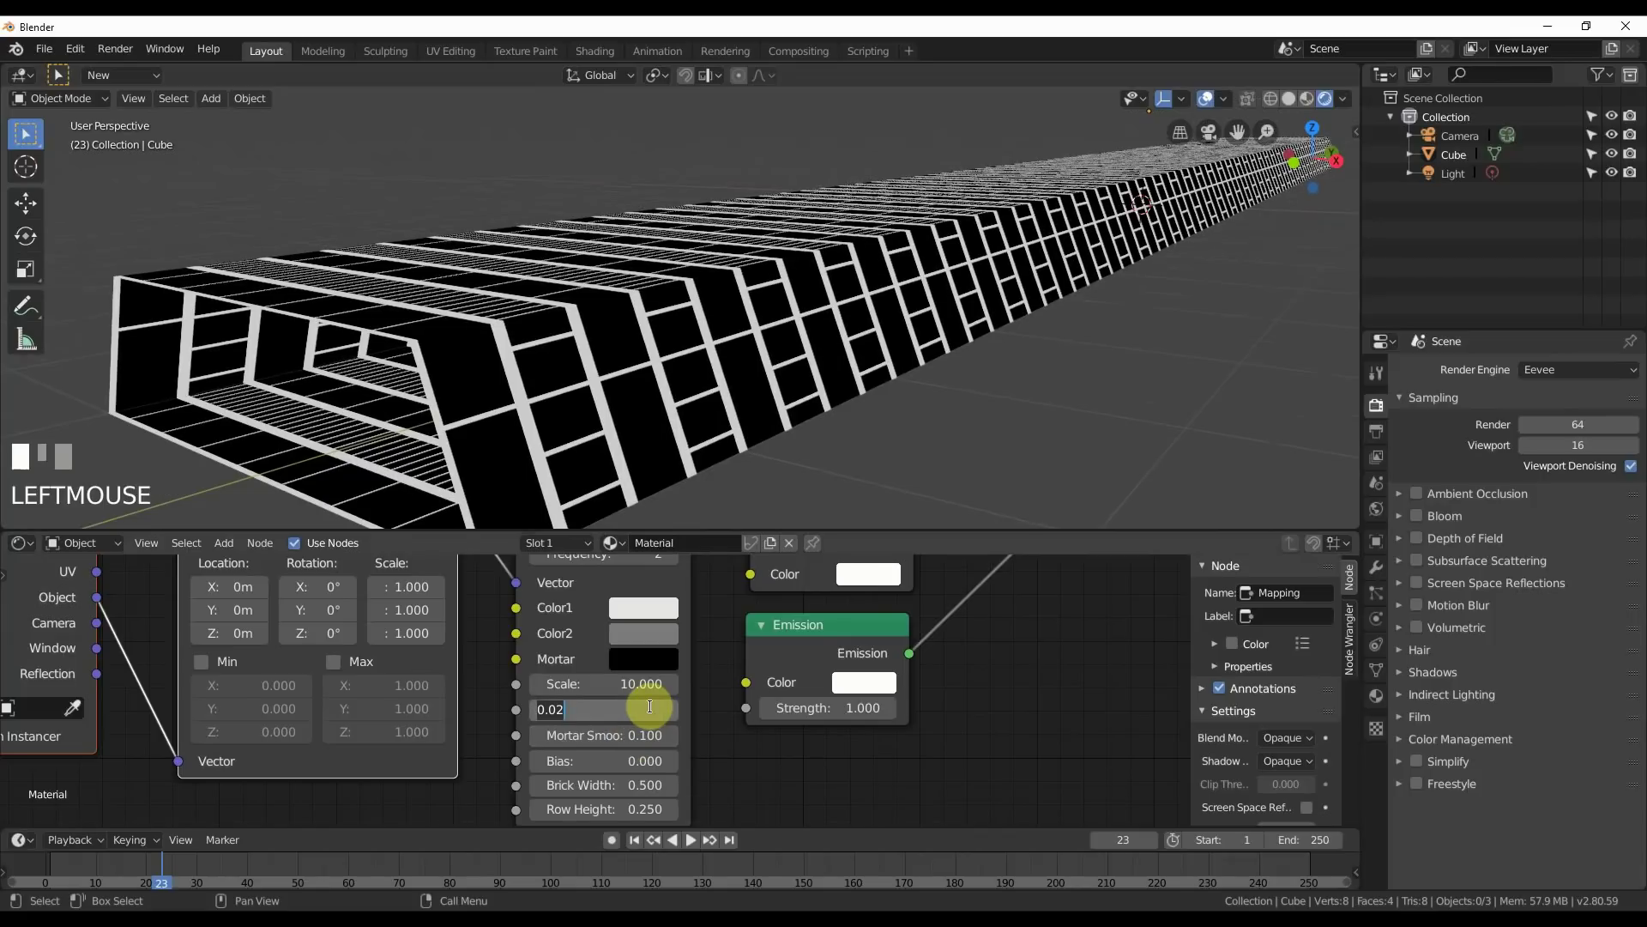
Set the Brick Texture's Mortar Size to 0.005 and inspect the thinner lines at the beam's open end.
type("5")
key("Return")
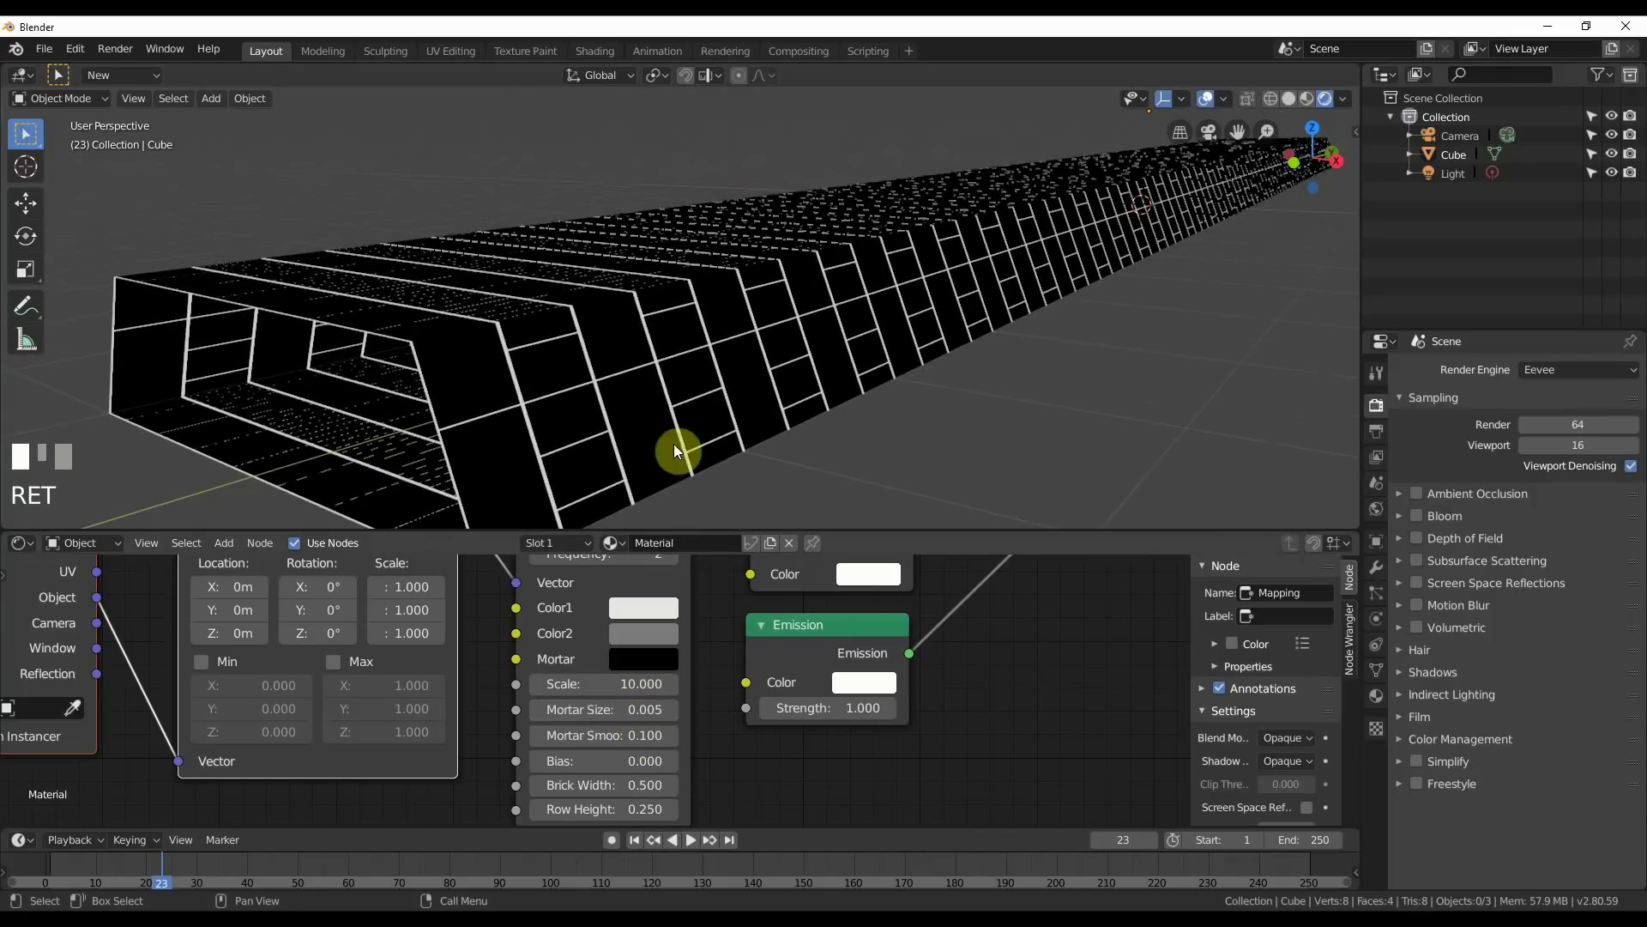
middle_click_drag(516, 361, 530, 353)
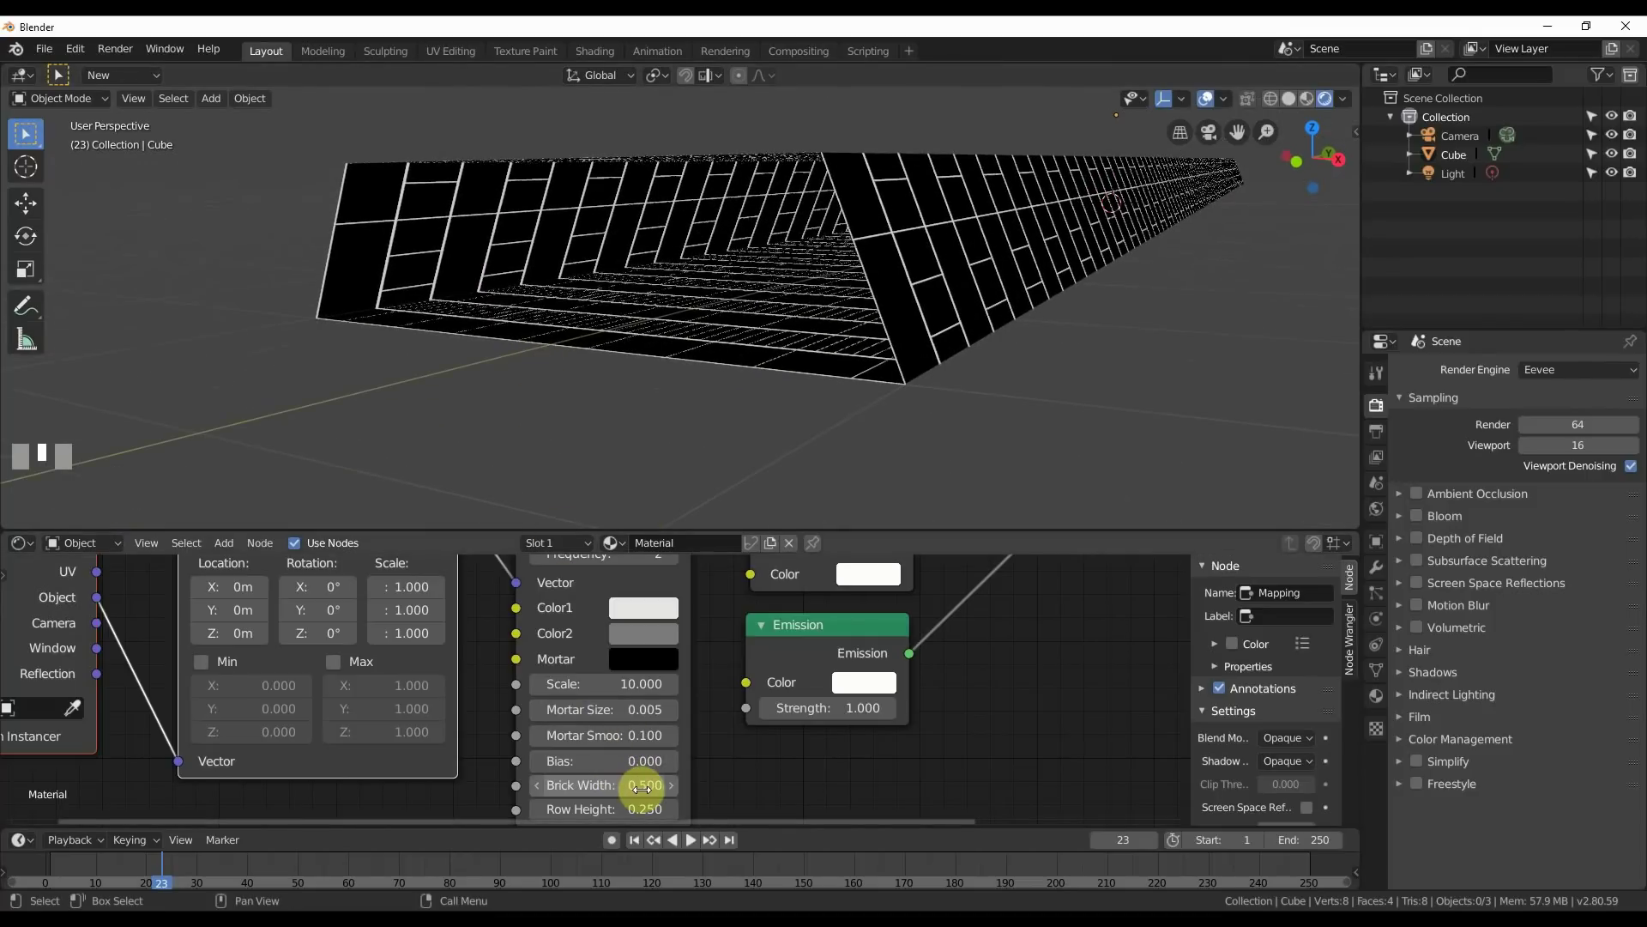
Set the Brick Texture's Brick Width to 2.6 and its Row Height to 0.45, checking the pattern on the beam.
left_click(635, 784)
mouse_move(635, 784)
left_mouse_down()
mouse_move(613, 784)
mouse_move(671, 784)
mouse_move(640, 807)
mouse_move(654, 808)
left_mouse_up()
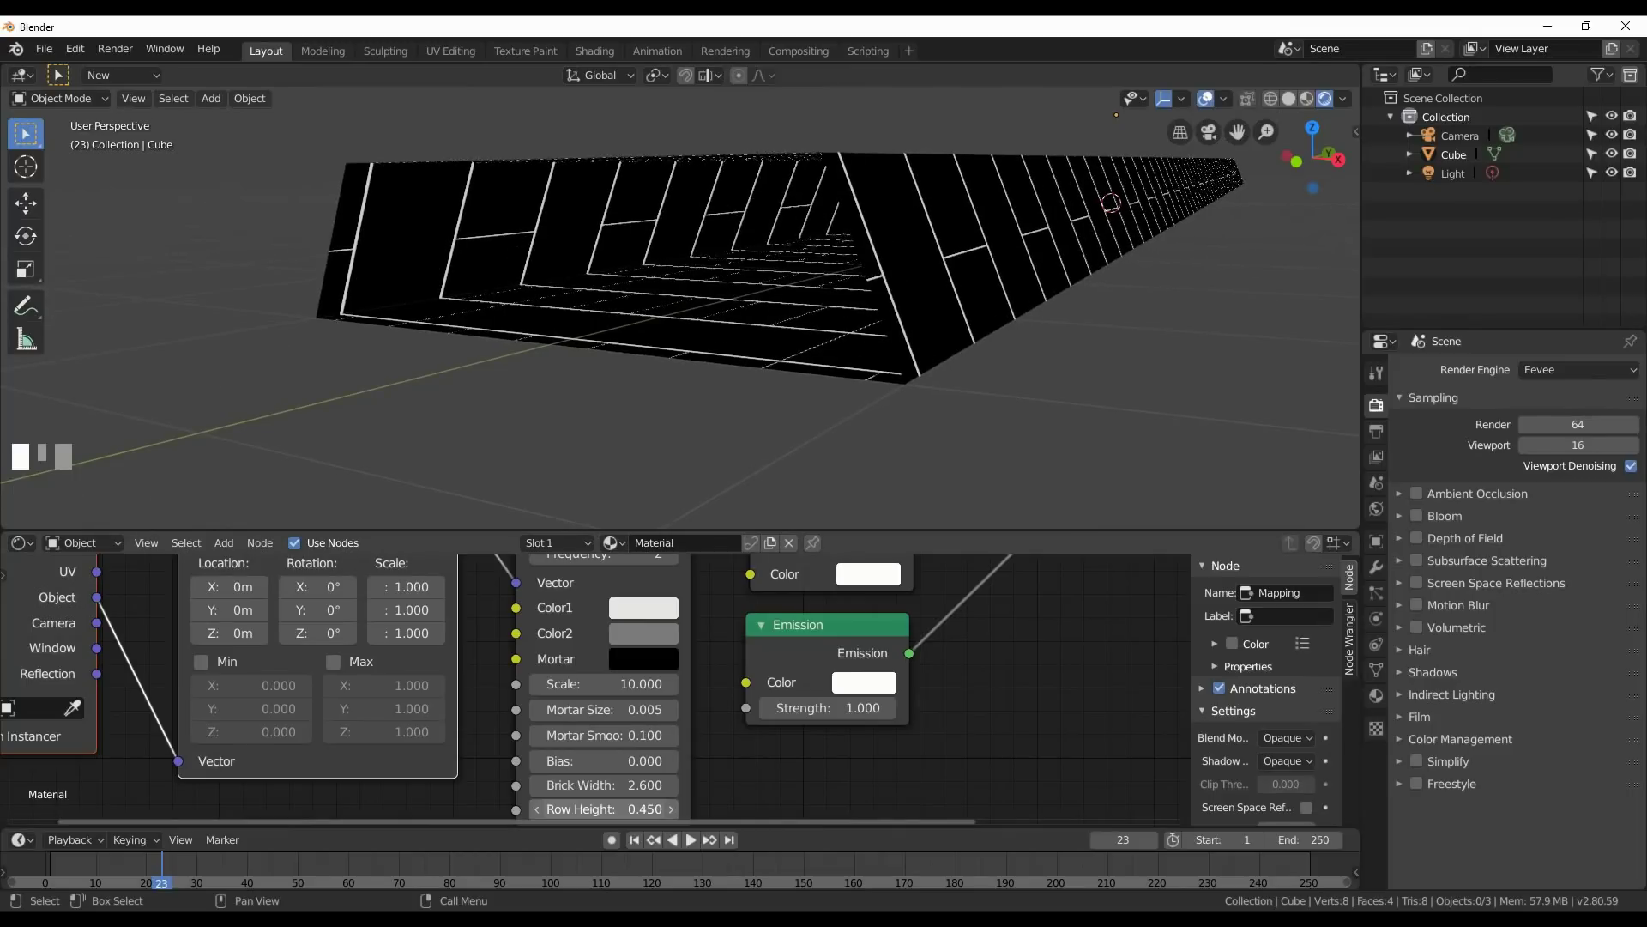
scroll(752, 504, "up", 5)
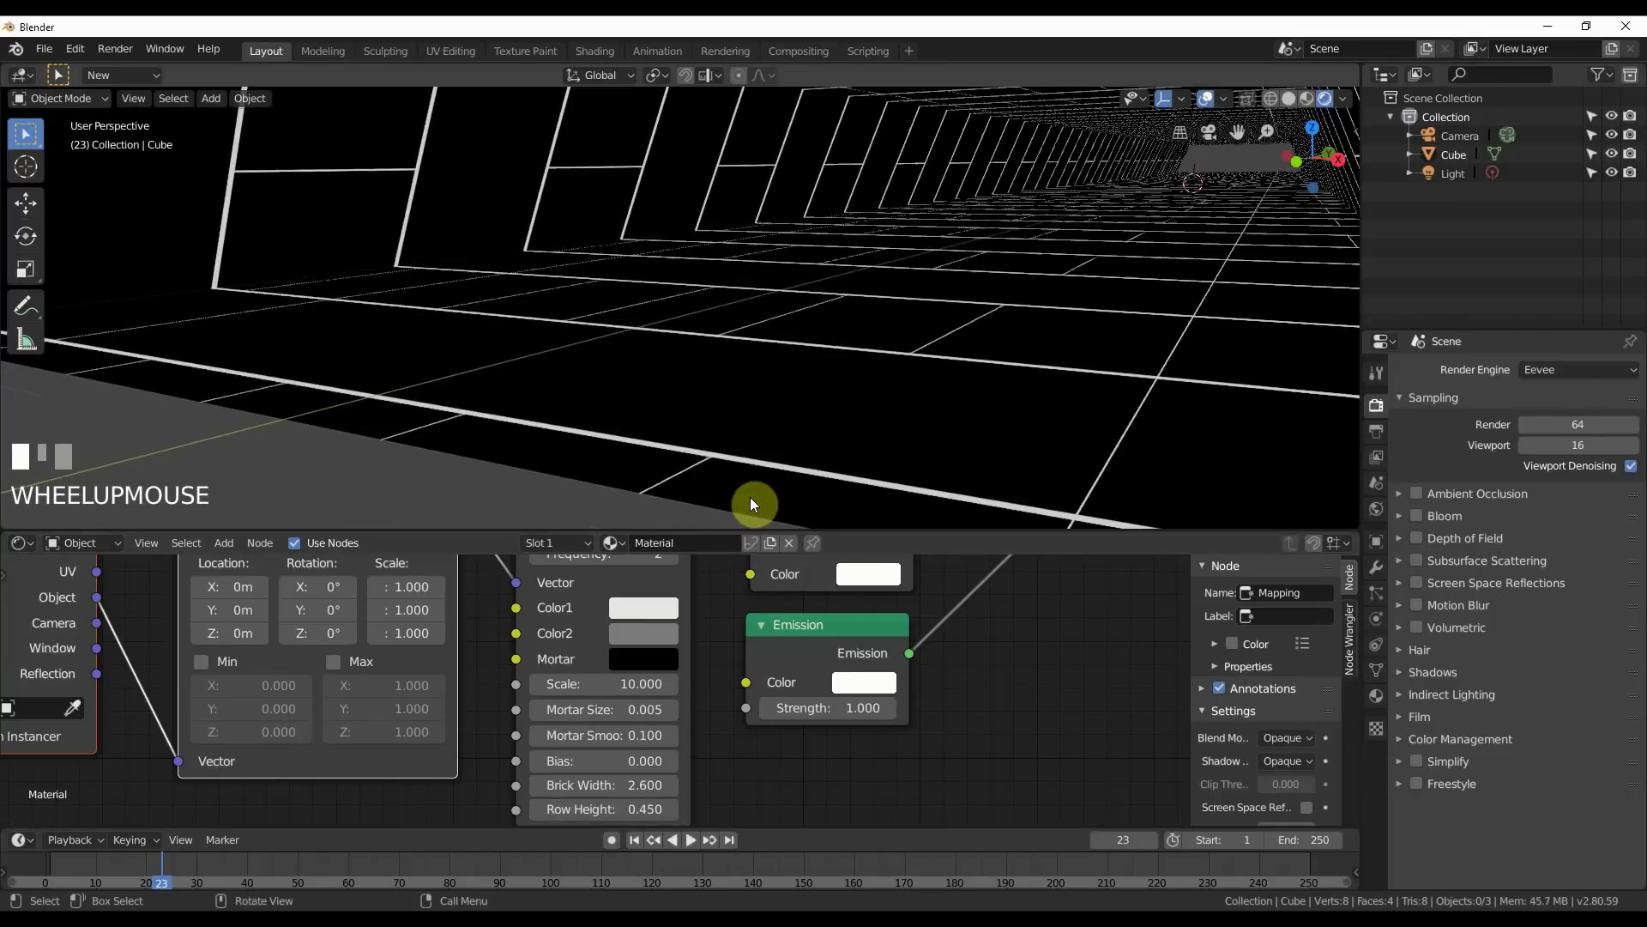
middle_click_drag(752, 504, 881, 403)
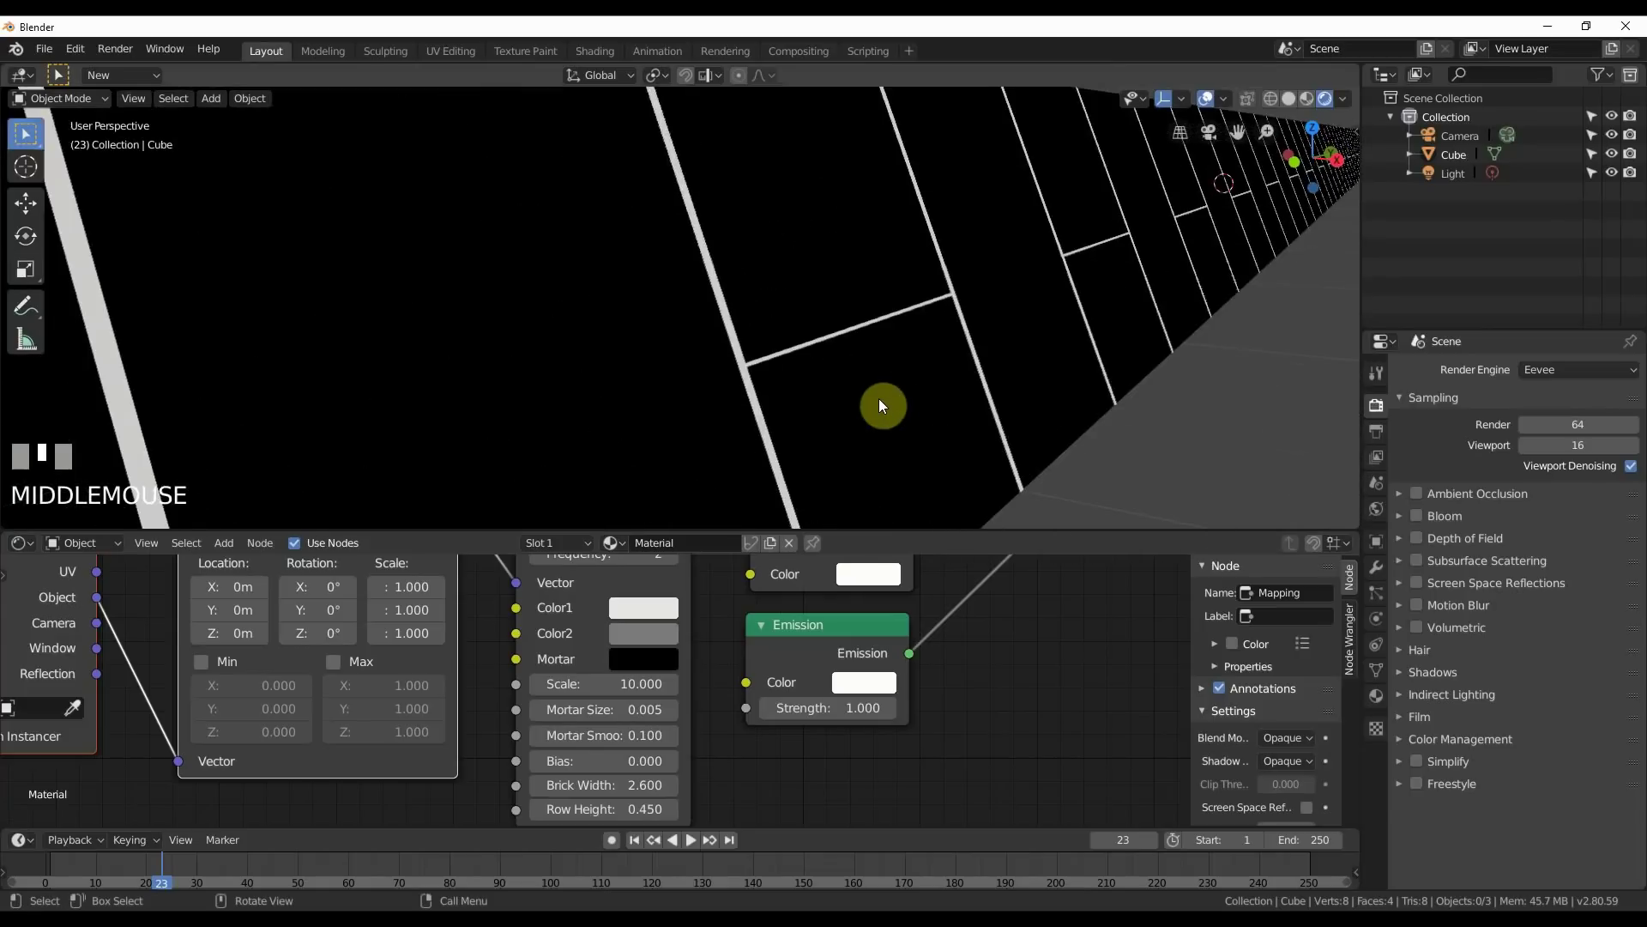
scroll(881, 405, "down", 5)
Set the Blend Mode in the beam material's settings to Alpha Clip.
middle_click_drag(853, 680, 693, 758)
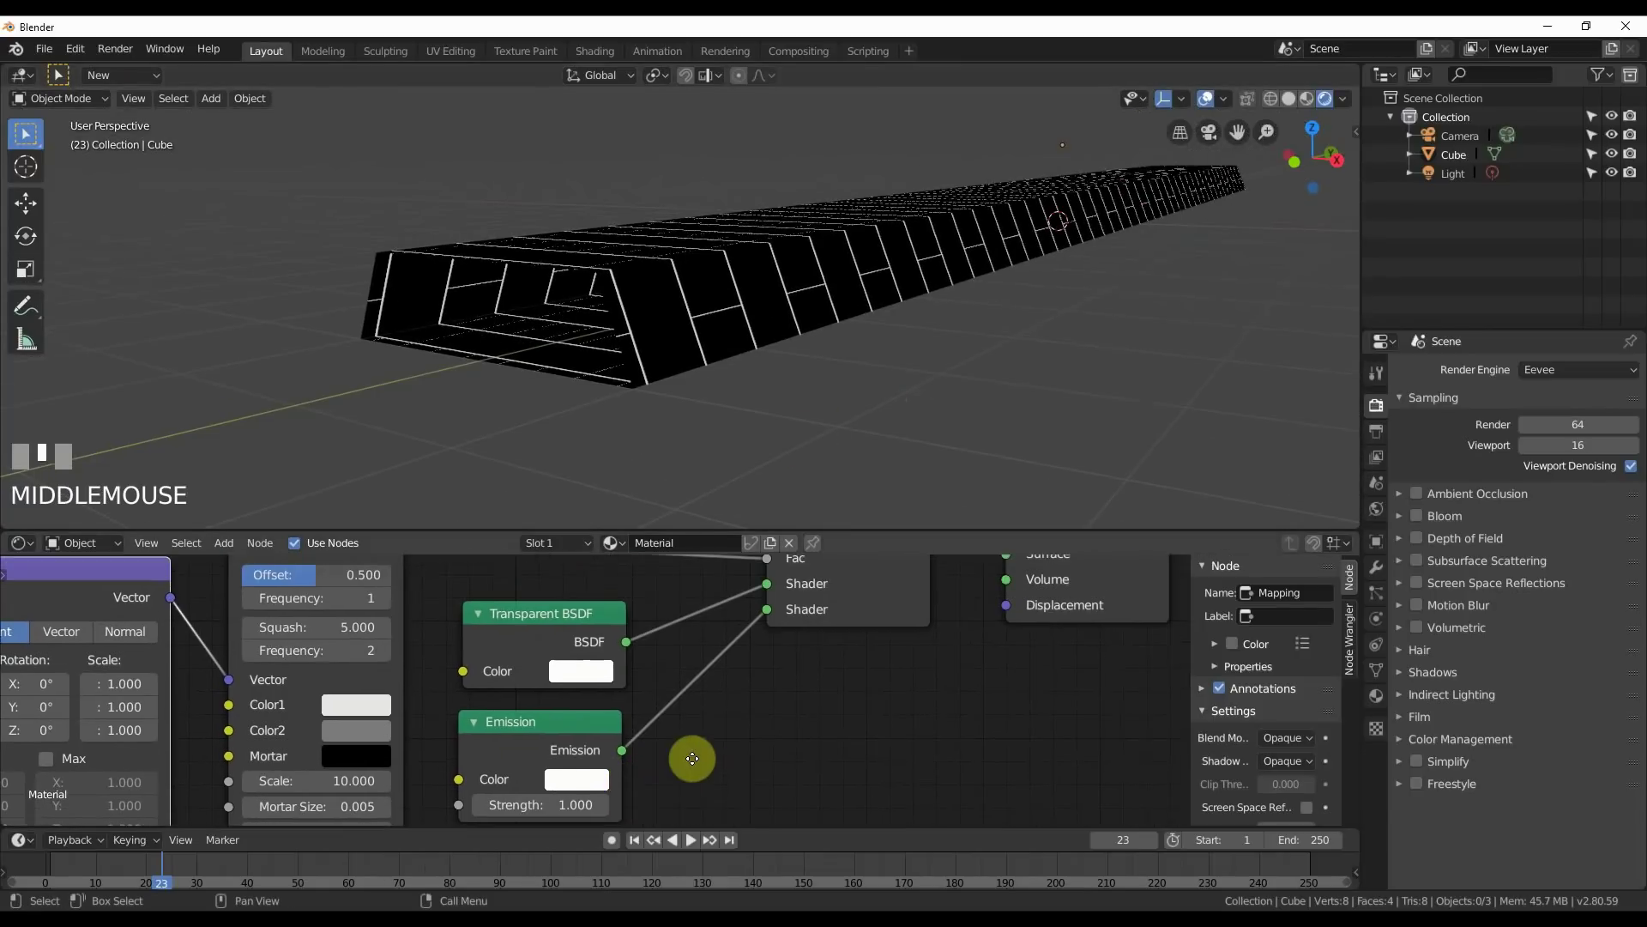
middle_click_drag(756, 695, 718, 710)
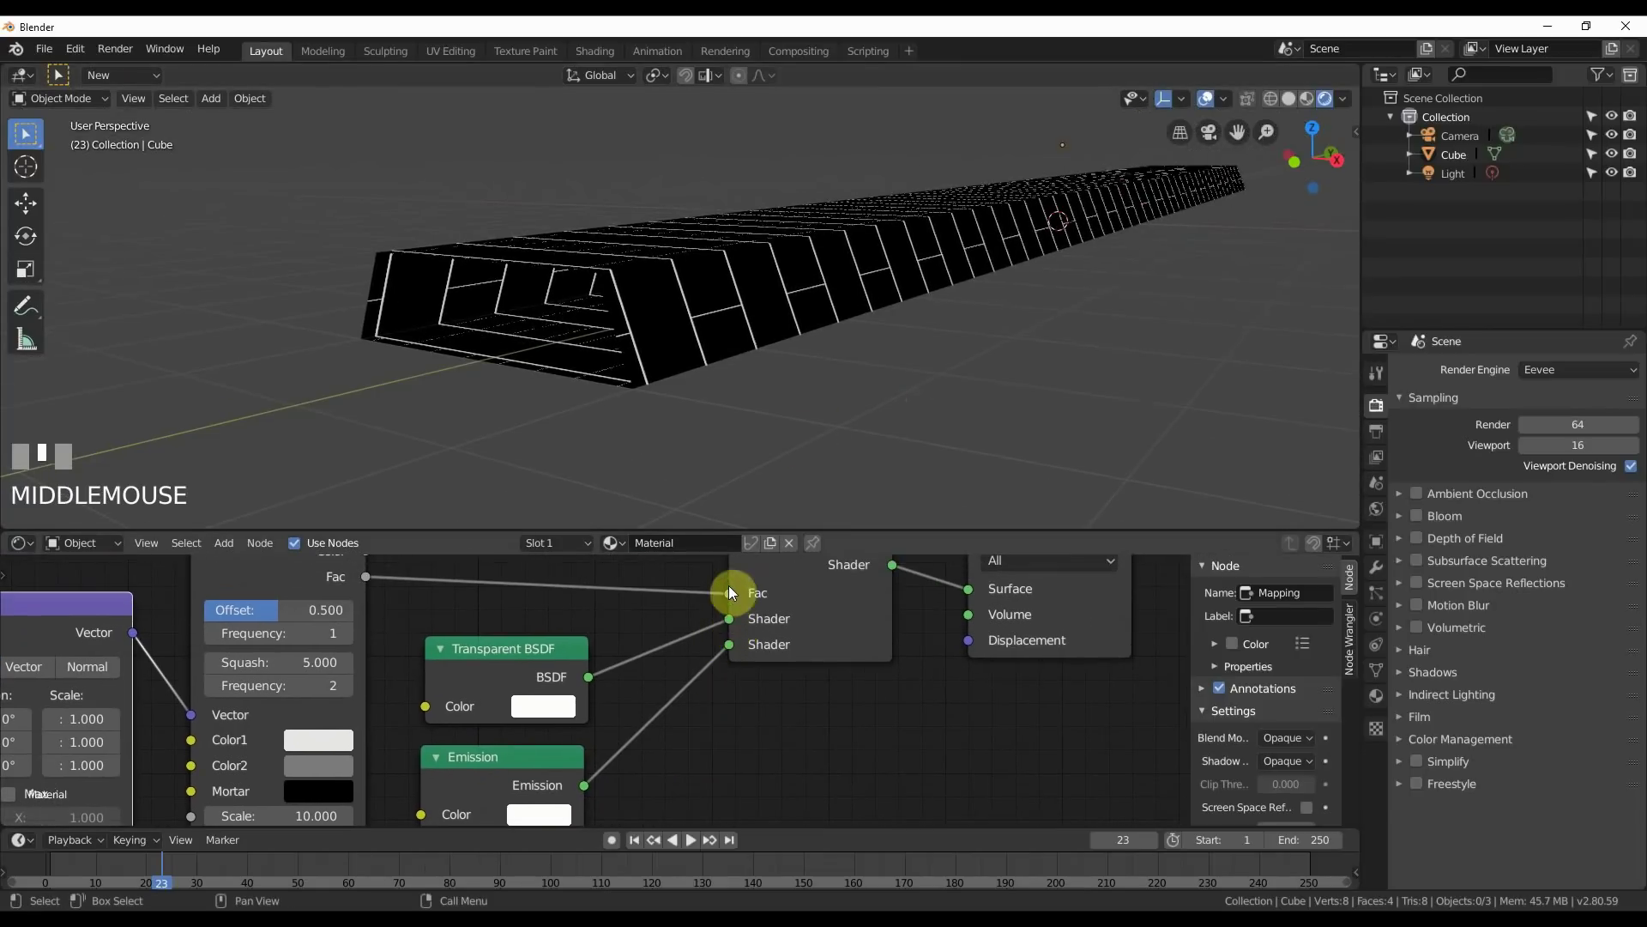
middle_click_drag(827, 269, 724, 426)
scroll(759, 395, "up", 4)
middle_click_drag(867, 717, 849, 777, "shift")
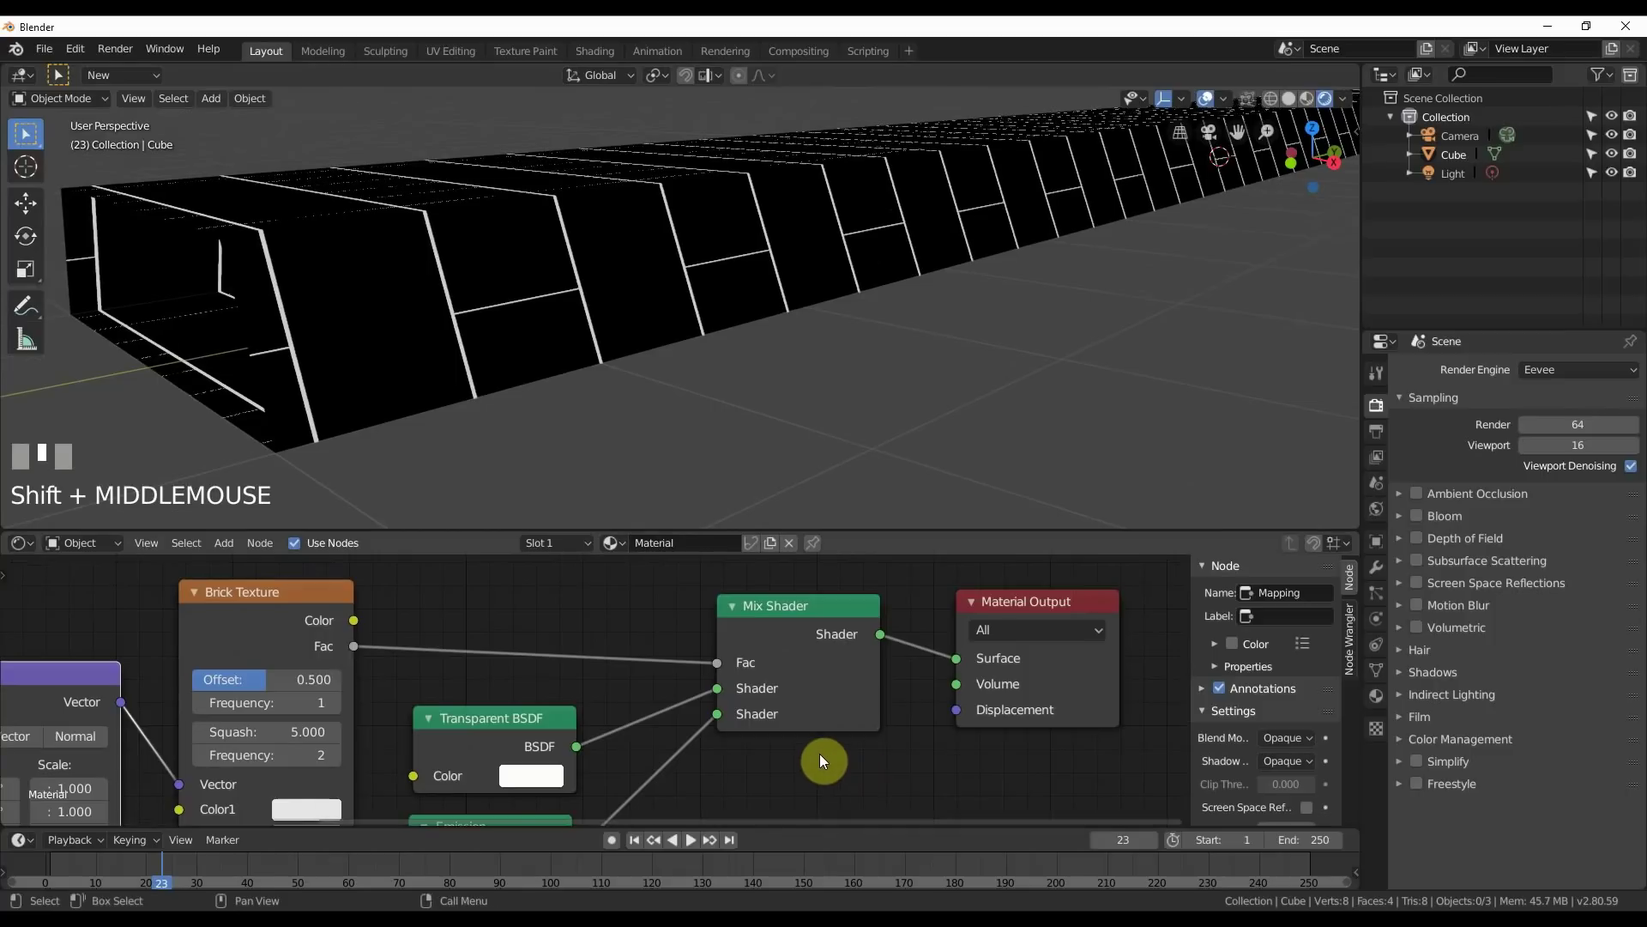
left_click(1374, 699)
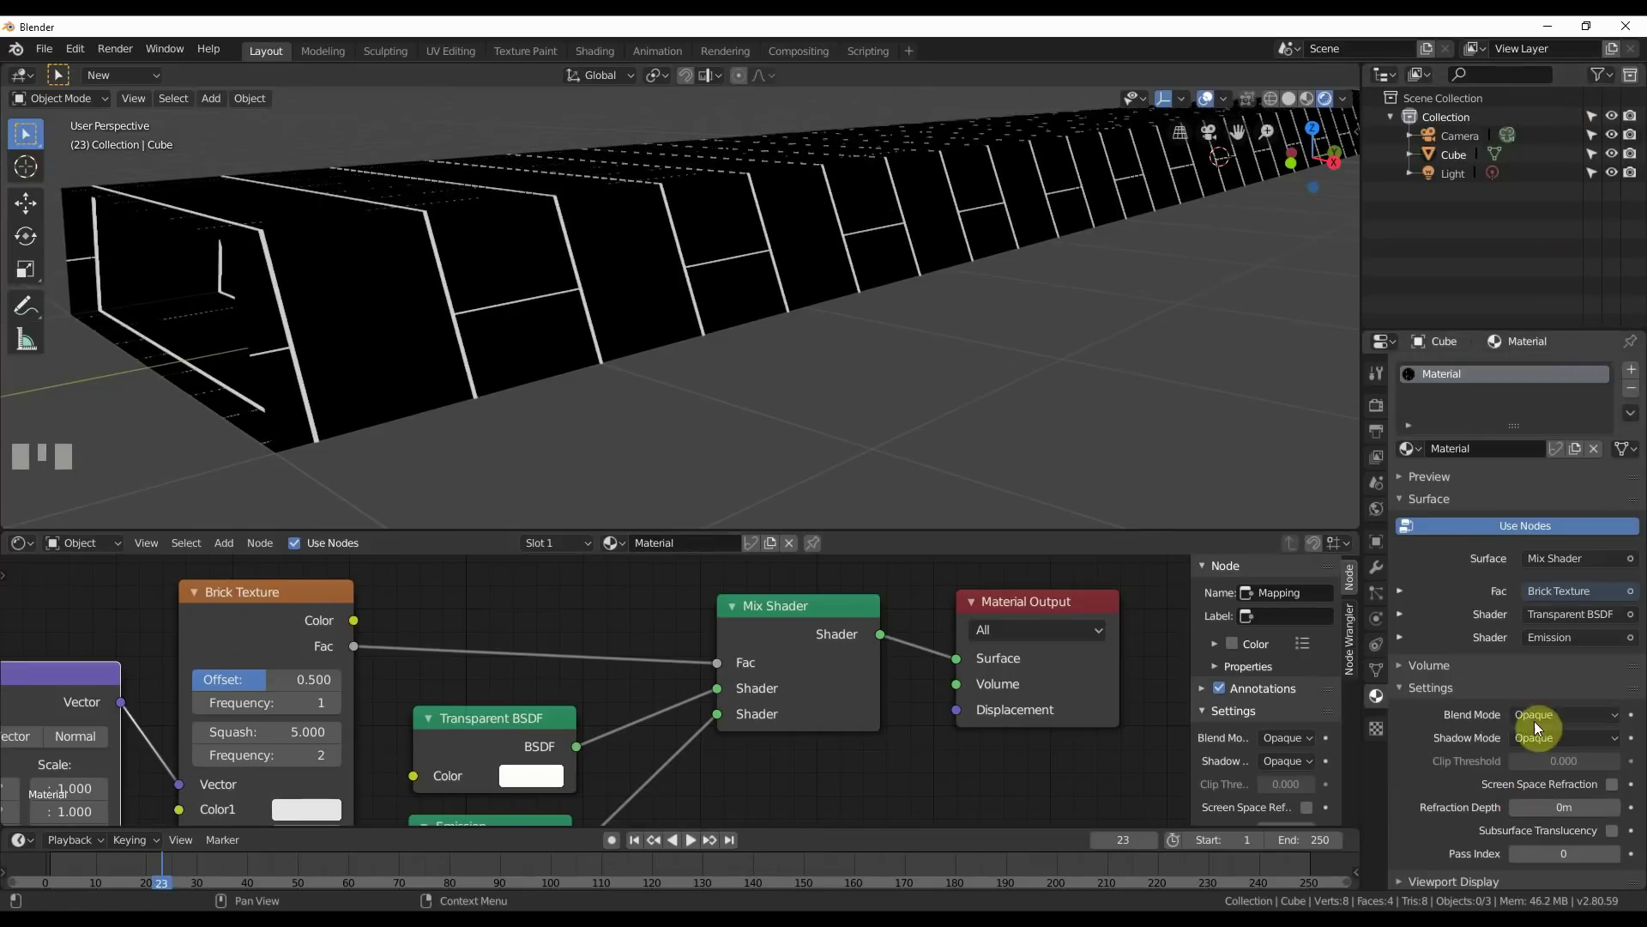
left_click(1536, 715)
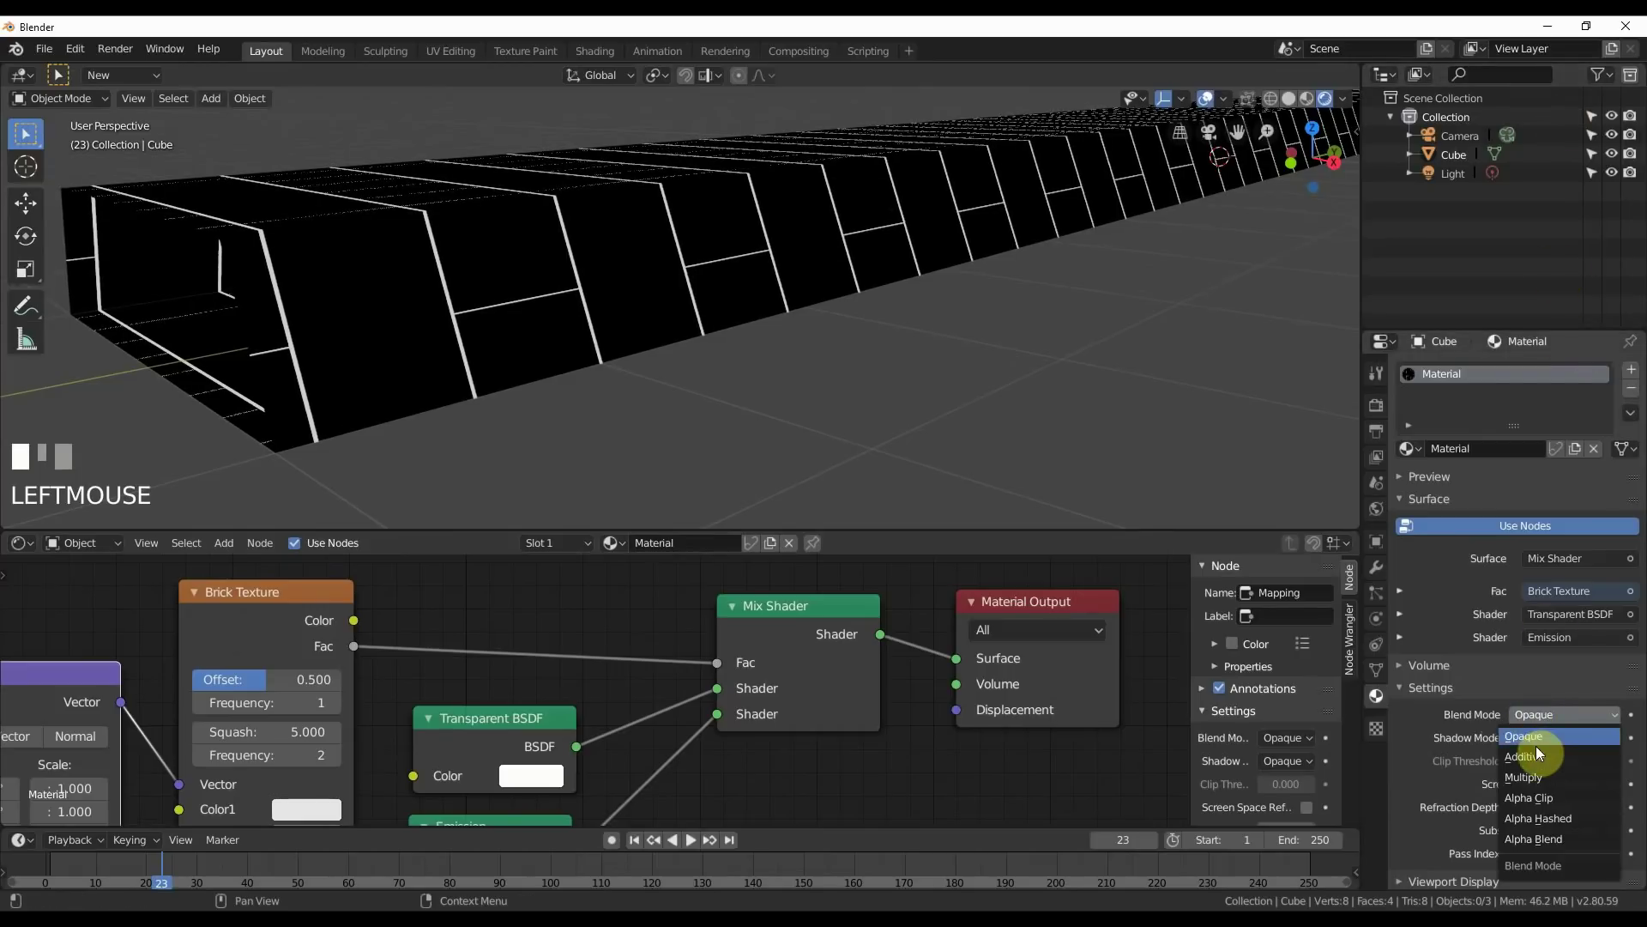
left_click(1532, 797)
middle_click_drag(692, 412, 665, 424)
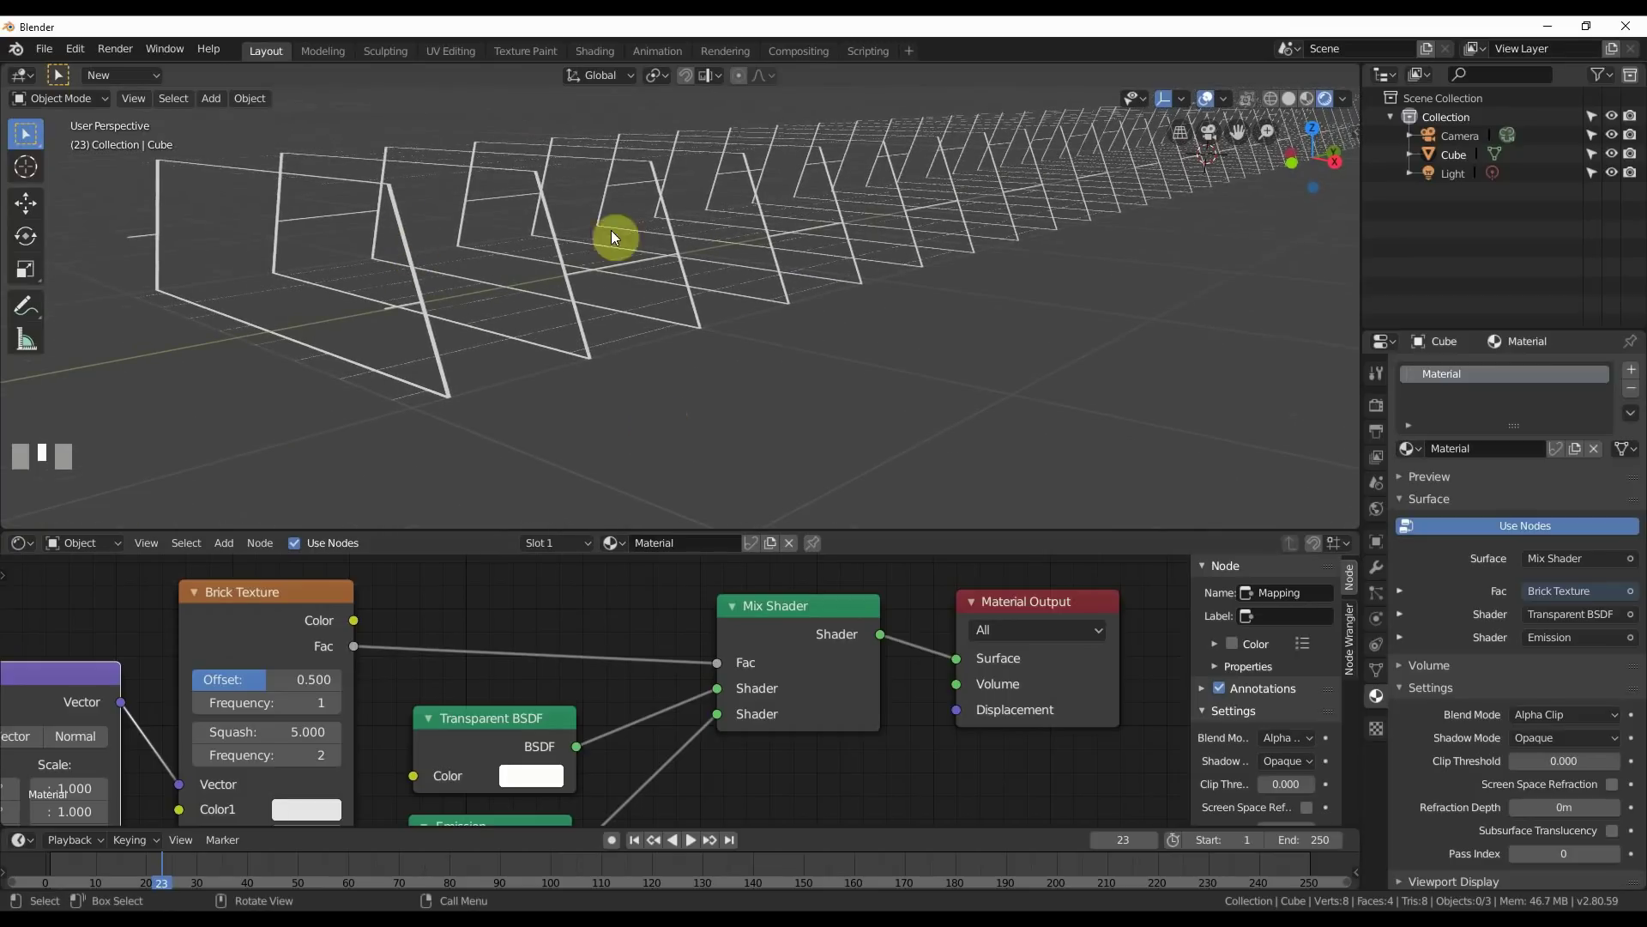
Set the Emission shader's Strength to 10.
middle_click_drag(578, 684, 696, 609)
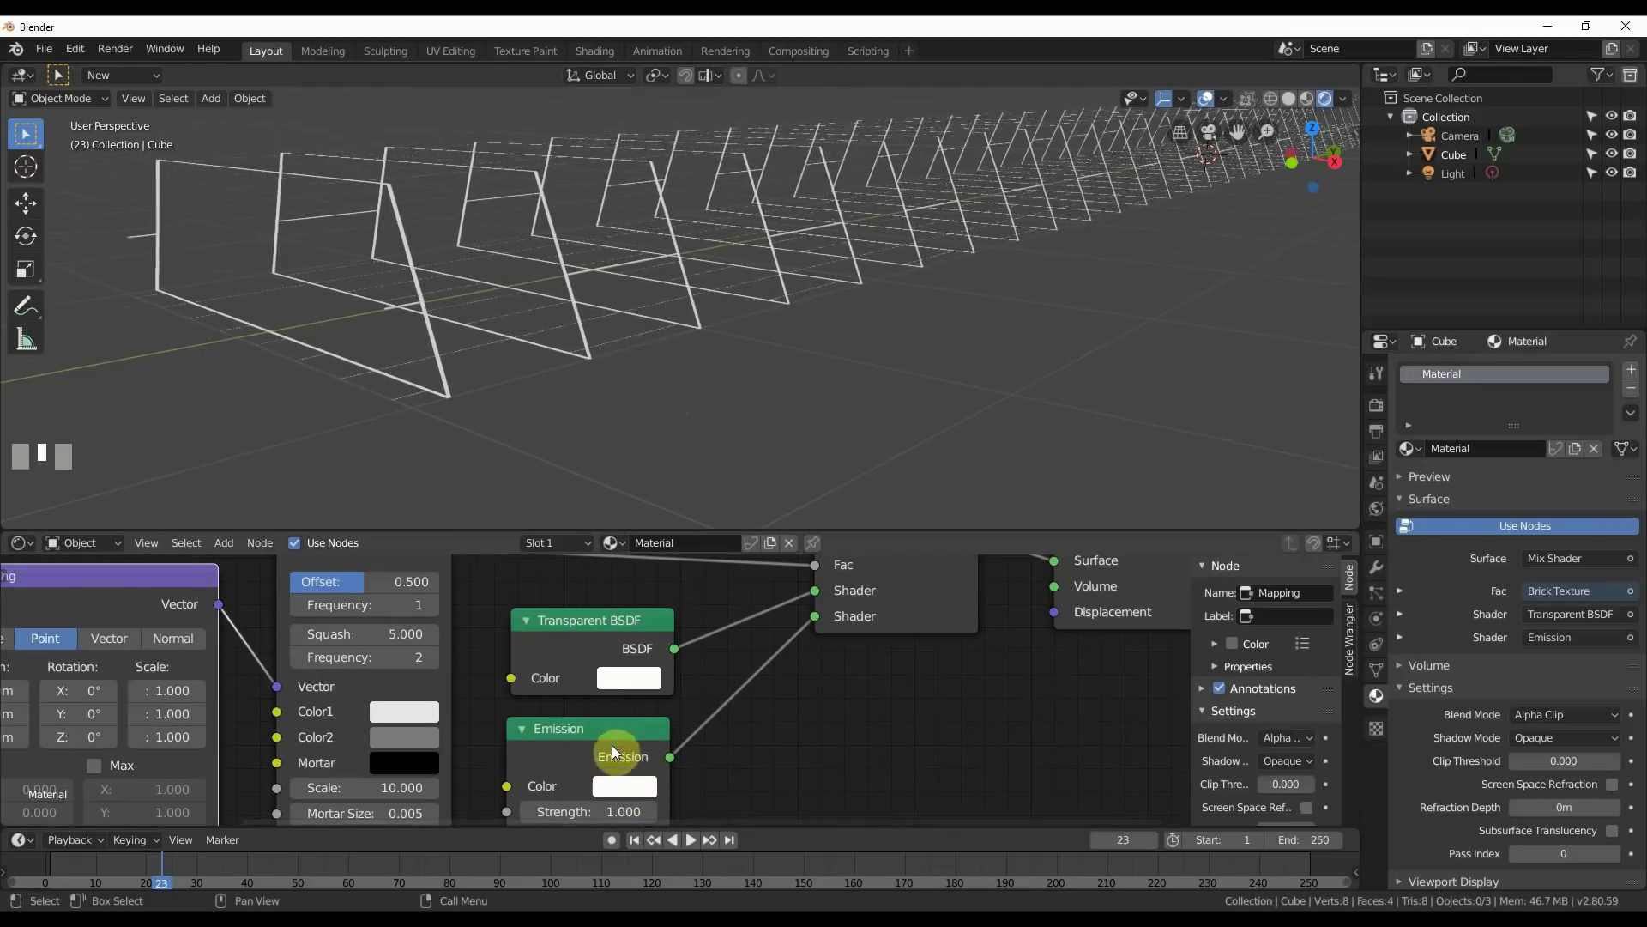
left_click_drag(600, 811, 639, 811)
middle_click_drag(581, 320, 652, 386)
middle_click_drag(739, 596, 803, 652)
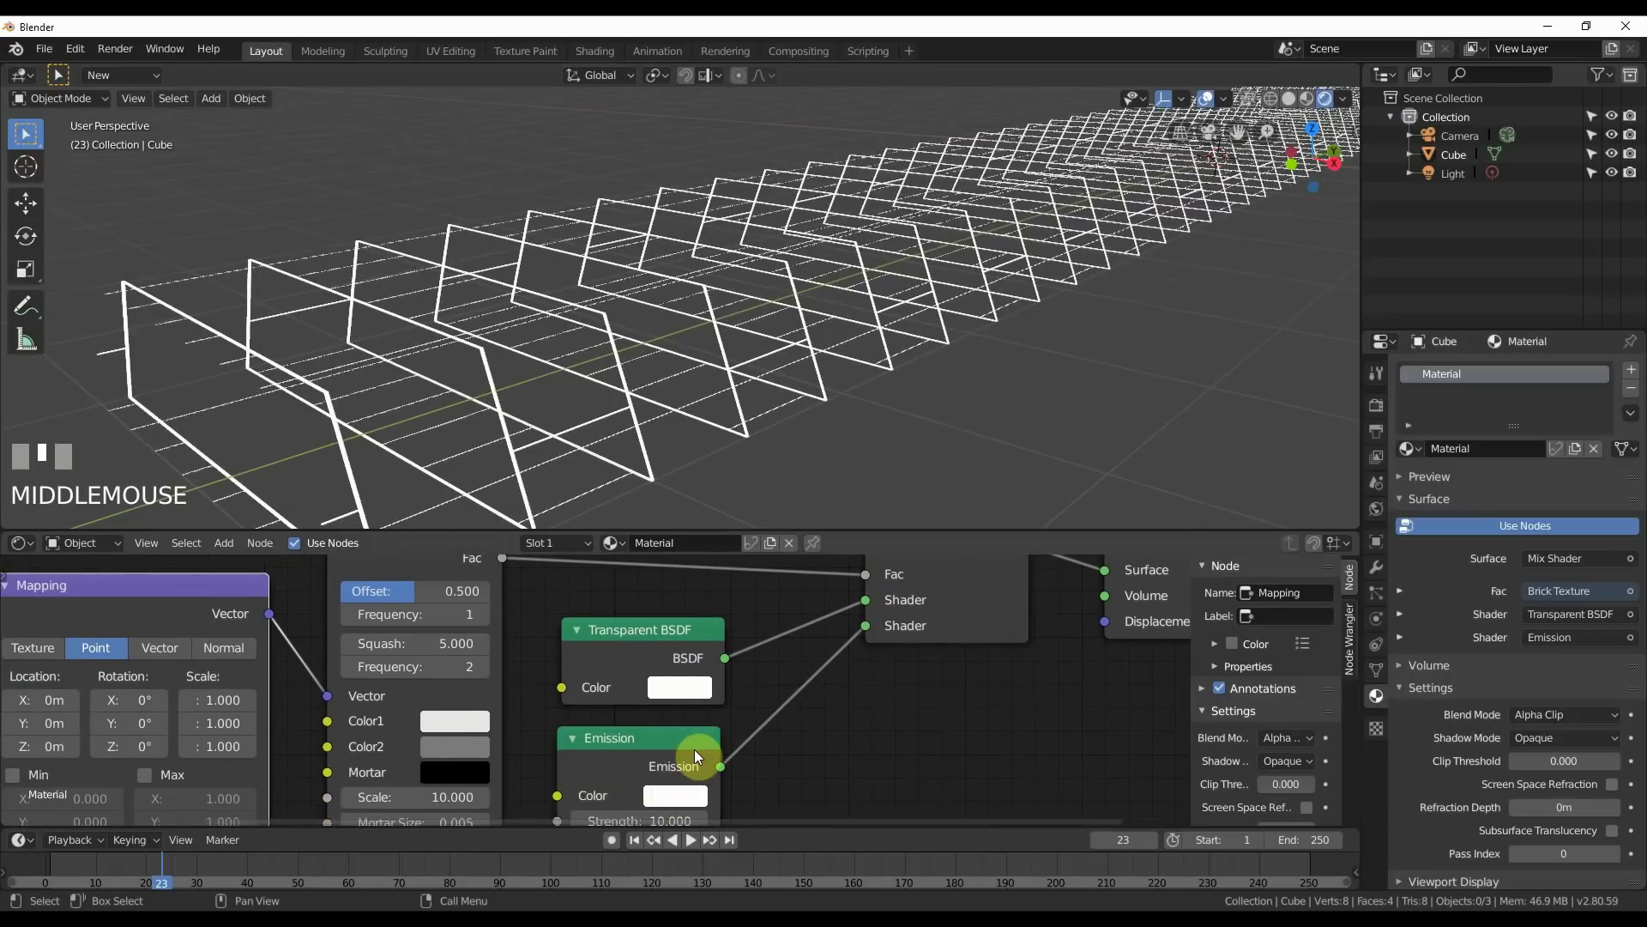
Change the Brick Texture's Color2 and Color1 to black.
middle_click_drag(533, 581, 555, 567)
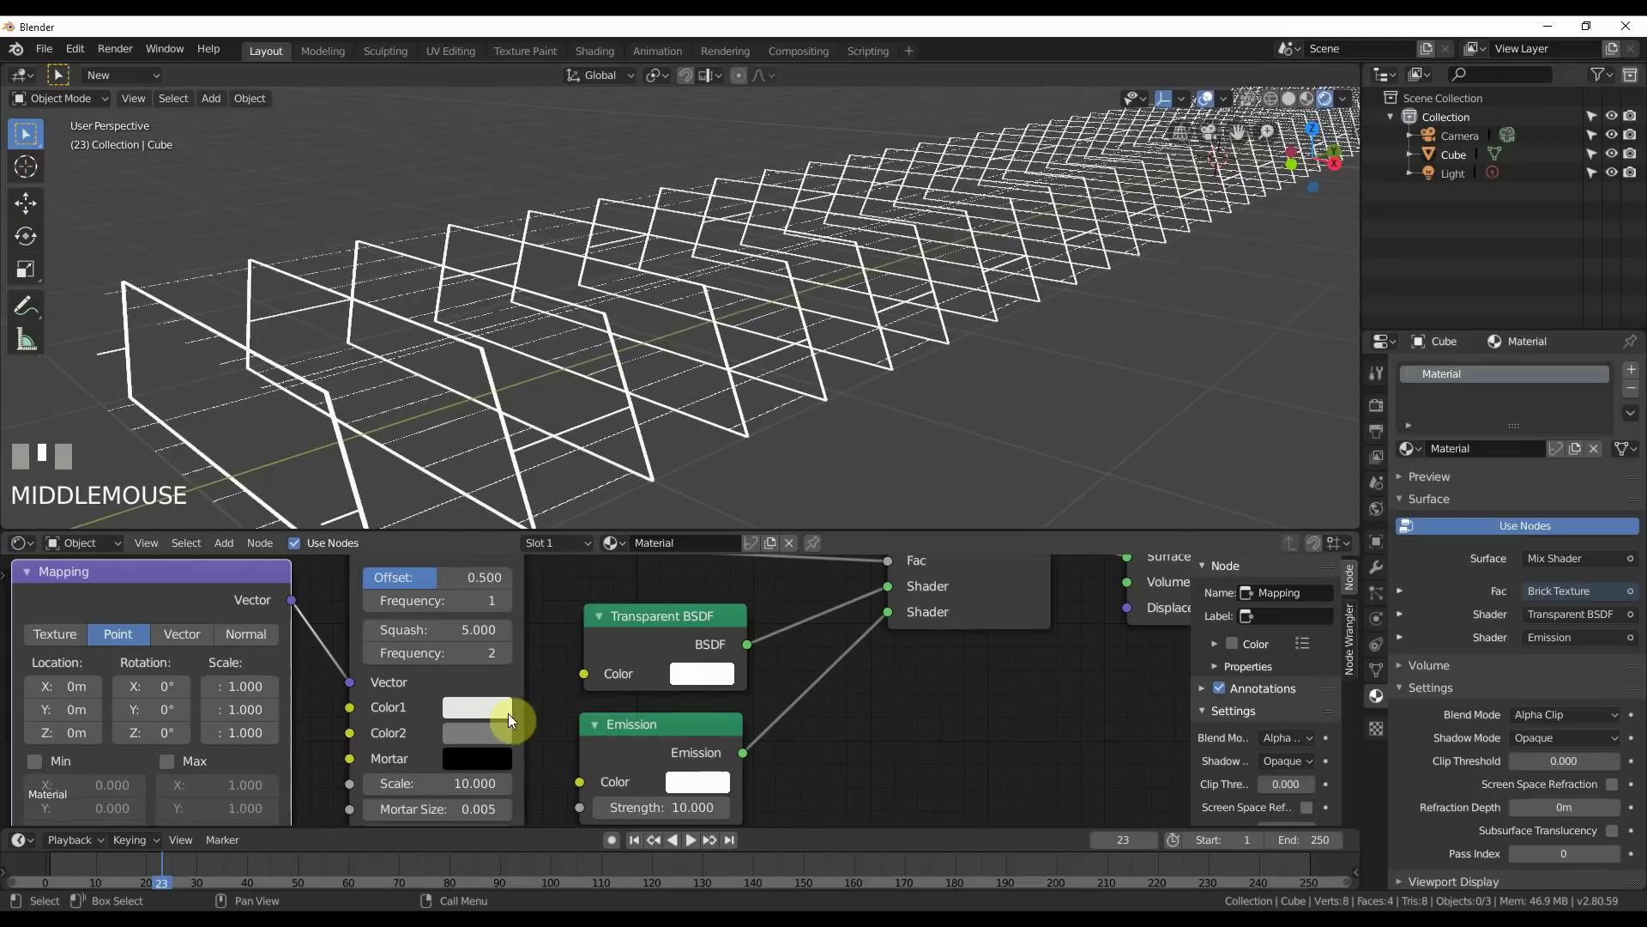
left_click(473, 736)
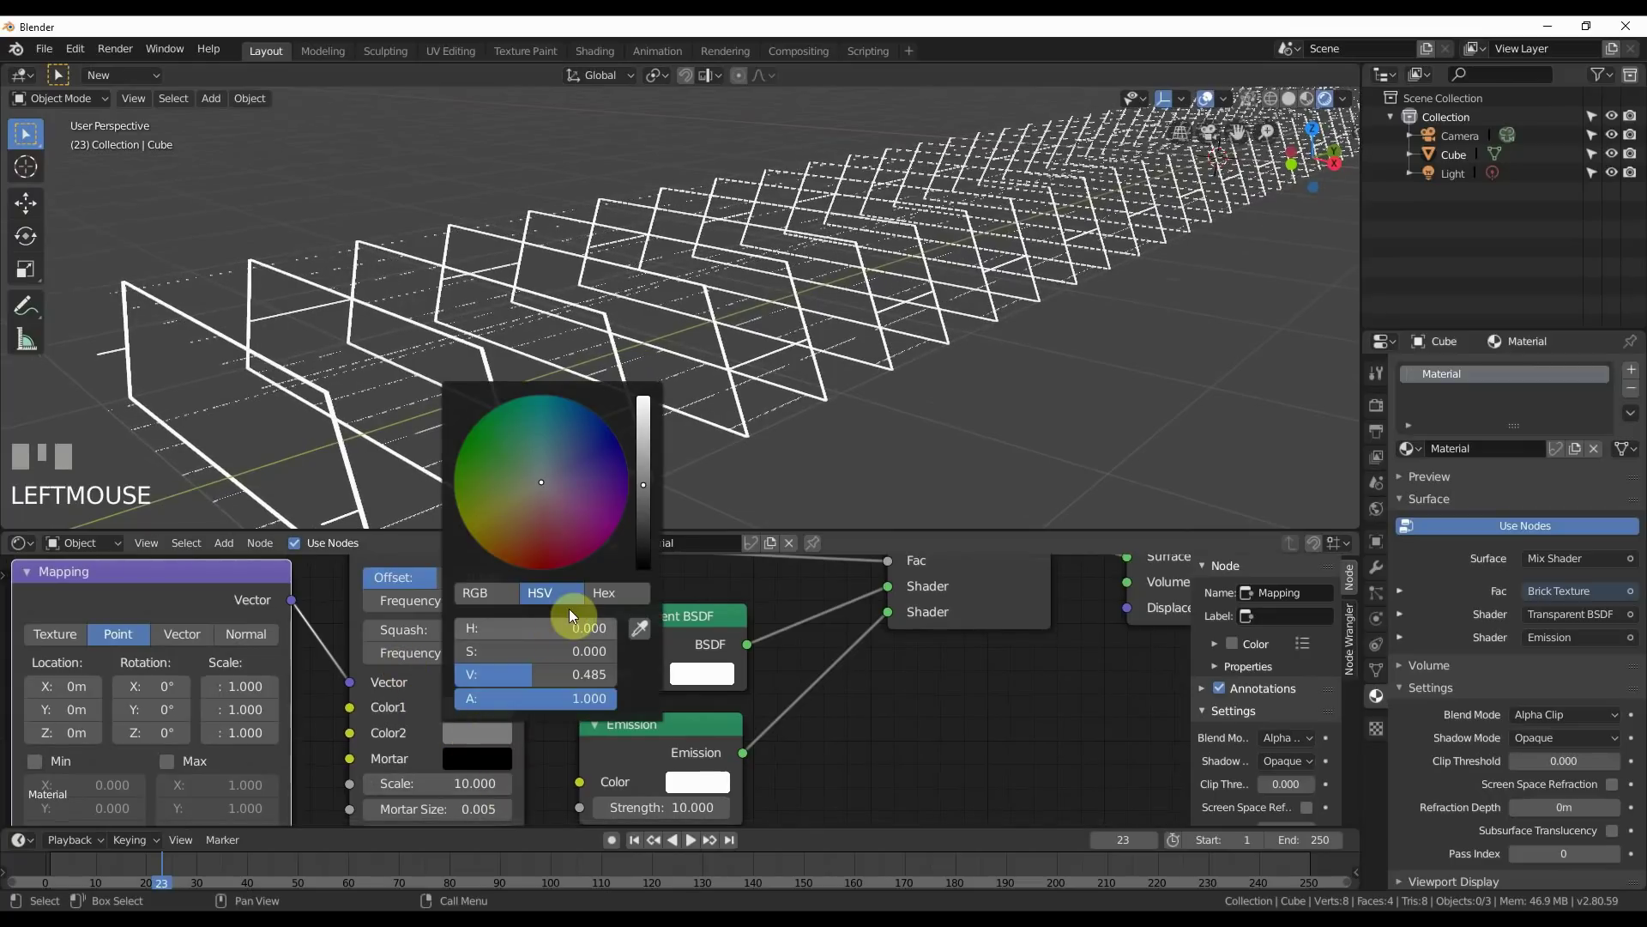
left_click_drag(570, 626, 515, 625)
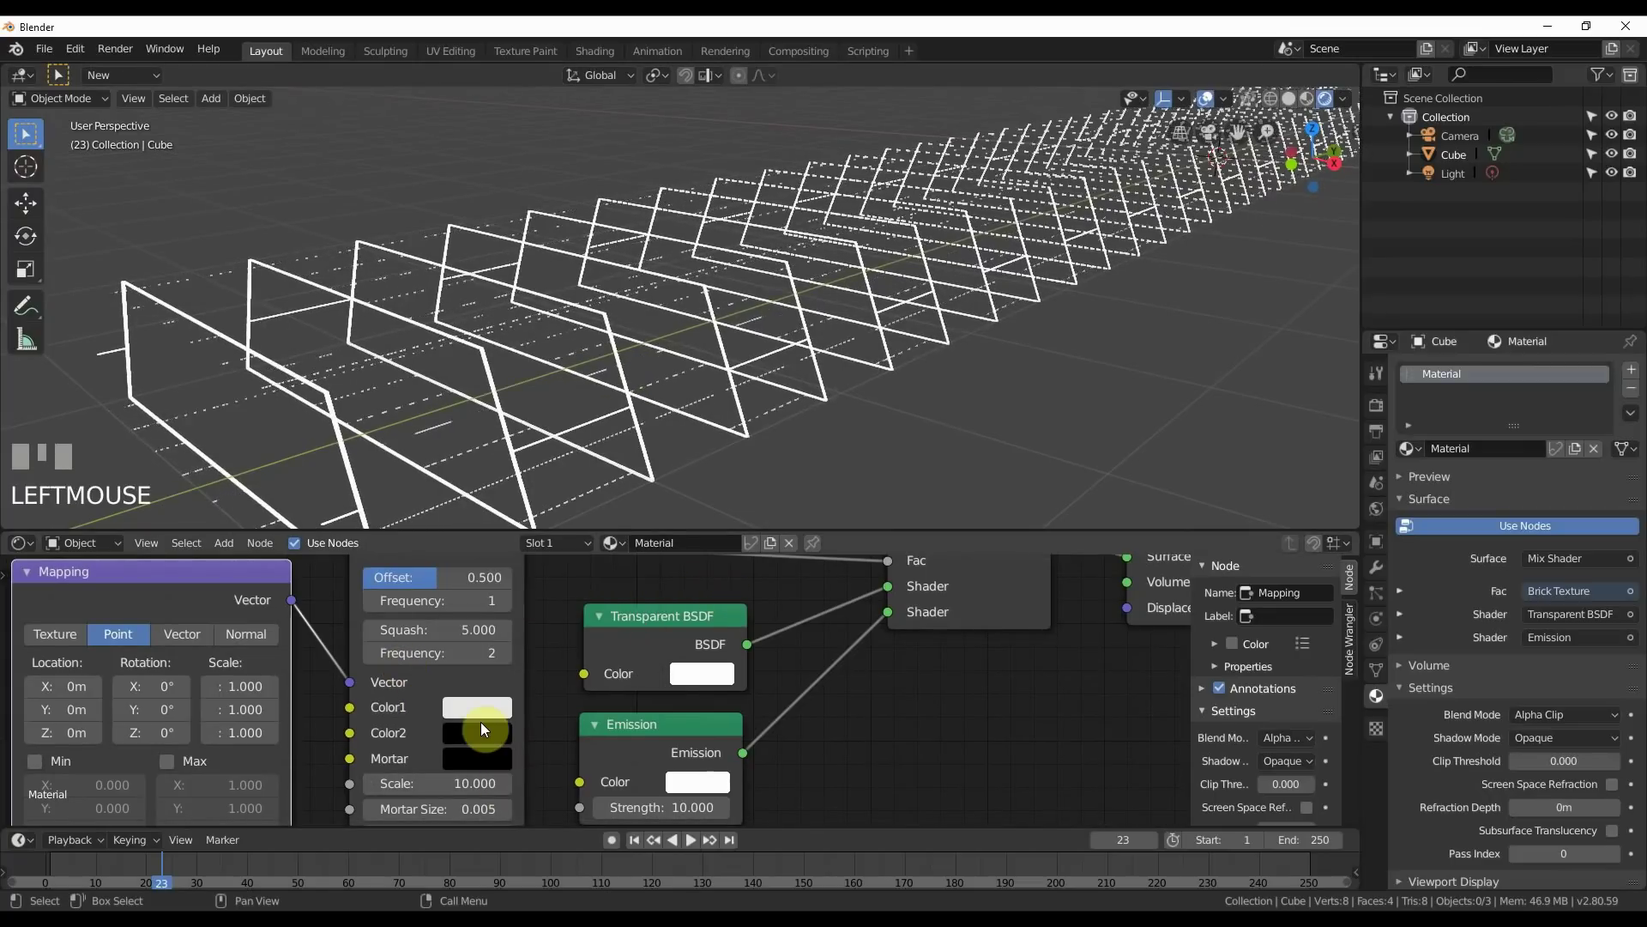
left_click(477, 707)
left_click_drag(629, 526, 629, 549)
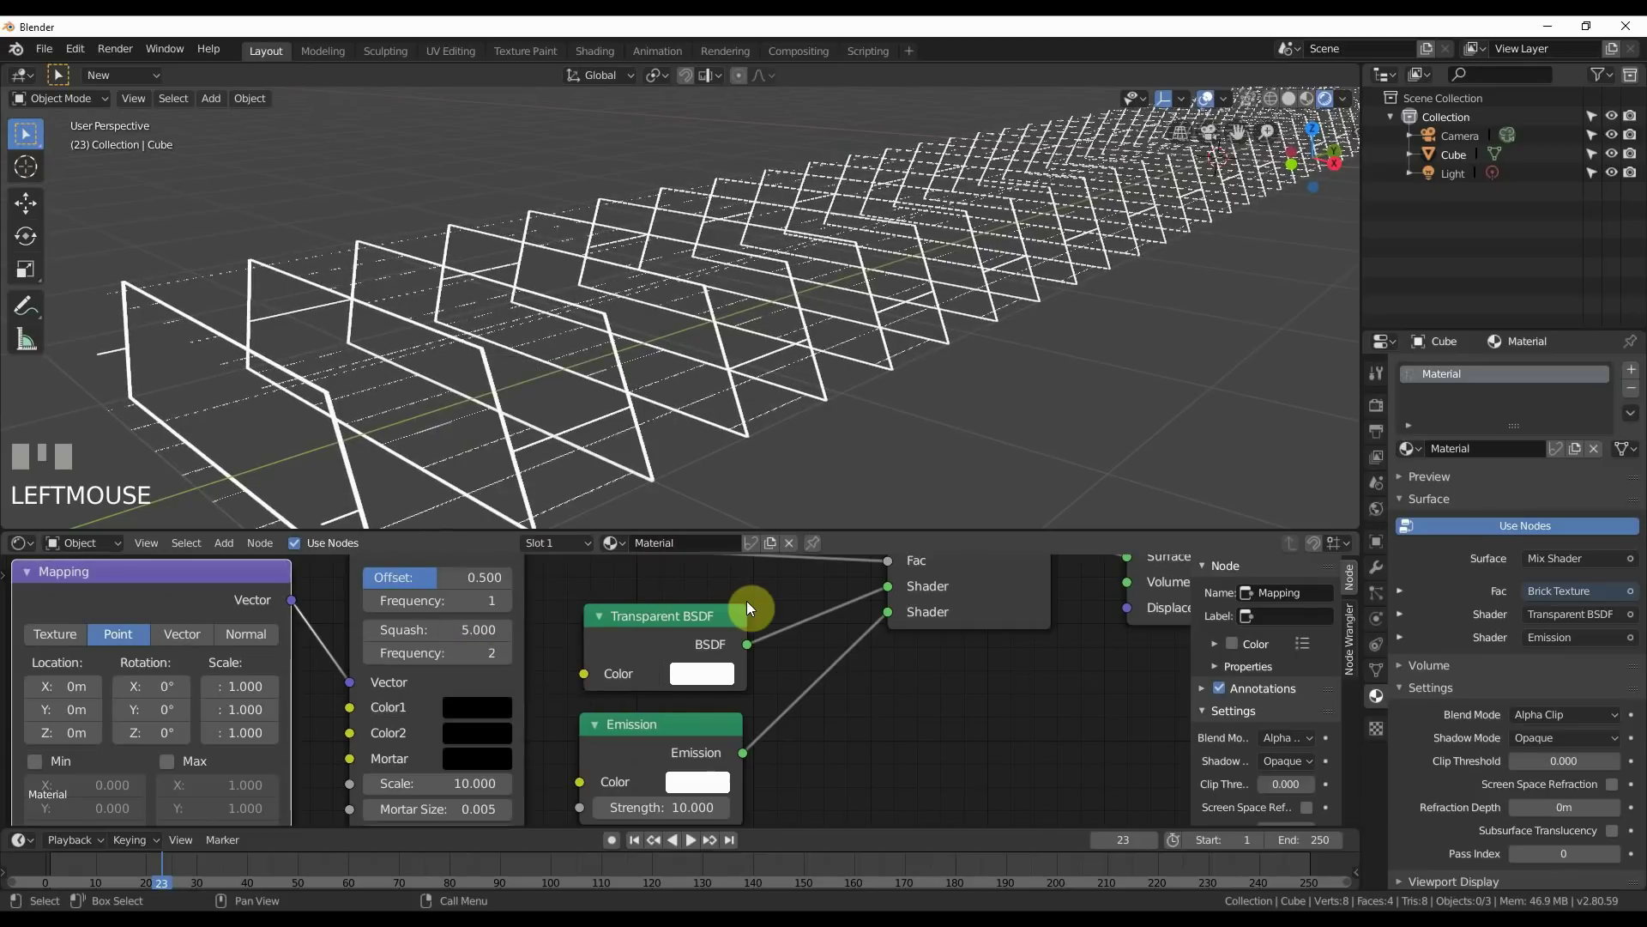
mouse_move(540, 650)
middle_mouse_down()
mouse_move(544, 588)
mouse_move(550, 624)
middle_mouse_up()
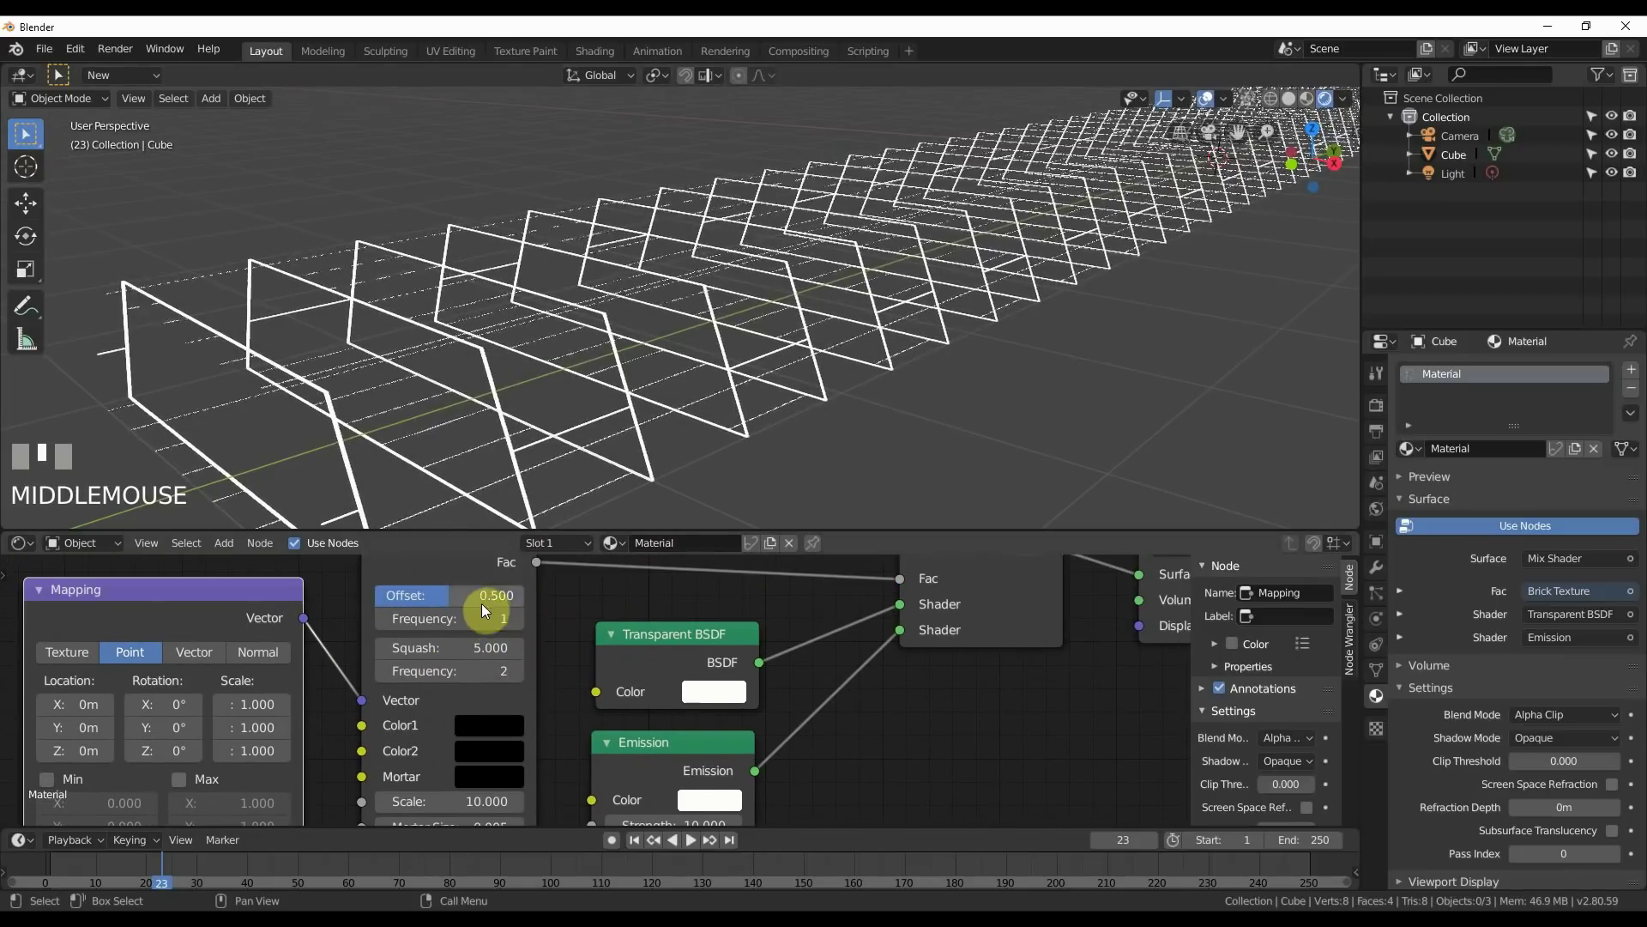
Select the camera and clear its location and rotation so it sits unrotated at the world origin.
middle_click_drag(557, 480, 421, 393)
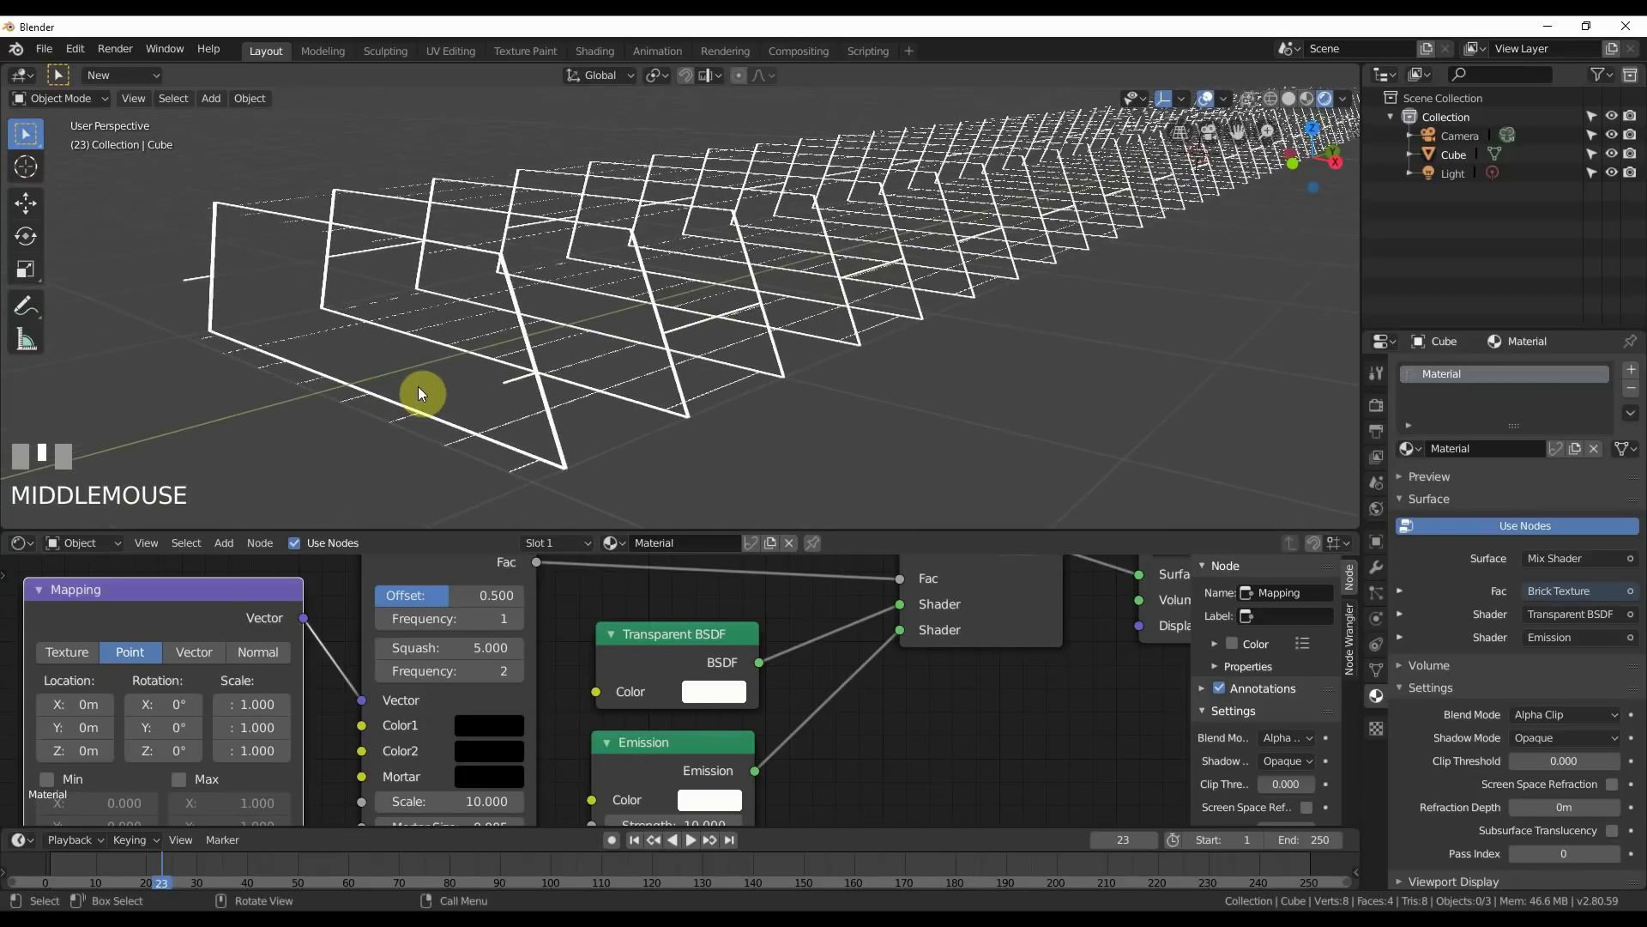
scroll(765, 378, "down", 4)
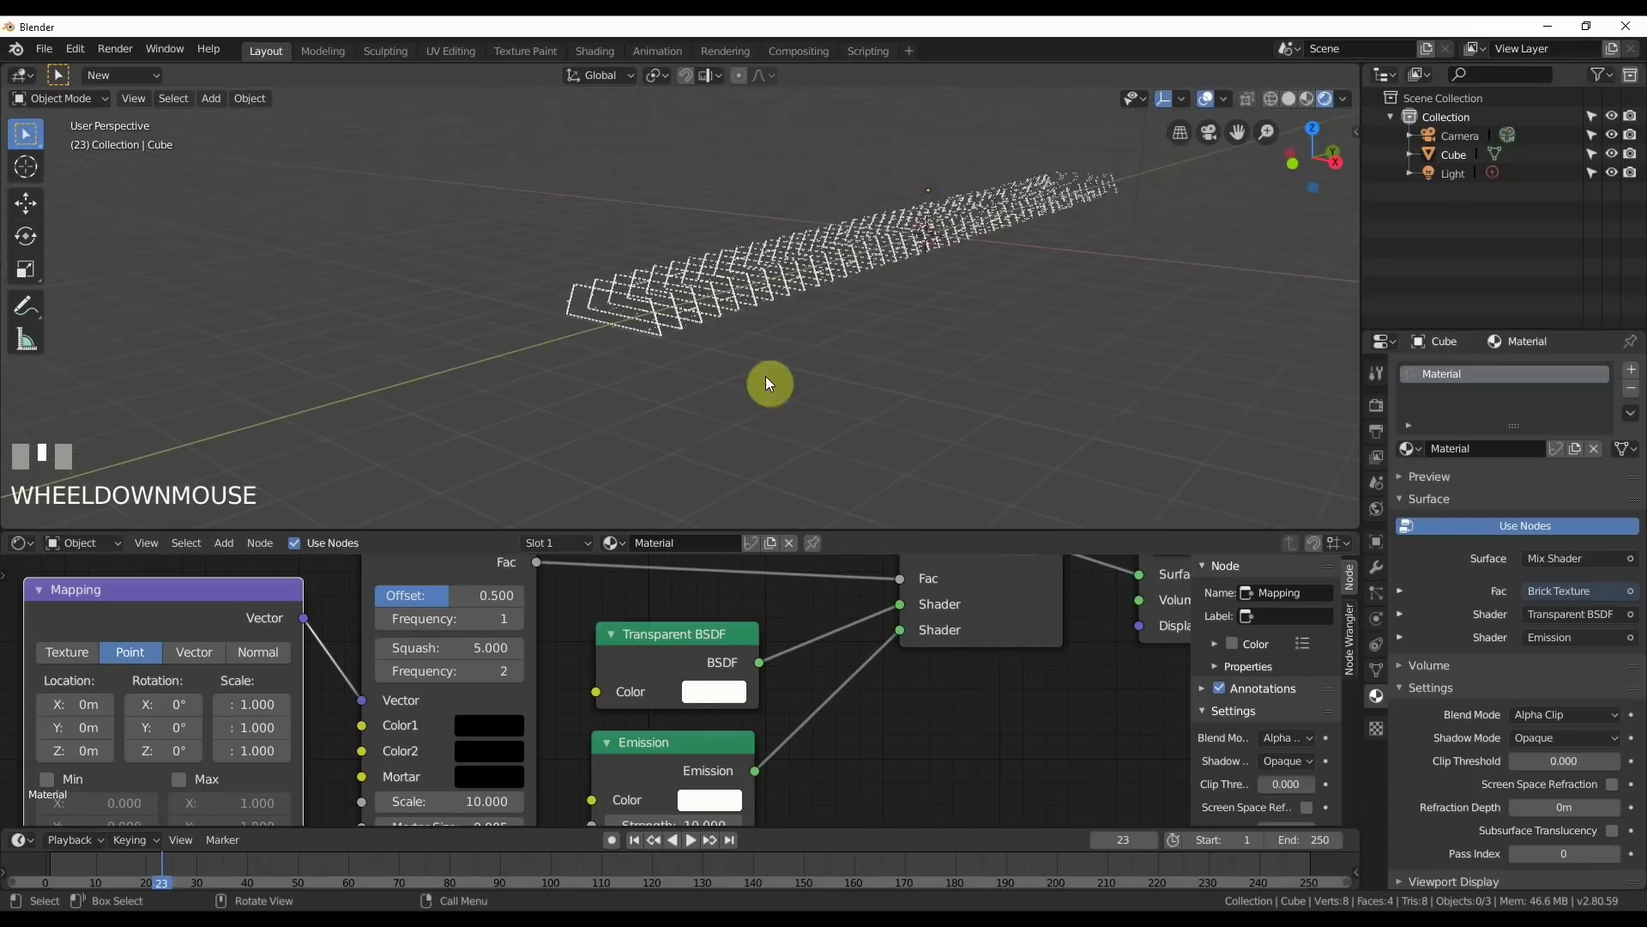
middle_click_drag(764, 378, 981, 178, "shift")
left_click(980, 177)
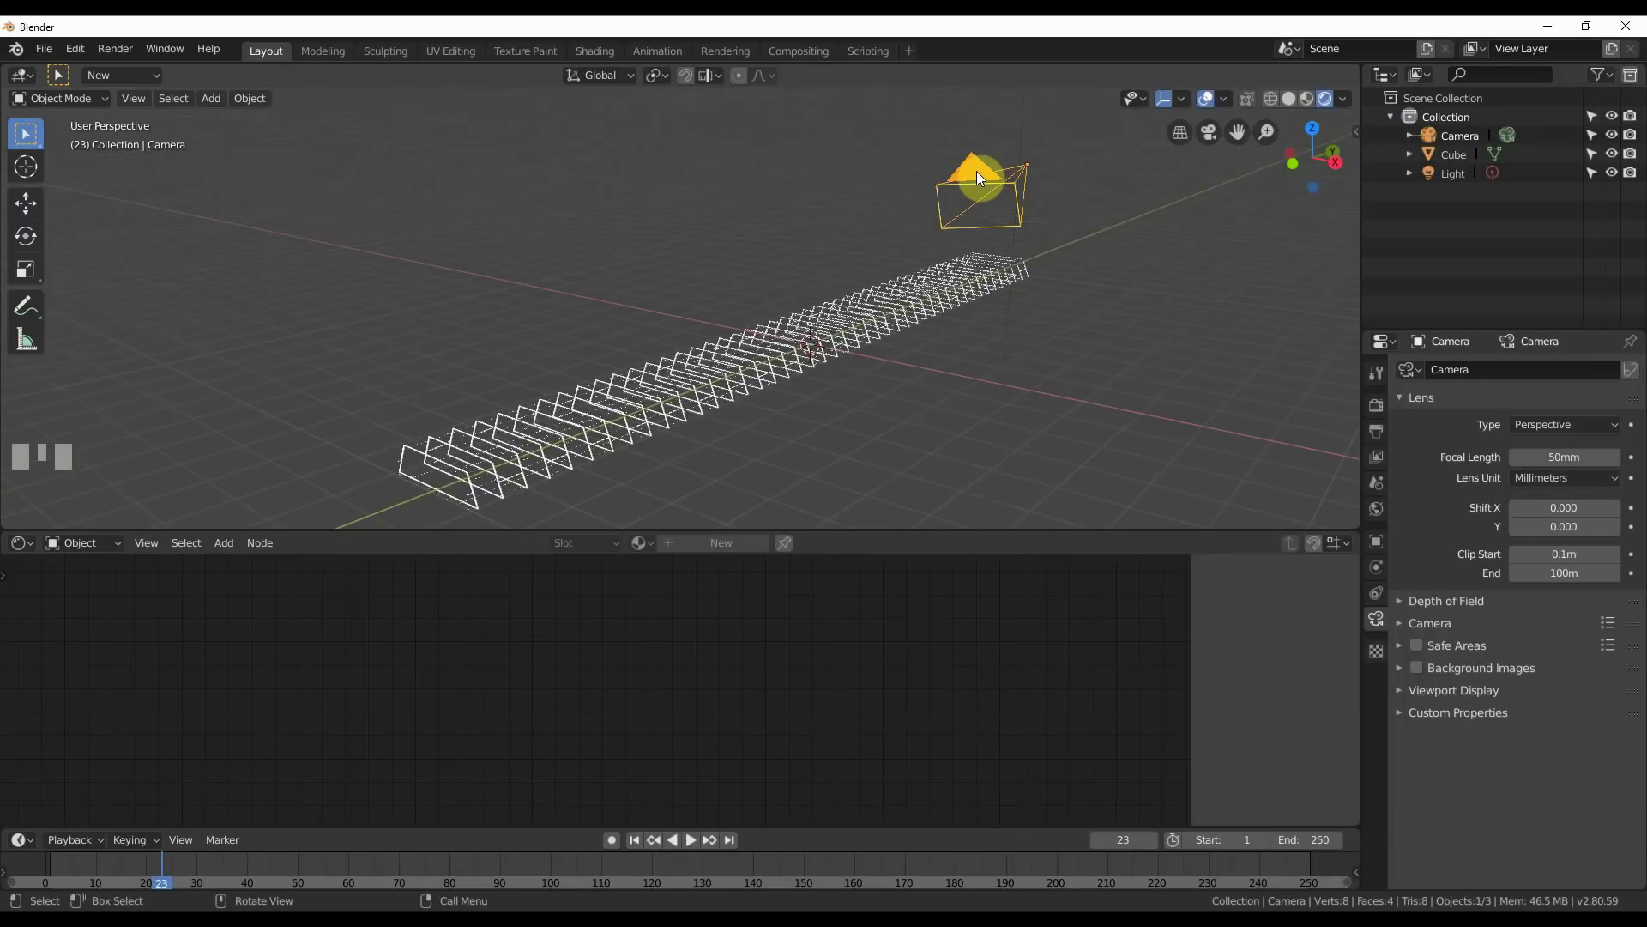
key("alt+g")
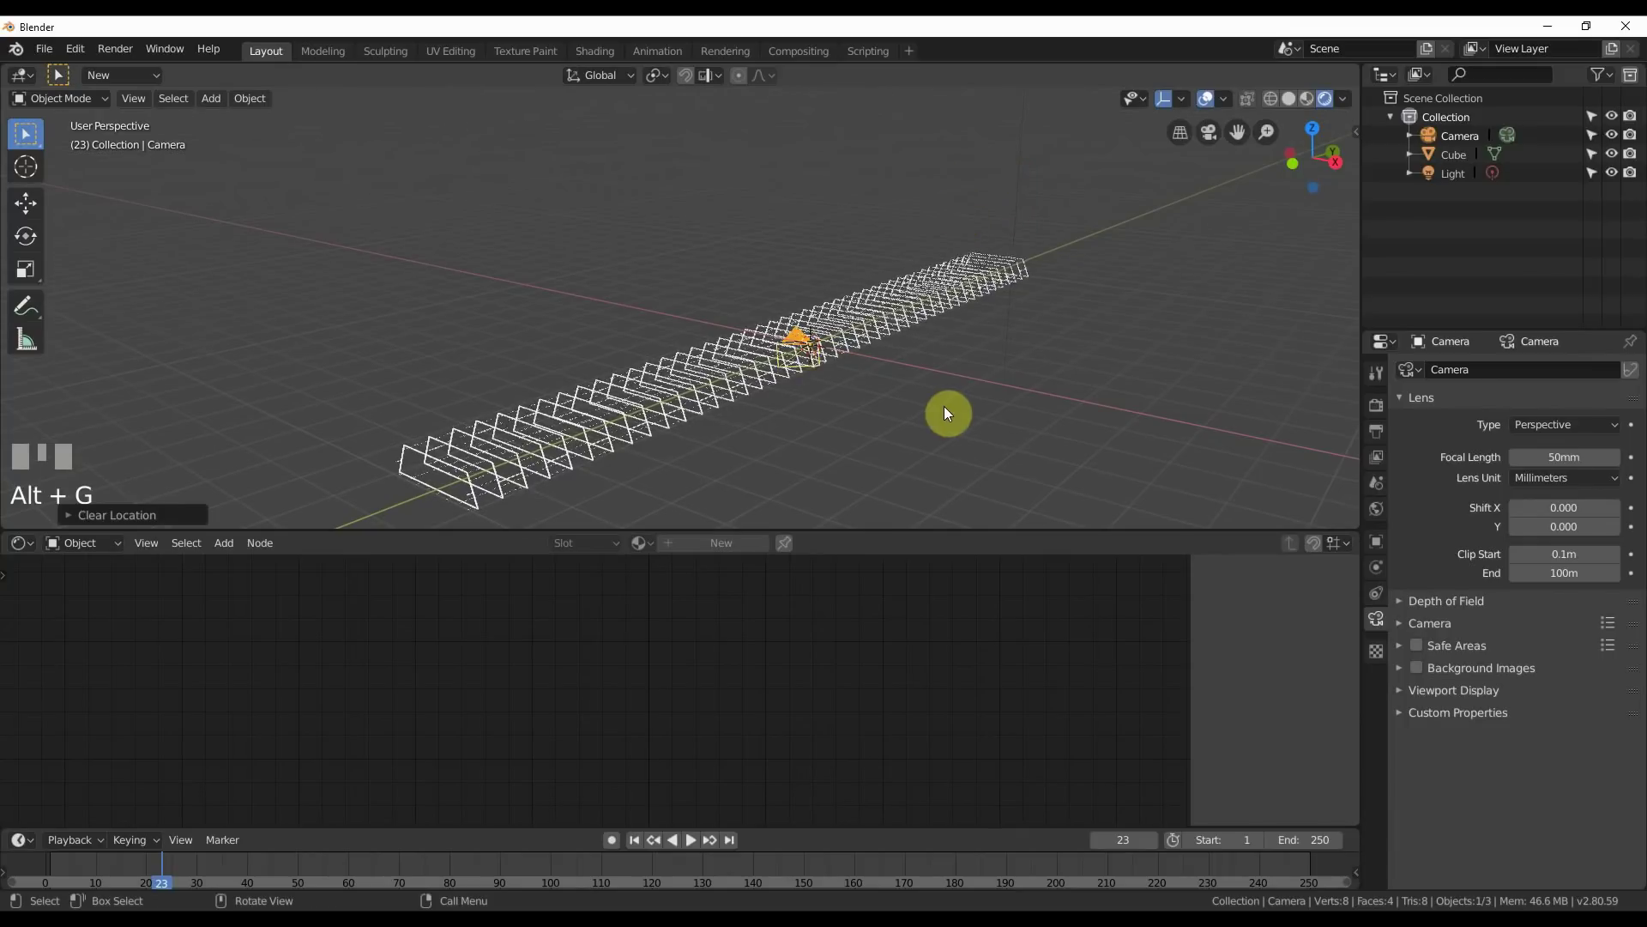
middle_click_drag(944, 404, 853, 417)
key("alt+r")
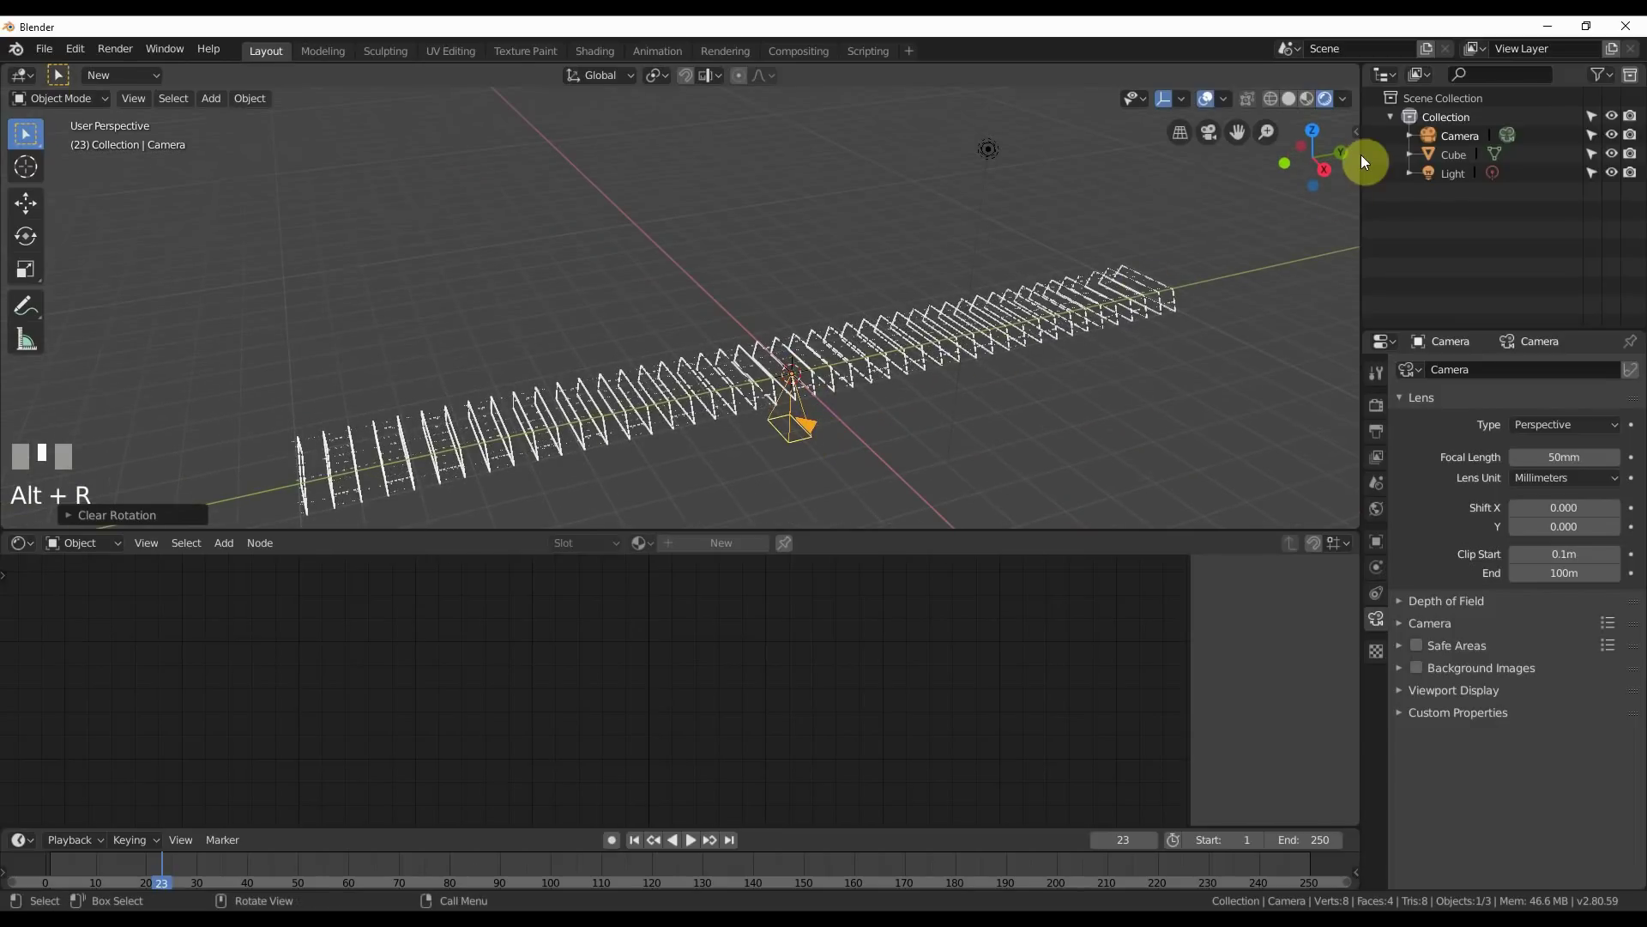
Show the camera's transform values and set its X rotation to 90°.
left_click(1361, 131)
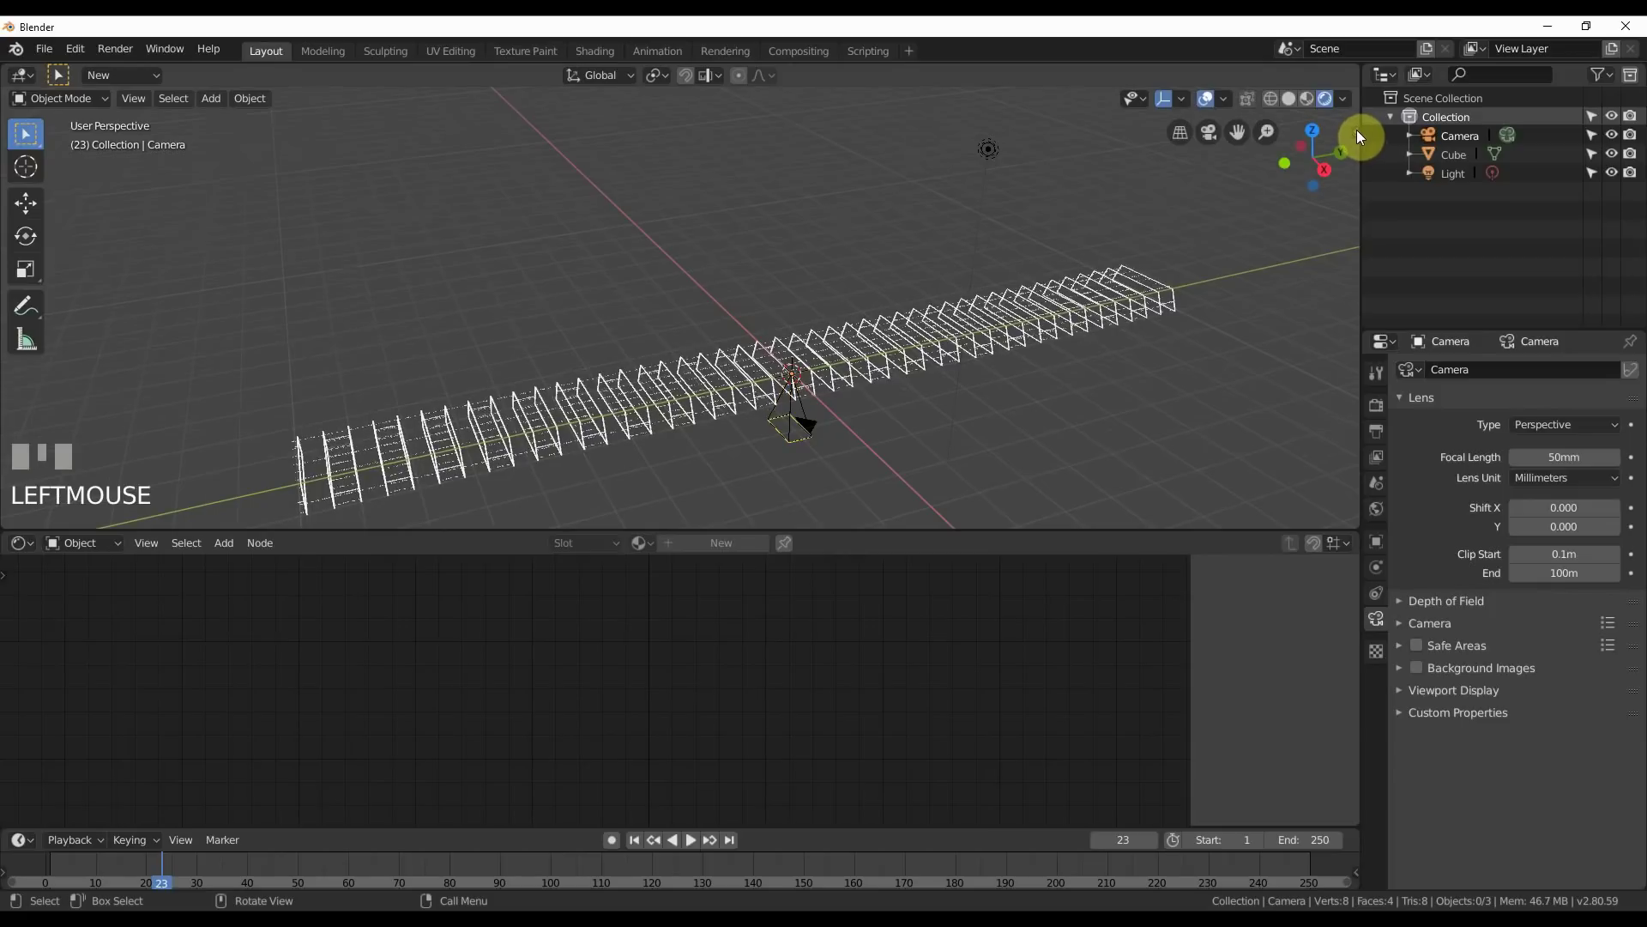
key("n")
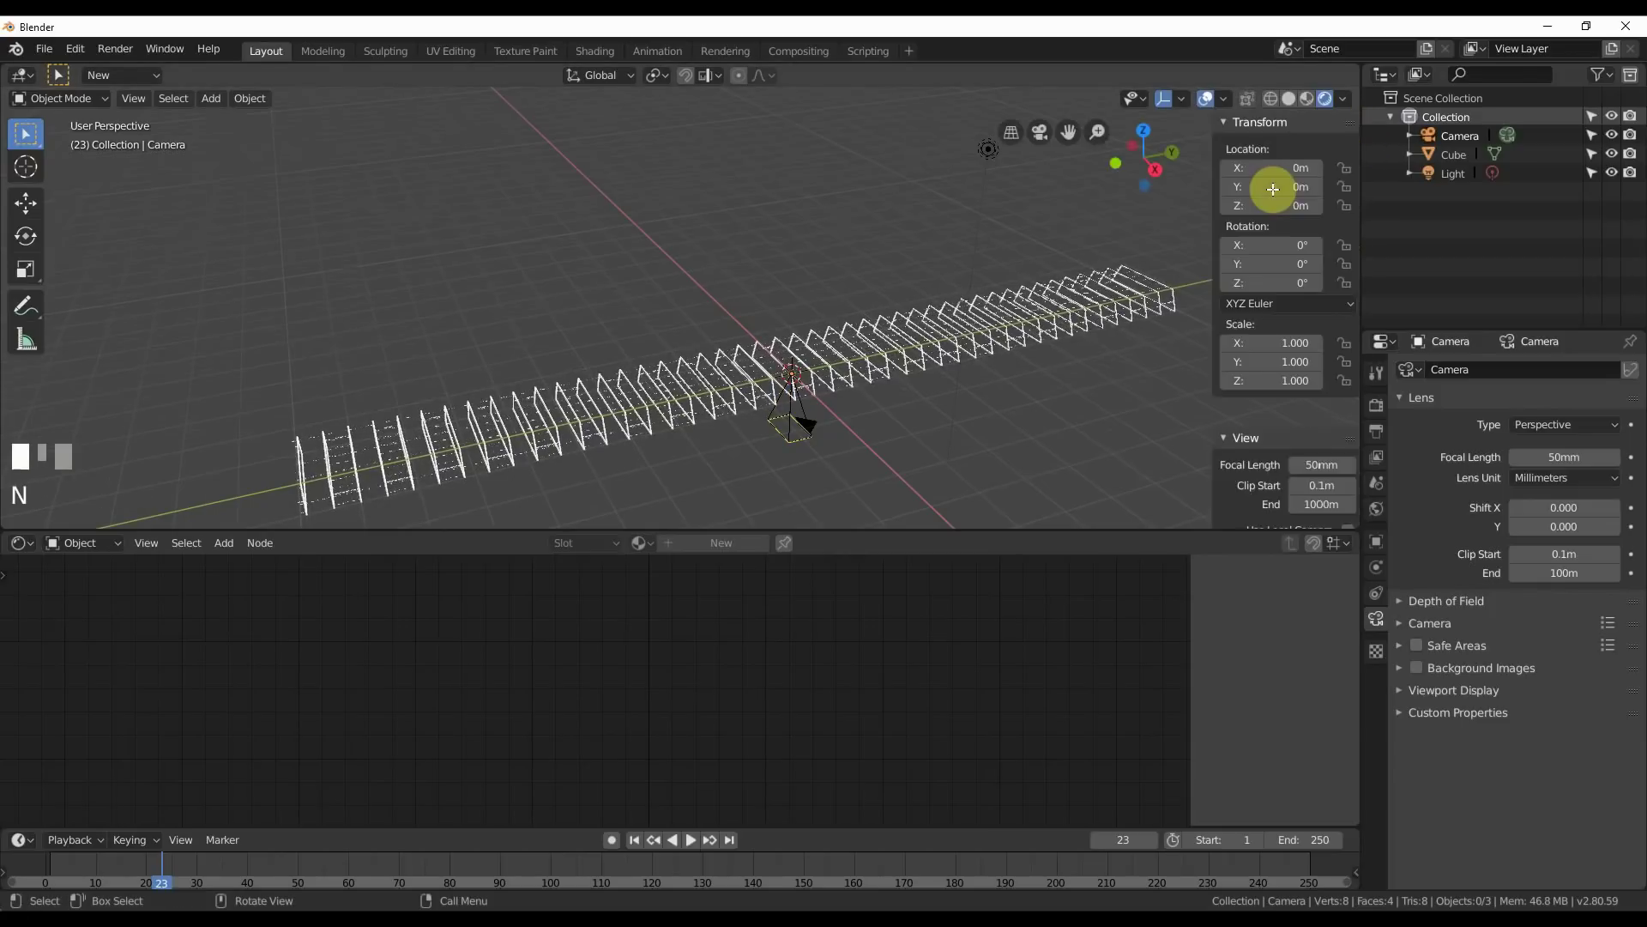
scroll(1221, 301, "up", 1)
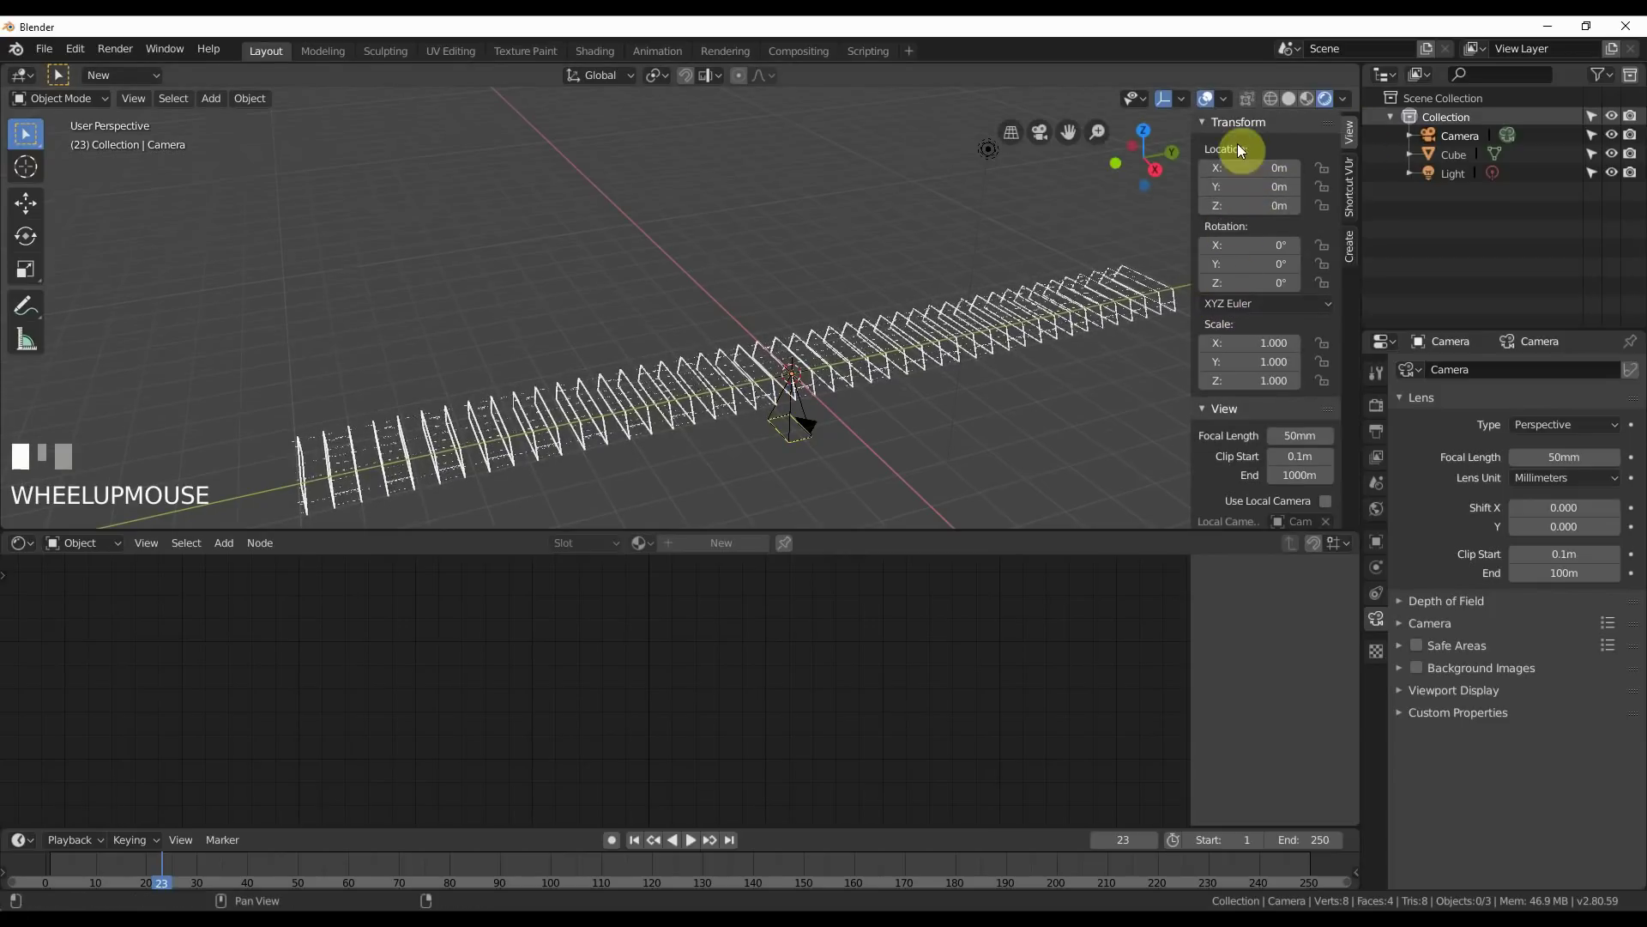
left_click_drag(1239, 249, 1235, 248)
left_click(1225, 248)
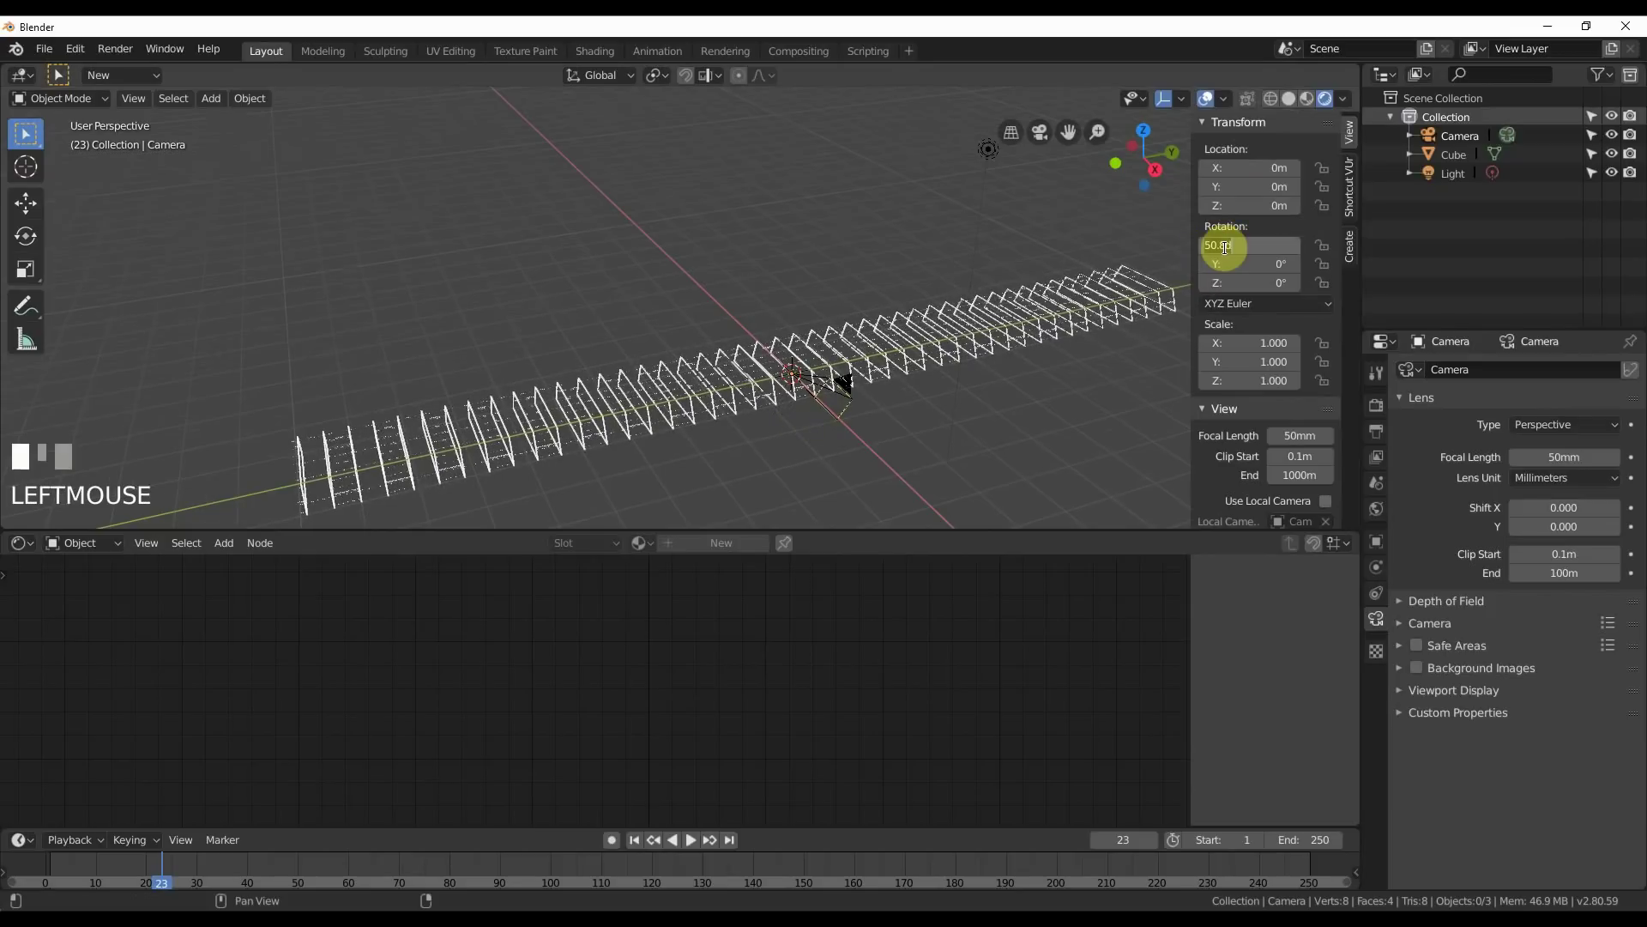
type("90")
key("Return")
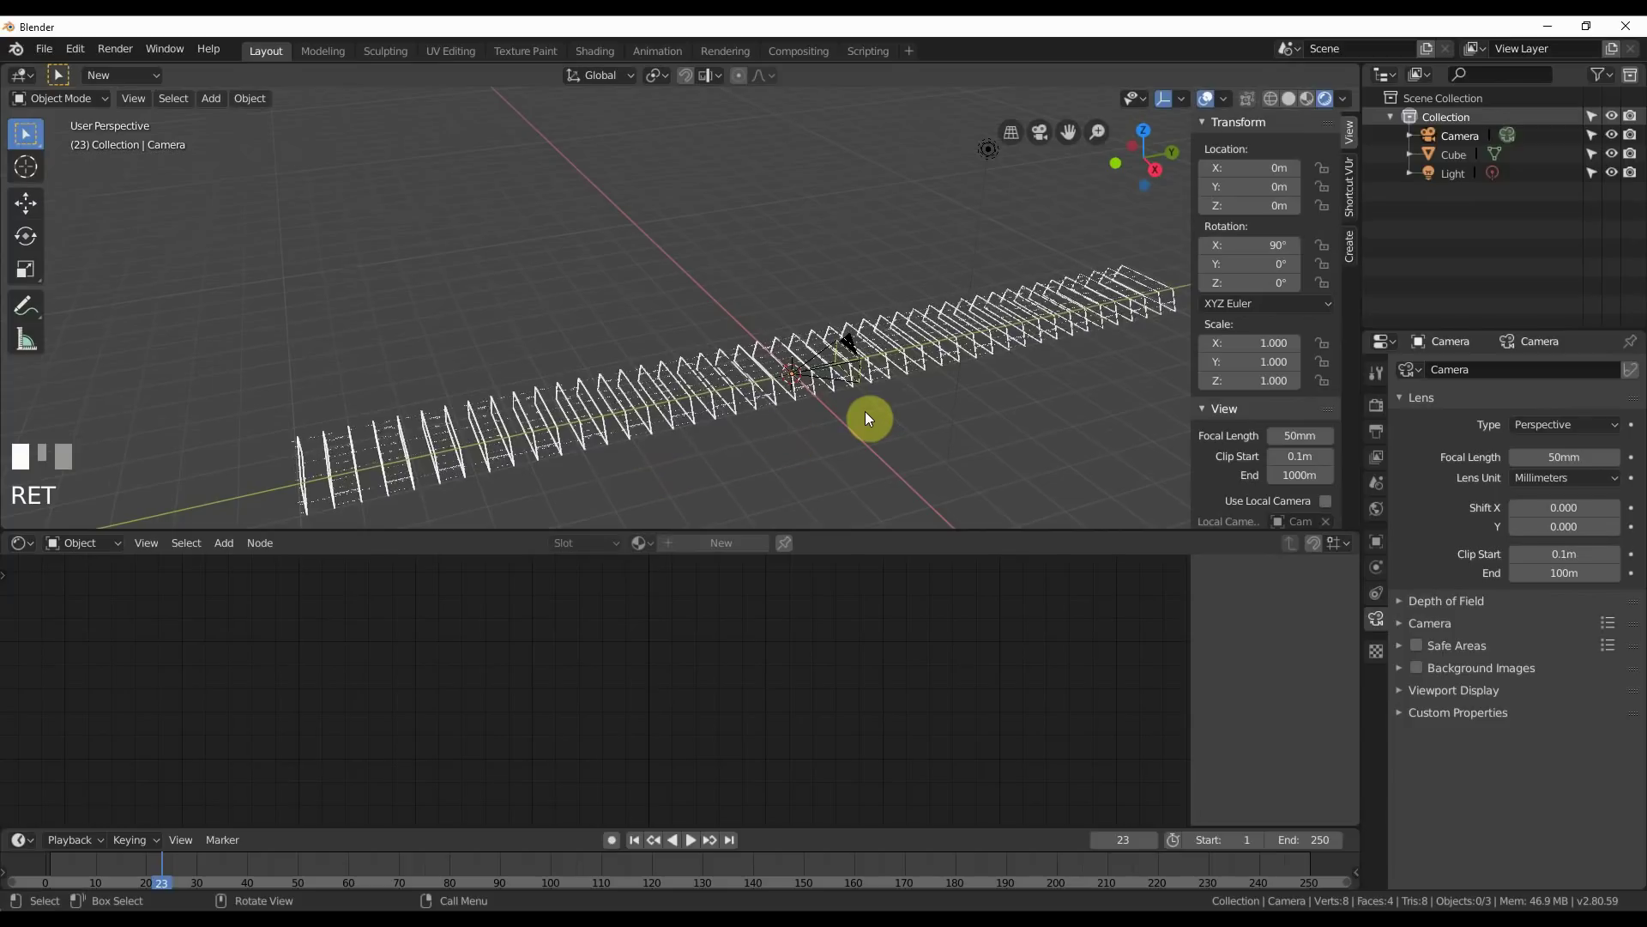
Look through the camera into the lattice tunnel, and return to a perspective view of the whole beam.
key("KP_0")
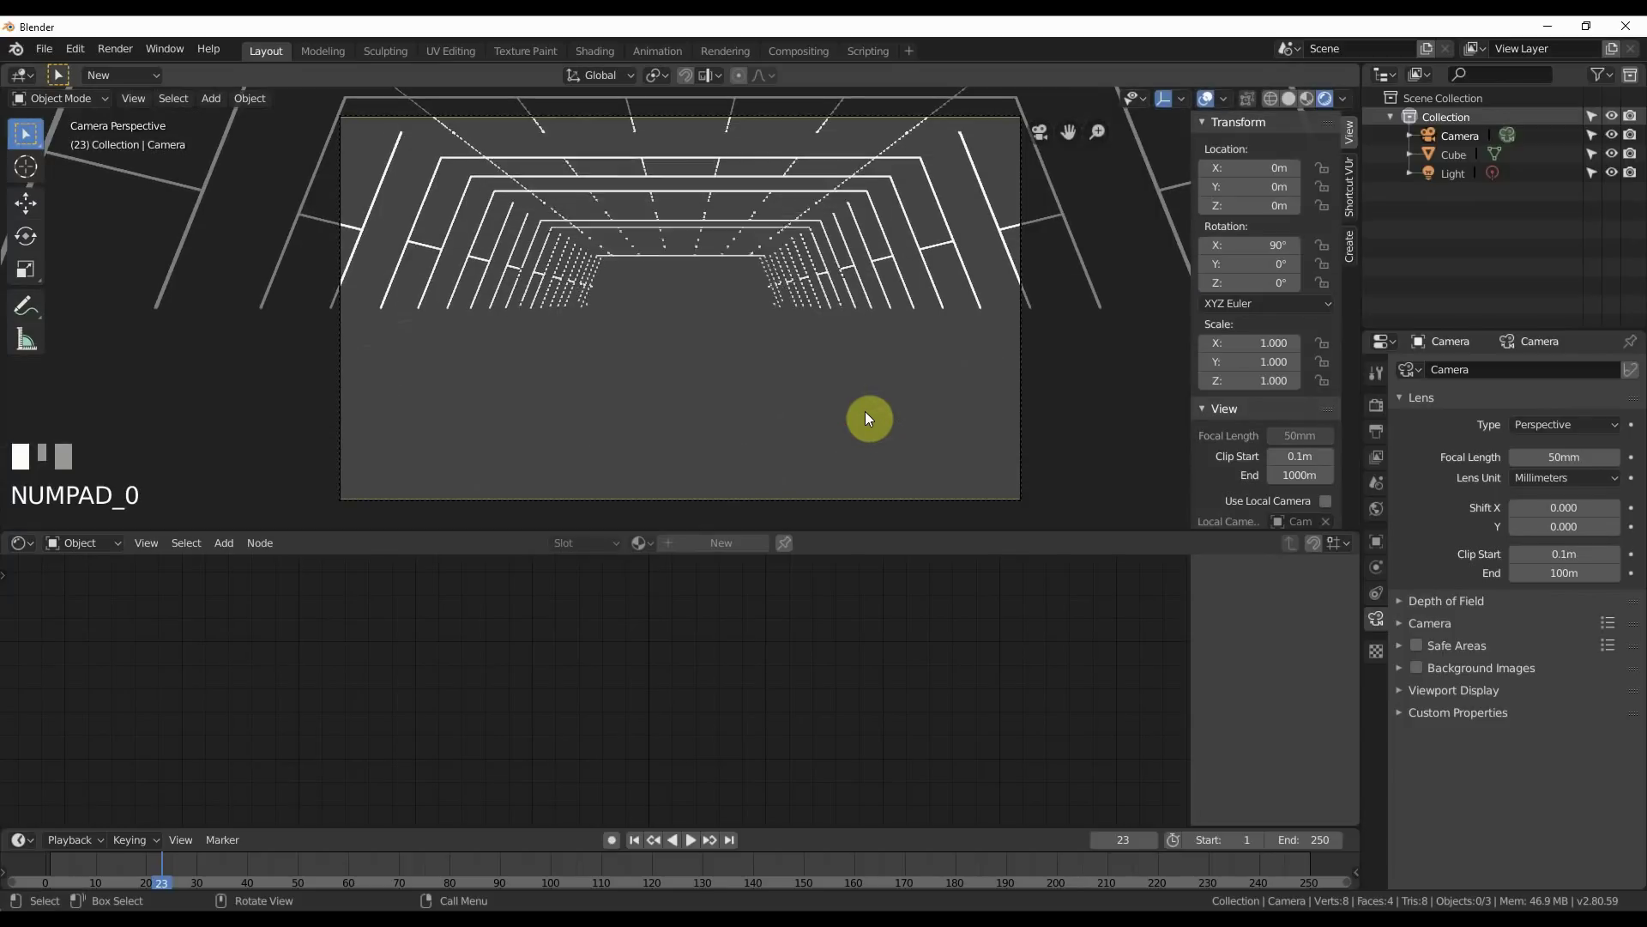
middle_click_drag(856, 301, 851, 320)
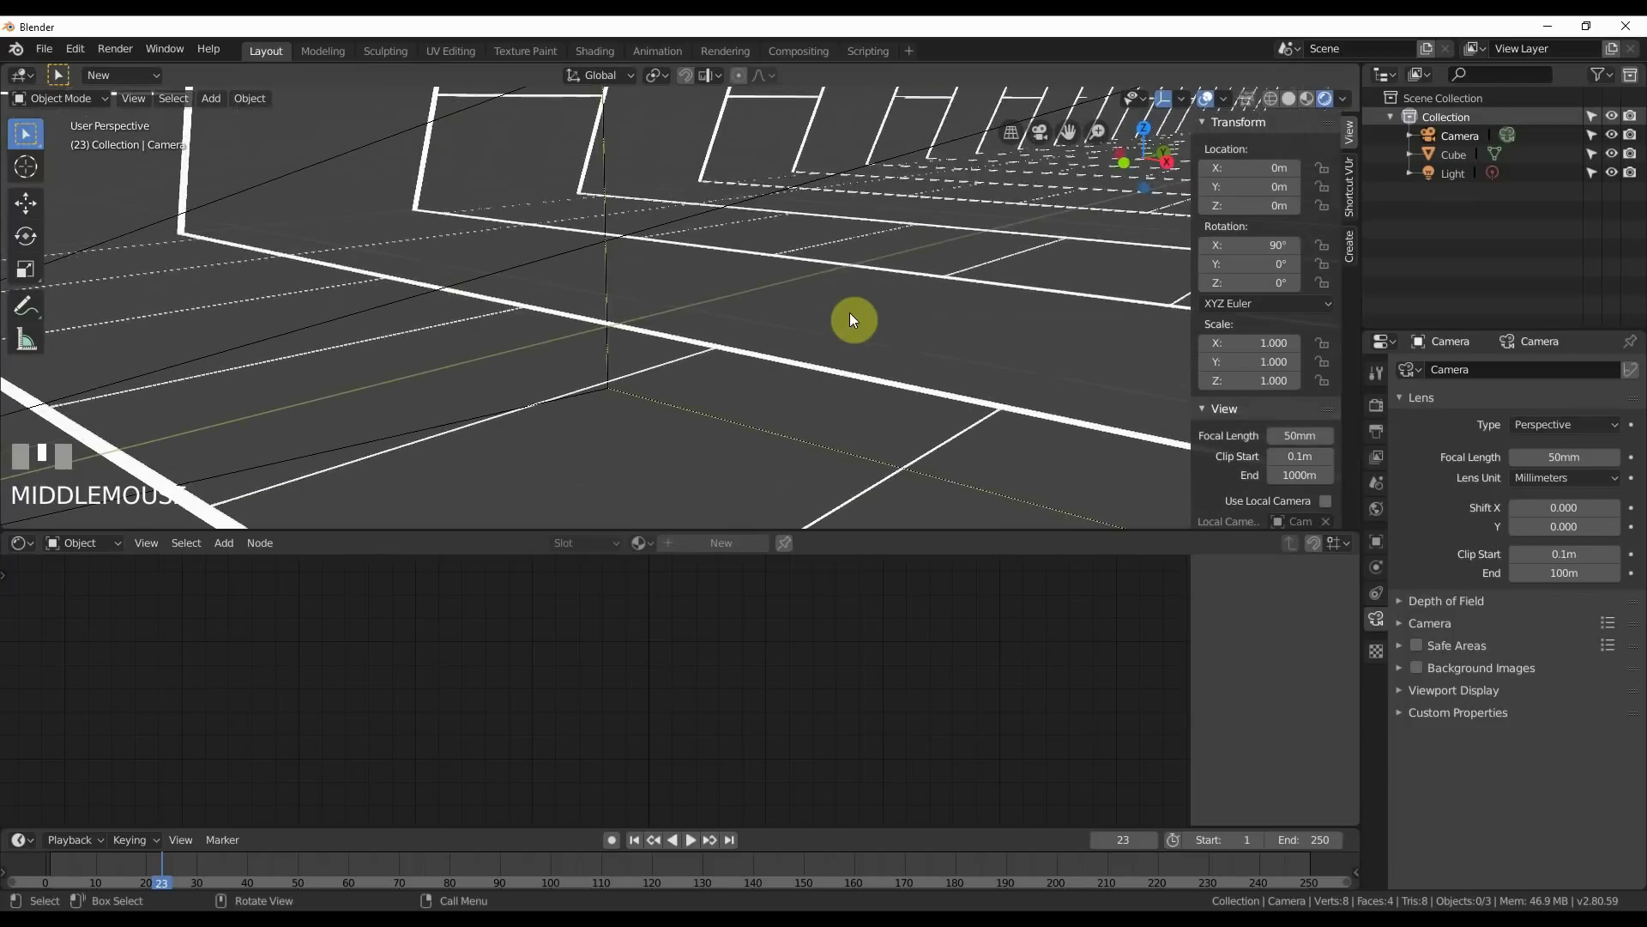
scroll(850, 312, "down", 6)
middle_click_drag(749, 361, 849, 333, "shift")
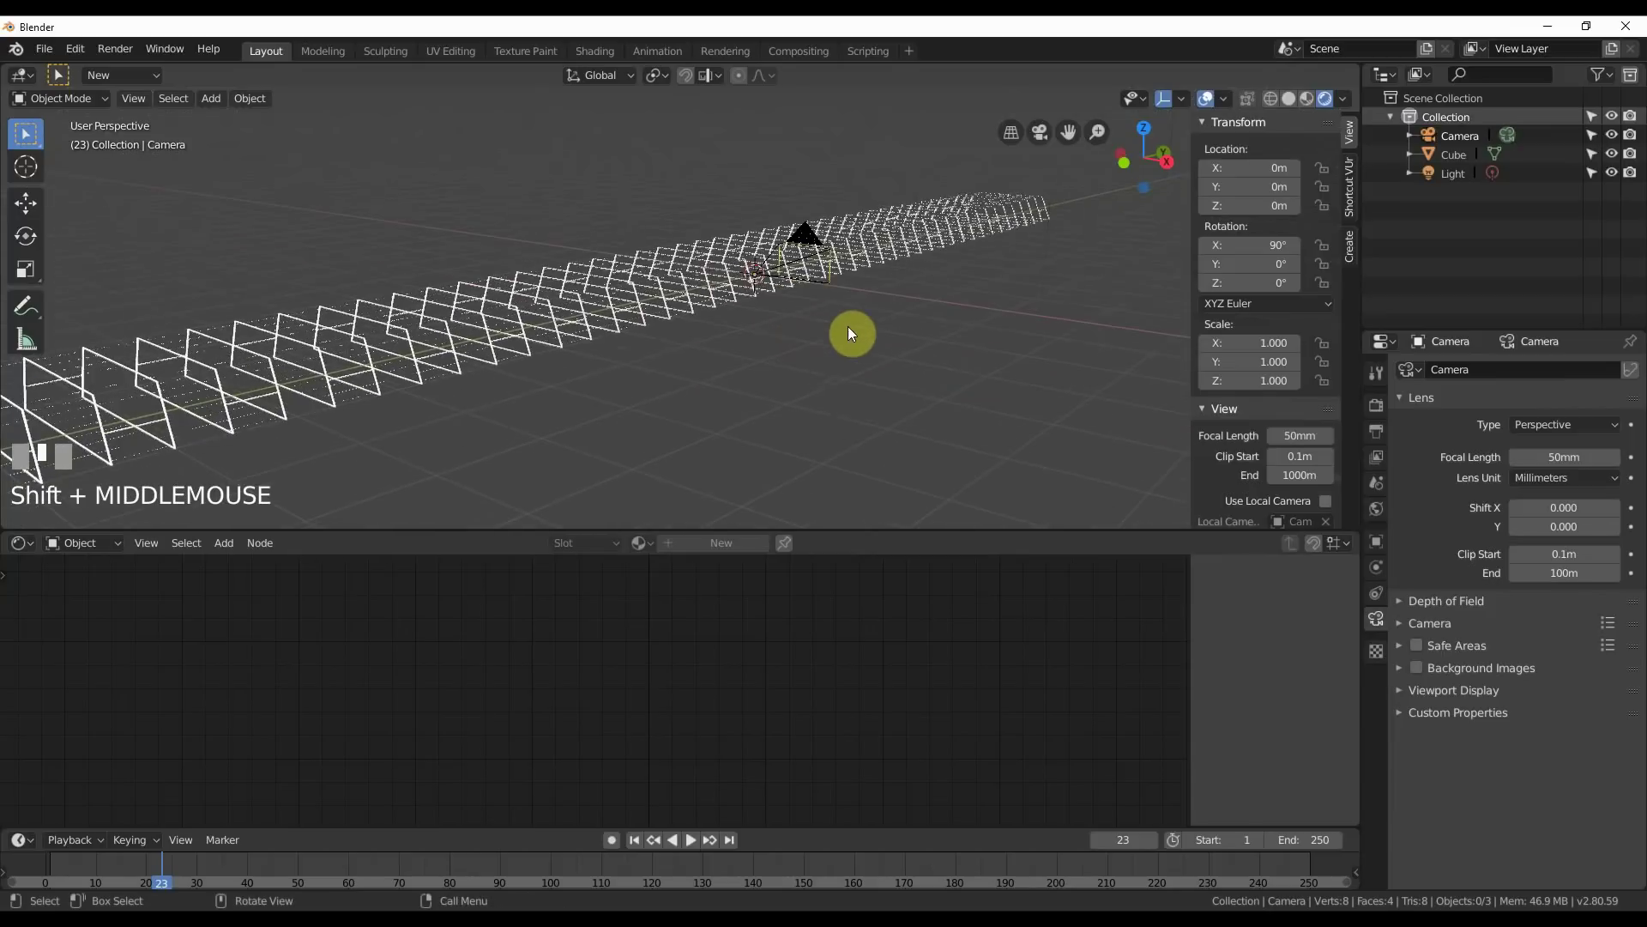
scroll(847, 326, "down", 3)
Activate the Move tool and enlarge the 3D viewport by shrinking the Shader Editor below it.
left_click(31, 204)
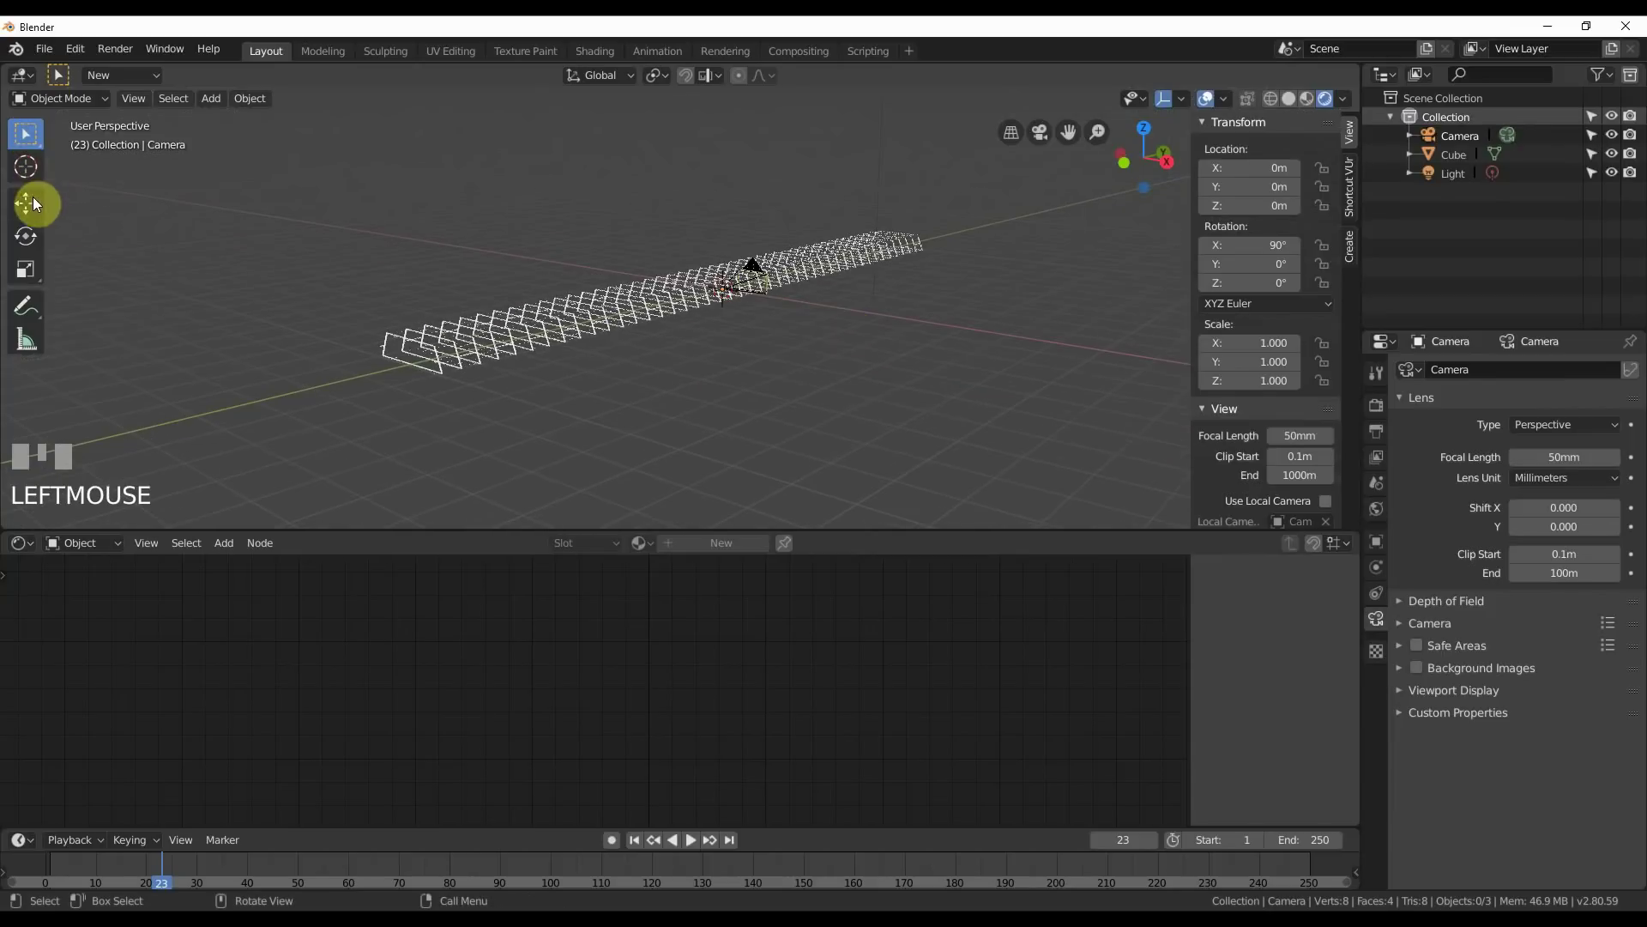
scroll(833, 348, "up", 5)
scroll(834, 348, "down", 3)
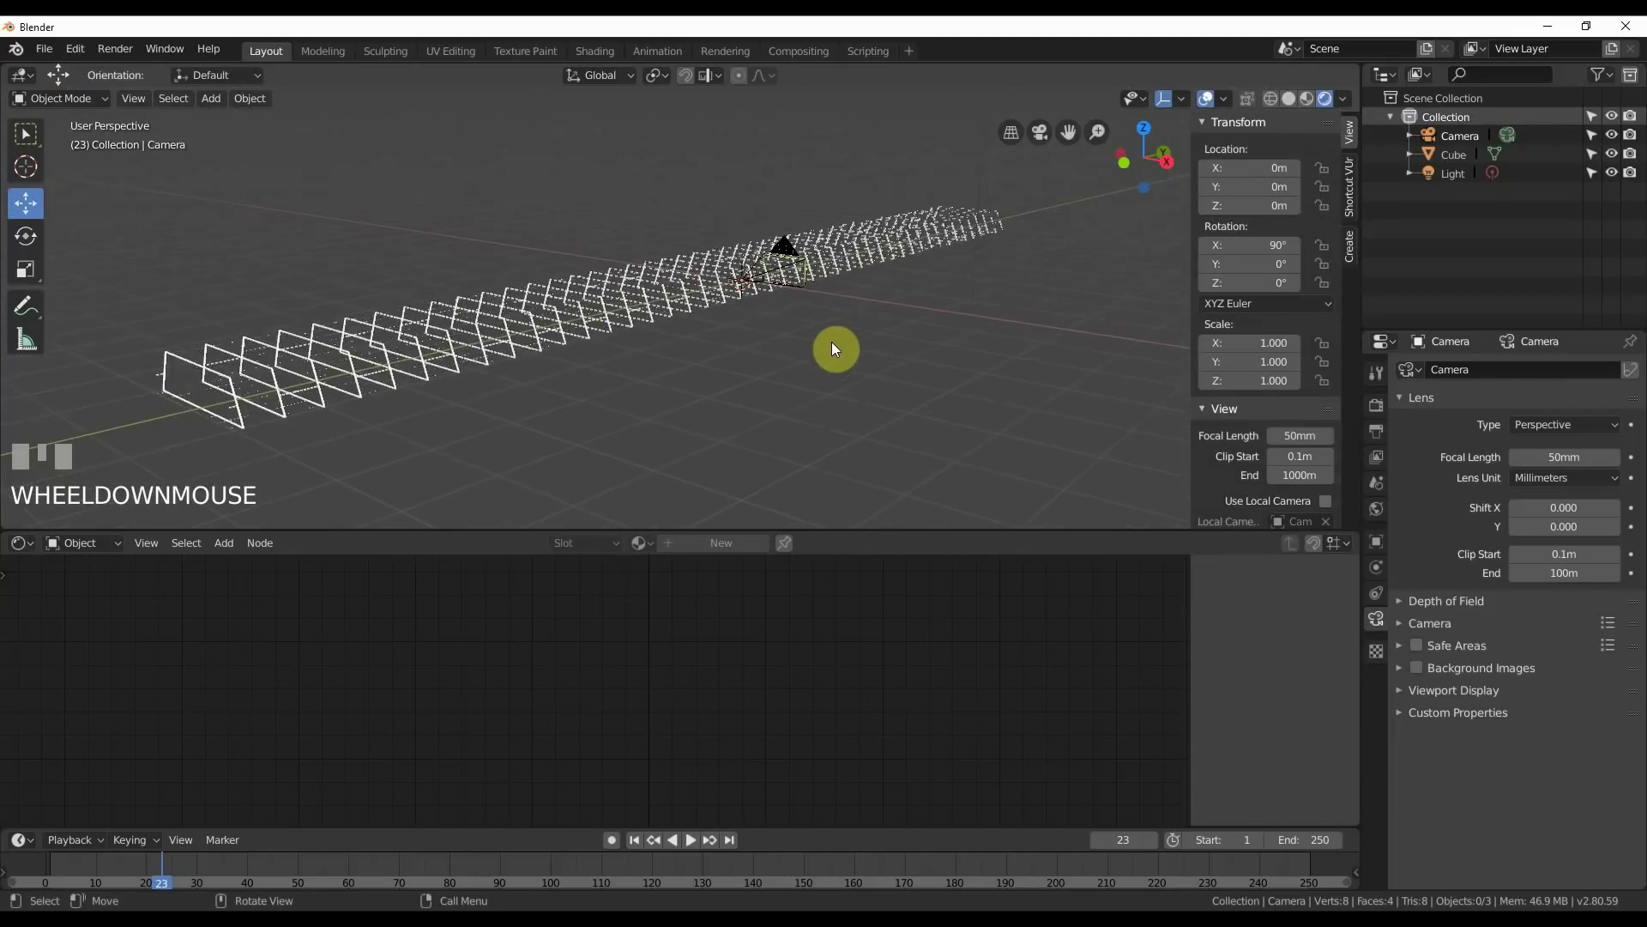
left_click_drag(784, 533, 795, 747)
middle_click_drag(812, 512, 785, 523)
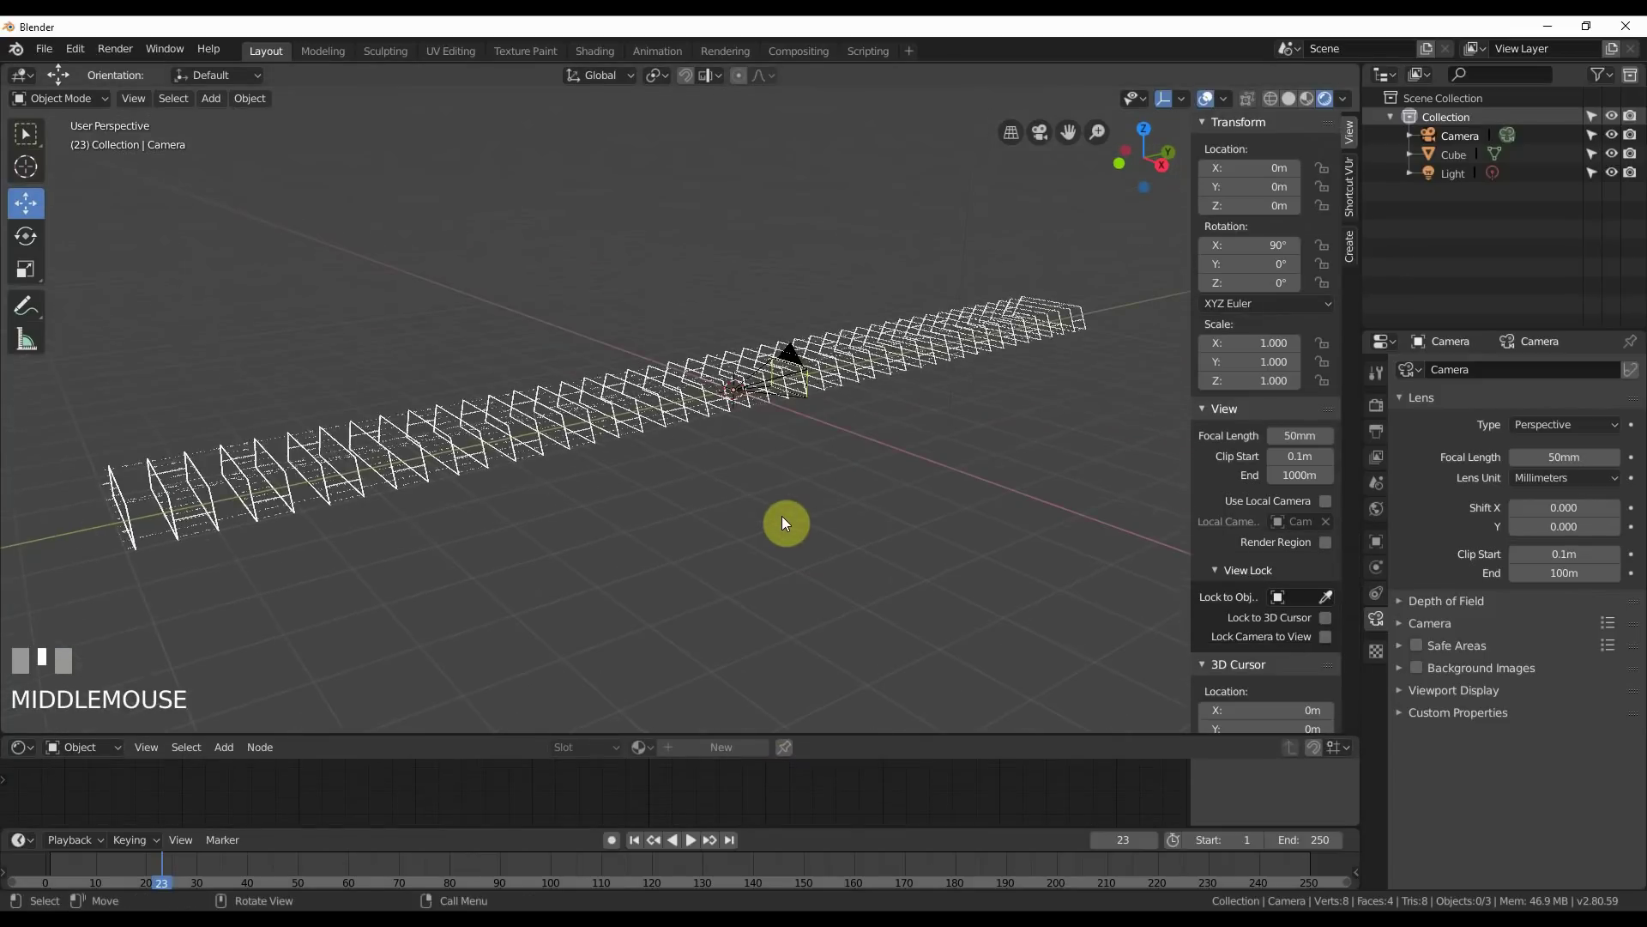
scroll(786, 523, "up", 2)
left_click(781, 517)
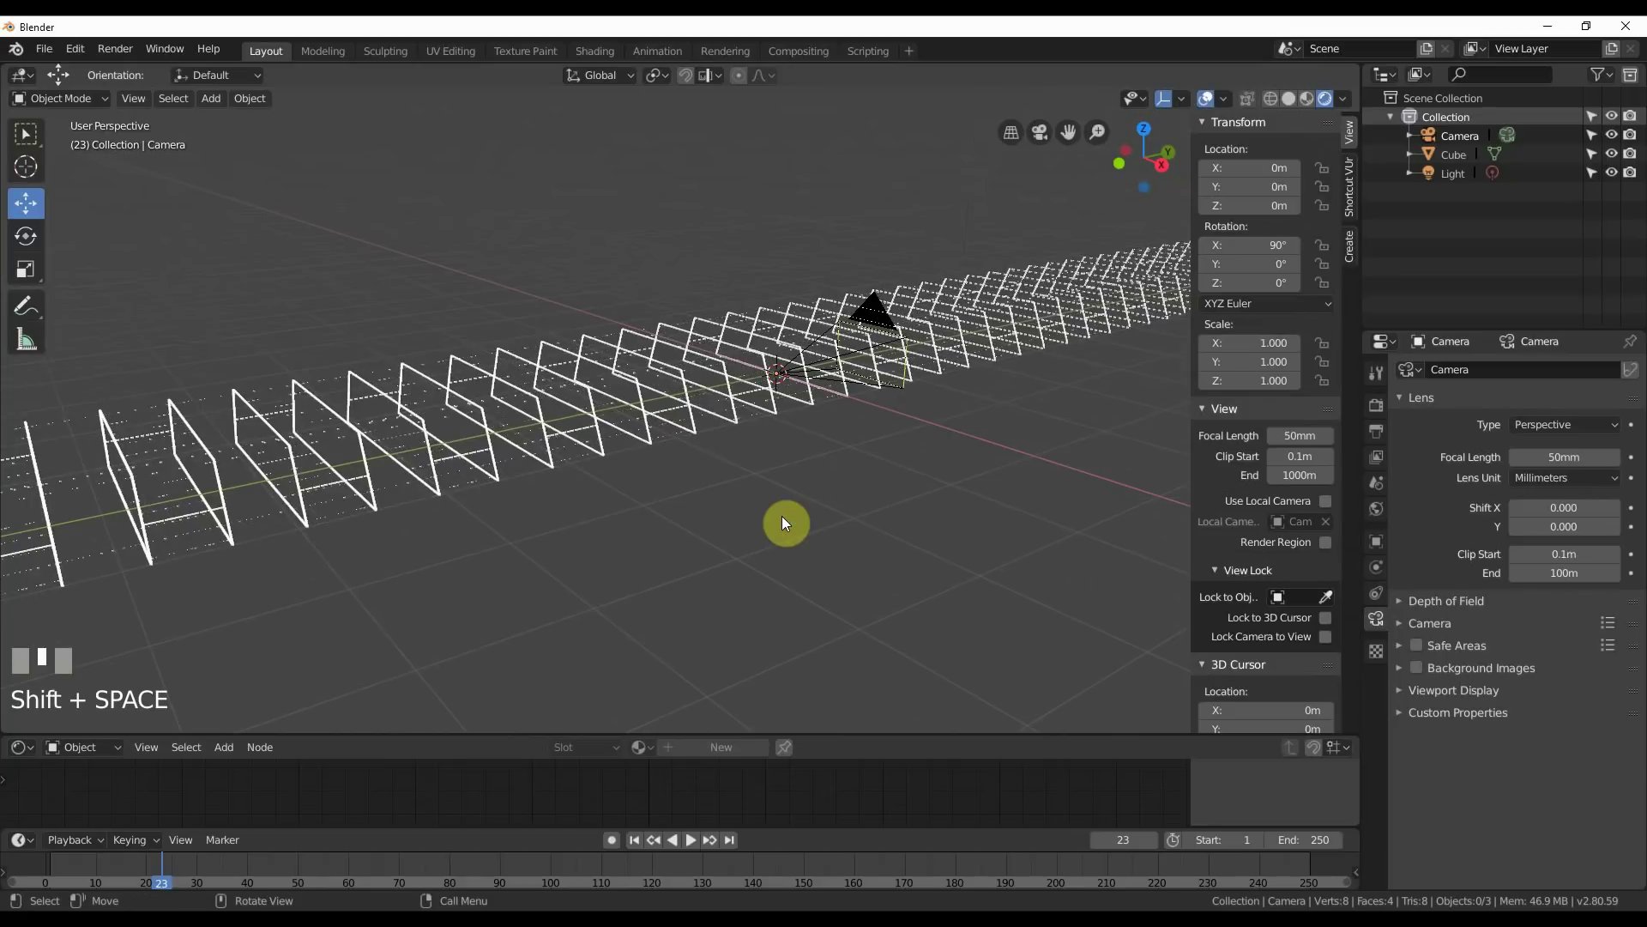
Position the camera just outside the tunnel's near end at Y location -10.47 m and Z location 0.11 m, checking the framing through the camera.
left_click_drag(798, 497, 500, 583)
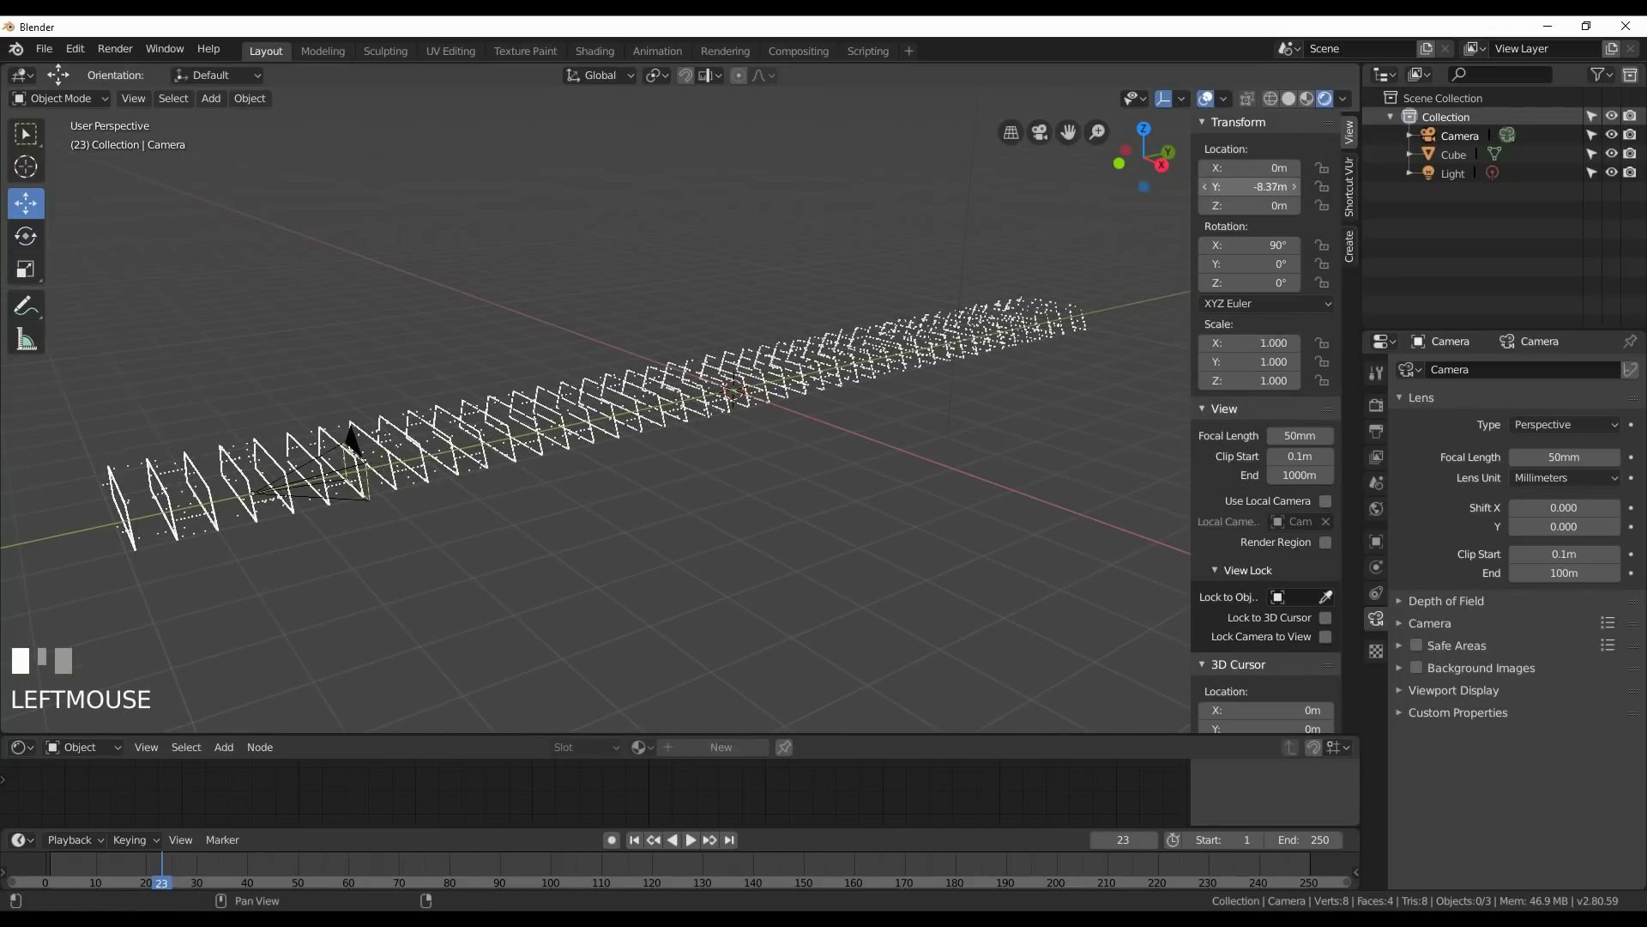
mouse_move(1250, 187)
left_mouse_down()
mouse_move(1215, 187)
mouse_move(1268, 205)
left_mouse_up()
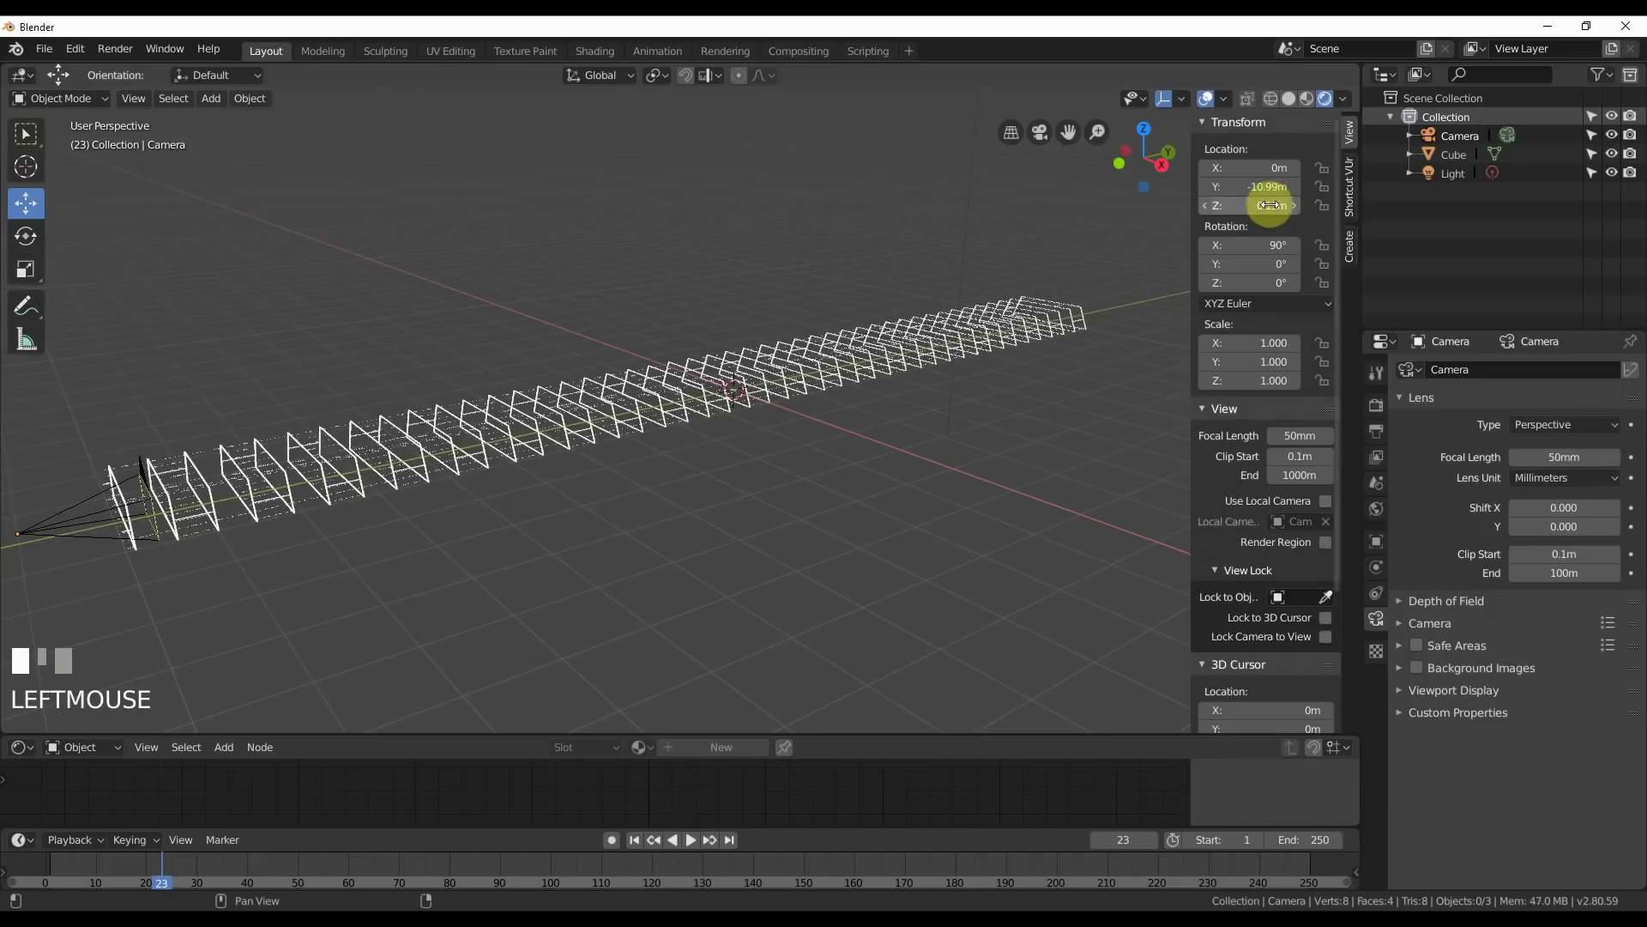
key("KP_0")
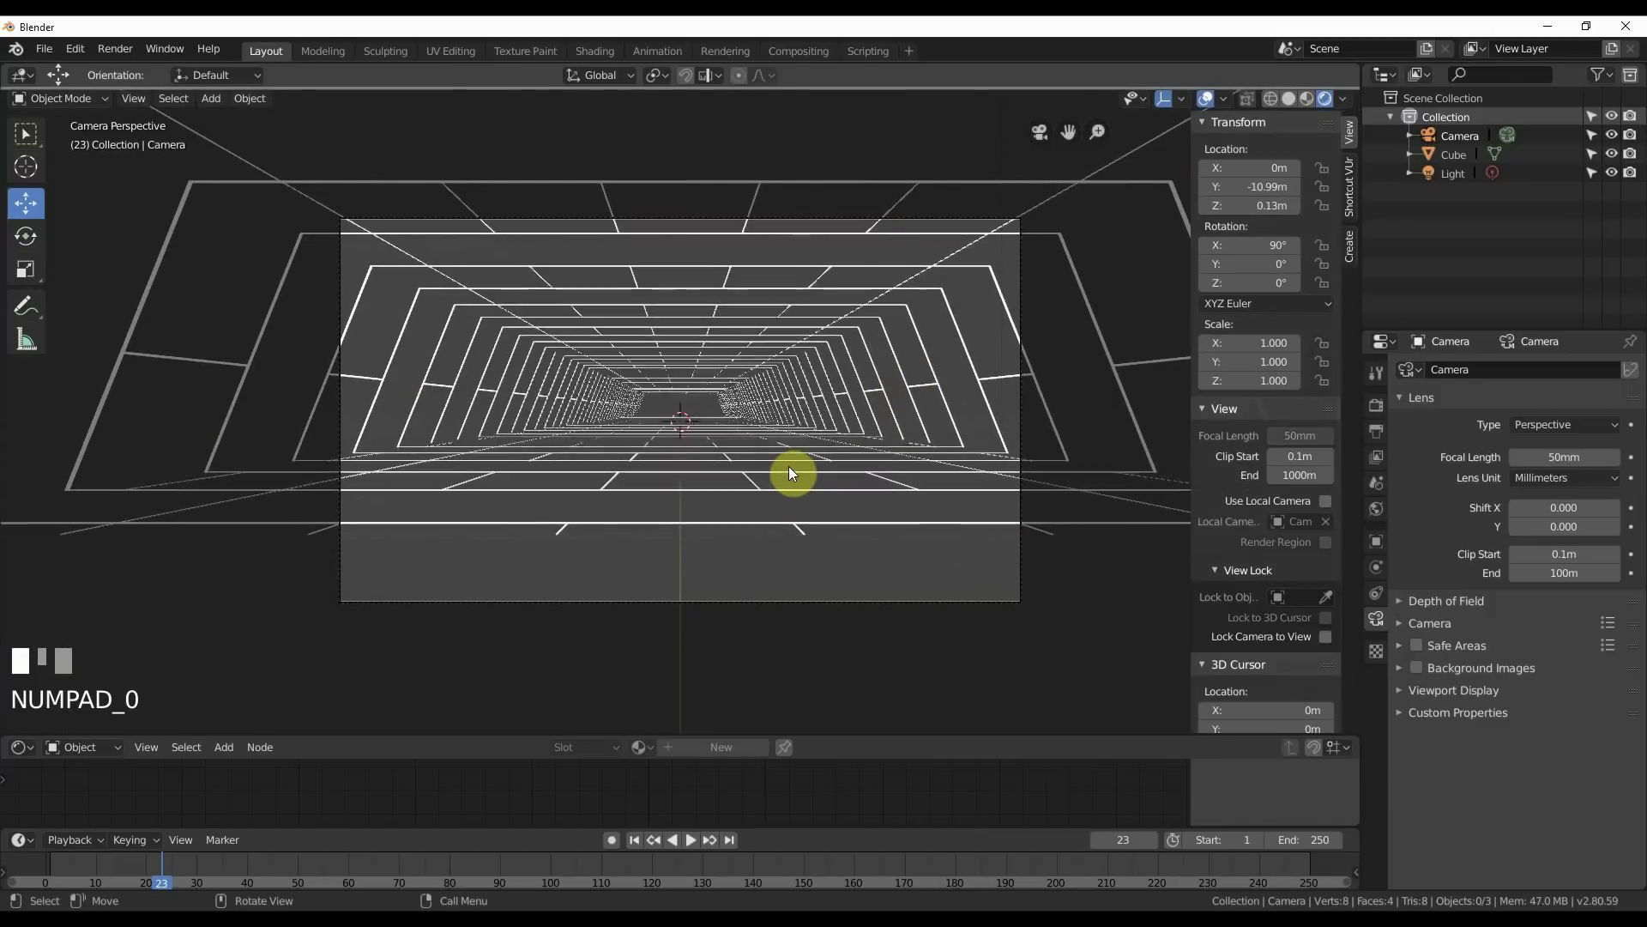
left_click(1257, 206)
left_click_drag(1257, 206, 1302, 186)
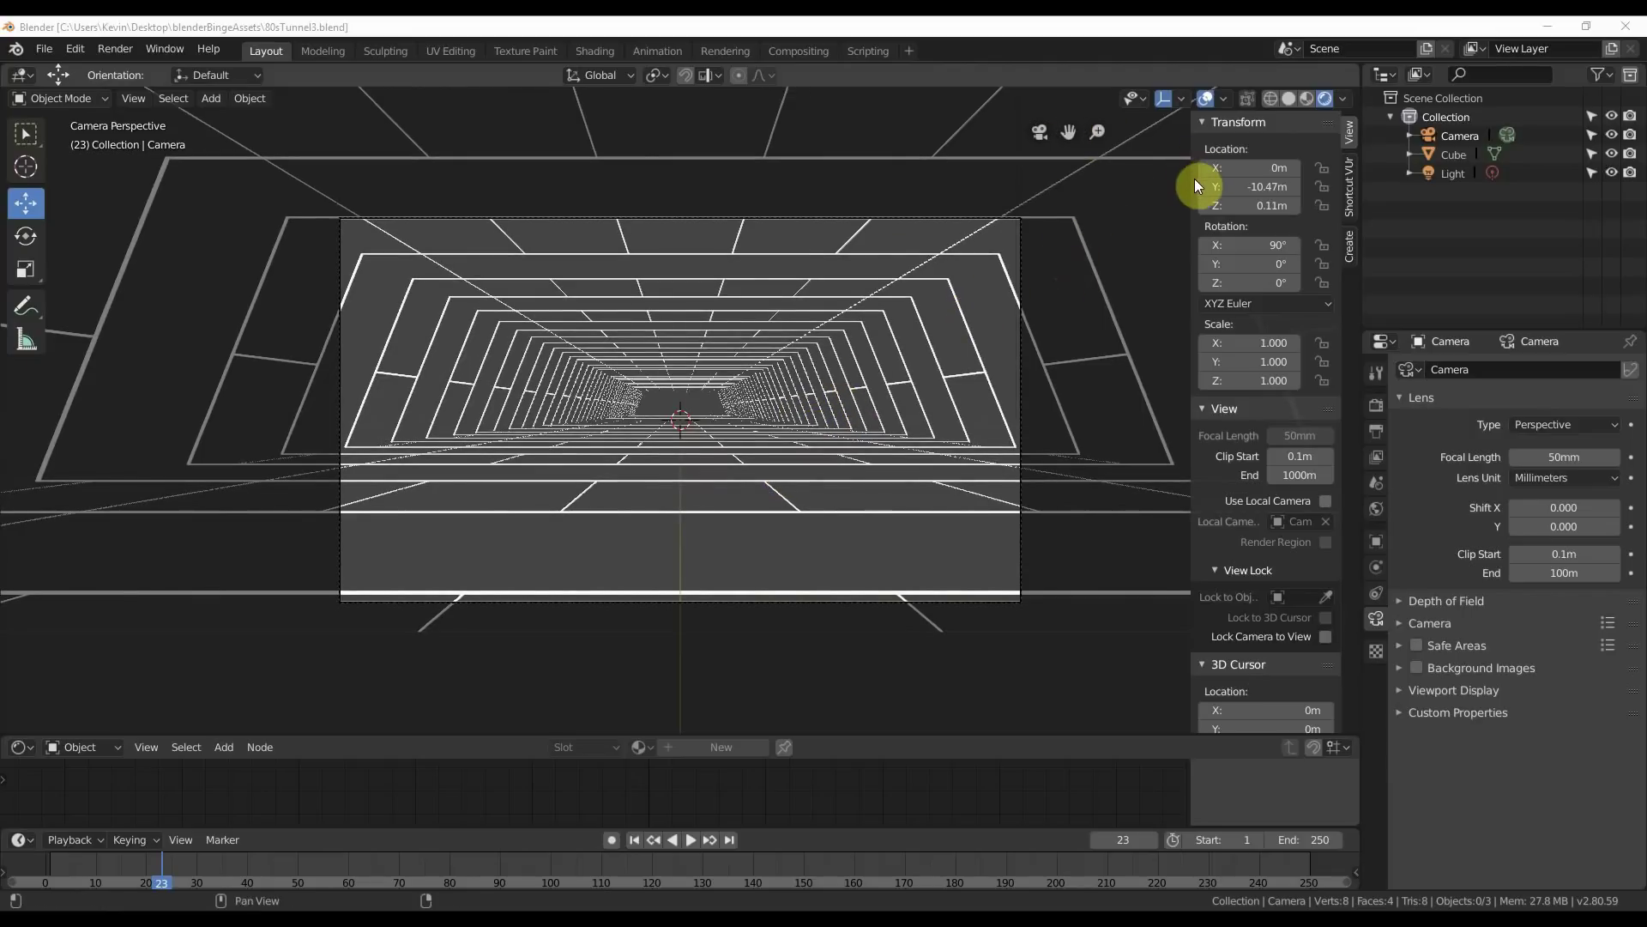
Frame the tunnel's near end from above, enlarge the Shader Editor, and select the tunnel to show its material nodes.
middle_click_drag(1042, 252, 918, 354)
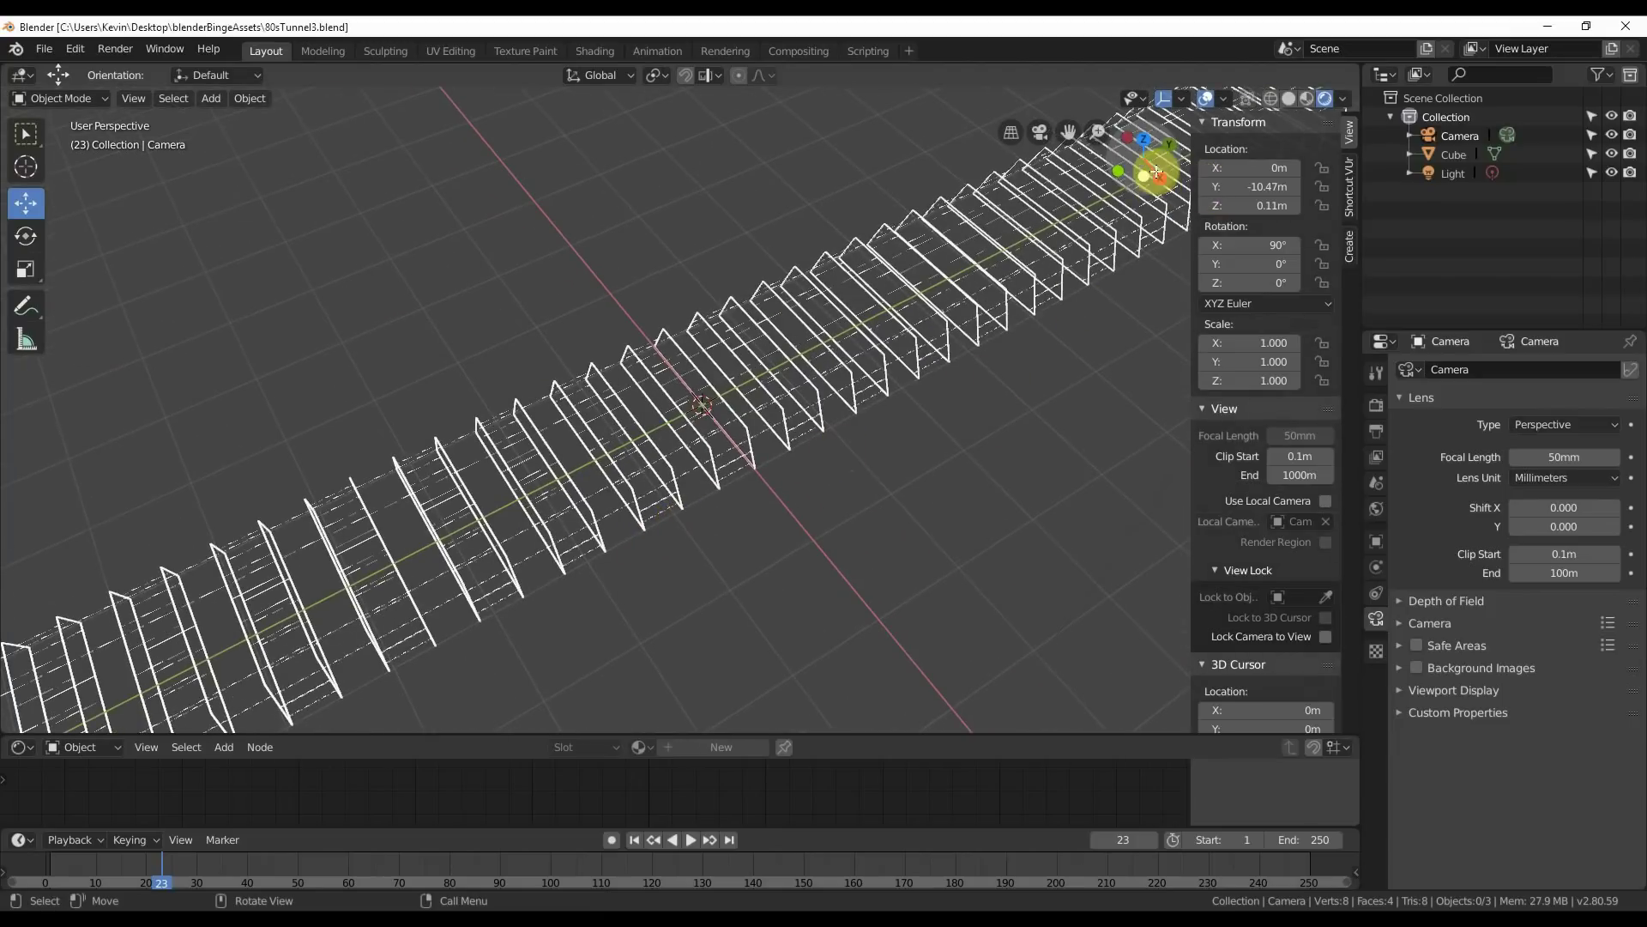
left_click(1147, 143)
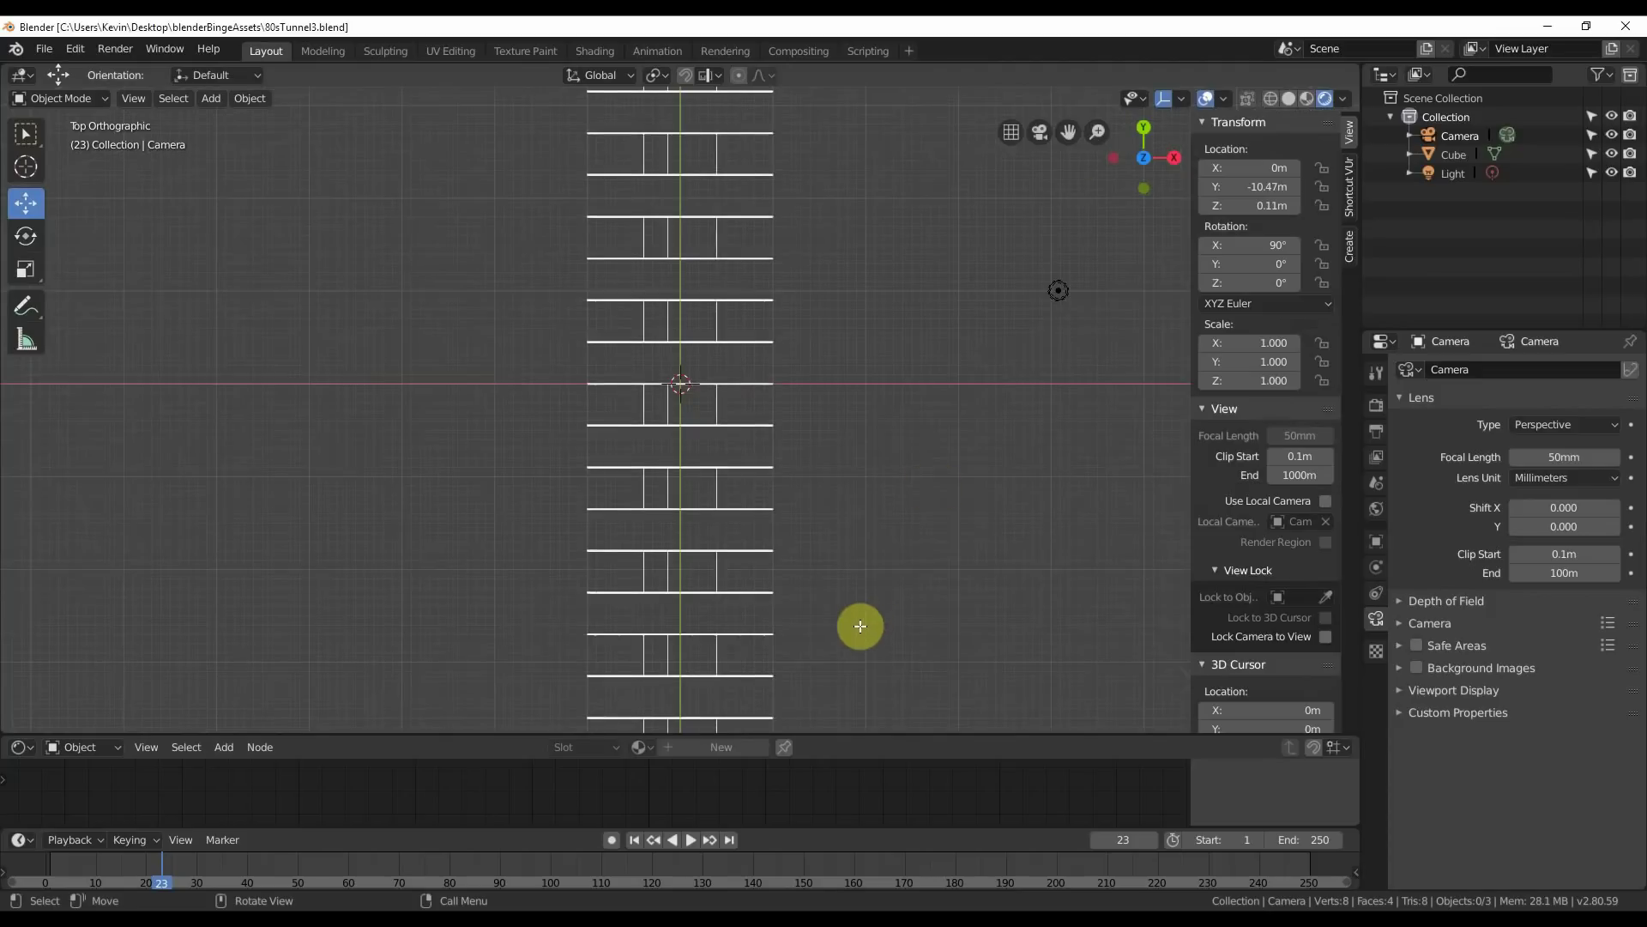
middle_click_drag(872, 648, 856, 400, "shift")
scroll(849, 495, "up", 7)
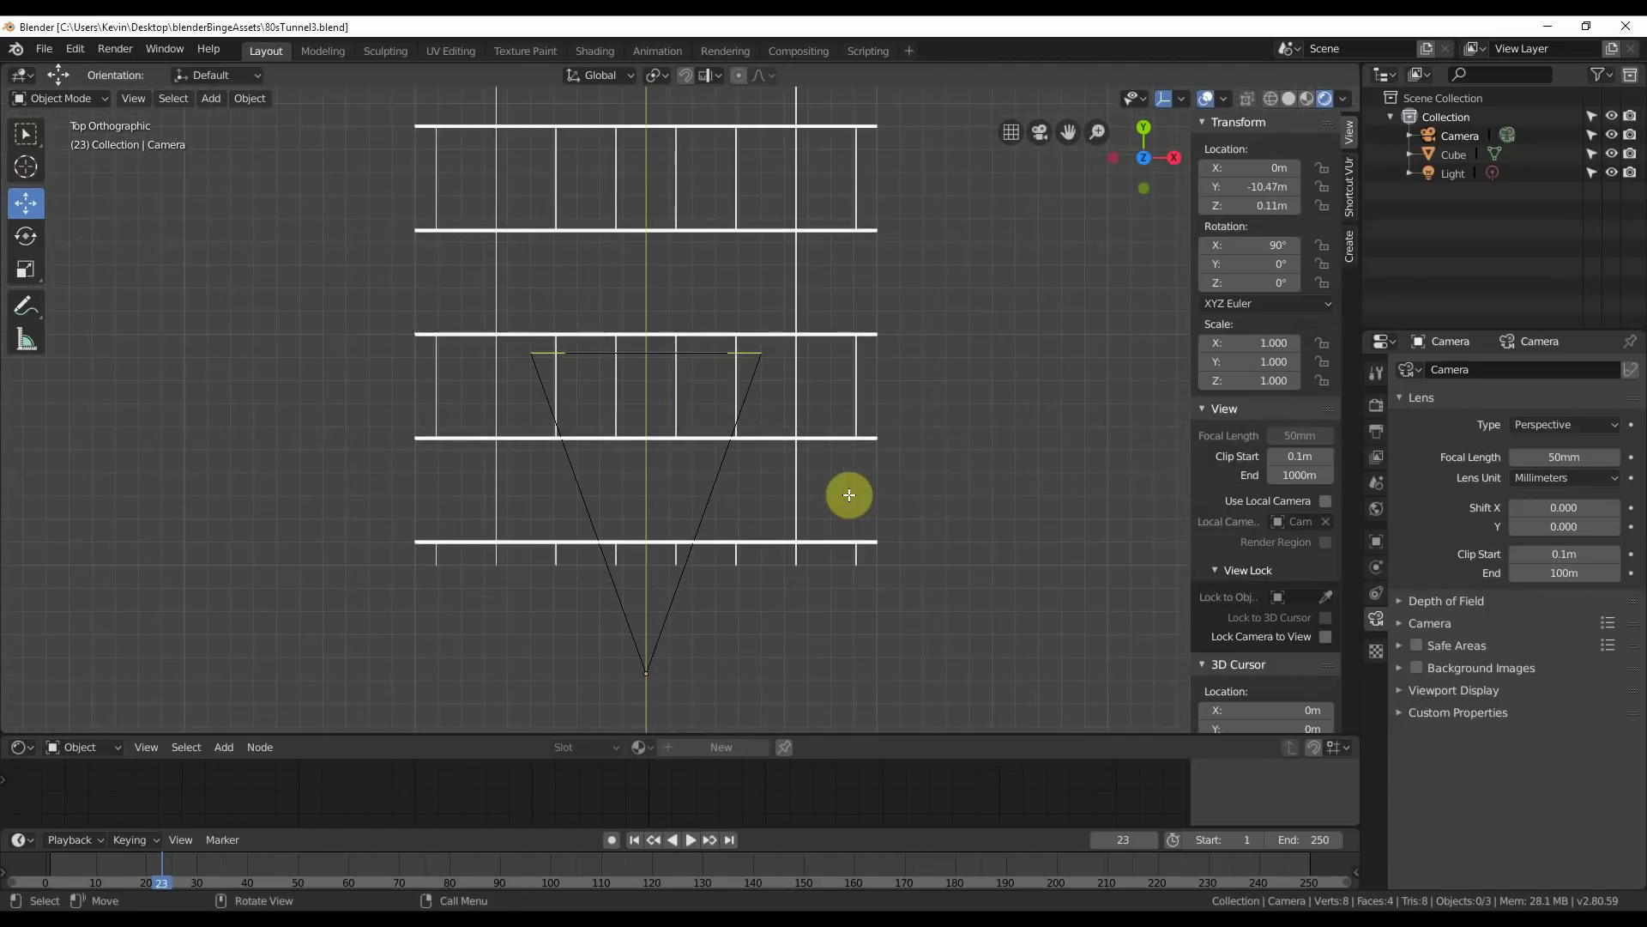
scroll(850, 495, "up", 1)
middle_click_drag(856, 559, 680, 486, "shift")
scroll(680, 486, "up", 3)
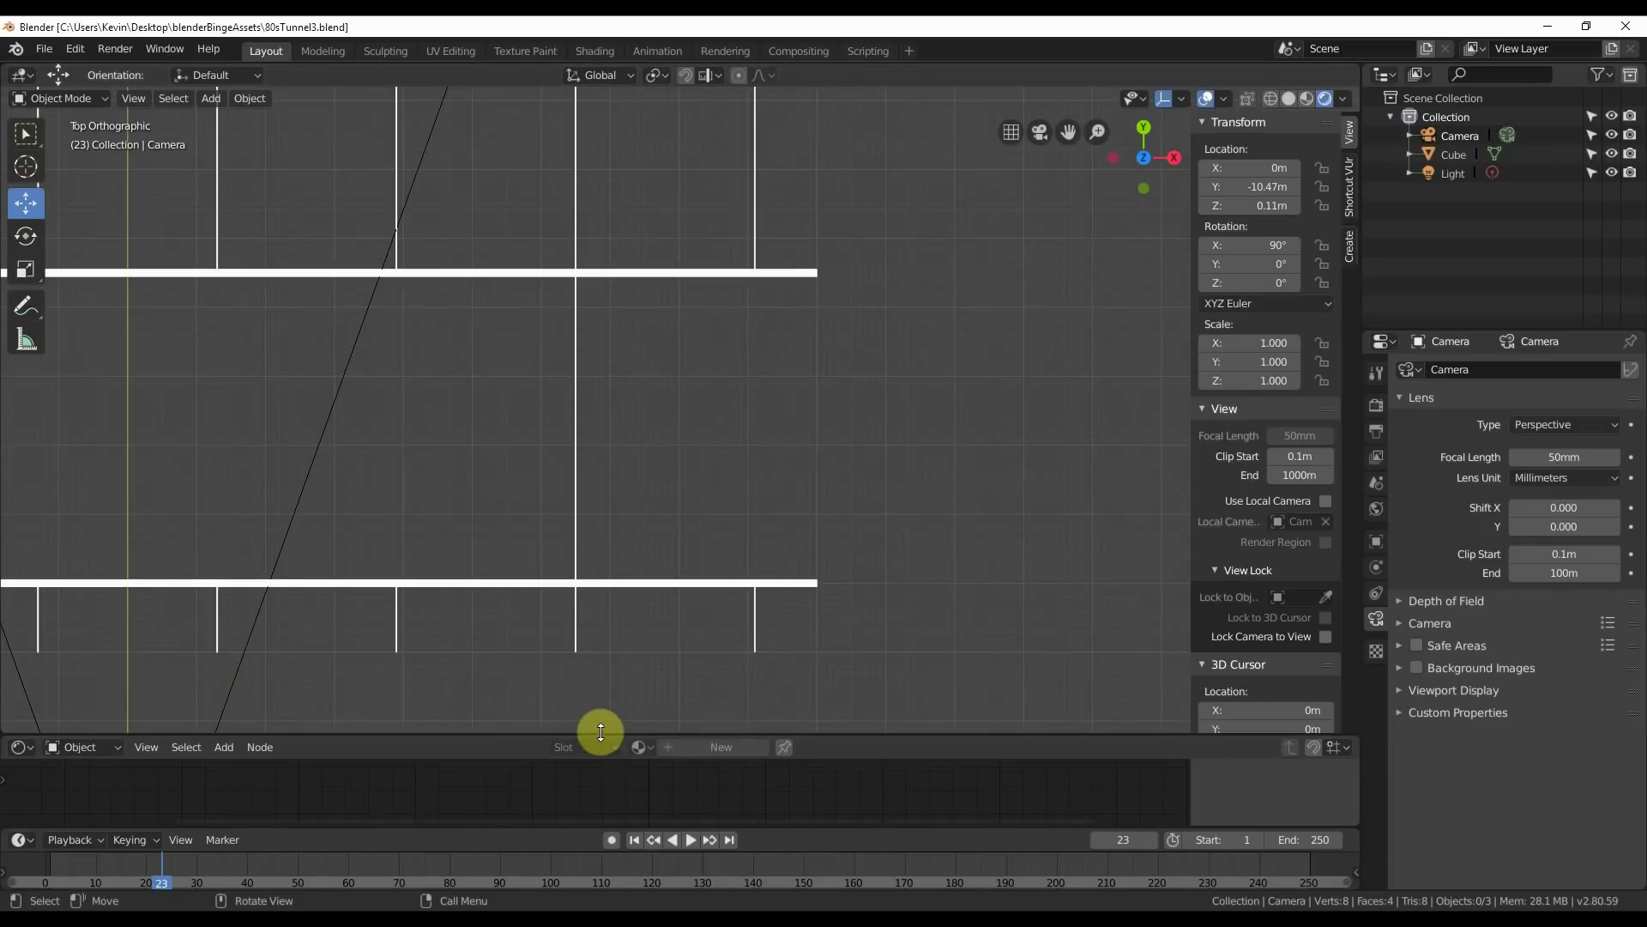
left_click_drag(601, 734, 629, 573)
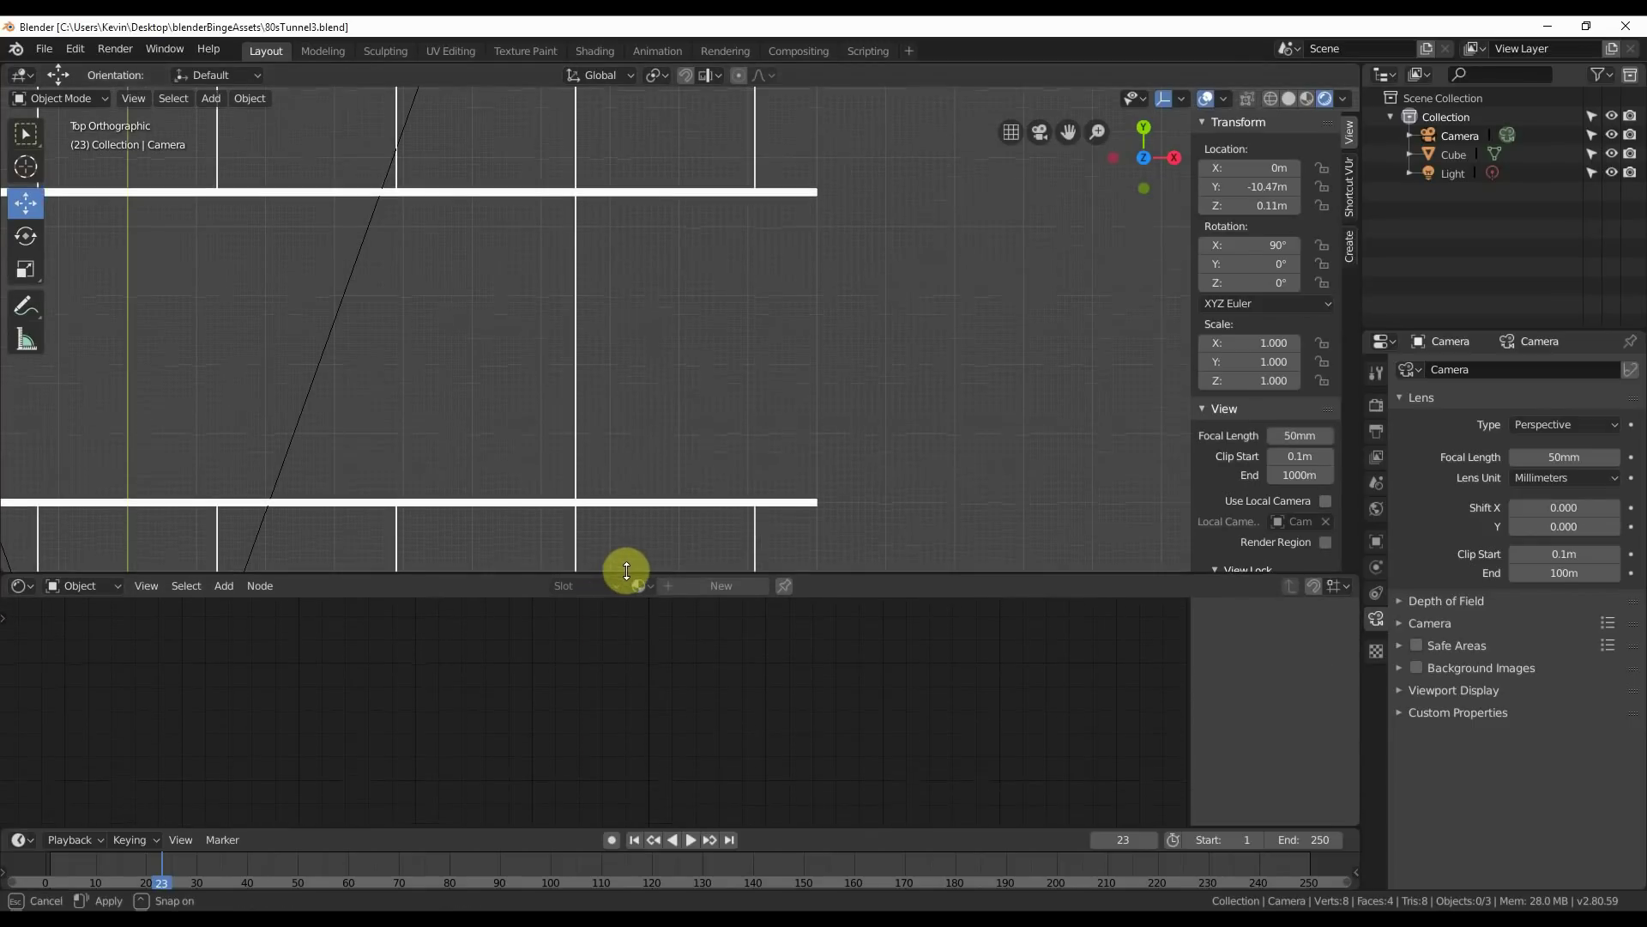
middle_click_drag(785, 536, 788, 419, "shift")
left_click(713, 390)
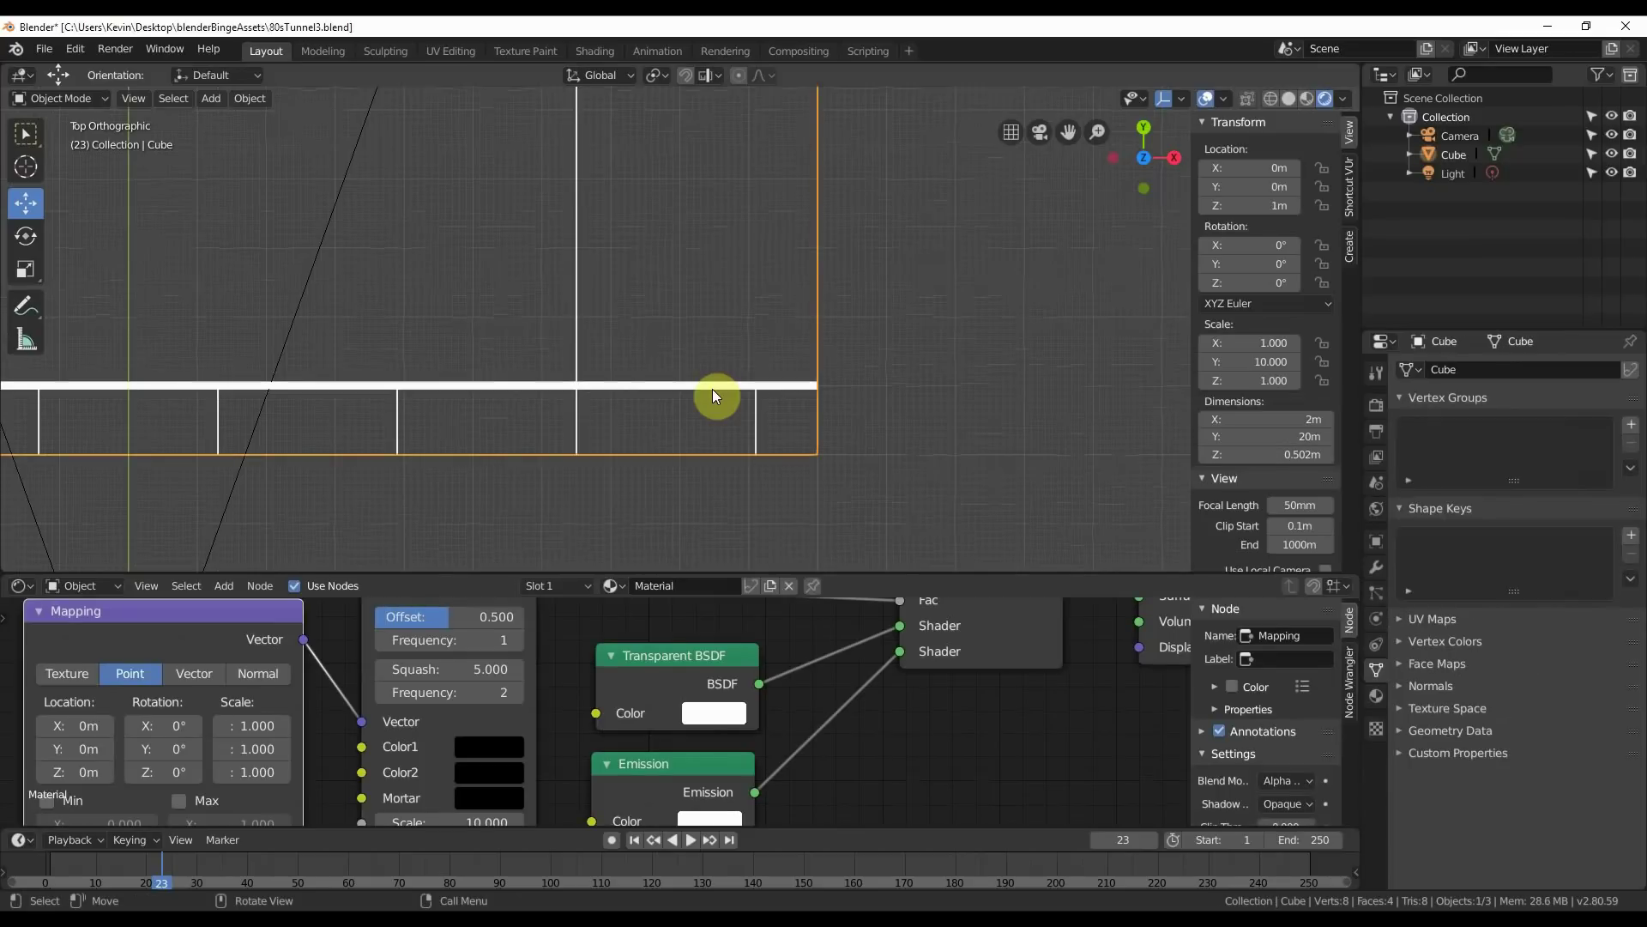
Try shifting the lattice along the tunnel with the Mapping node's Y location, and reset it to 0 m.
middle_click_drag(335, 736, 812, 712)
left_click_drag(561, 748, 476, 748)
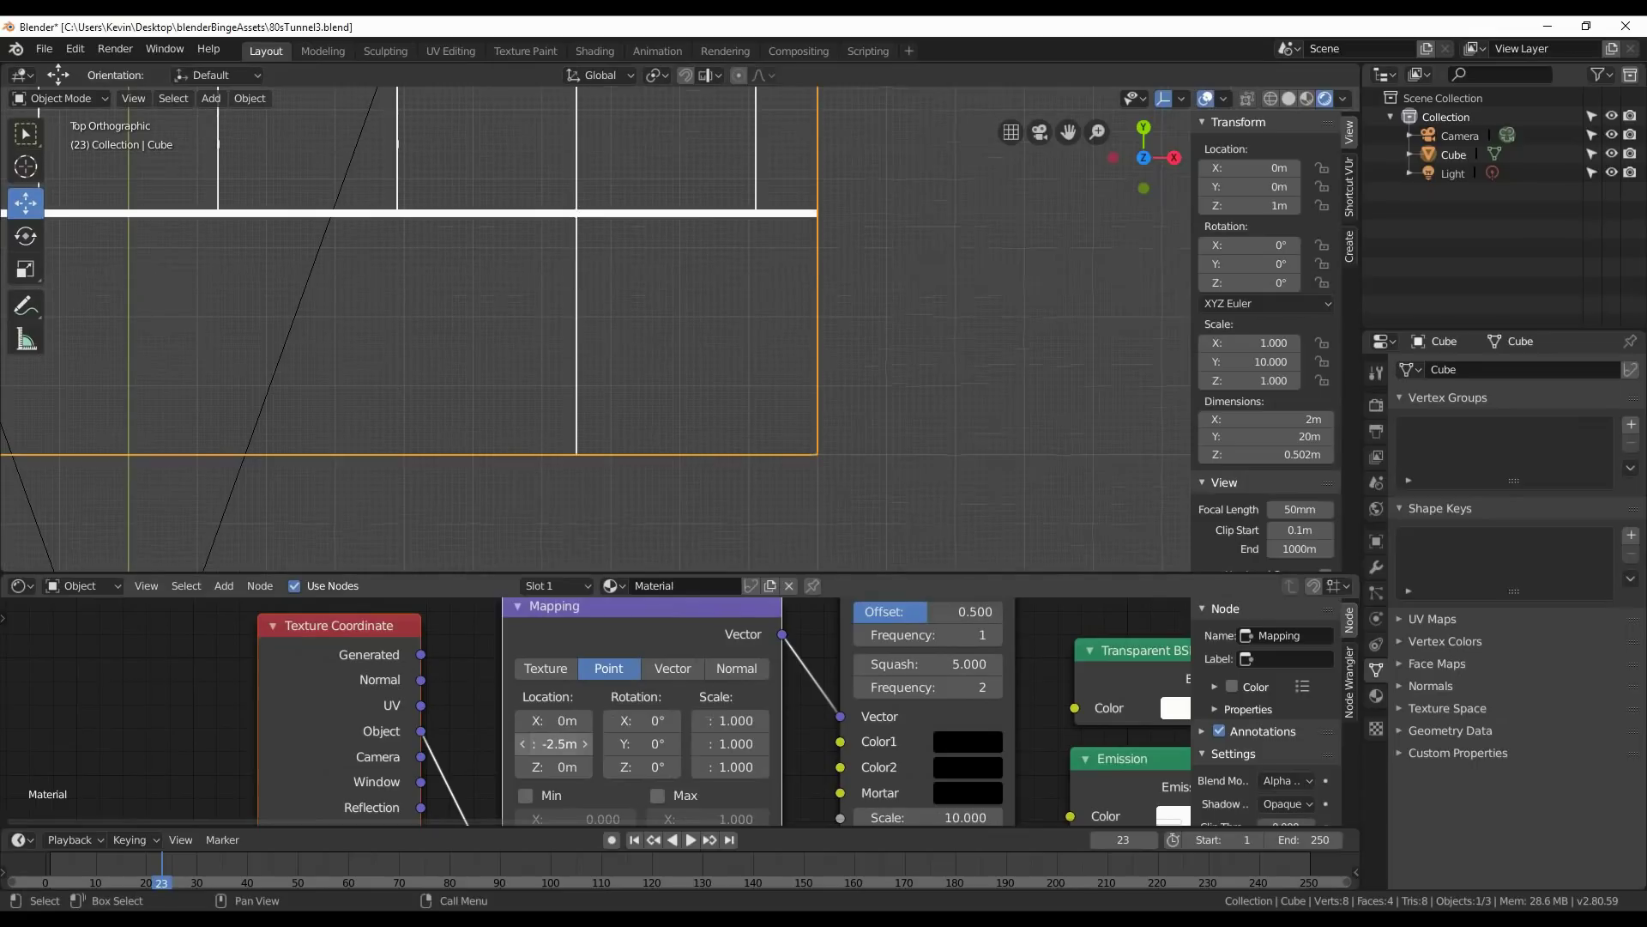
type("0")
key("Return")
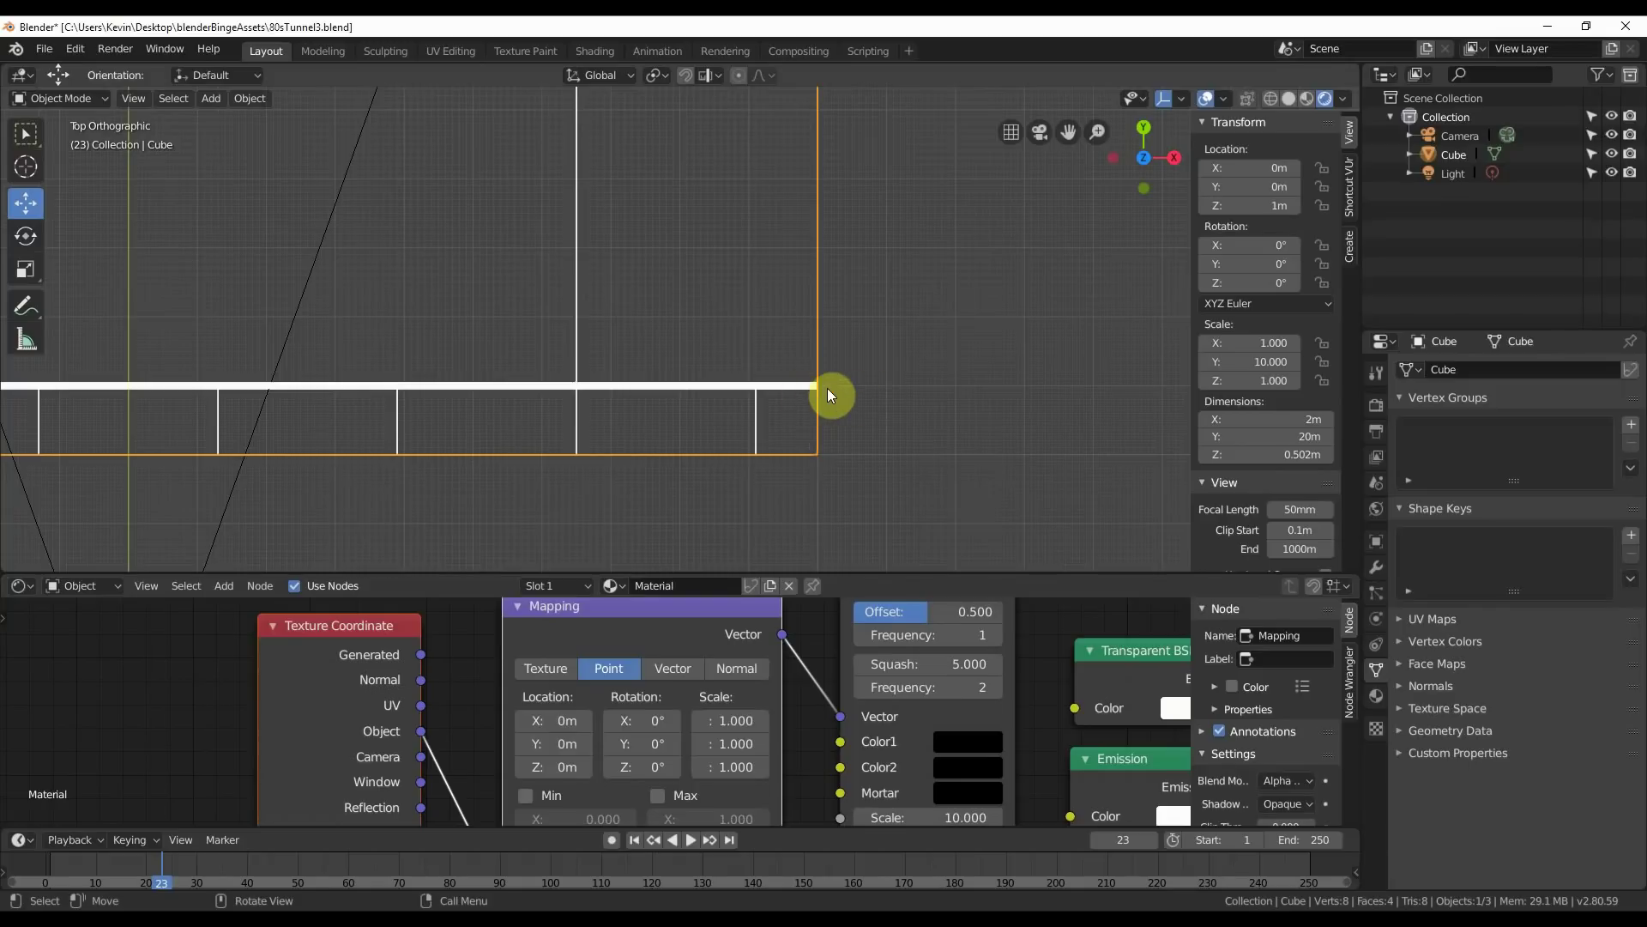
Insert a single keyframe for the Mapping node's Y location of 0 m at frame 1.
left_click(53, 875)
key("space")
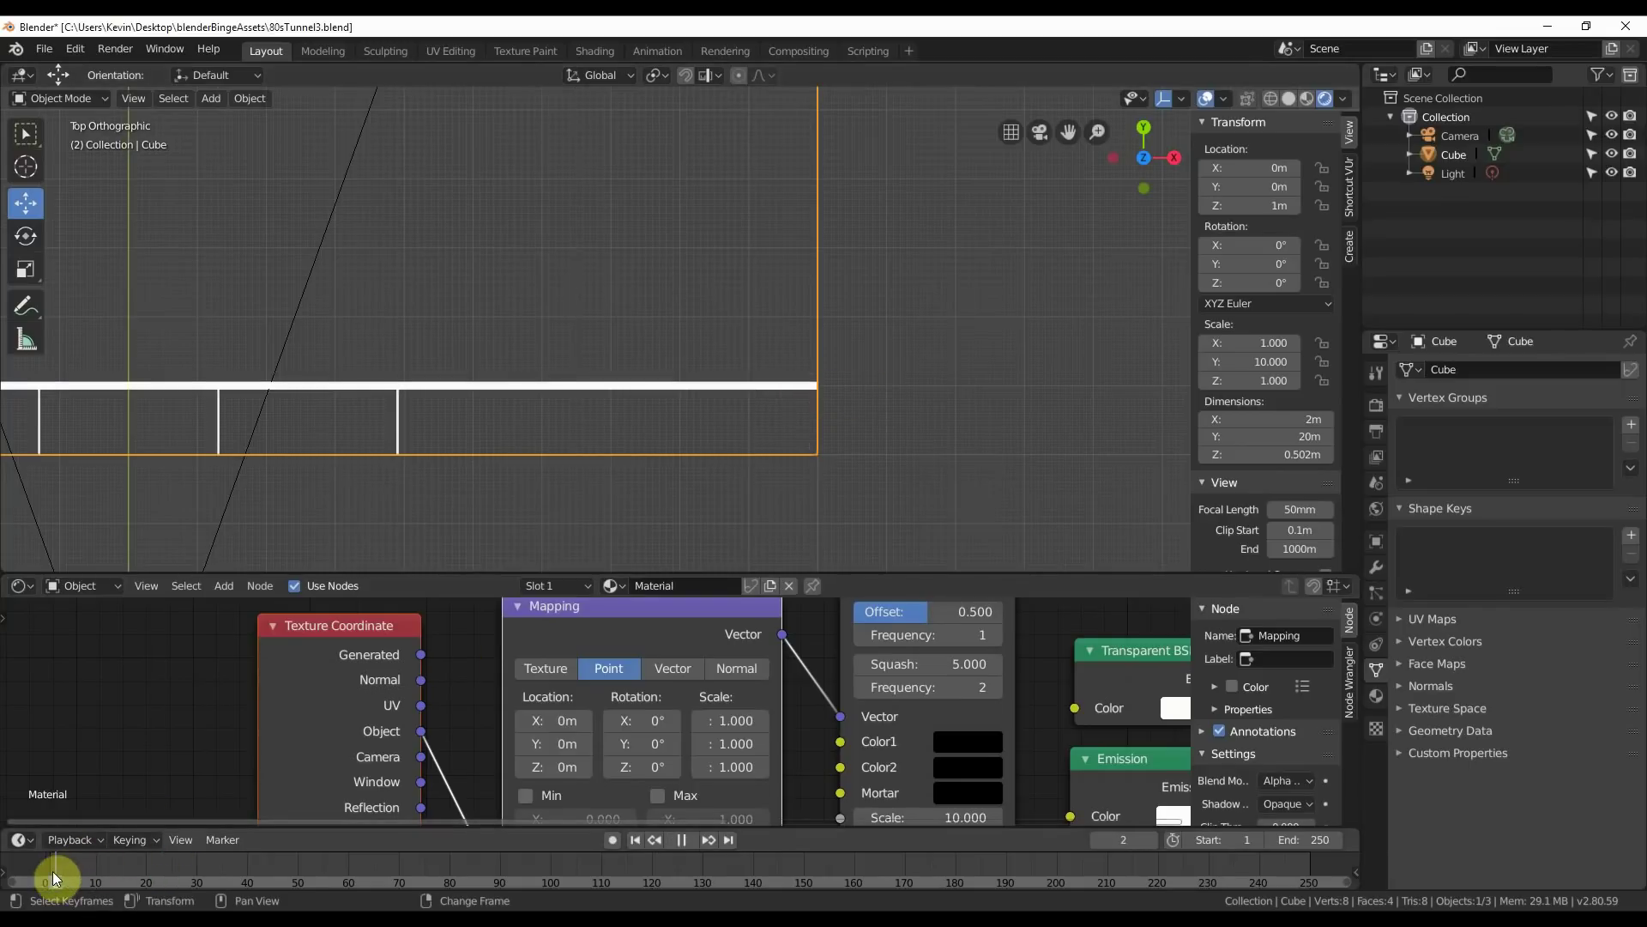
left_click_drag(48, 874, 53, 875)
key("space")
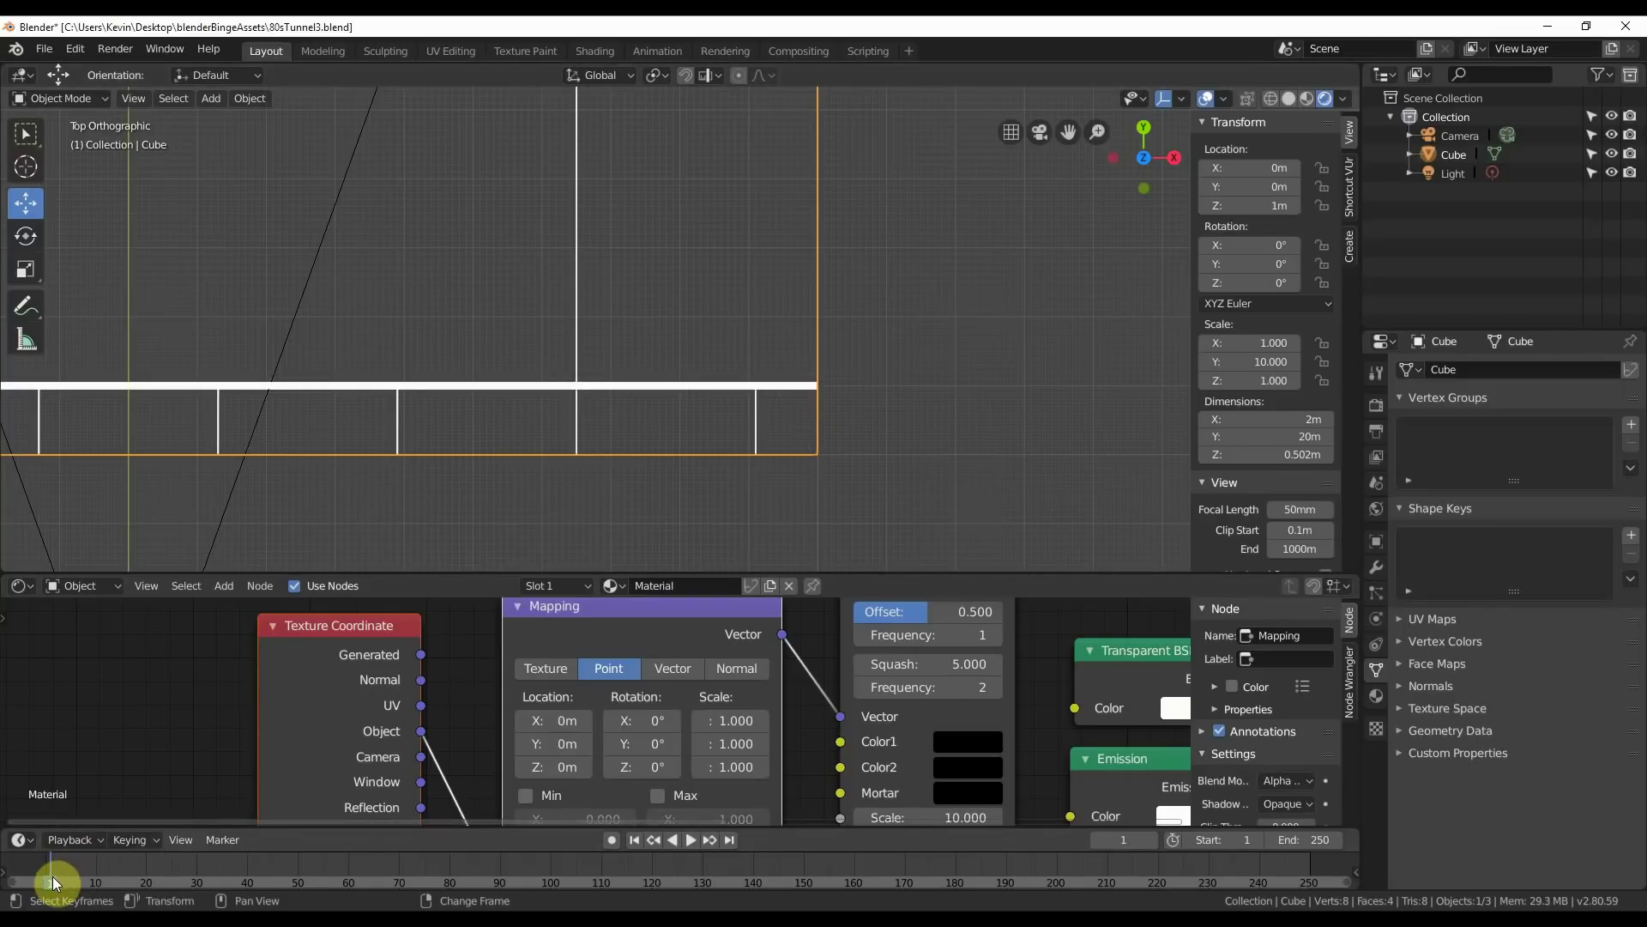
key("space")
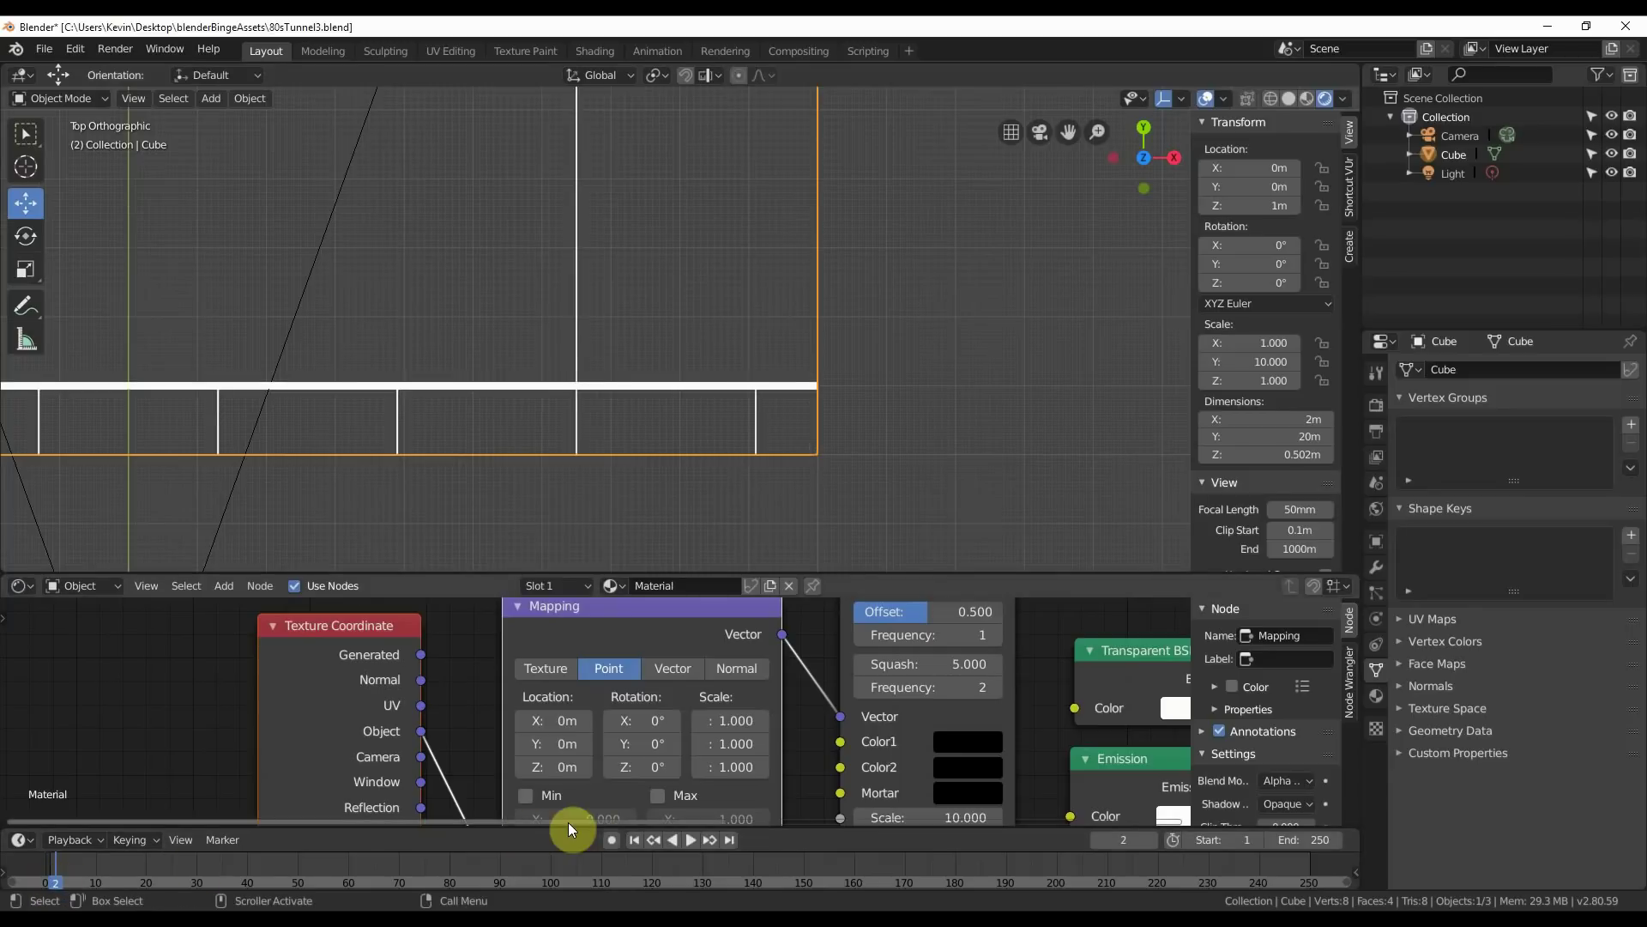
left_click(633, 840)
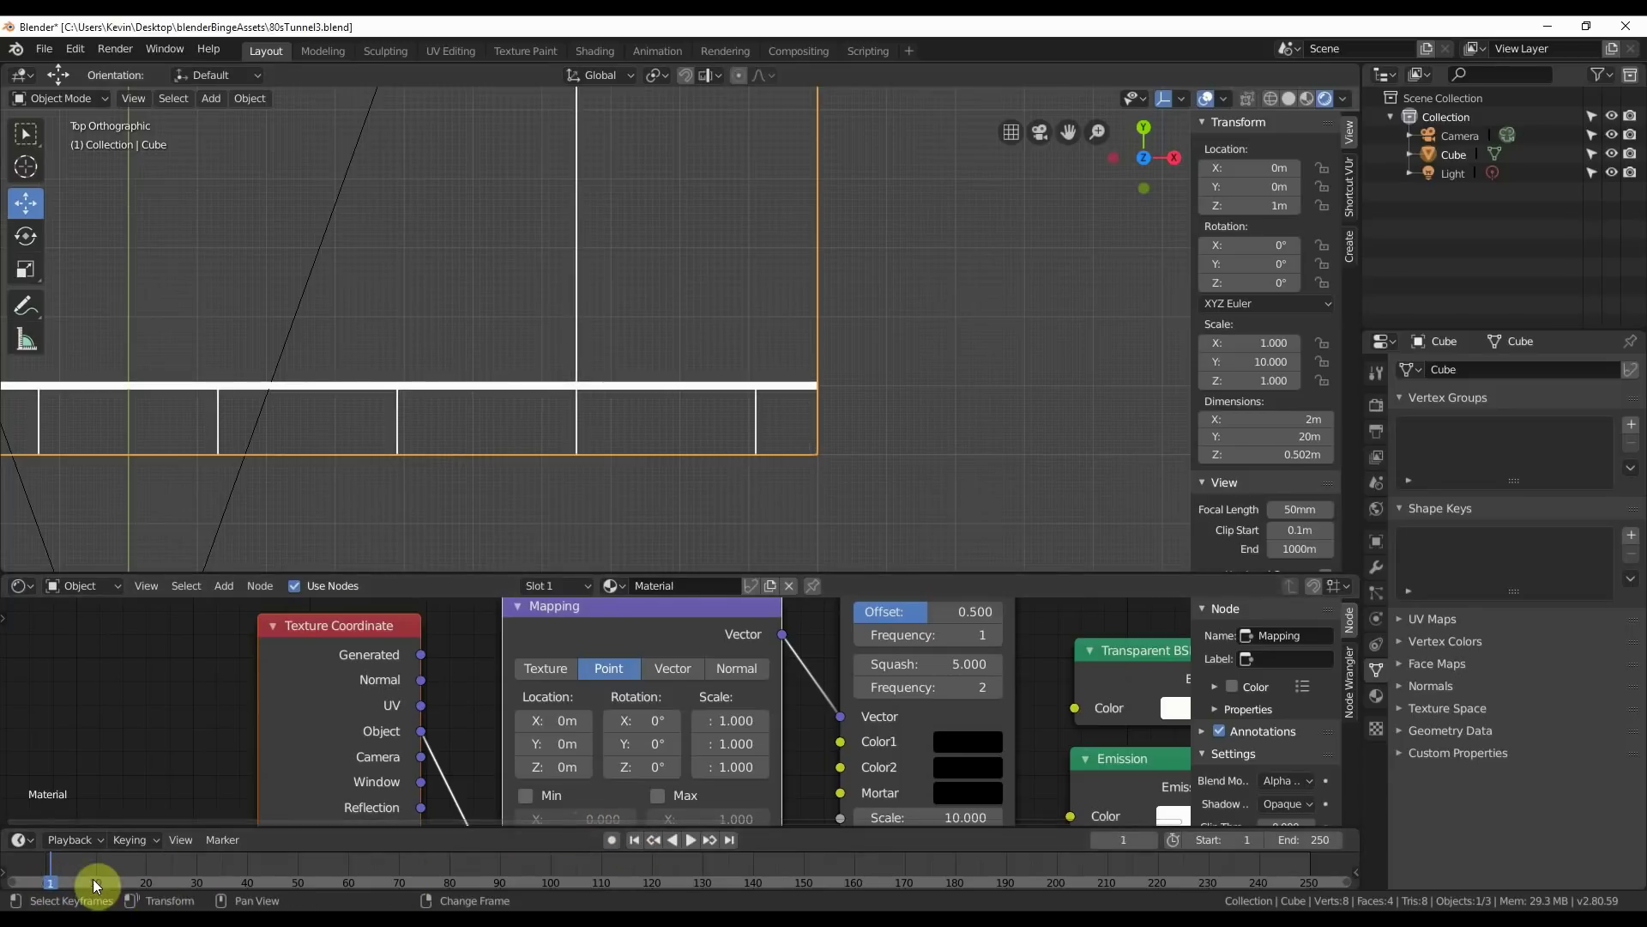
right_click(551, 744)
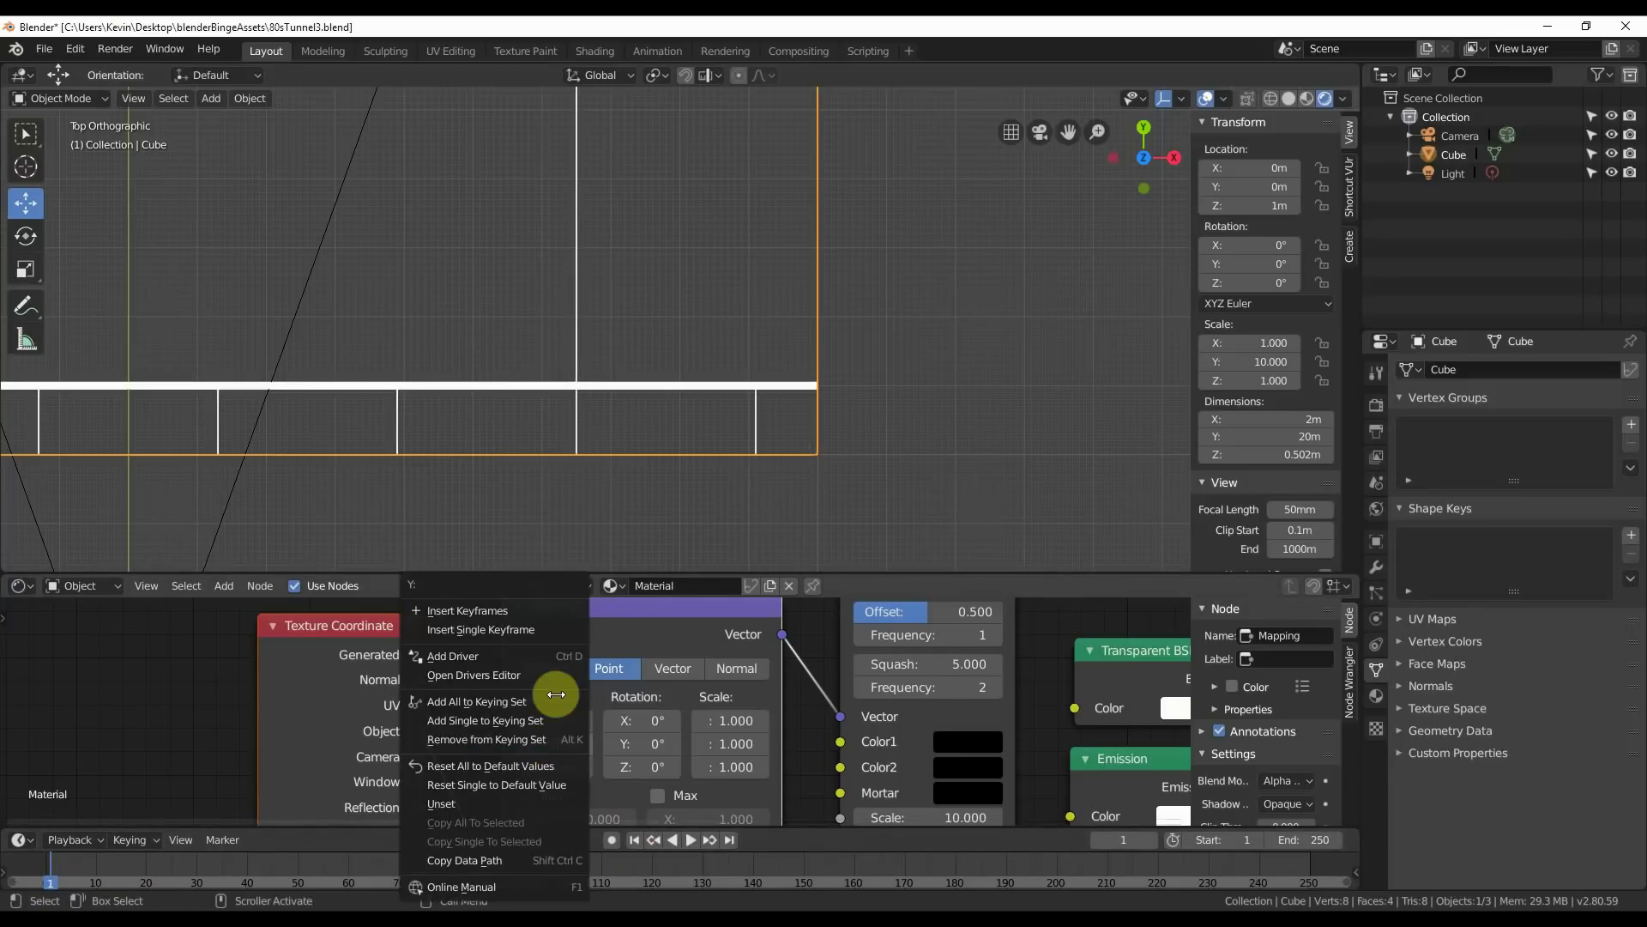
left_click(495, 631)
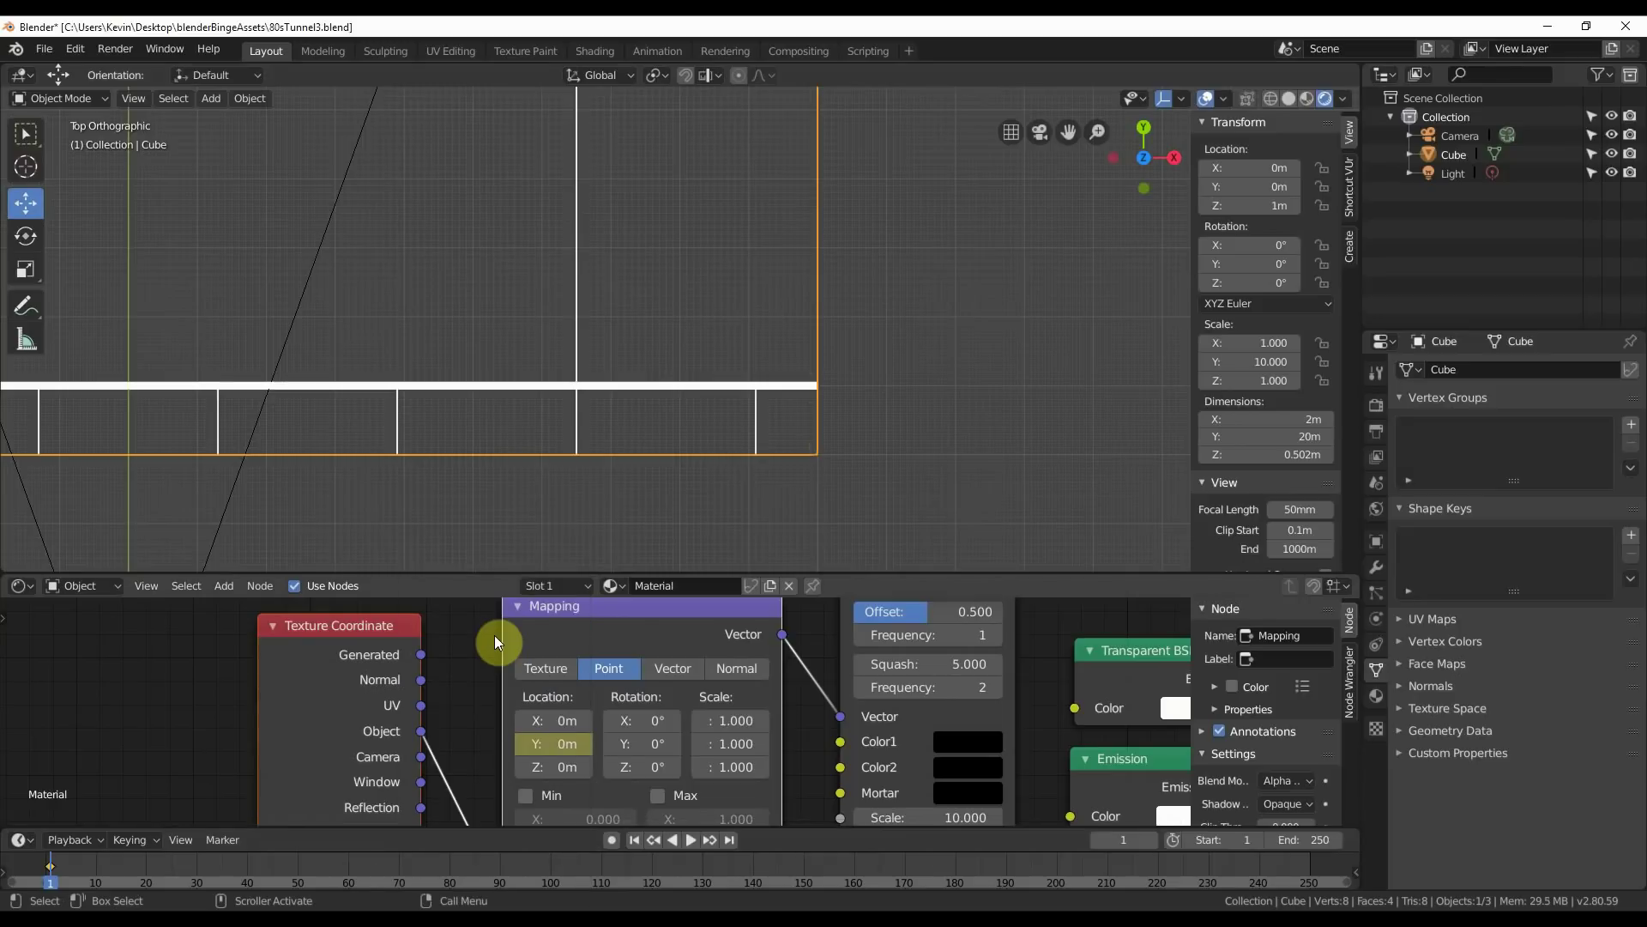
Set the Mapping node's Y location to about -0.9 m at frame 250 and insert a single keyframe for it.
left_click(1309, 868)
key("space")
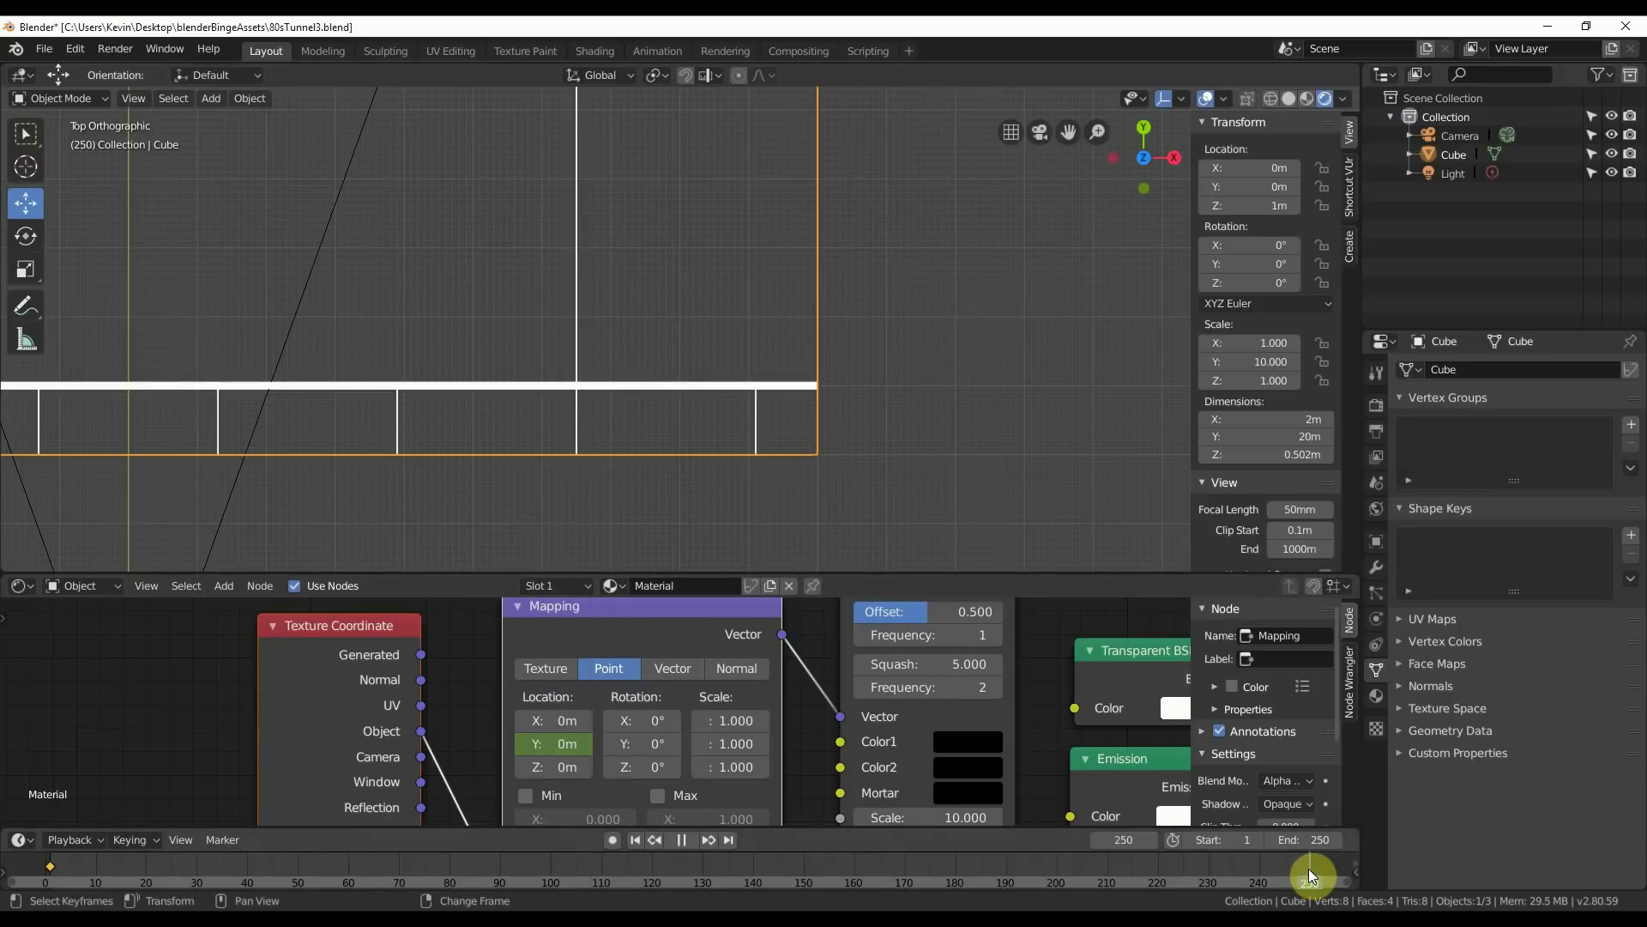
key("space")
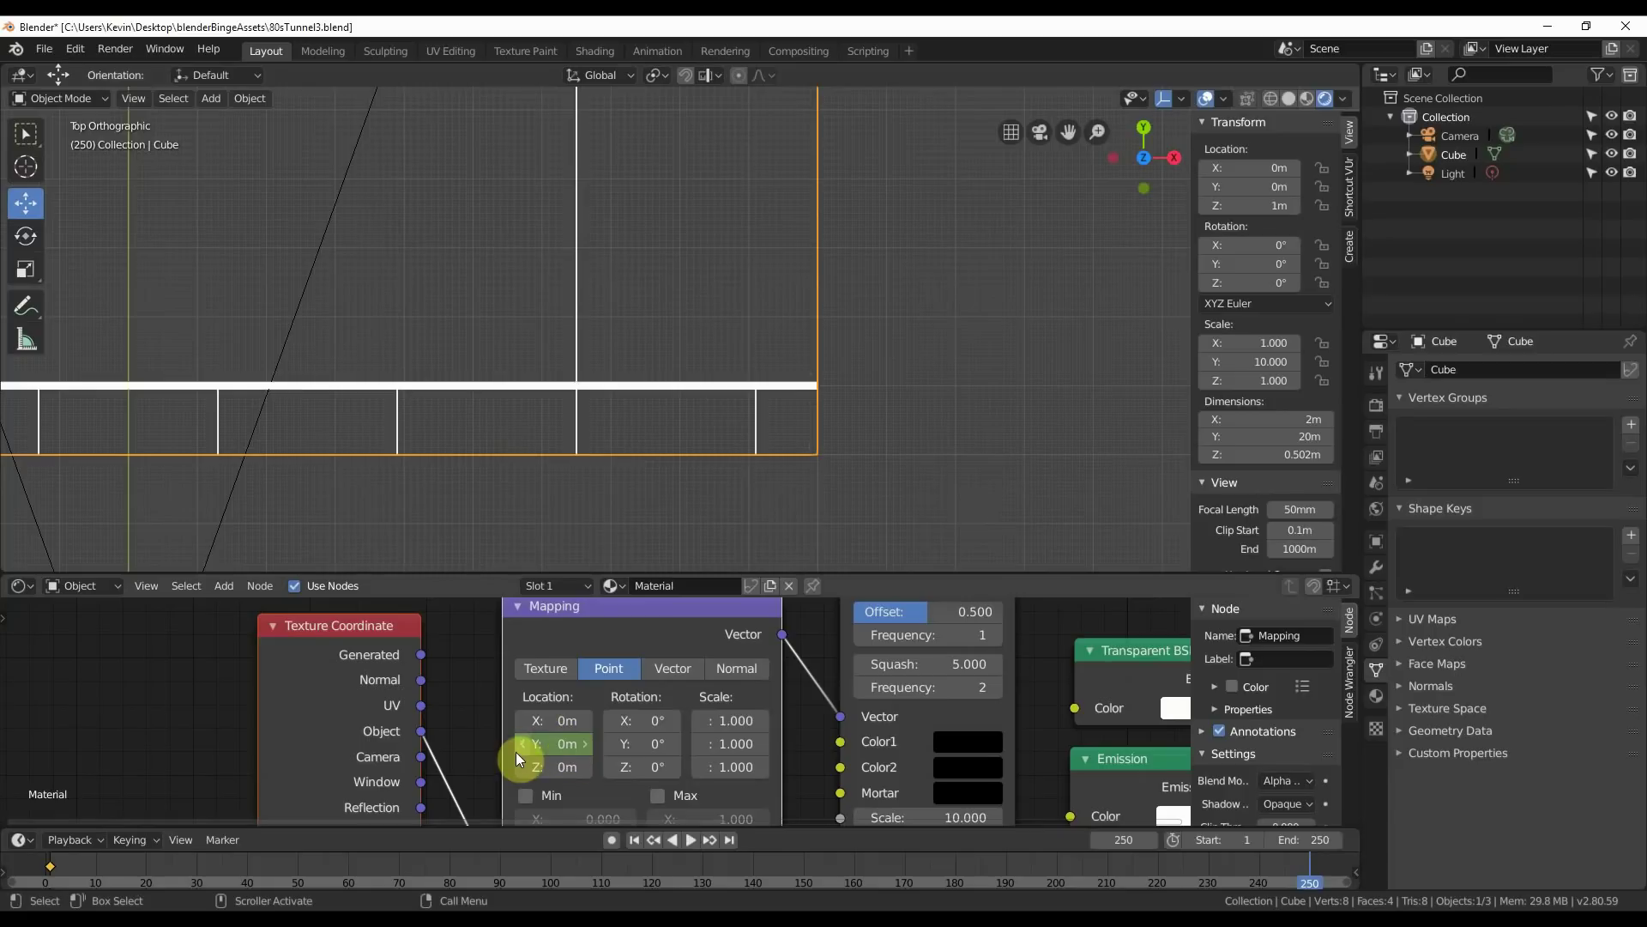
scroll(861, 442, "up", 2)
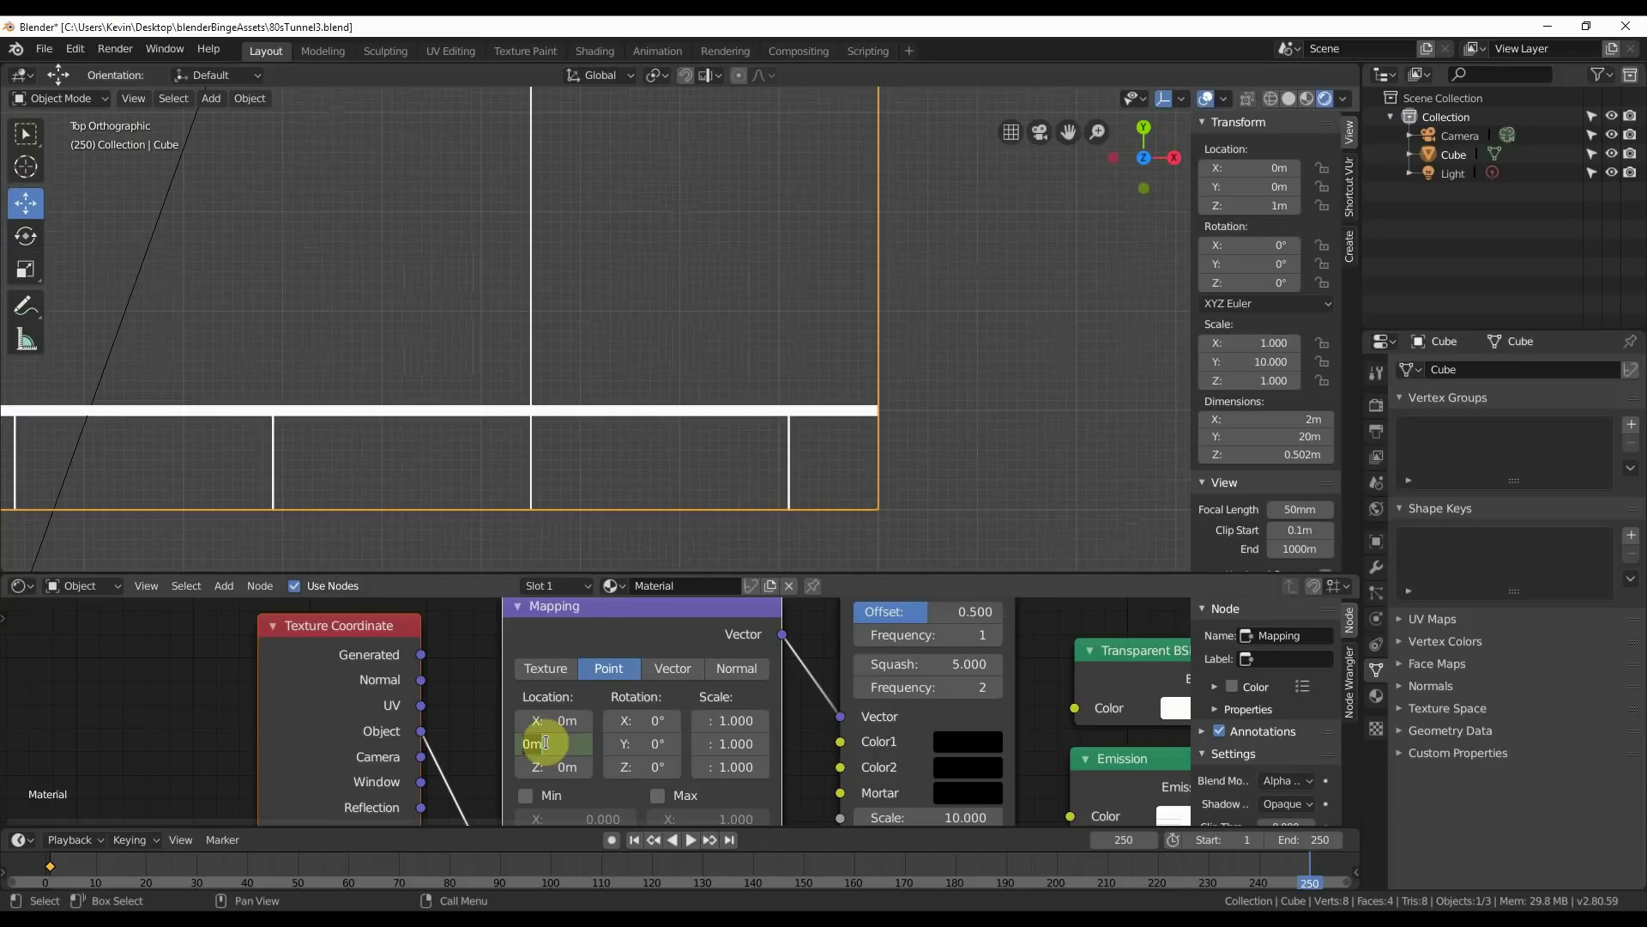
left_click(514, 696)
left_click_drag(545, 742, 480, 743)
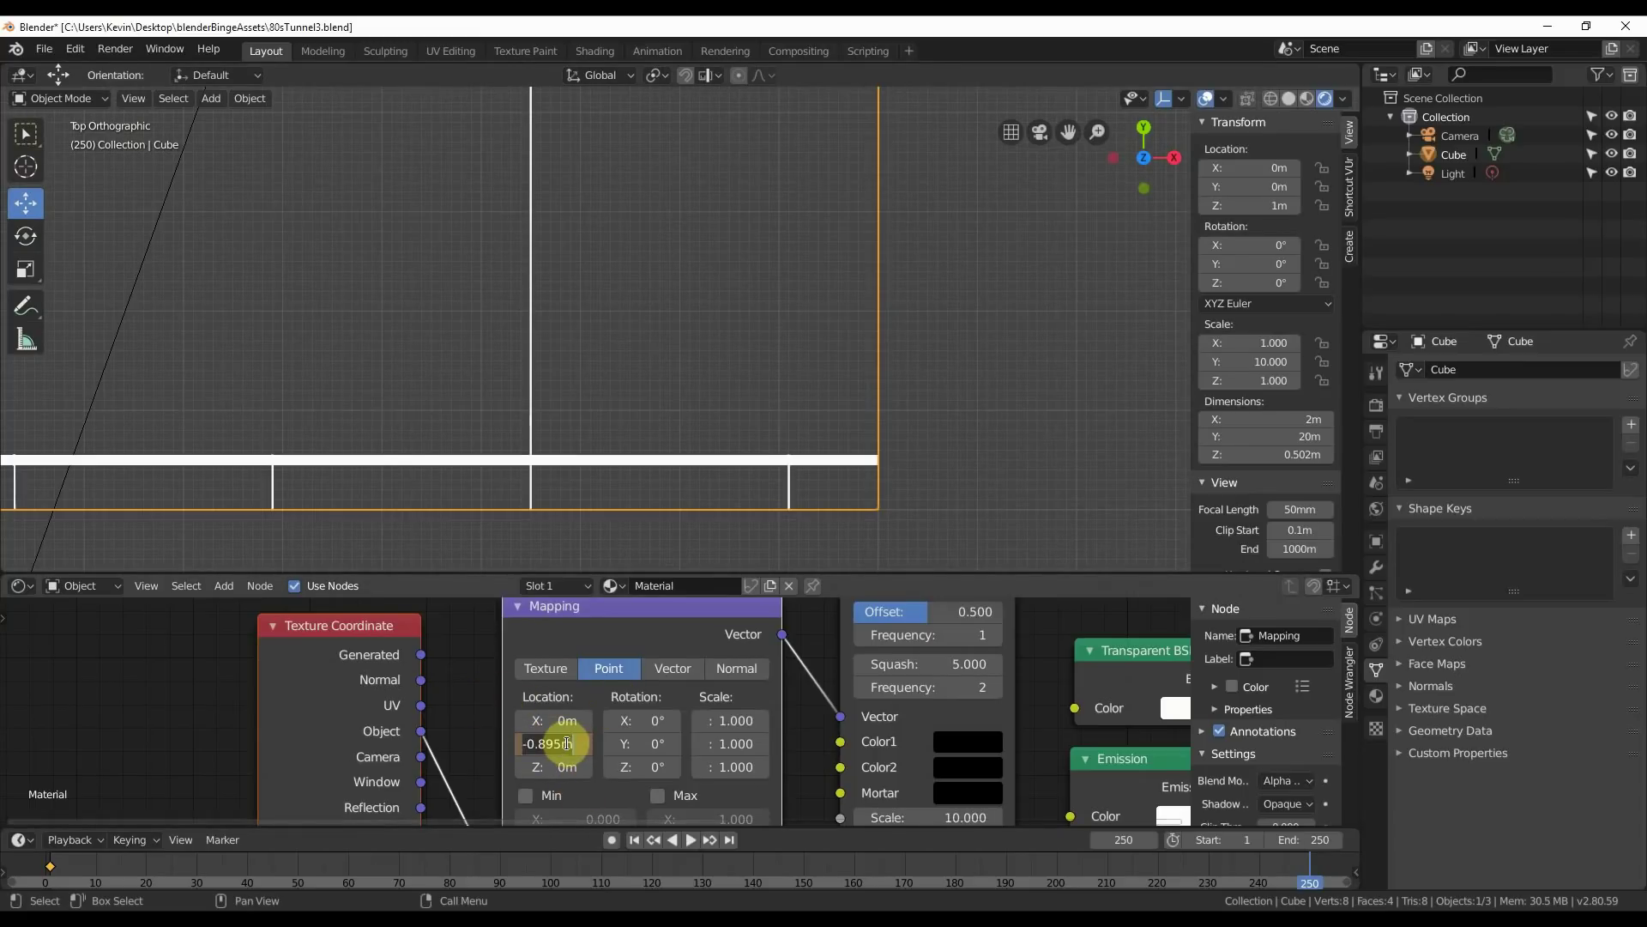
left_click_drag(556, 743, 556, 743)
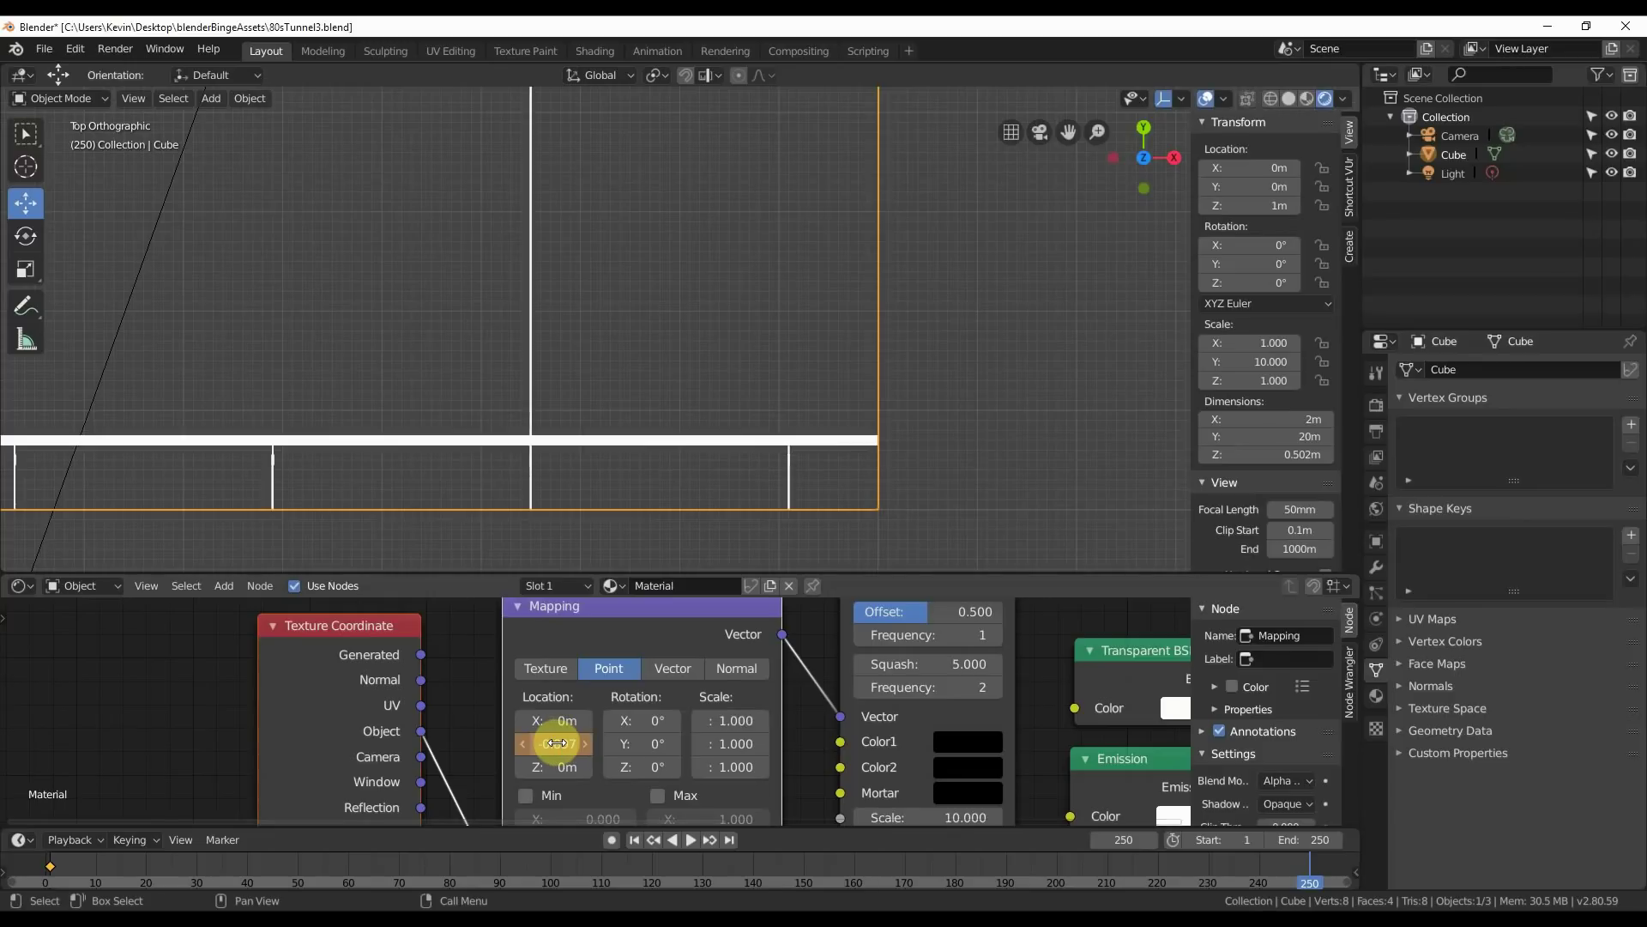
right_click(565, 743)
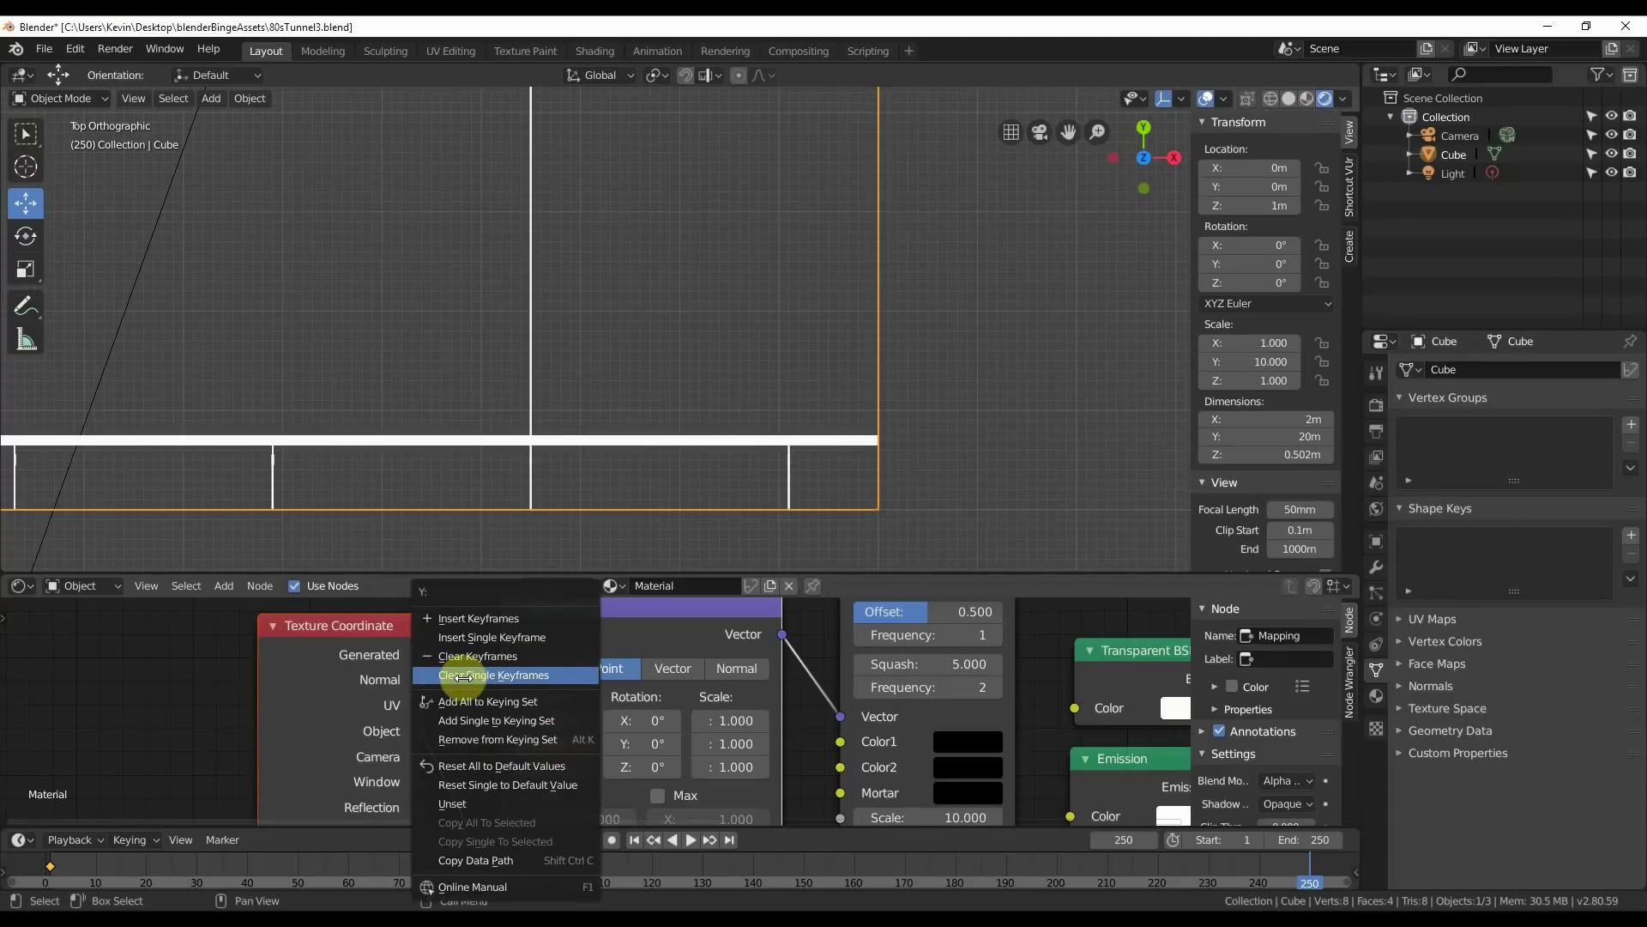
left_click(494, 639)
Play back the moving lattice pattern in the top view to check how it loops, and stop the playback.
left_click_drag(1193, 881, 1182, 862)
left_click(690, 840)
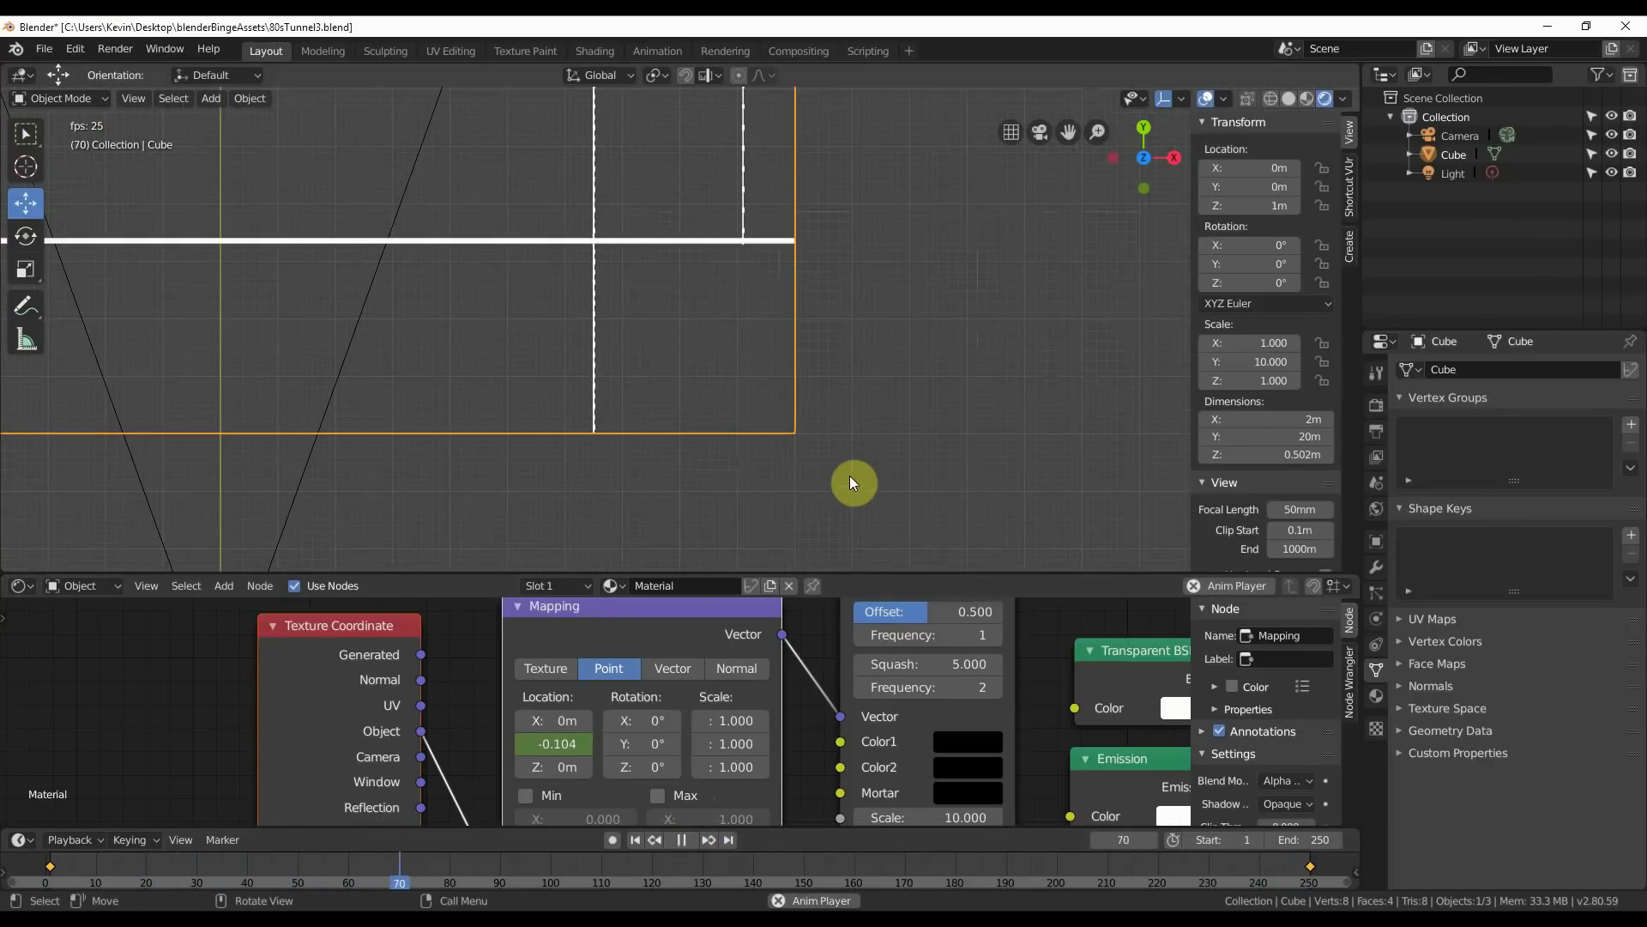
left_click_drag(1283, 863, 1252, 861)
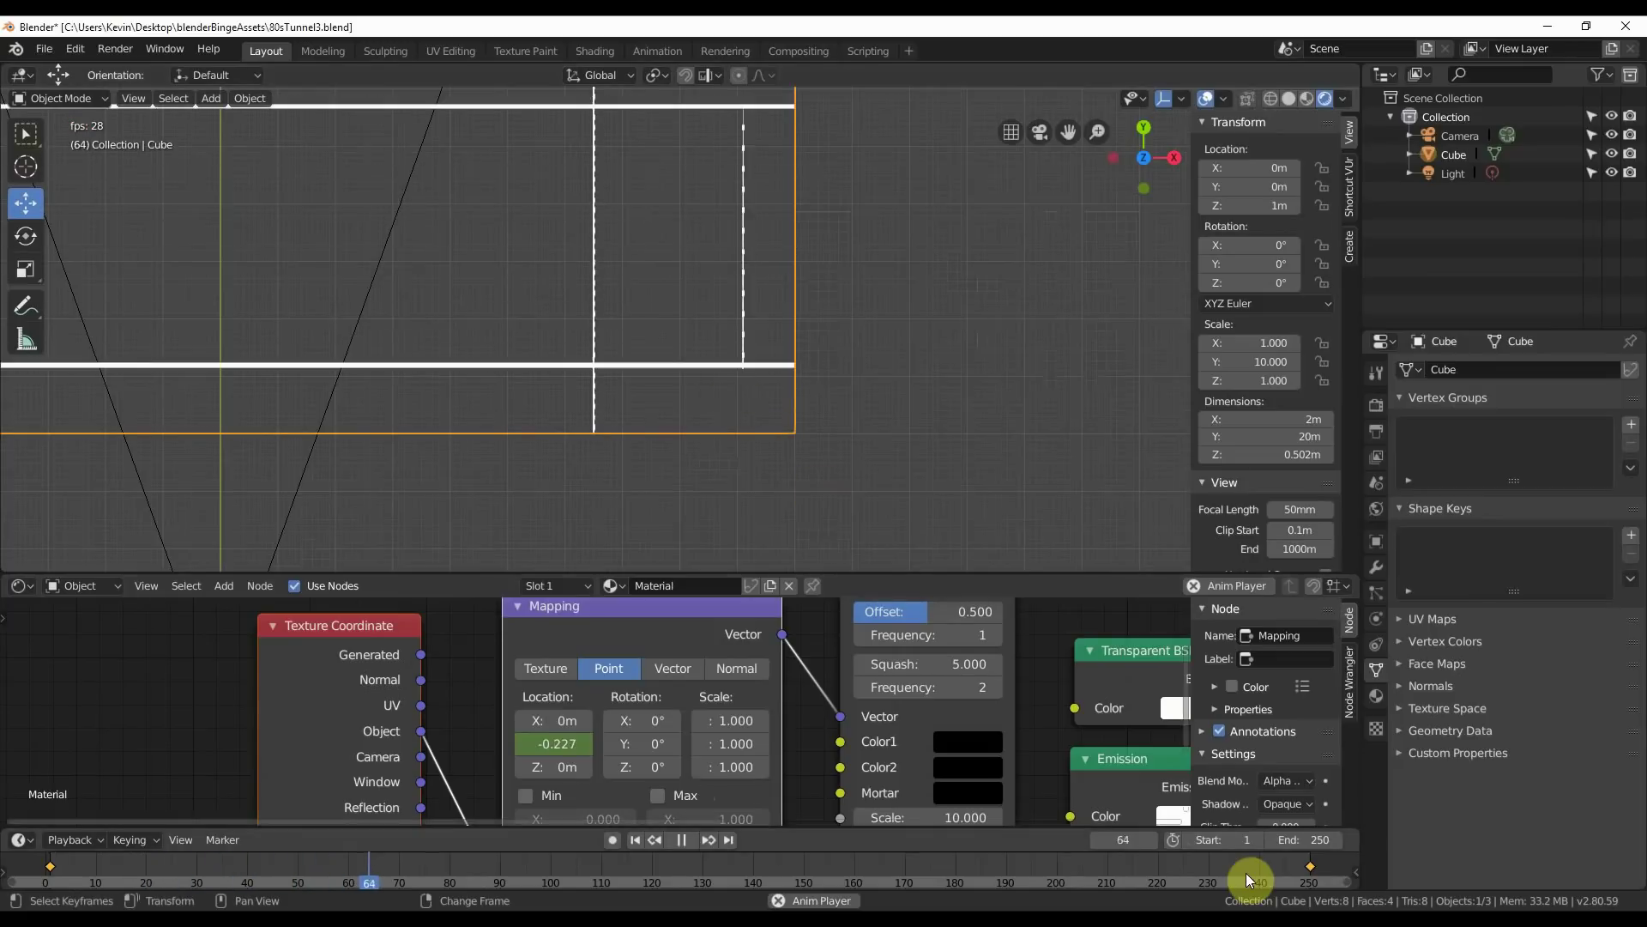
left_click_drag(1246, 873, 1140, 863)
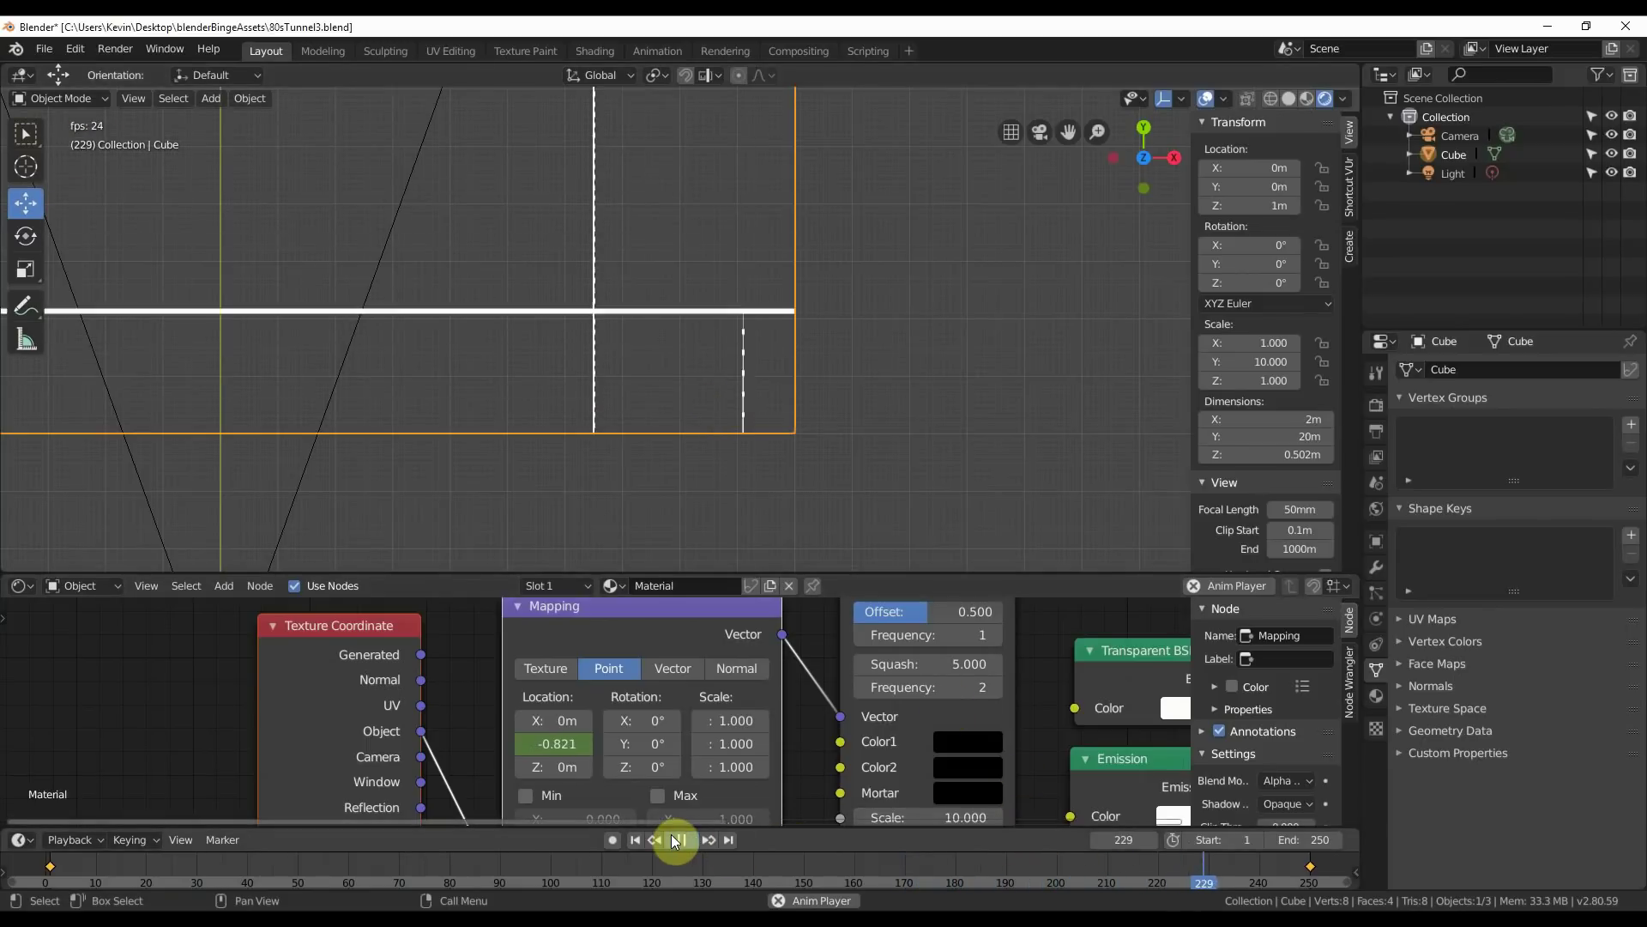
left_click(681, 839)
Look through the camera and play the tunnel animation from inside, stopping the playback after checking it.
key("KP_0")
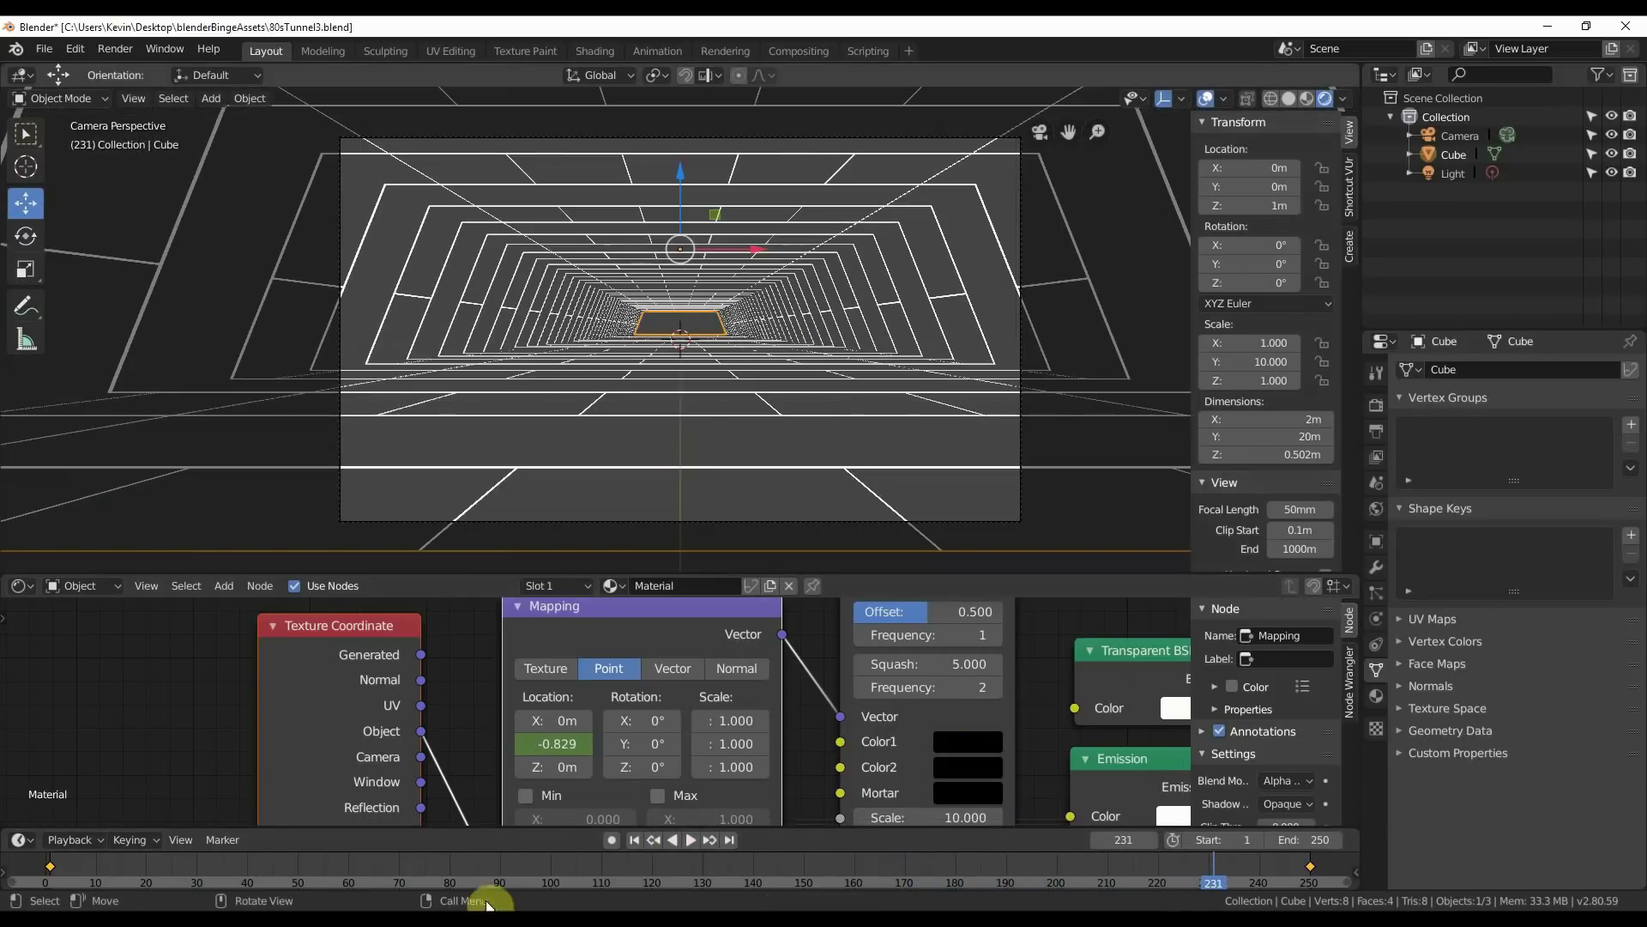
left_click(688, 839)
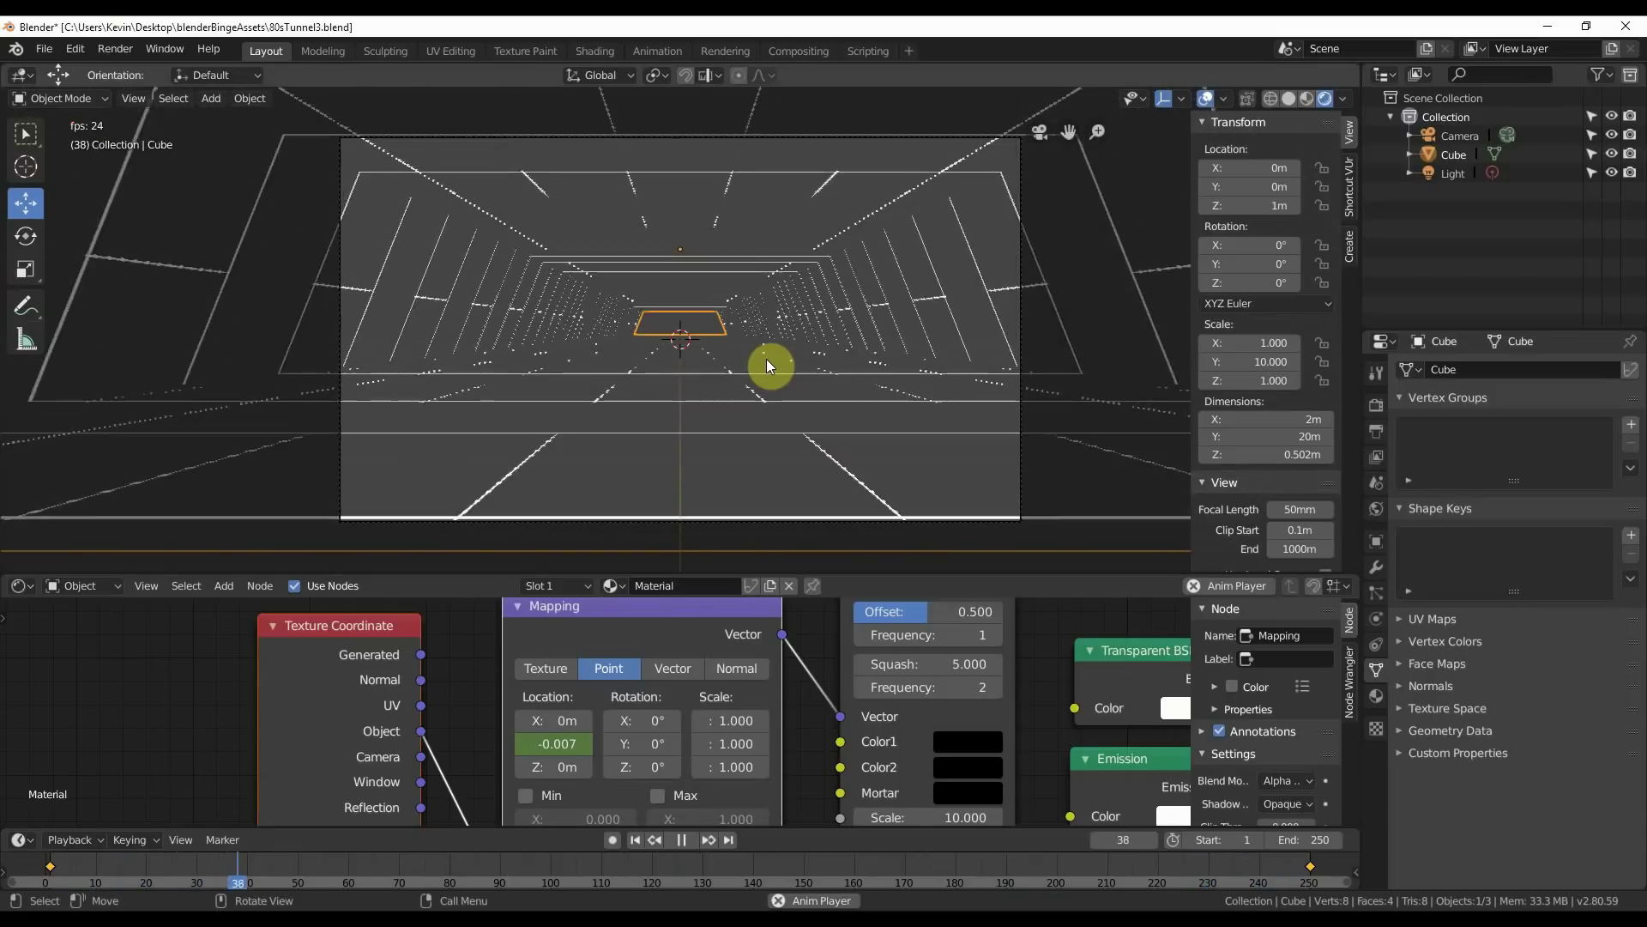
key("space")
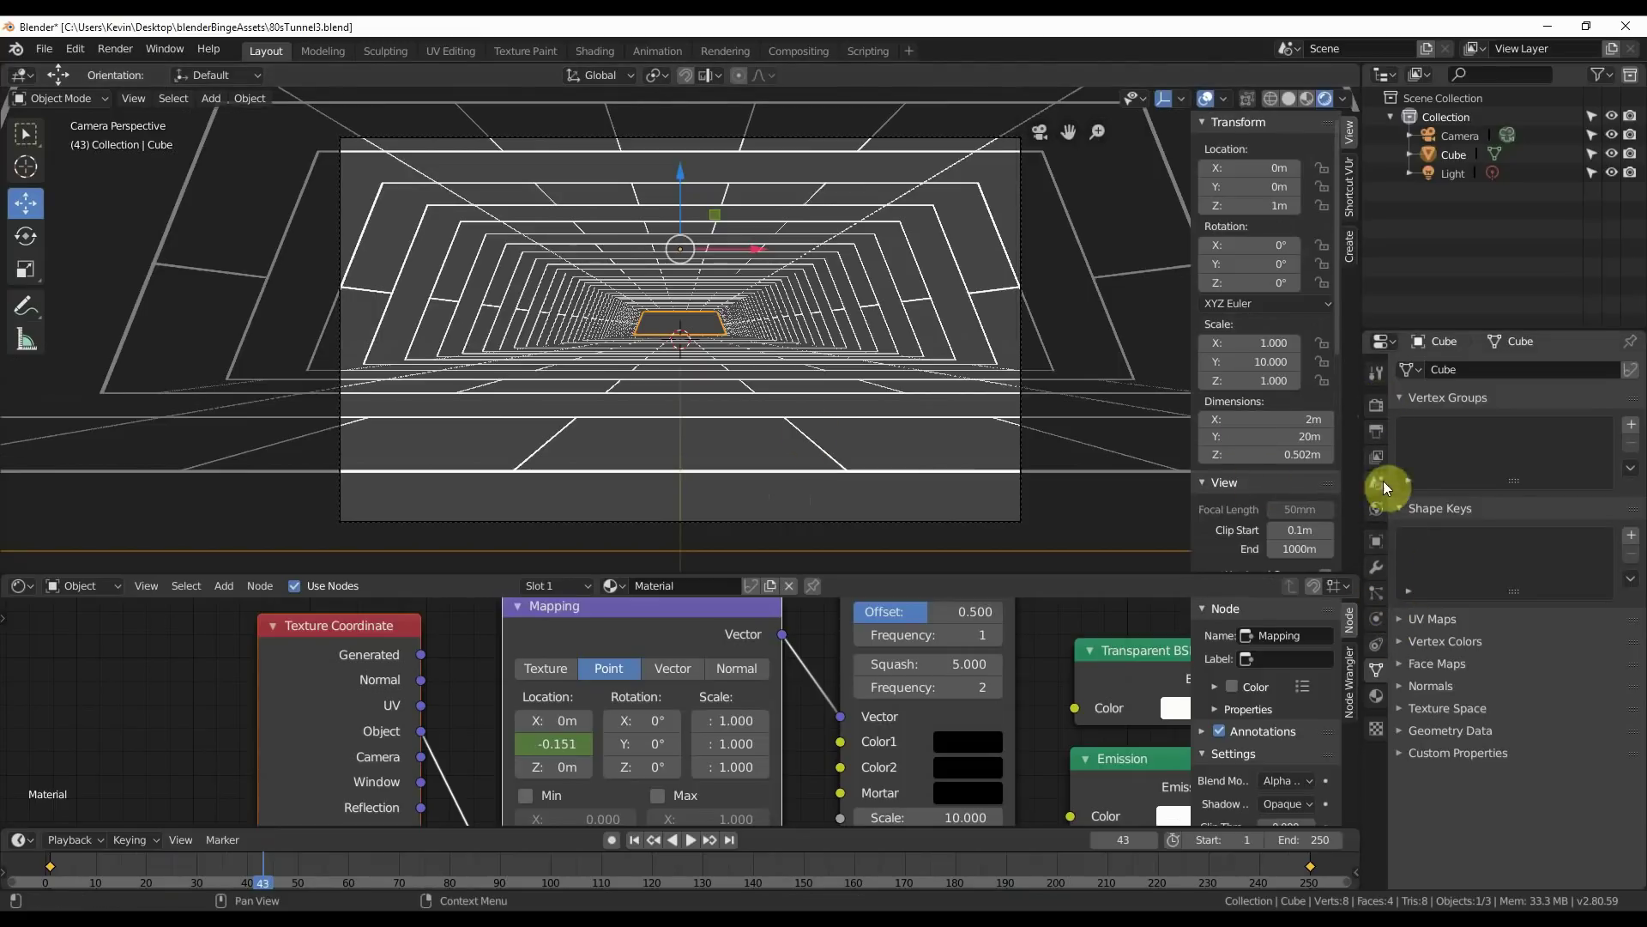
Set the world background color to black.
left_click(1378, 510)
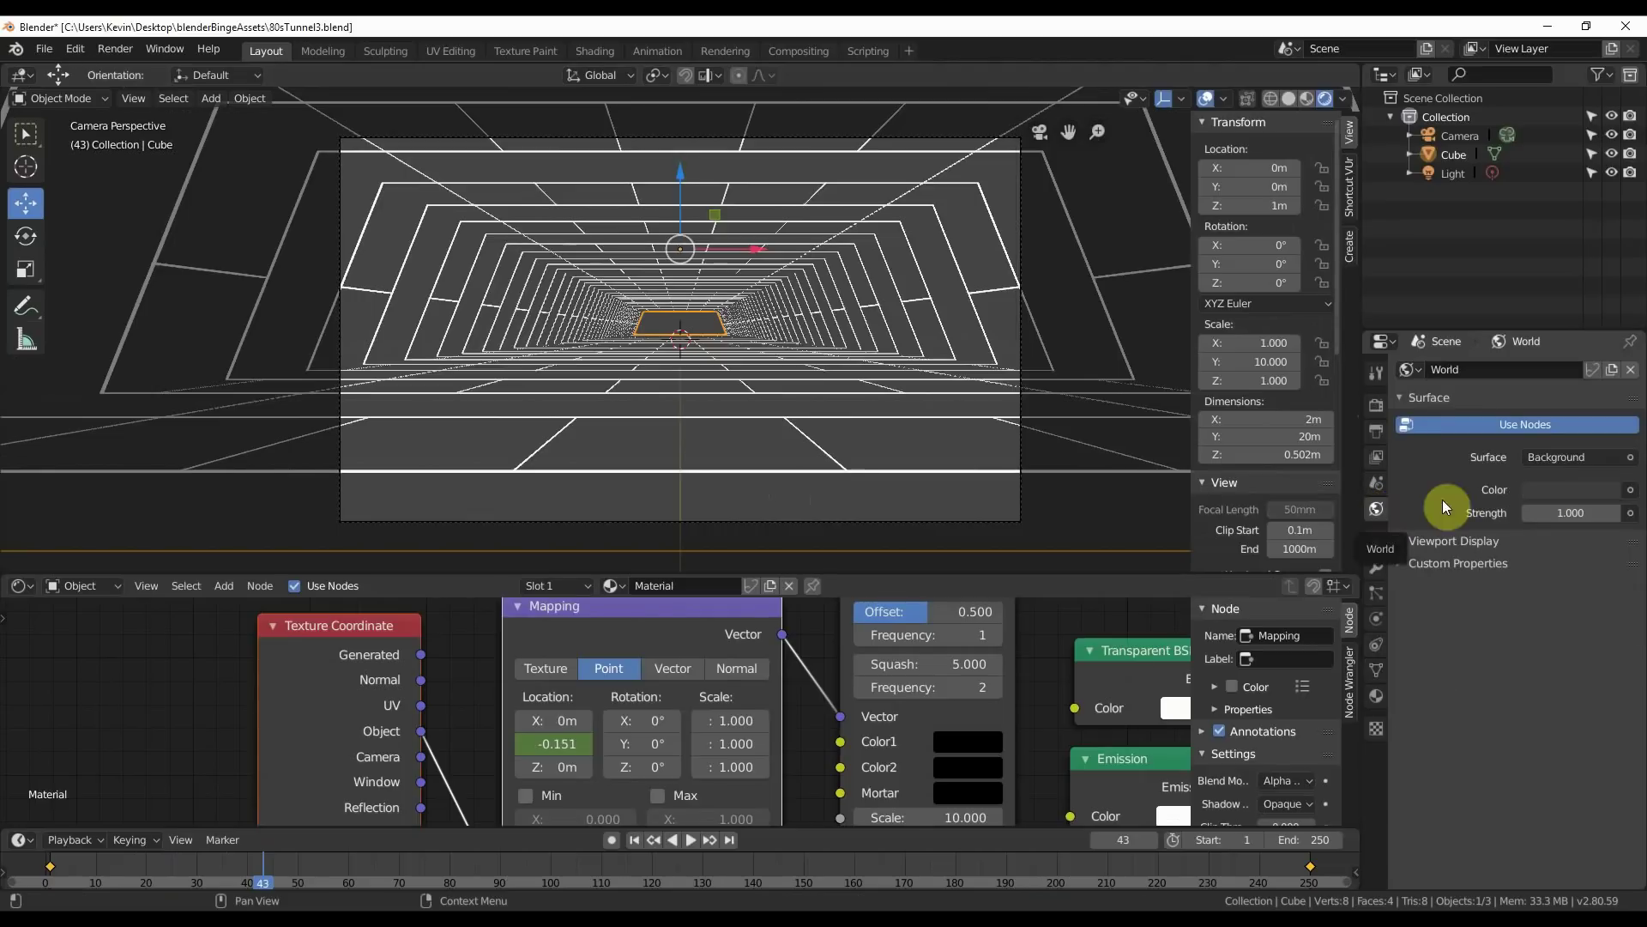
left_click(1551, 489)
left_click_drag(1606, 329, 1606, 356)
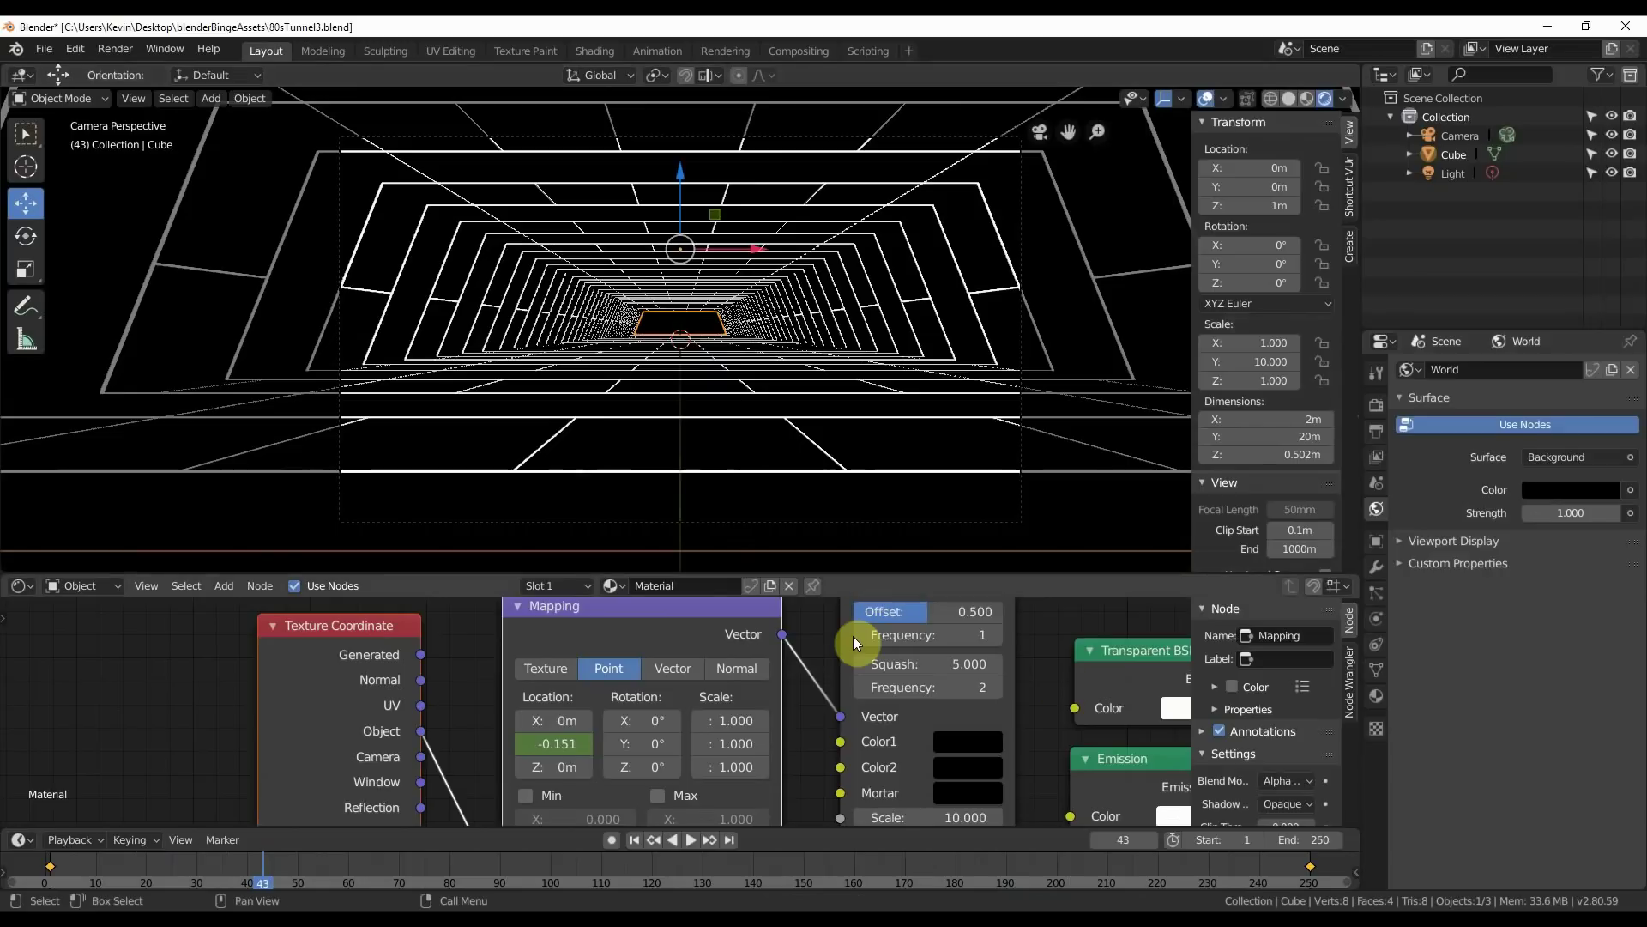
Change the Emission node's color to orange, with hue 0.098 and saturation 0.936.
middle_click_drag(852, 635, 261, 610)
middle_click_drag(729, 770, 782, 661)
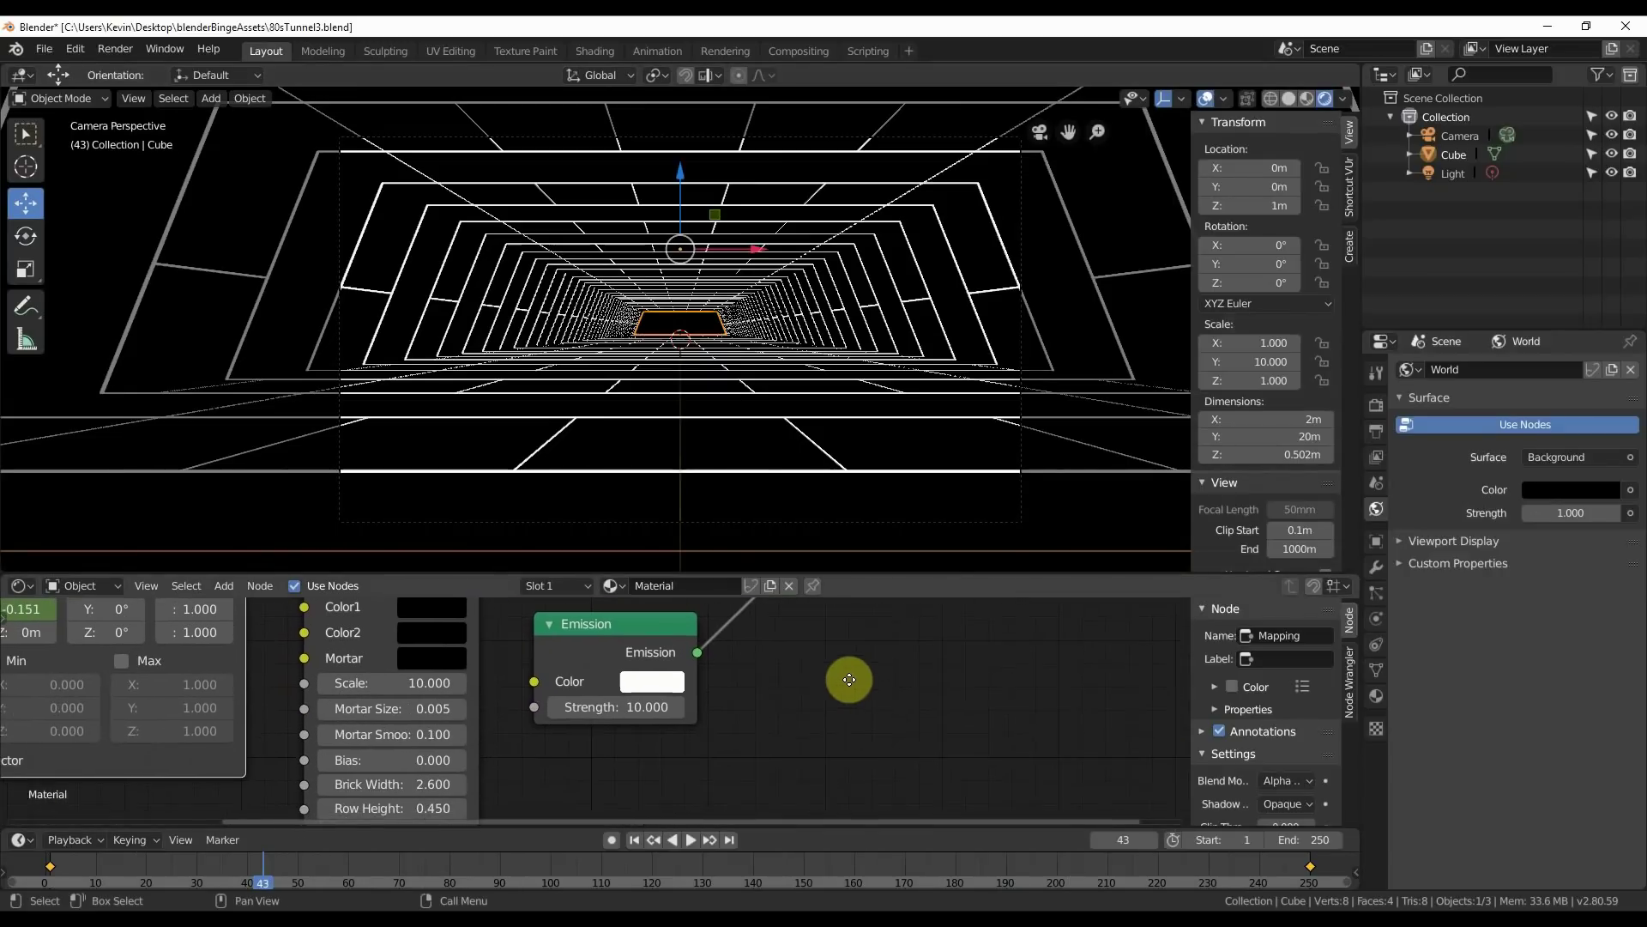
left_click(653, 681)
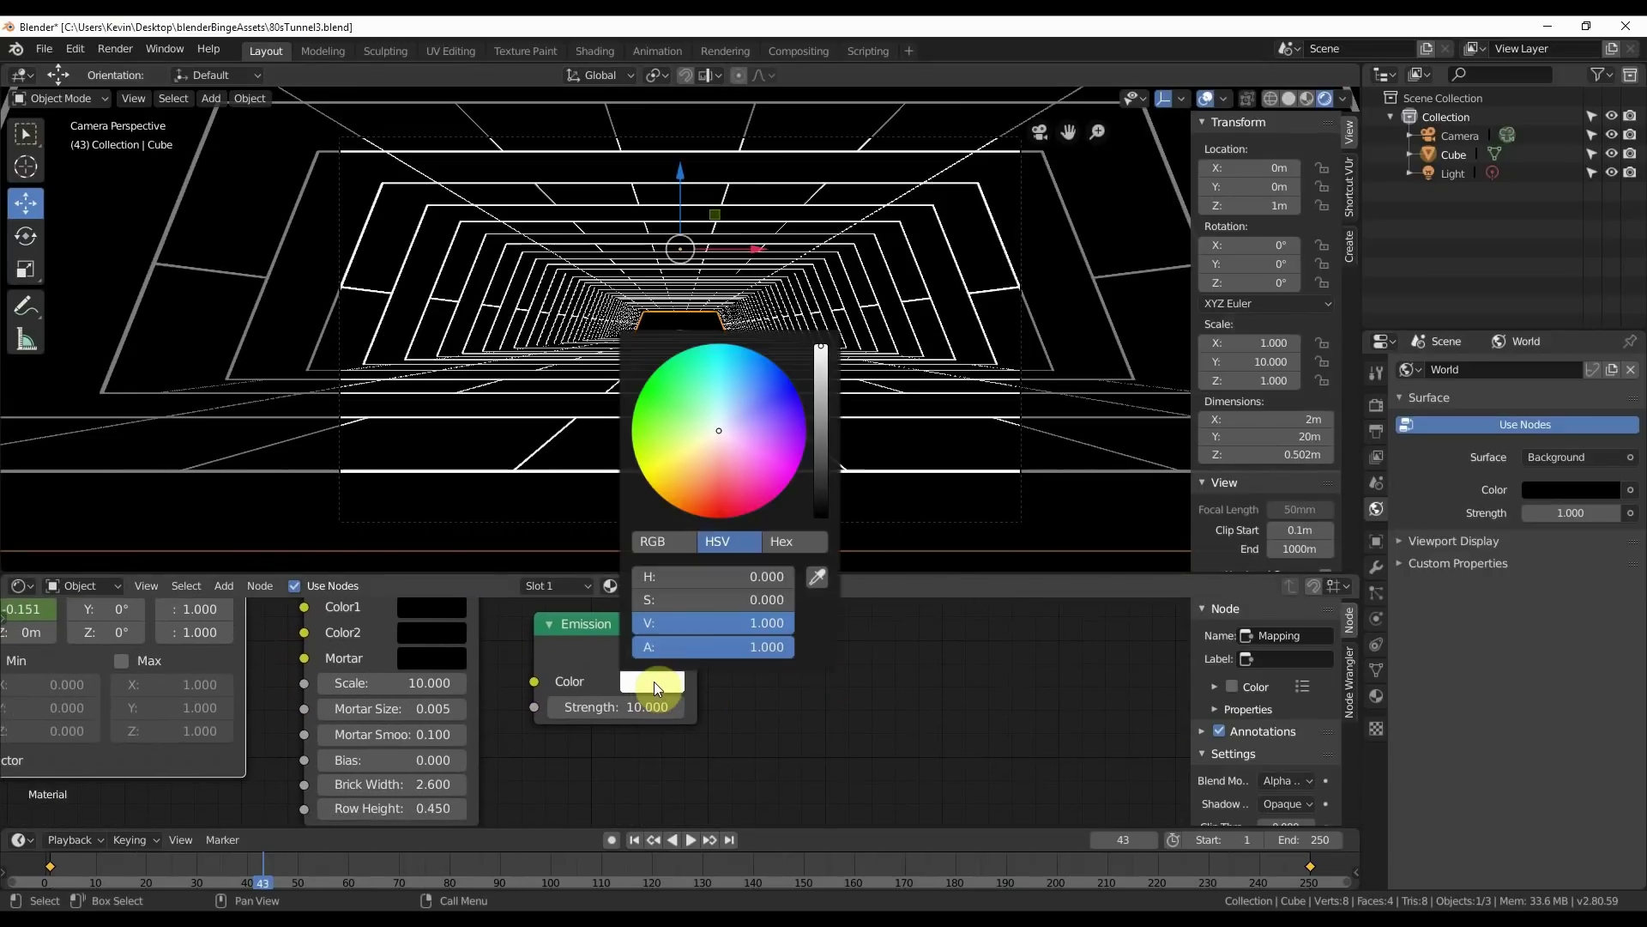
left_click(679, 496)
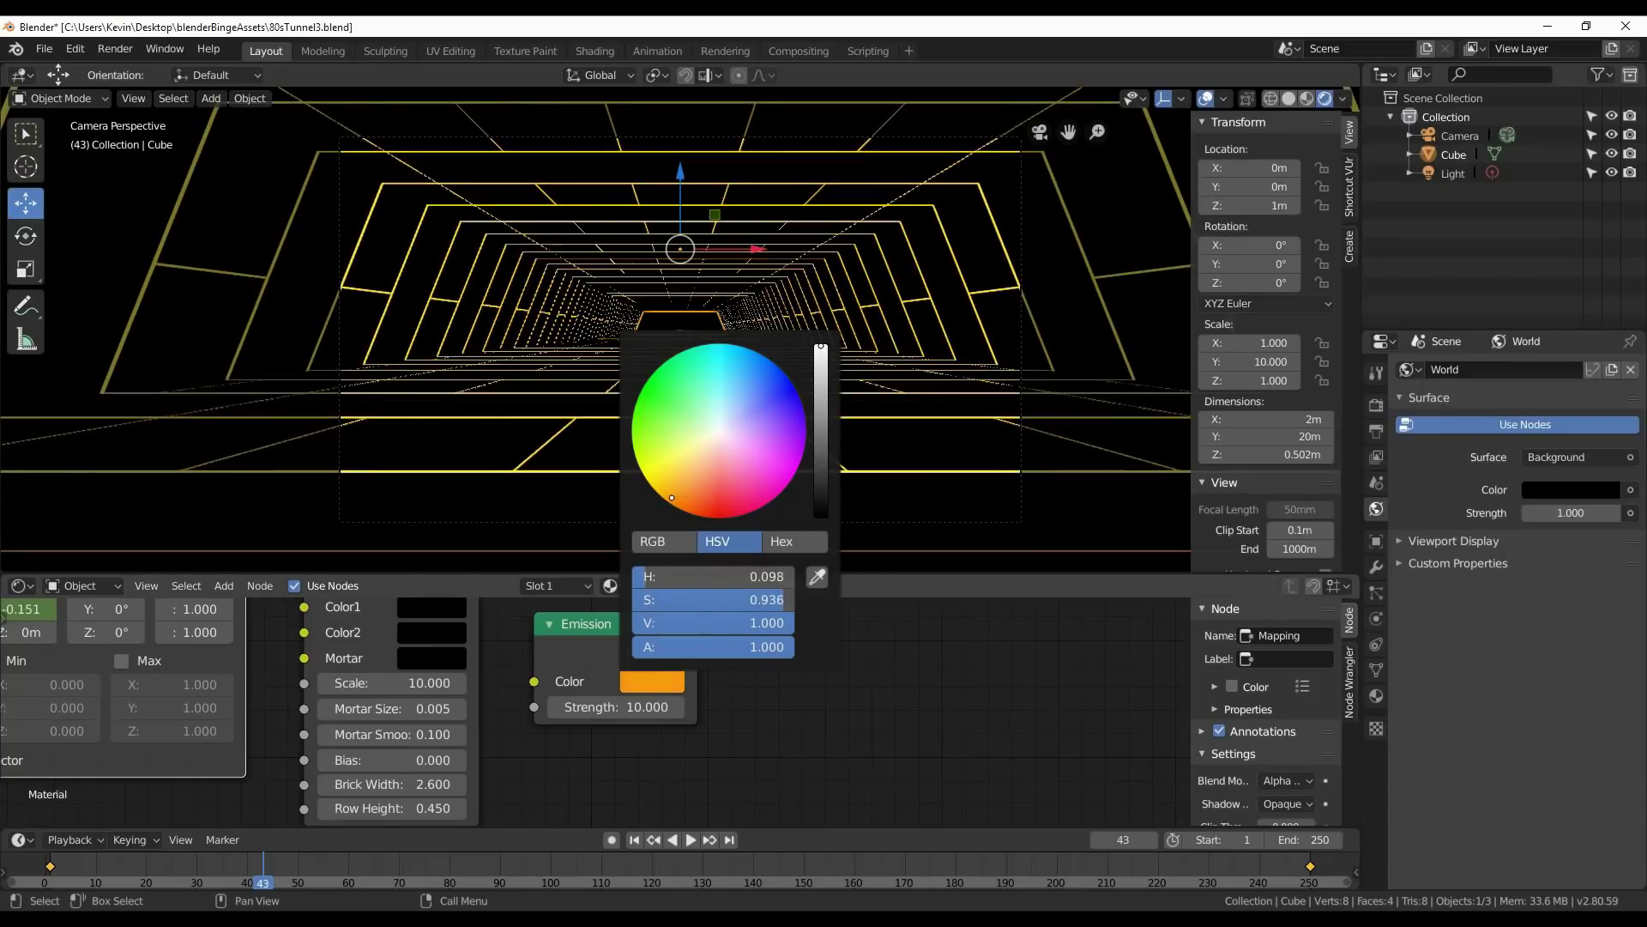
Shift the Emission node's color to a deeper red-orange and enable Bloom in the render settings.
left_click_drag(671, 497, 697, 508)
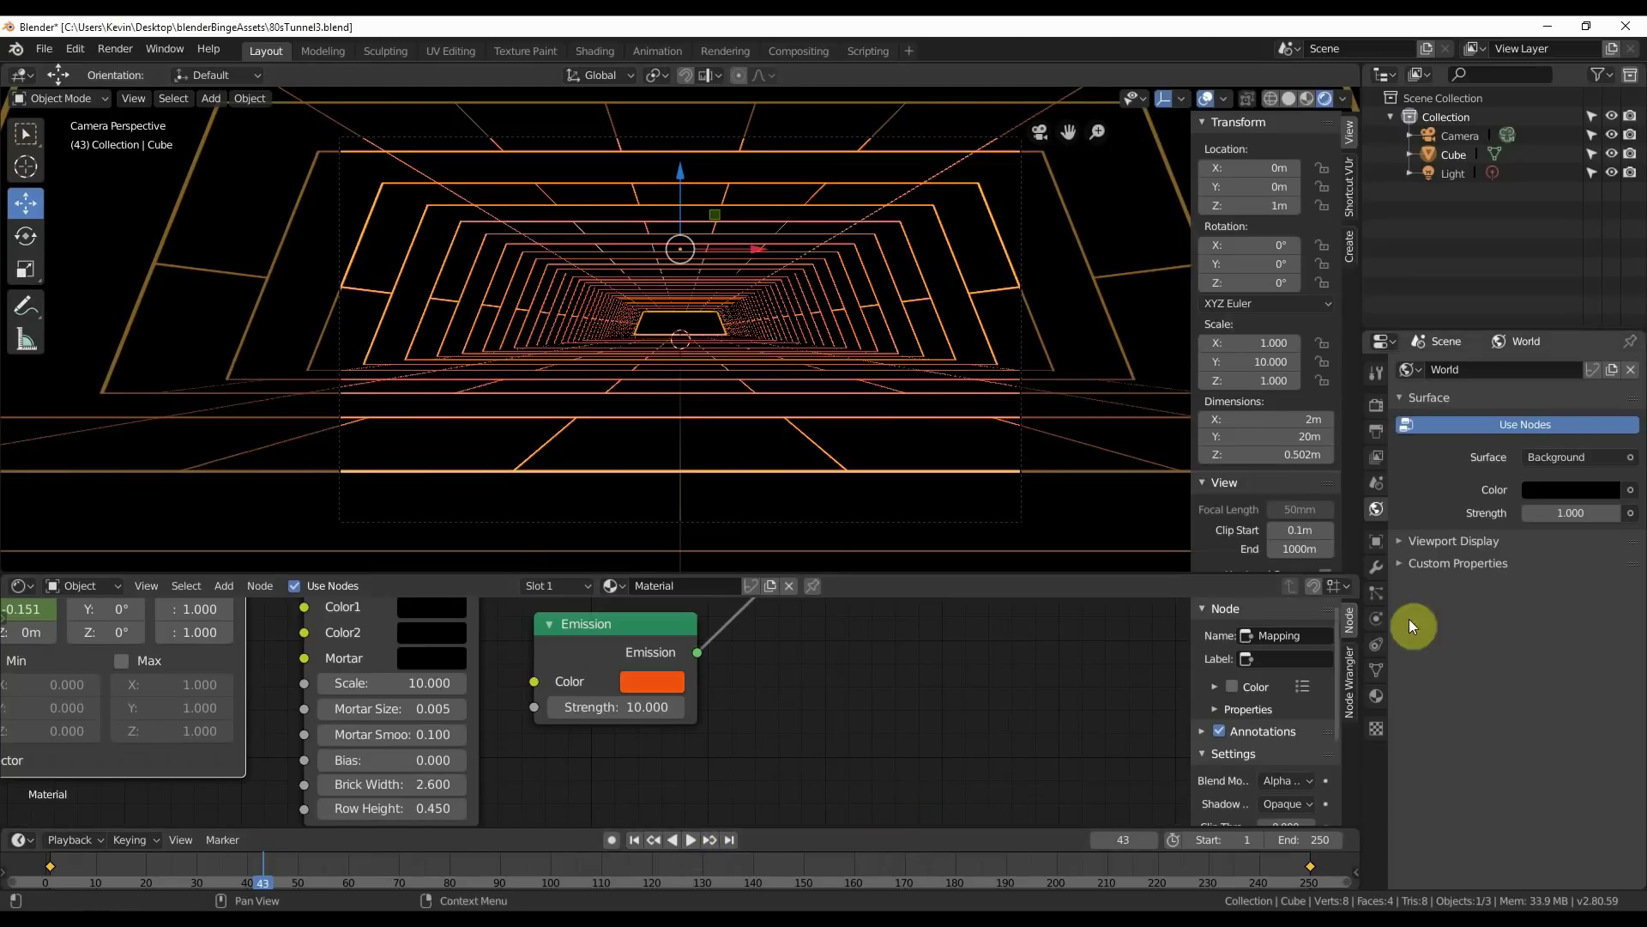
left_click(1375, 407)
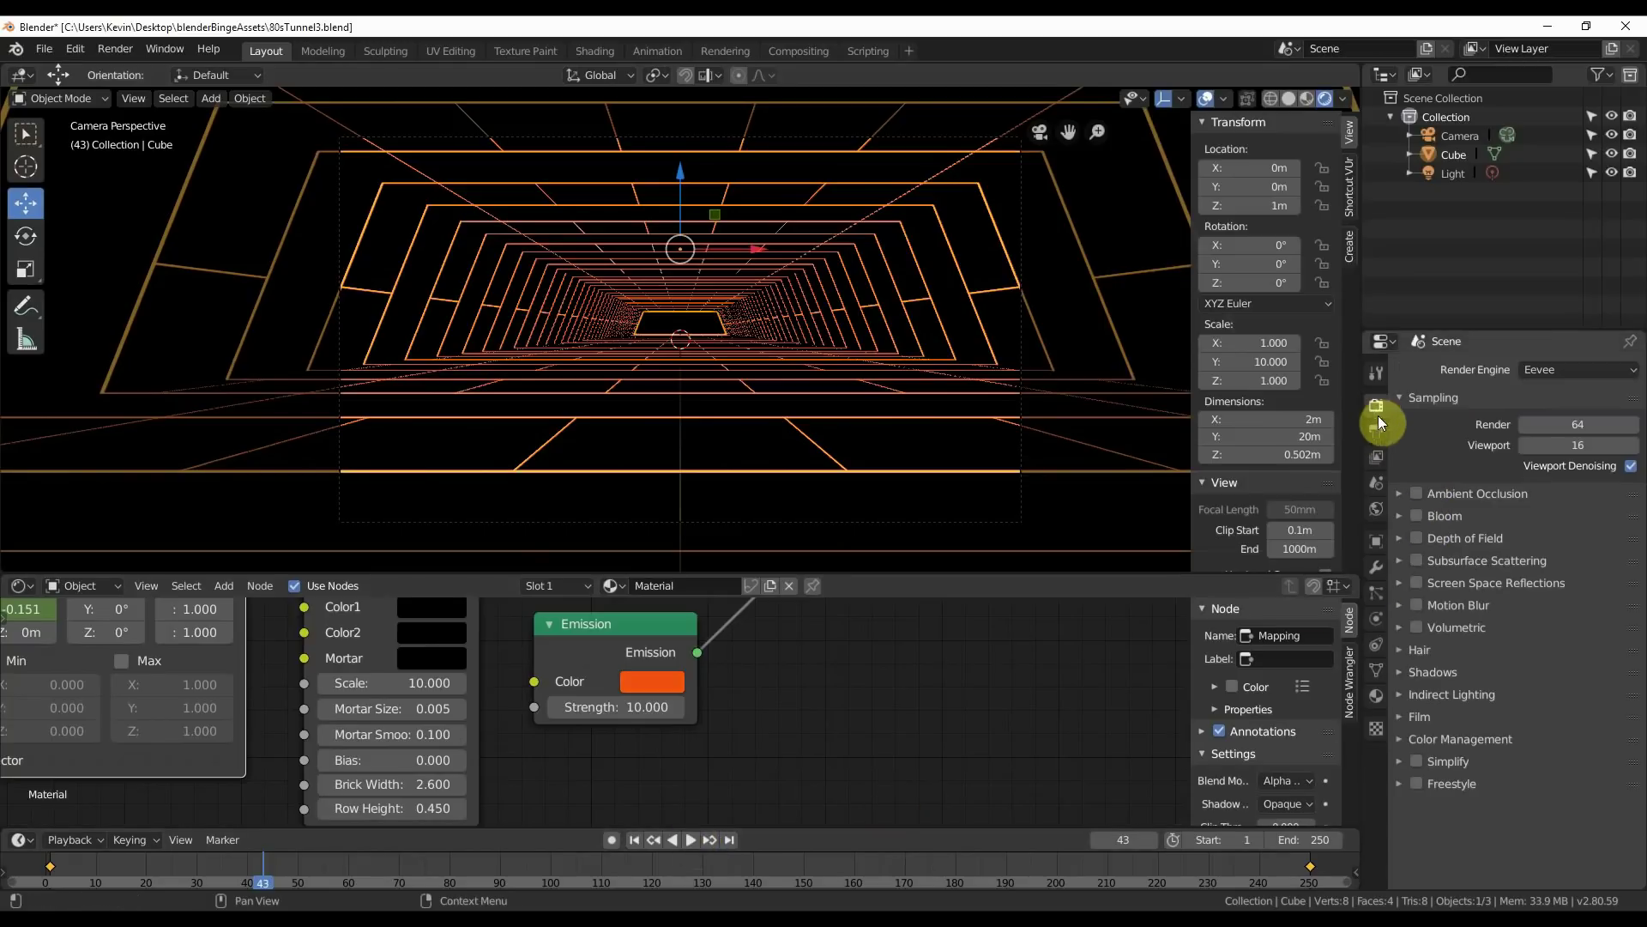
left_click(1417, 516)
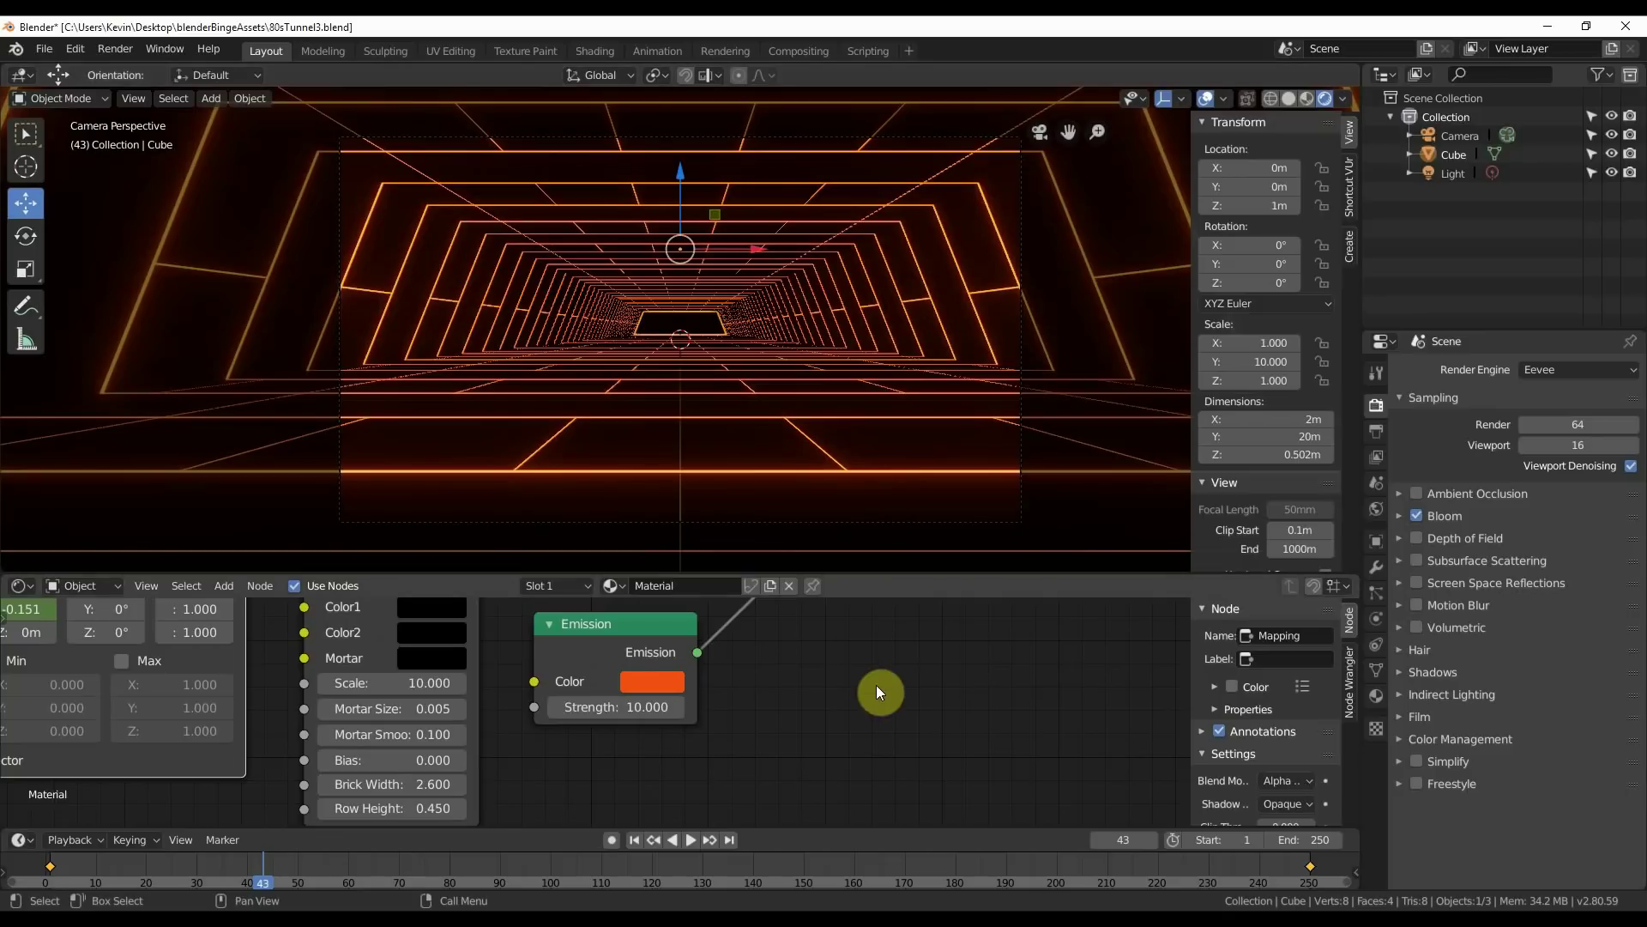
Play the glowing tunnel animation through the camera to check it, and stop the playback.
key("space")
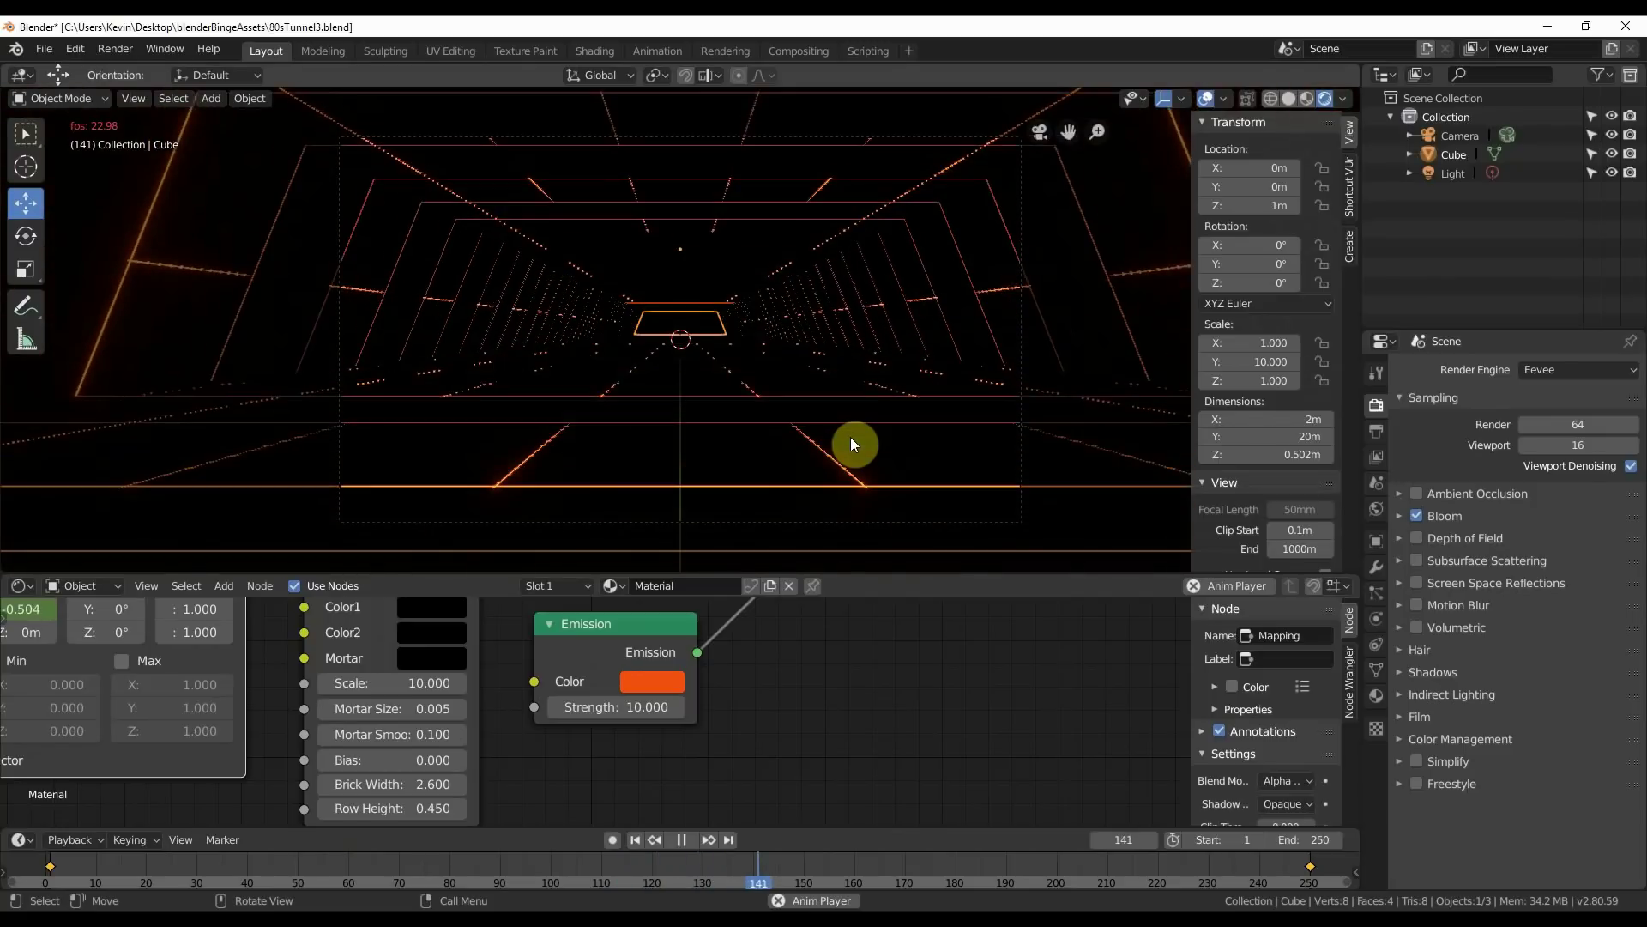
key("space")
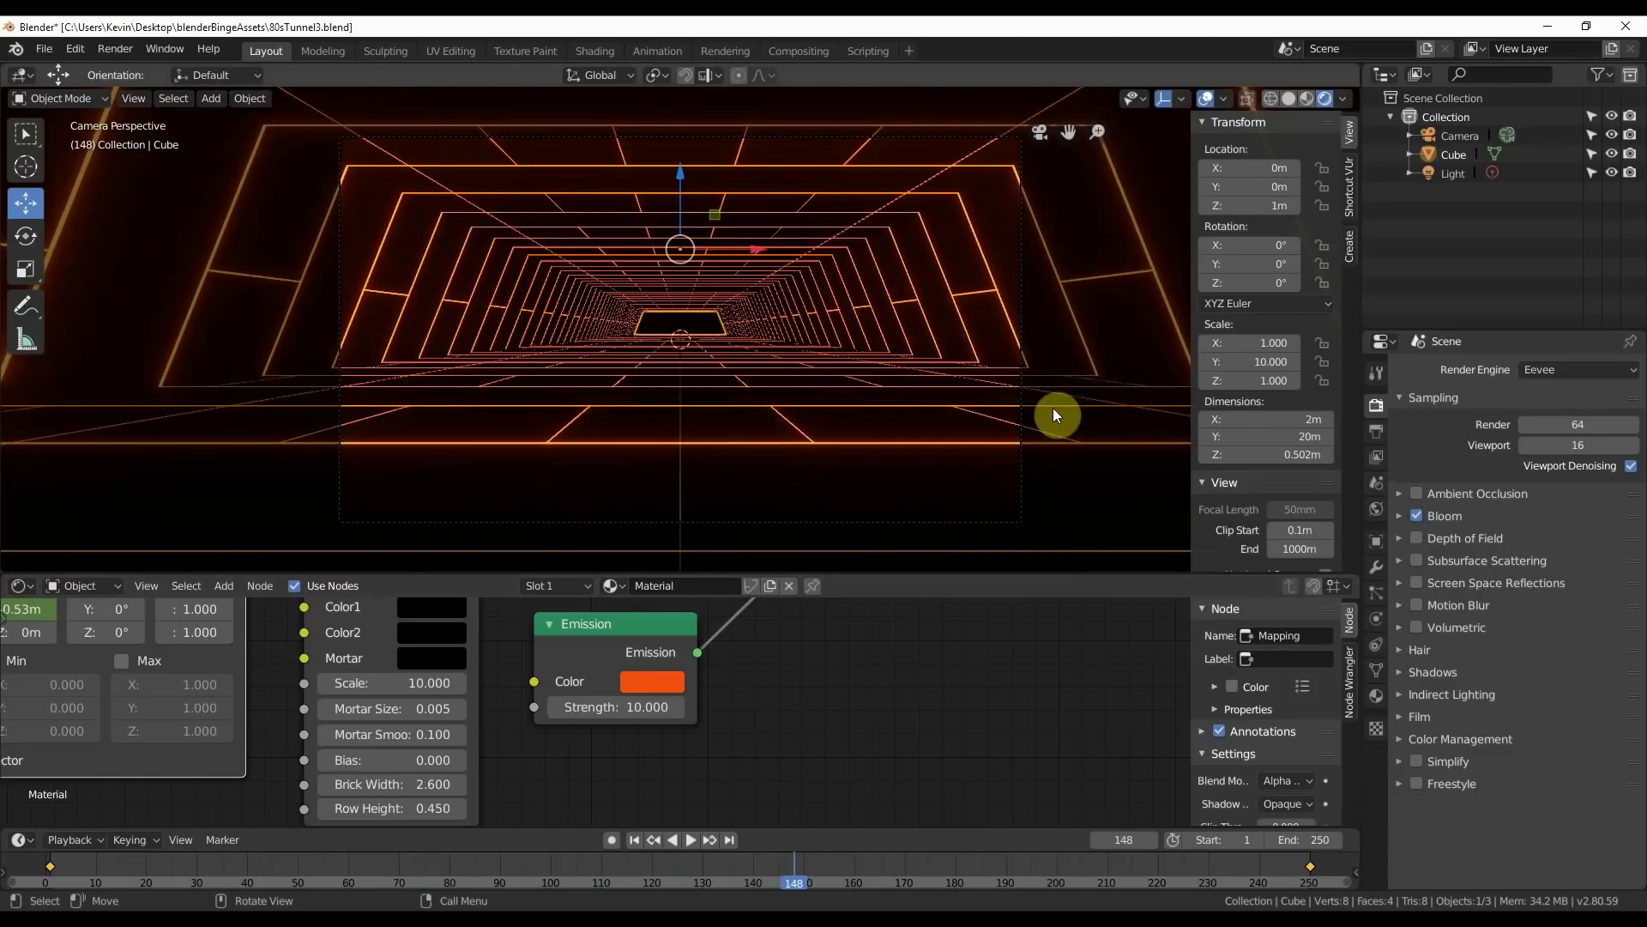
Lighten the world background color to grey with a value of 0.279.
left_click(1377, 507)
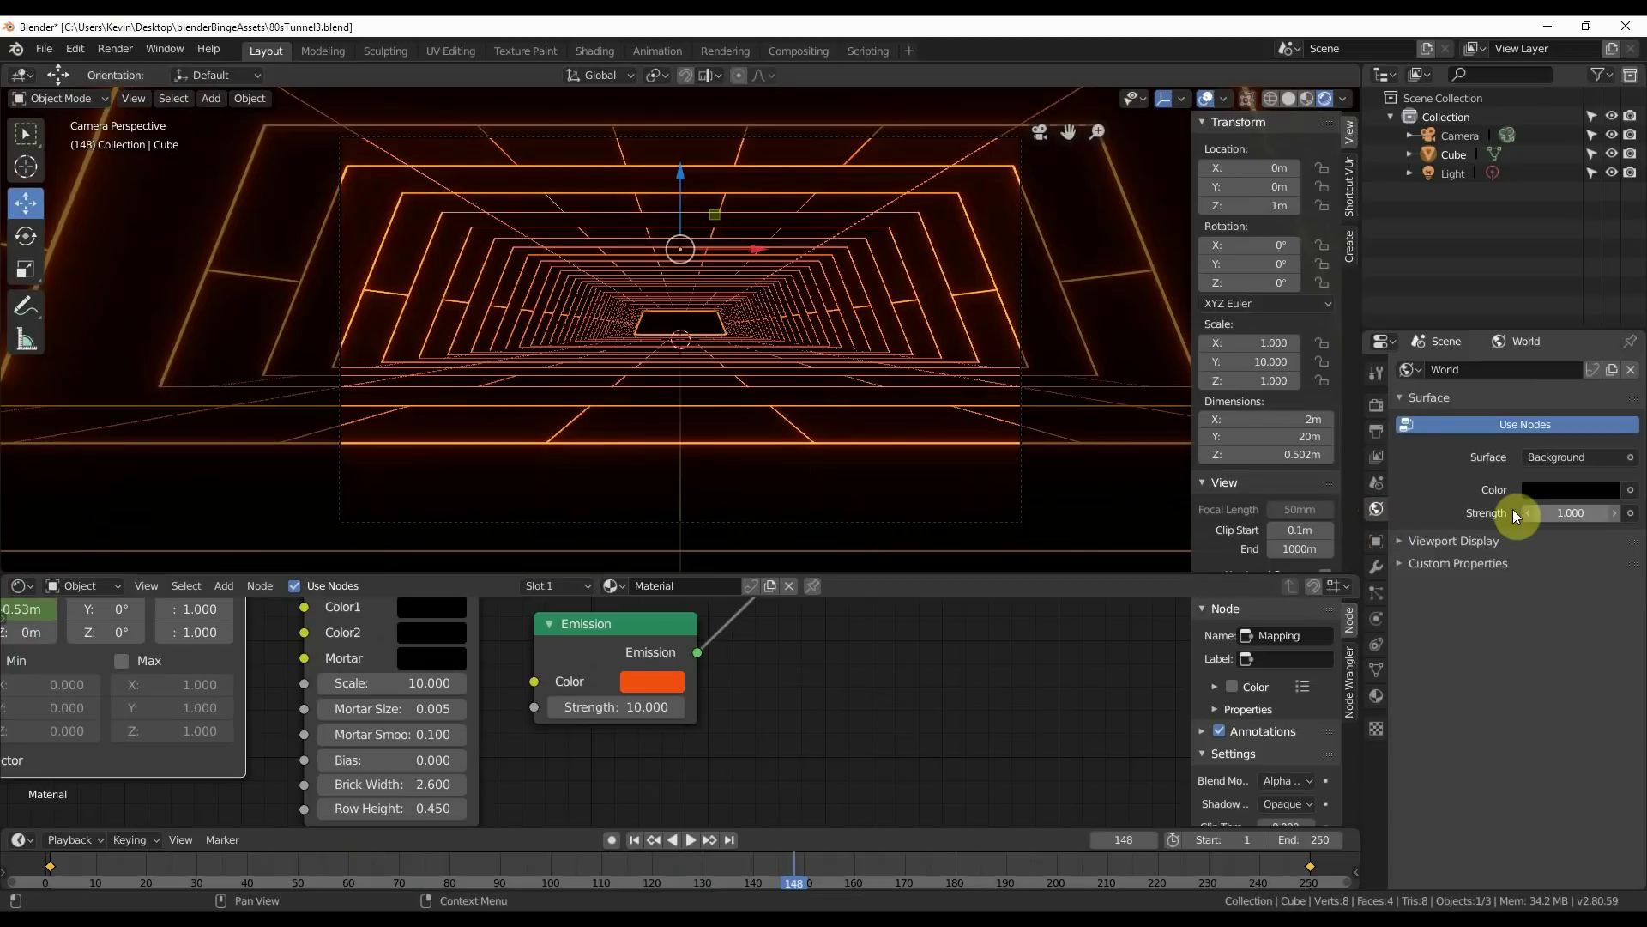
left_click(1575, 491)
left_click_drag(1609, 340, 1607, 311)
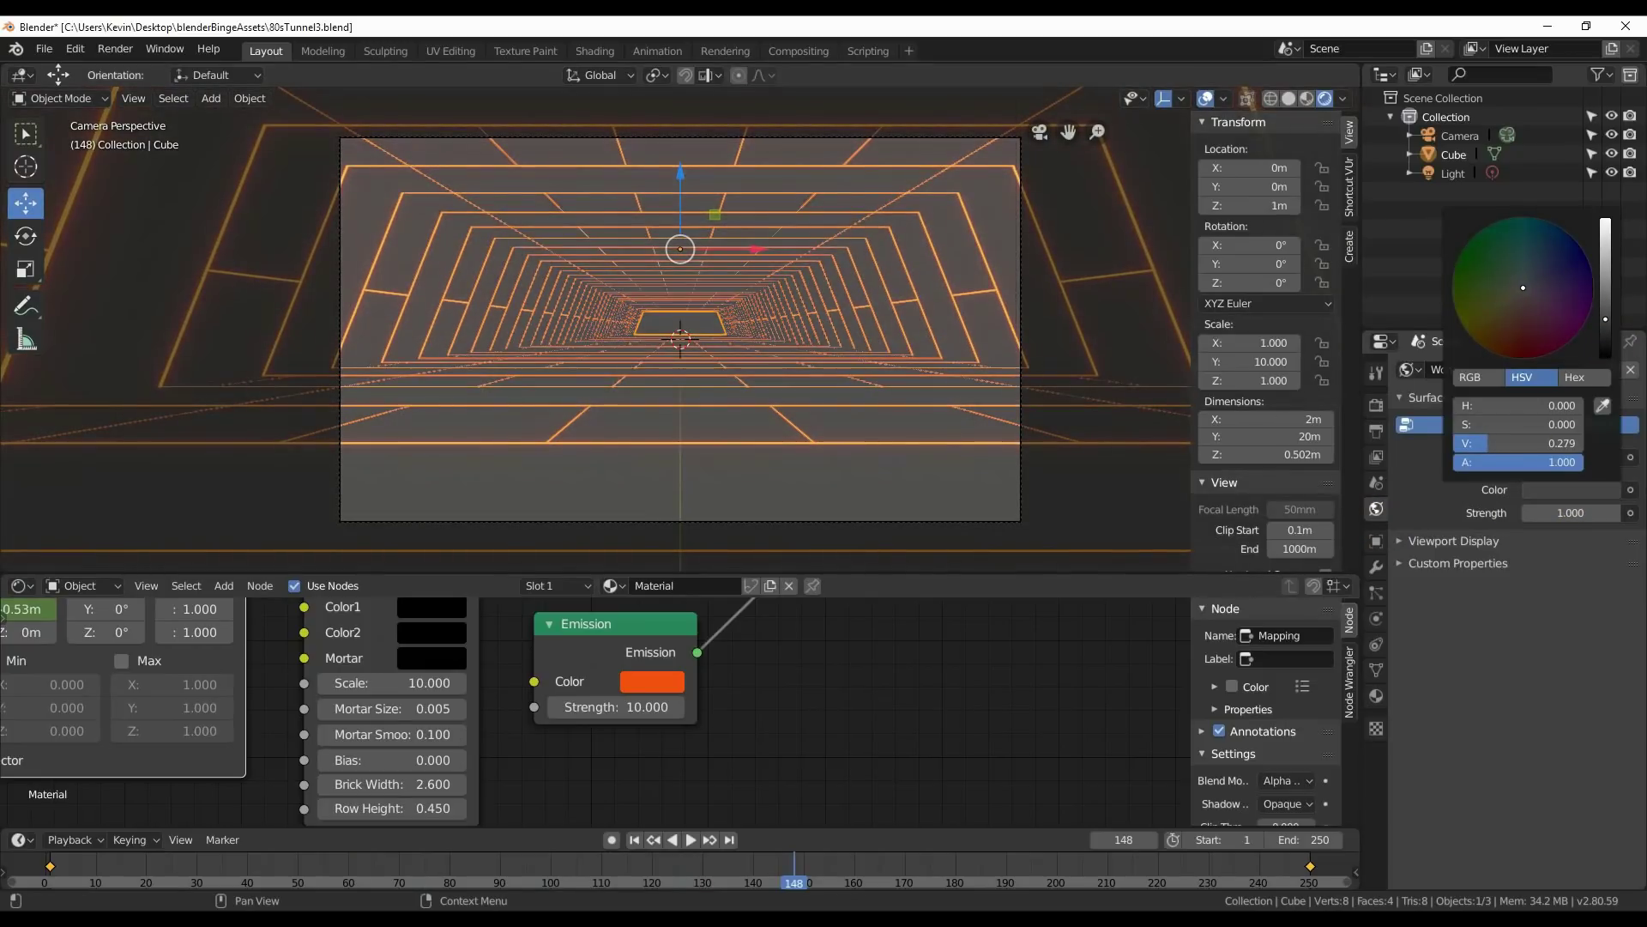
Add a plane mesh and move it along X to about 2.74 m, outside the tunnel.
middle_click_drag(960, 315, 915, 333)
scroll(915, 333, "down", 6)
middle_click_drag(961, 280, 390, 420, "shift")
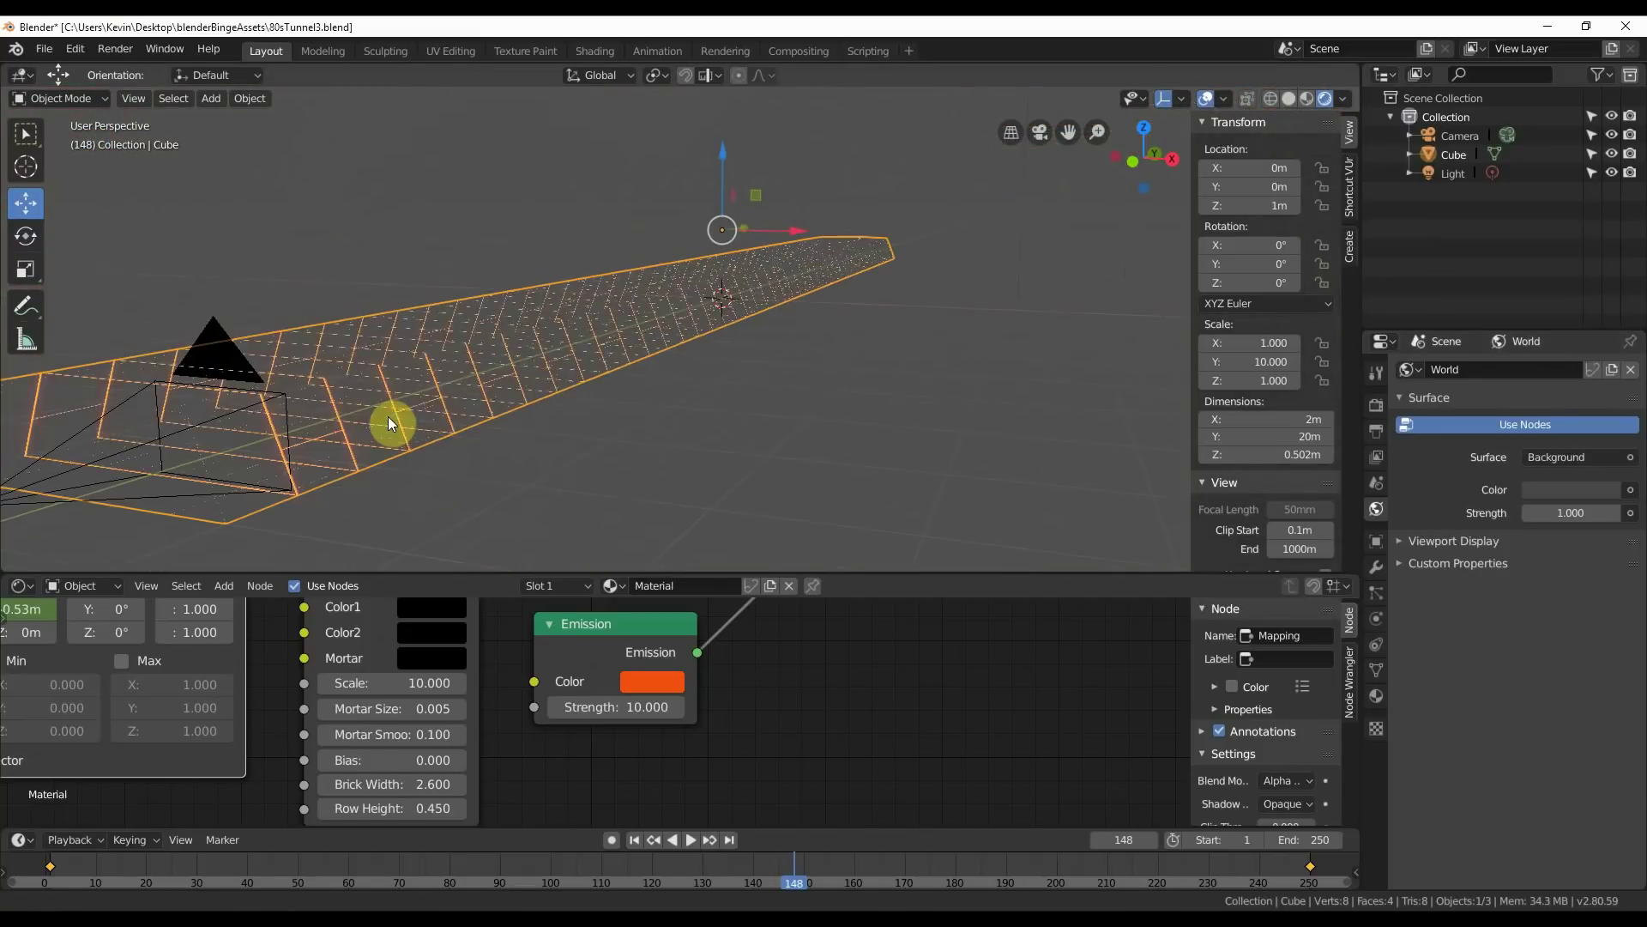
left_click(211, 99)
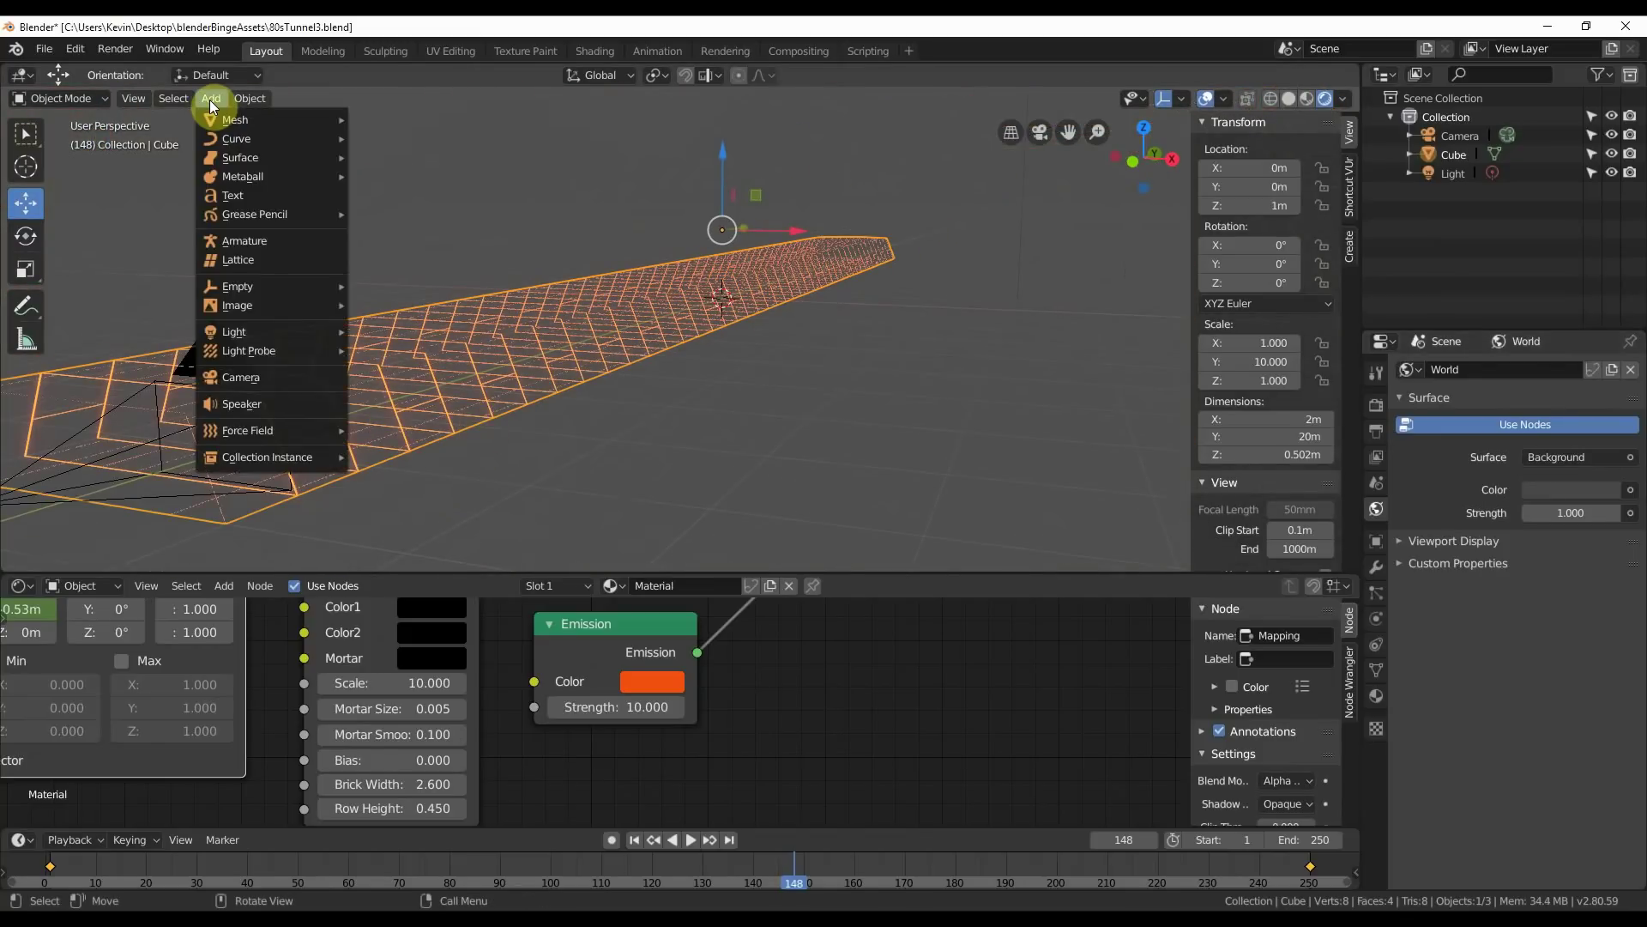
mouse_move(215, 118)
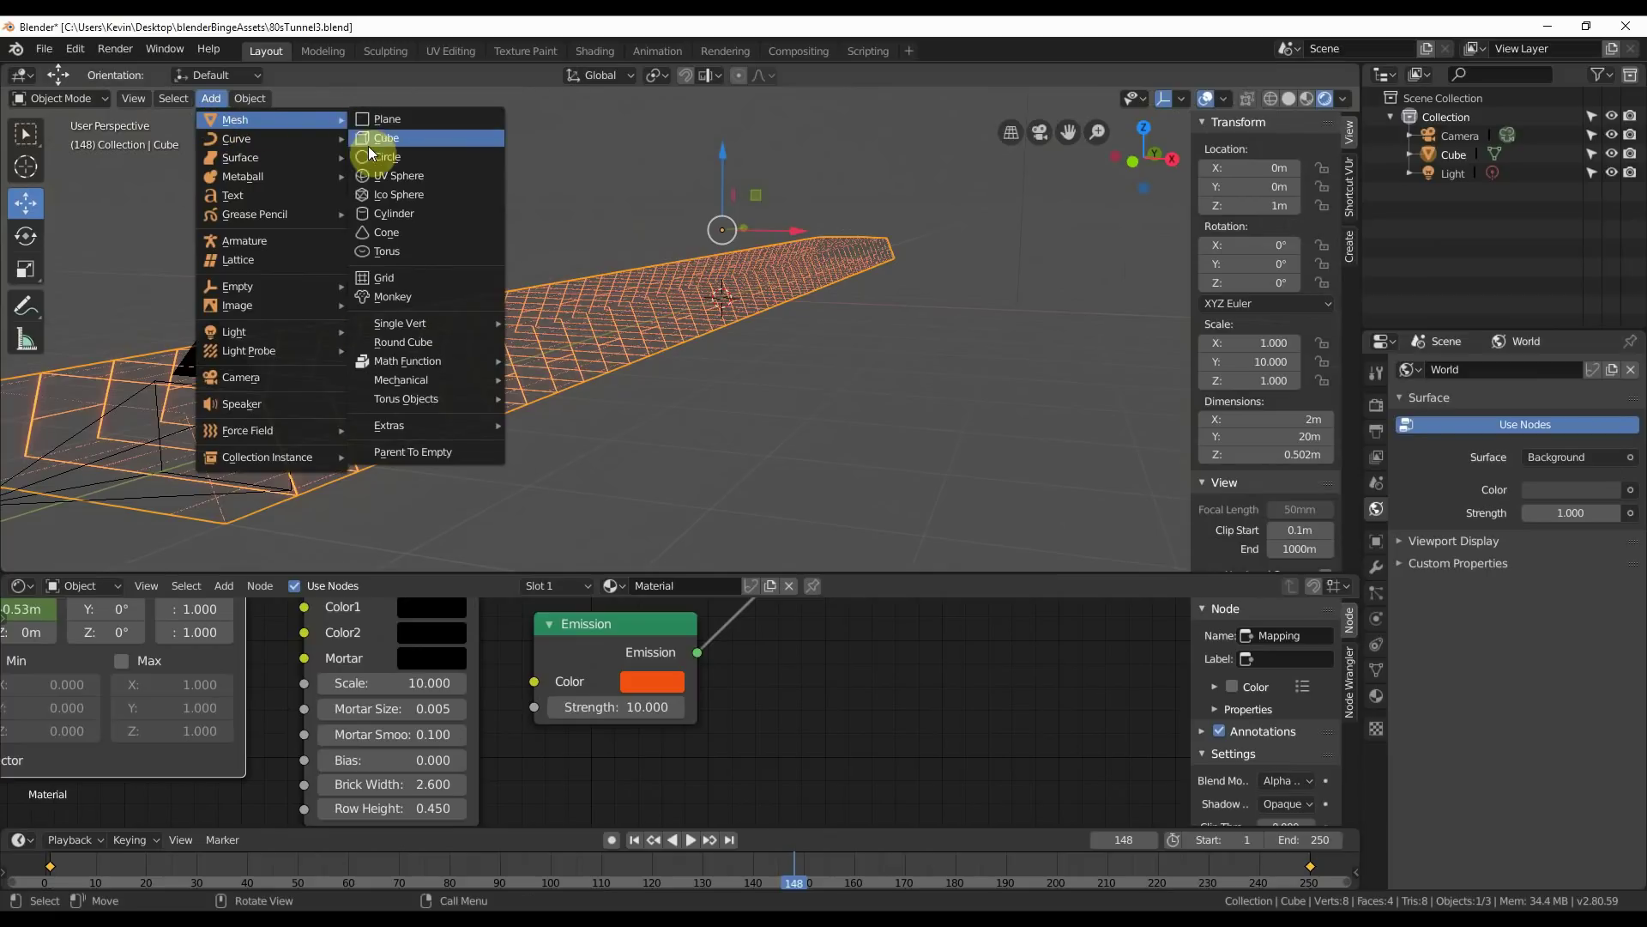
left_click(395, 120)
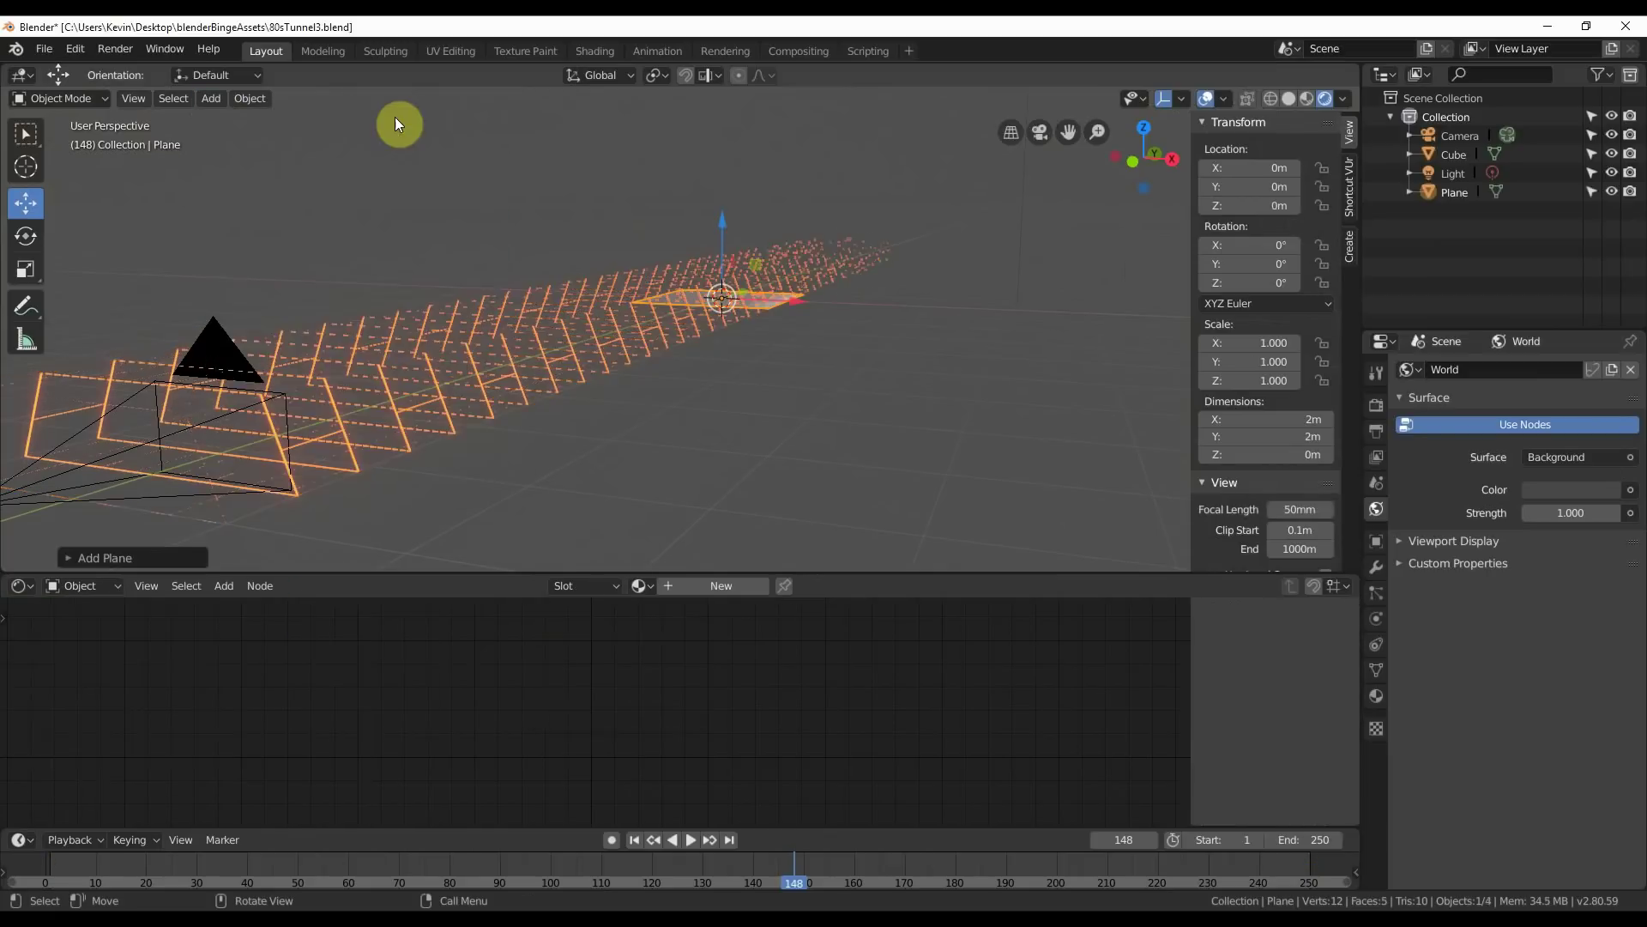
left_click_drag(800, 303, 988, 330)
middle_click_drag(1001, 259, 960, 290)
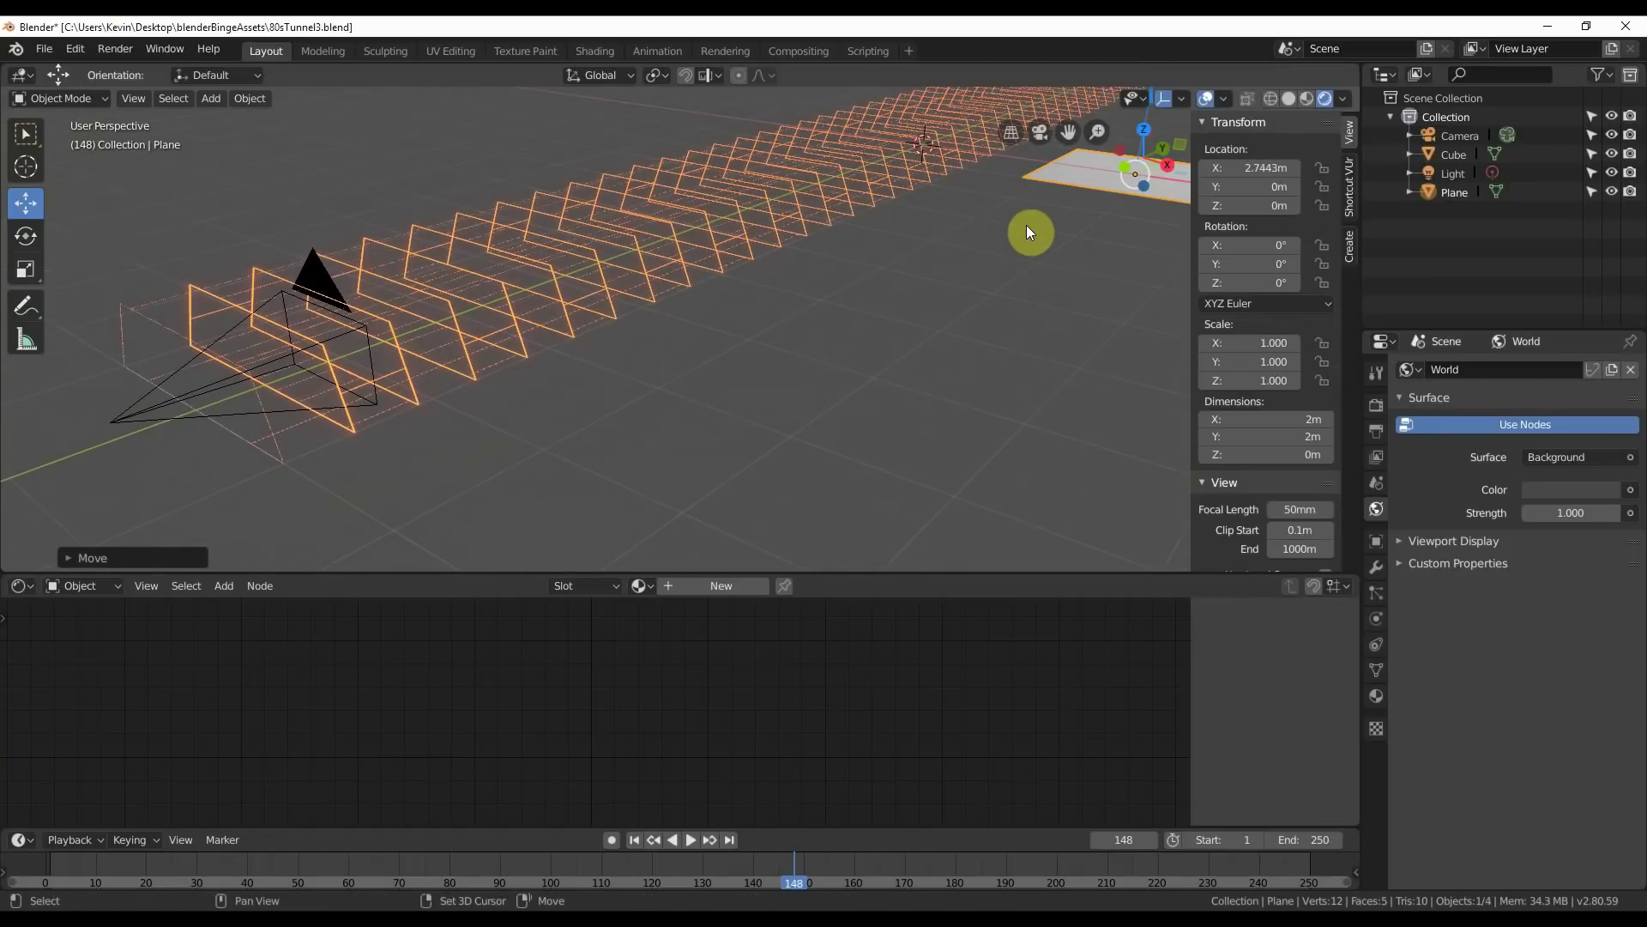
In Edit Mode, divide the plane into three equal strips with two unslid loop cuts running along Y.
key("KP_Decimal")
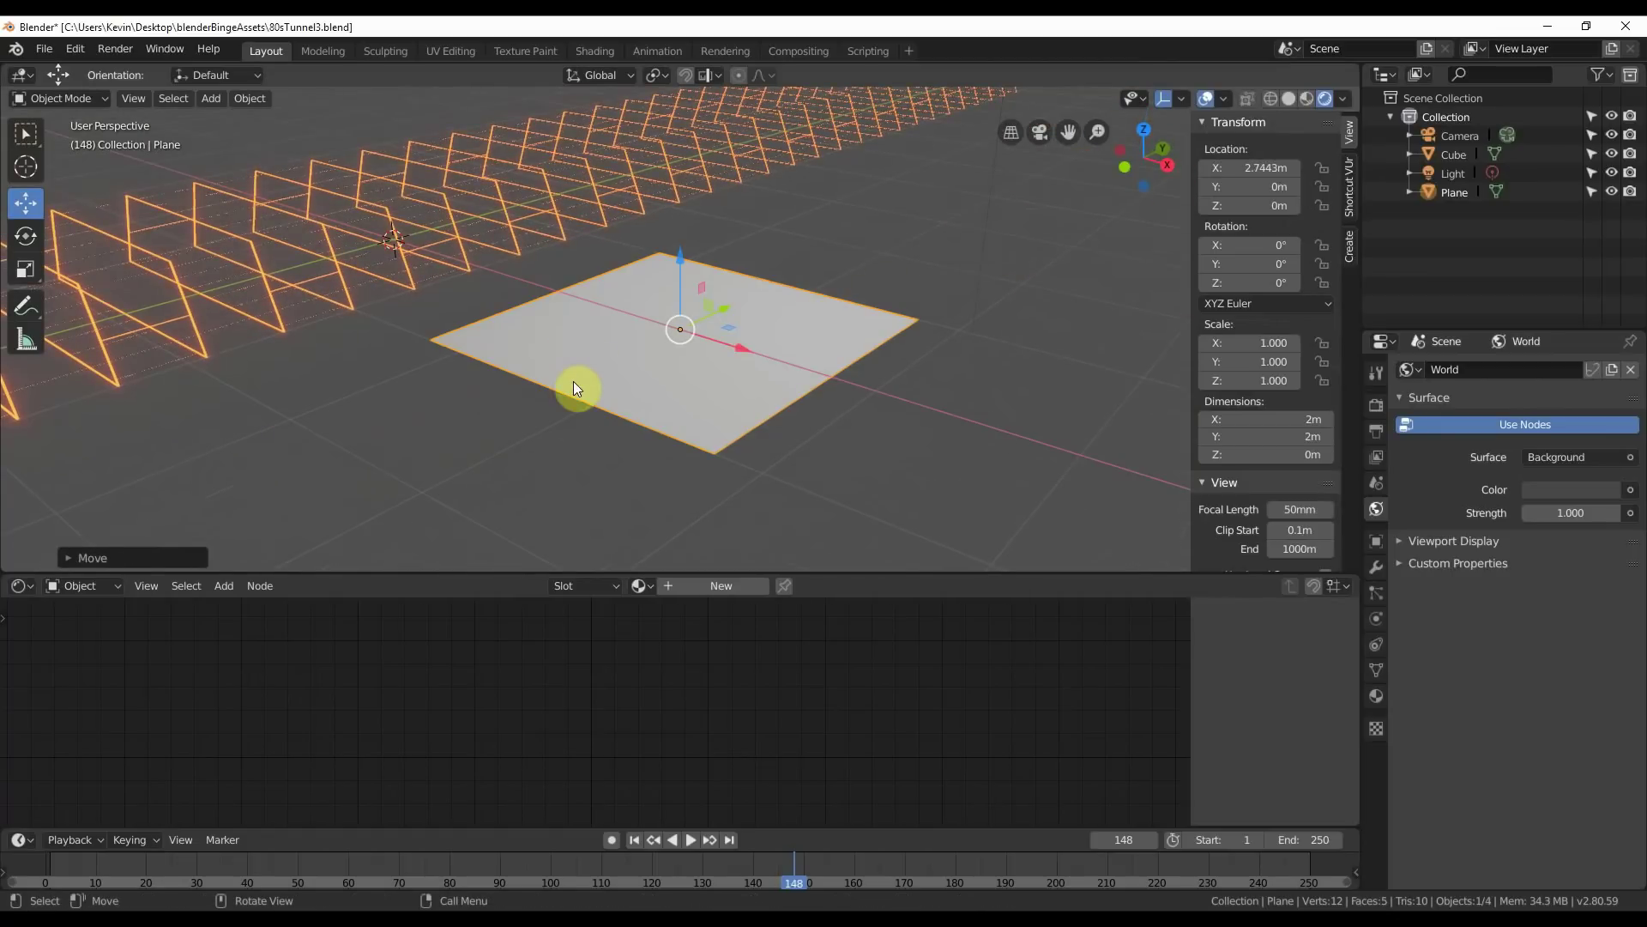
key("Tab")
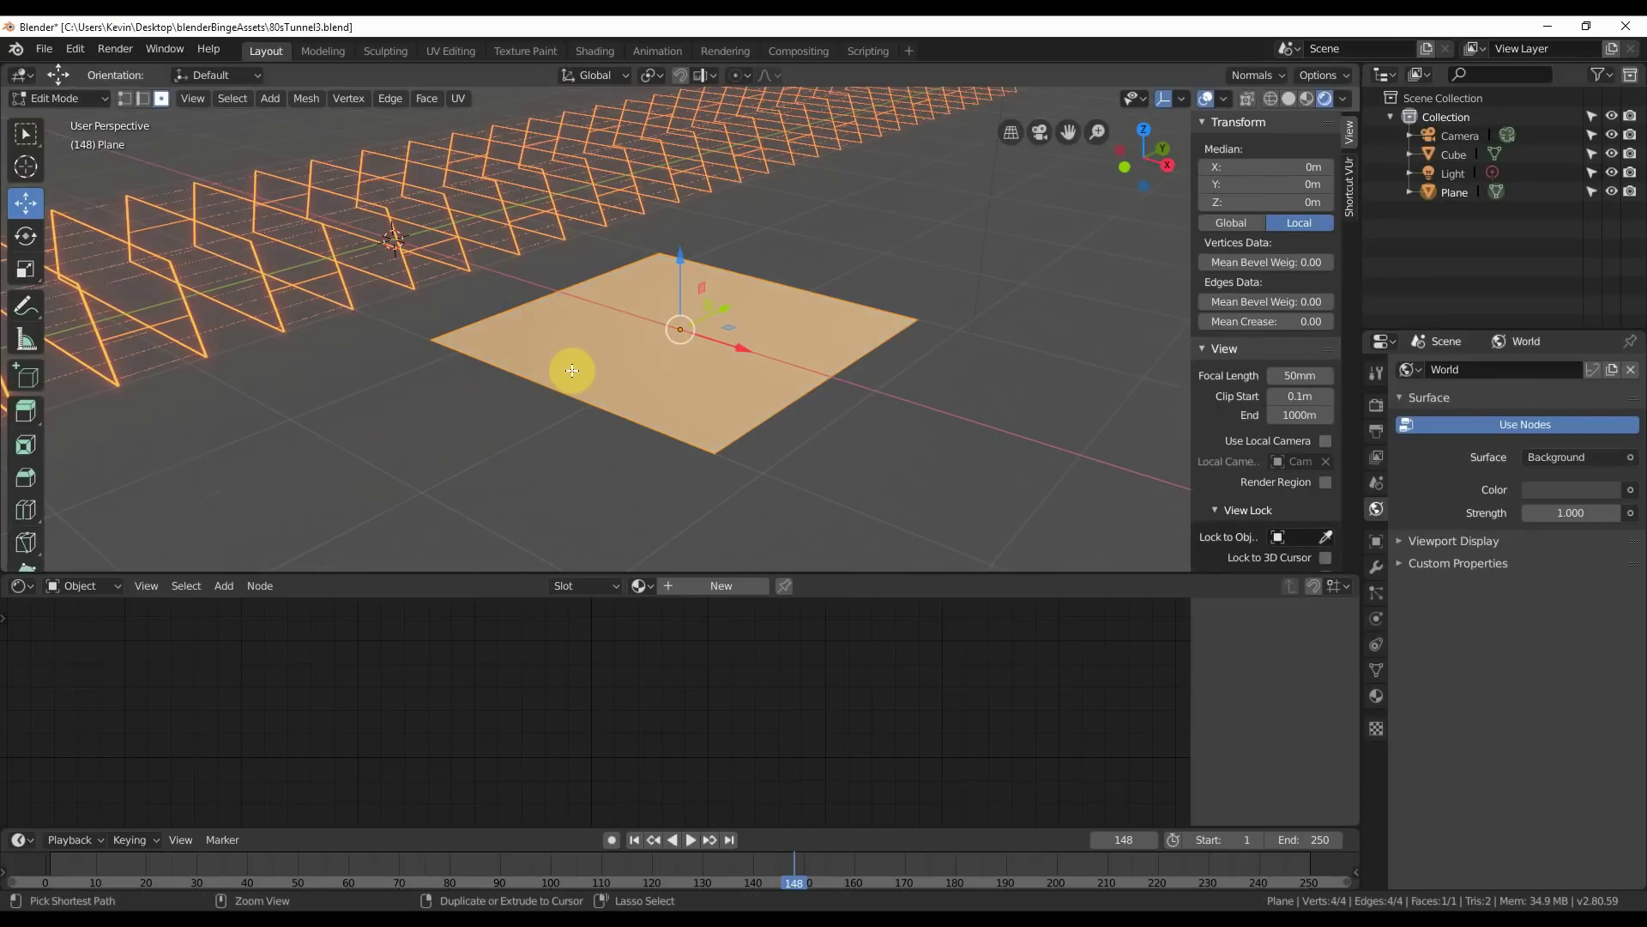
key("ctrl+r")
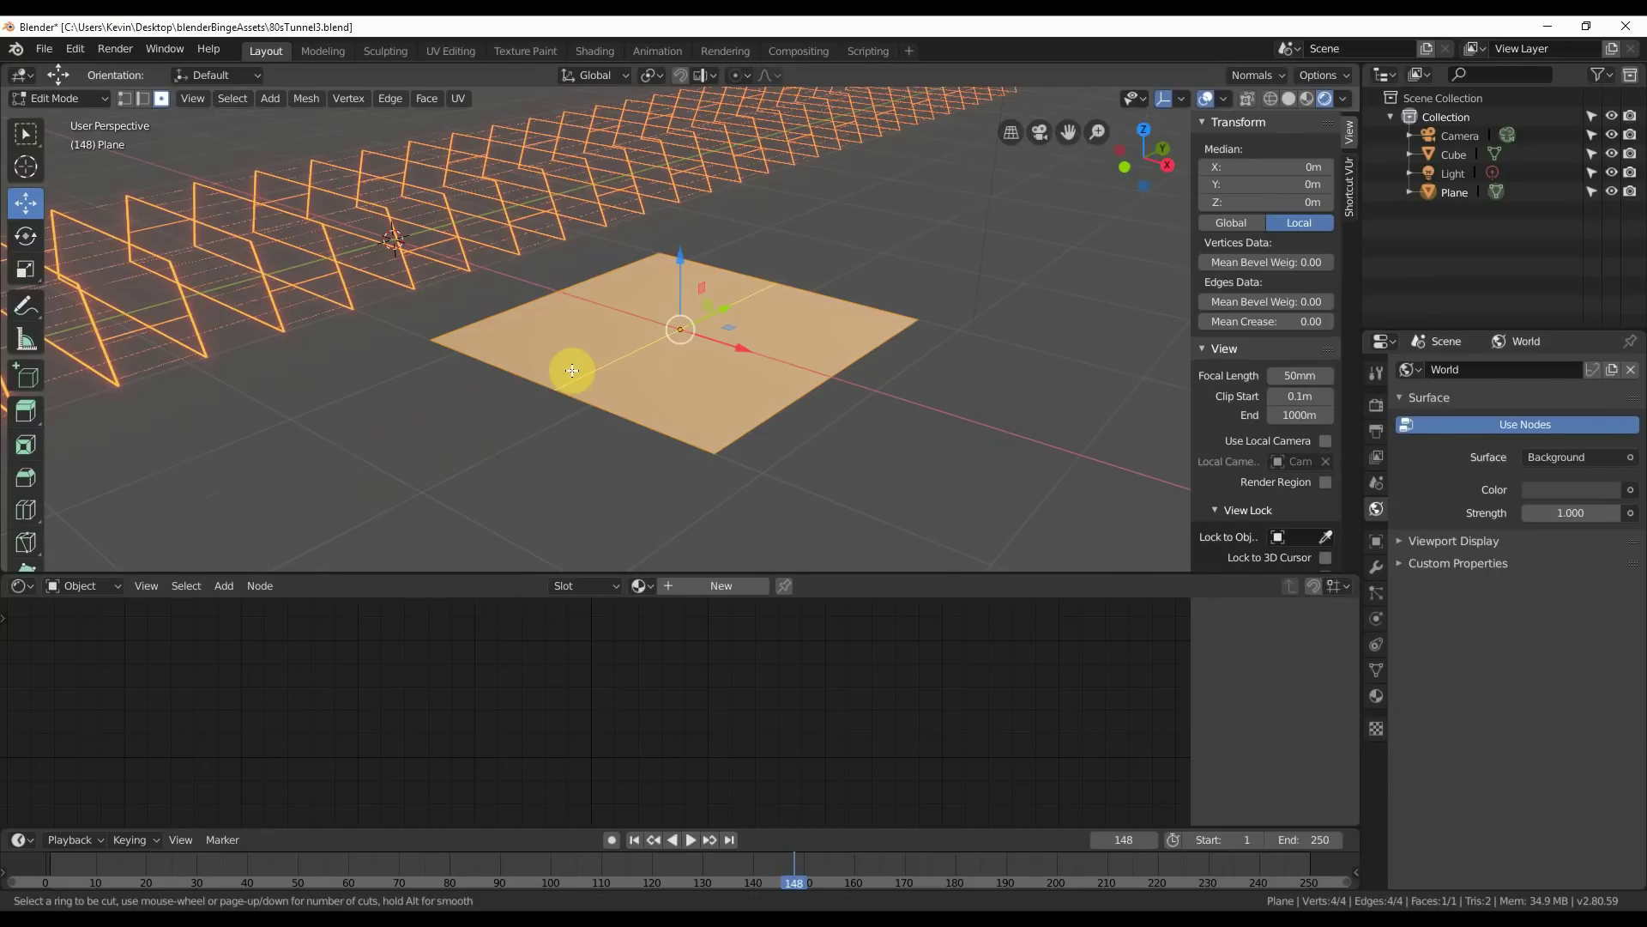
scroll(573, 370, "up", 1)
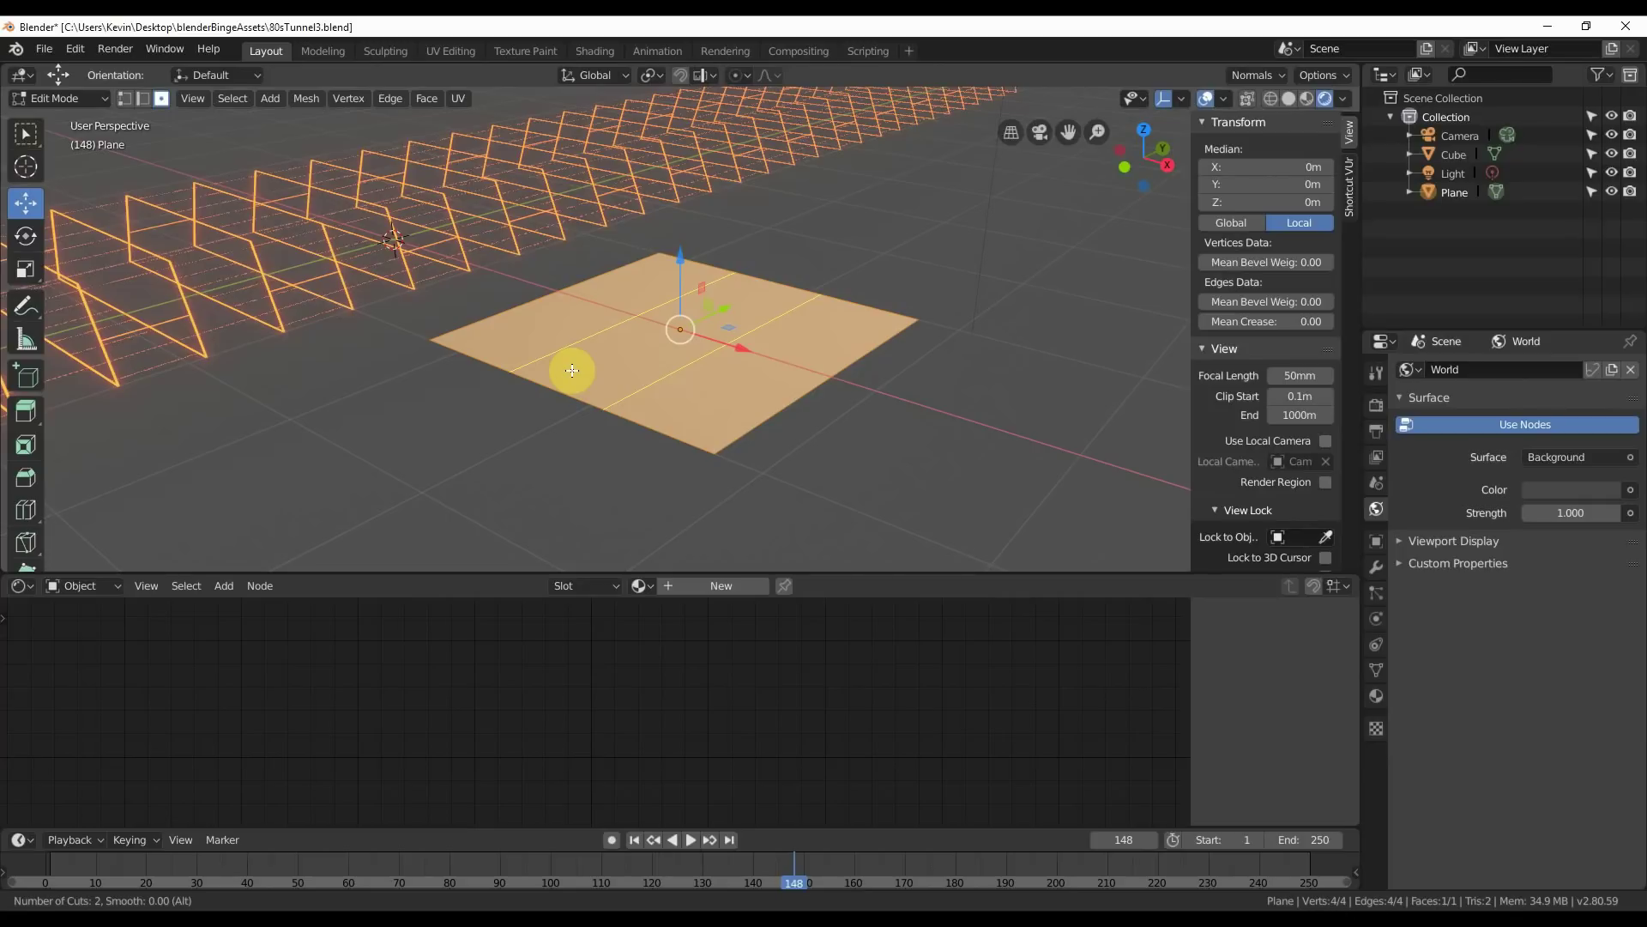
left_click(573, 369)
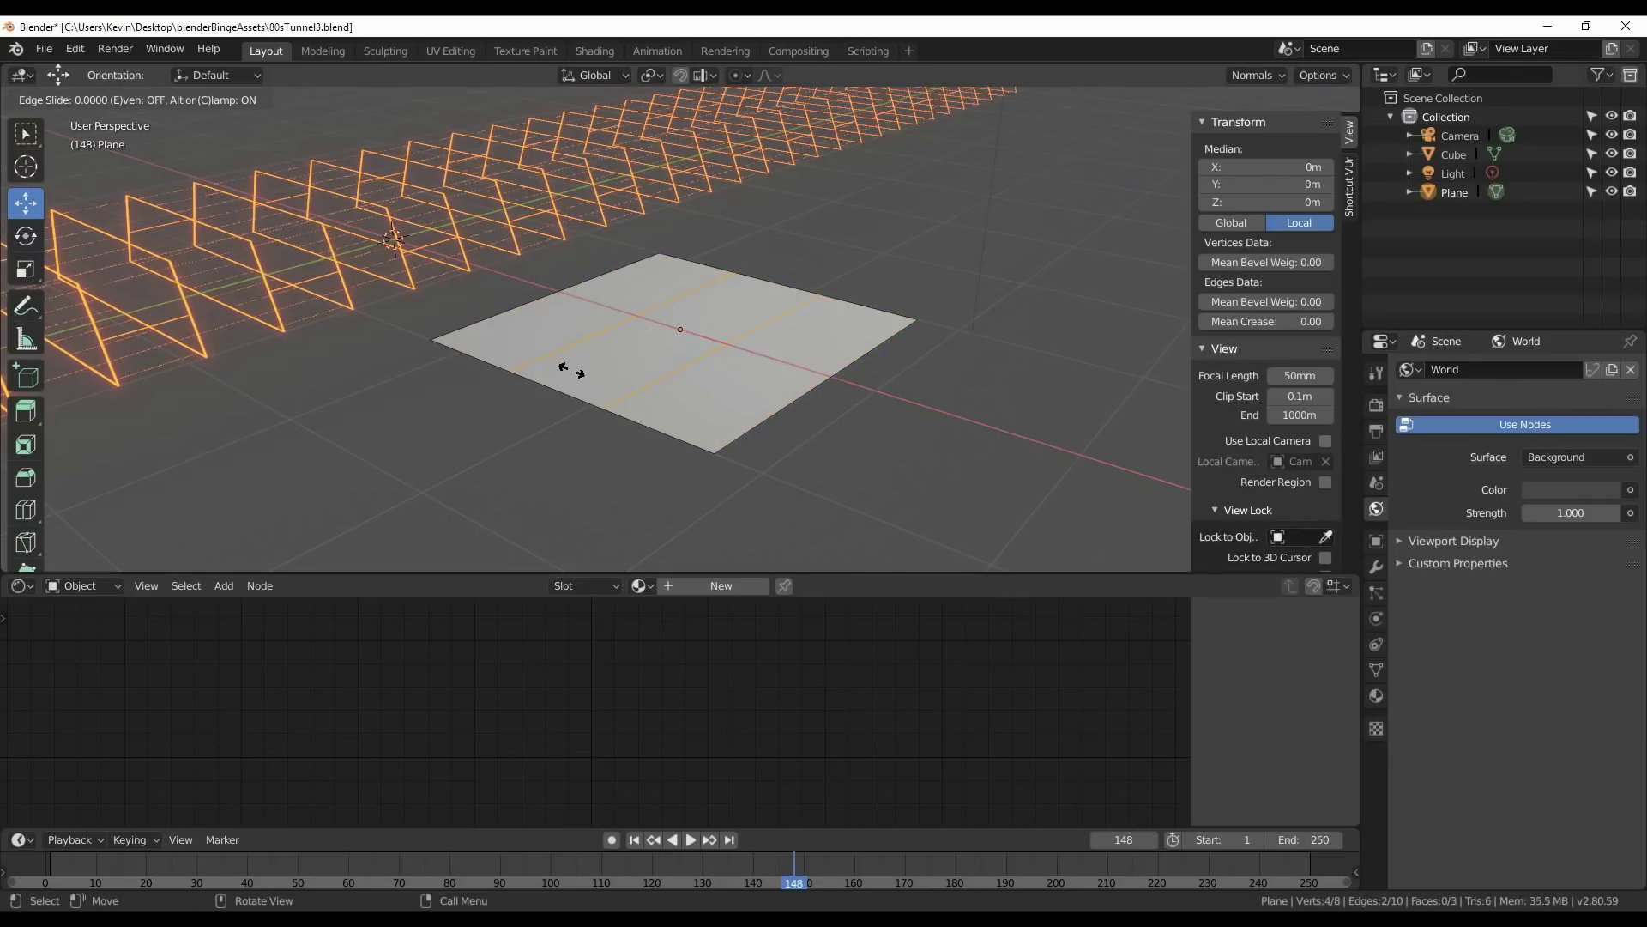
left_click(573, 369)
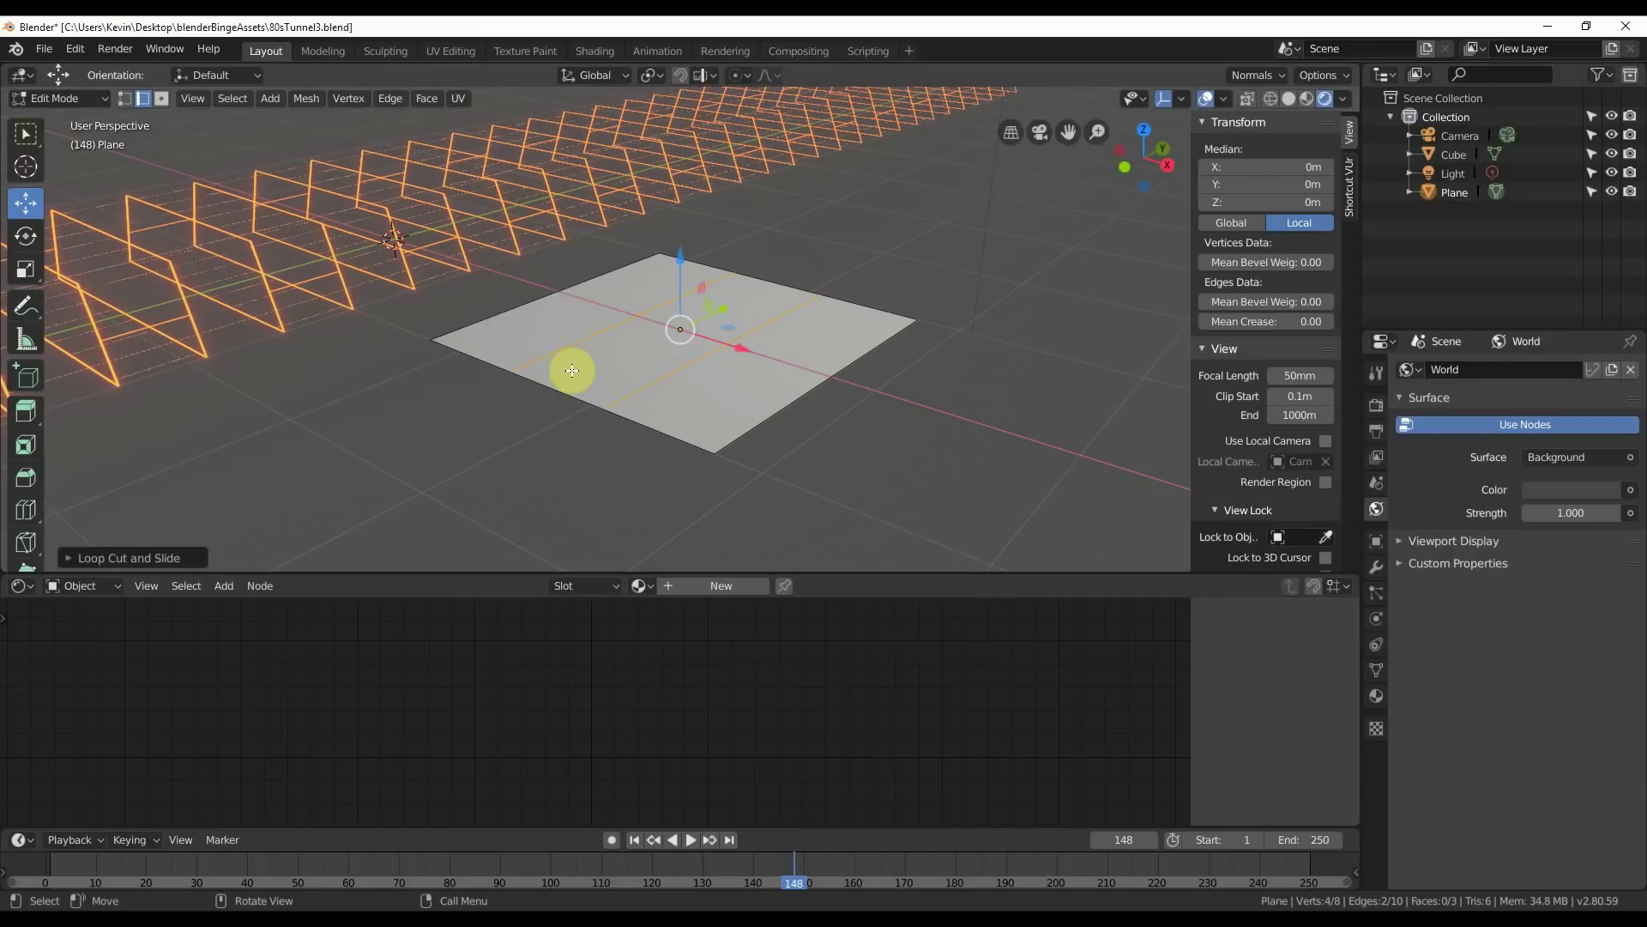
Extrude the middle strip's front edge about 0.69 m outward along negative Y.
scroll(549, 420, "up", 1)
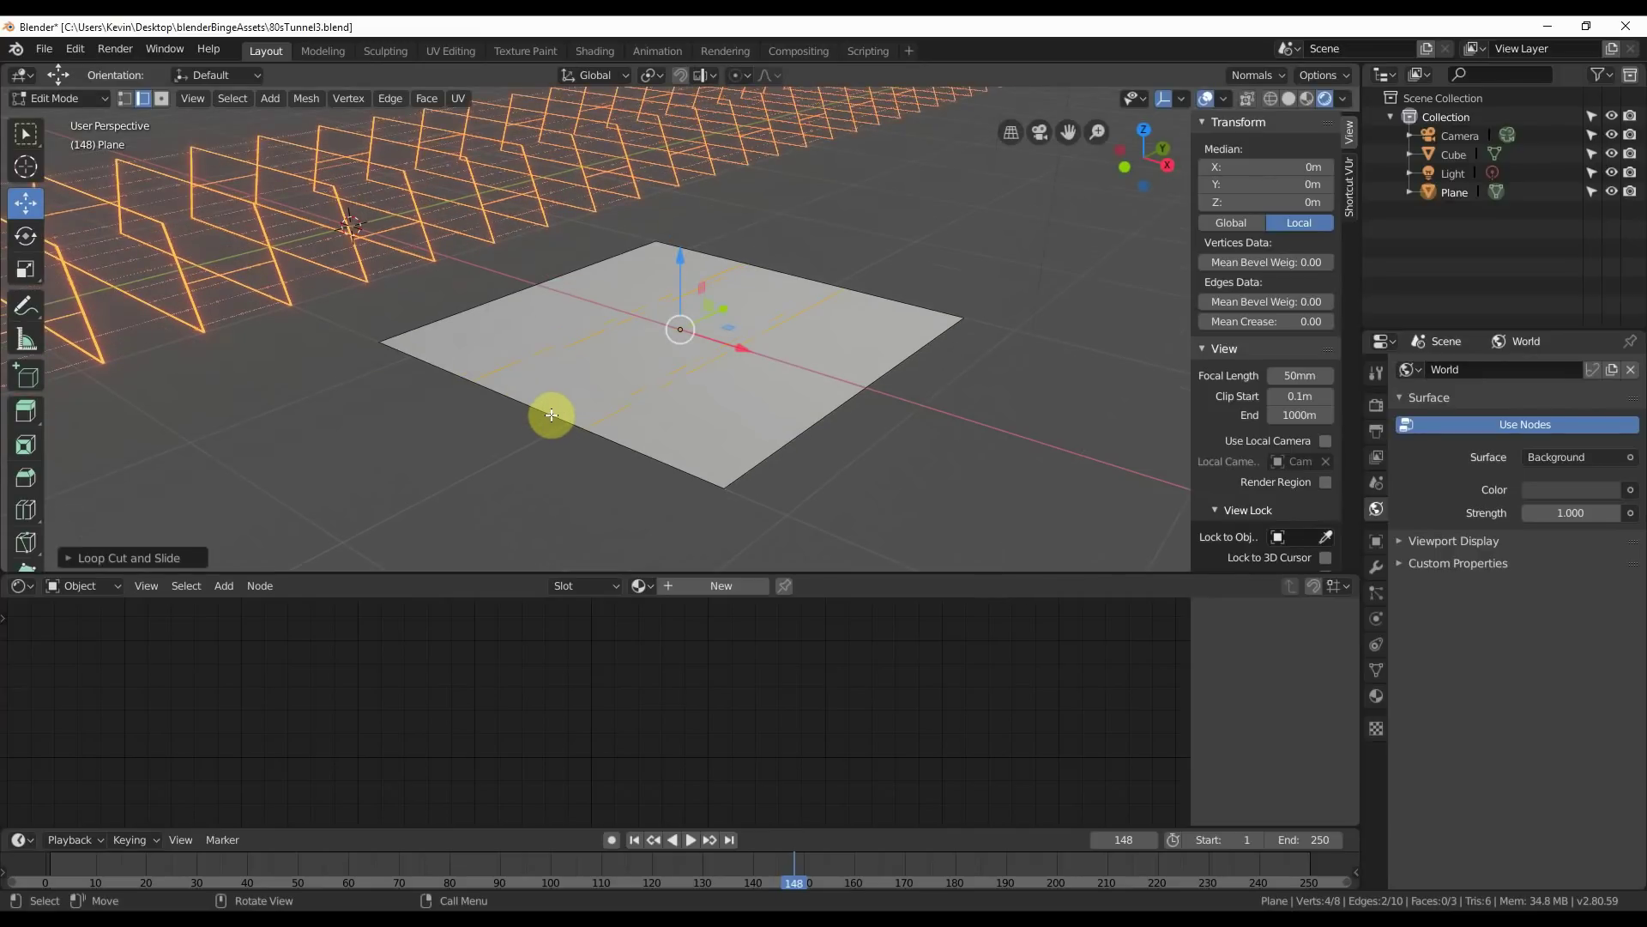
left_click(551, 415)
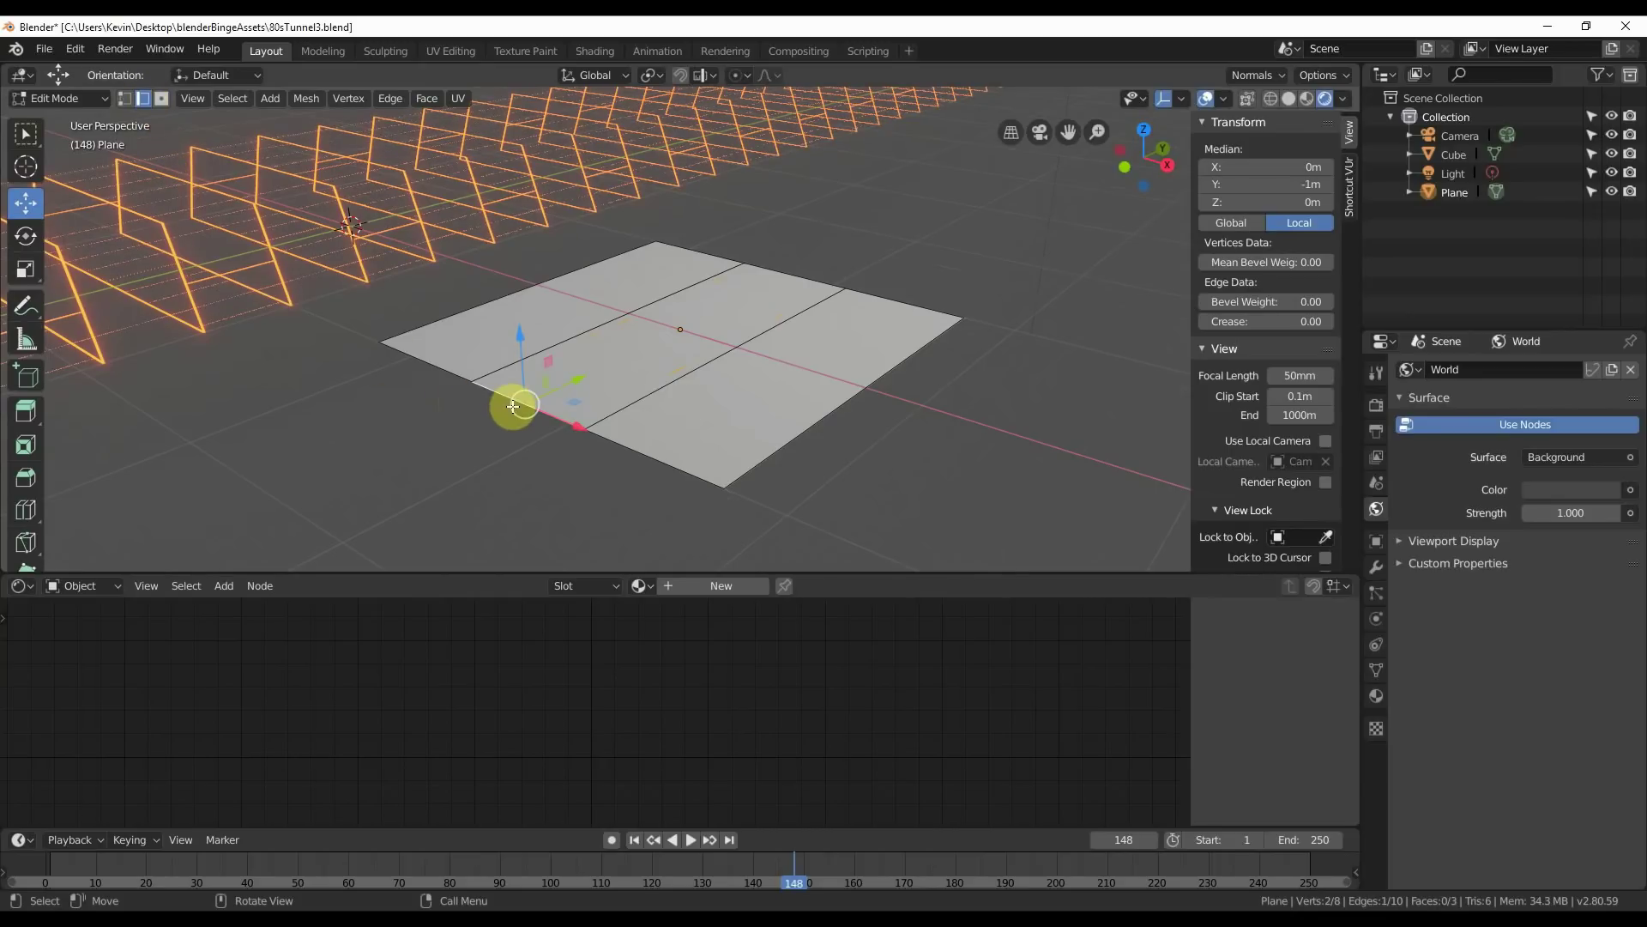
key("e")
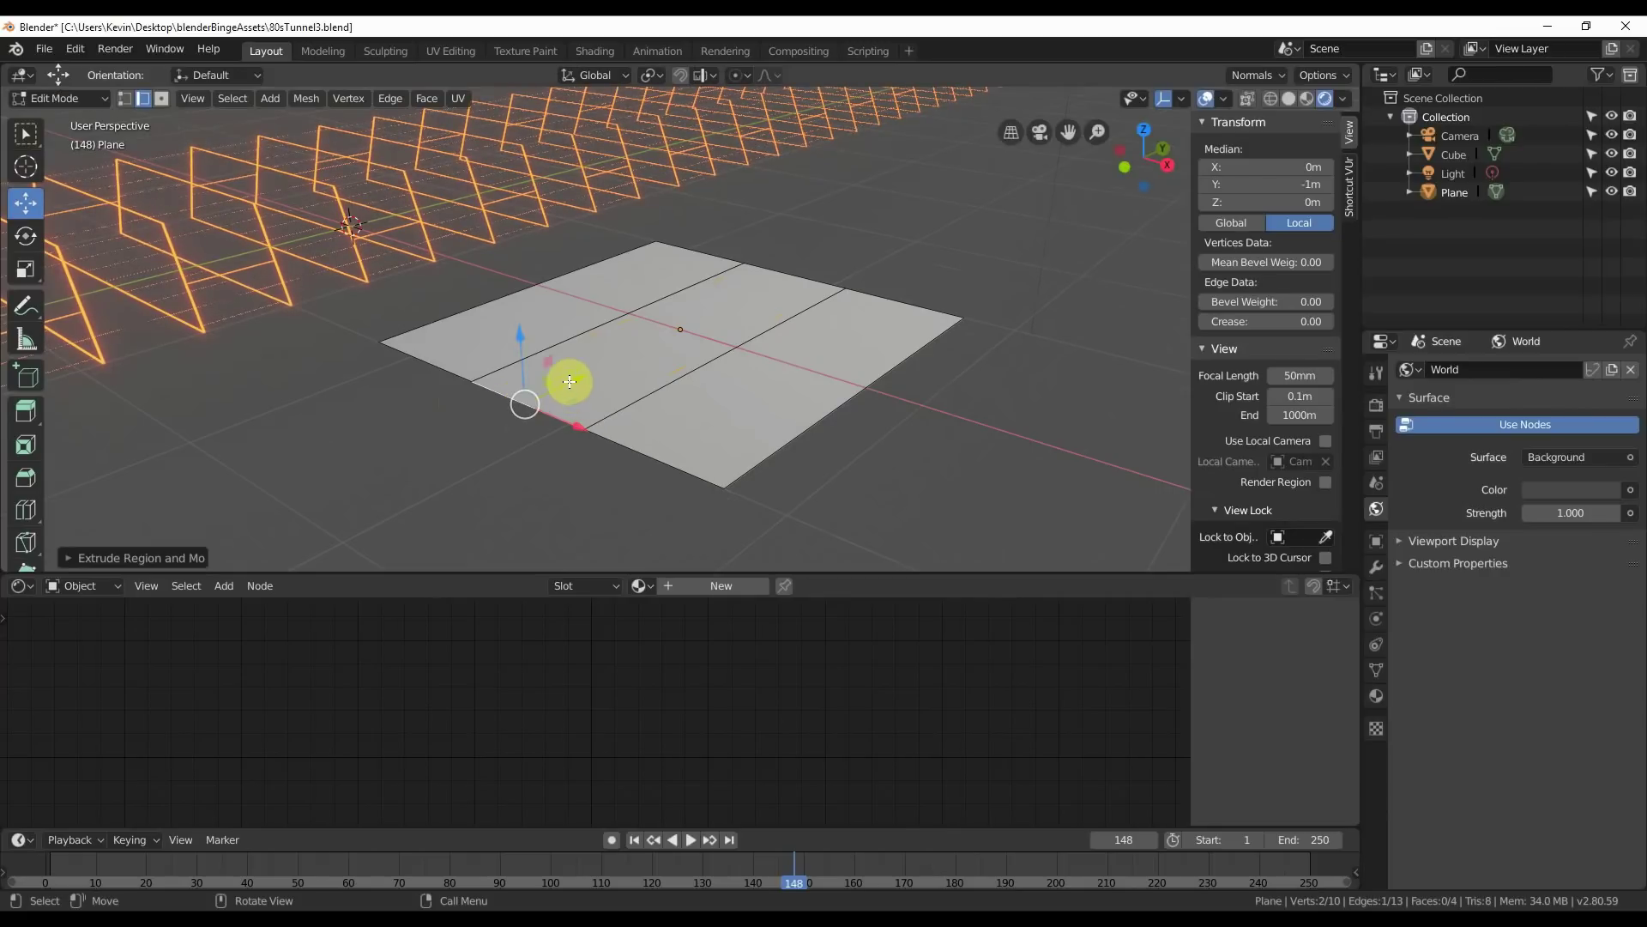
key("y")
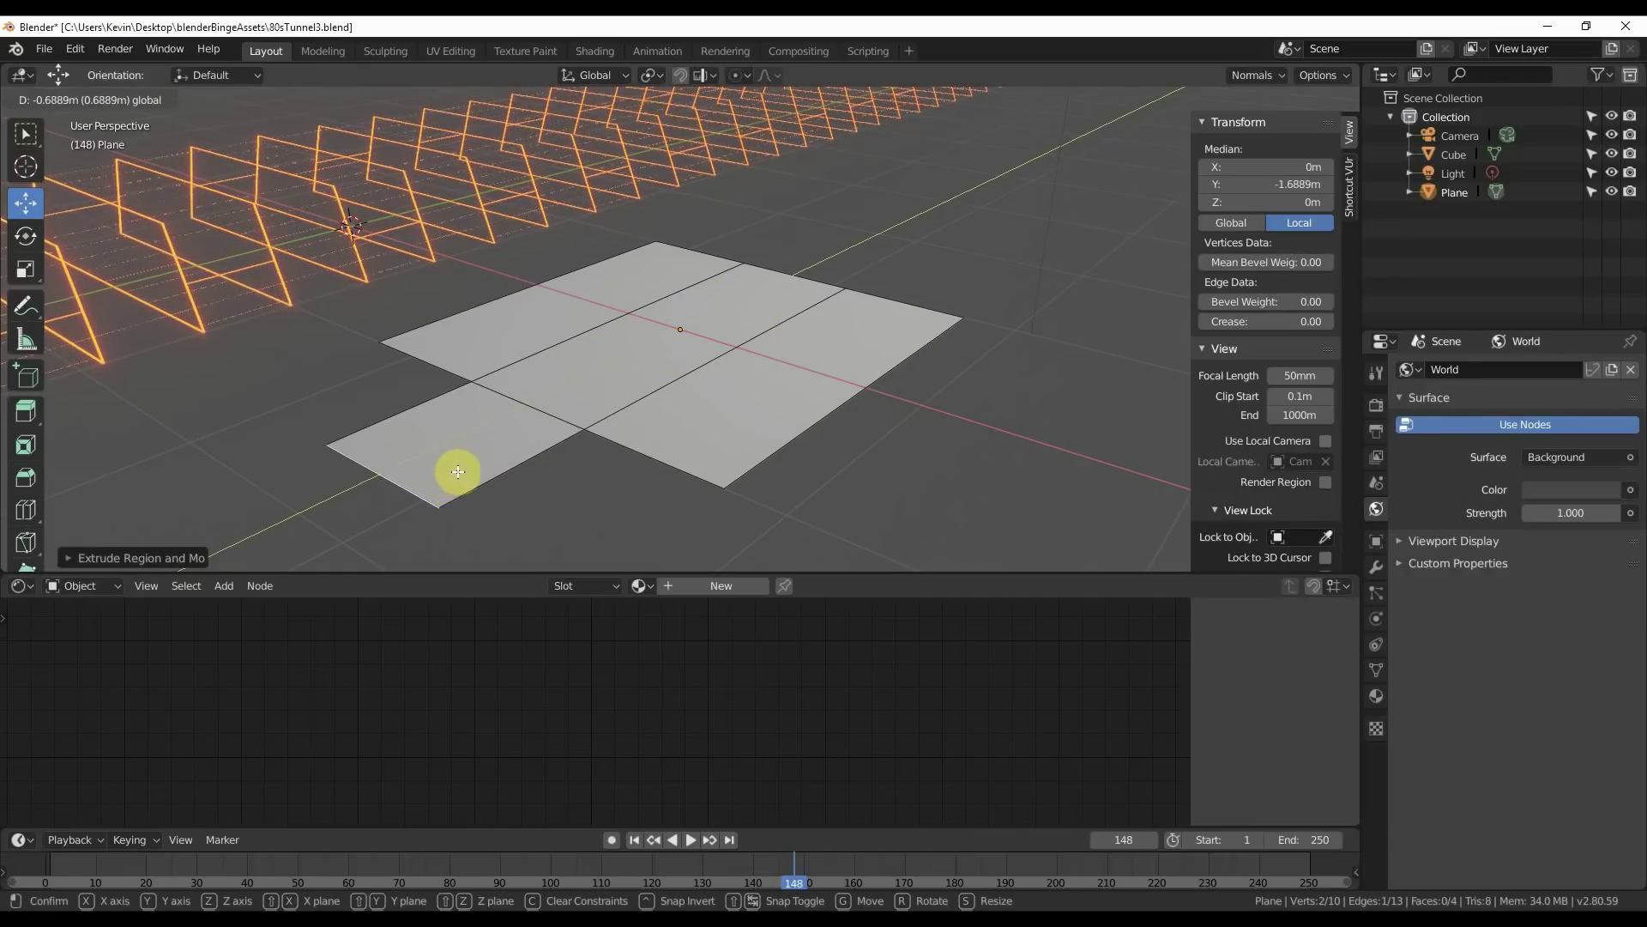
left_click(452, 470)
Select the middle strip's two faces and extrude them upward about 0.29 m to form a raised body.
left_click(161, 100)
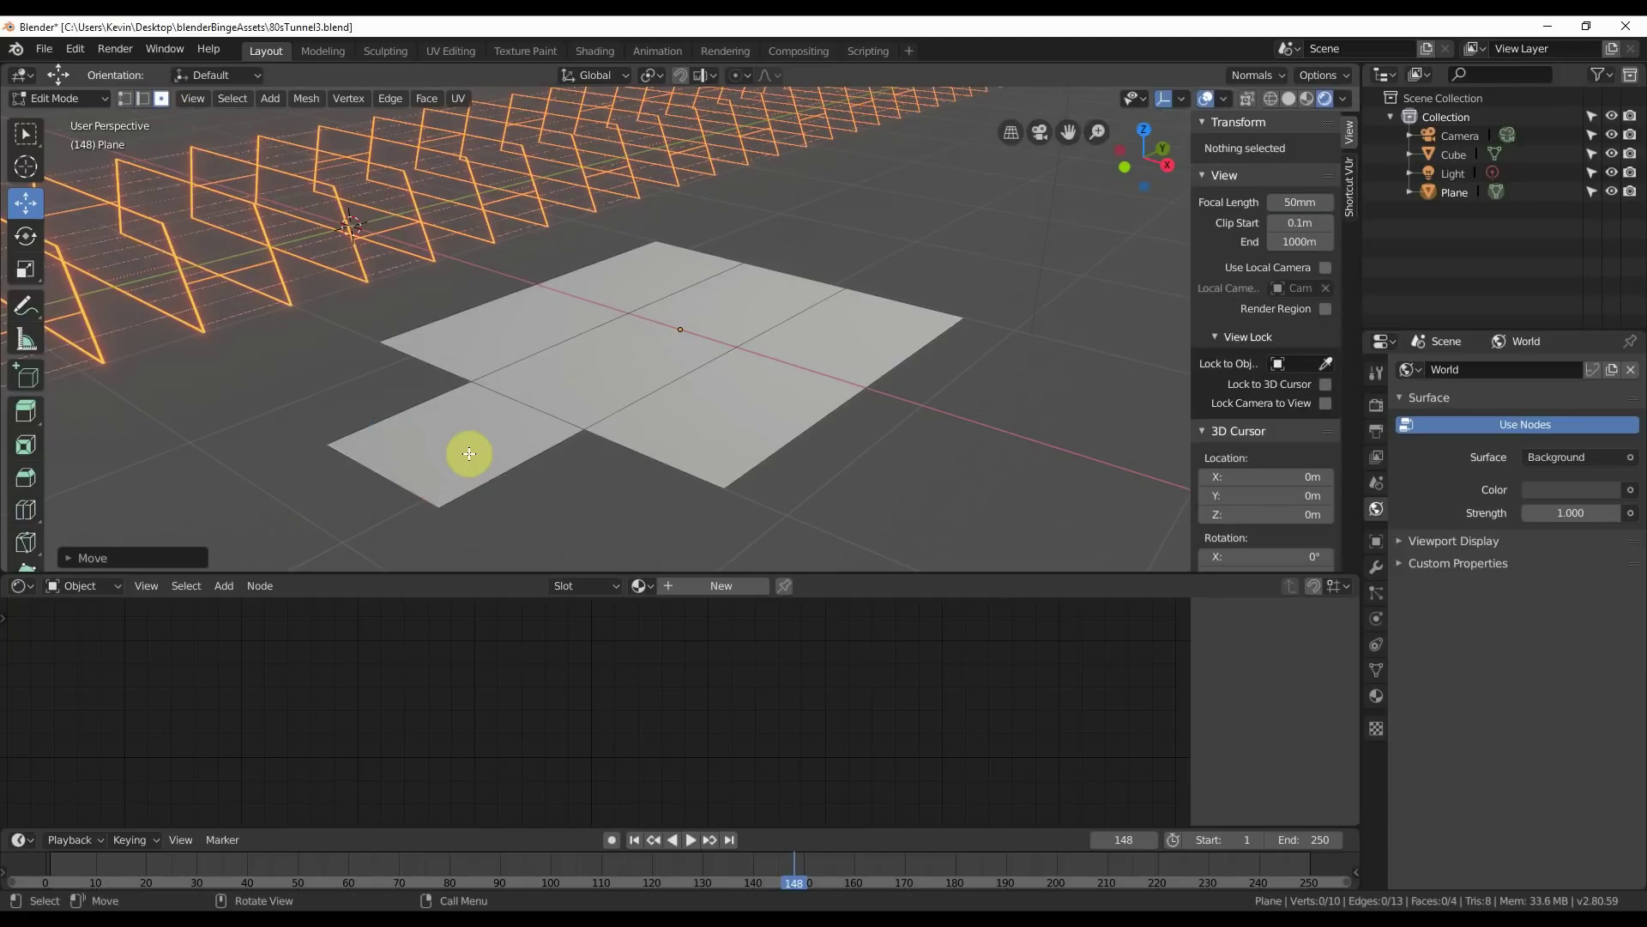
left_click(467, 464)
left_click(606, 364, "shift")
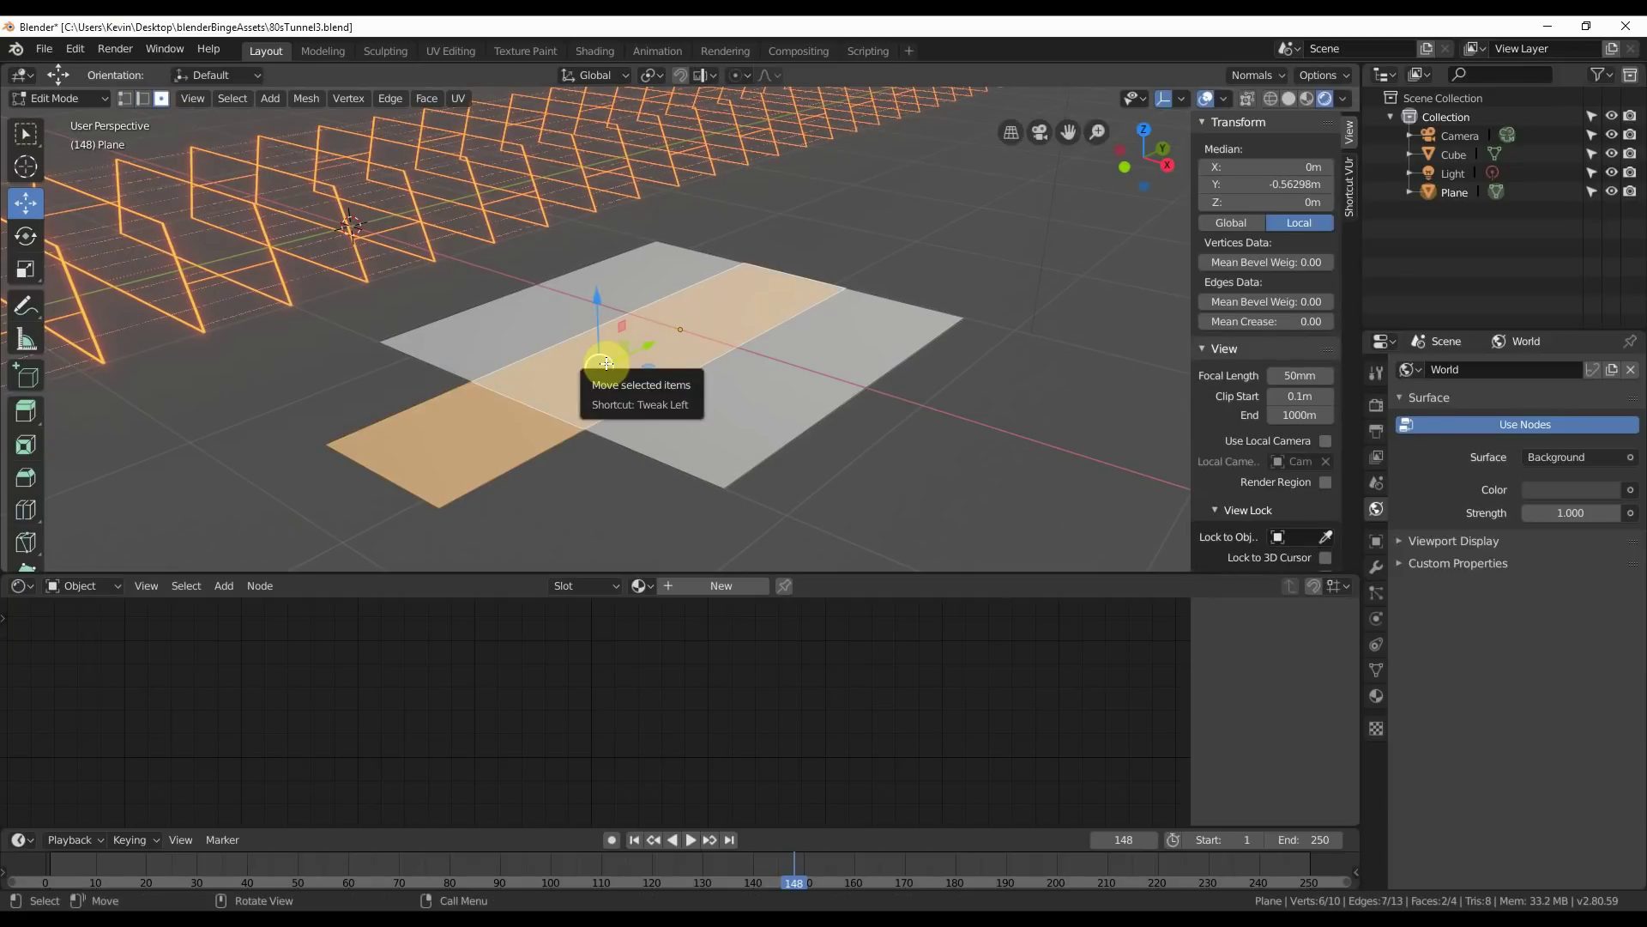
key("e")
right_click(605, 363)
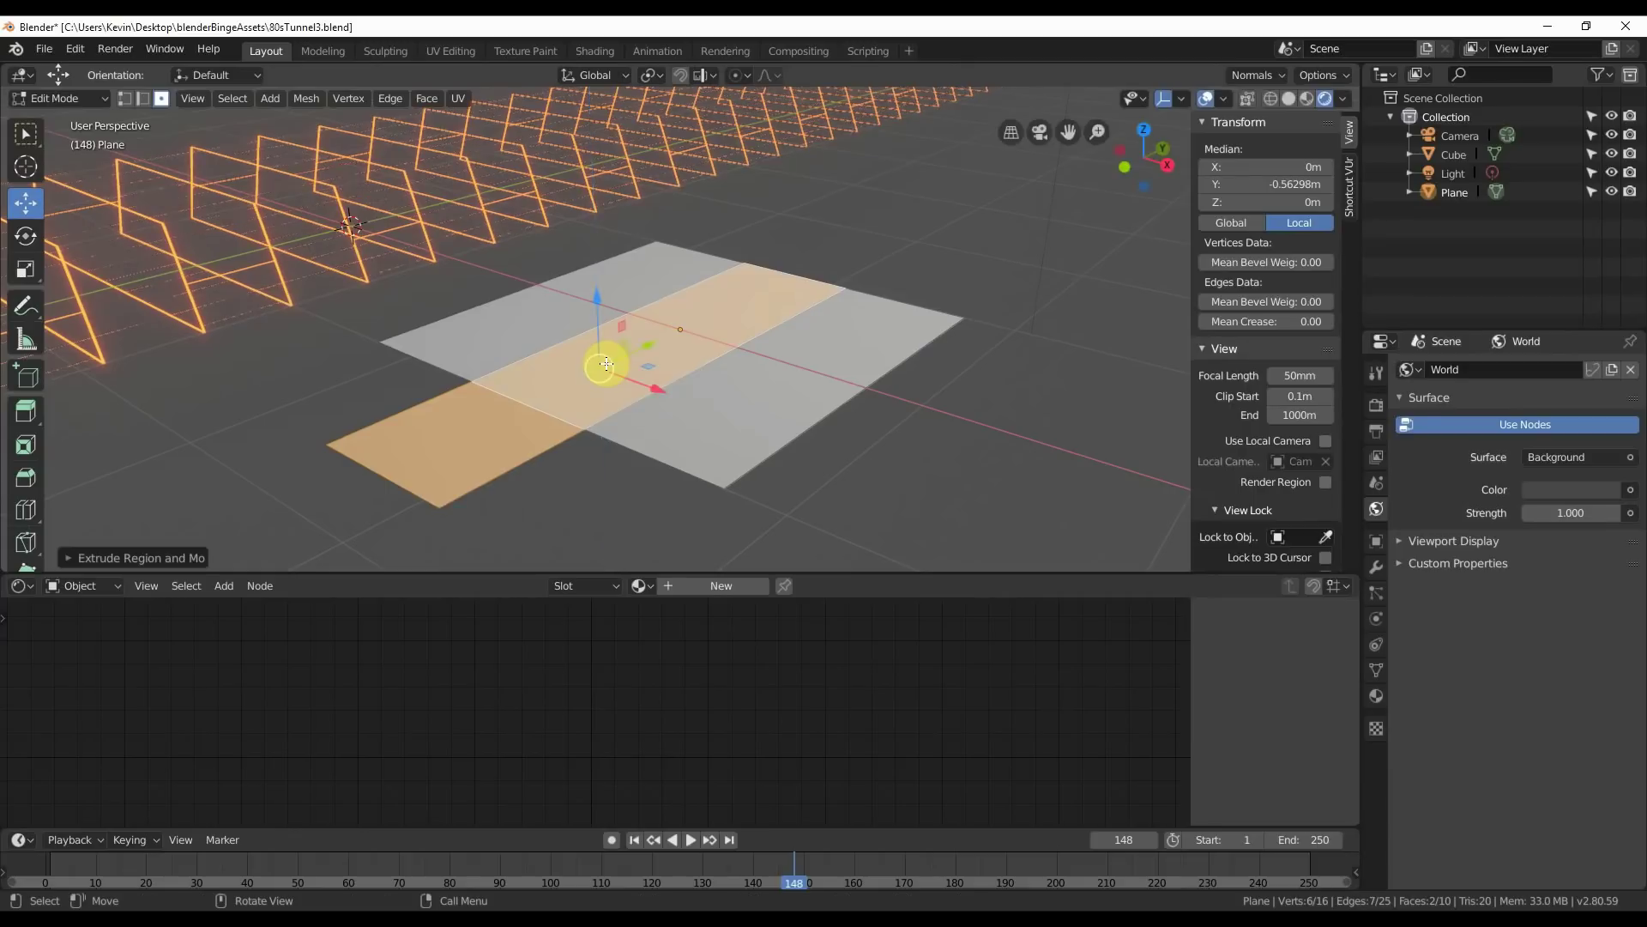
left_click_drag(589, 294, 588, 227)
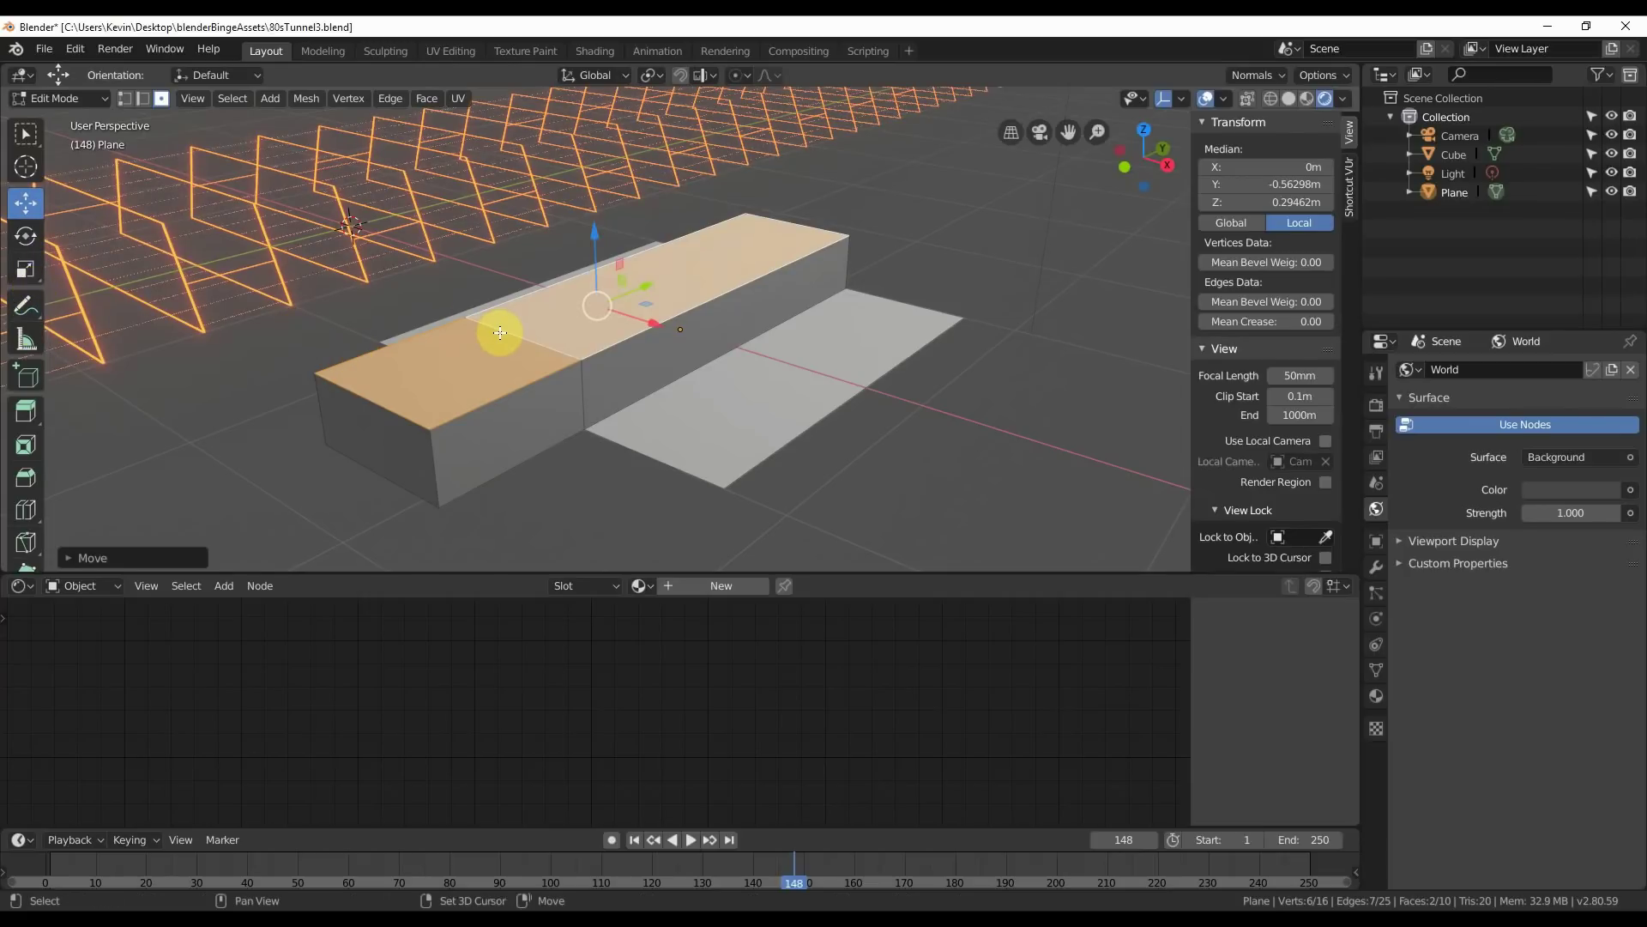
Scale the raised body's top faces narrower along X so its sides slope inward.
key("shift+space")
left_click(455, 367)
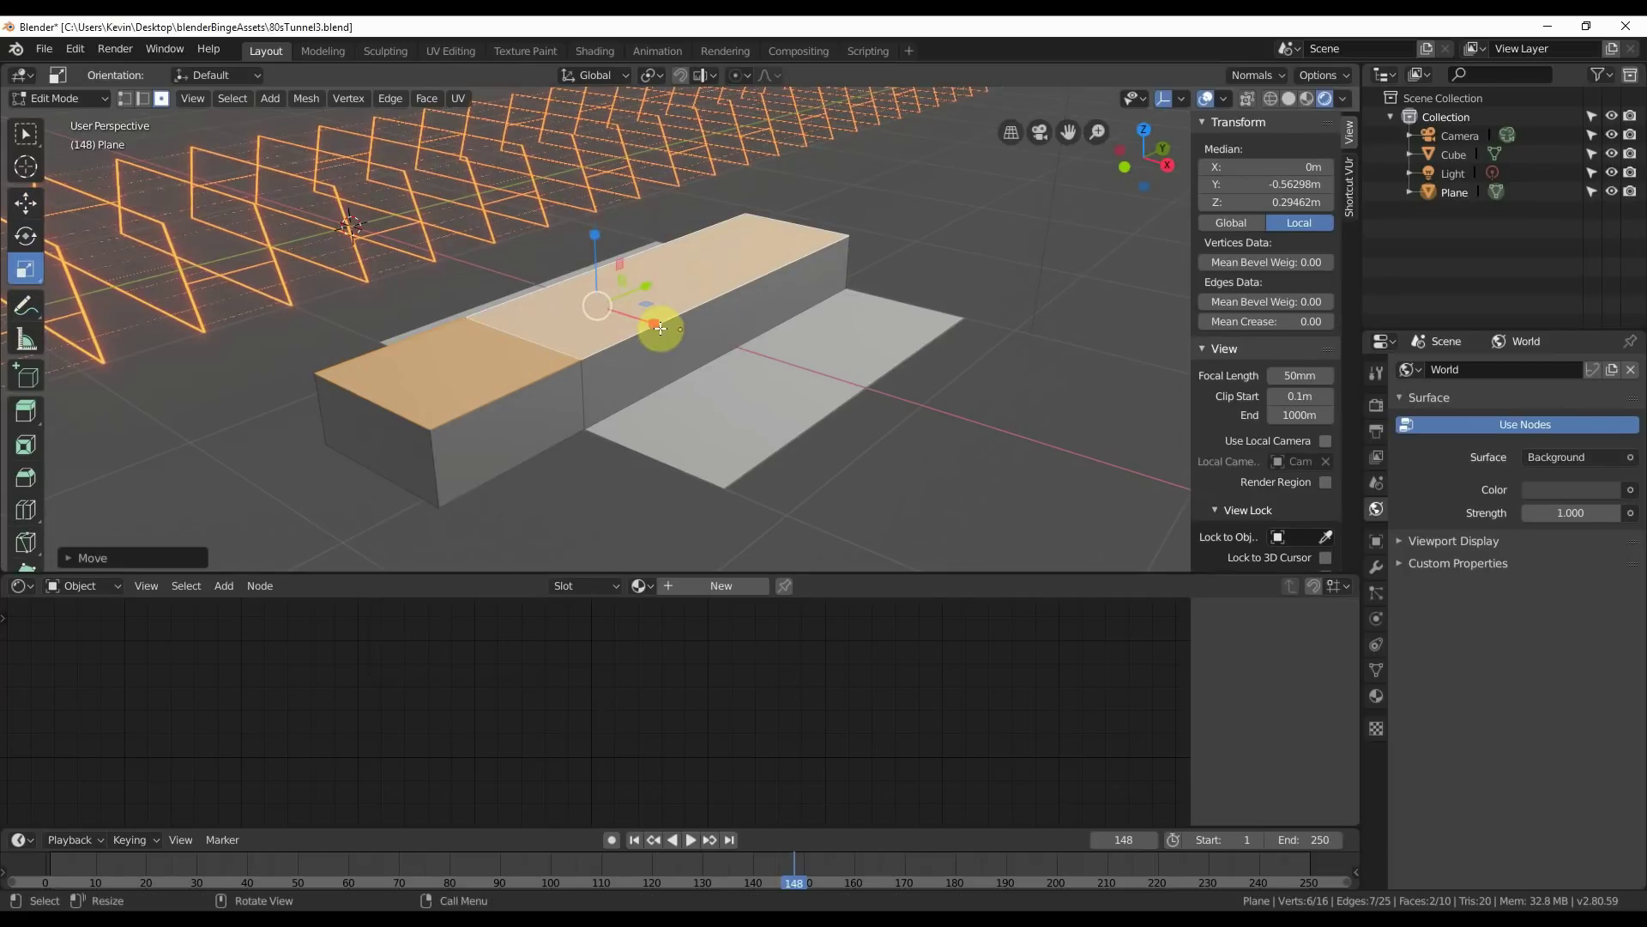
key("s")
left_click(687, 471)
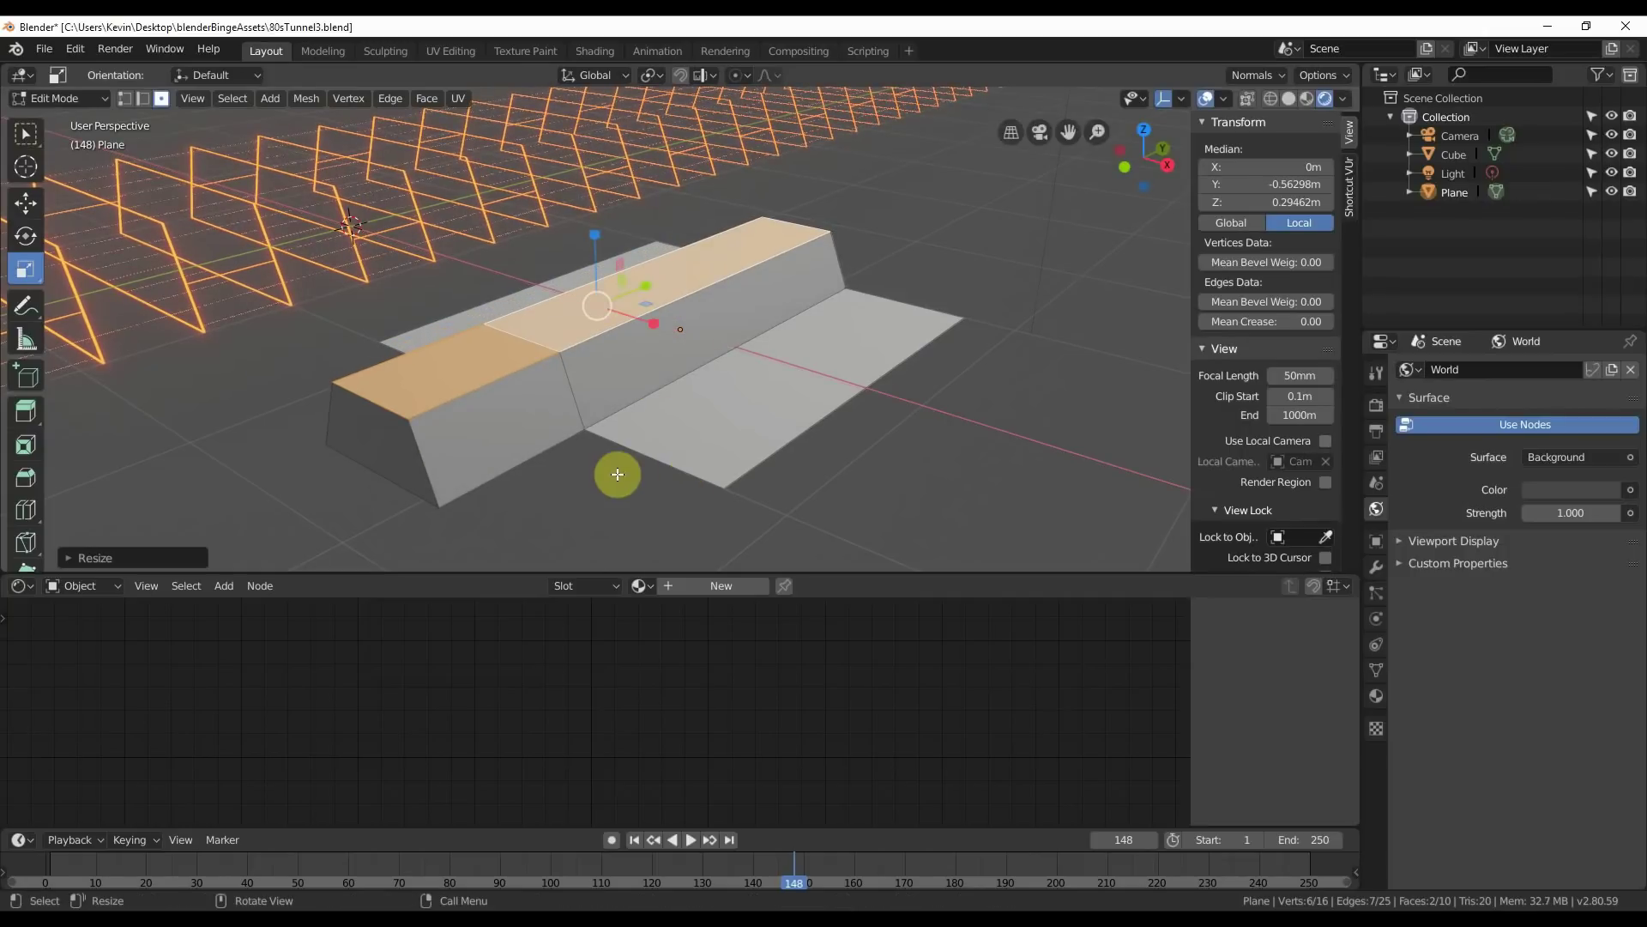
Select the two lower edges where the body meets the side panels and scale them outward along X.
middle_click_drag(617, 471, 721, 466)
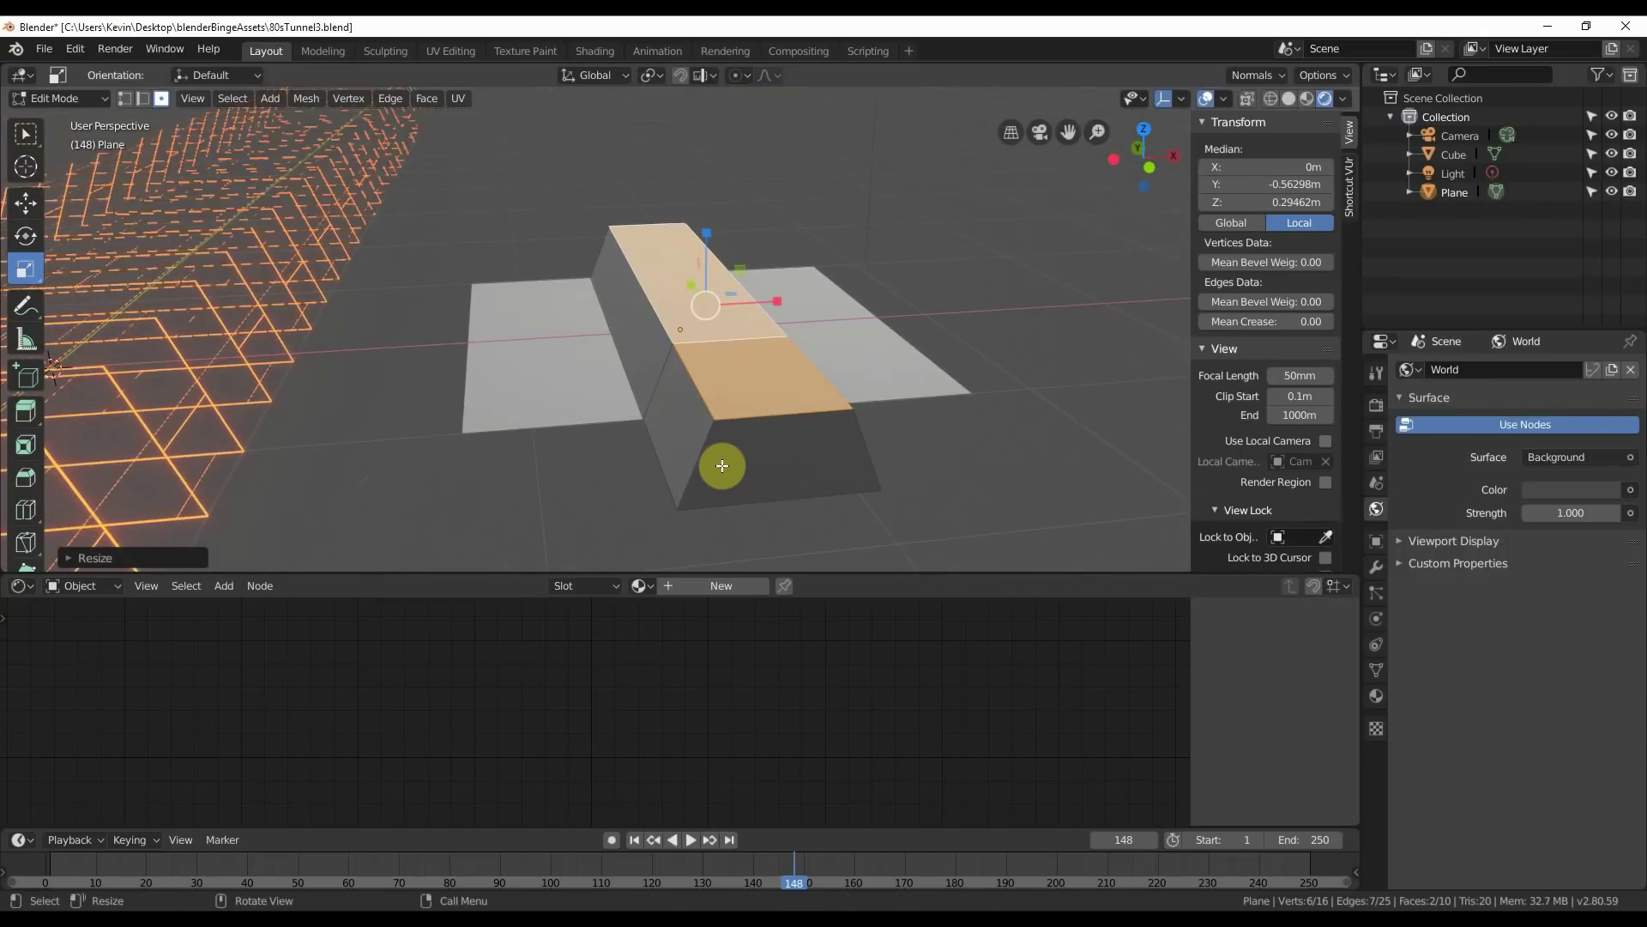
left_click(142, 97)
key("alt+a")
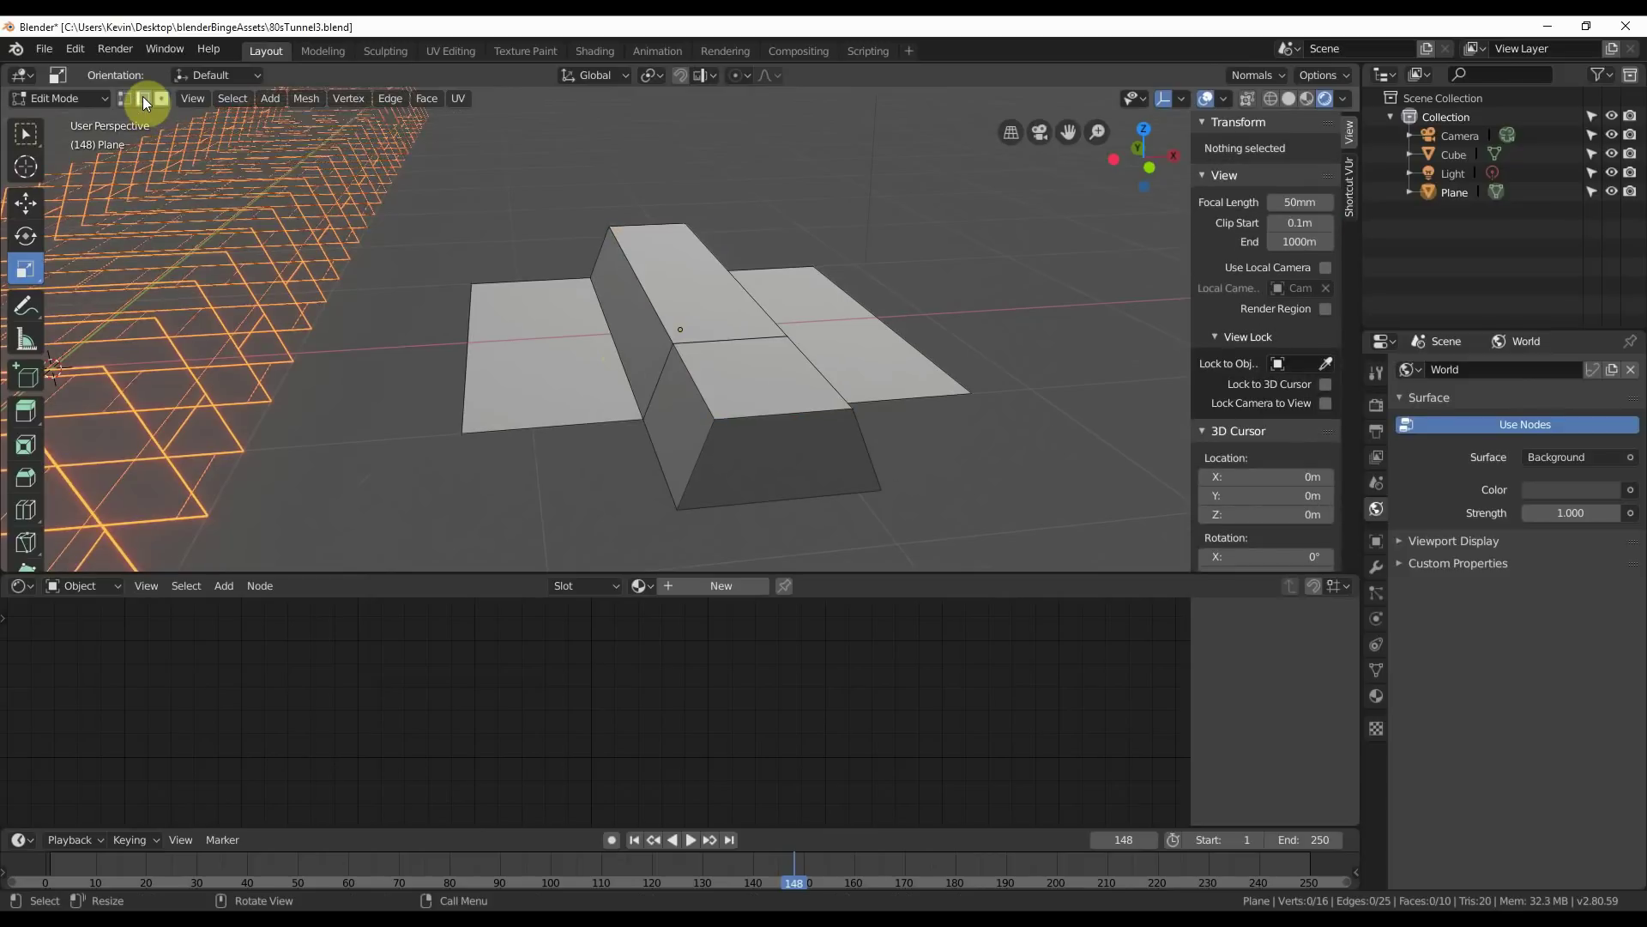
left_click(612, 349)
middle_click_drag(838, 426, 783, 437)
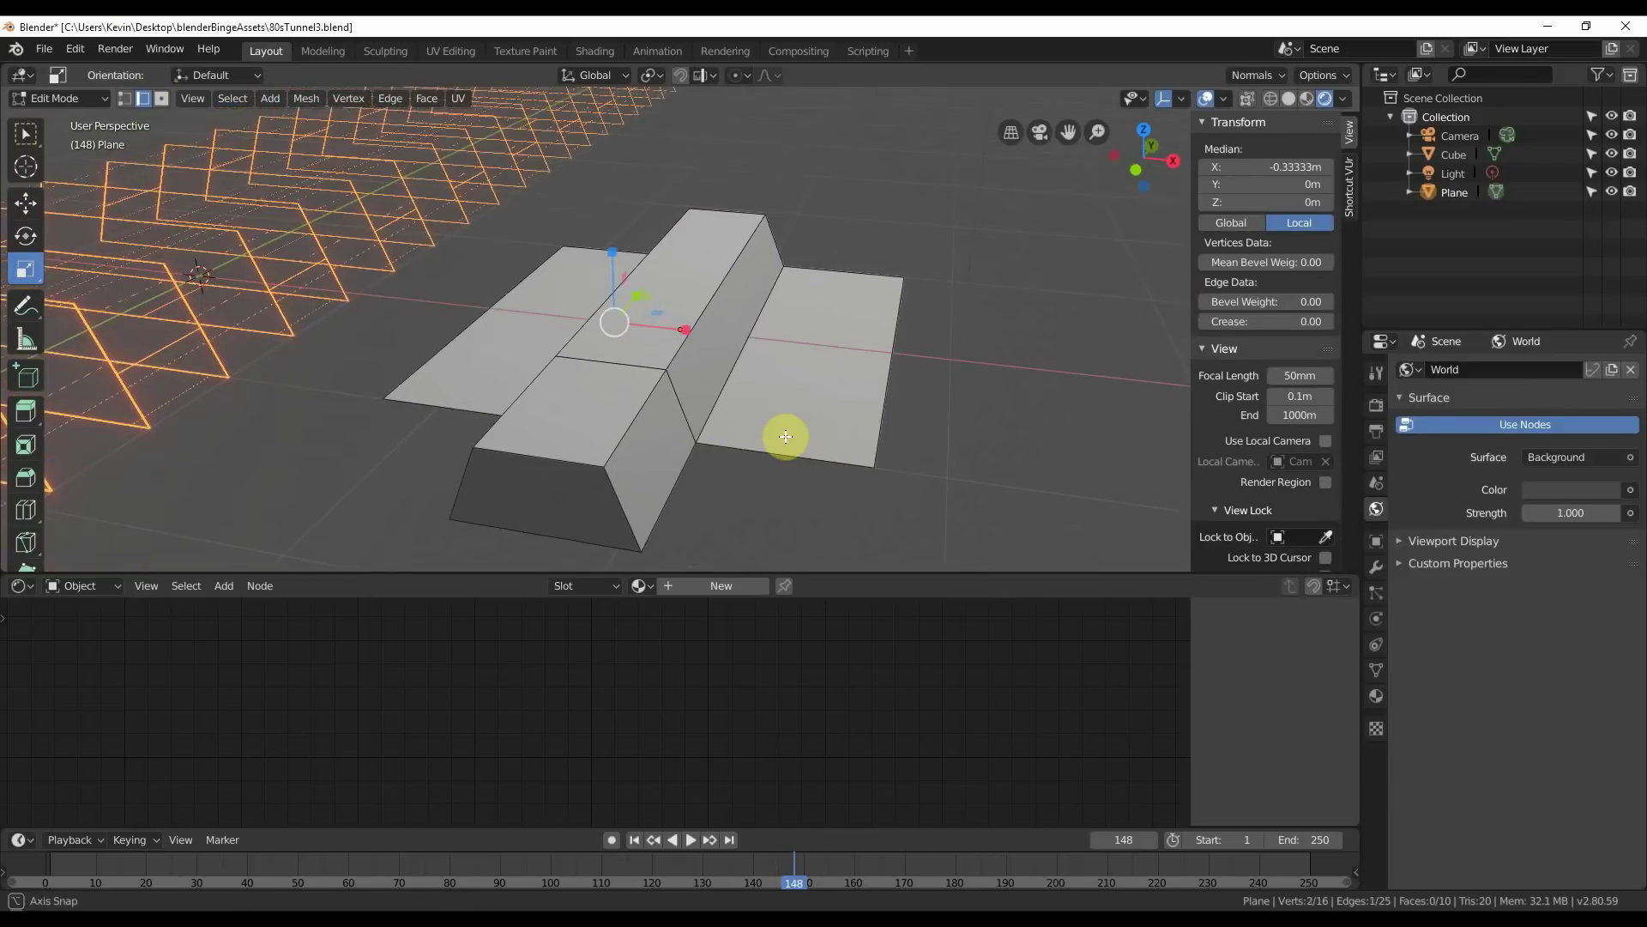
left_click(743, 358, "shift")
key("s")
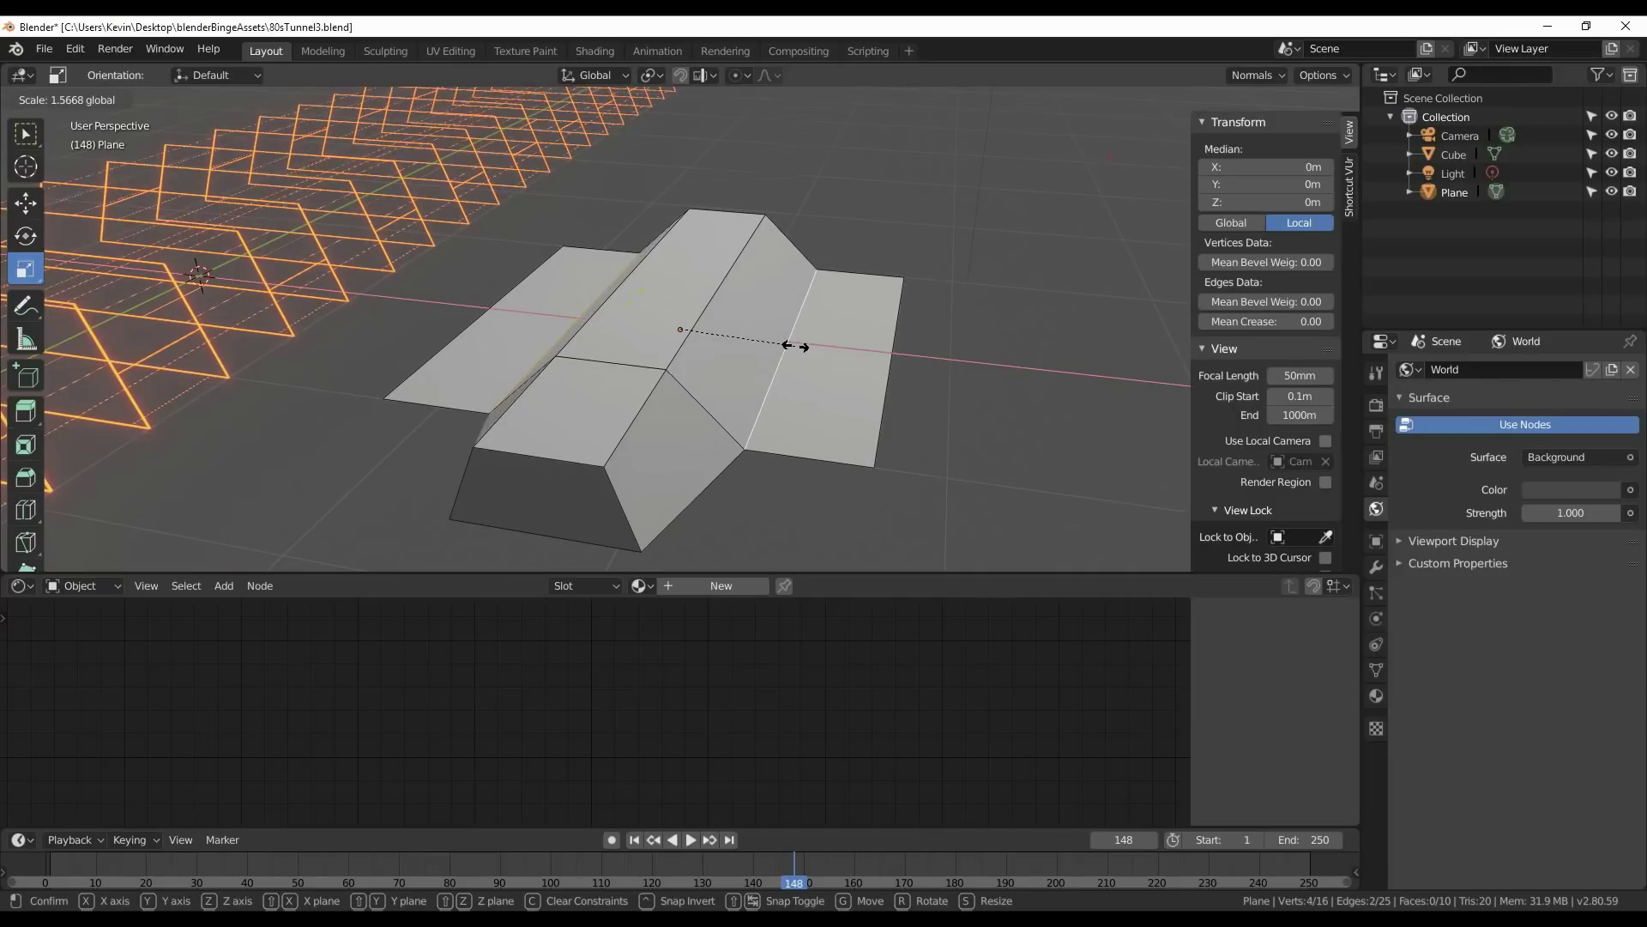
left_click(783, 343)
Select the outer edges of both wings and lower them about 0.22 m along Z.
left_click(471, 331)
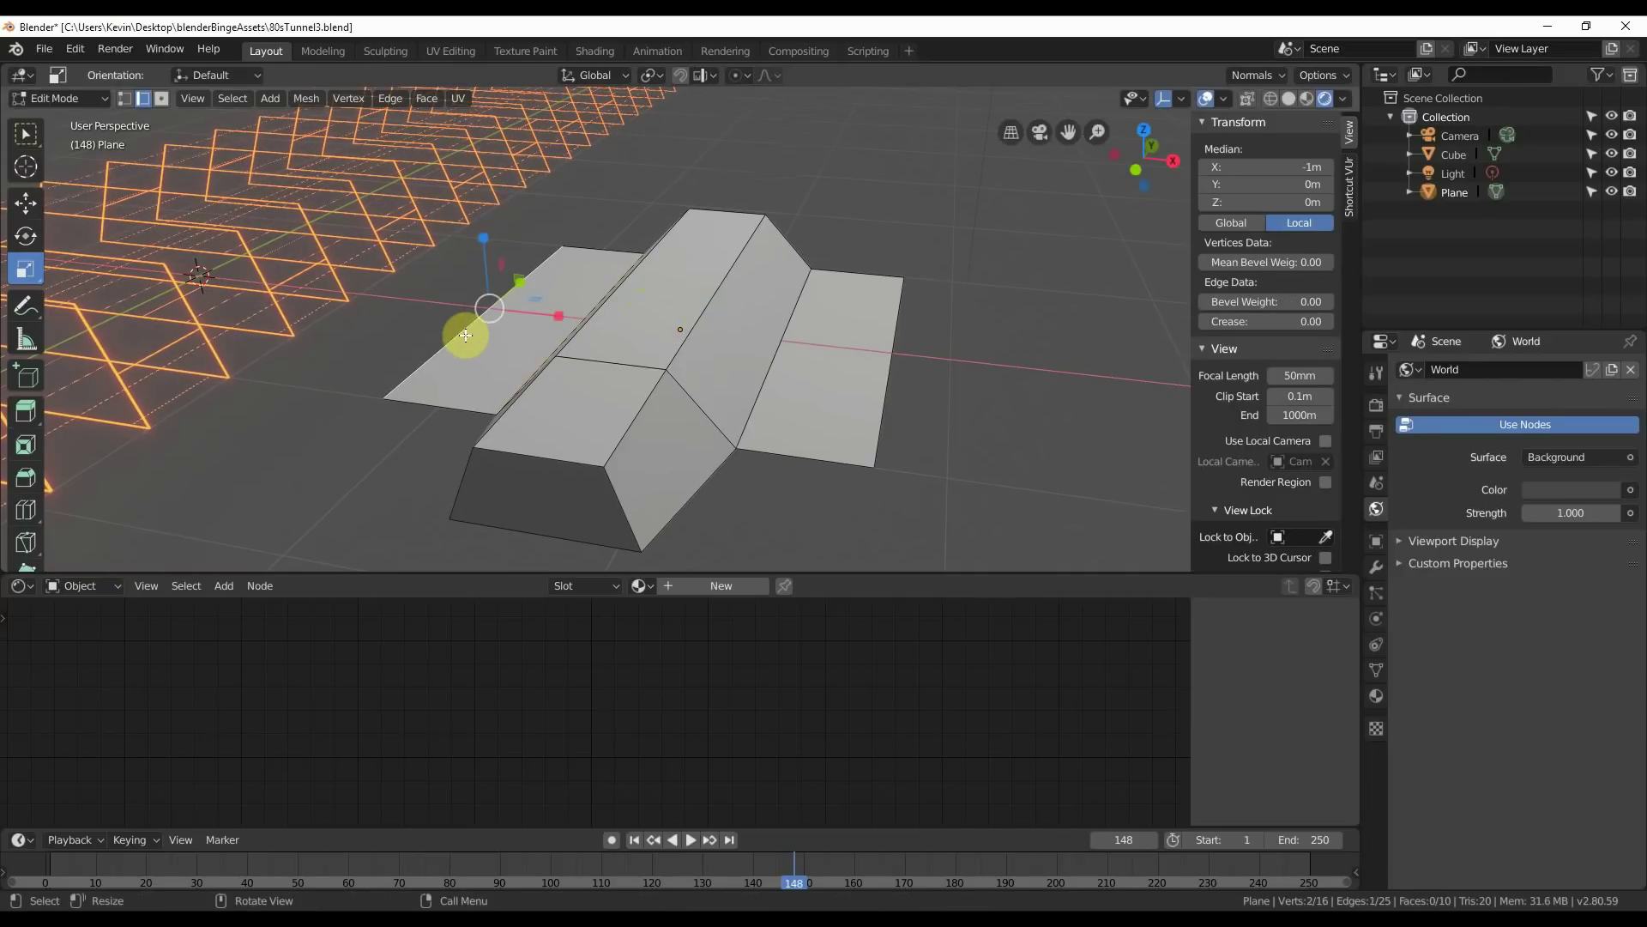
left_click(882, 405, "shift")
key("shift+space")
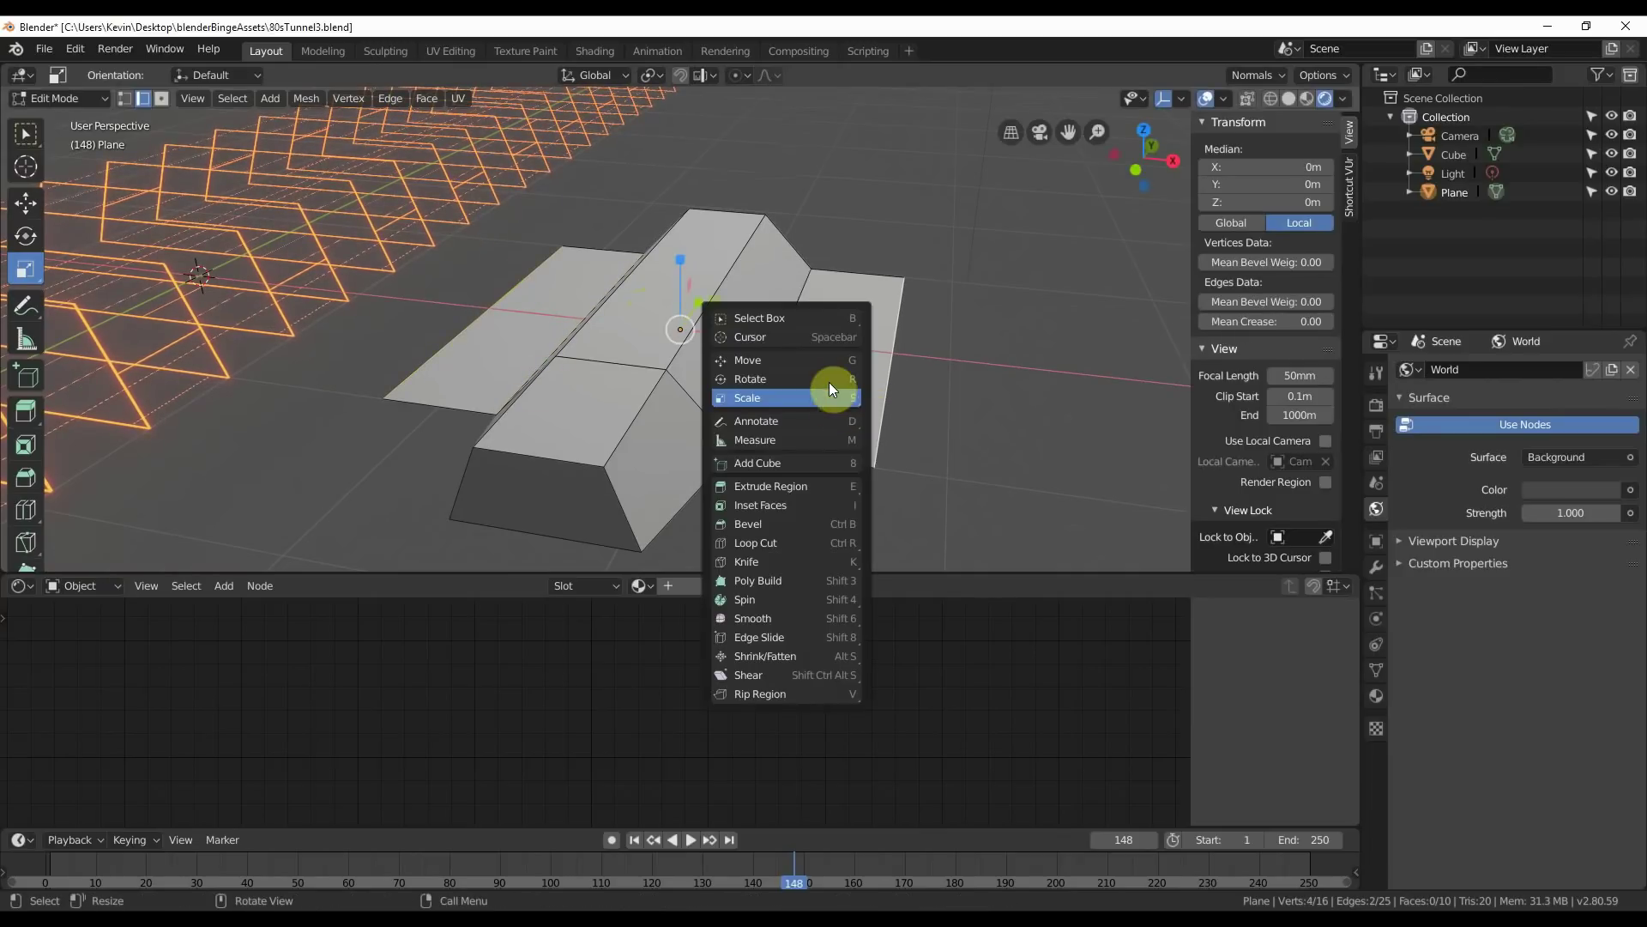
left_click(827, 364)
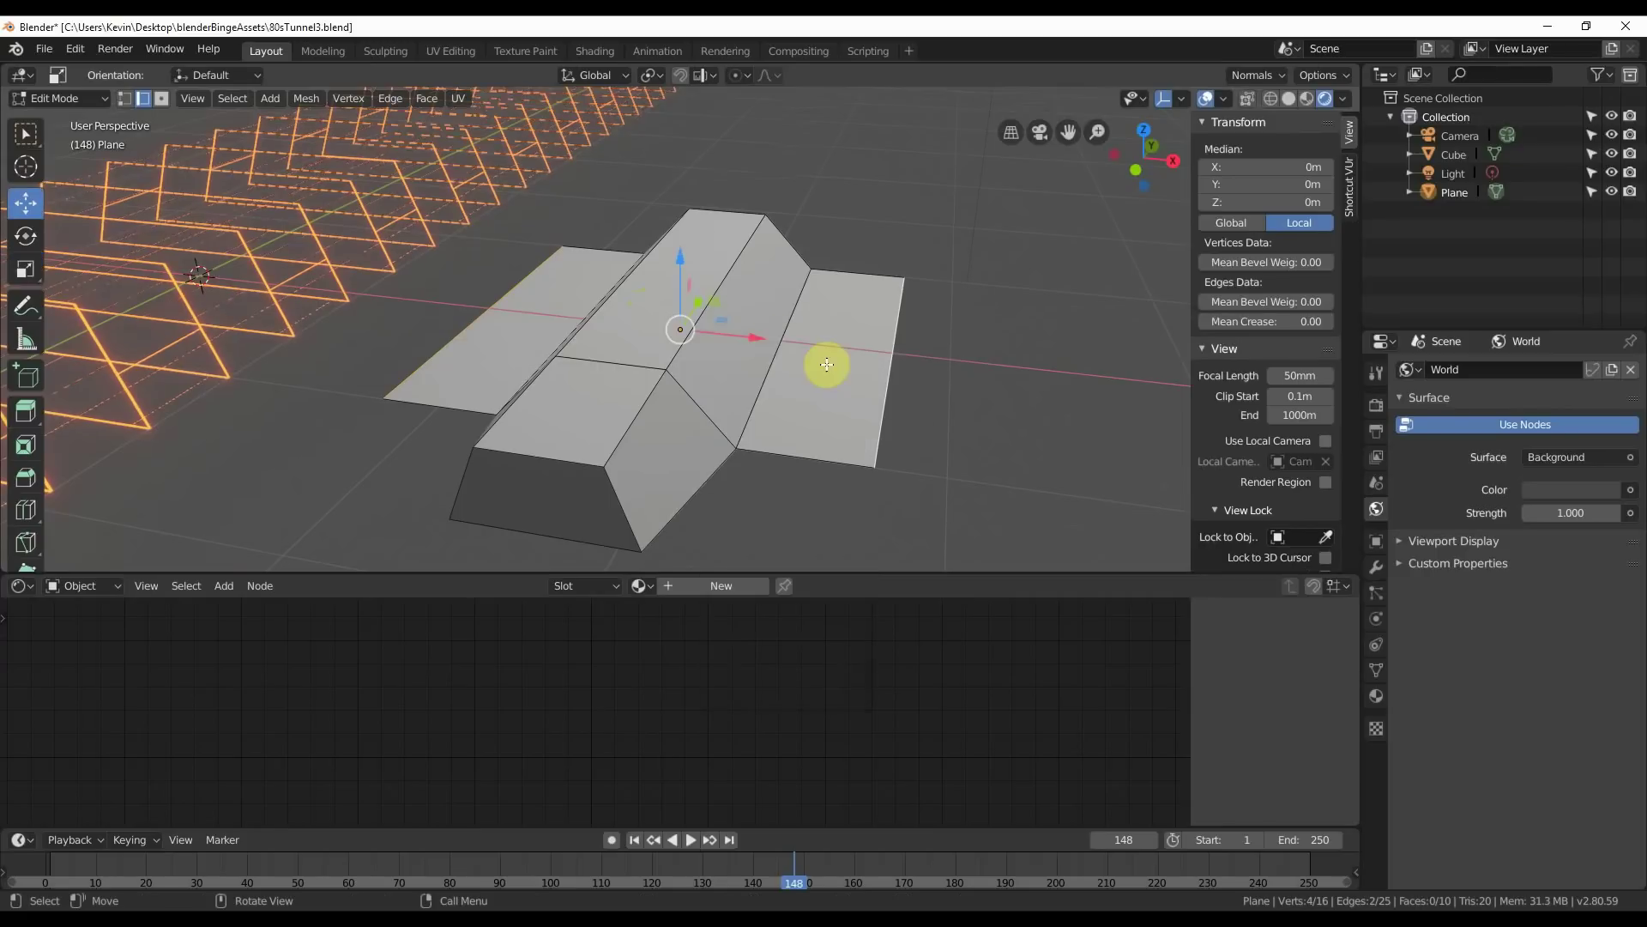
left_click_drag(683, 266, 680, 302)
Scale the two outer wing edges apart along X to widen the craft's wingspan.
key("shift+space")
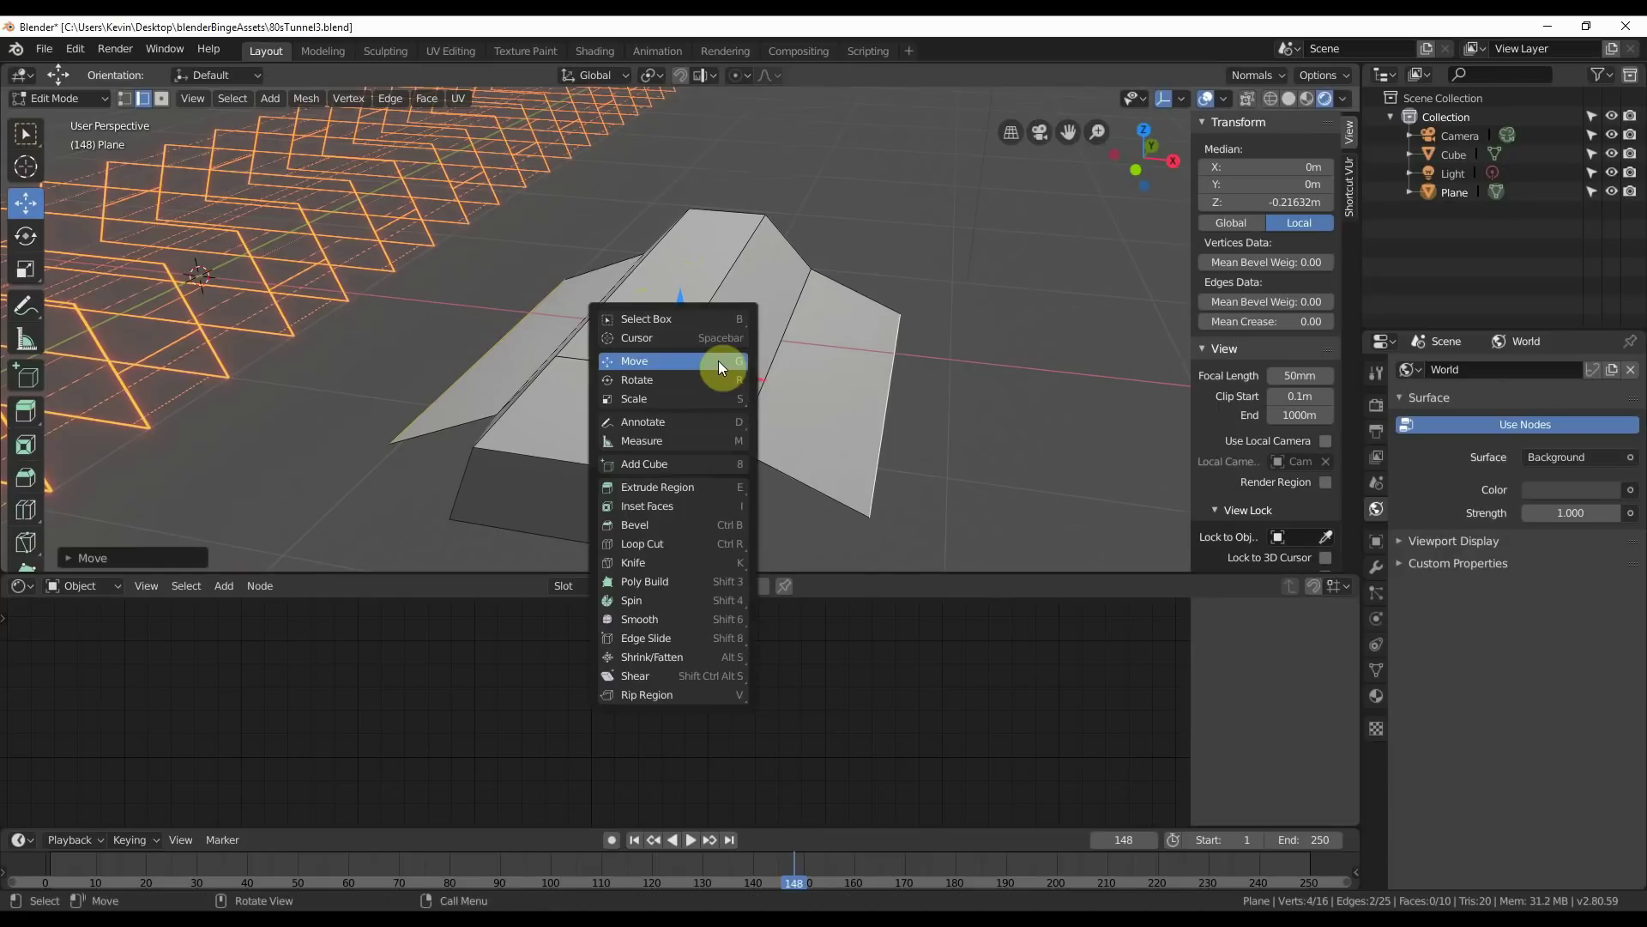
left_click(722, 396)
left_click_drag(747, 378, 777, 370)
middle_click_drag(776, 370, 748, 447)
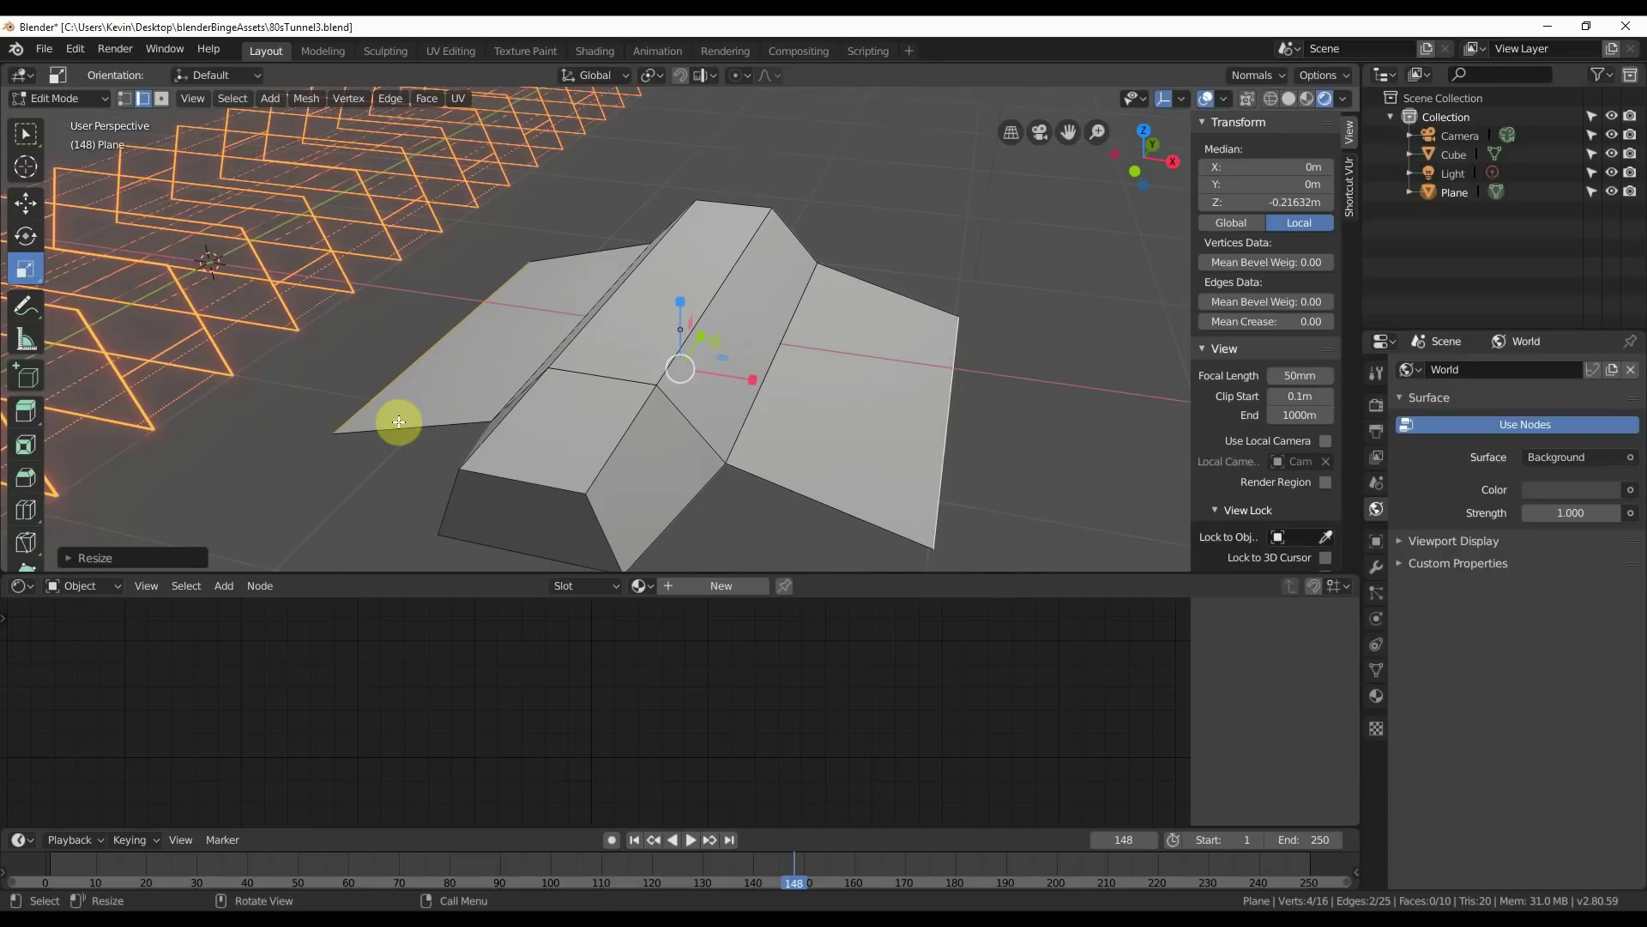
Add a centred lengthwise loop cut to each wing and return to Object Mode.
key("ctrl+r")
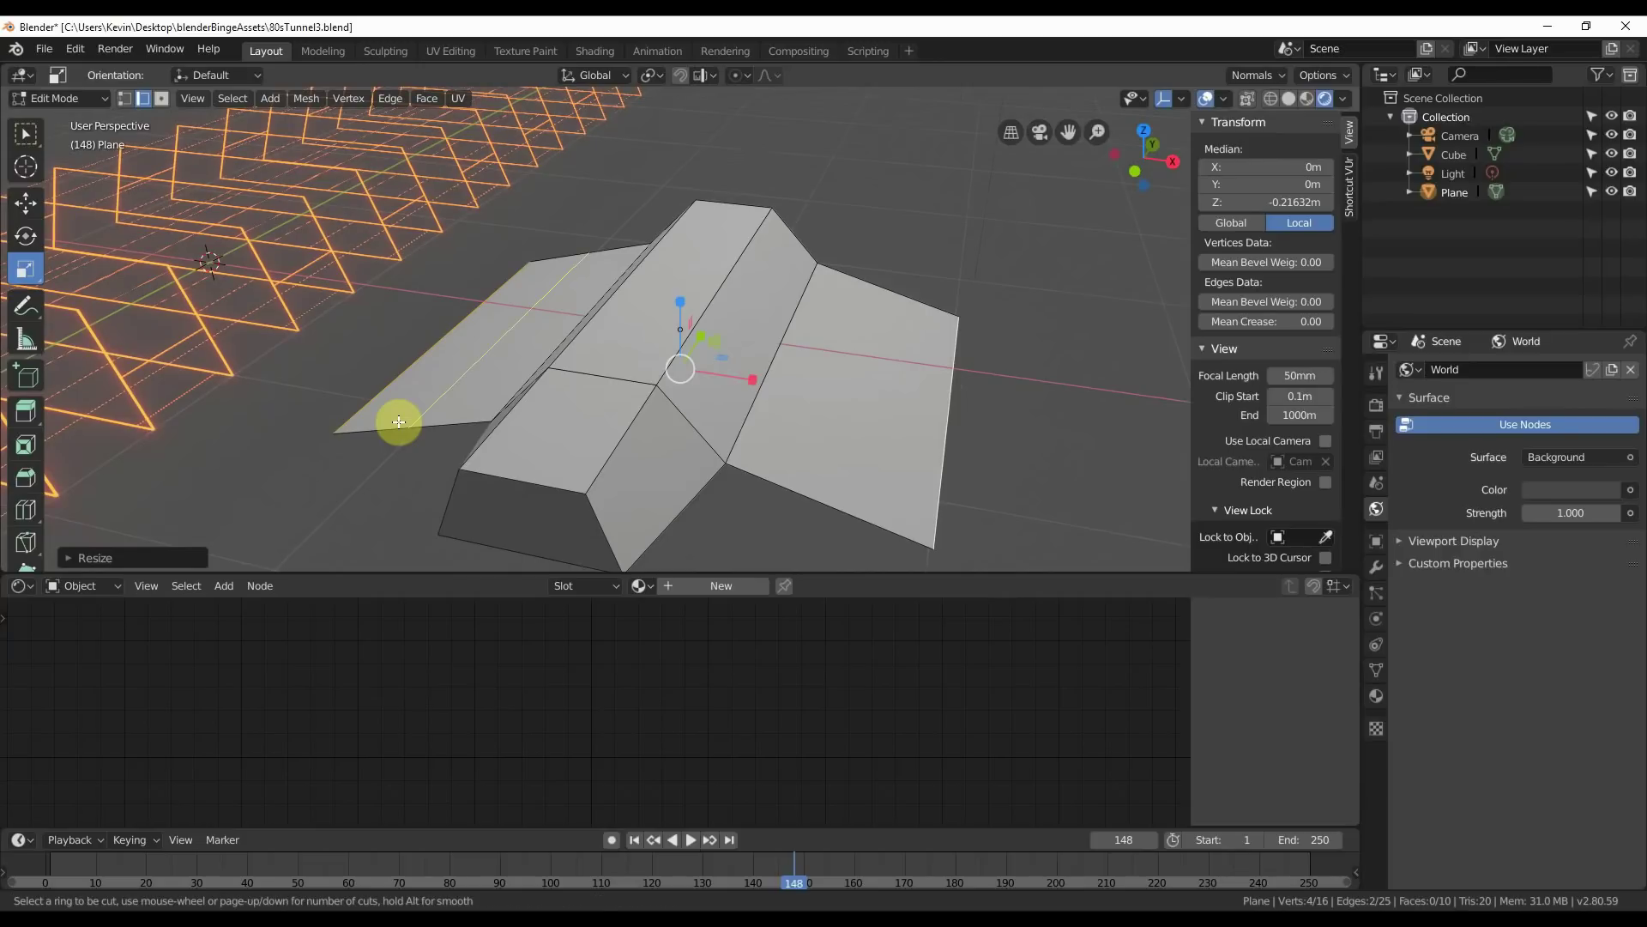
left_click(398, 421)
left_click(398, 418)
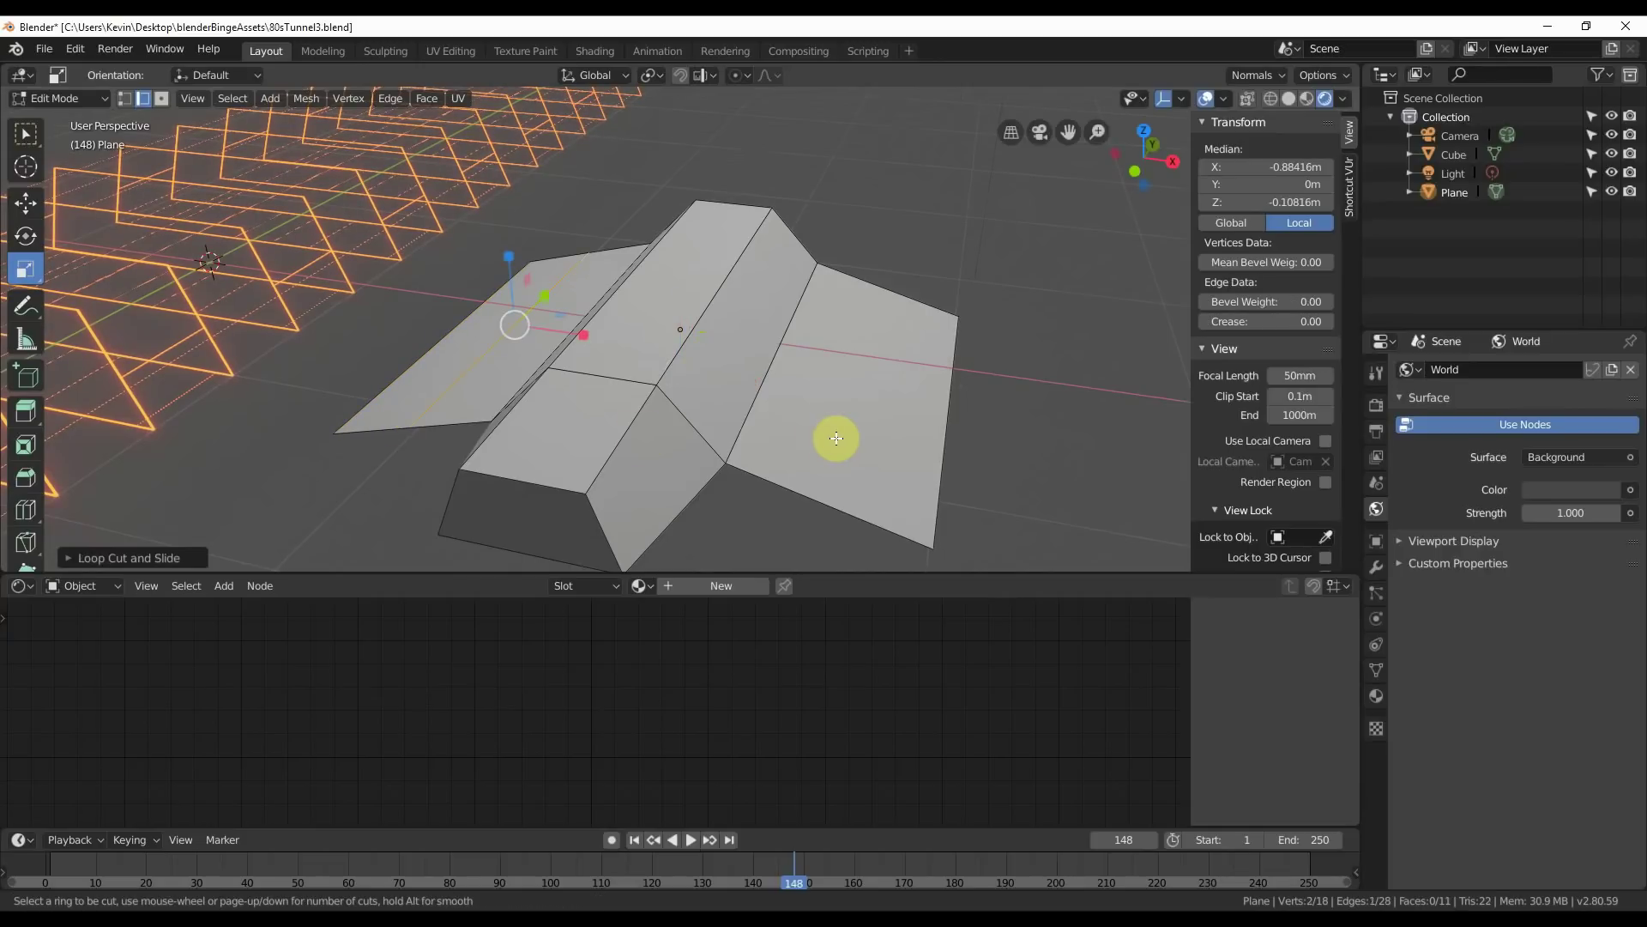
left_click(817, 495)
left_click(817, 495)
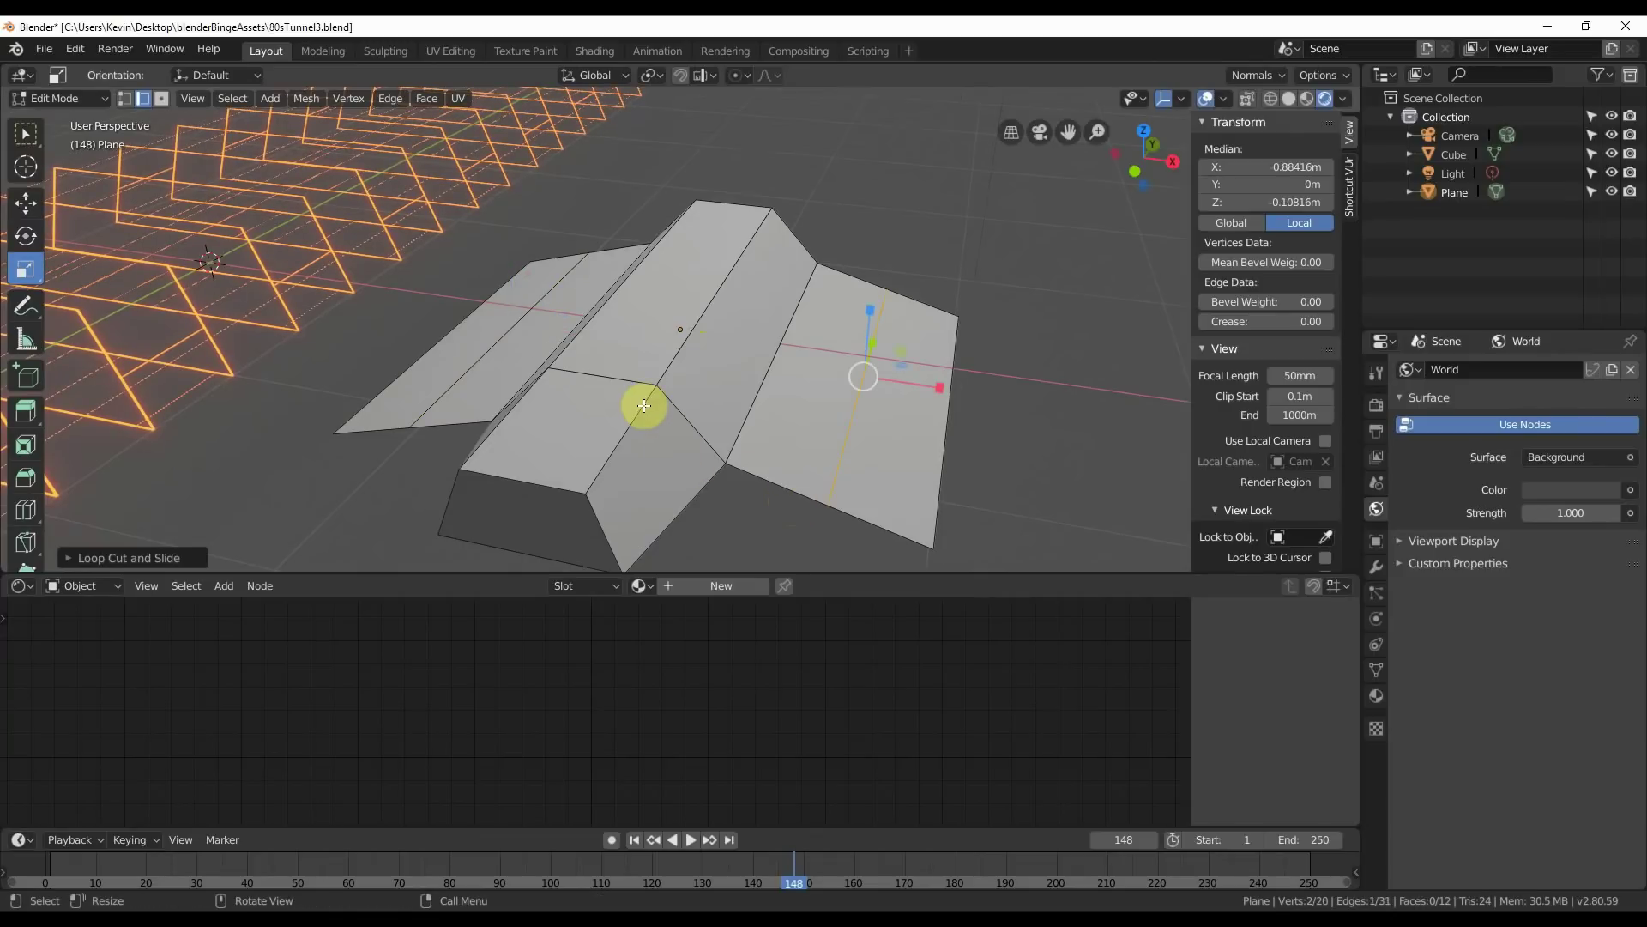
key("Tab")
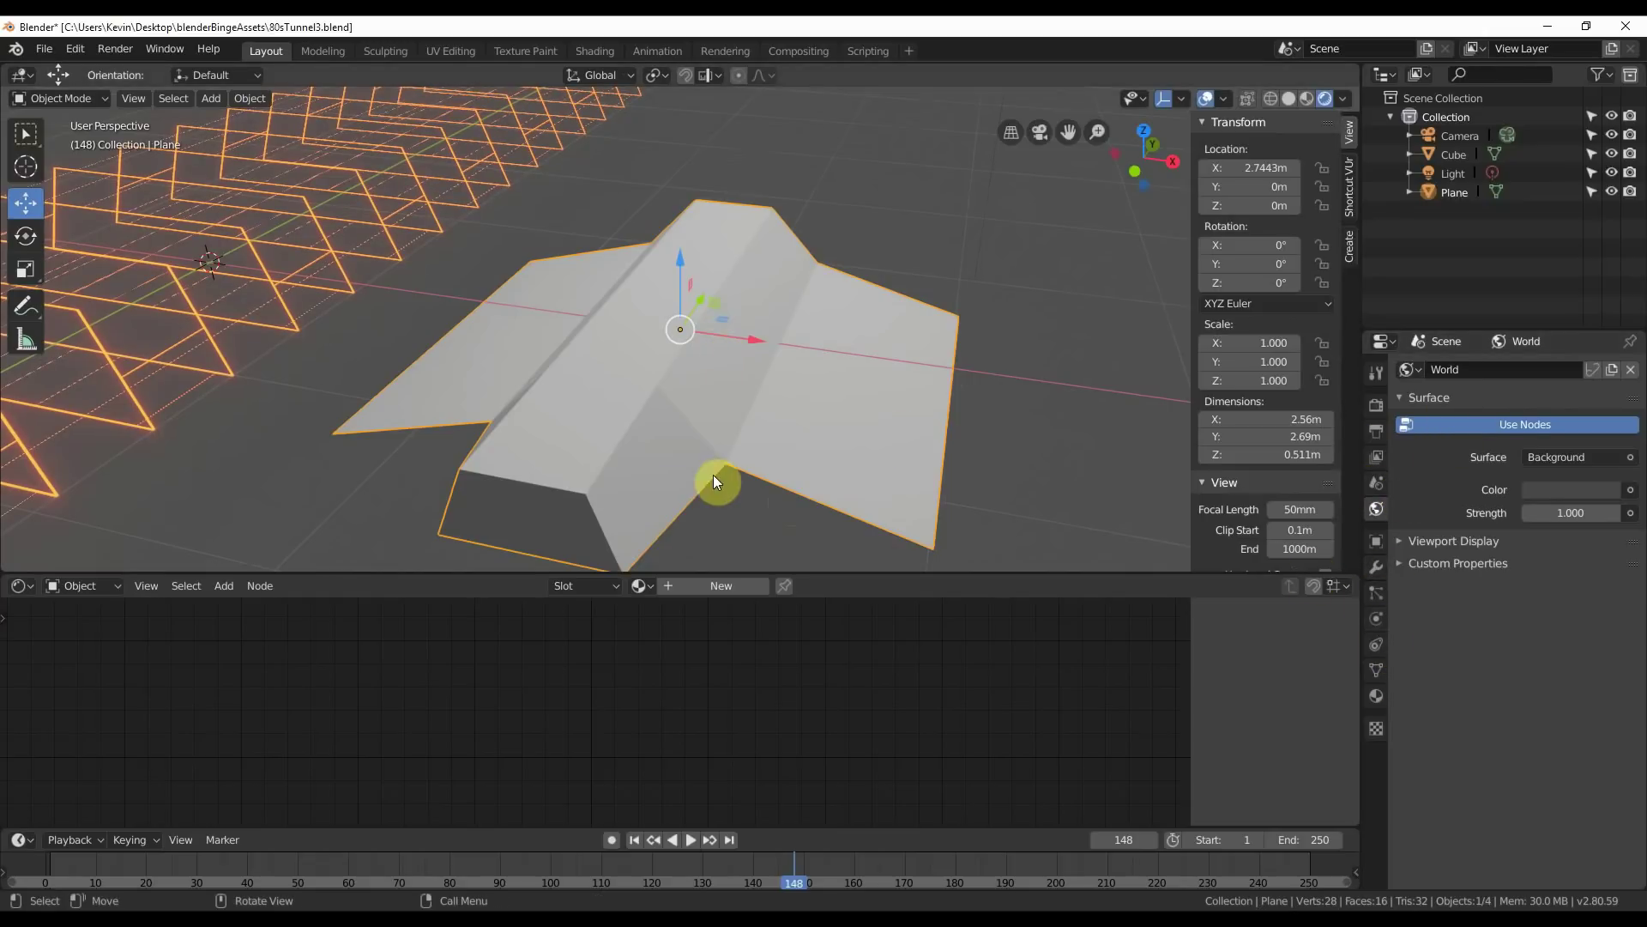
Add a Wireframe modifier to the craft with a thickness of 0.005 m.
middle_click_drag(717, 481, 779, 438)
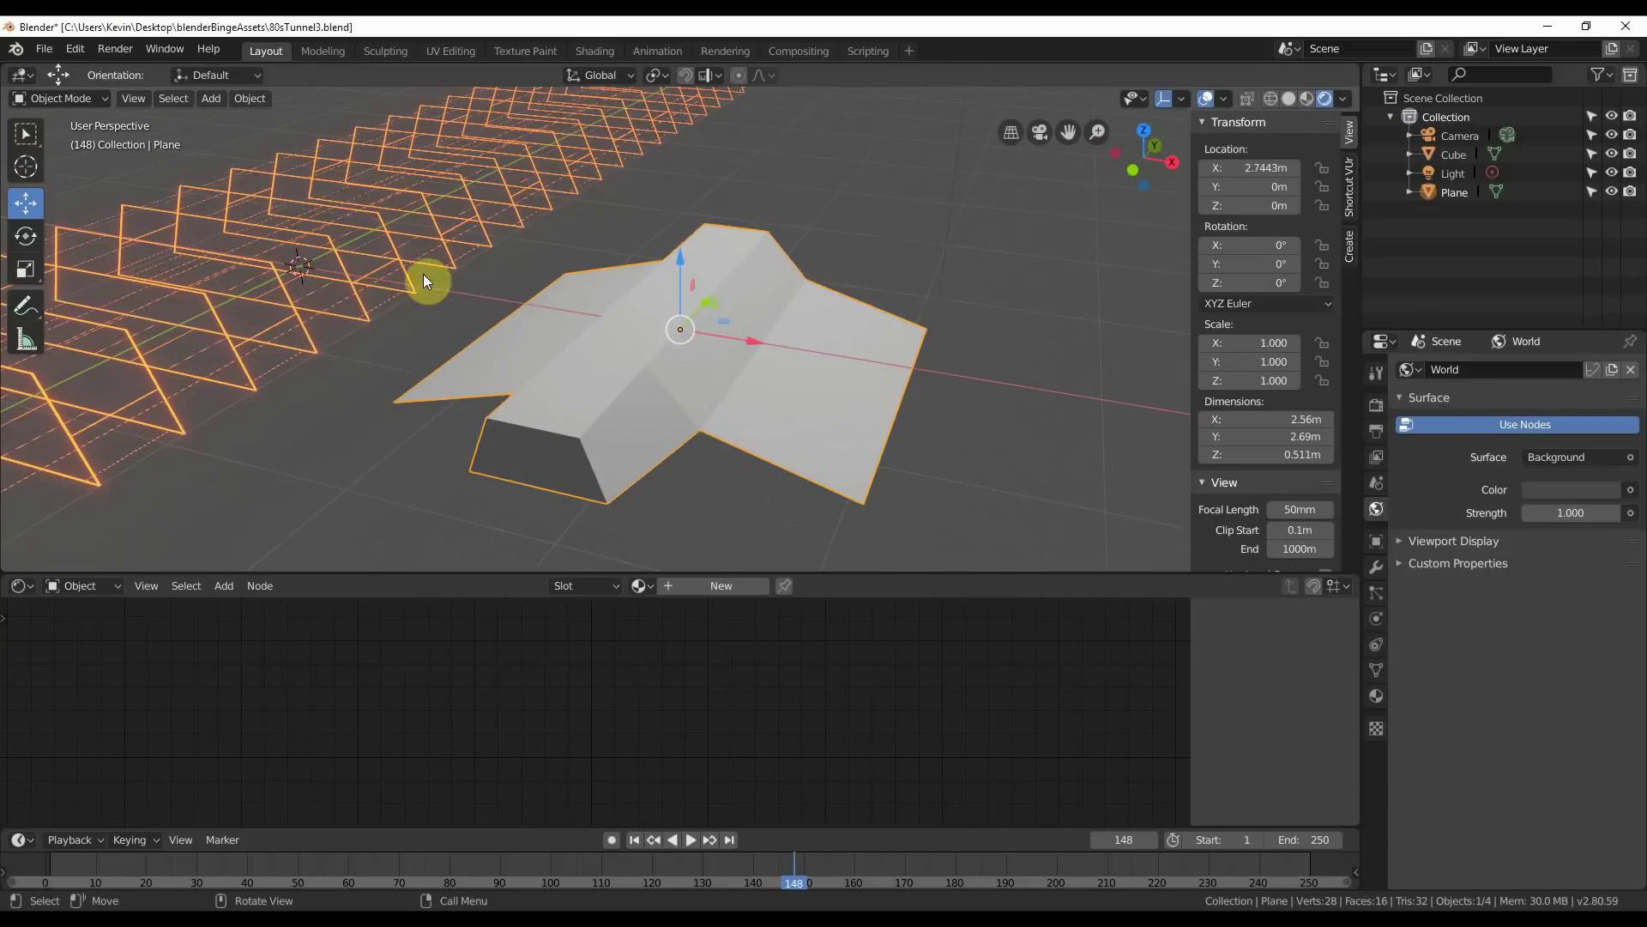
left_click(1373, 568)
left_click(1445, 367)
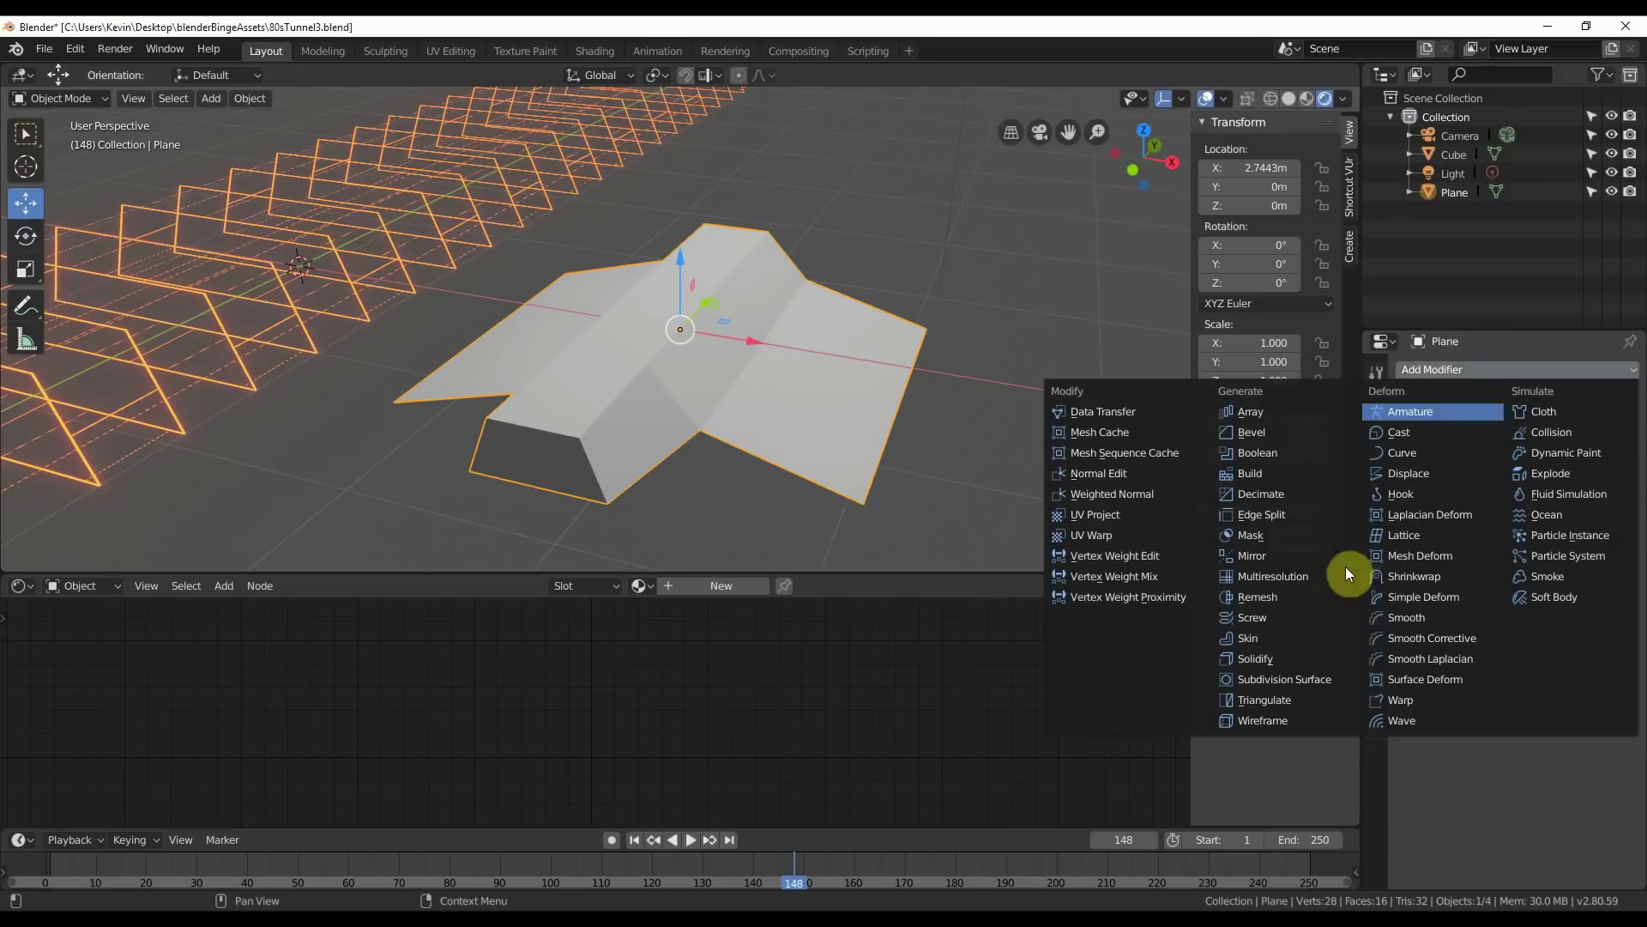
left_click(1261, 719)
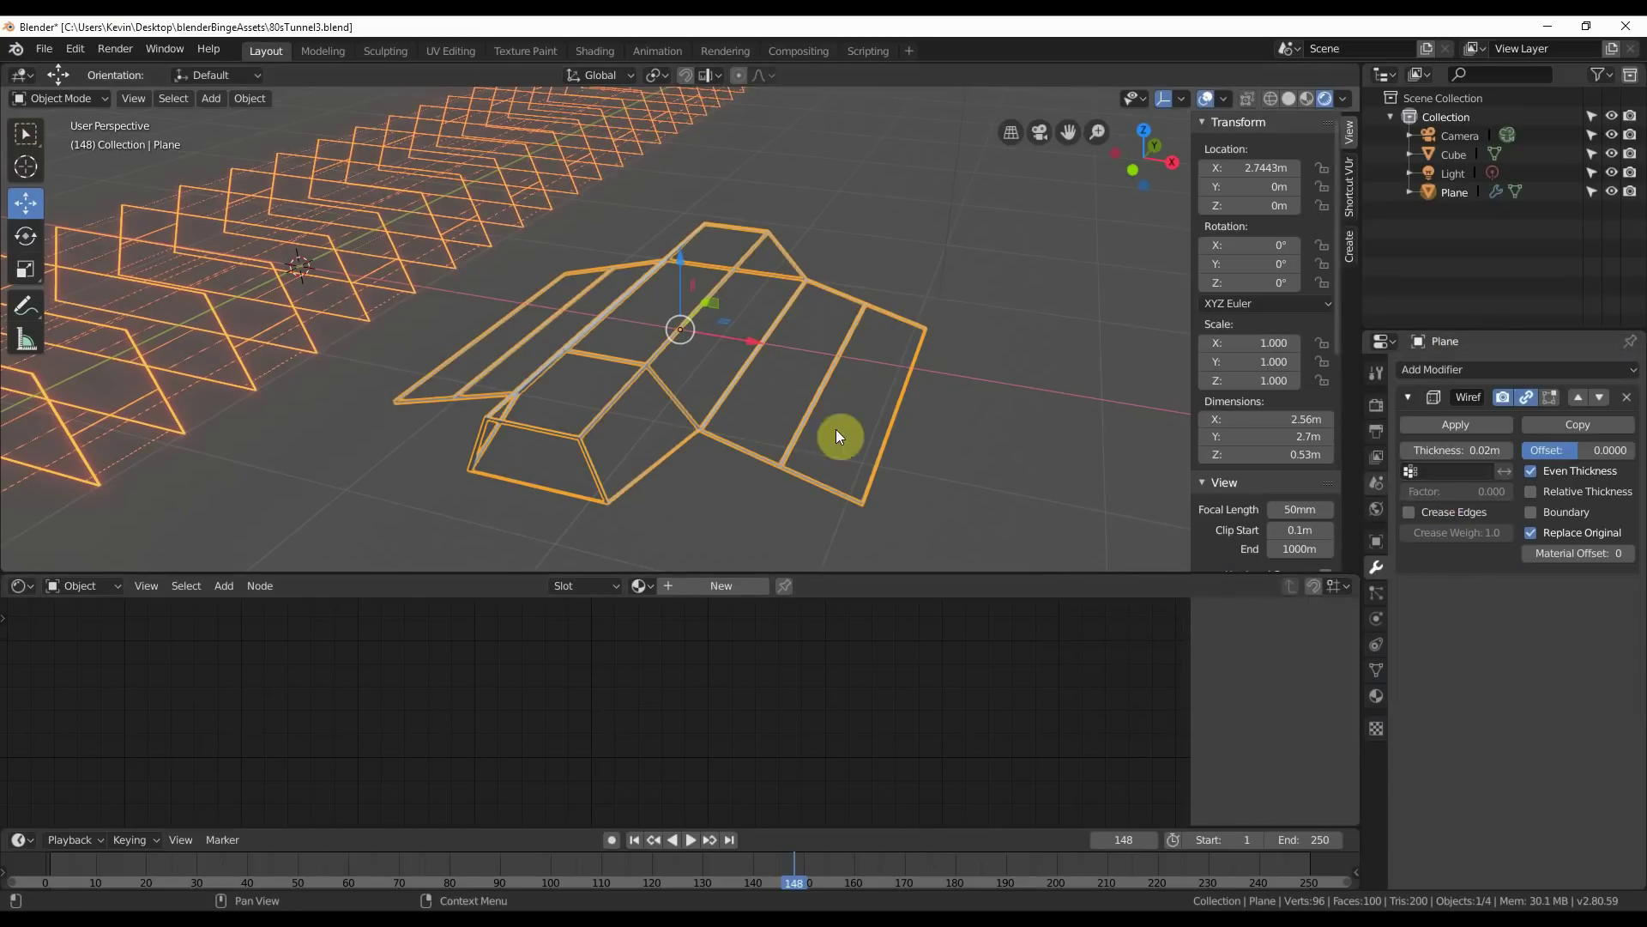
left_click(1487, 450)
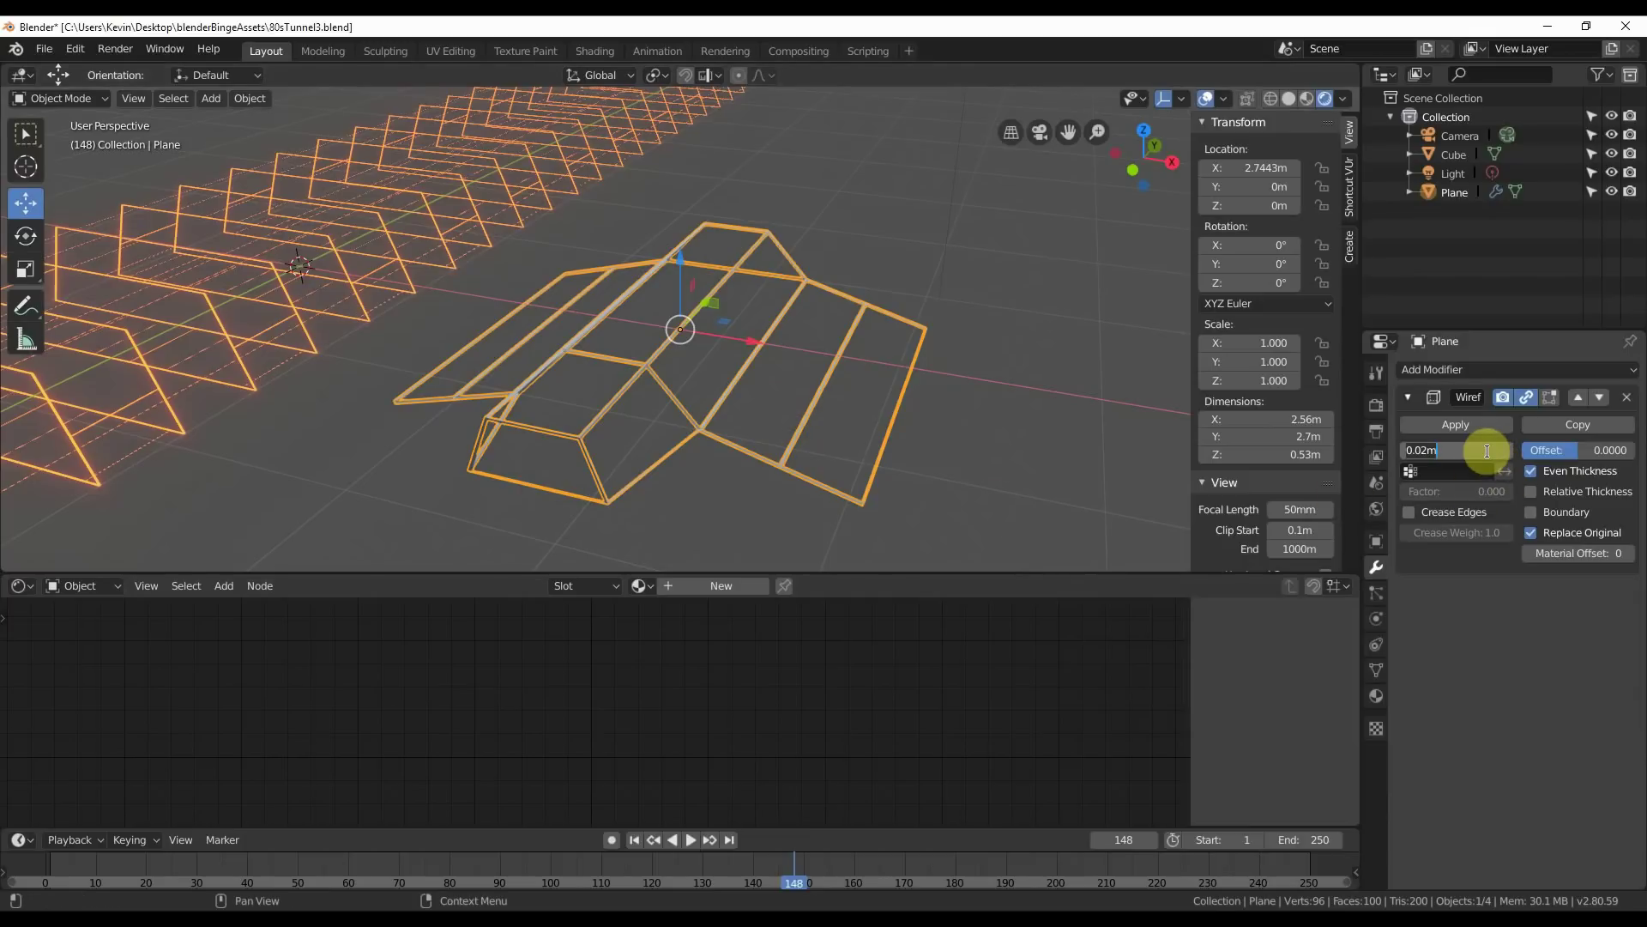
type(".005")
key("Return")
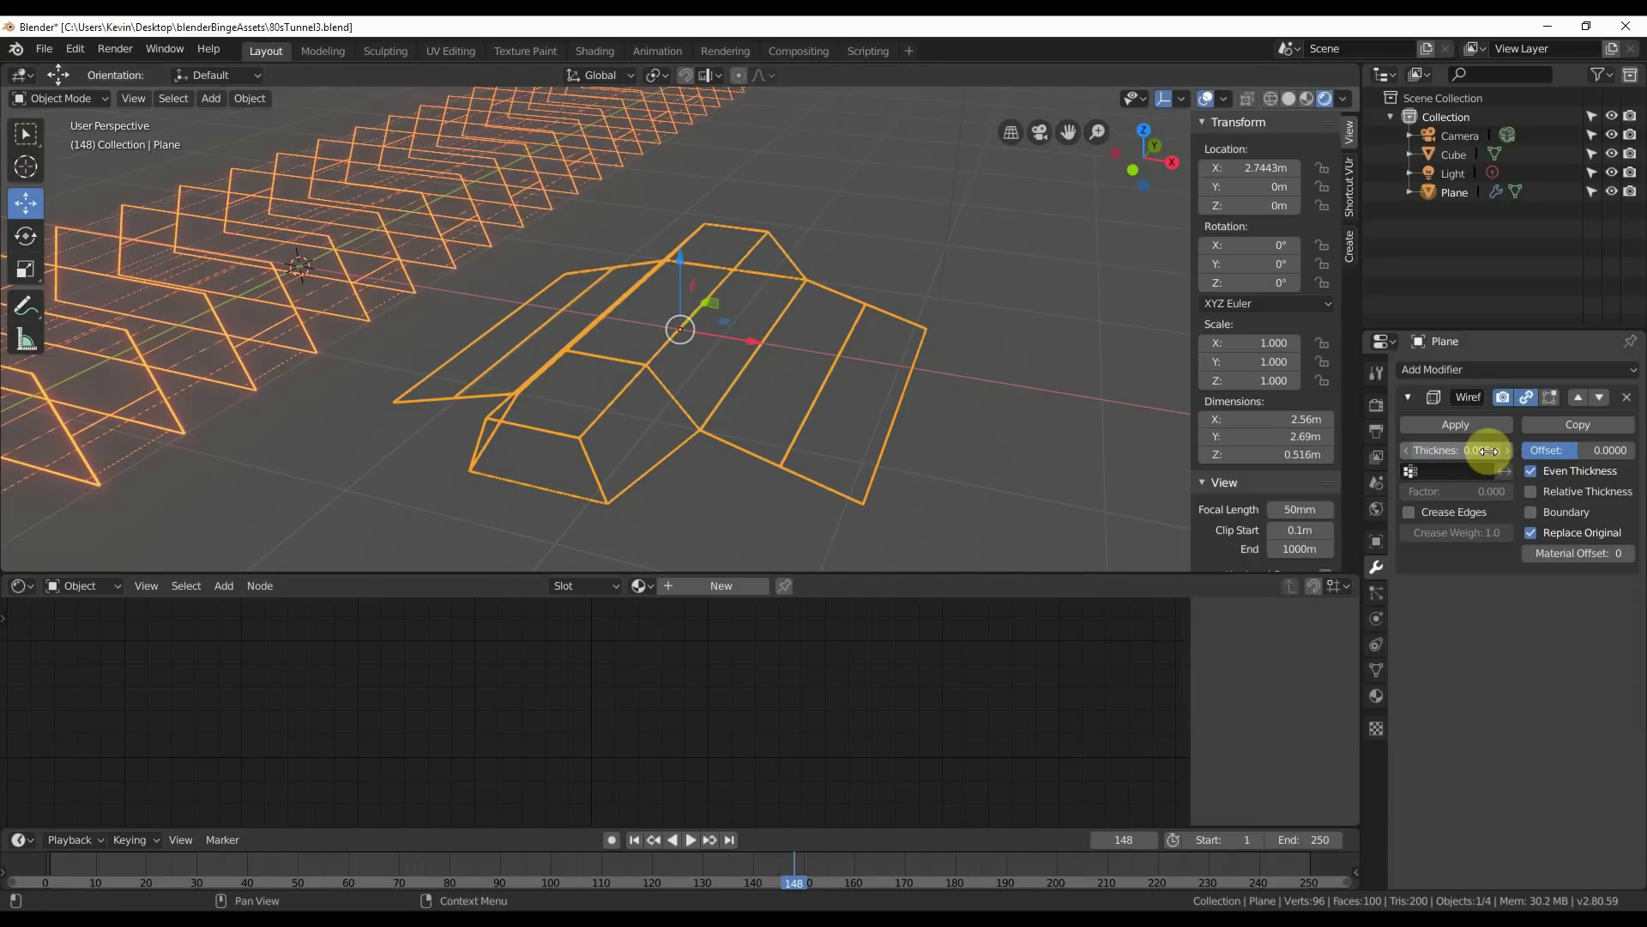
left_click(996, 418)
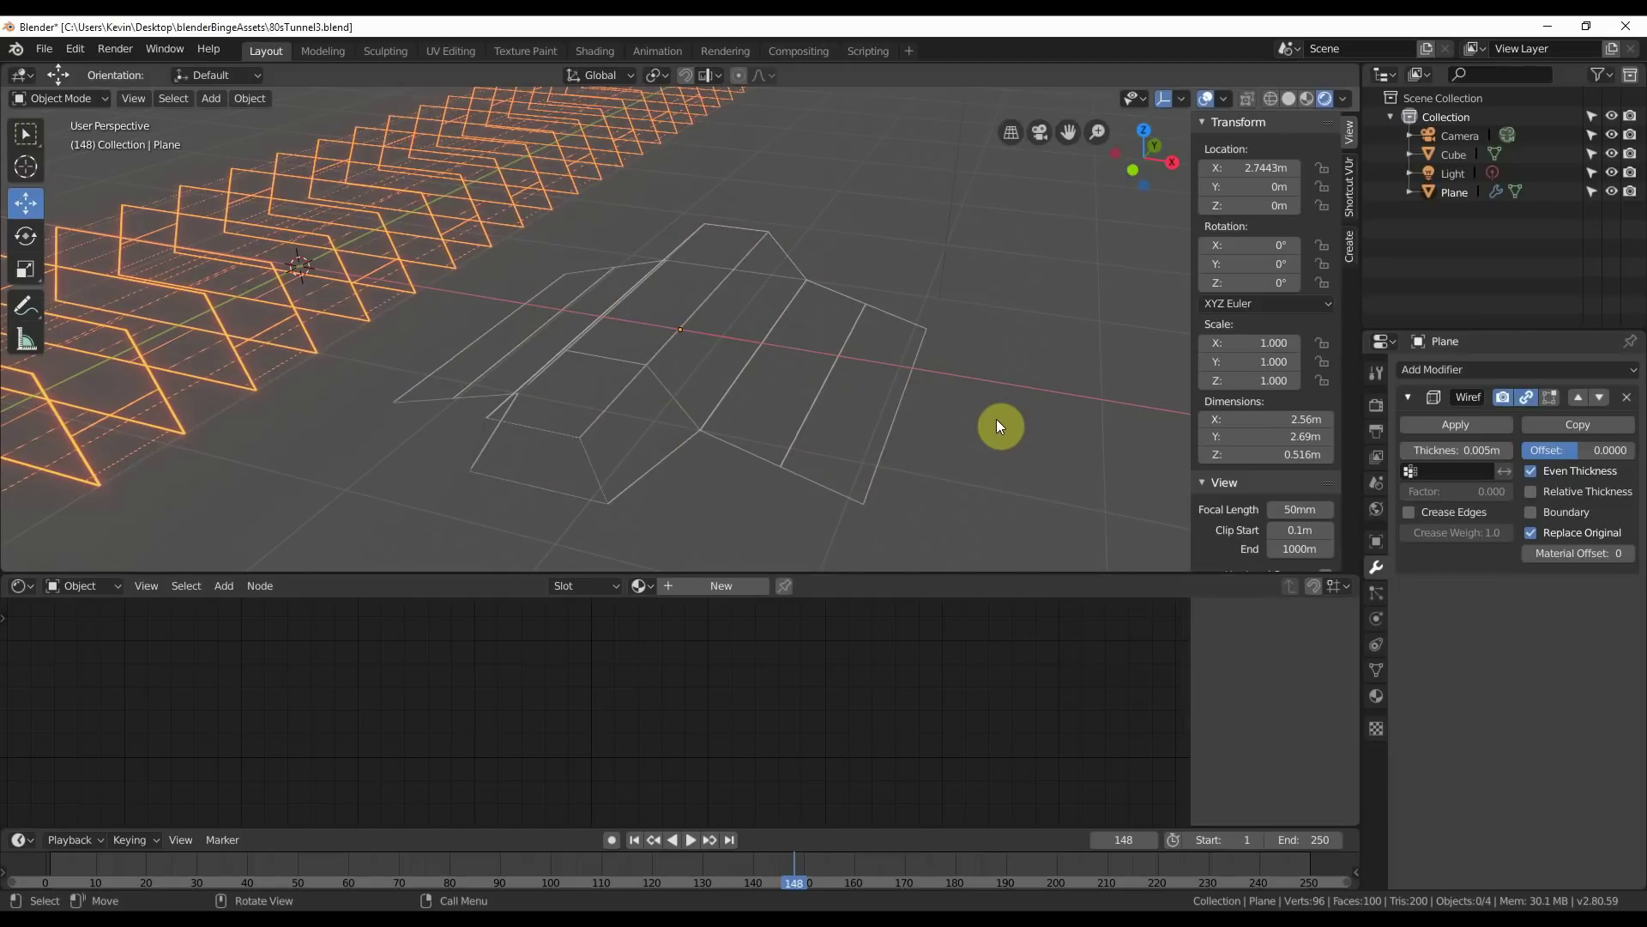
Create a new material for the craft and switch its Principled BSDF node to an Emission shader.
middle_click_drag(996, 419, 773, 468)
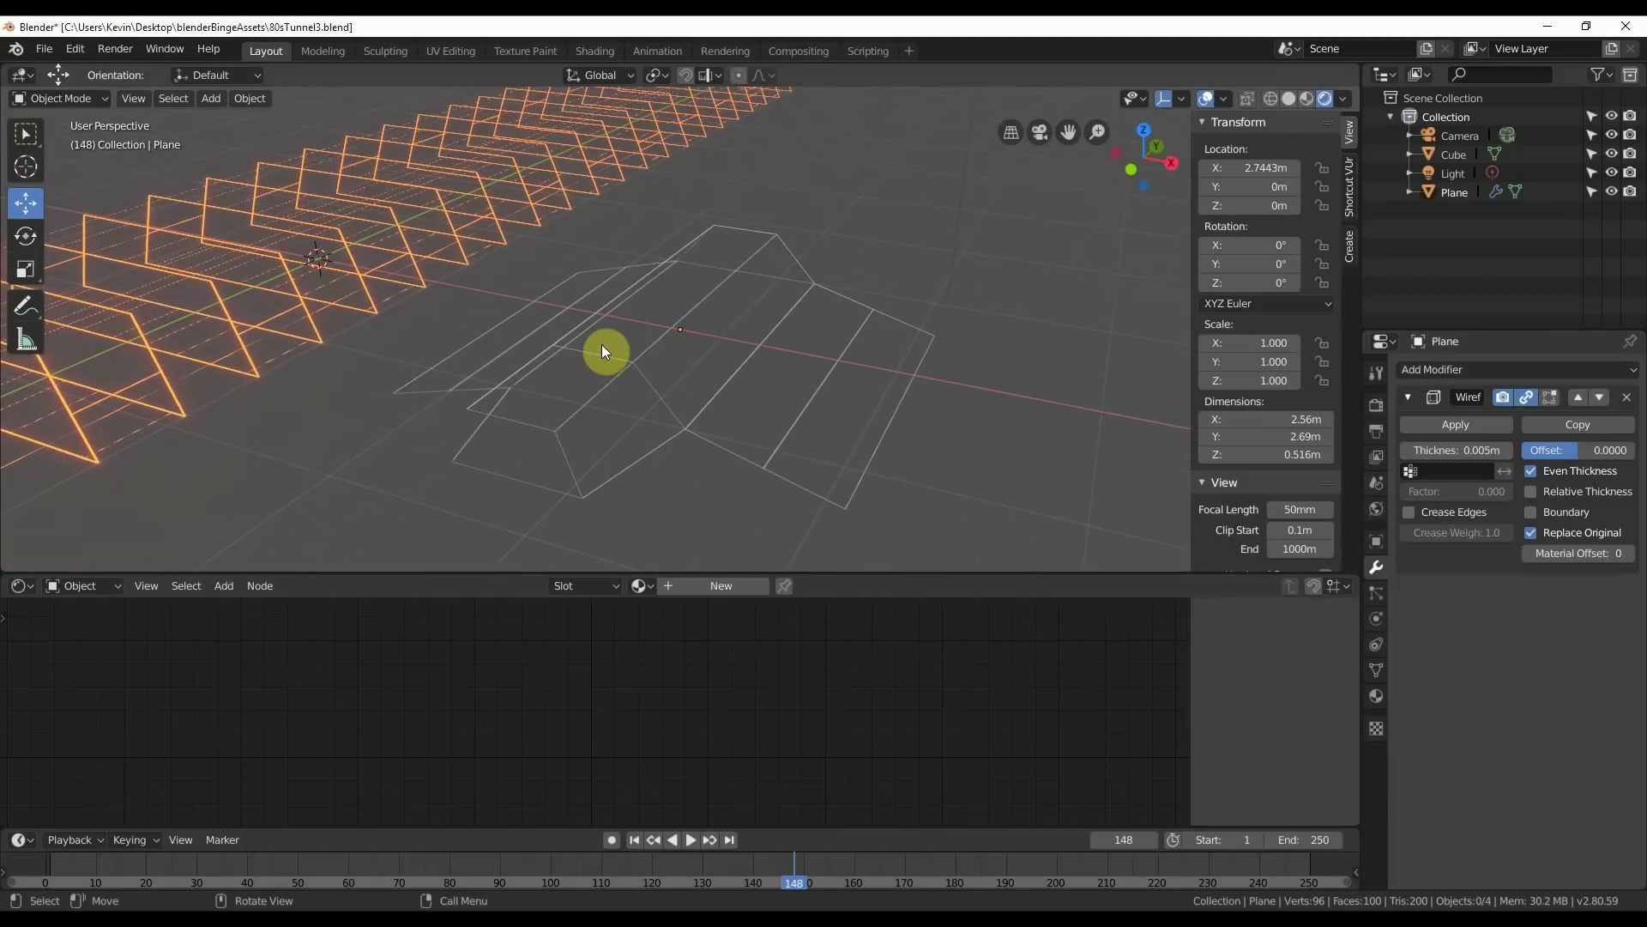
scroll(601, 352, "down", 2)
middle_click_drag(497, 410, 130, 342)
middle_click_drag(271, 365, 620, 456)
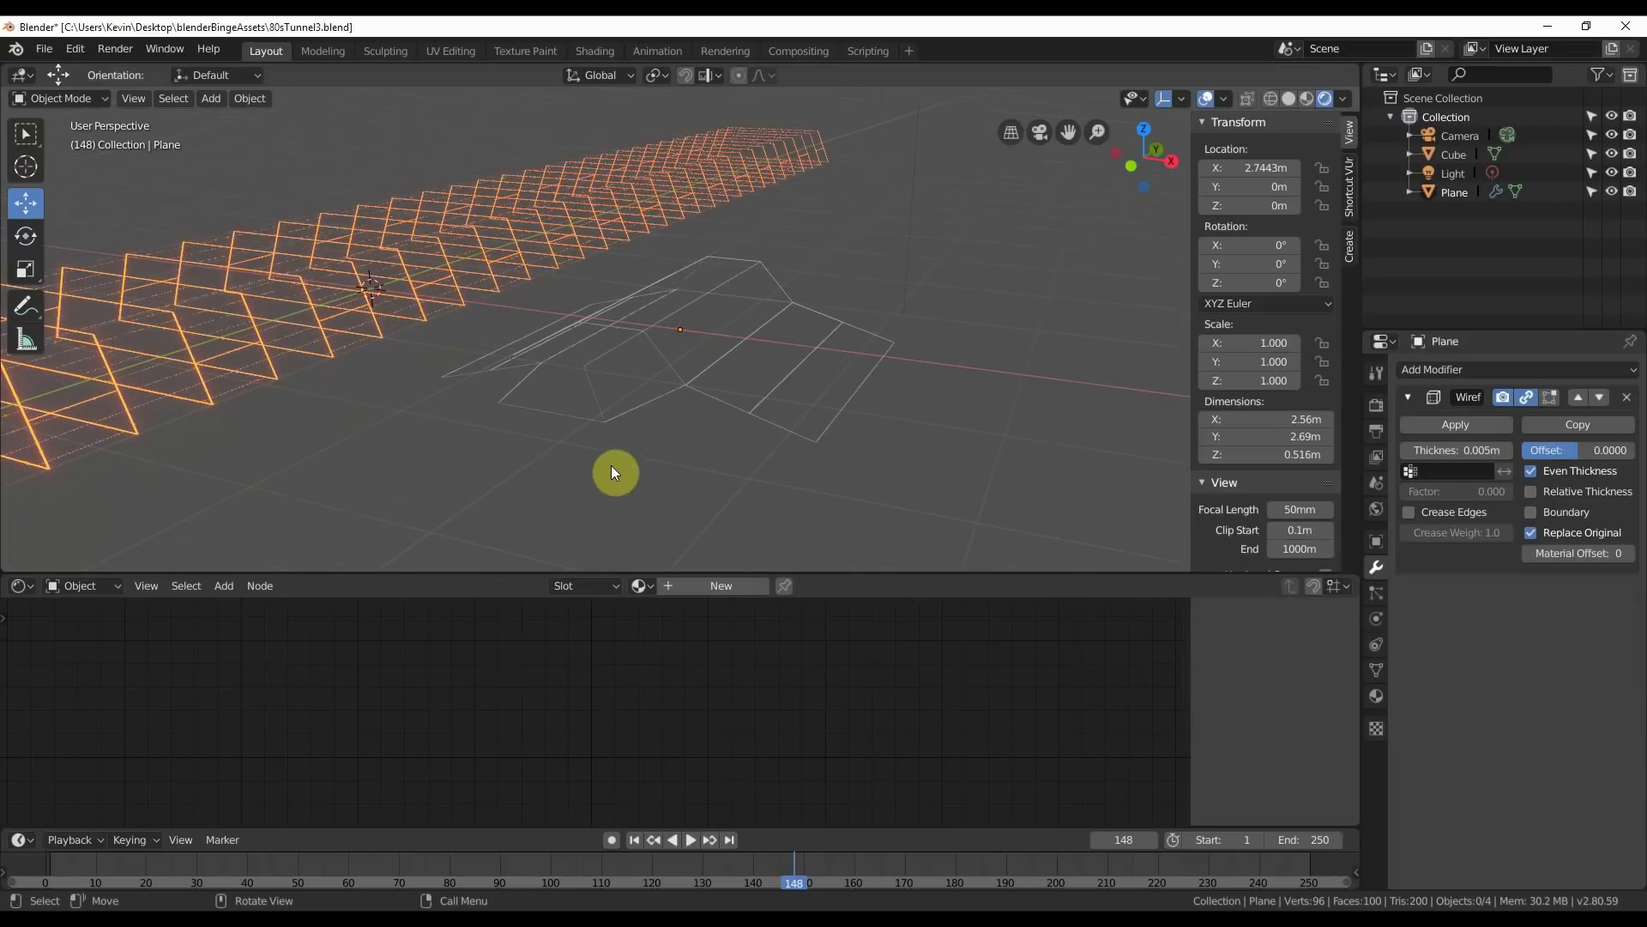
left_click(595, 367)
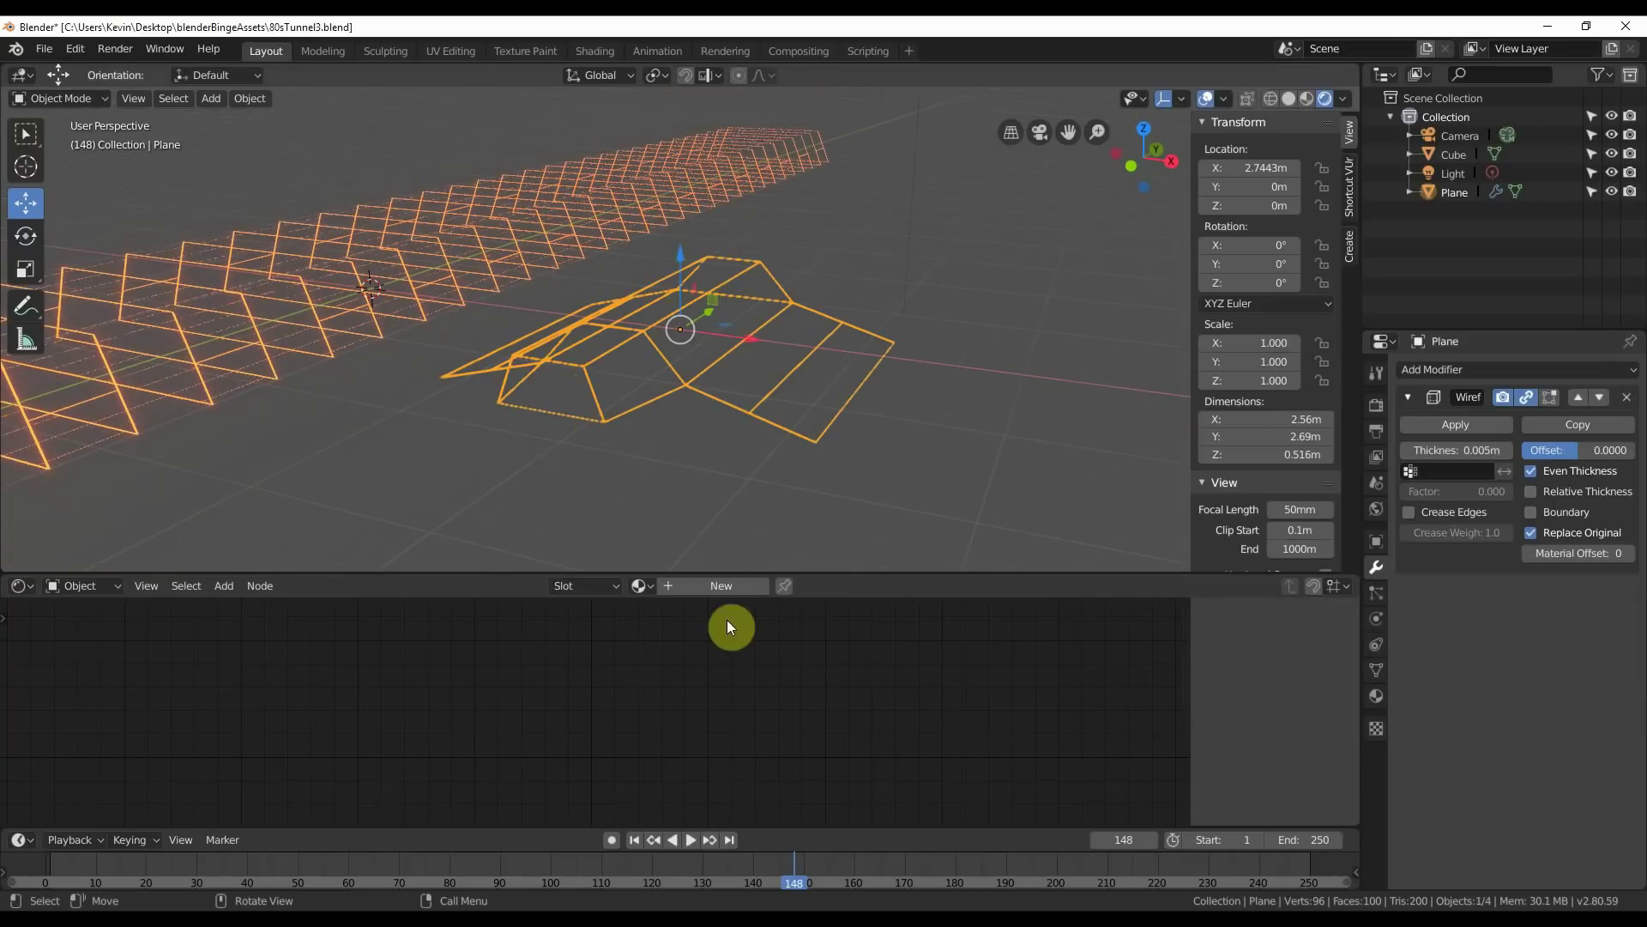
left_click(708, 585)
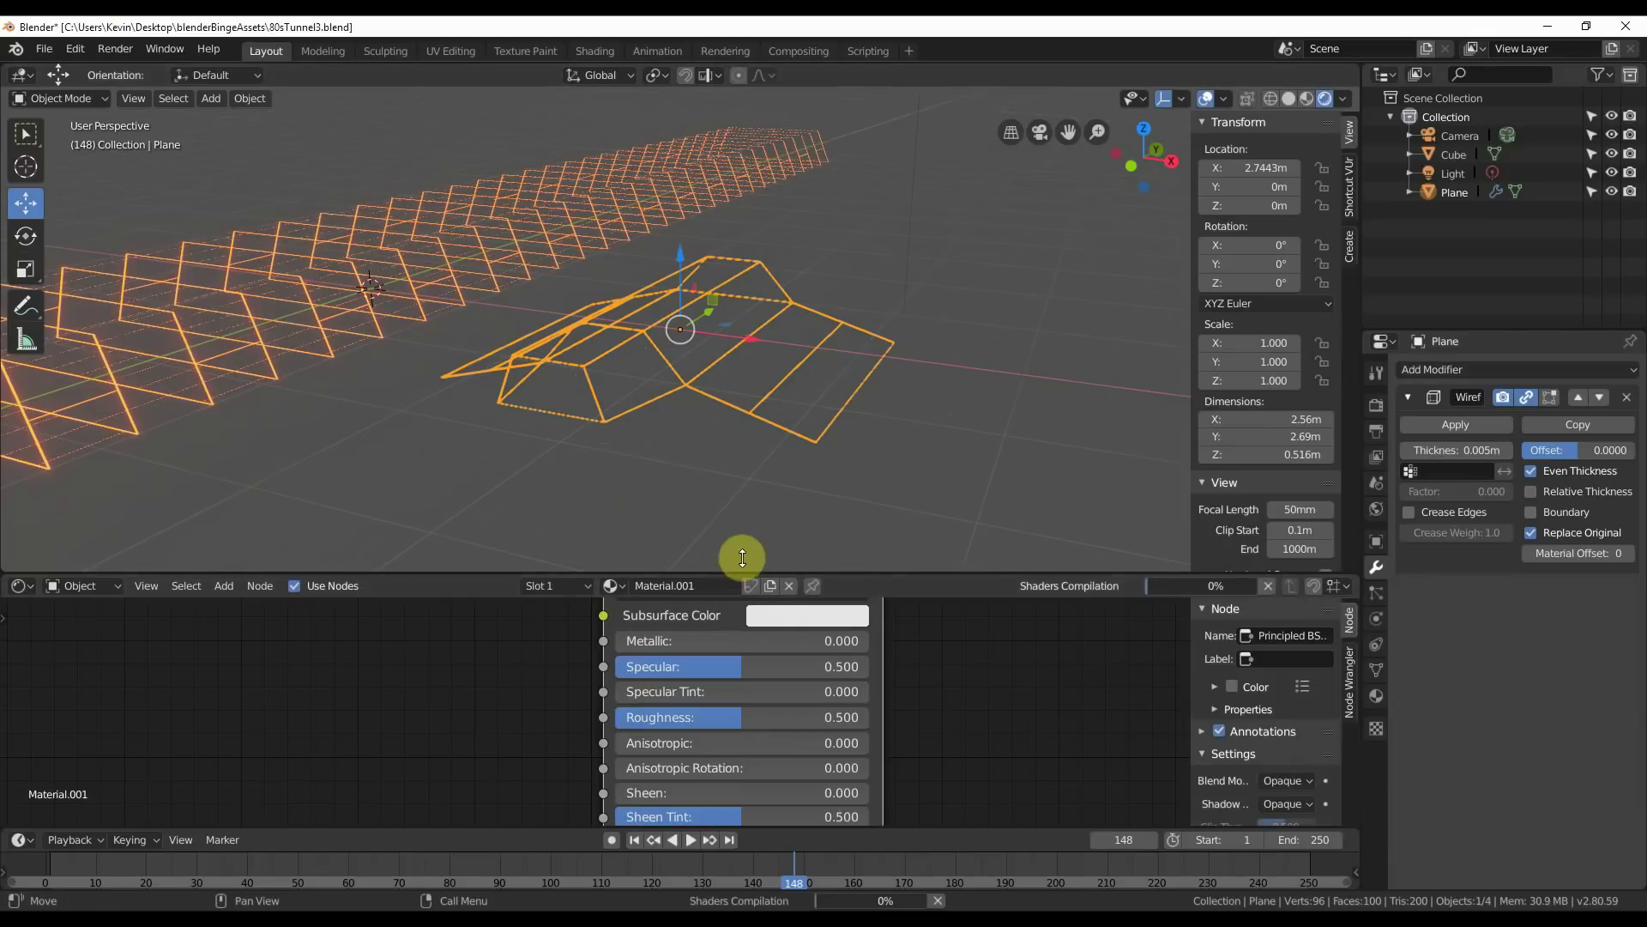
scroll(507, 690, "down", 1)
middle_click_drag(528, 676, 449, 816, "shift")
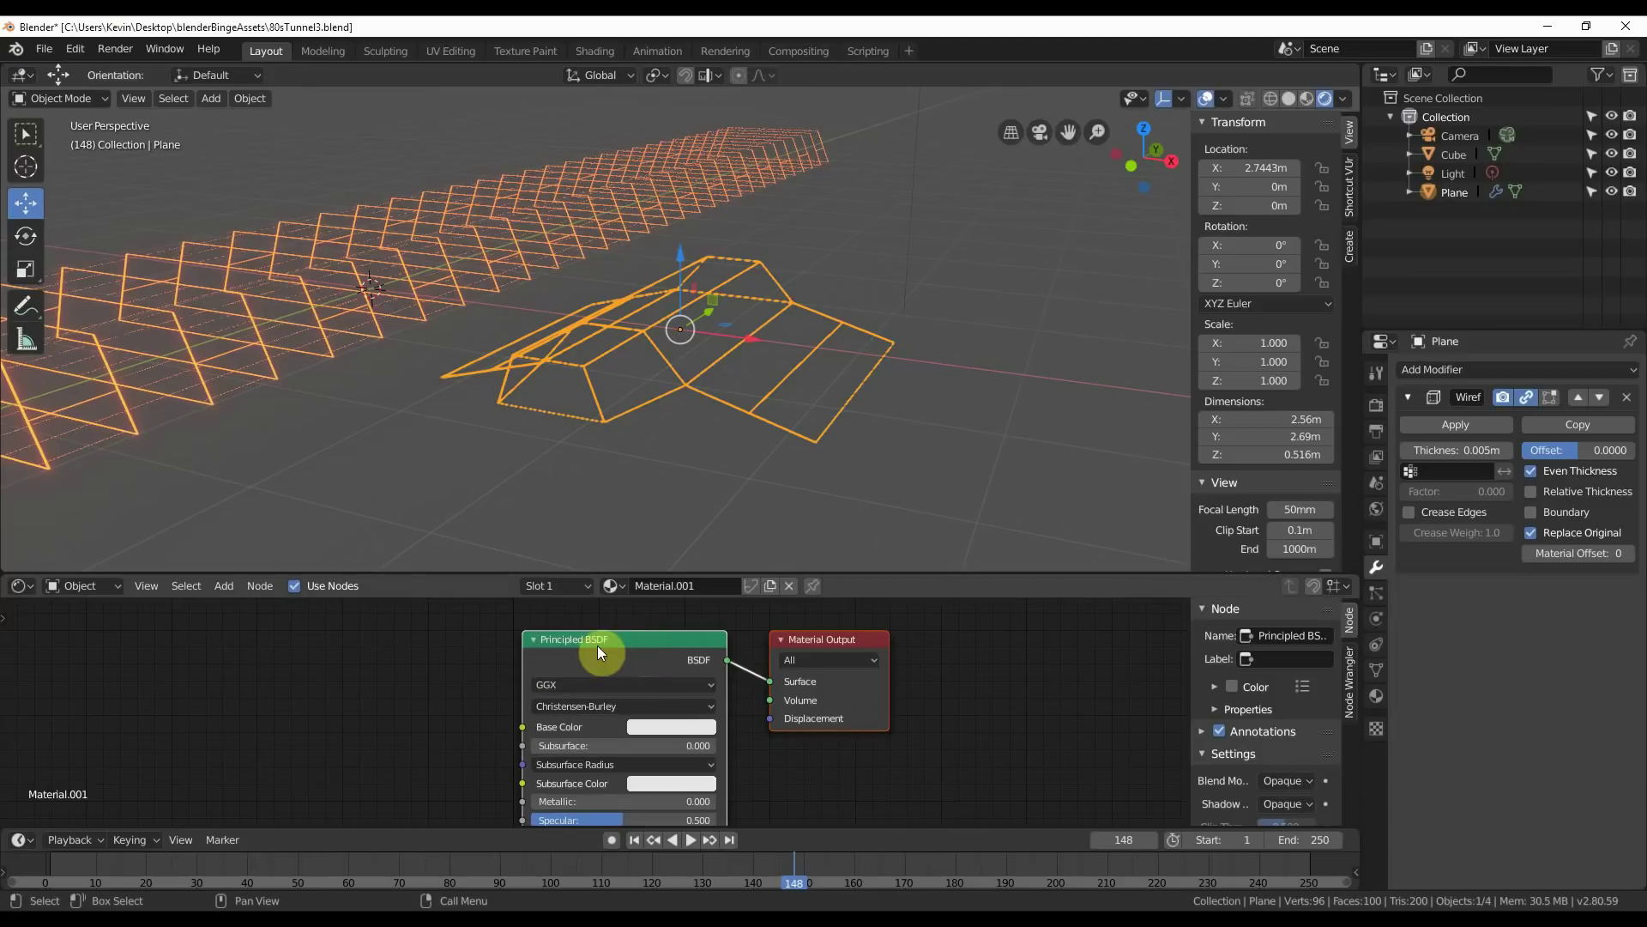
left_click(634, 655)
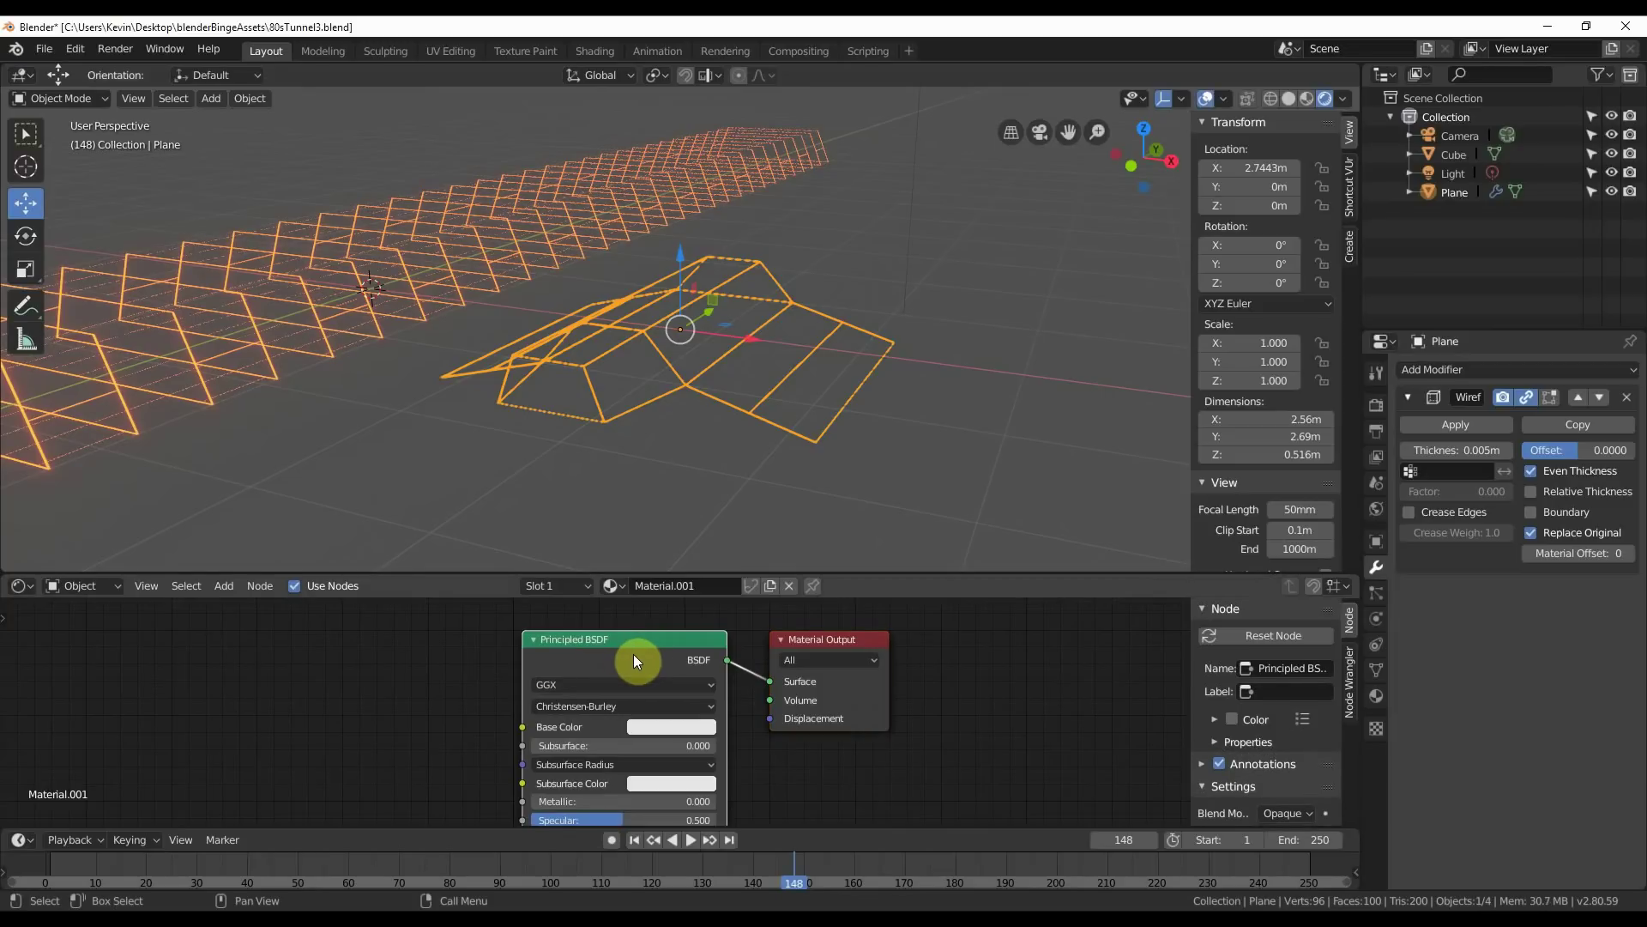
key("shift")
key("shift+s")
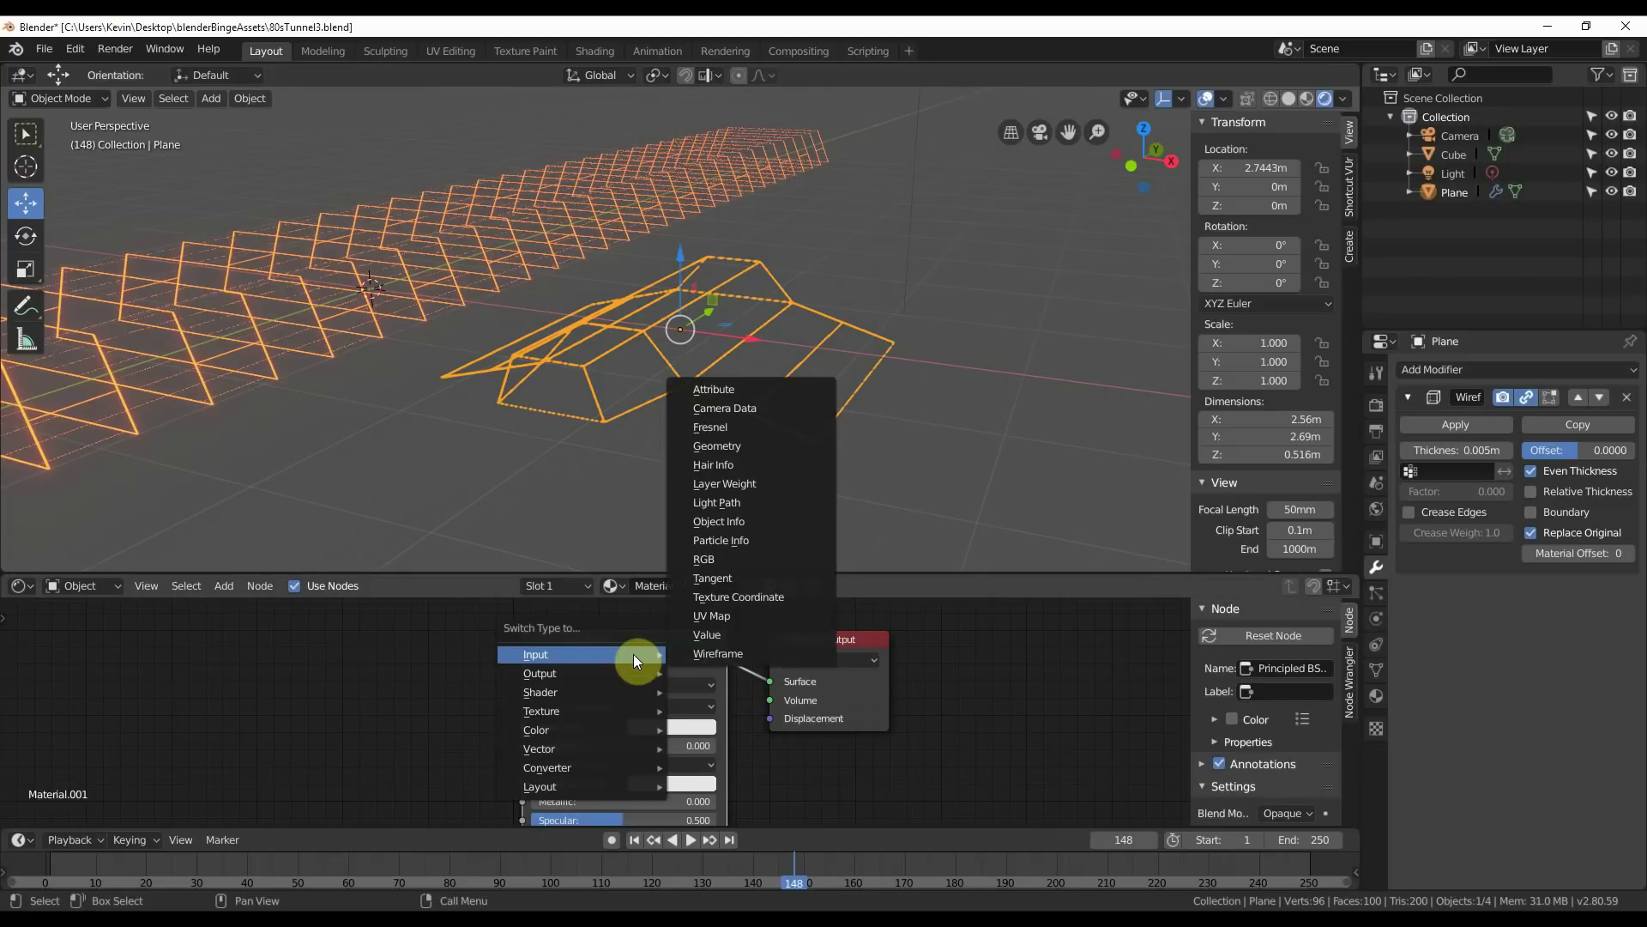
mouse_move(557, 691)
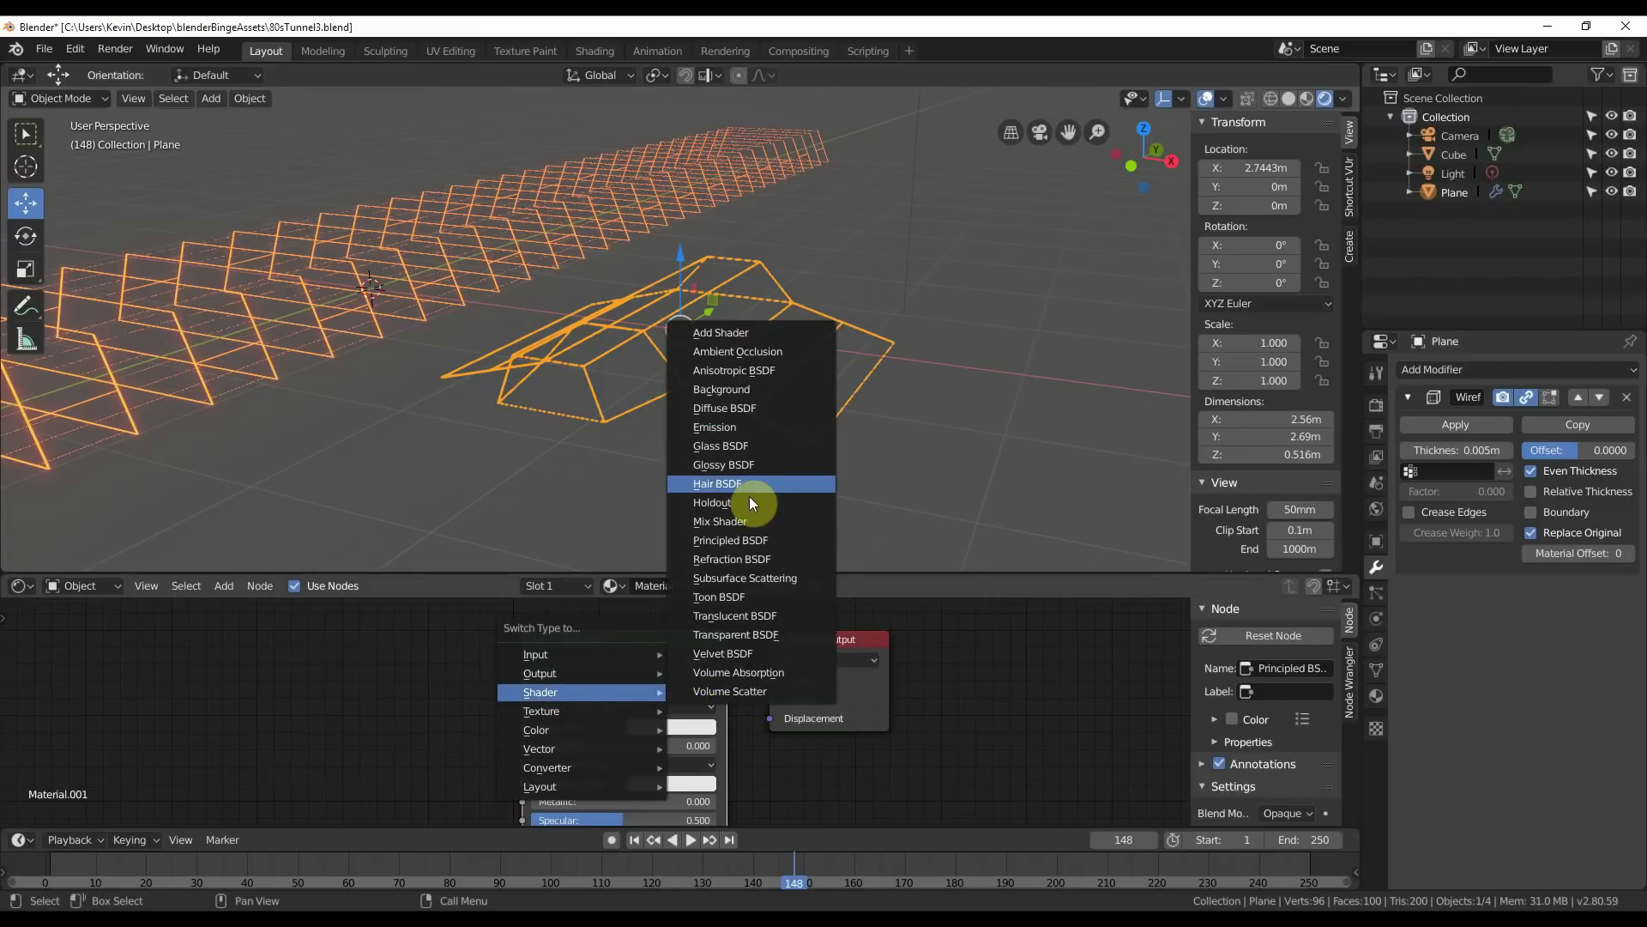
left_click(738, 429)
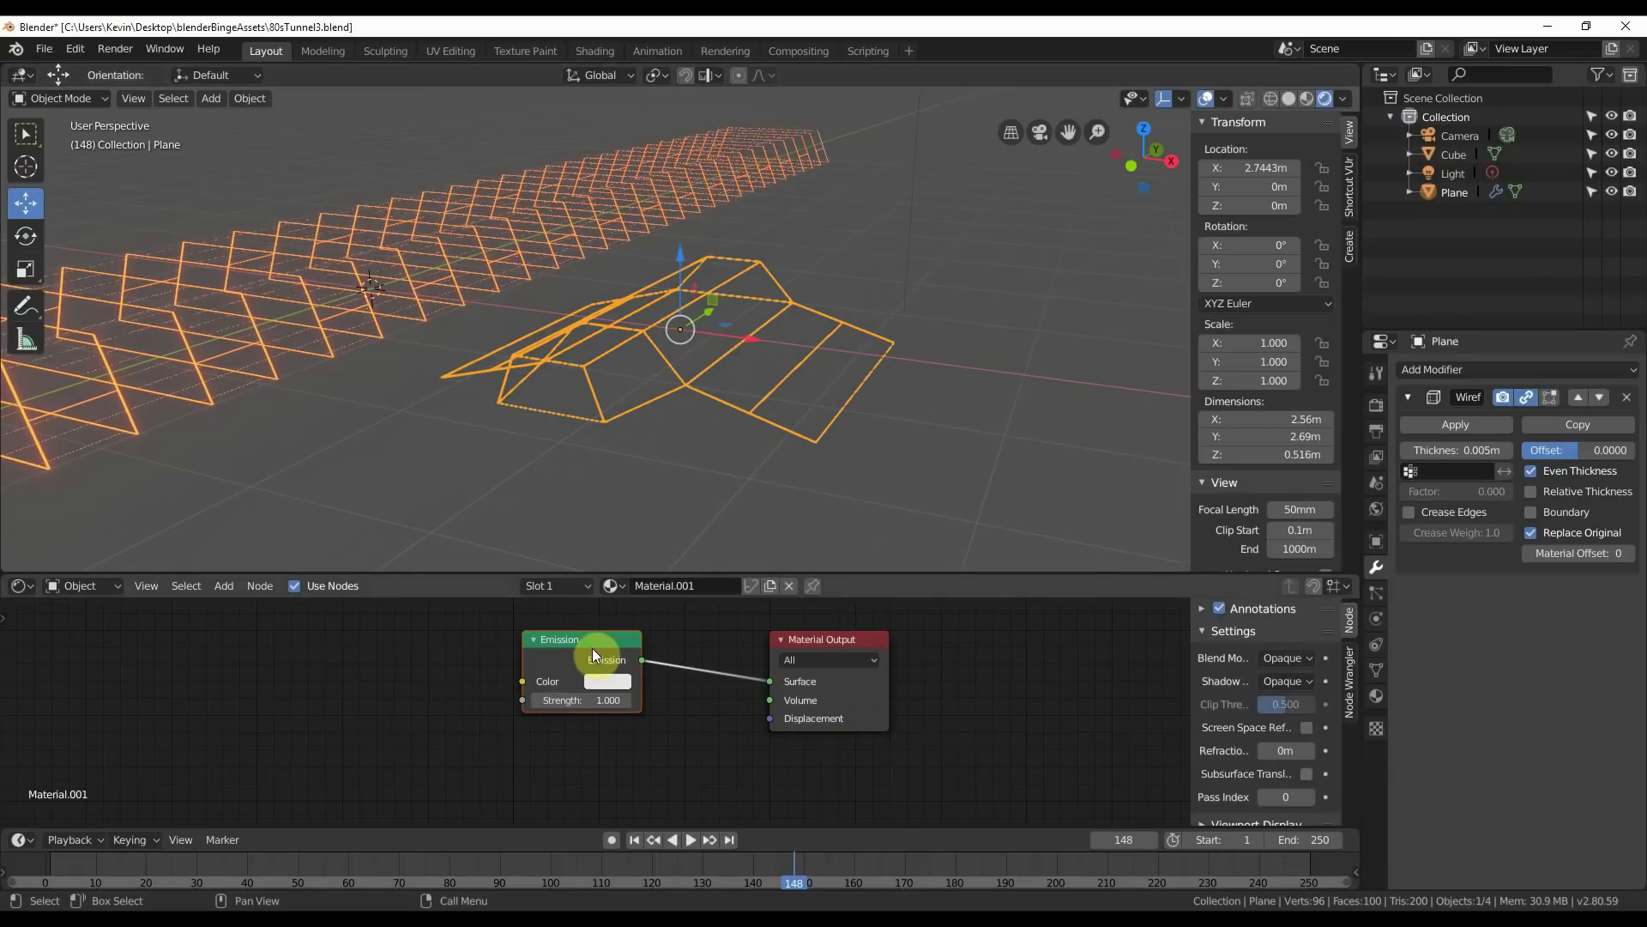
Set the craft's emission color to a saturated blue-violet and its strength to 6.3.
left_click_drag(592, 646, 610, 676)
left_click(621, 714)
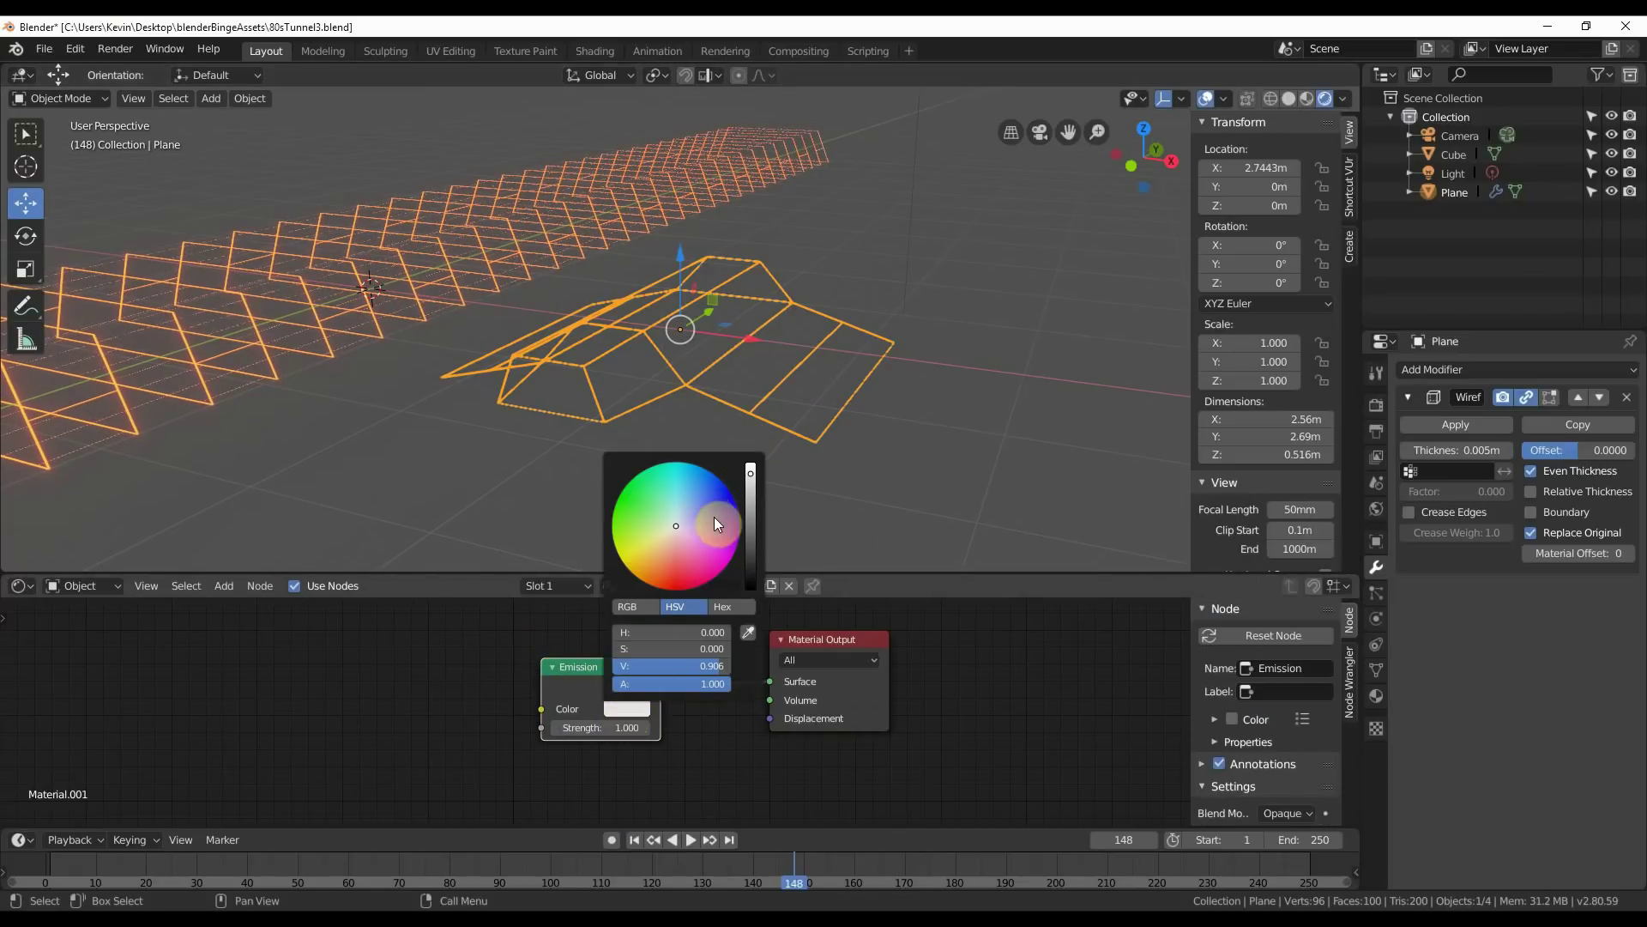
left_click_drag(718, 523, 736, 525)
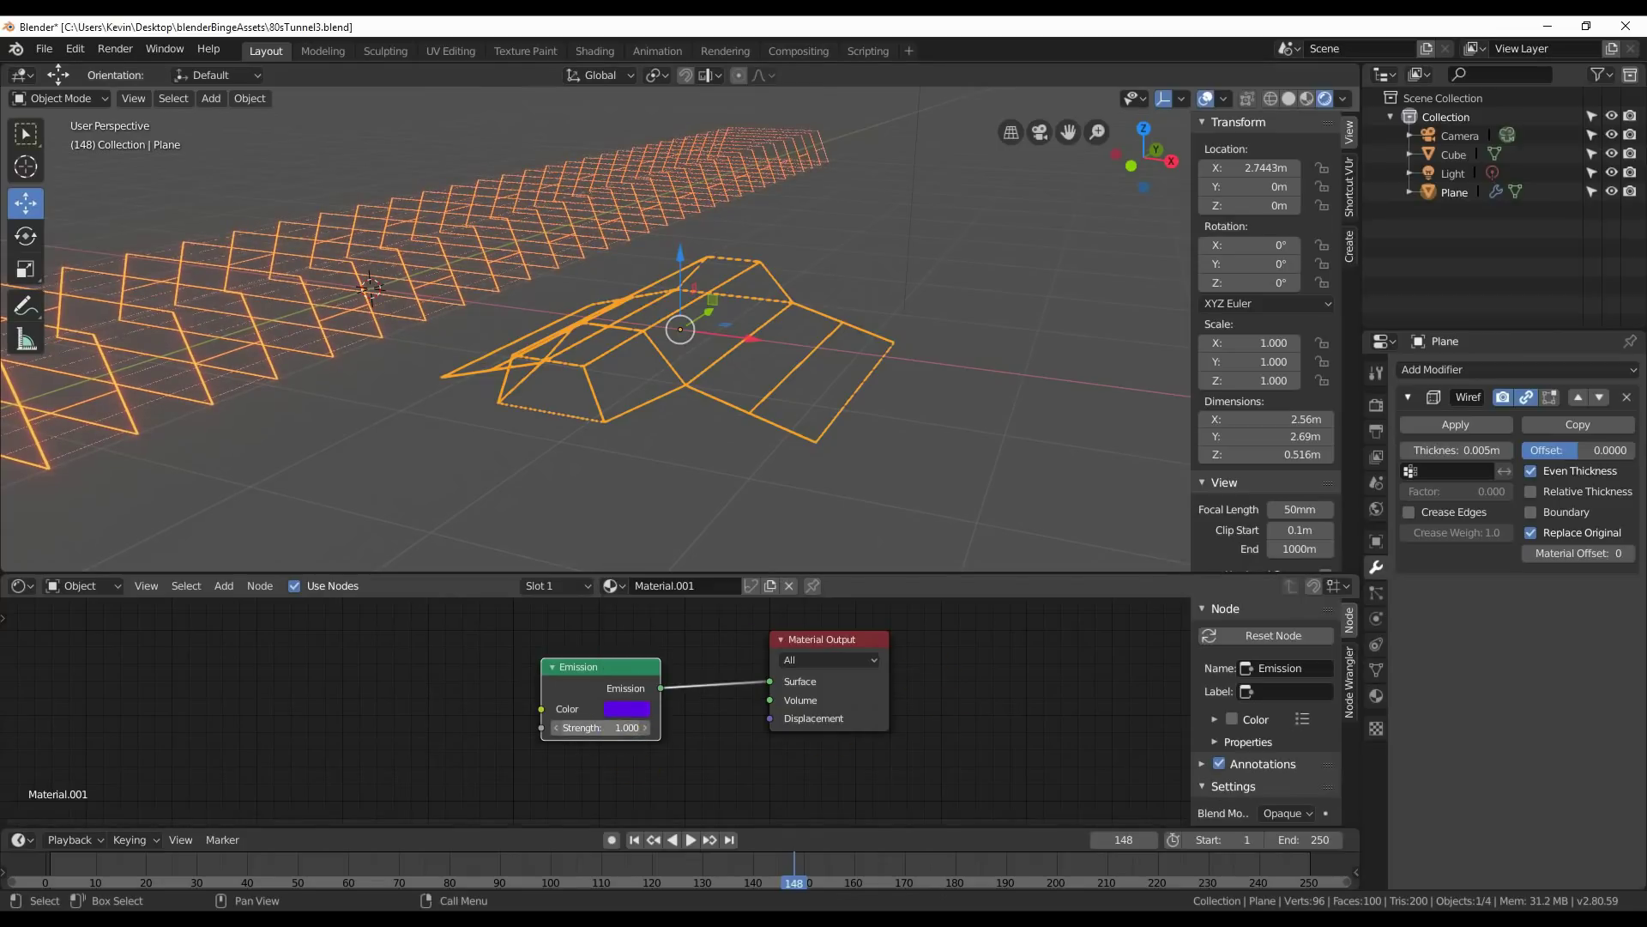
left_click_drag(601, 727, 635, 727)
left_click(683, 550)
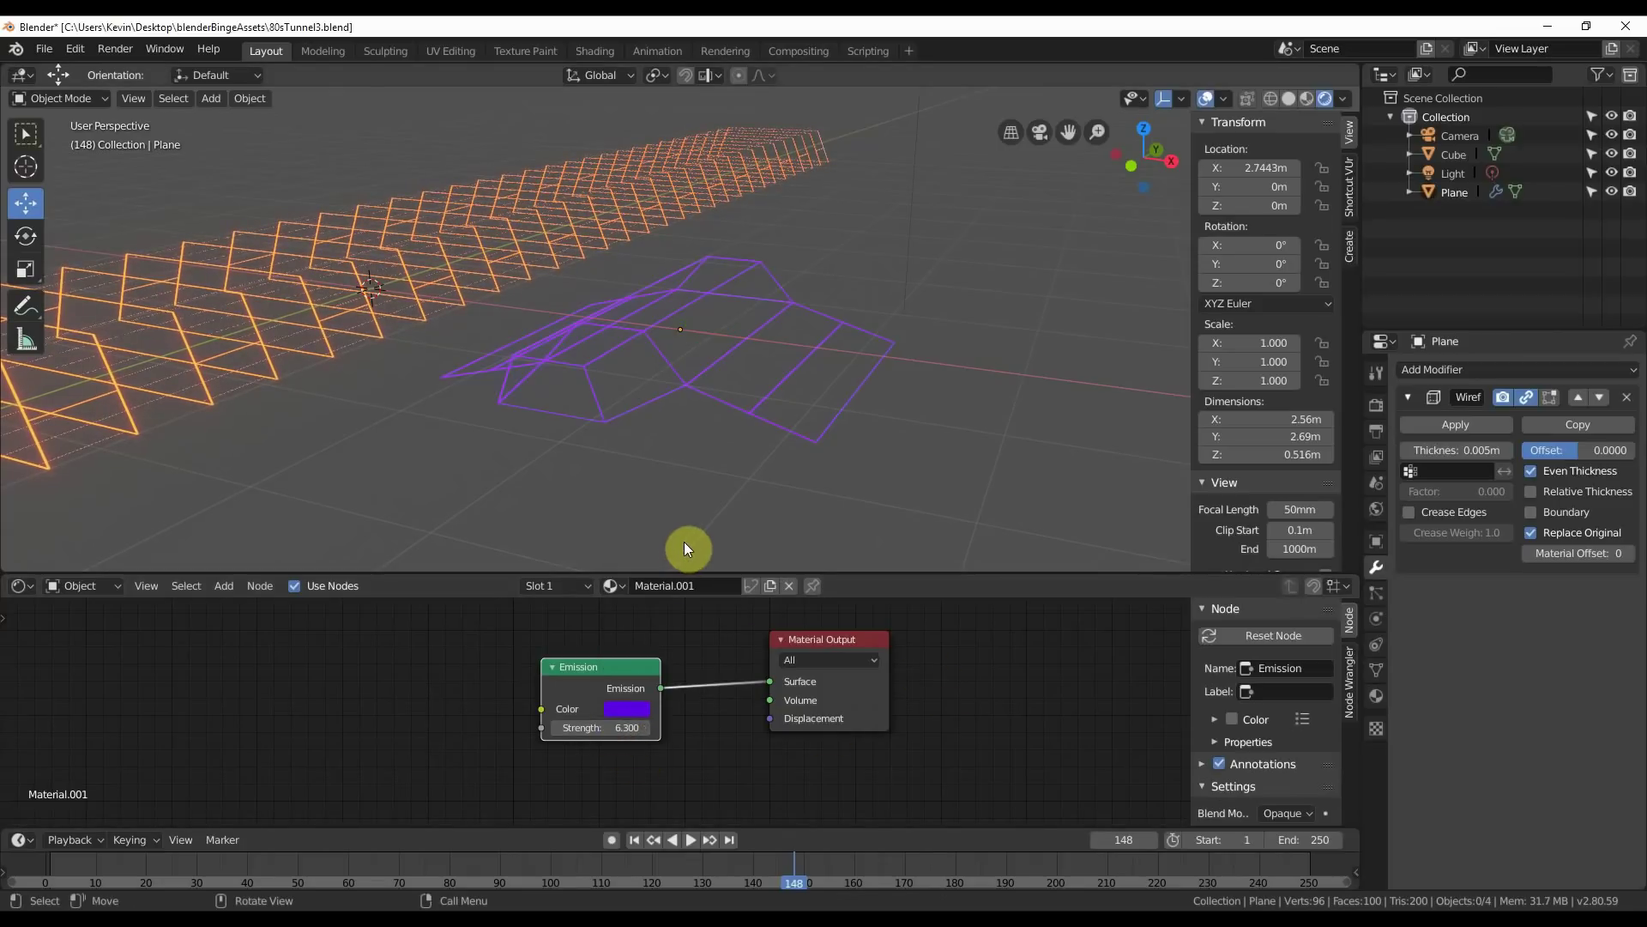
Move the craft along X into the tunnel, to about X -0.11 m.
left_click(675, 318)
key("g")
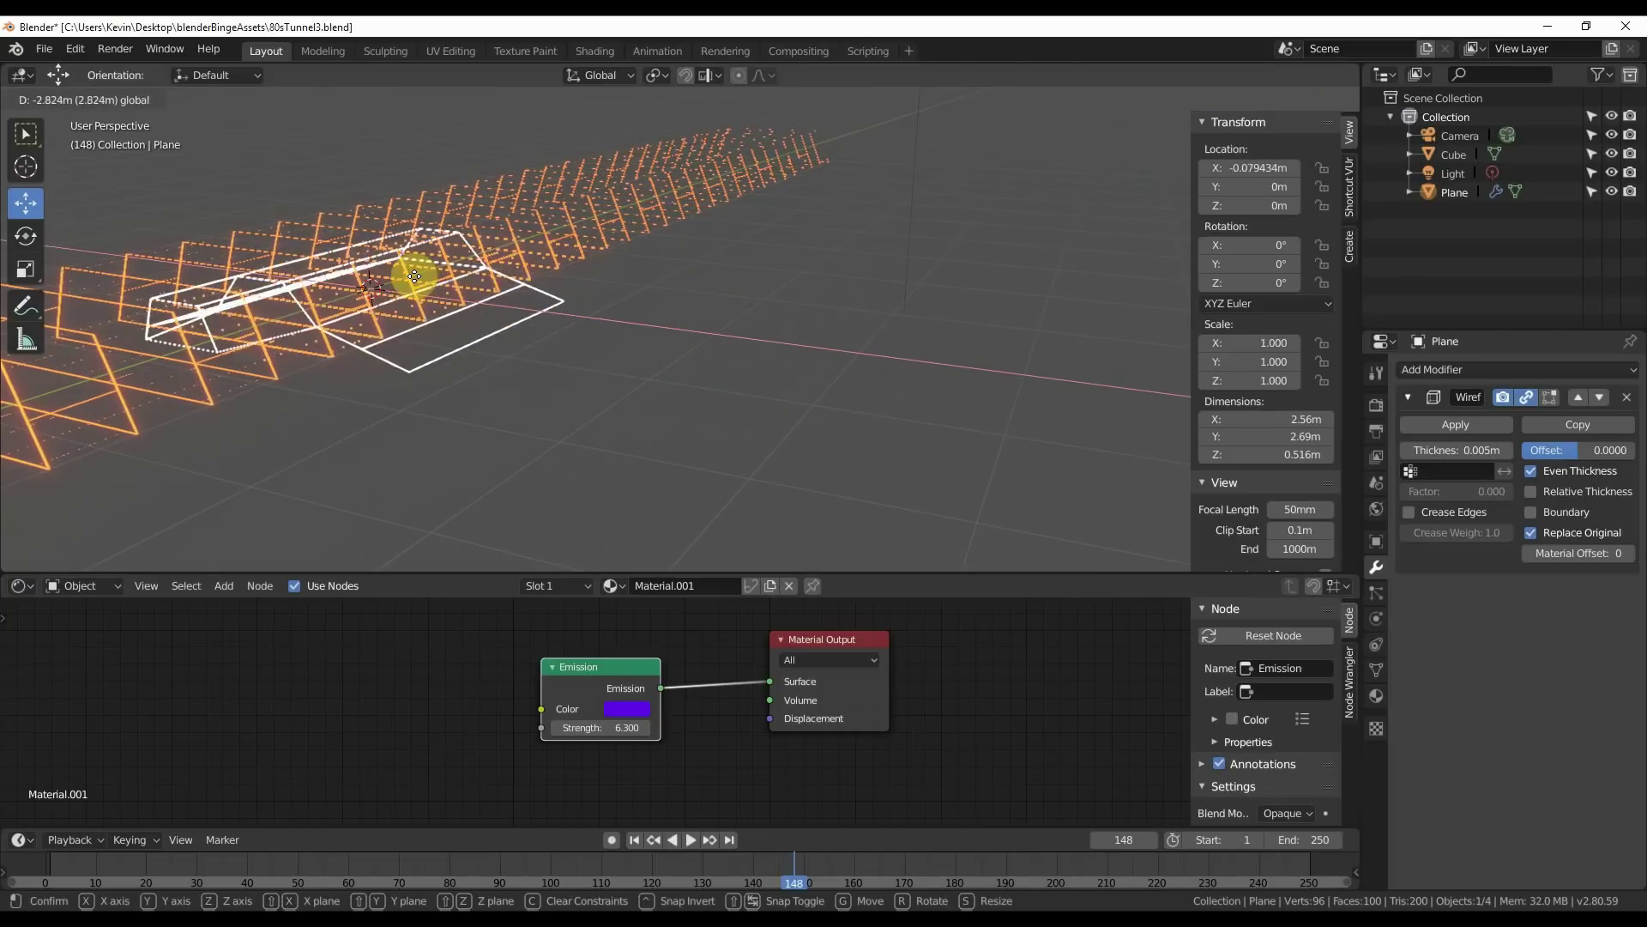
left_click(415, 276)
In top view, move the craft along the tunnel to about Y -6.27 m.
left_click(1134, 121)
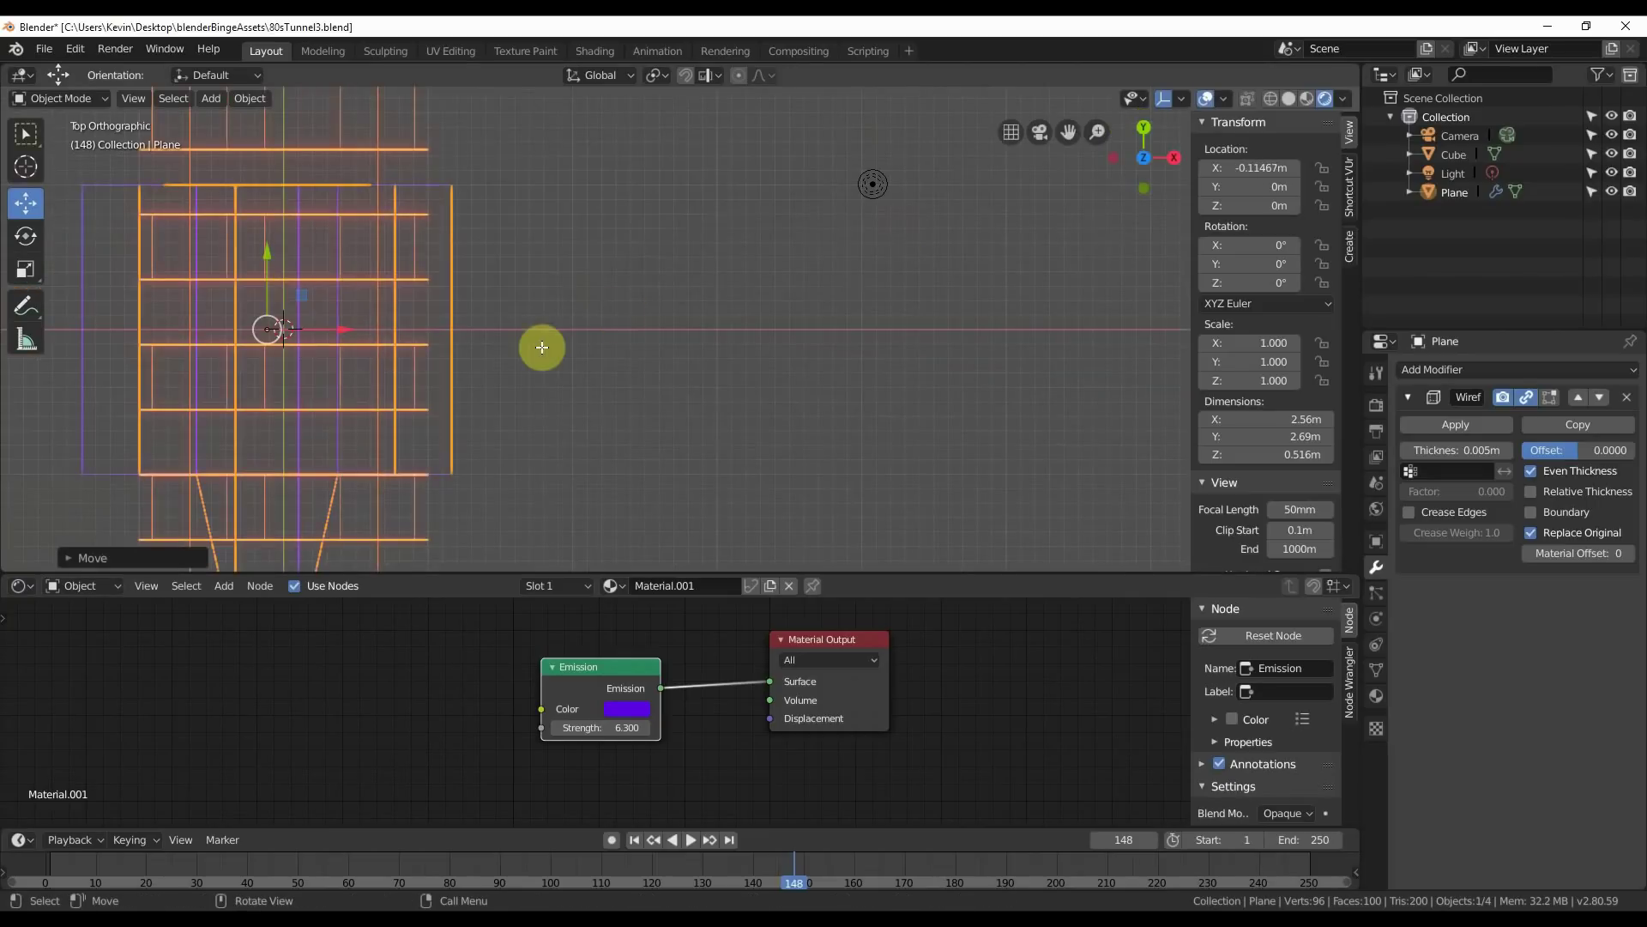
scroll(542, 347, "down", 5)
middle_click_drag(672, 370, 786, 273, "shift")
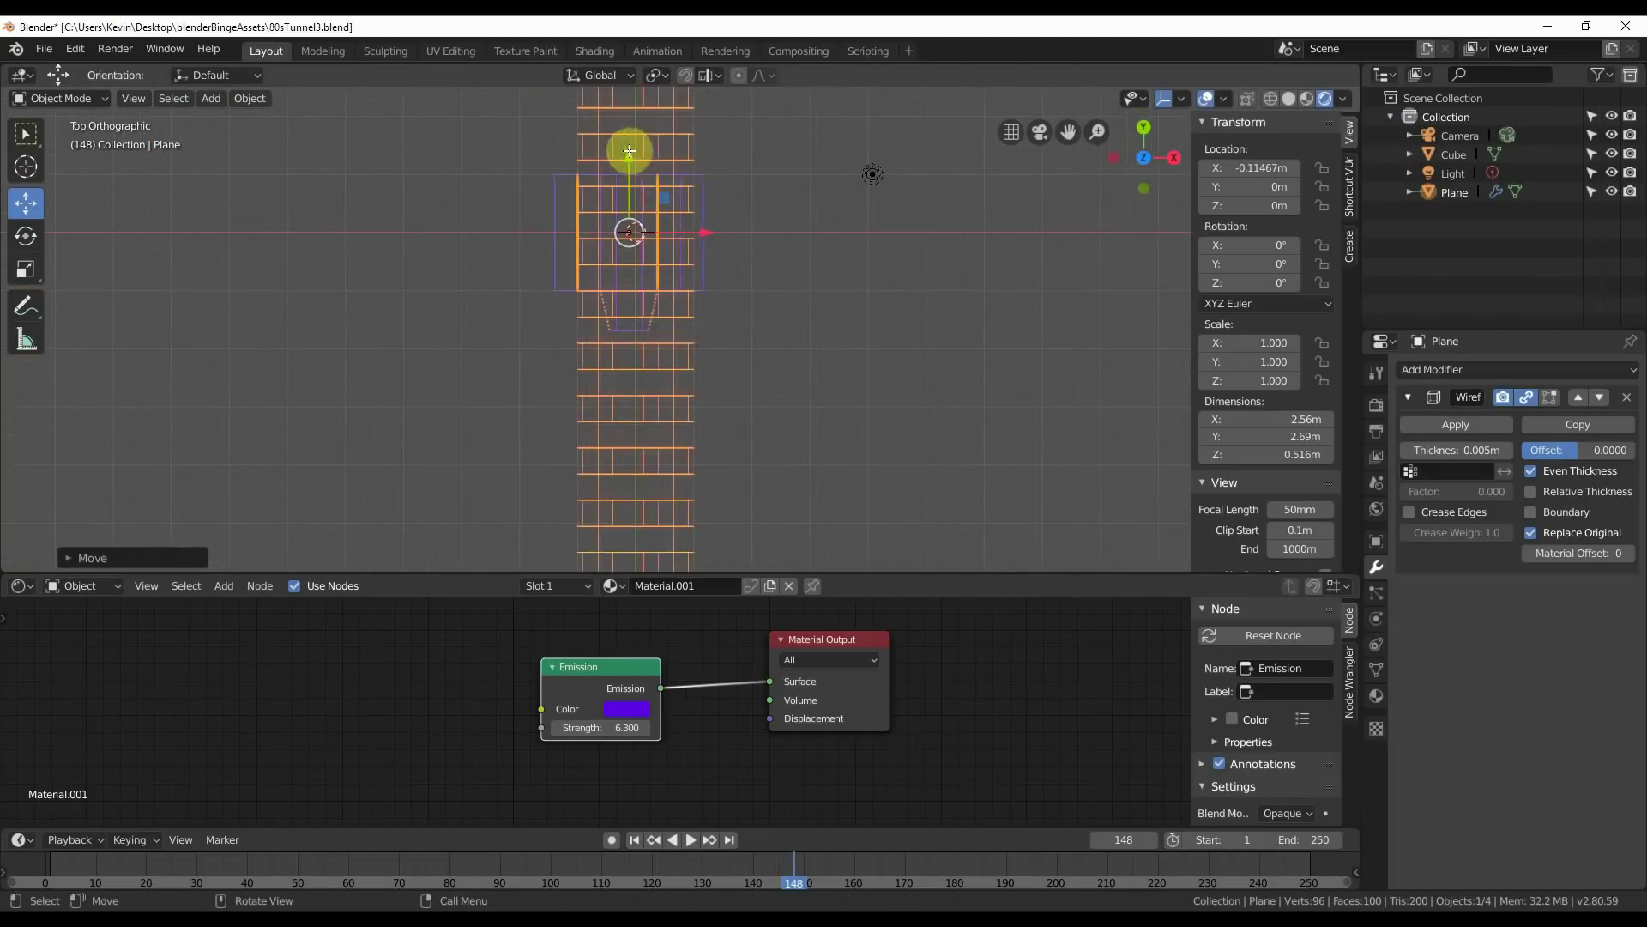
left_click_drag(629, 151, 634, 379)
middle_click_drag(633, 379, 681, 221, "shift")
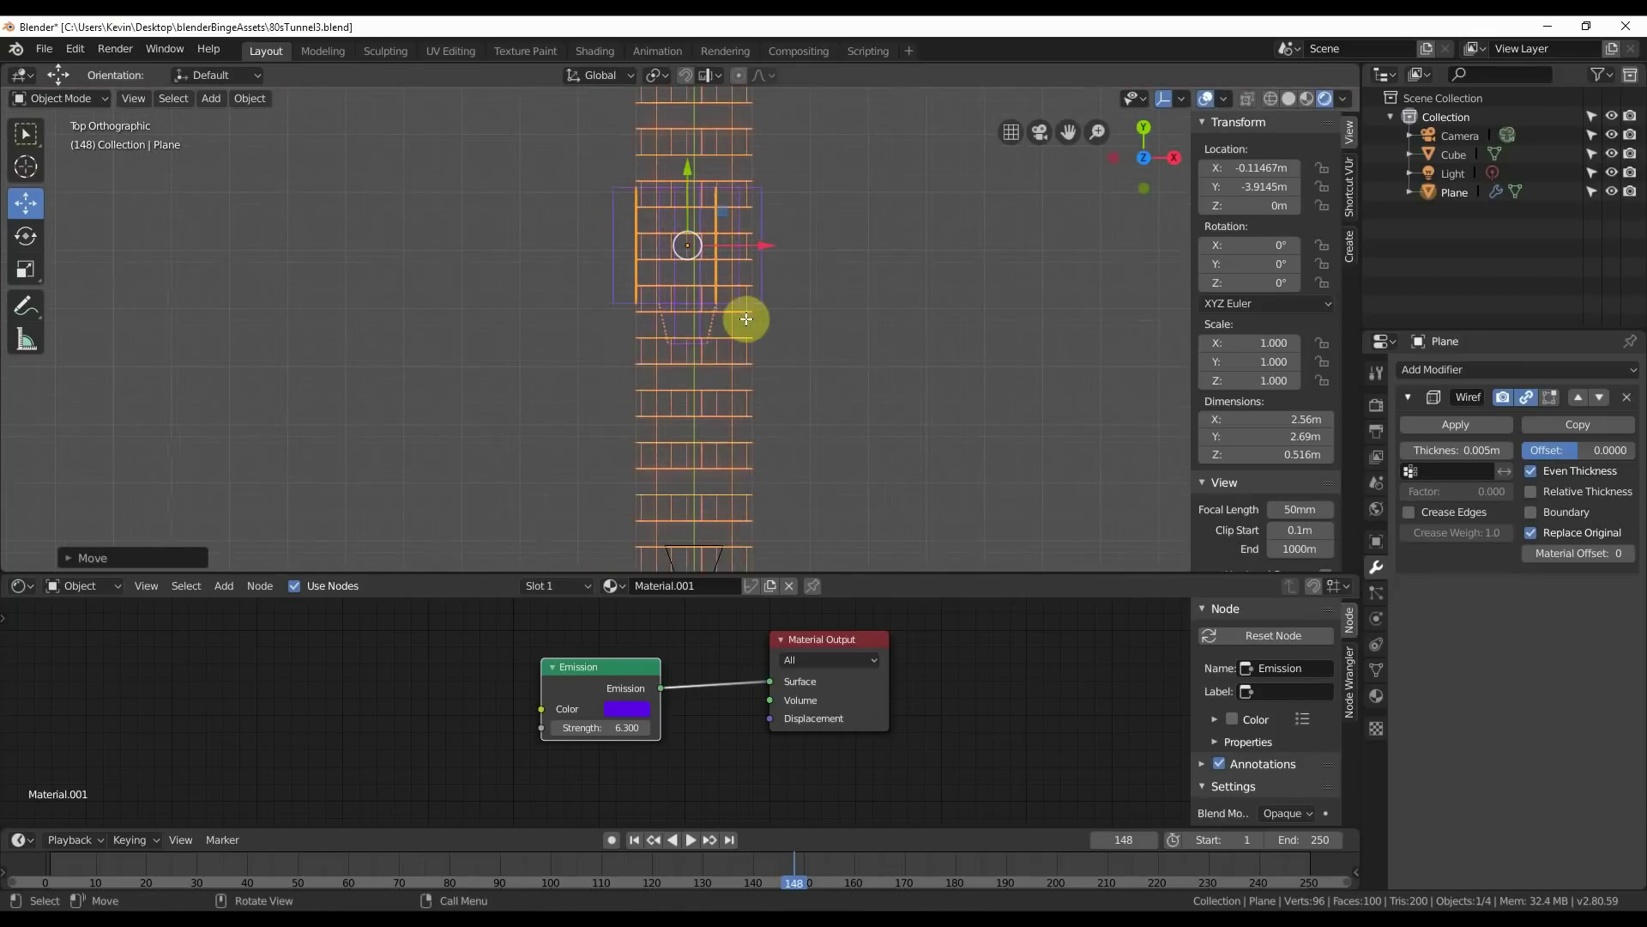
scroll(745, 319, "down", 5)
left_click_drag(680, 209, 695, 278)
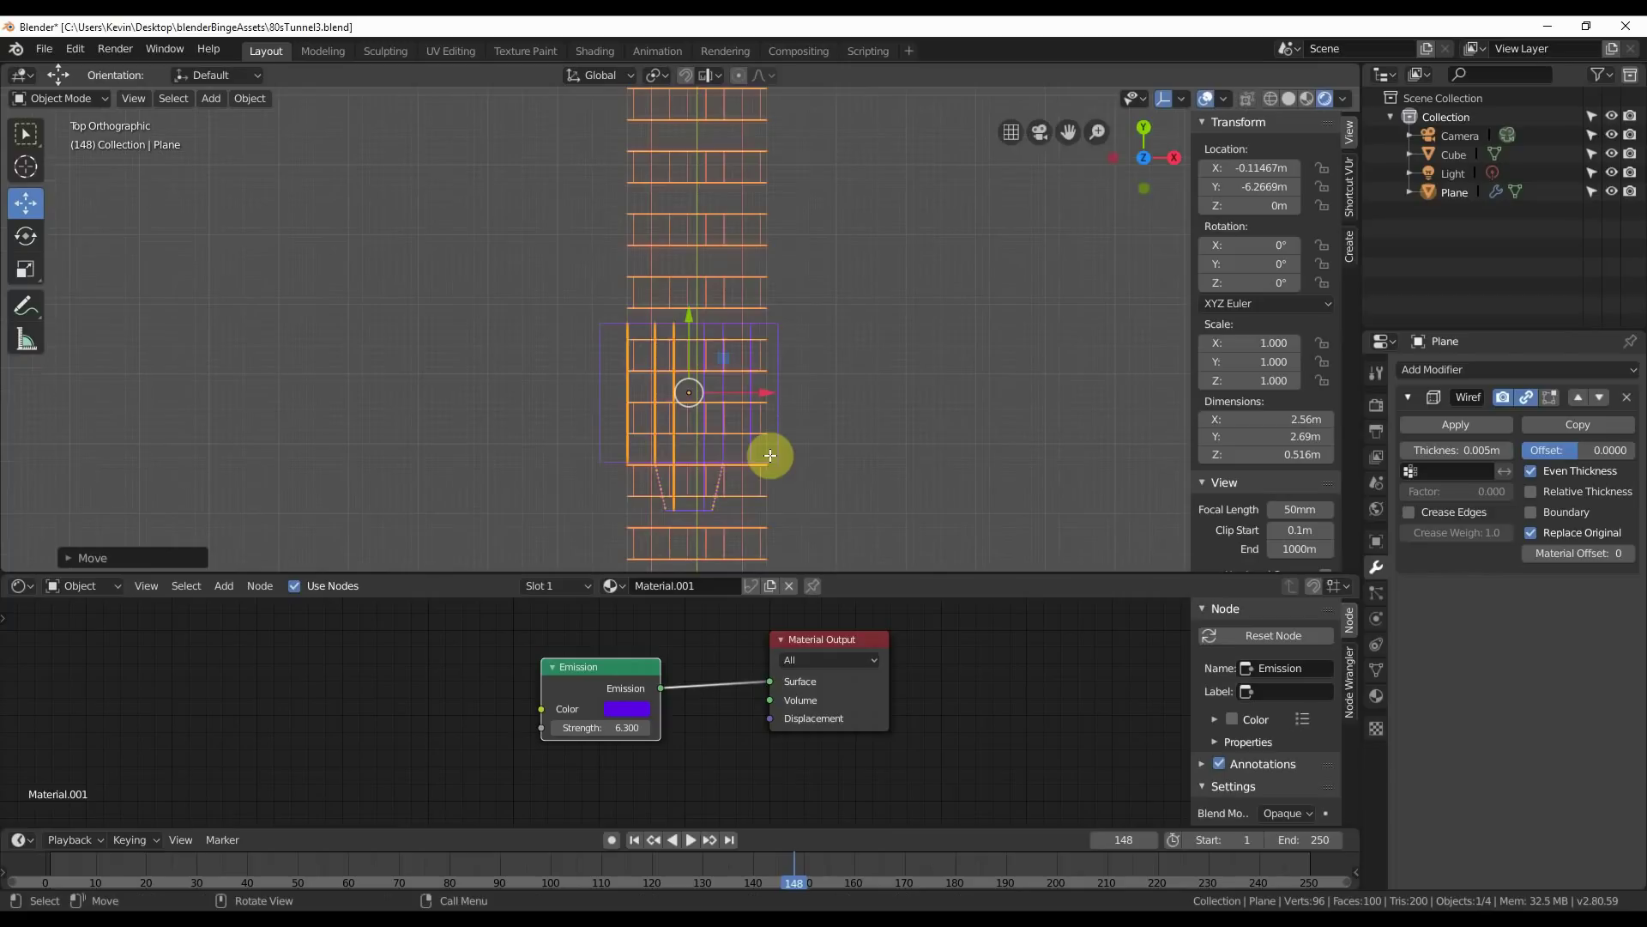
Scale the craft down to about 0.386, move it to about X 0.06 m, Y -6.67 m, and view it through the camera.
key("s")
left_click(713, 413)
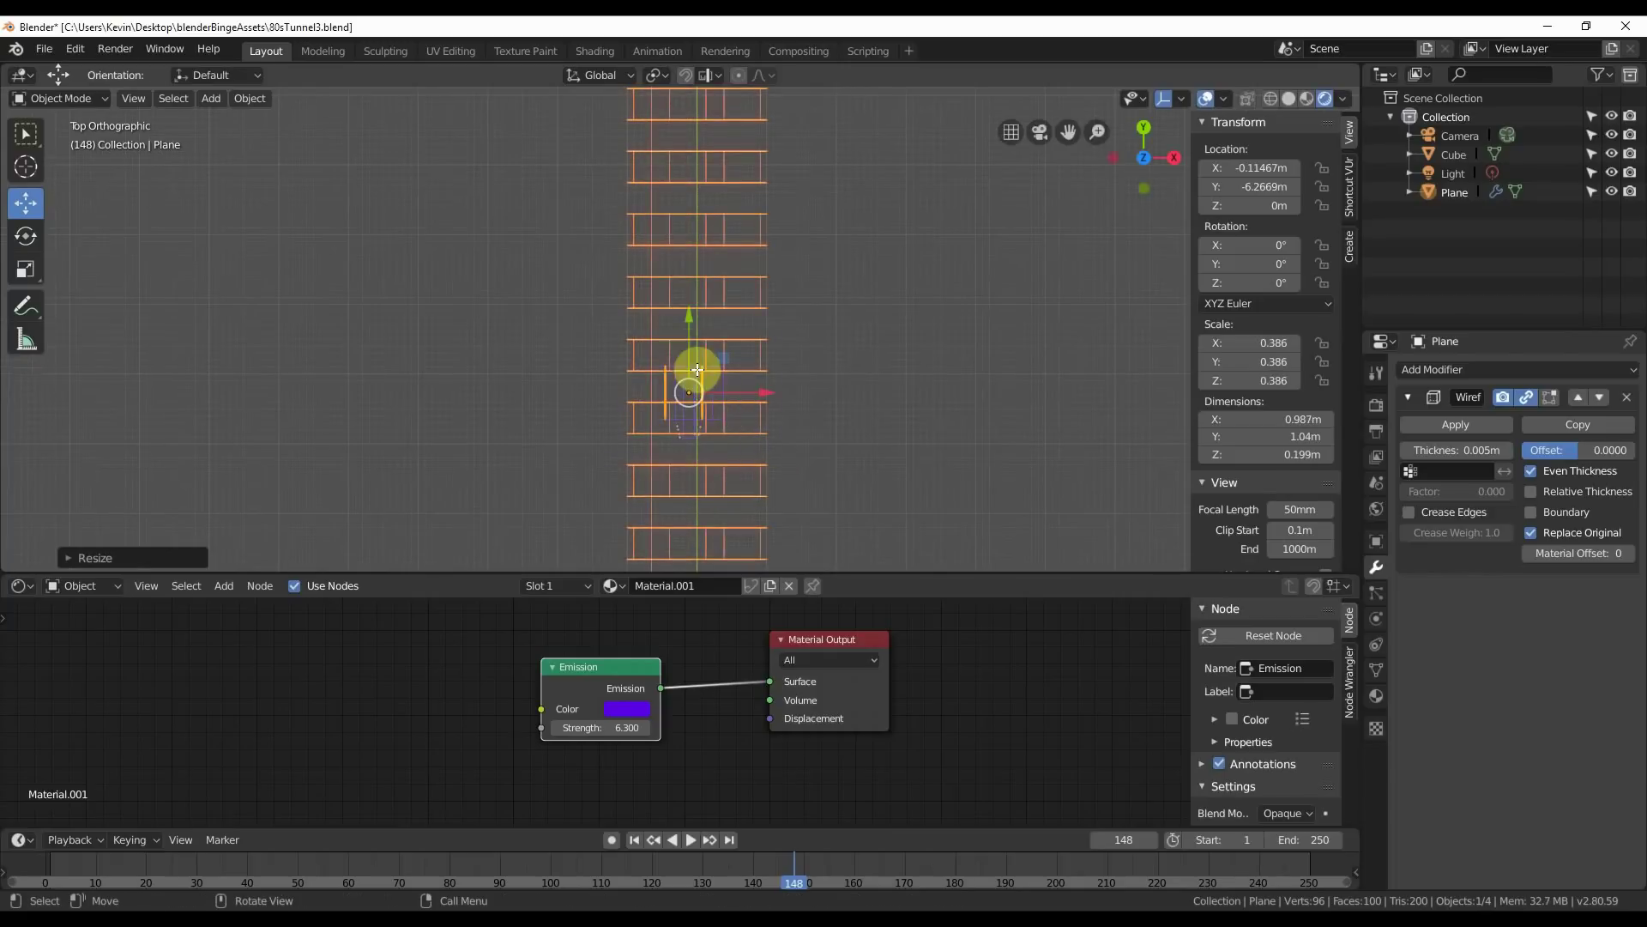
left_click_drag(693, 390, 698, 416)
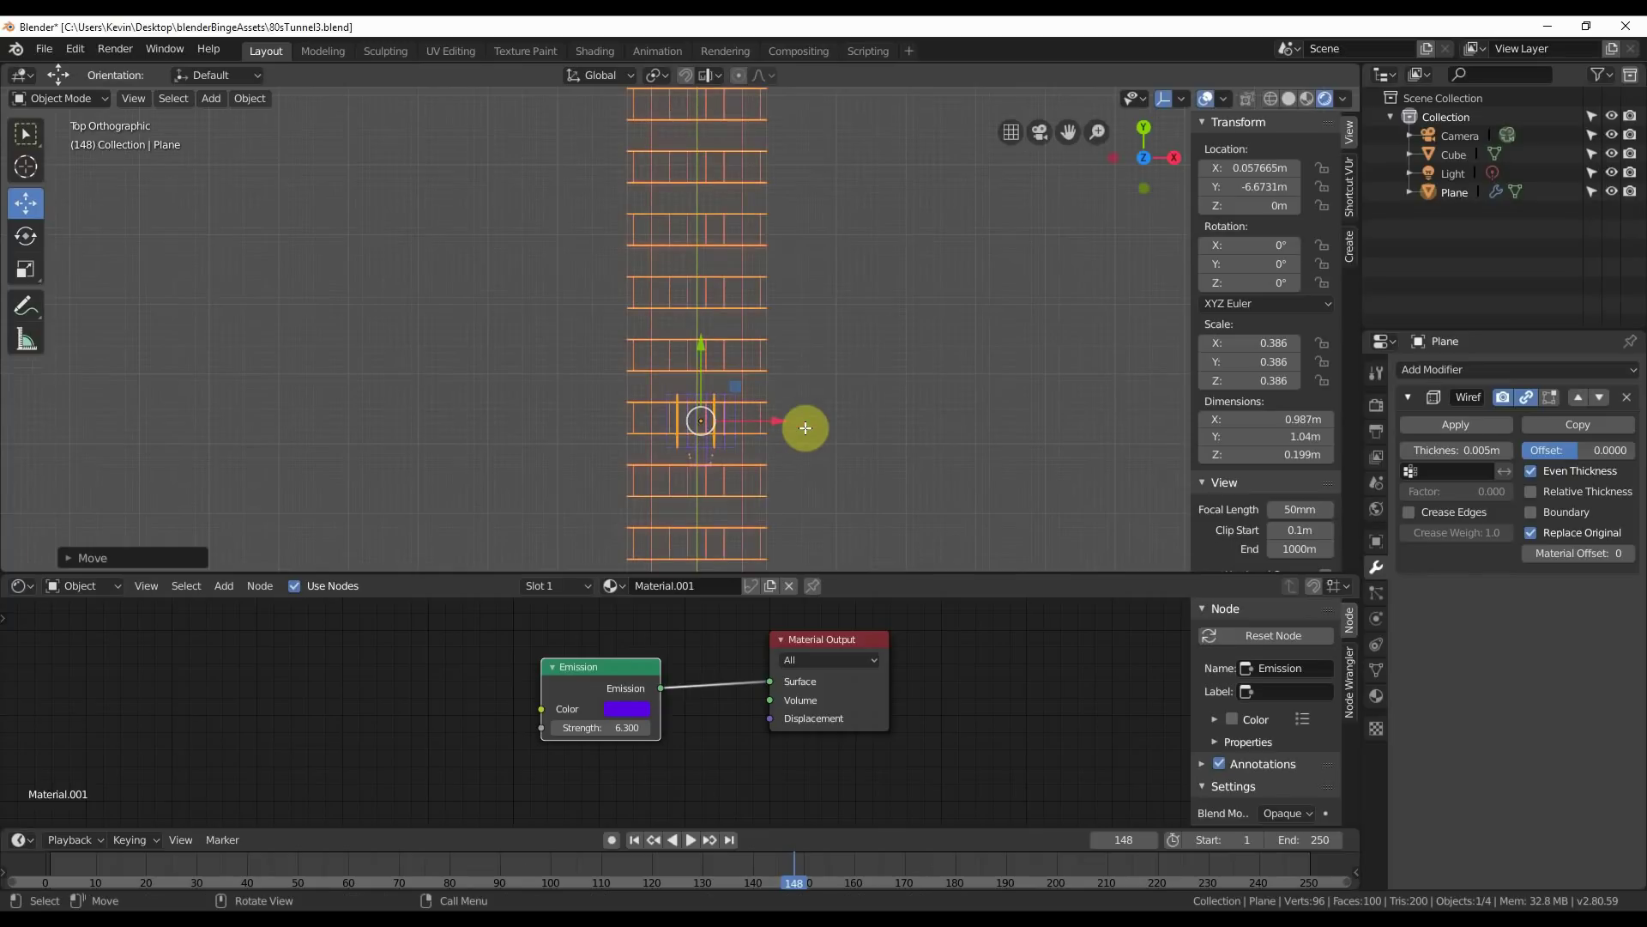
key("KP_0")
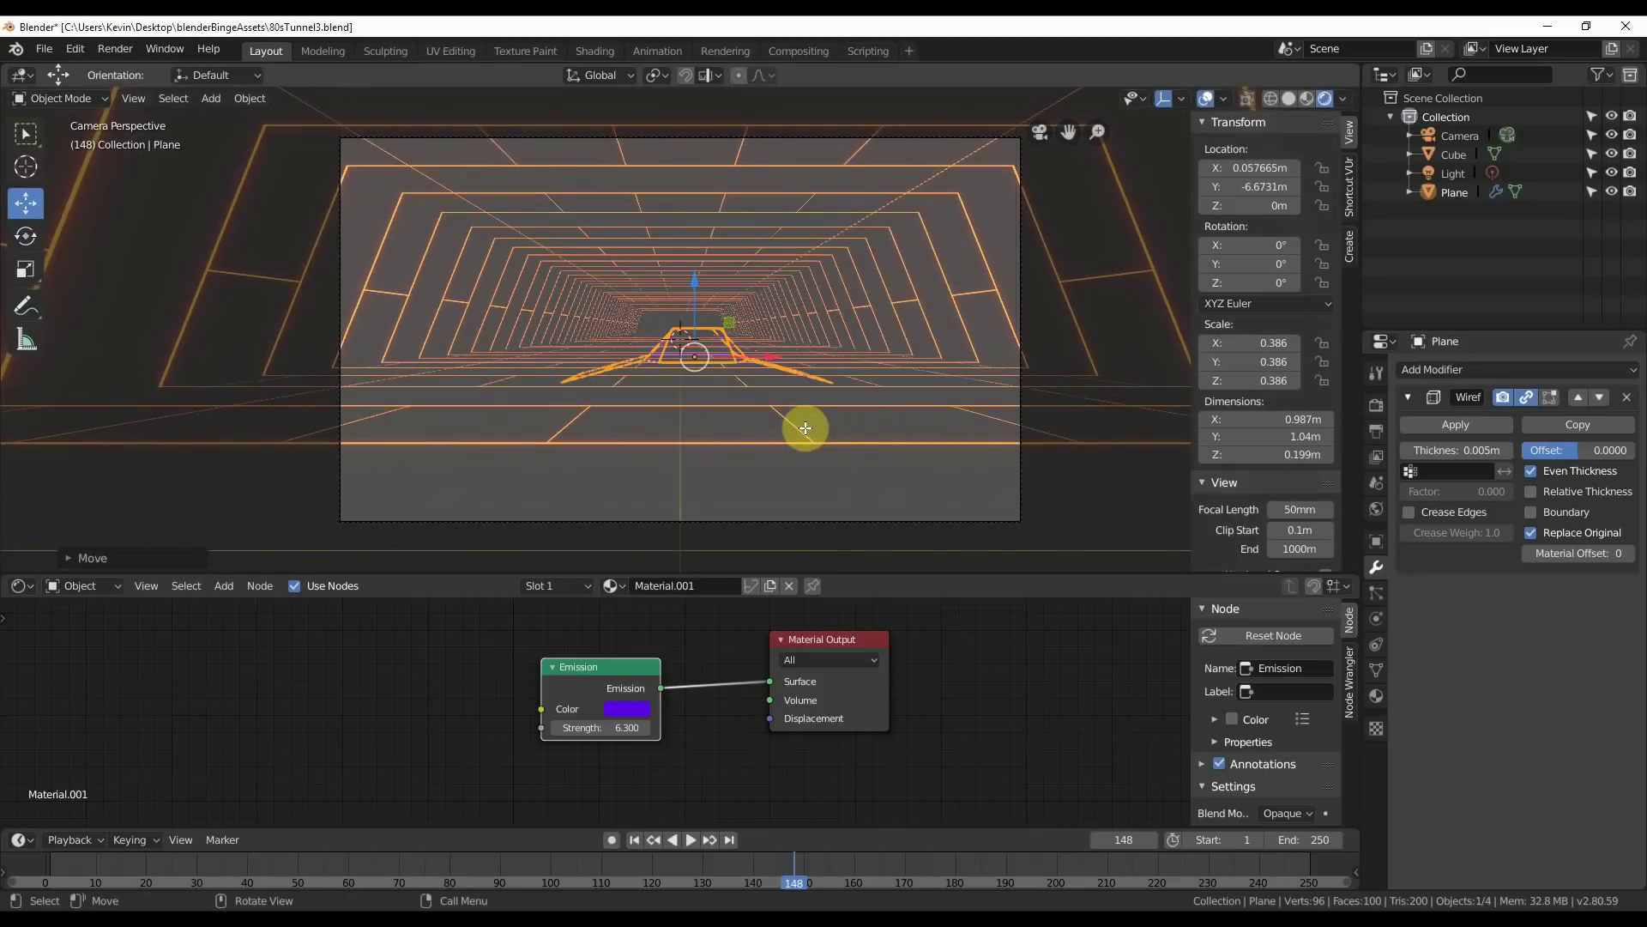
Move the craft closer to the camera, to about X -0.015 m, Y -8.18 m and Z 0.197 m.
left_click_drag(686, 302, 728, 289)
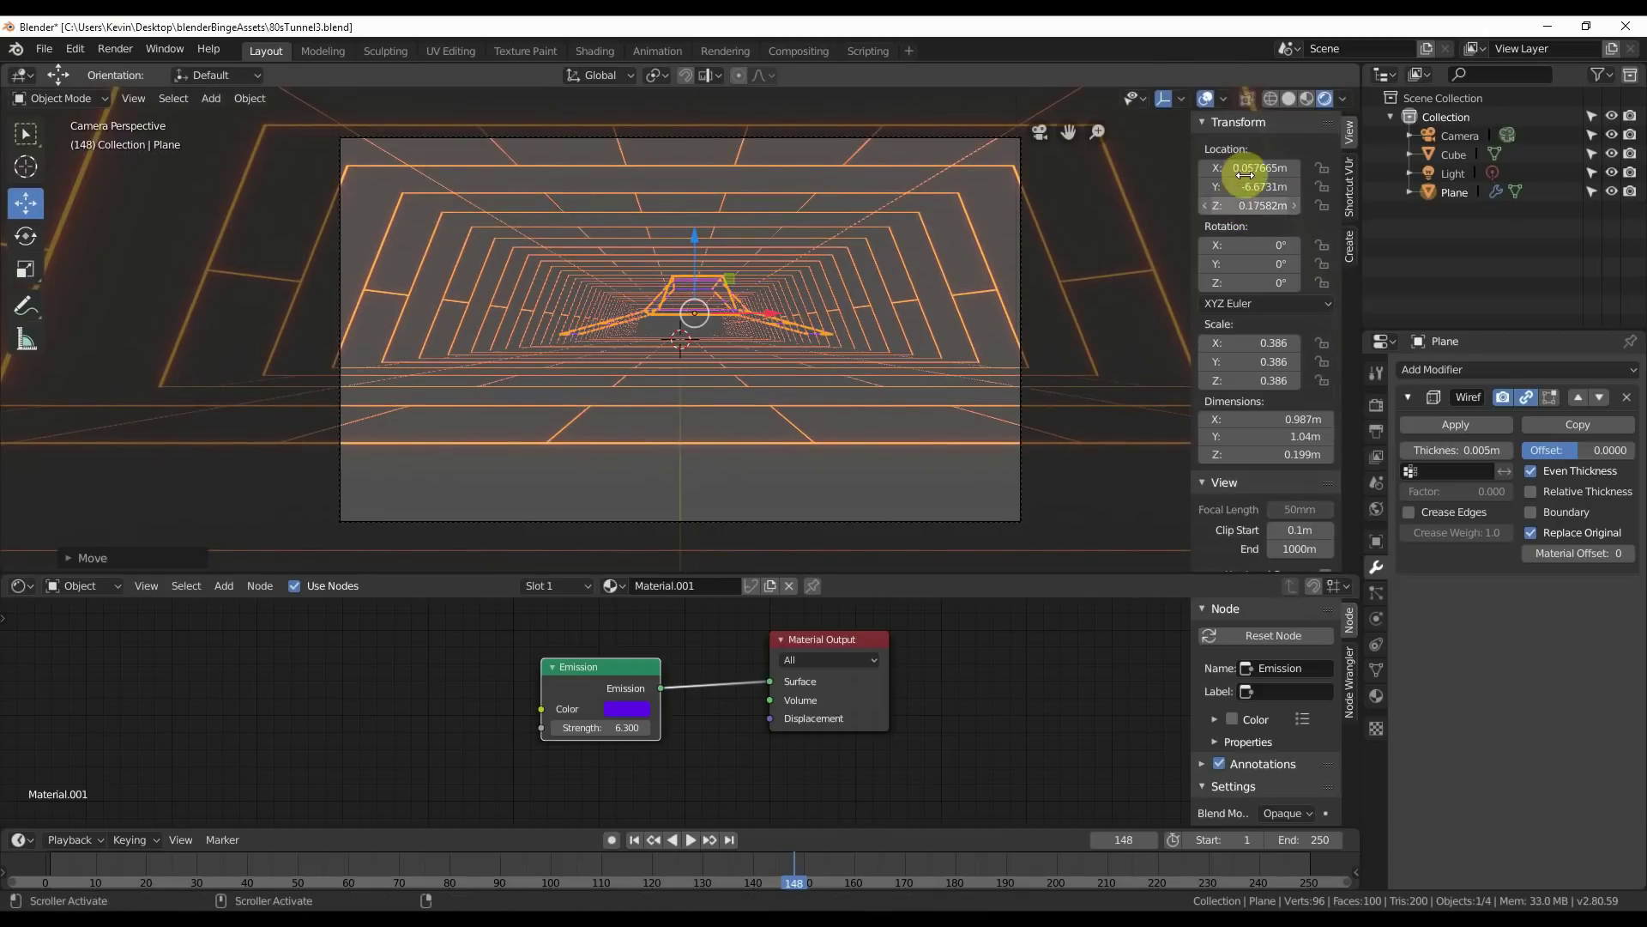
mouse_move(1253, 186)
left_mouse_down()
mouse_move(1201, 188)
mouse_move(1241, 196)
left_mouse_up()
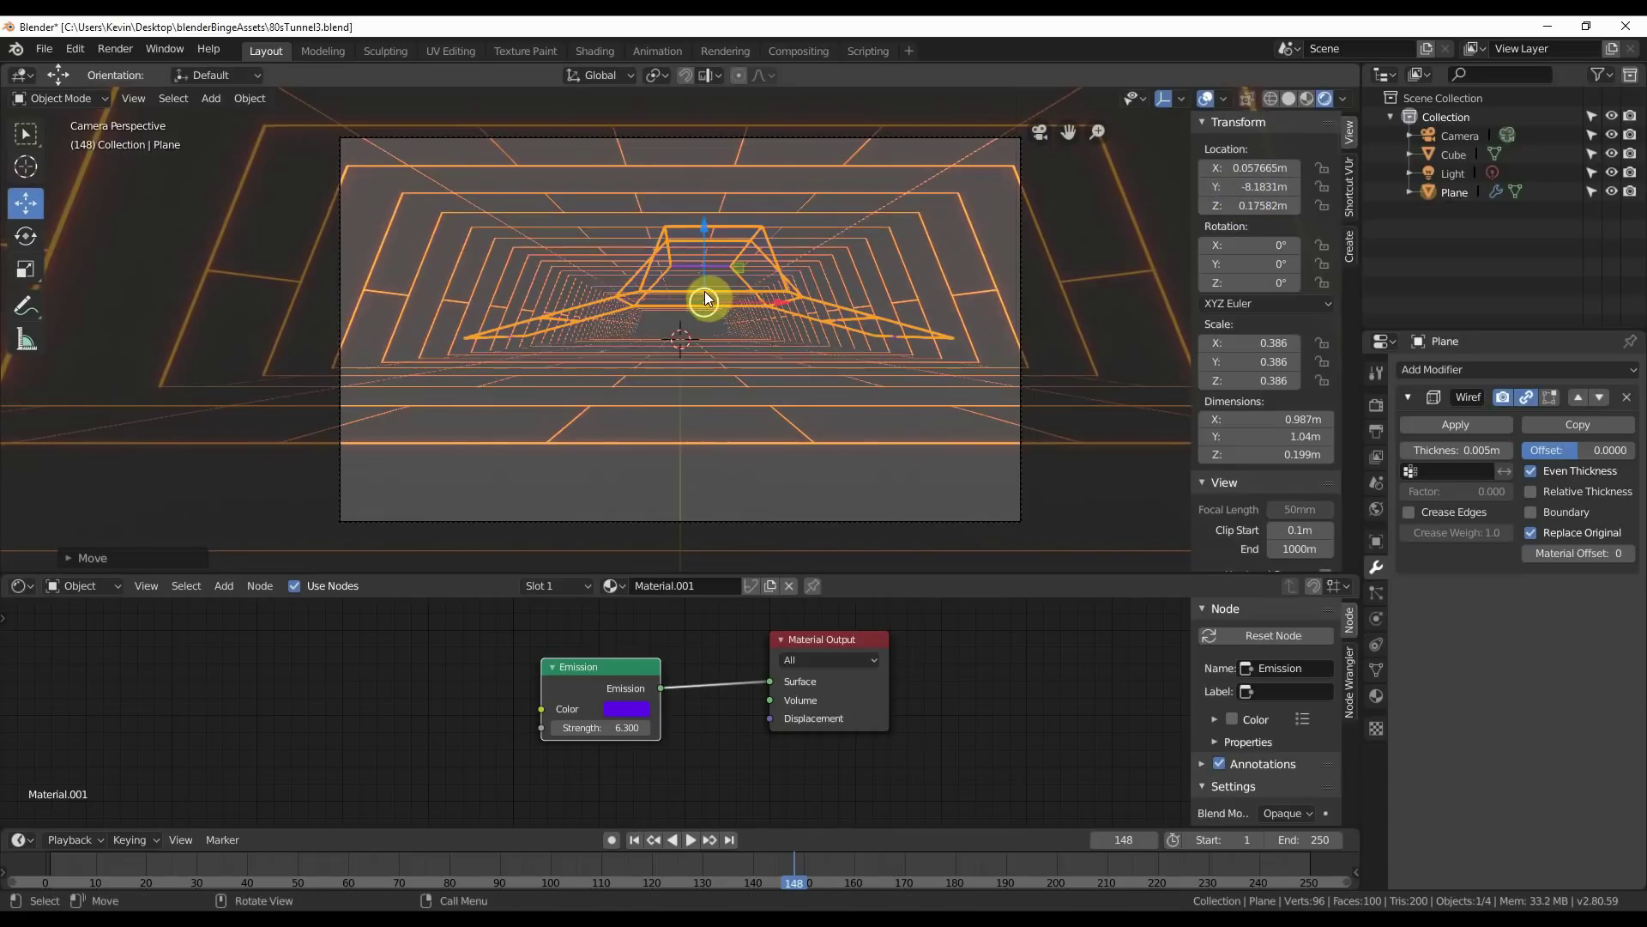
left_click_drag(773, 299, 750, 297)
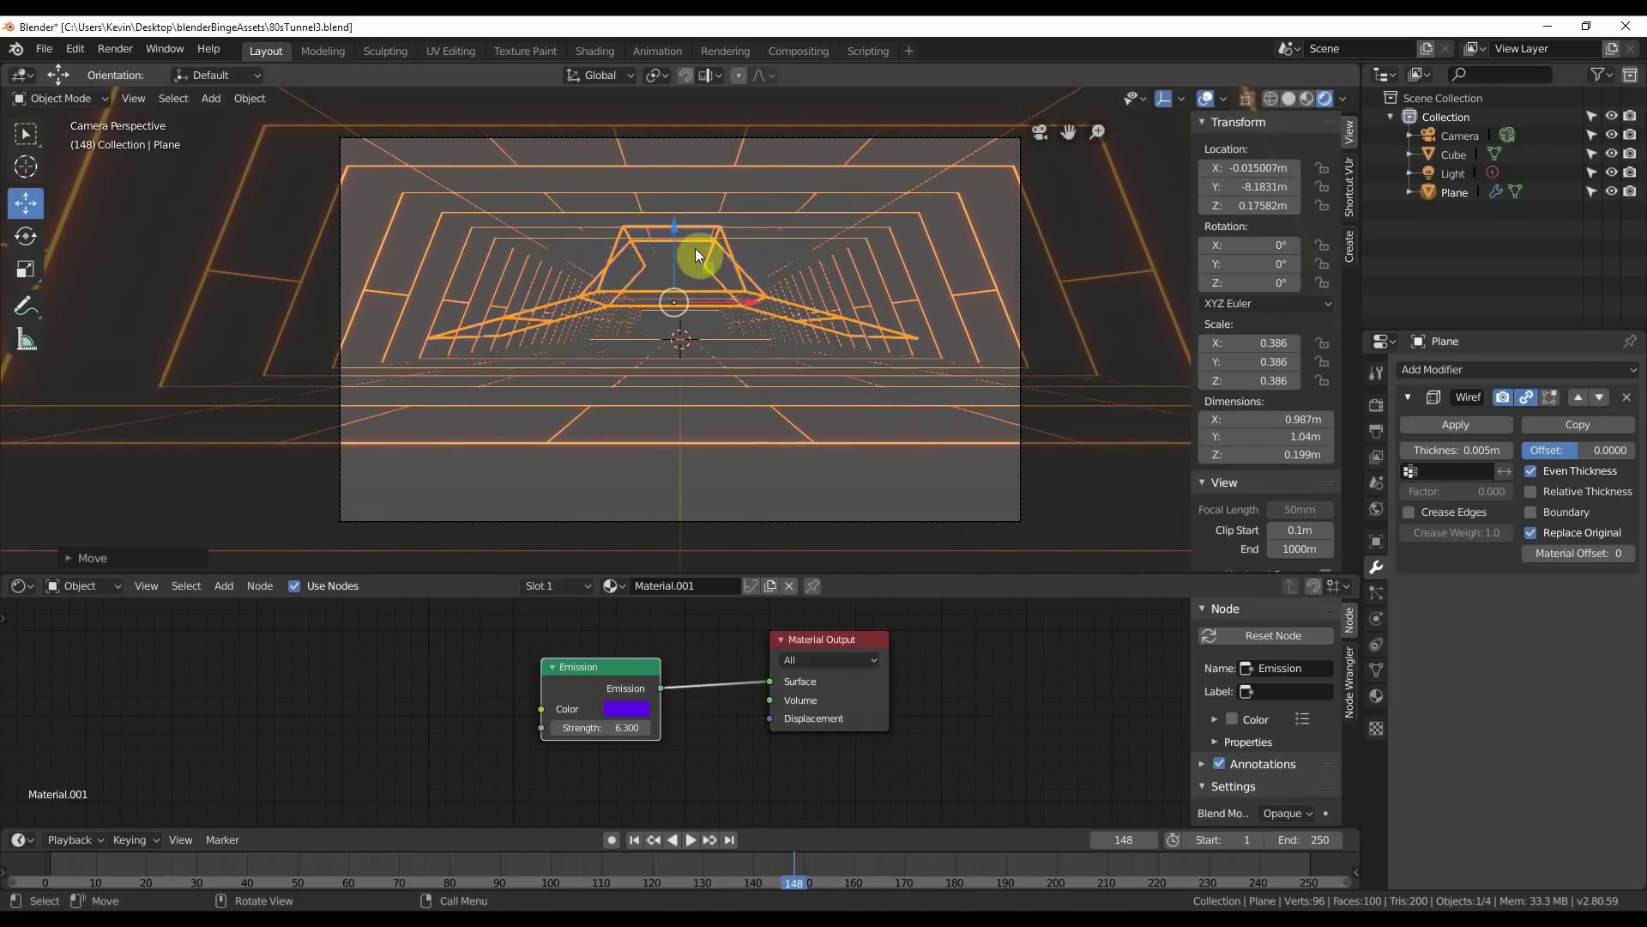
left_click_drag(676, 225, 676, 218)
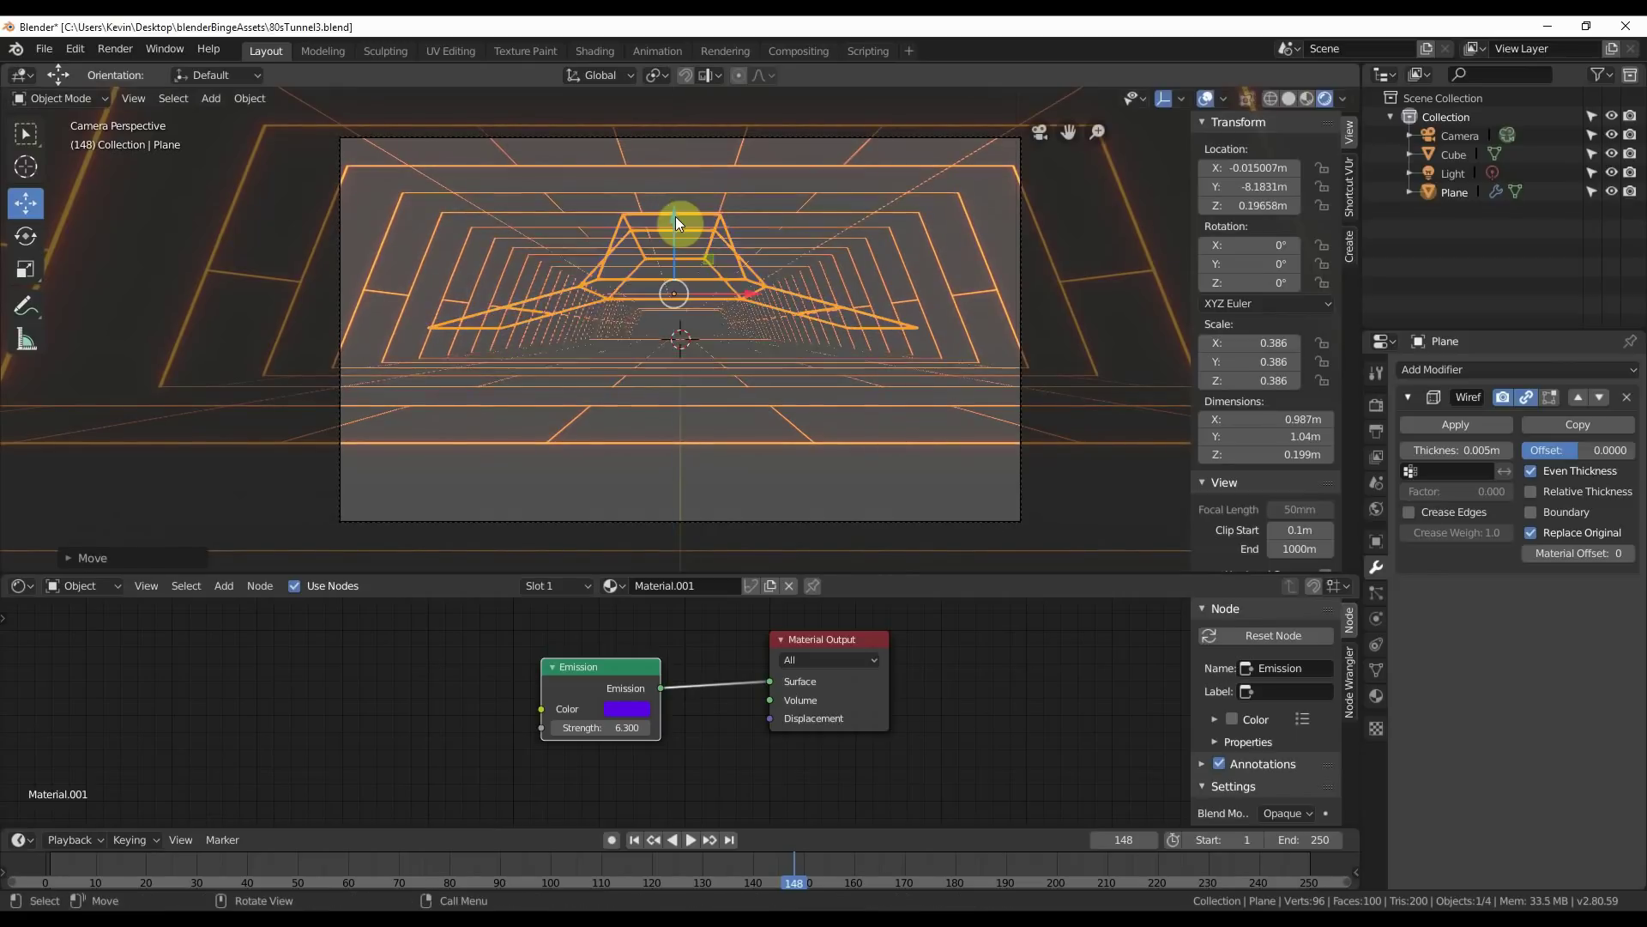
left_click(859, 409)
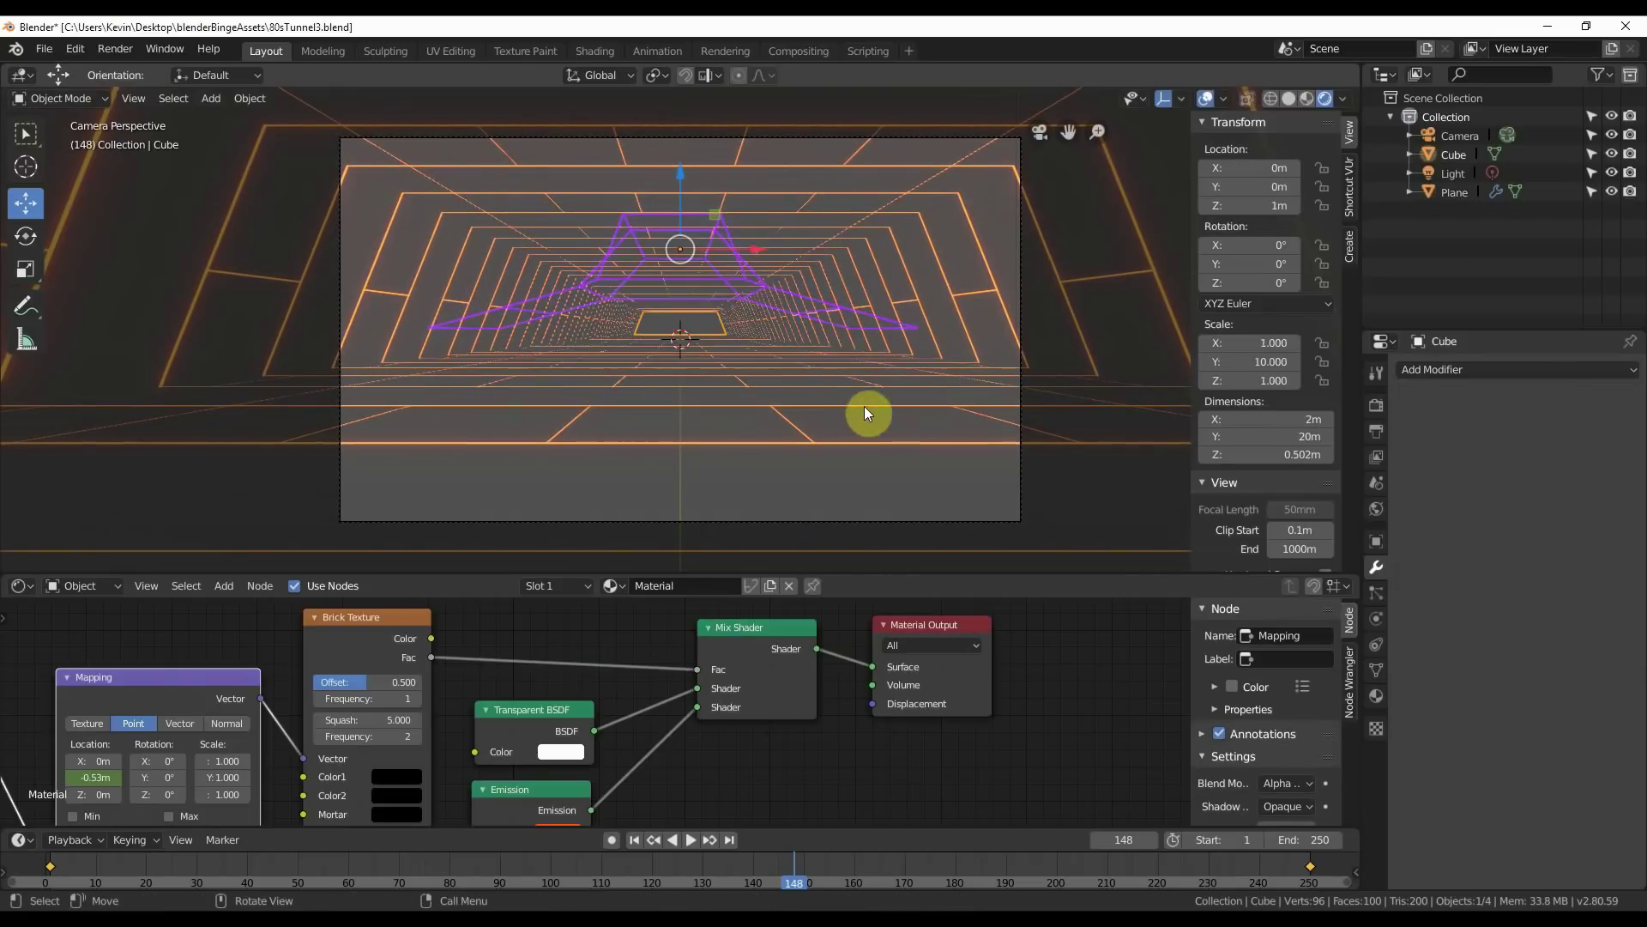
Set the craft's Wireframe modifier thickness to 0.008 m.
left_click(820, 301)
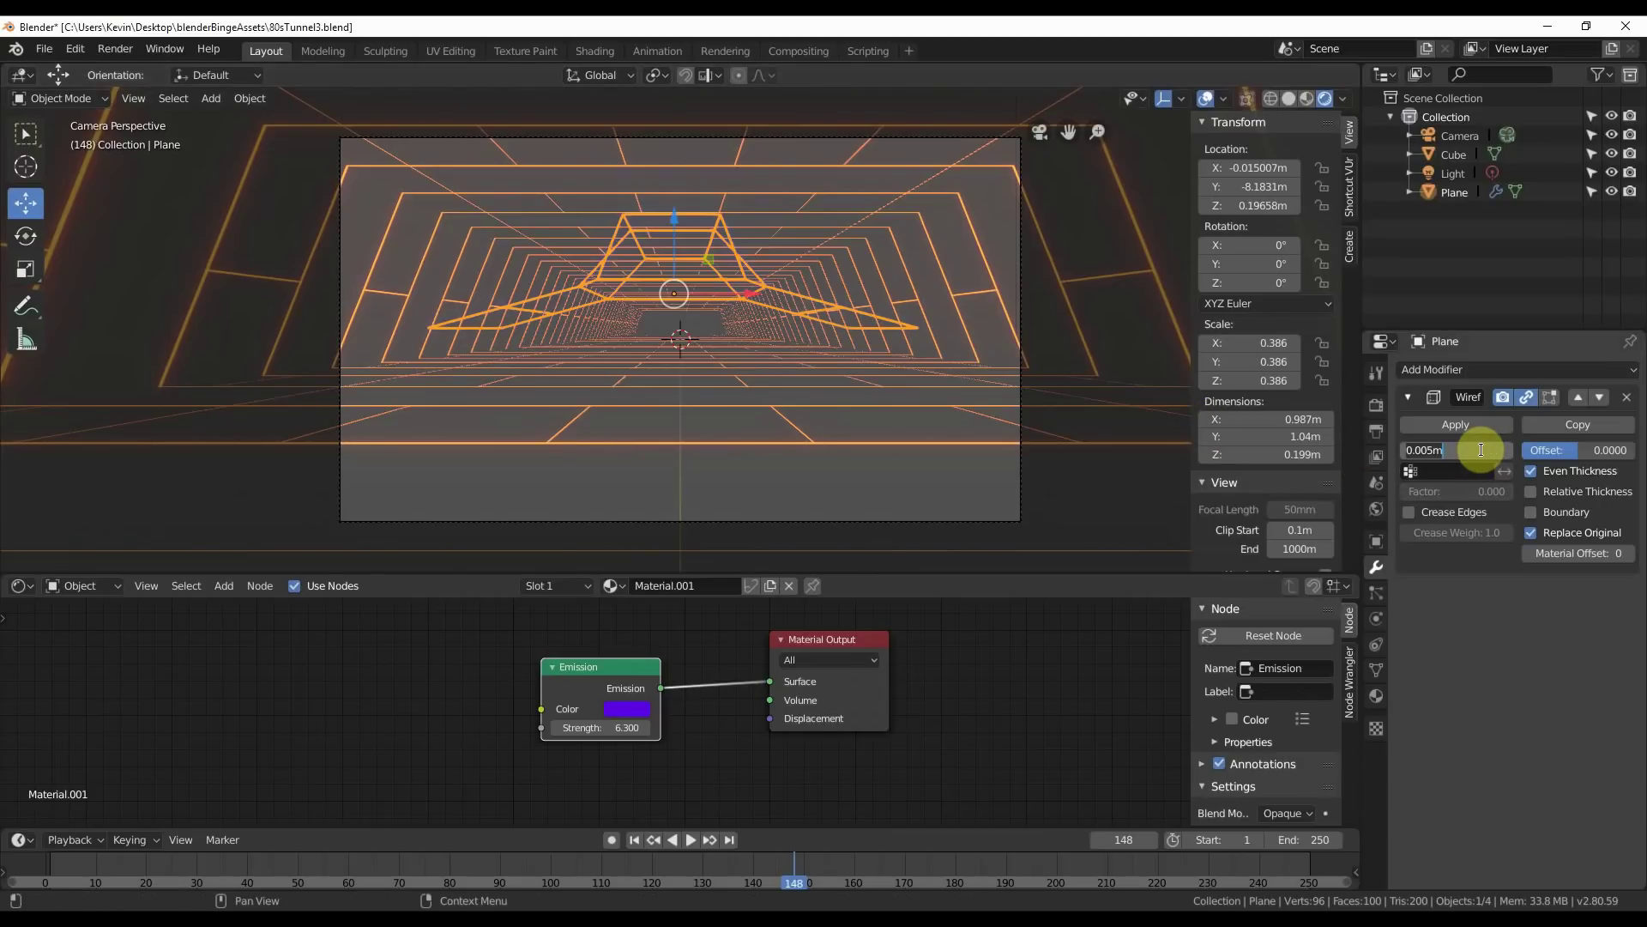
key("Return")
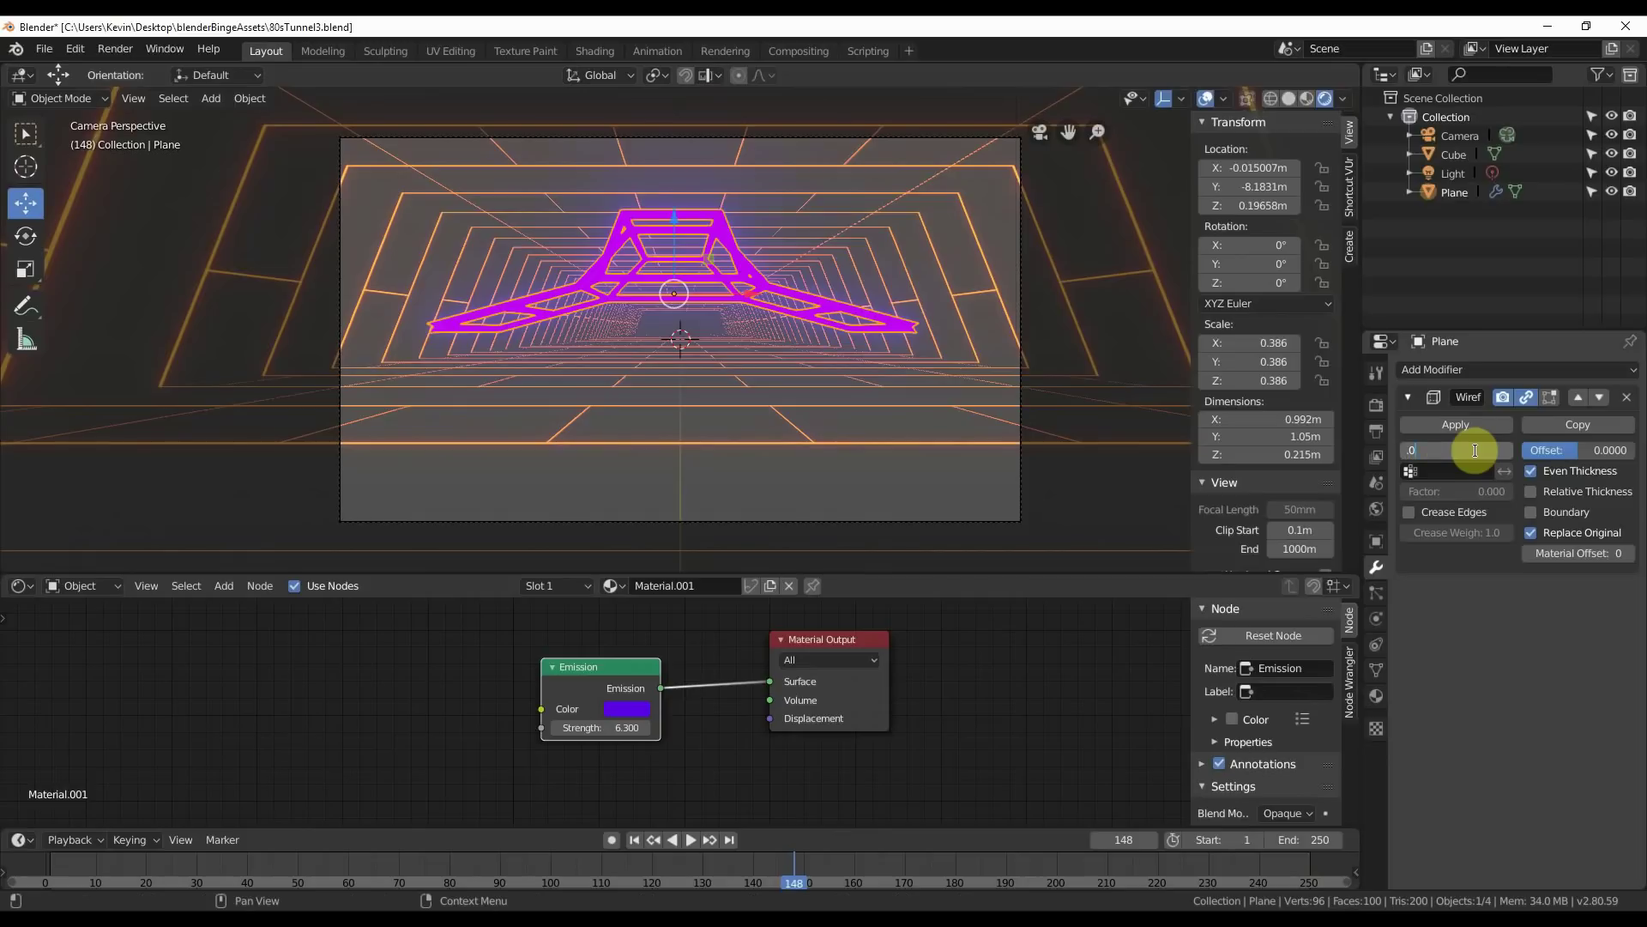
key("Return")
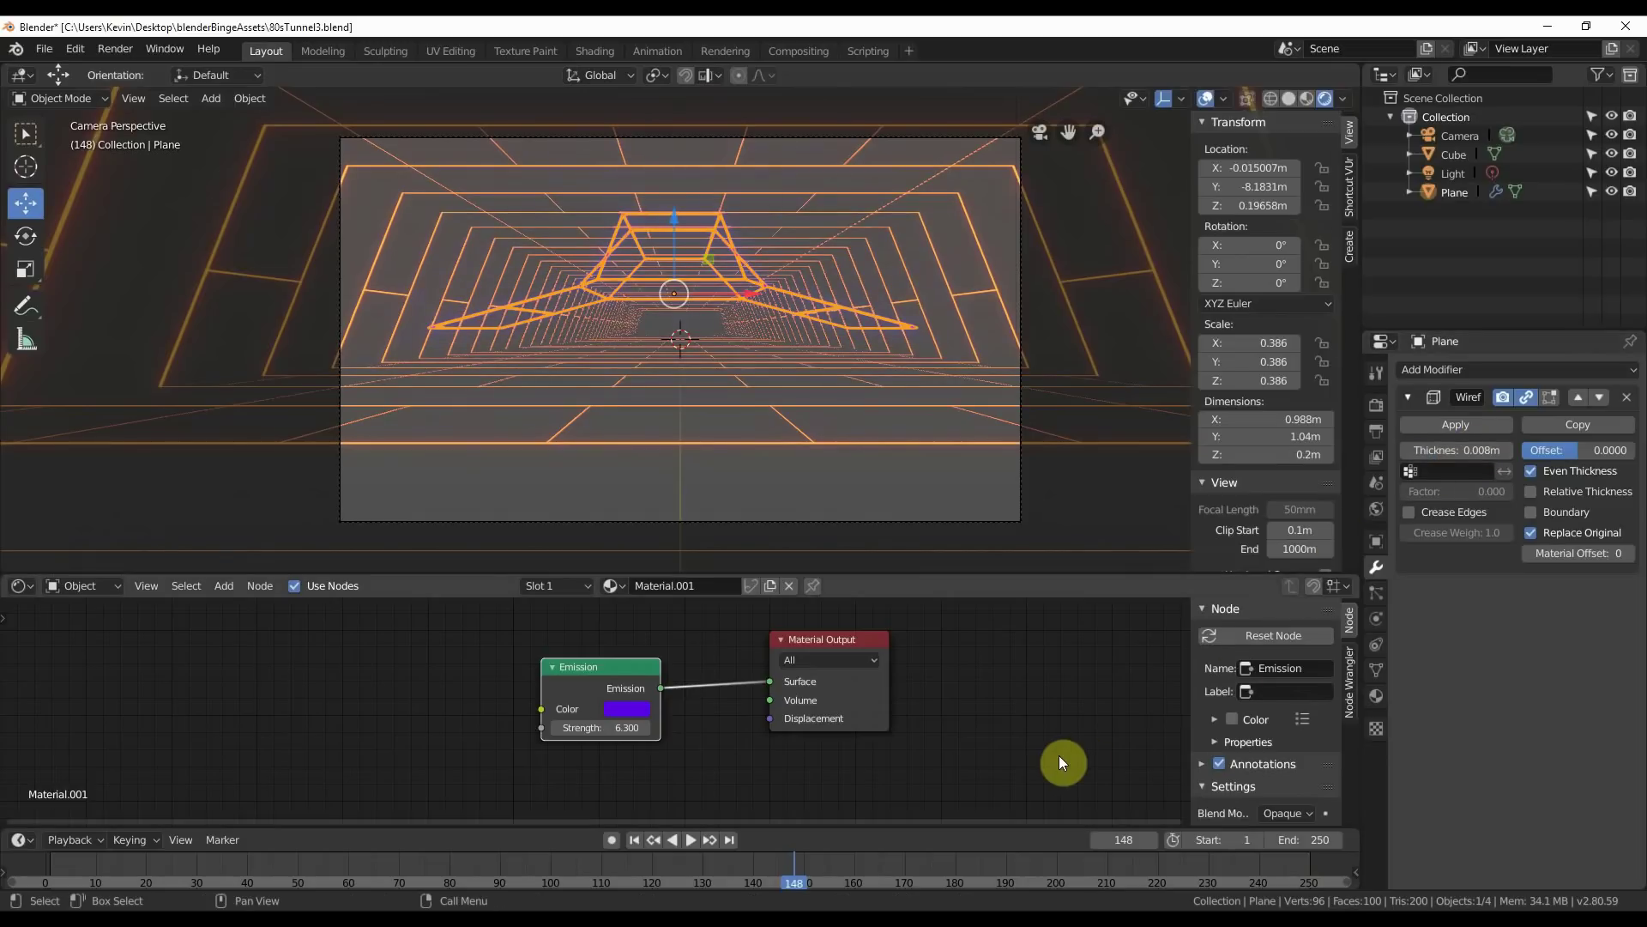
Darken the world background color to black, leaving the tunnel in place.
left_click(844, 463)
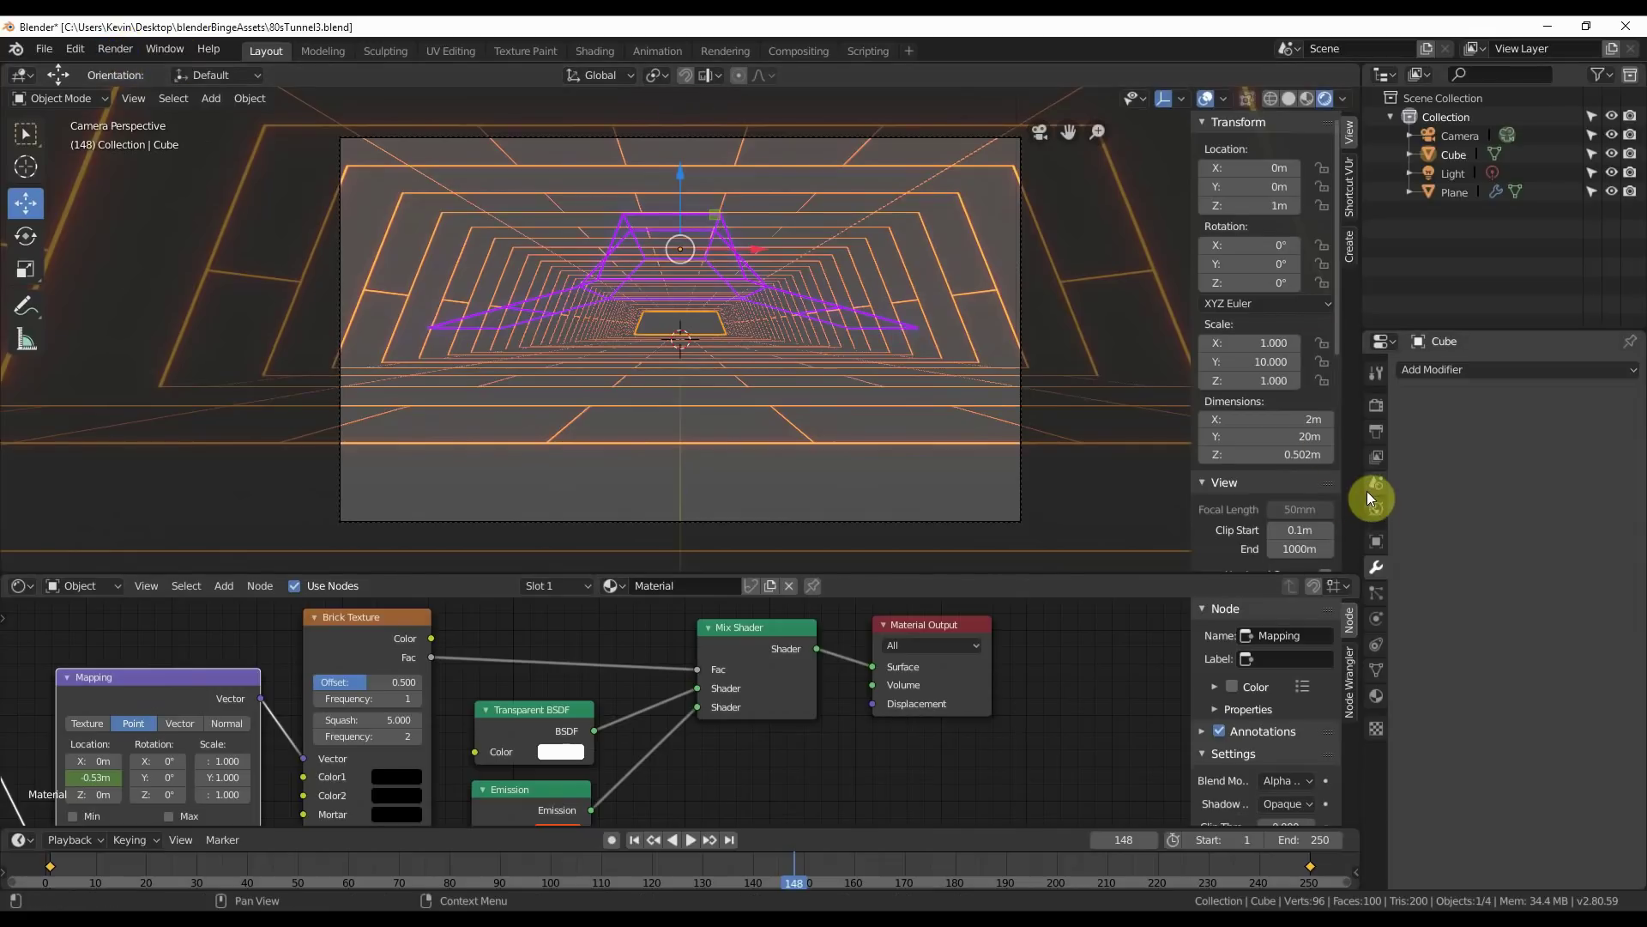
left_click(1377, 510)
left_click(1515, 493)
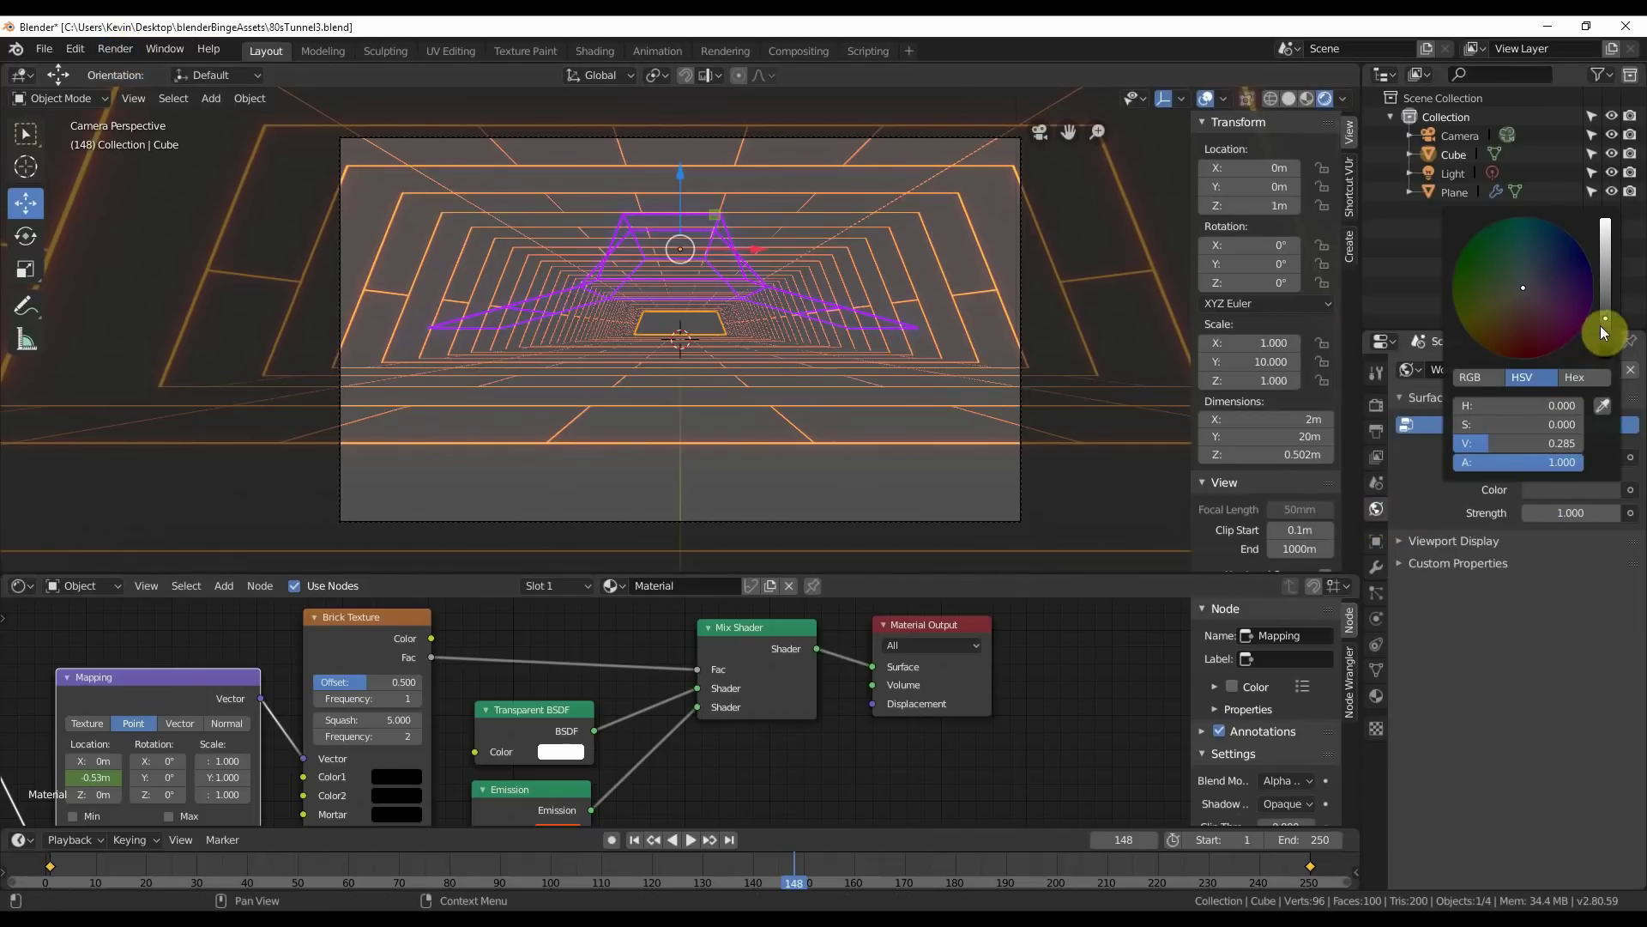
left_click_drag(1604, 324, 1605, 356)
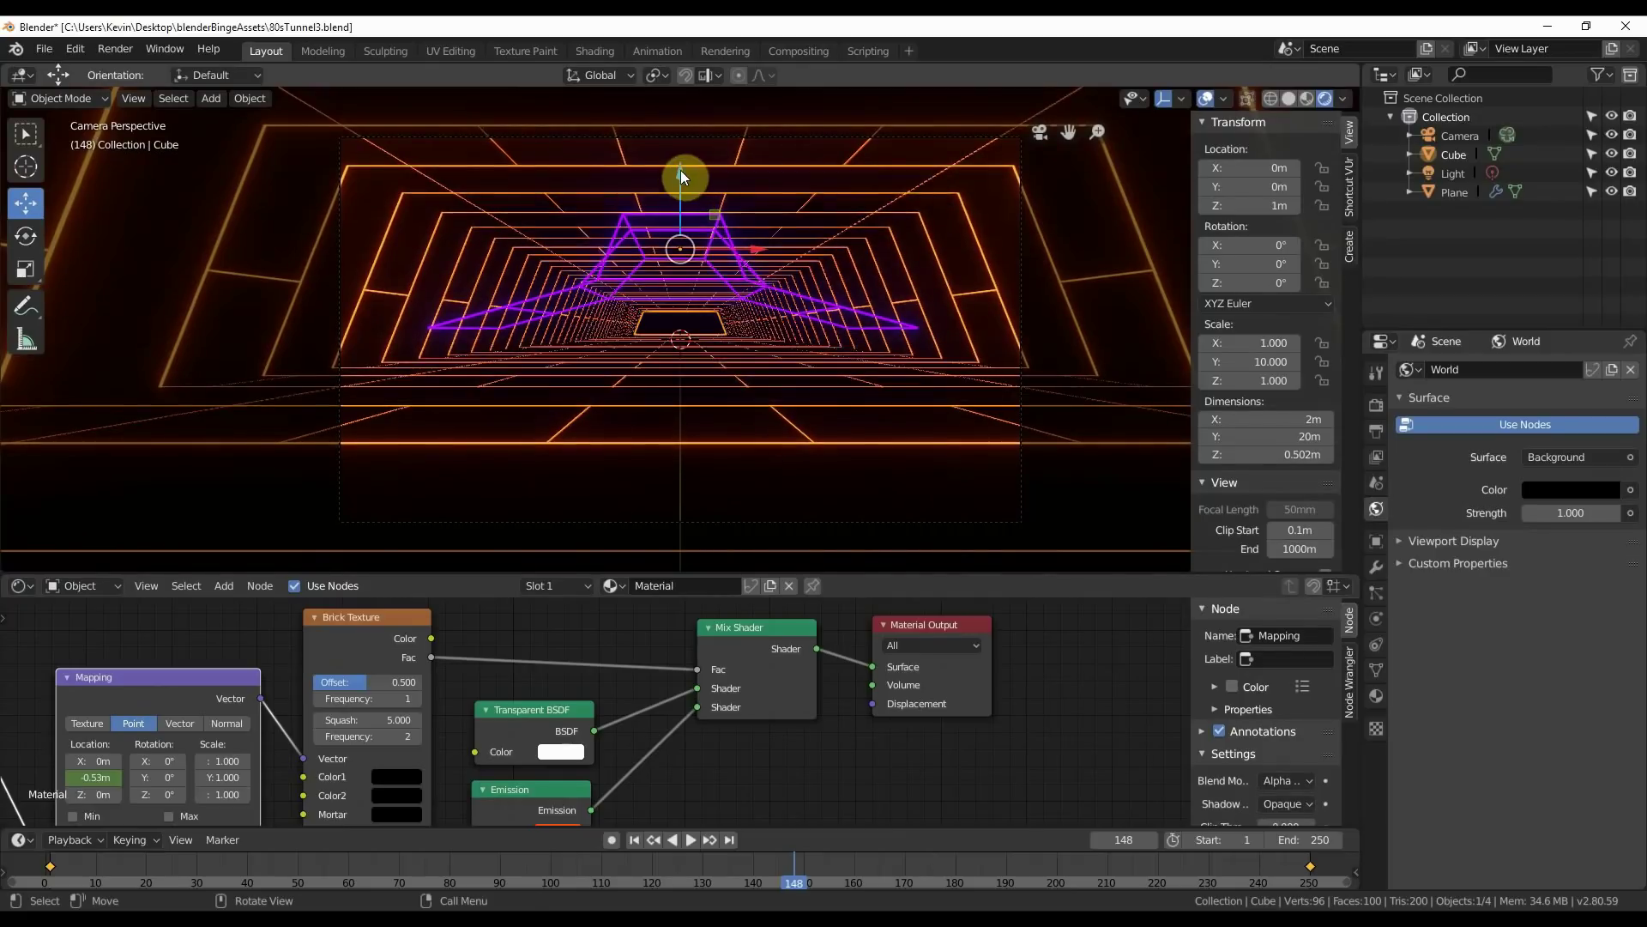
left_click_drag(681, 170, 681, 150)
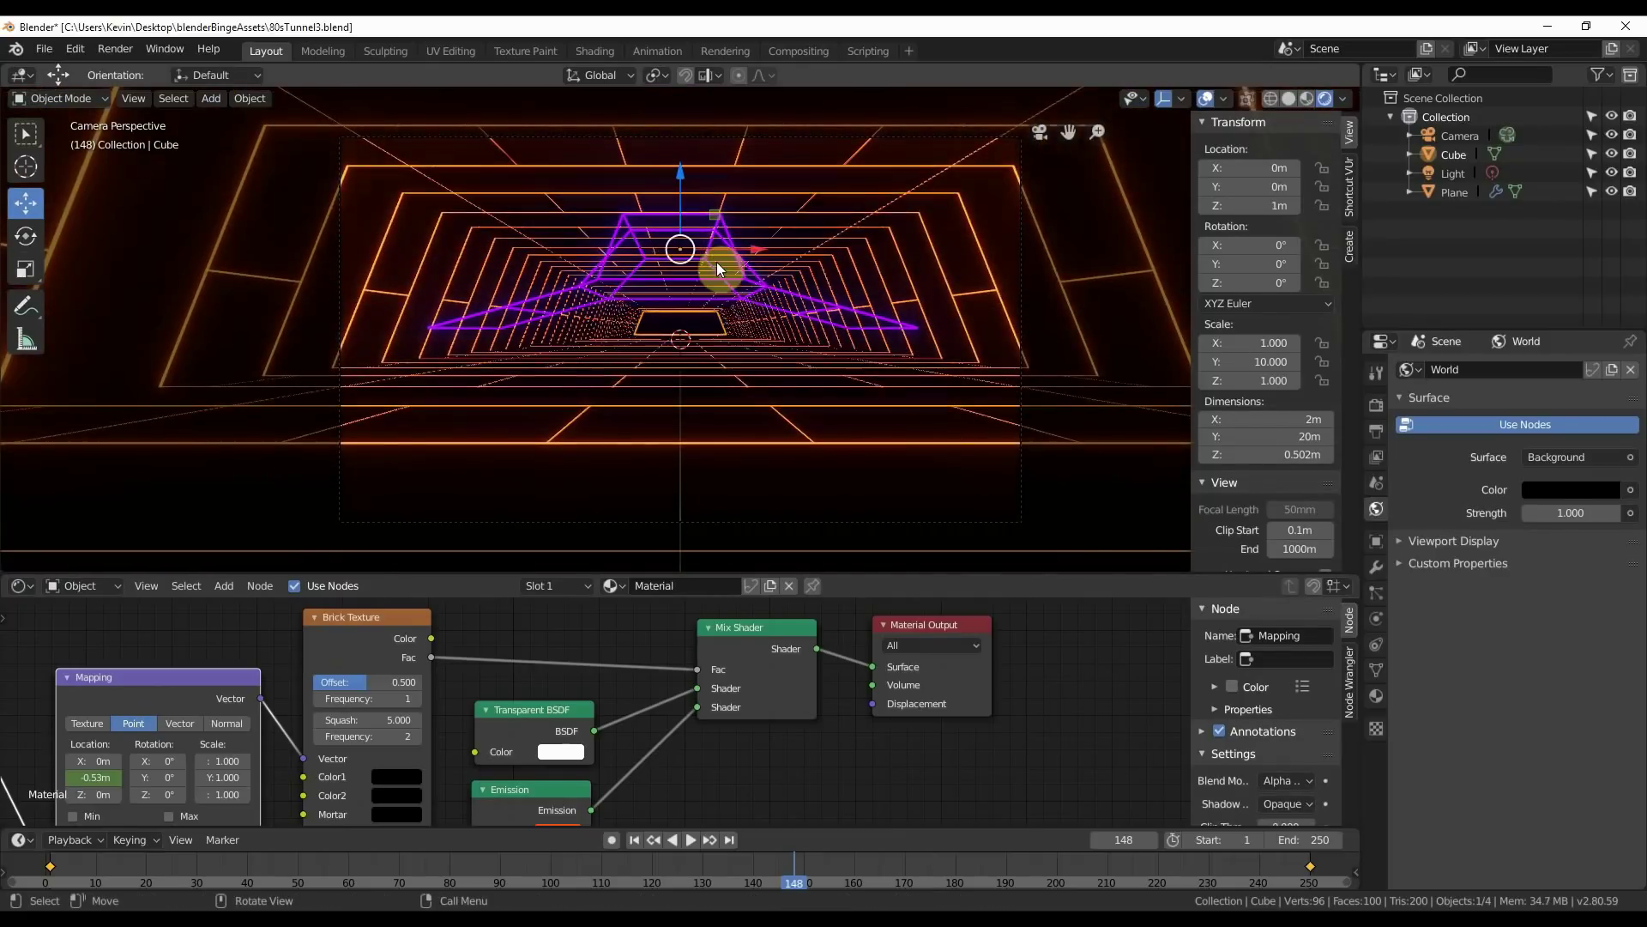
Raise the craft to about Z 0.215 m and insert a single keyframe on its Z location at frame 1.
left_click(750, 275)
mouse_move(673, 214)
left_mouse_down()
mouse_move(669, 191)
mouse_move(670, 210)
left_mouse_up()
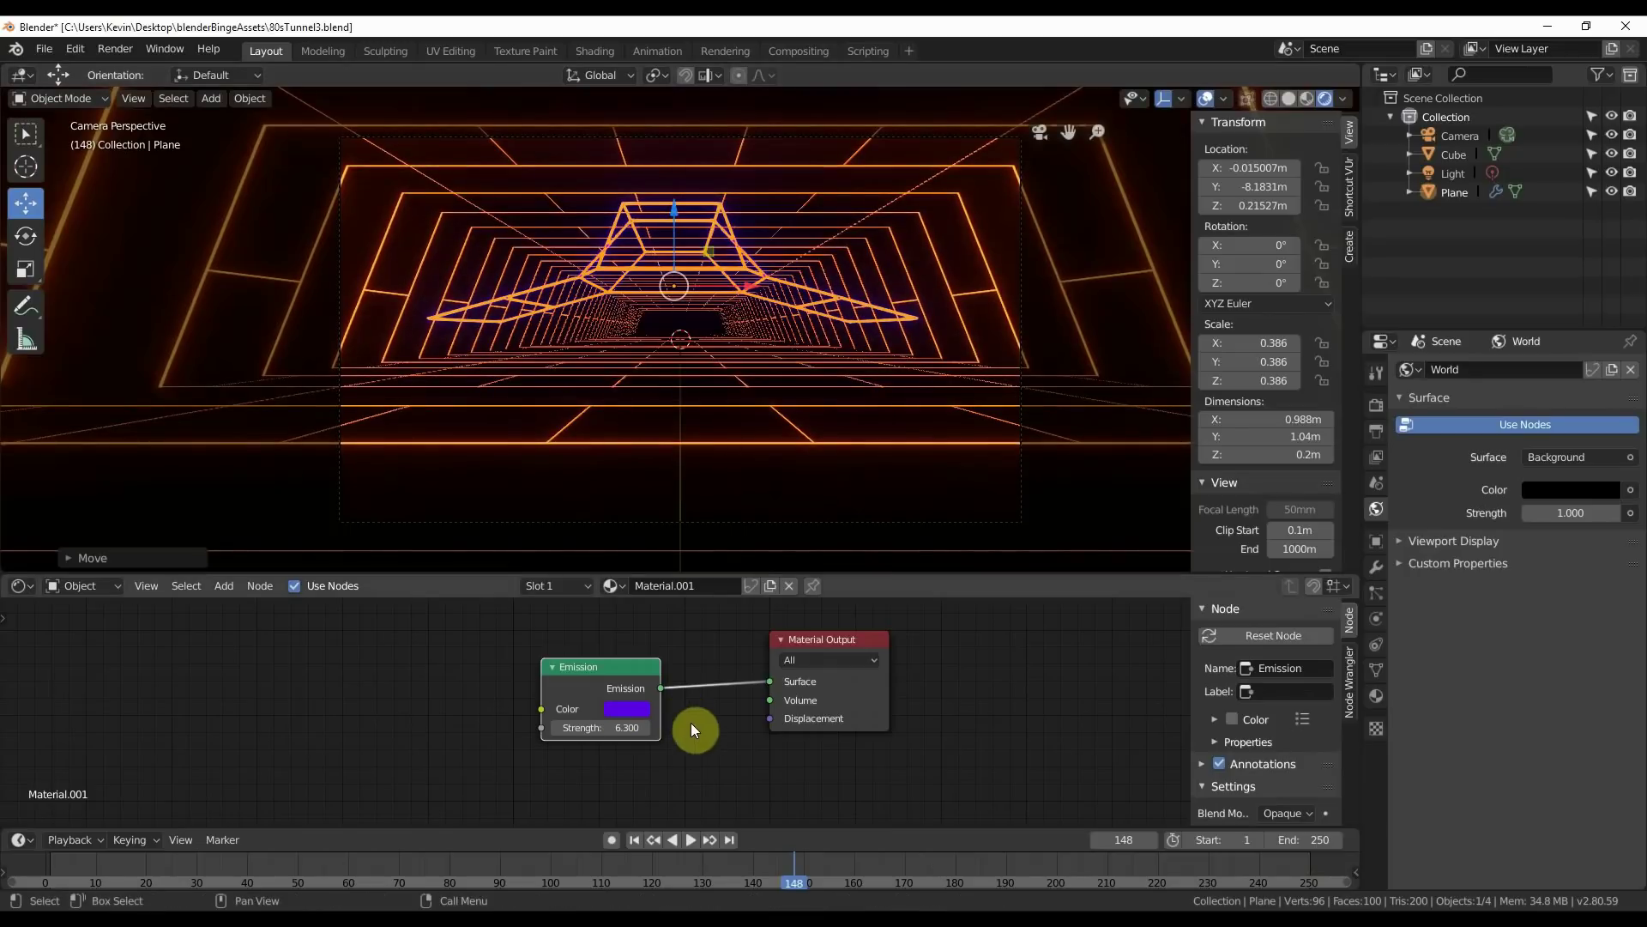
right_click(53, 865)
key("space")
key("Escape")
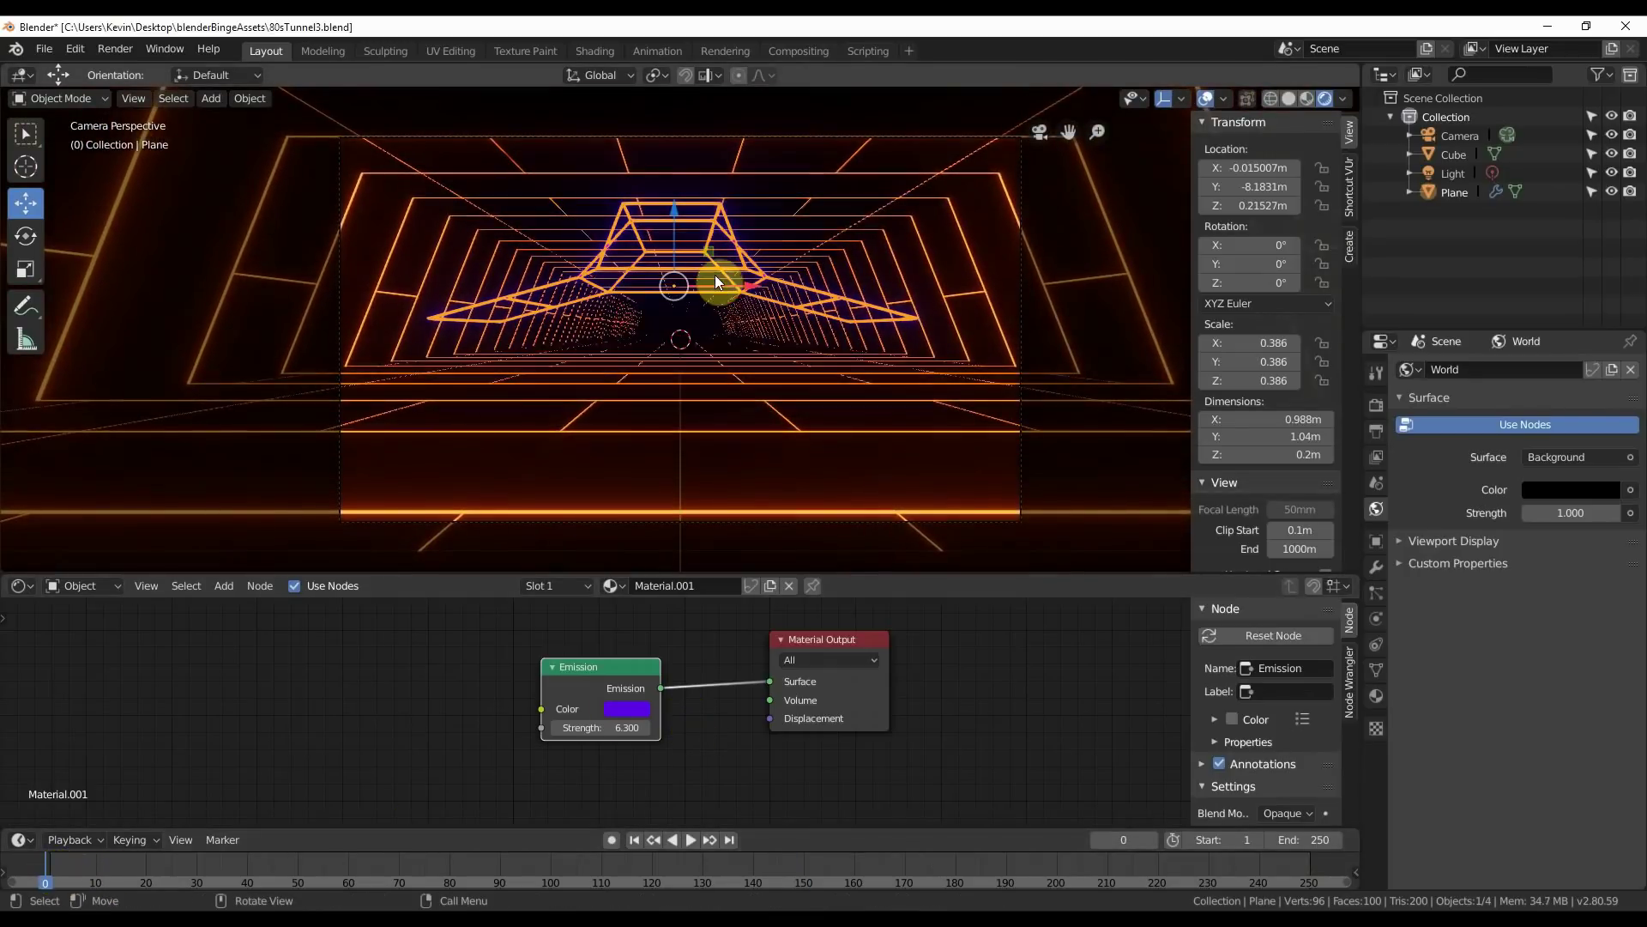
key("space")
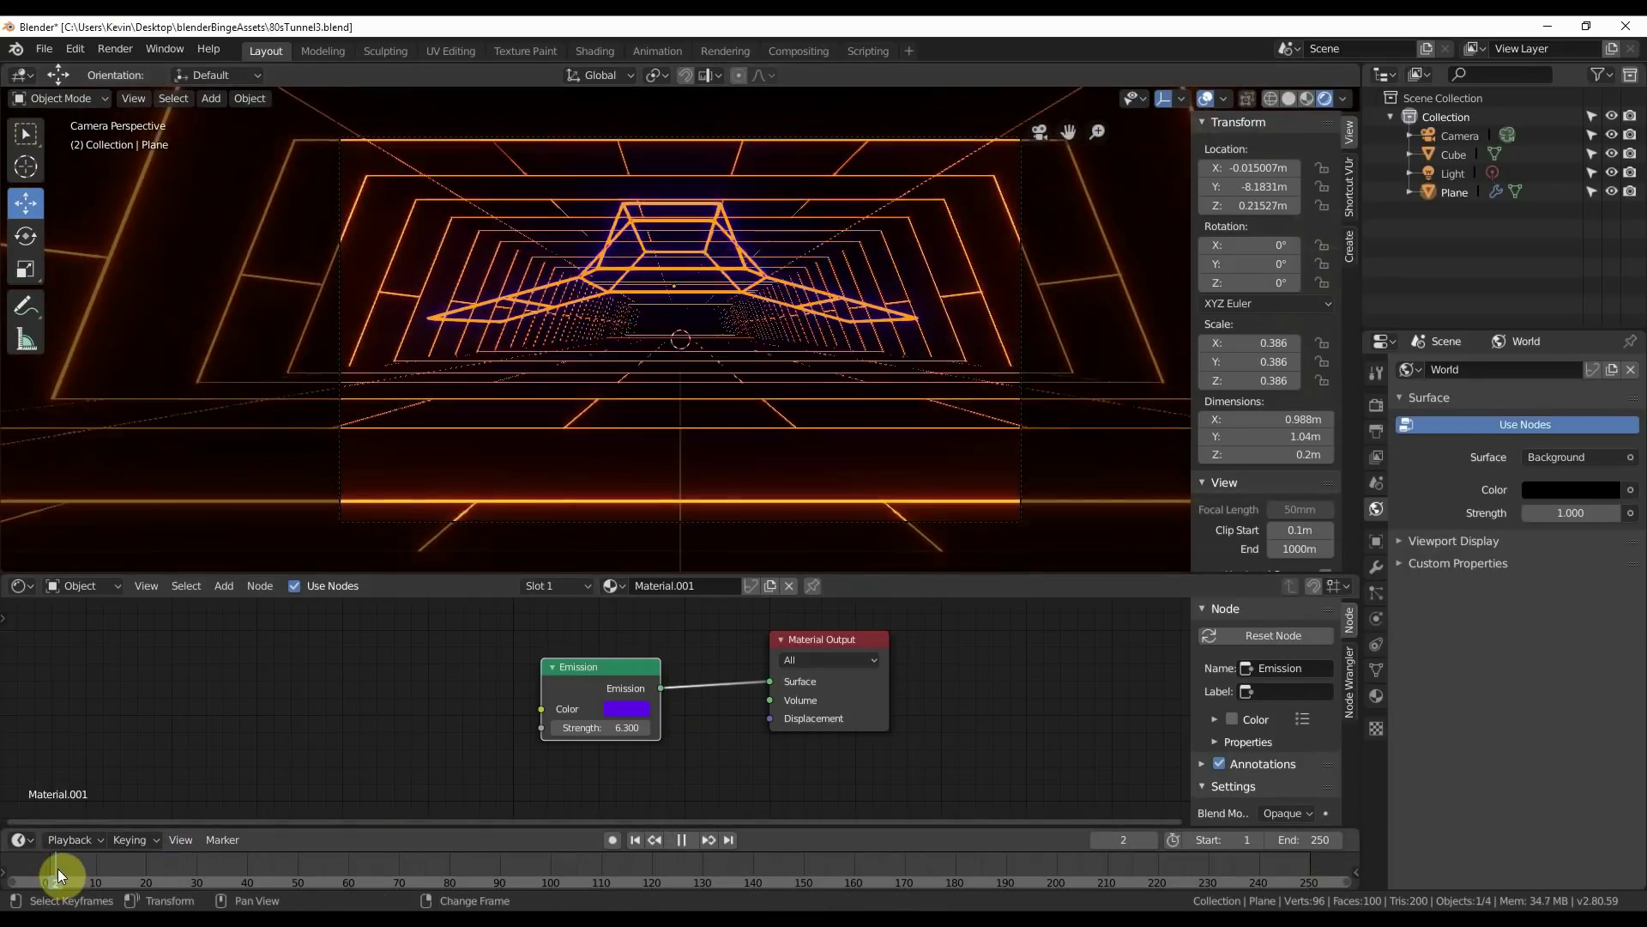
right_click(49, 868)
key("Escape")
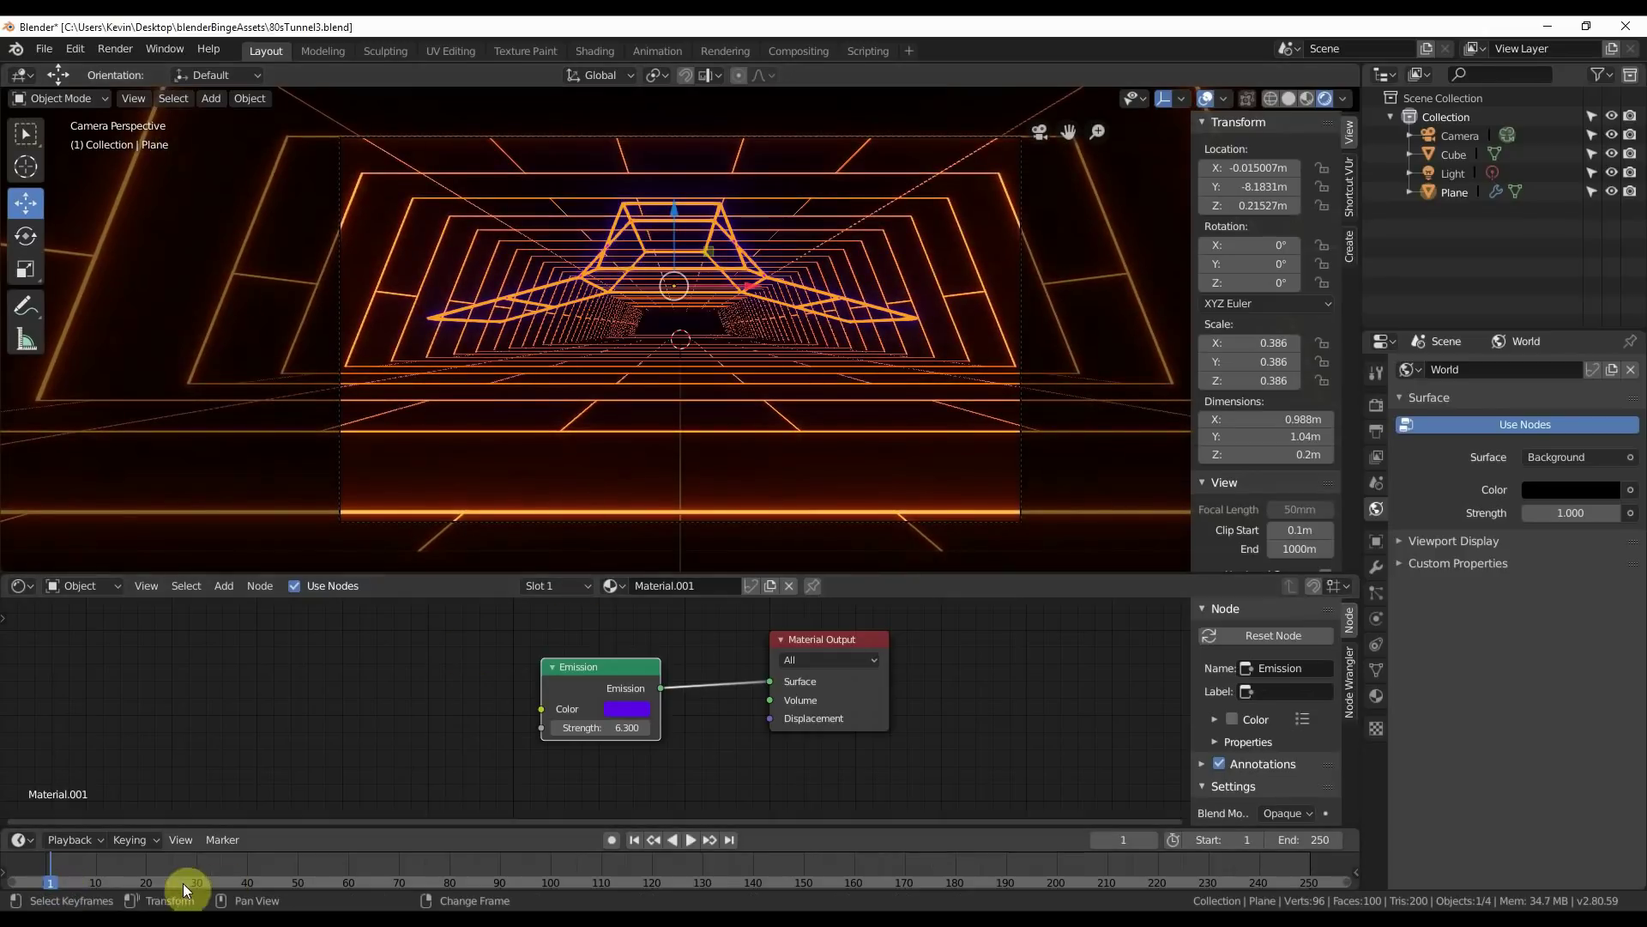
right_click(1252, 208)
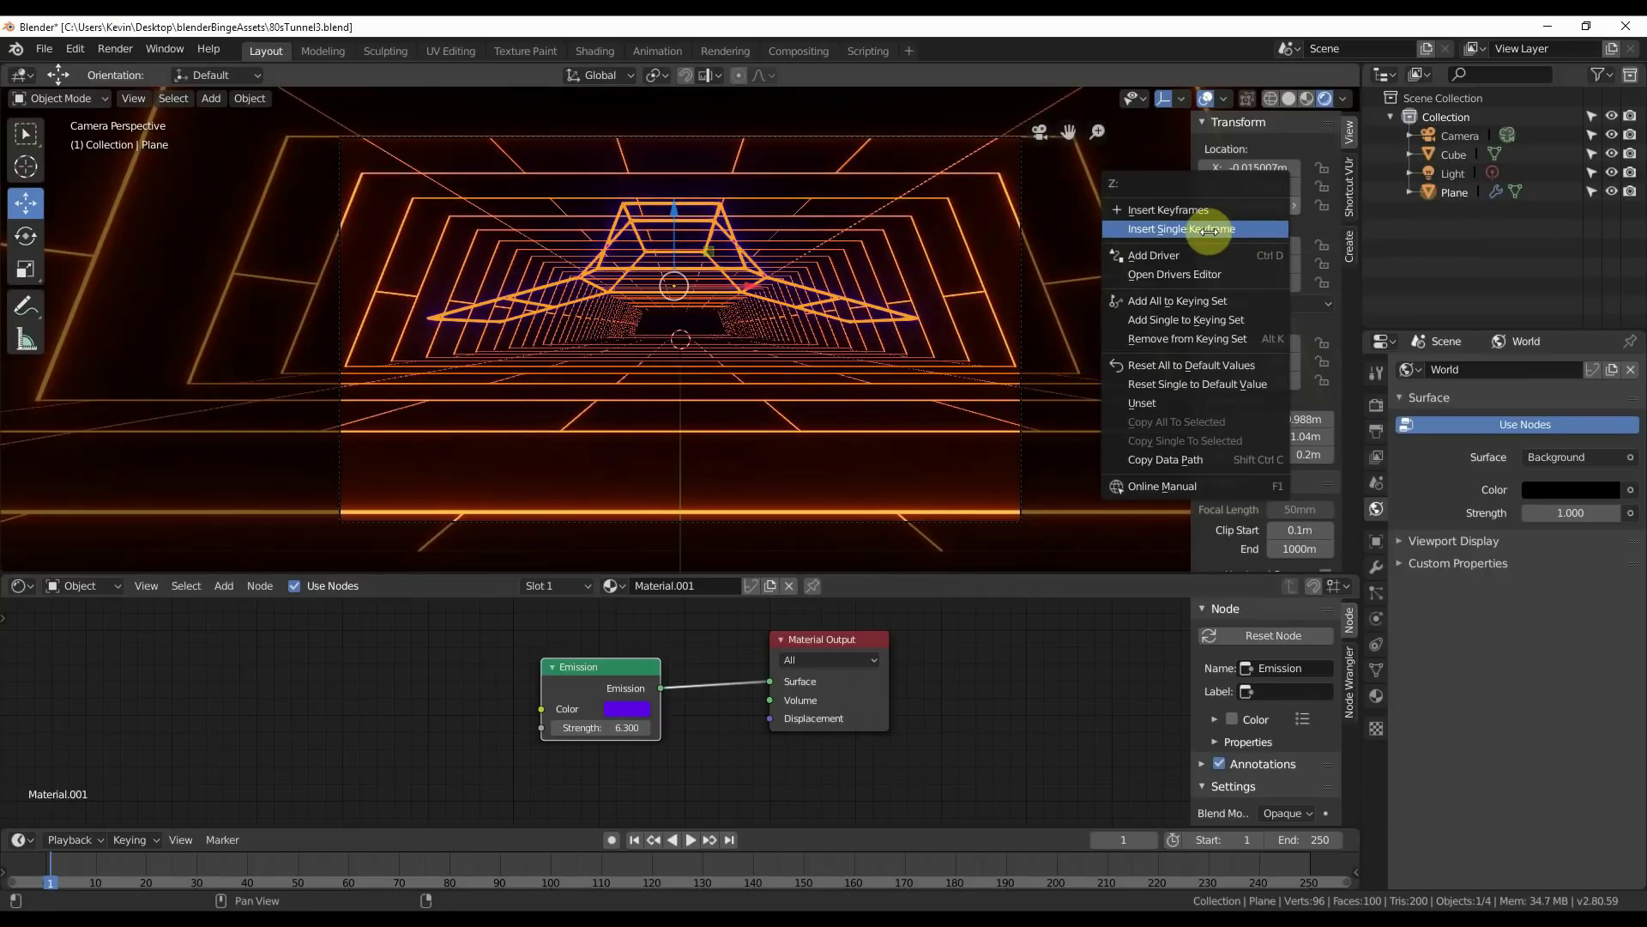
left_click(1235, 228)
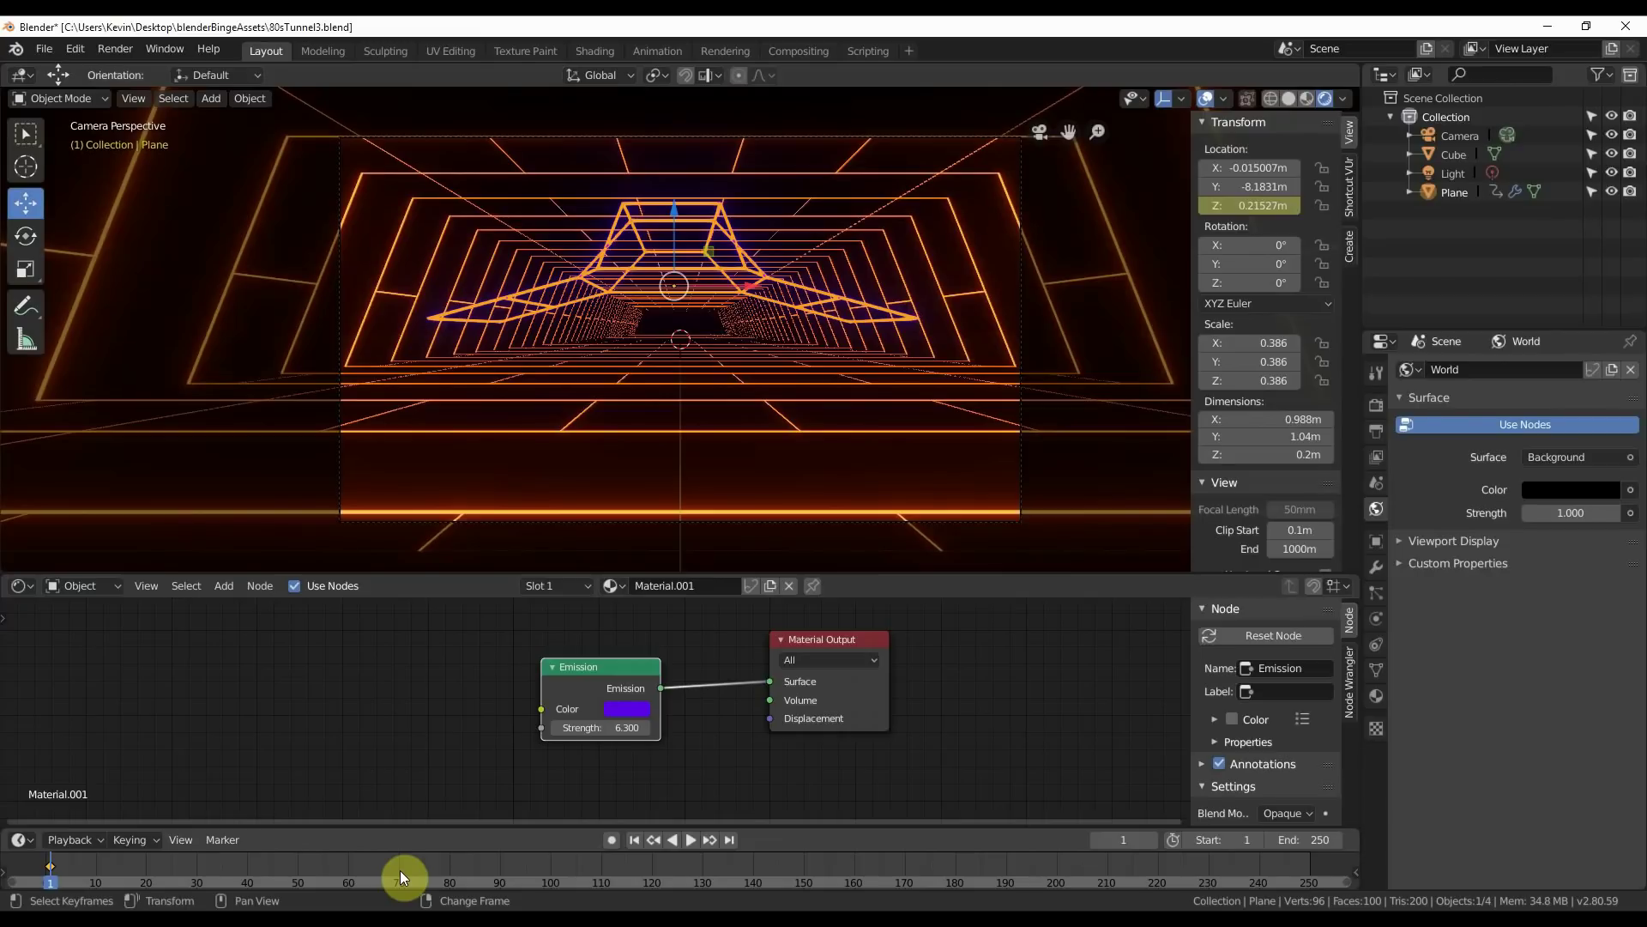
Keyframe the craft's Z location at frame 250 with the same height as at frame 1.
left_click(1308, 875)
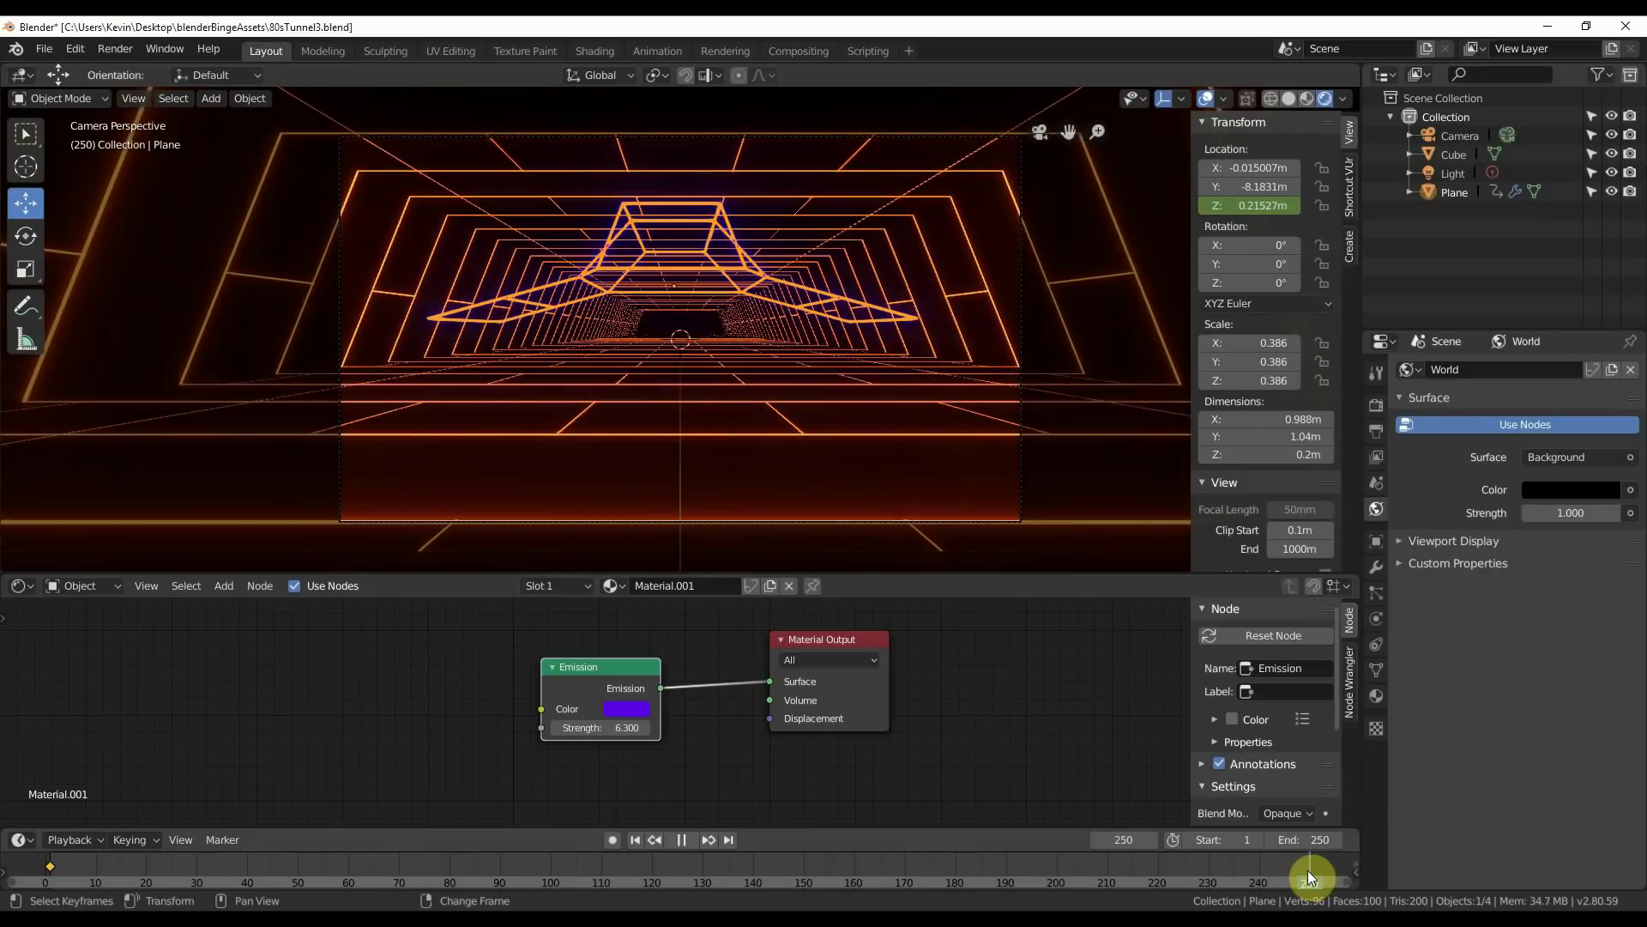
right_click(1258, 206)
left_click(1259, 208)
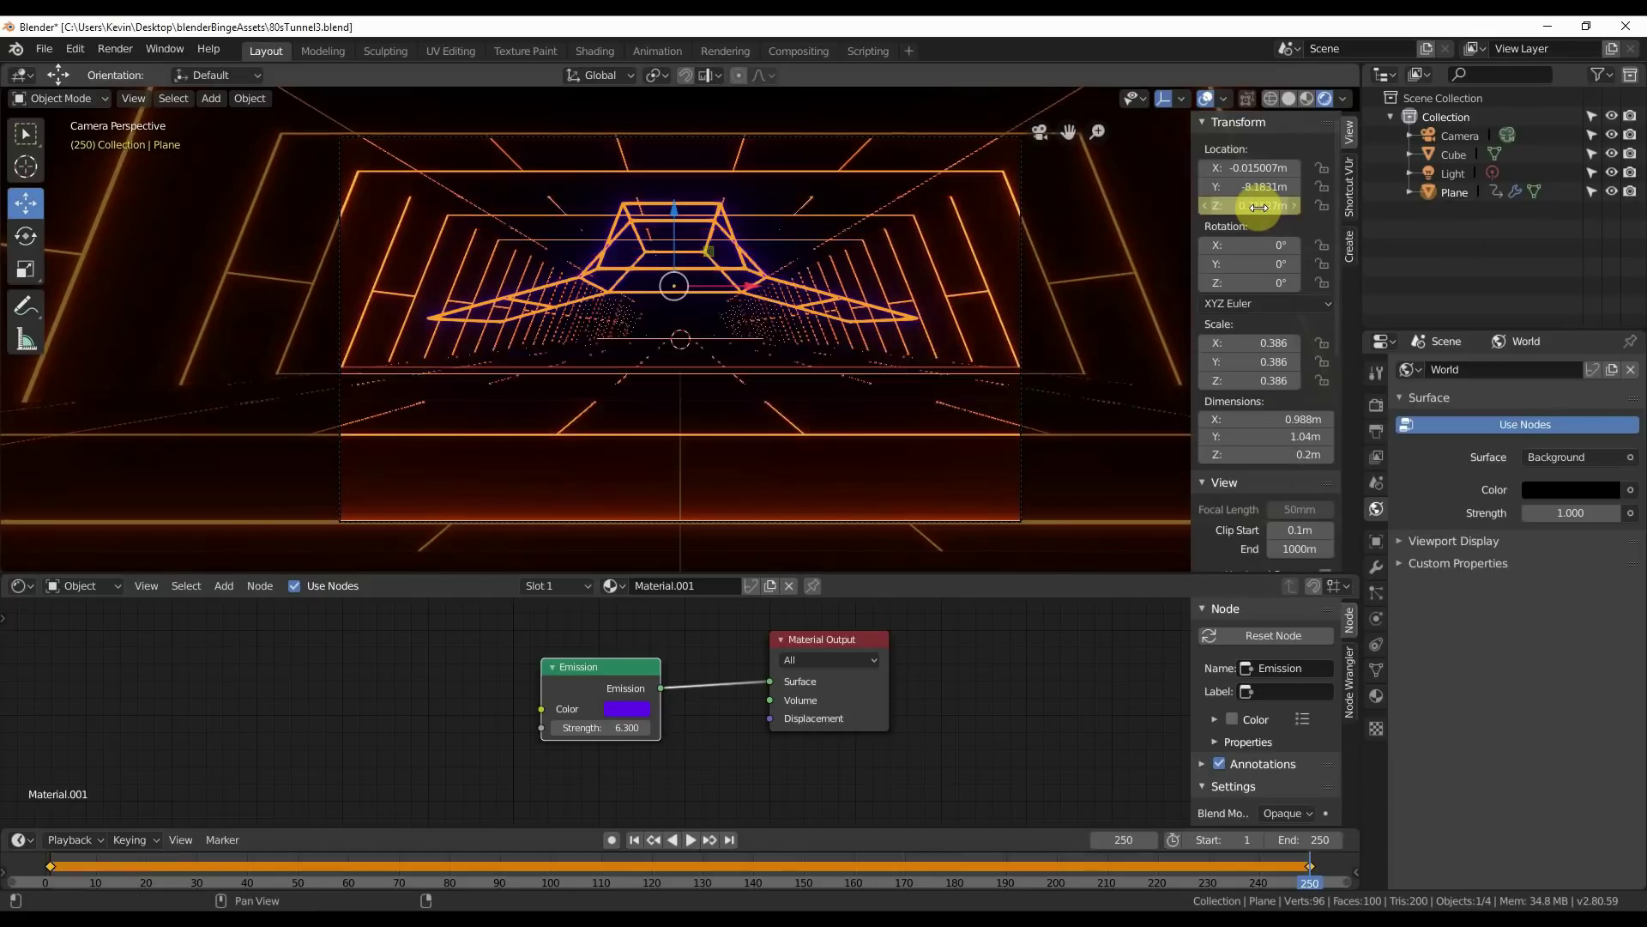
At frame 125, lower the craft to about Z 0.17 m and keyframe its Z location.
left_click(652, 870)
left_click(650, 866)
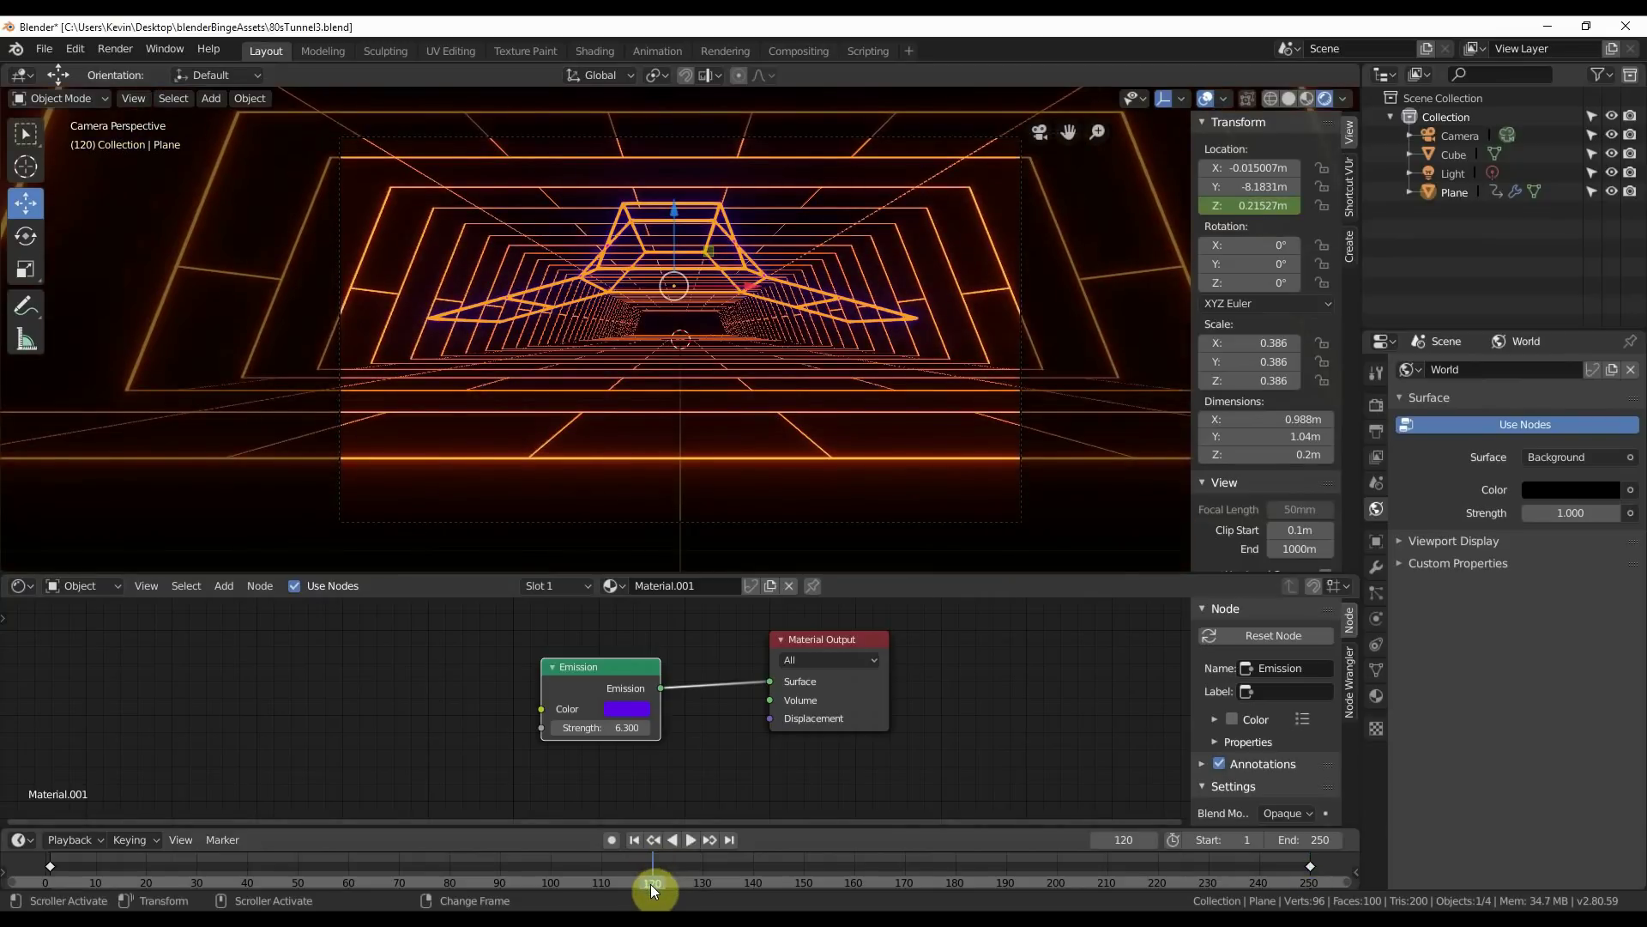
key("space")
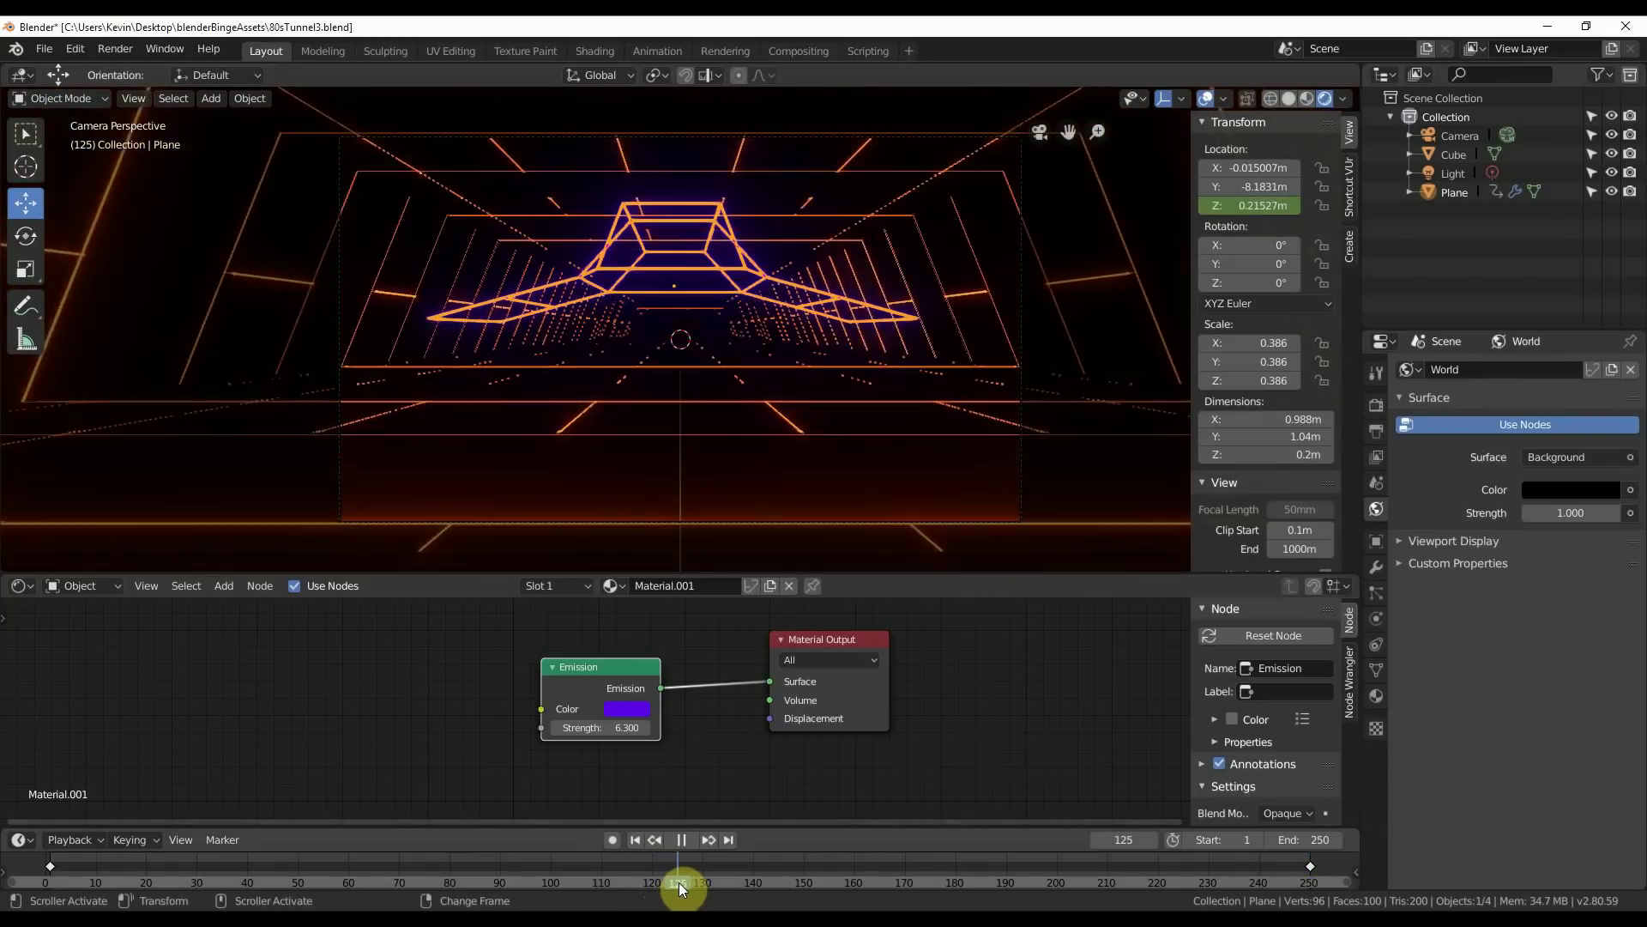
key("space")
key("g")
key("z")
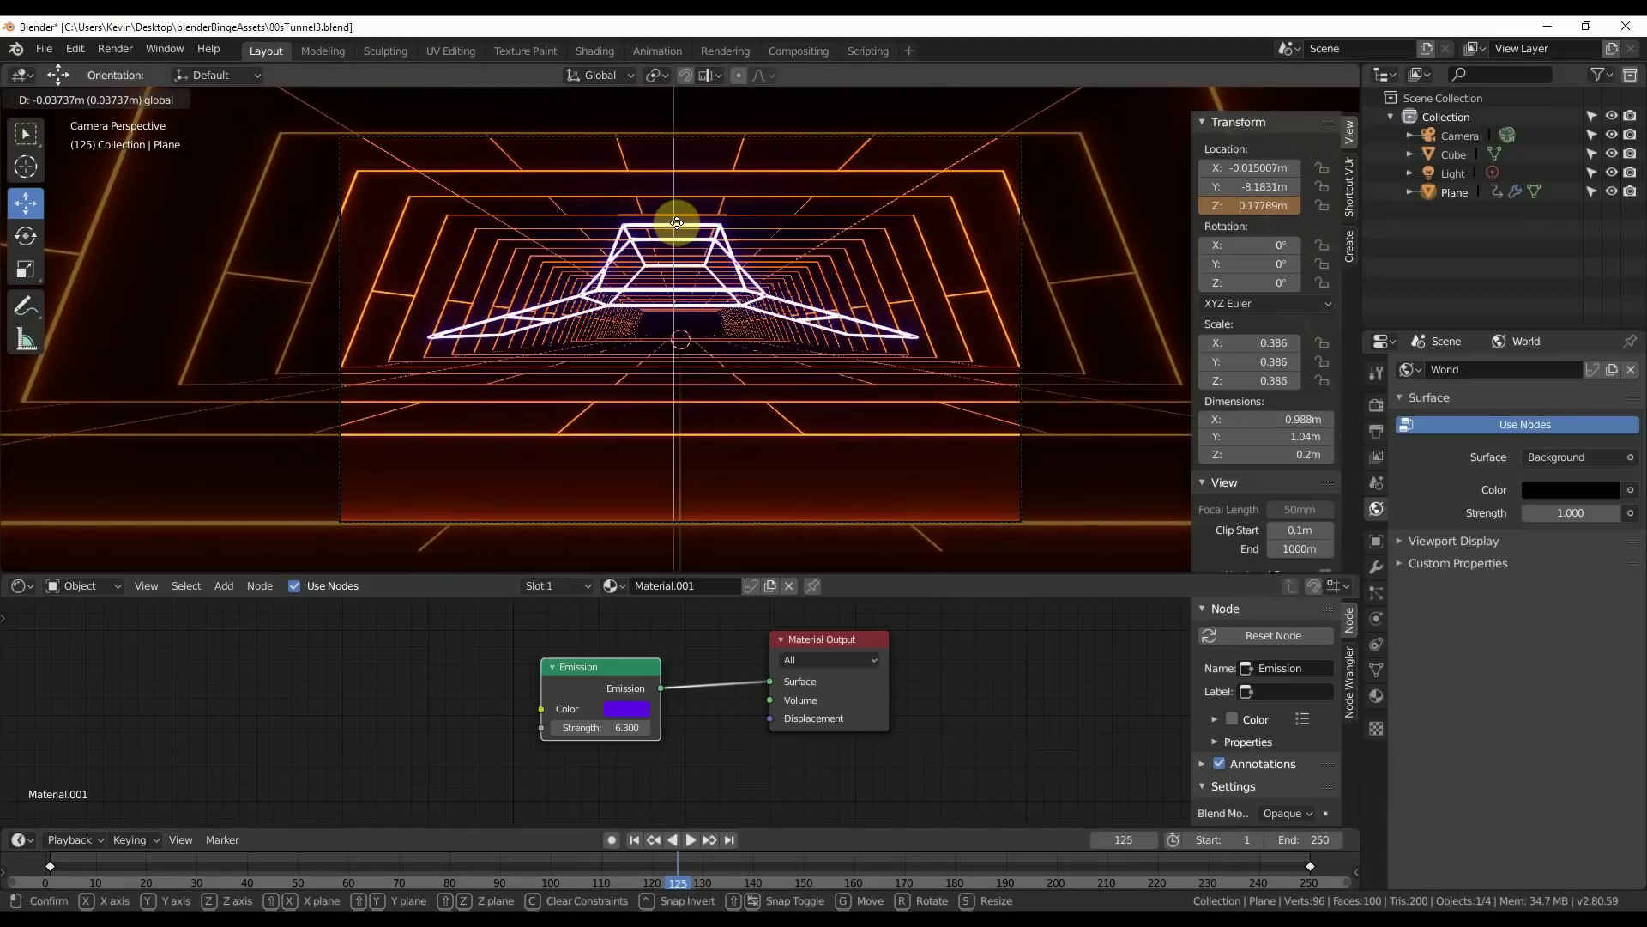
left_click(677, 226)
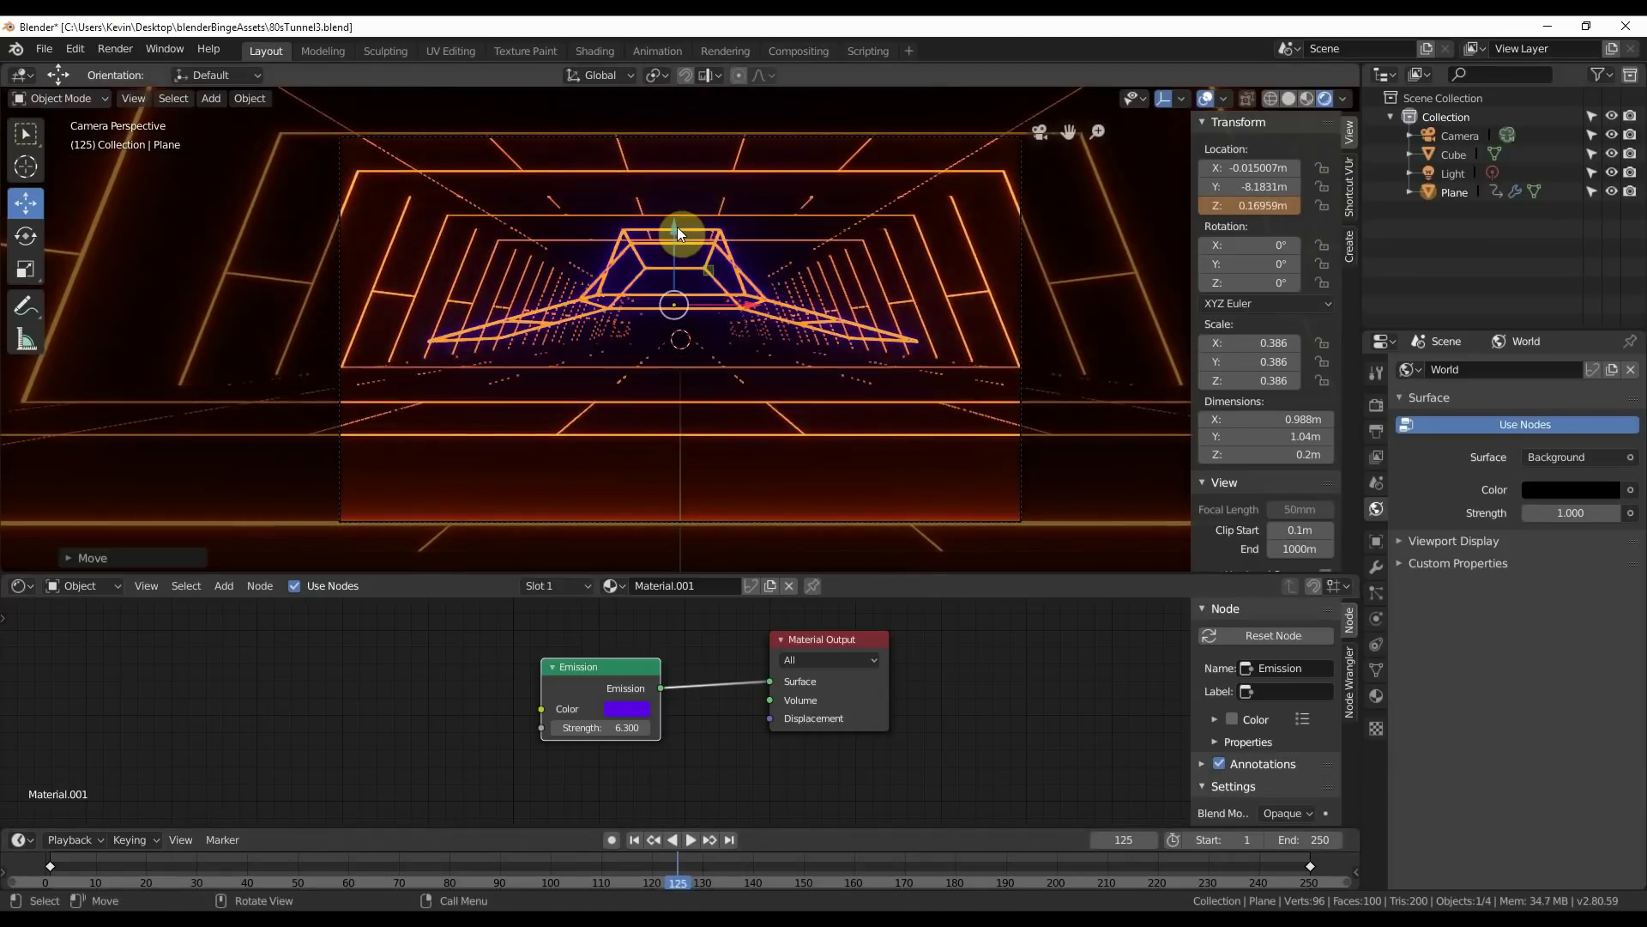
right_click(1246, 209)
left_click(1243, 209)
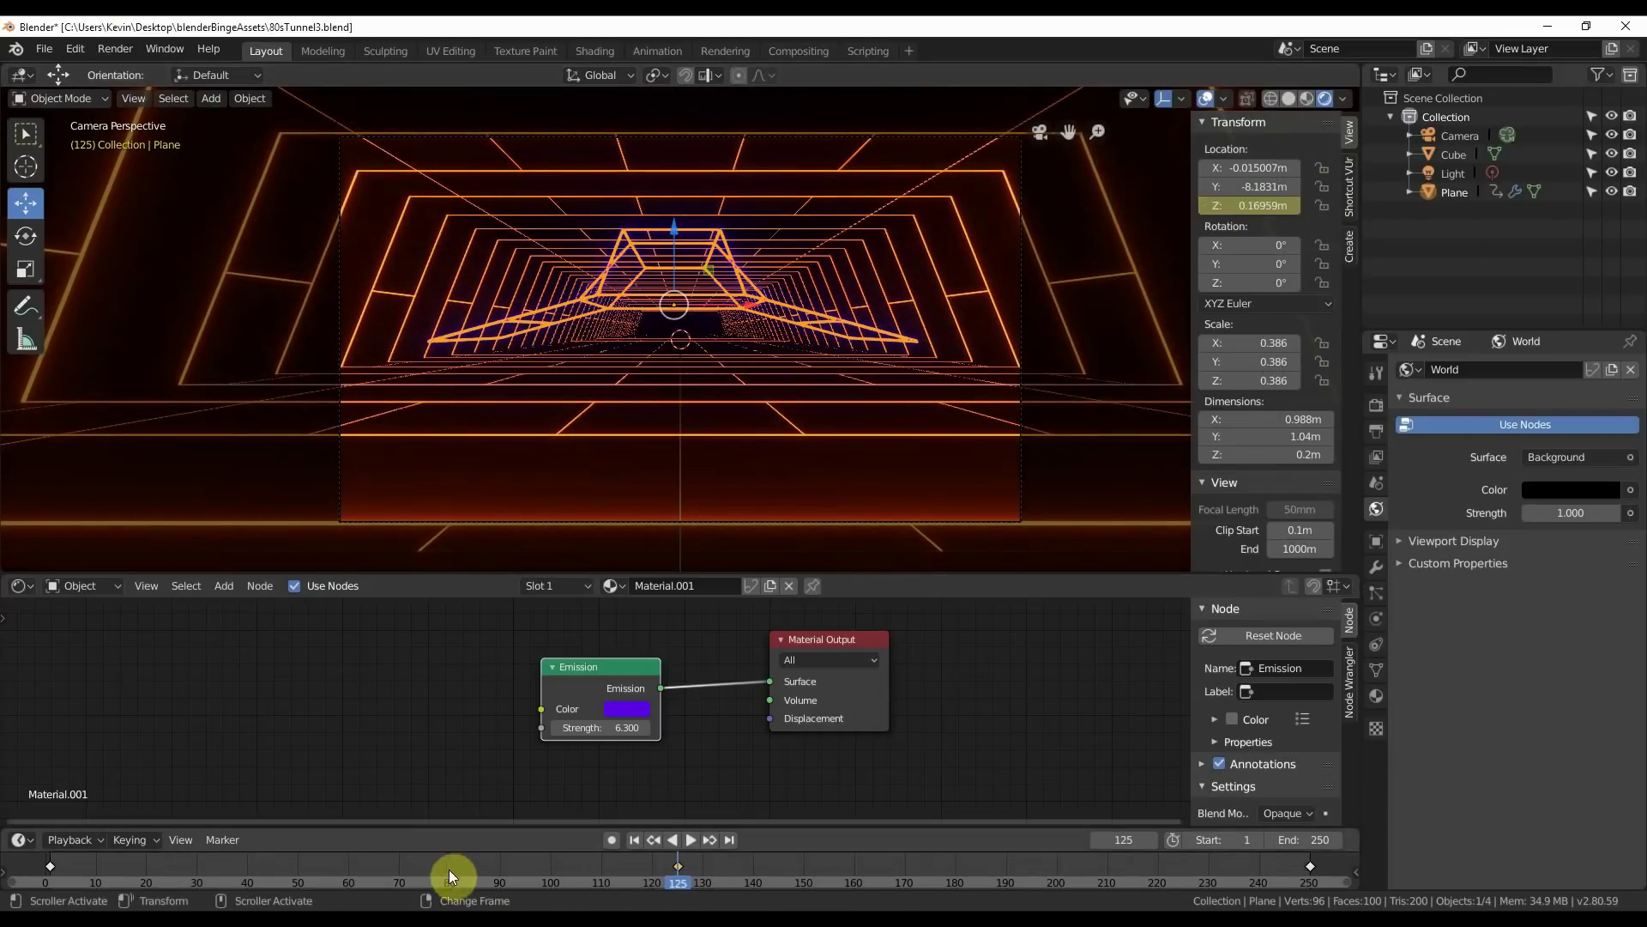
Play the animation to check the craft's vertical hovering motion through the tunnel.
right_click_drag(450, 870, 89, 873)
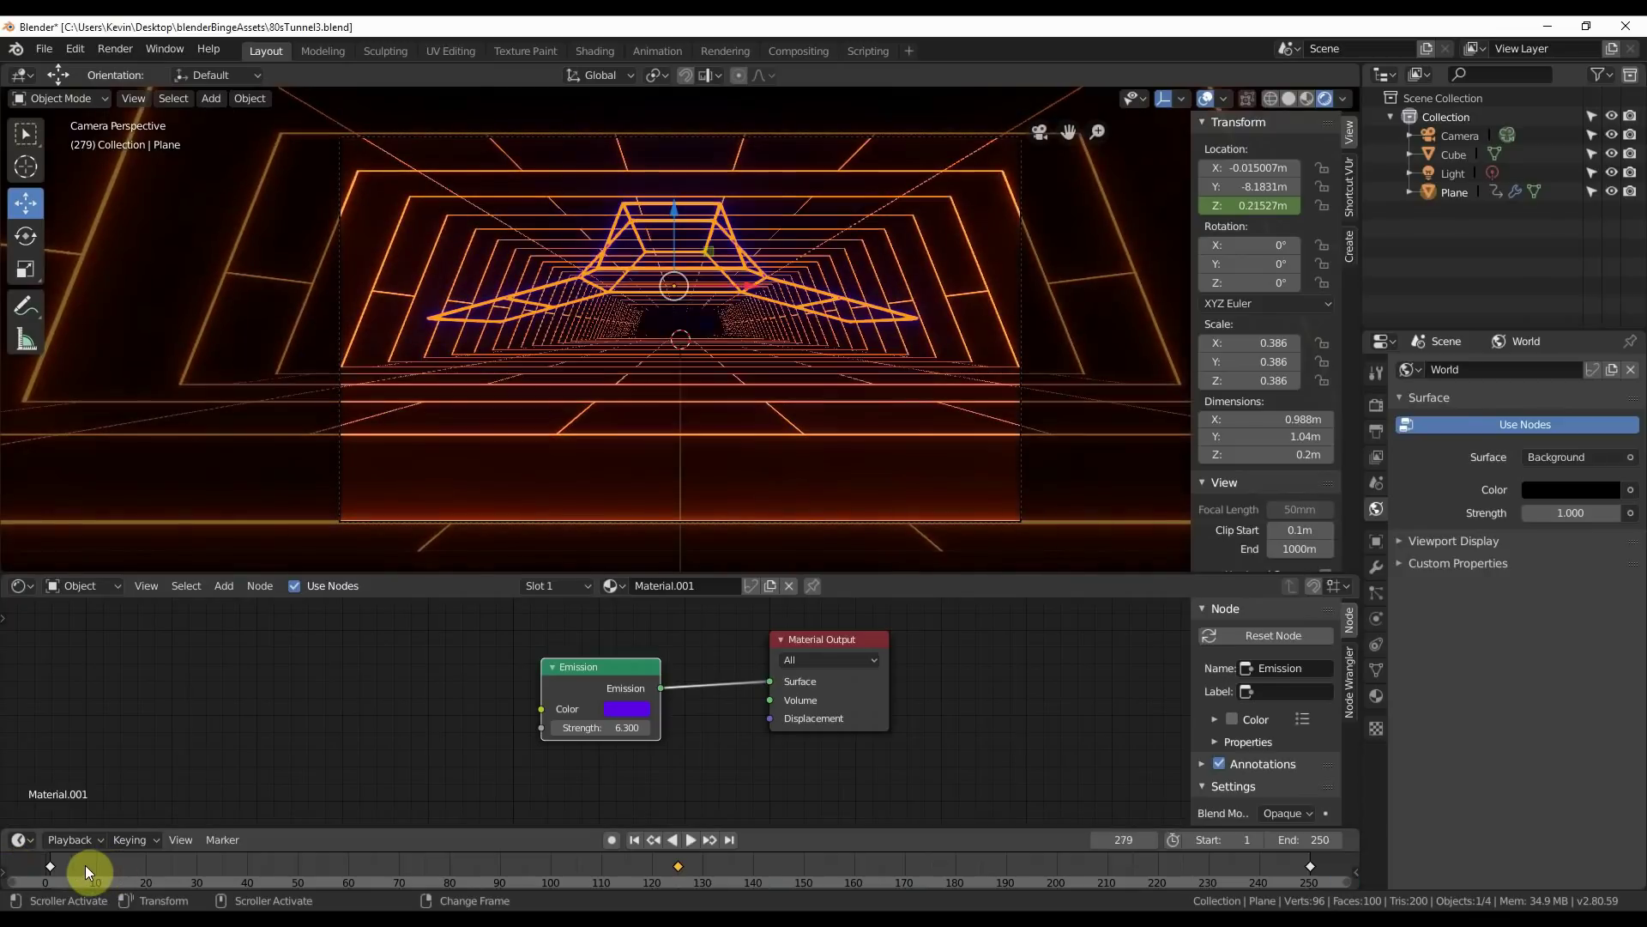
left_click(688, 839)
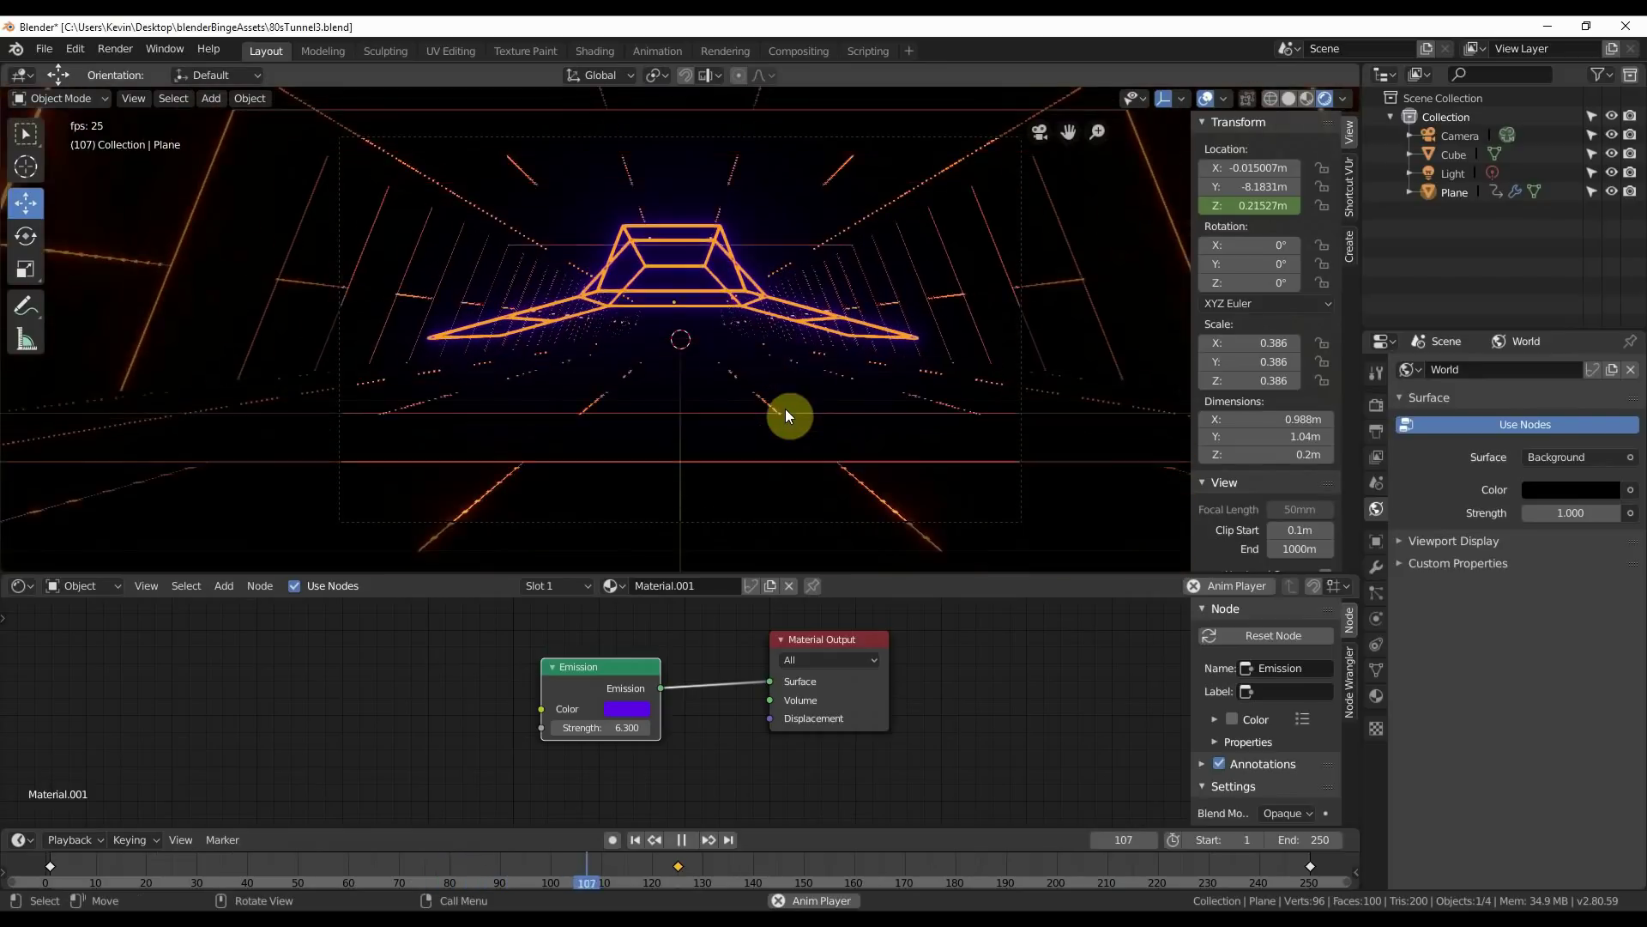
key("space")
With auto keying on, move the craft to about Z 0.172 m at frame 46 and about Z 0.21 m at frame 184.
left_click(94, 869)
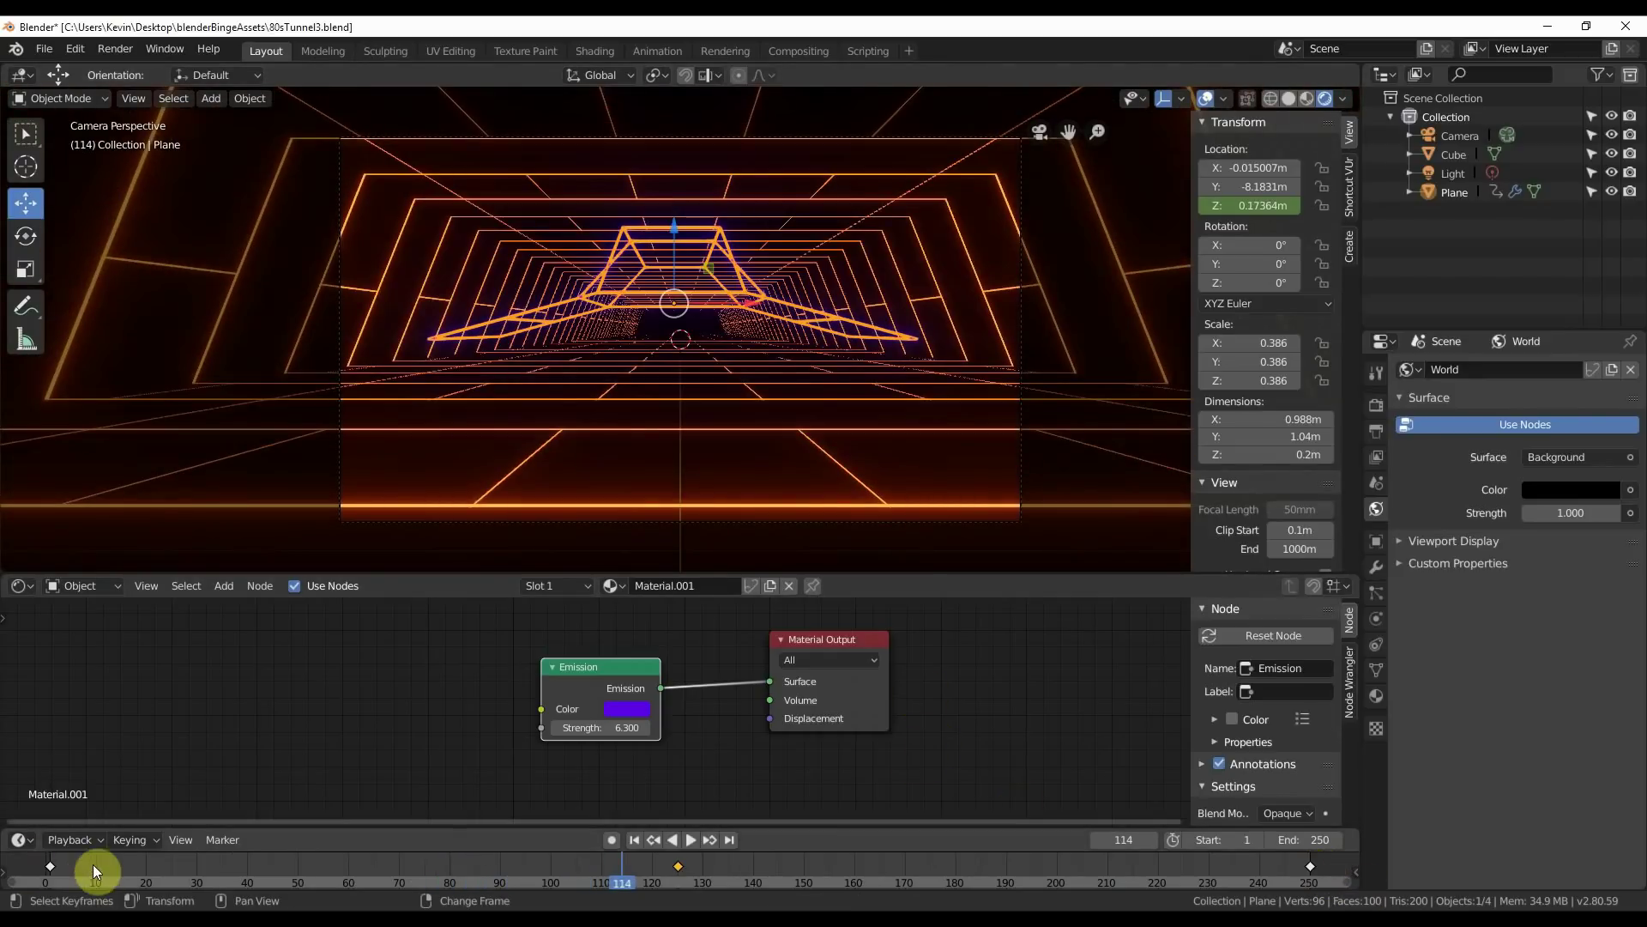
left_click_drag(356, 882, 277, 882)
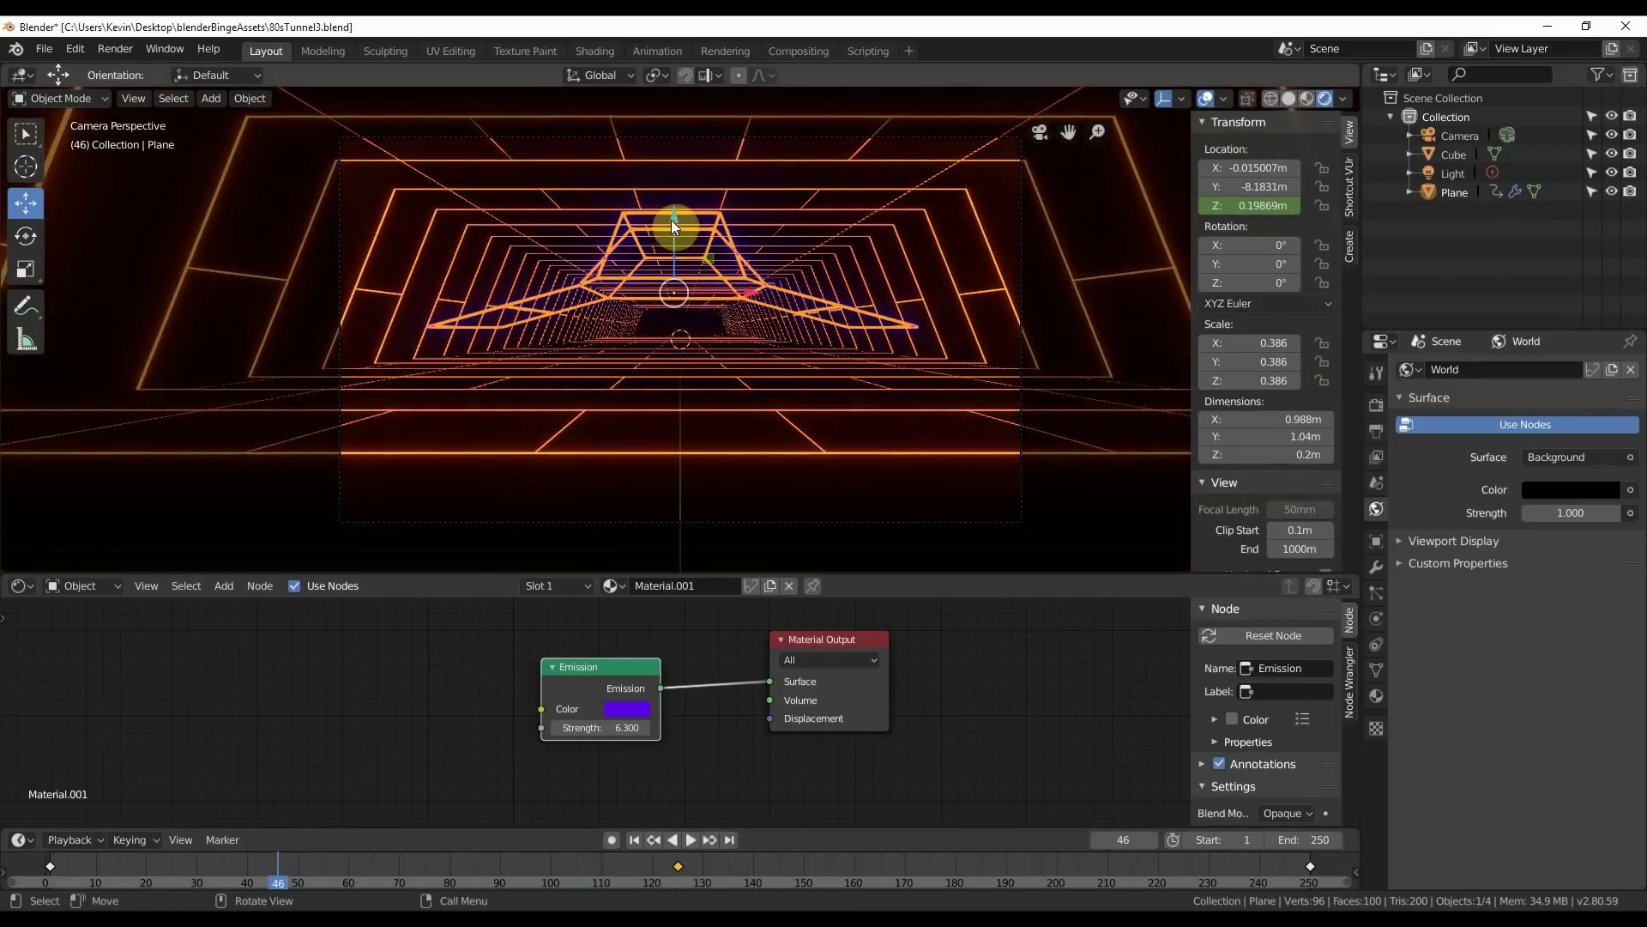
left_click_drag(673, 216, 665, 324)
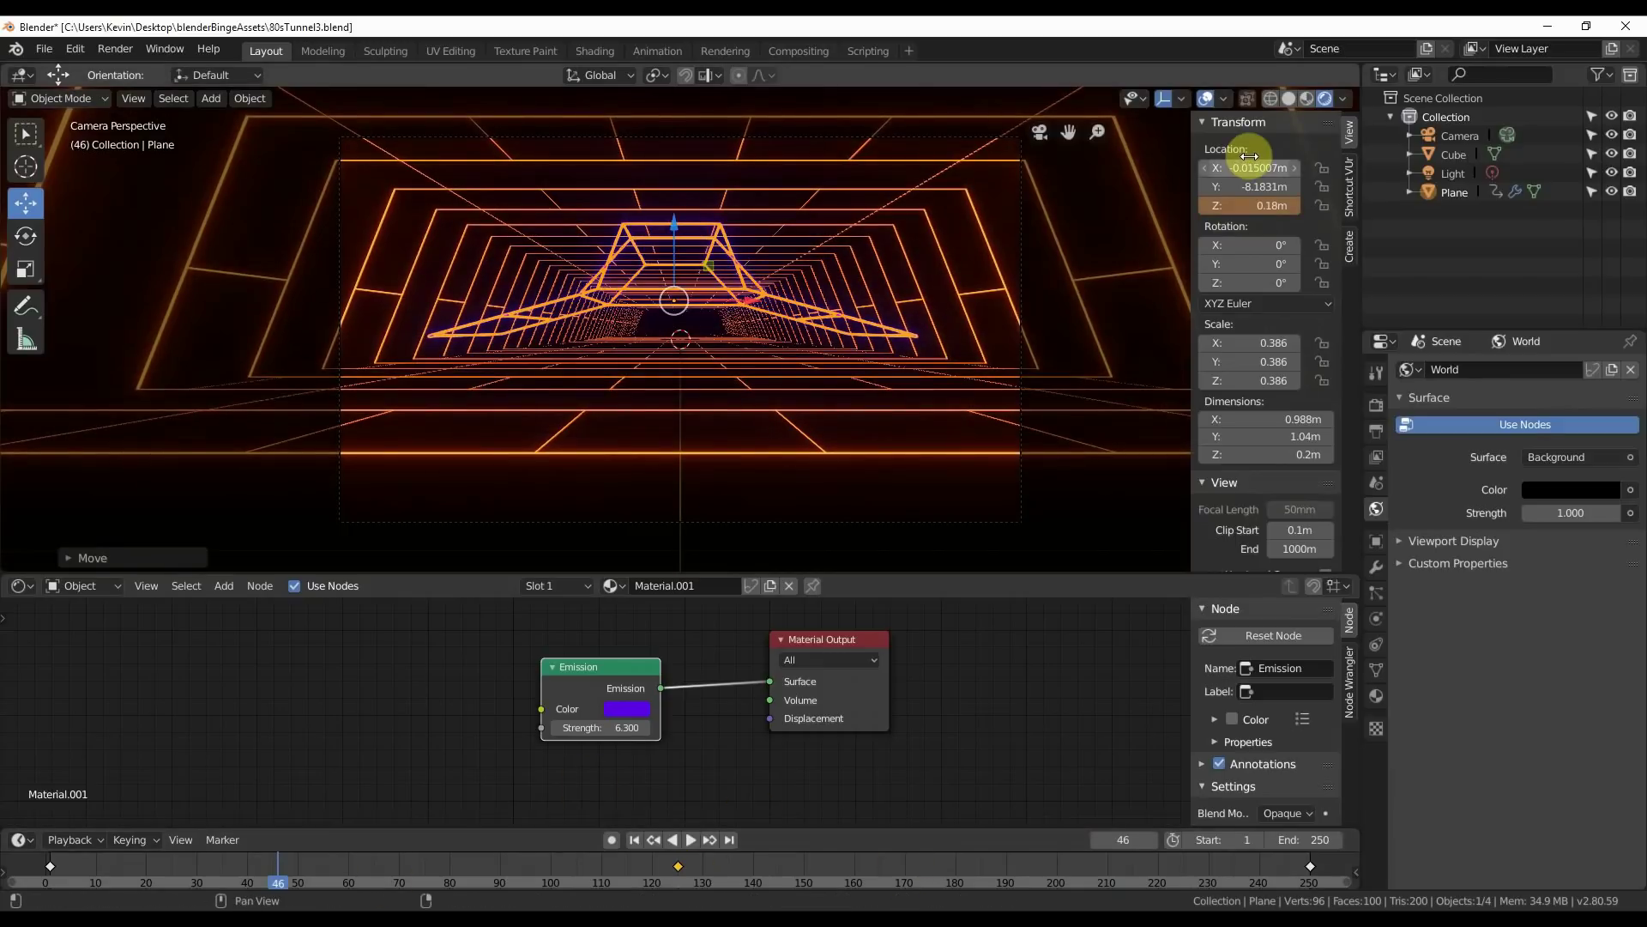
left_click(611, 839)
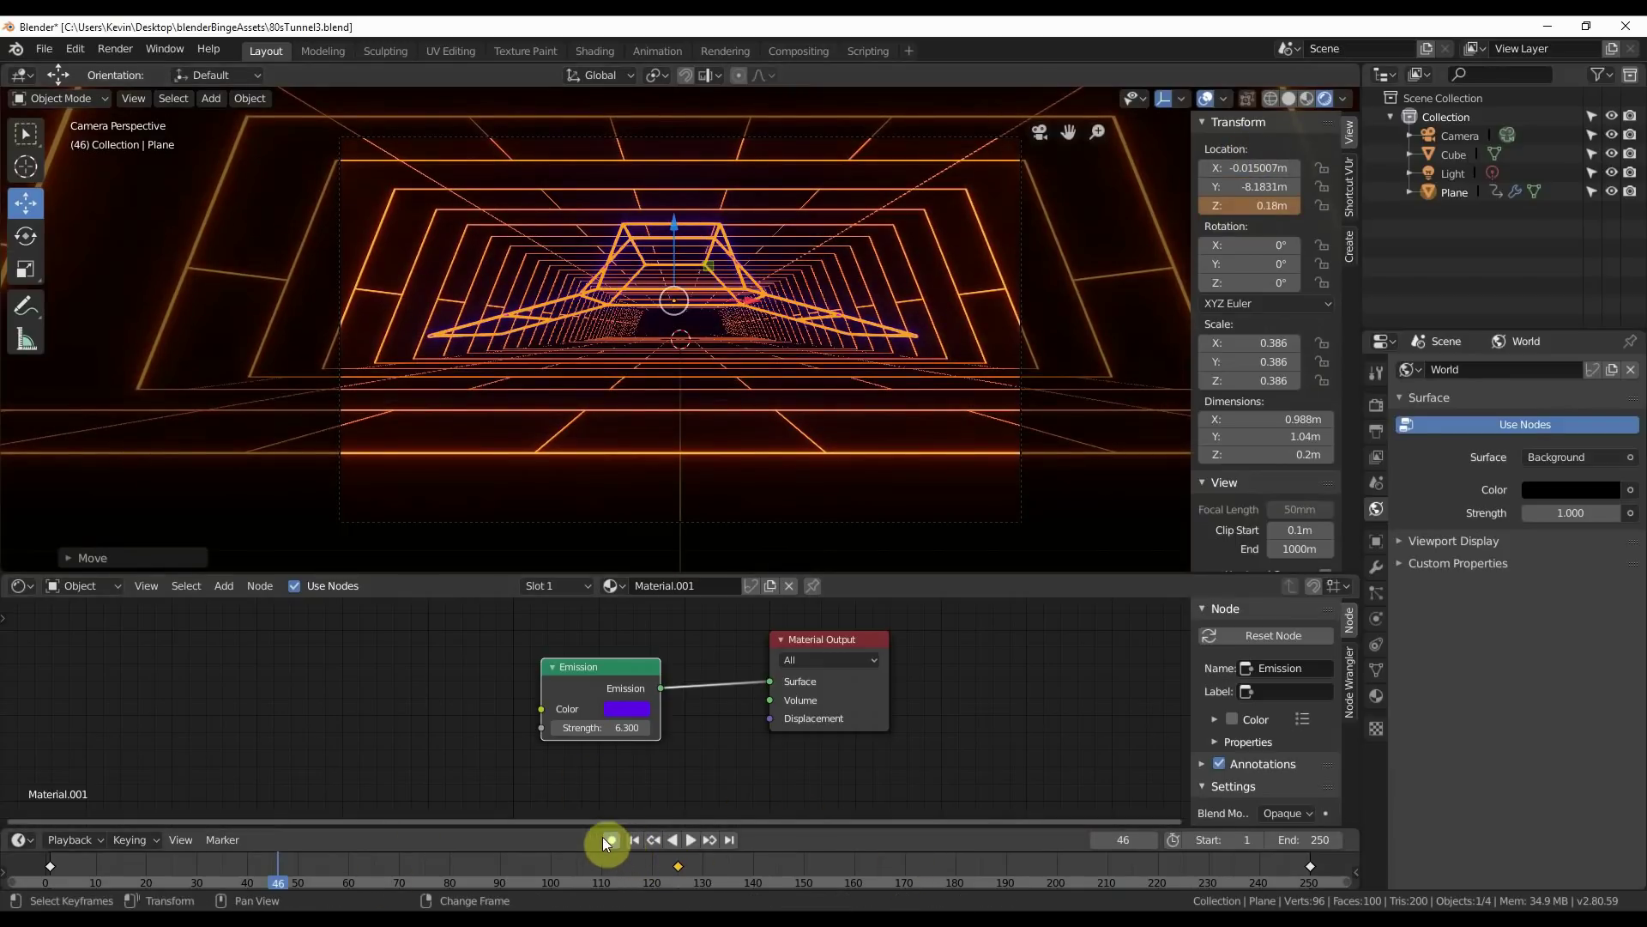
left_click_drag(673, 228, 677, 228)
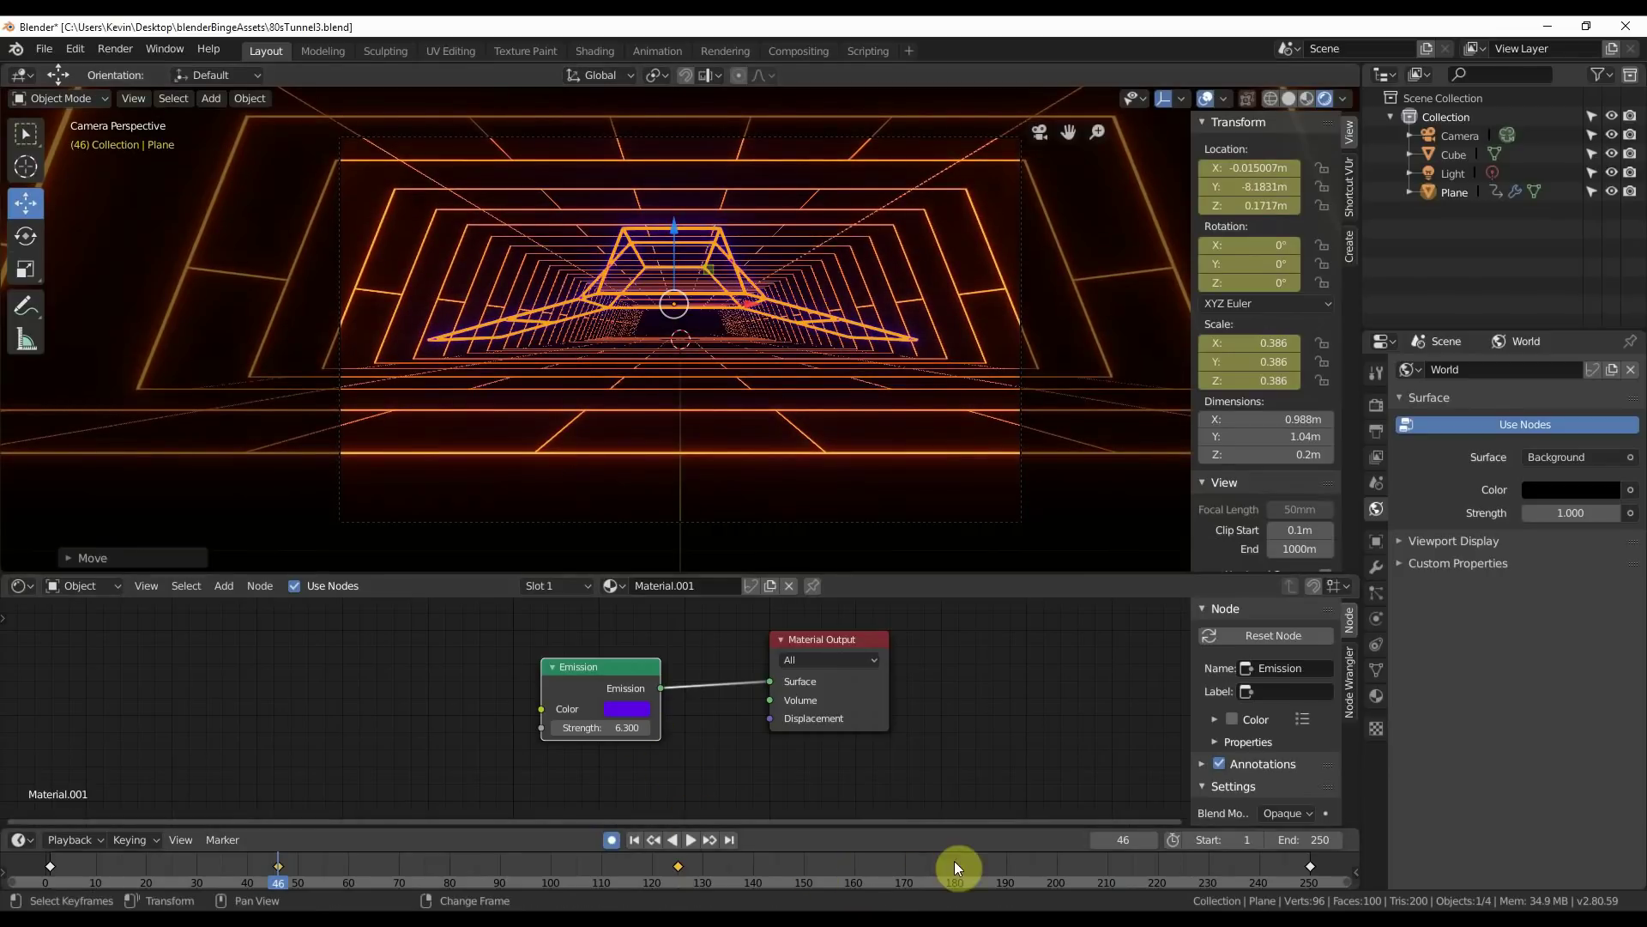
left_click(975, 881)
left_click_drag(677, 228, 672, 221)
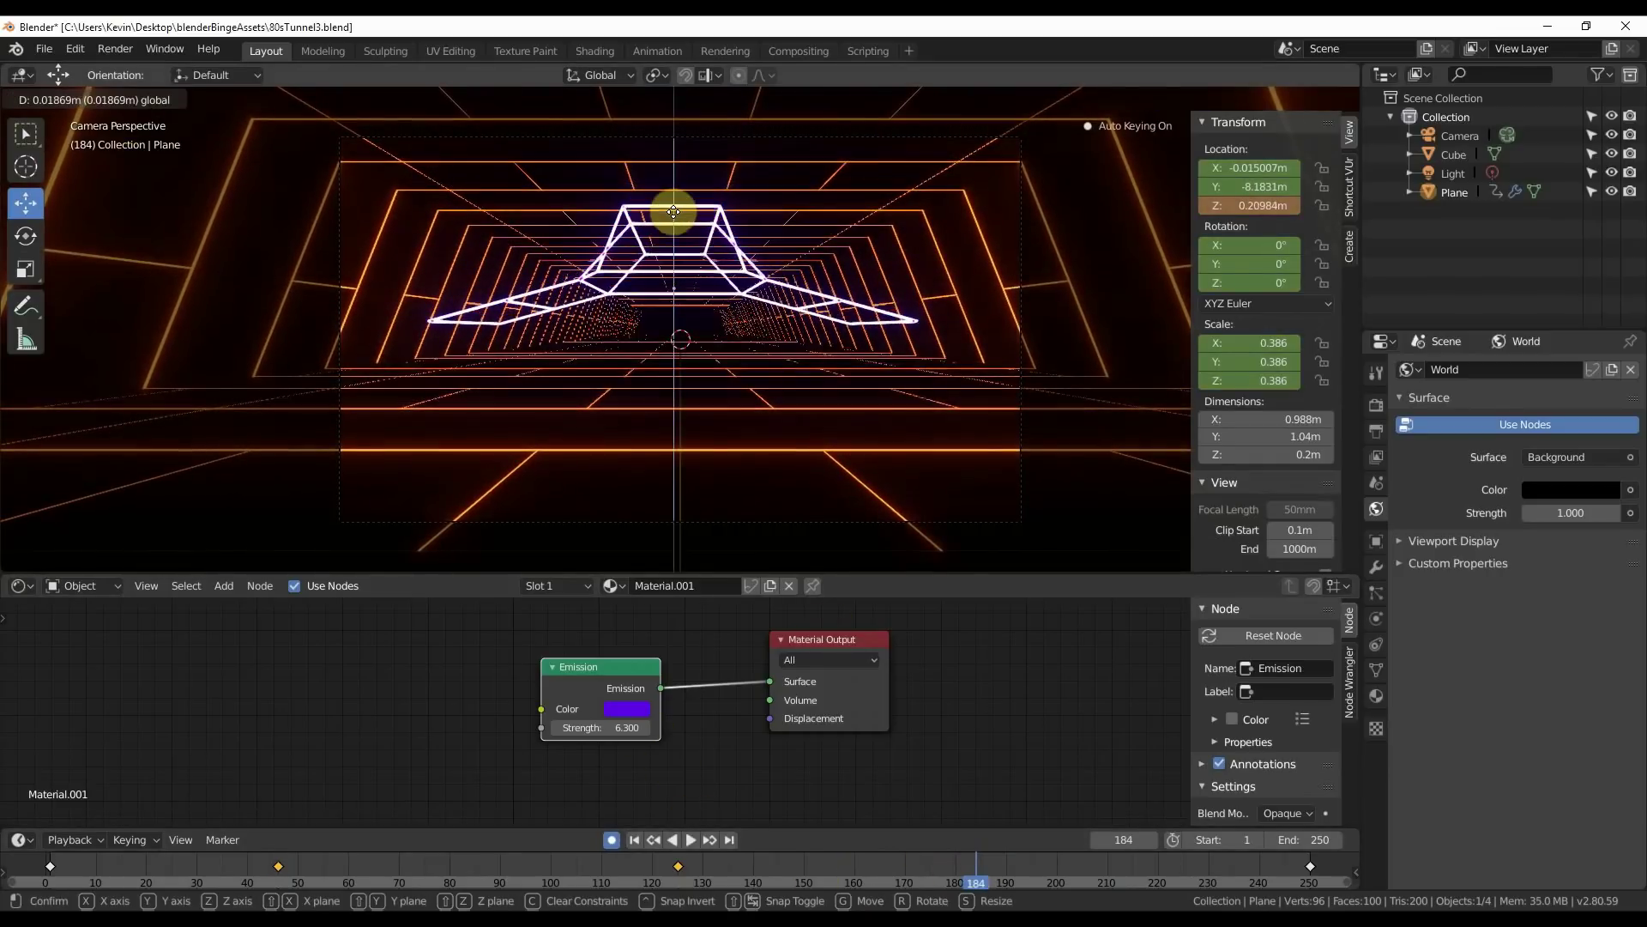
Play back the craft's revised hovering animation and turn auto keying off.
left_click(596, 867)
key("space")
left_click_drag(623, 867, 41, 868)
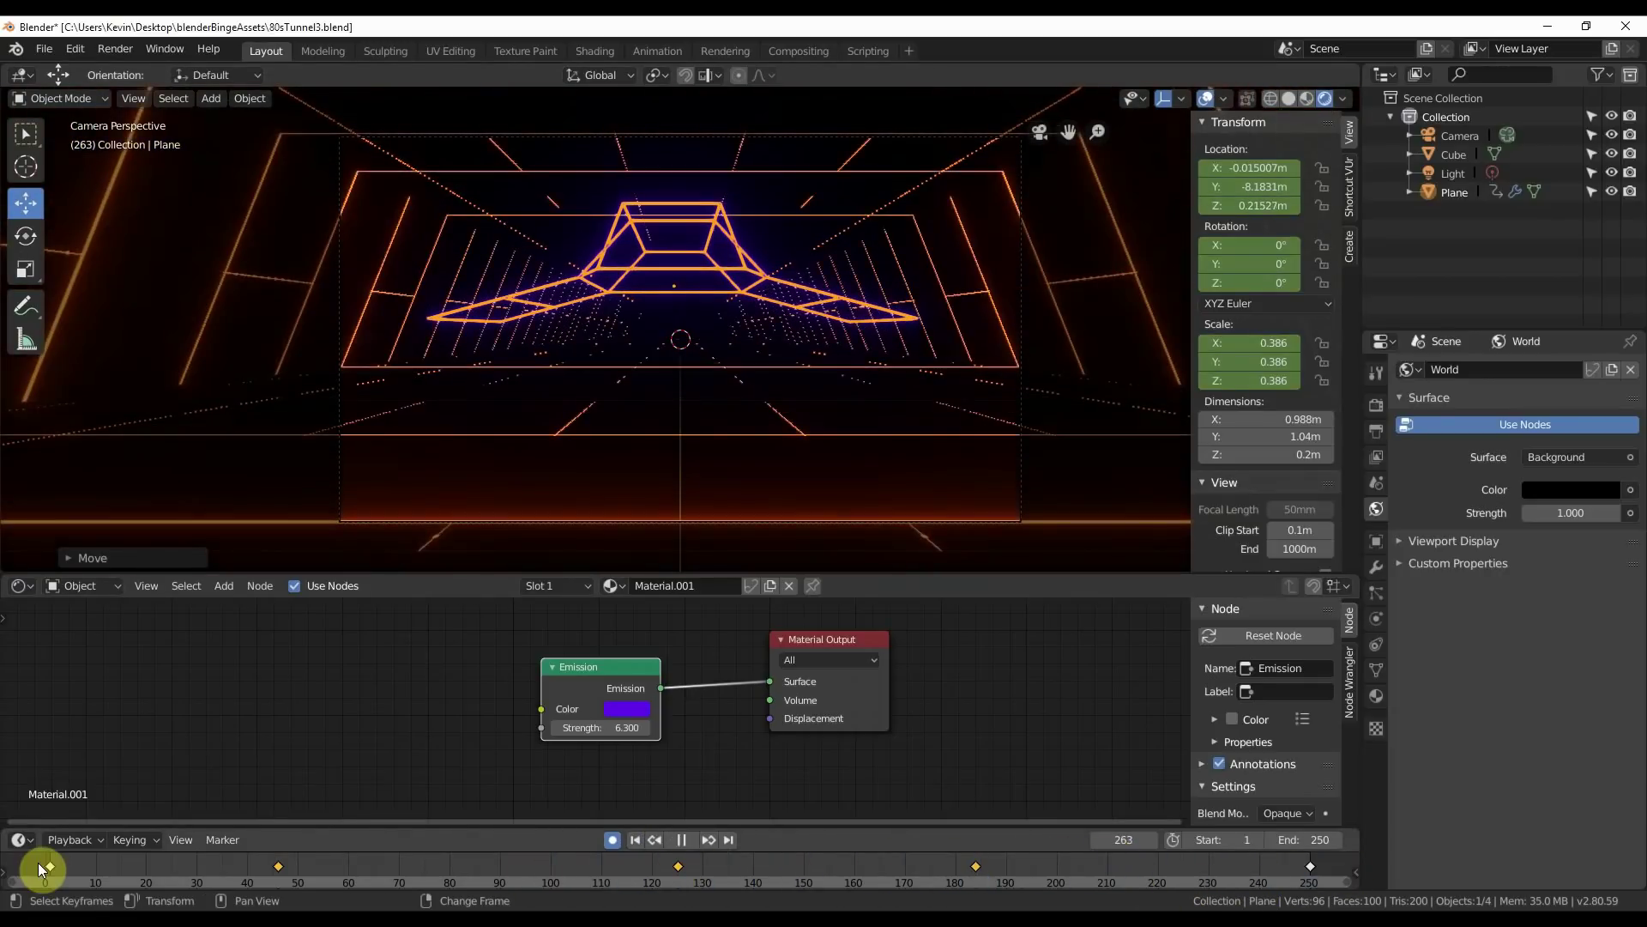
left_click(610, 840)
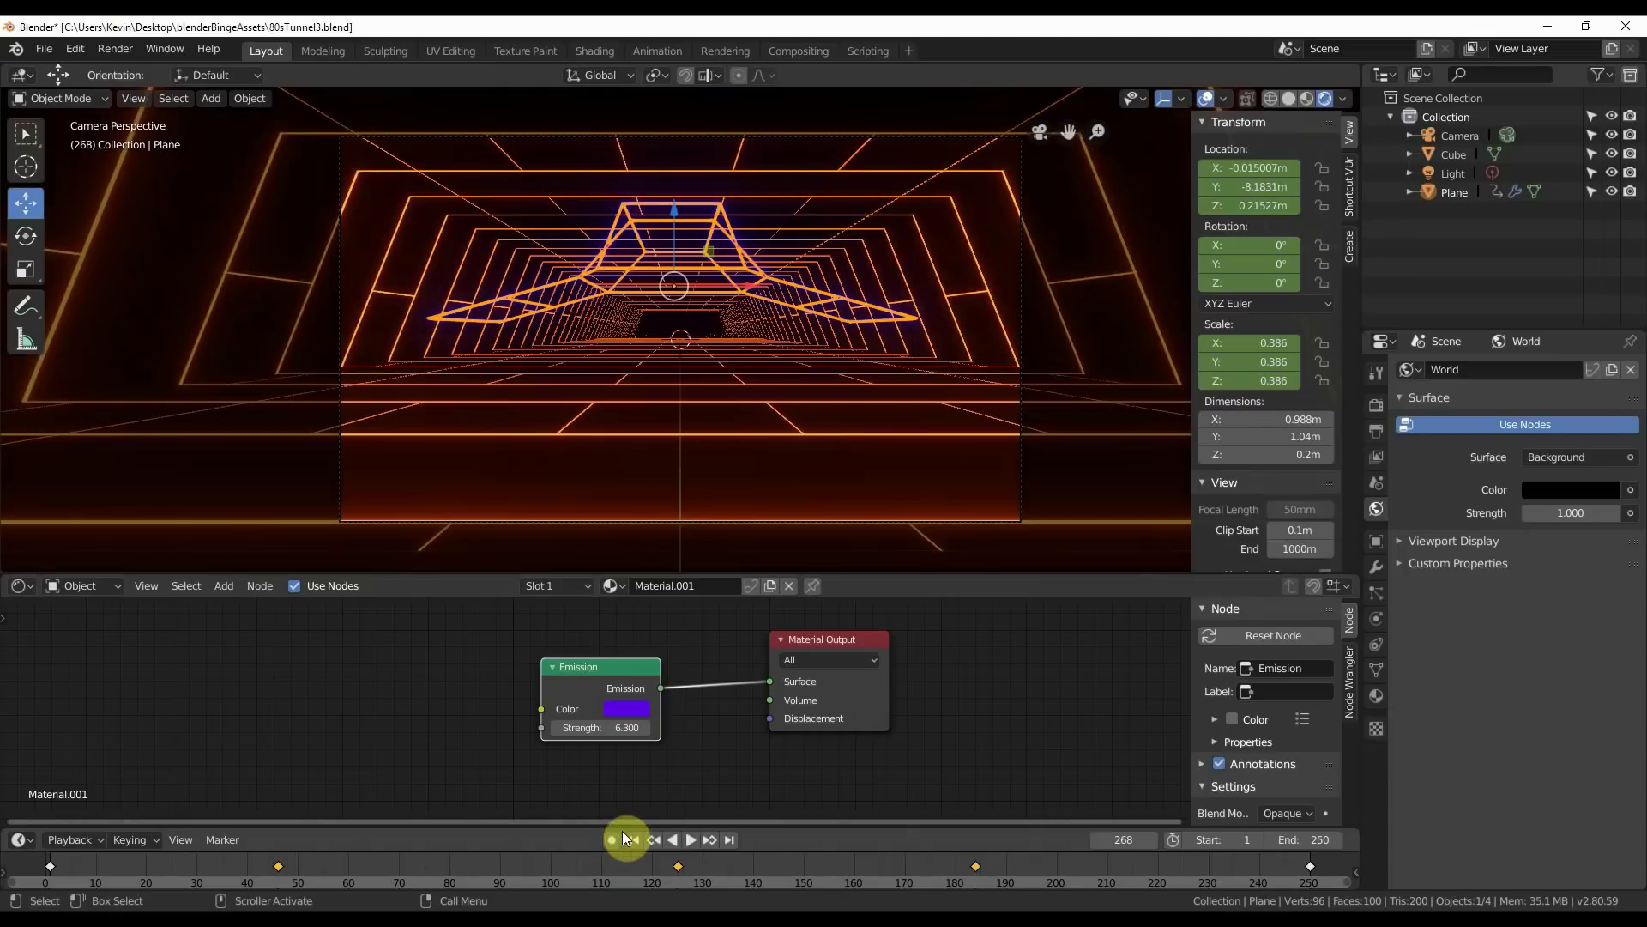
Play back the hovering animation, stop at frame 57 and render that frame as a still image for review.
left_click(692, 839)
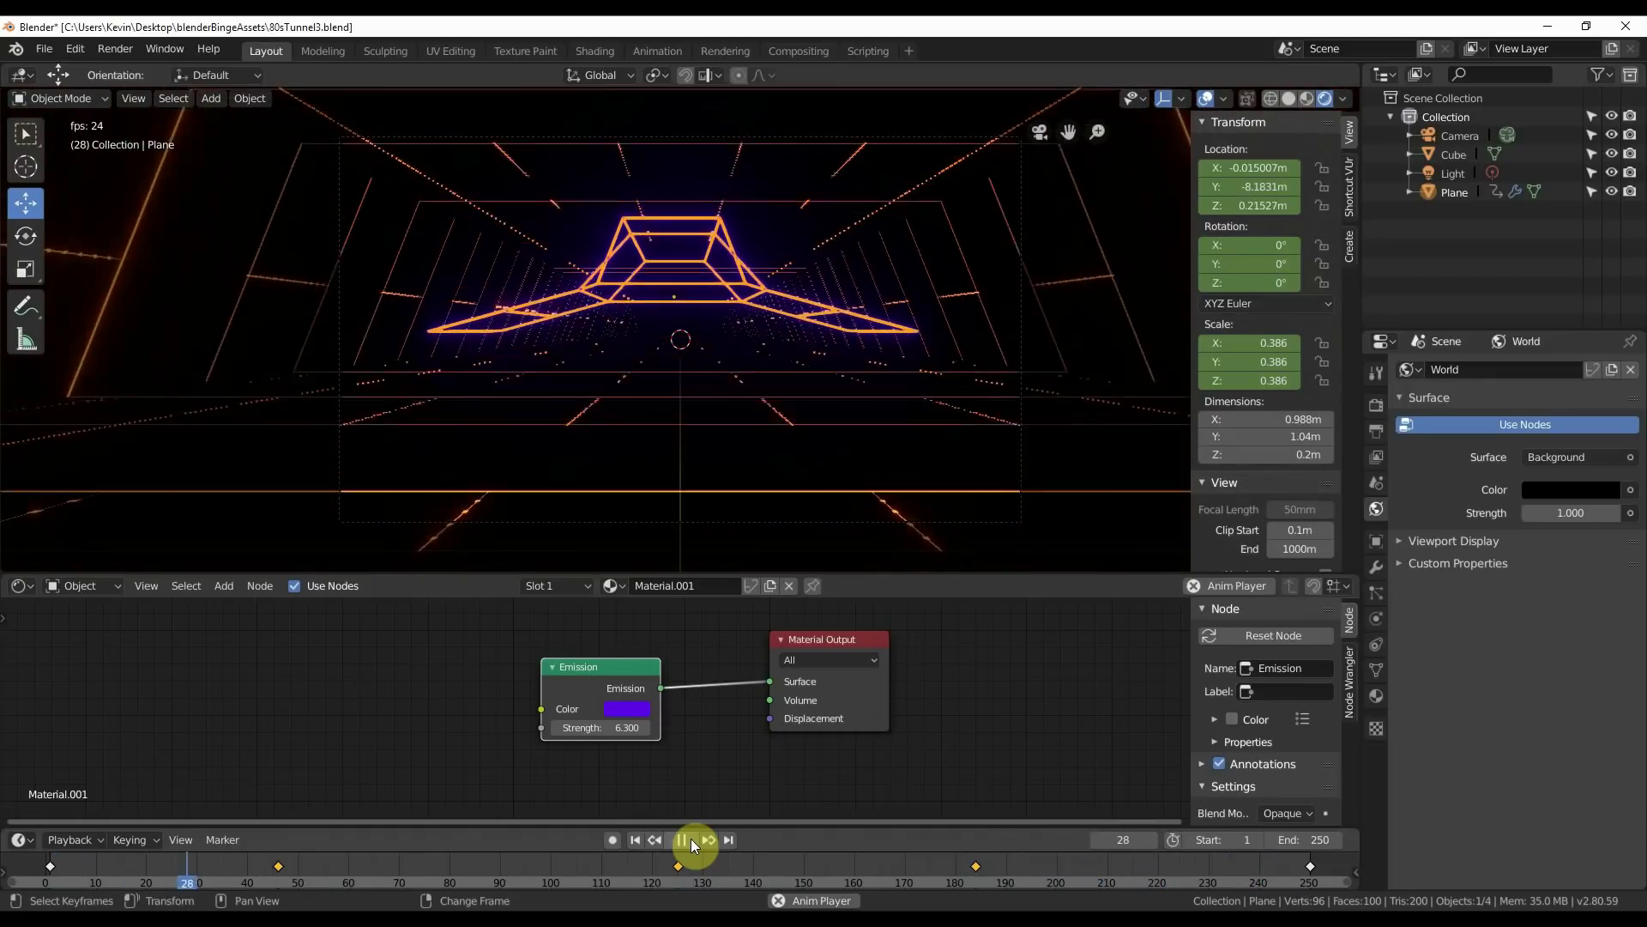
left_click(683, 839)
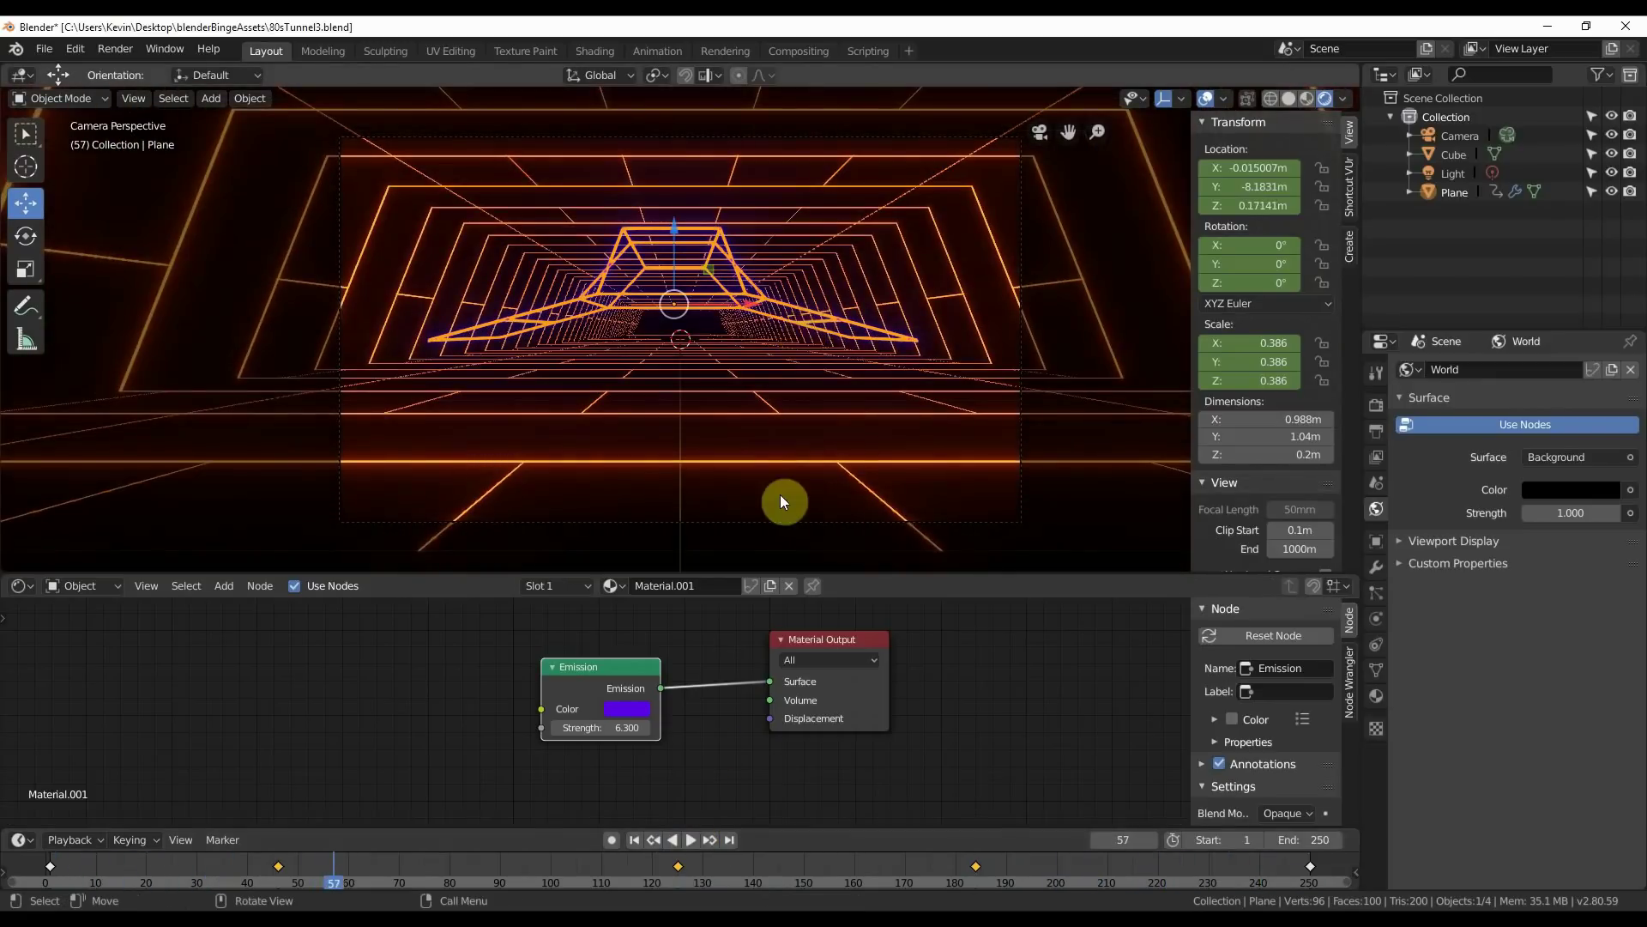
left_click(715, 322)
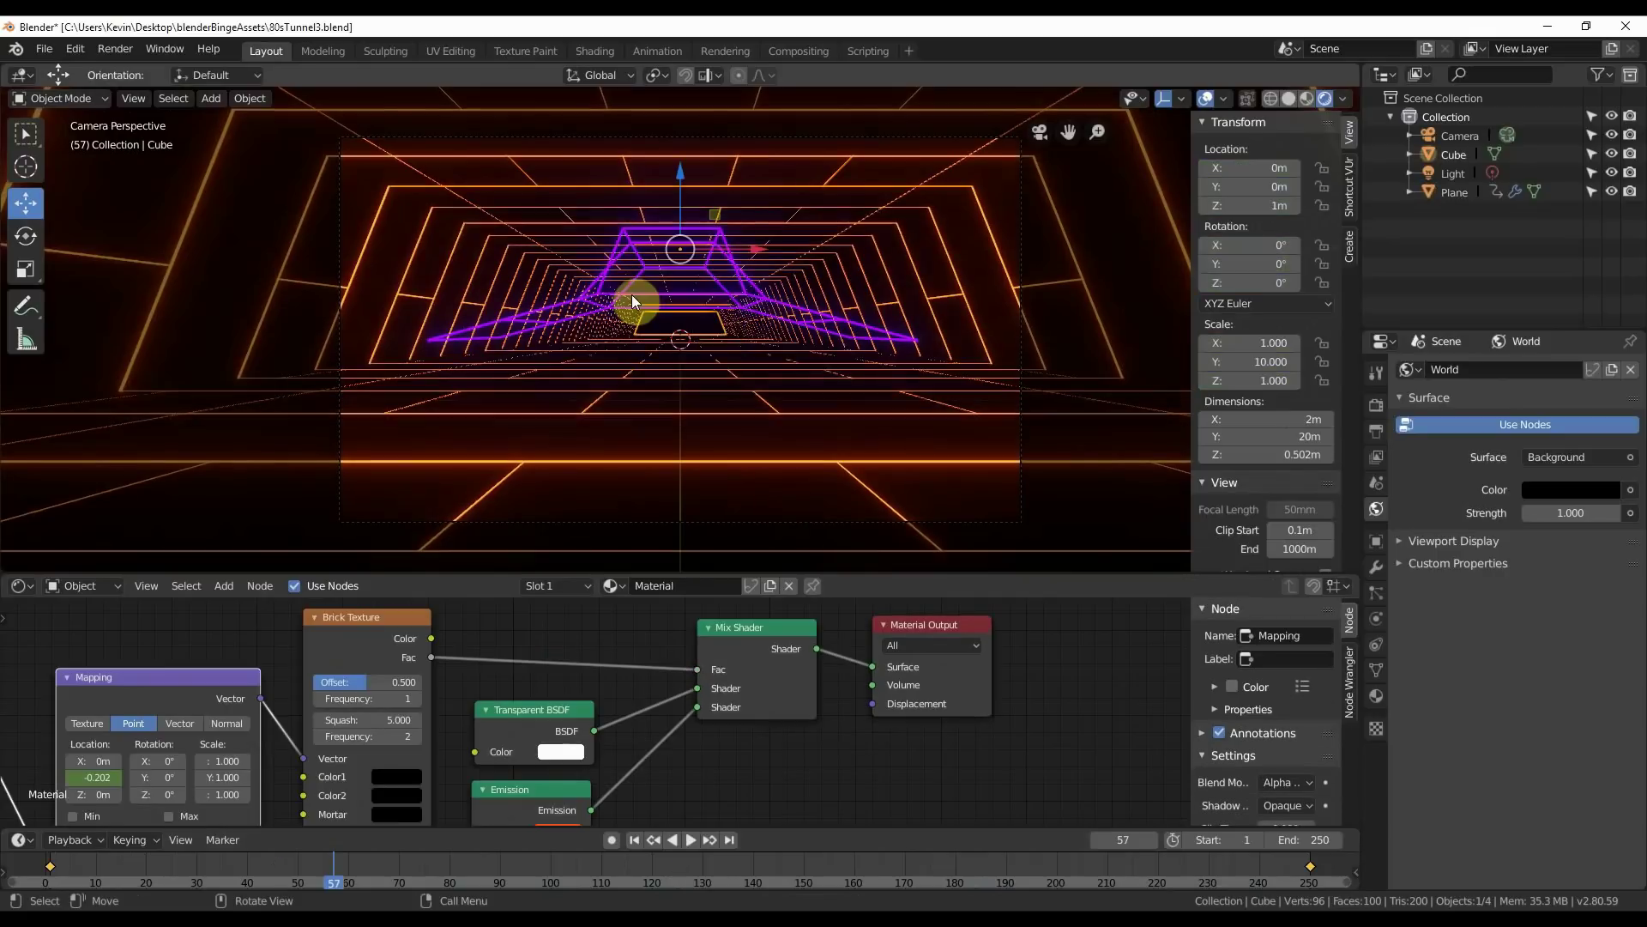
left_click(116, 49)
left_click(122, 69)
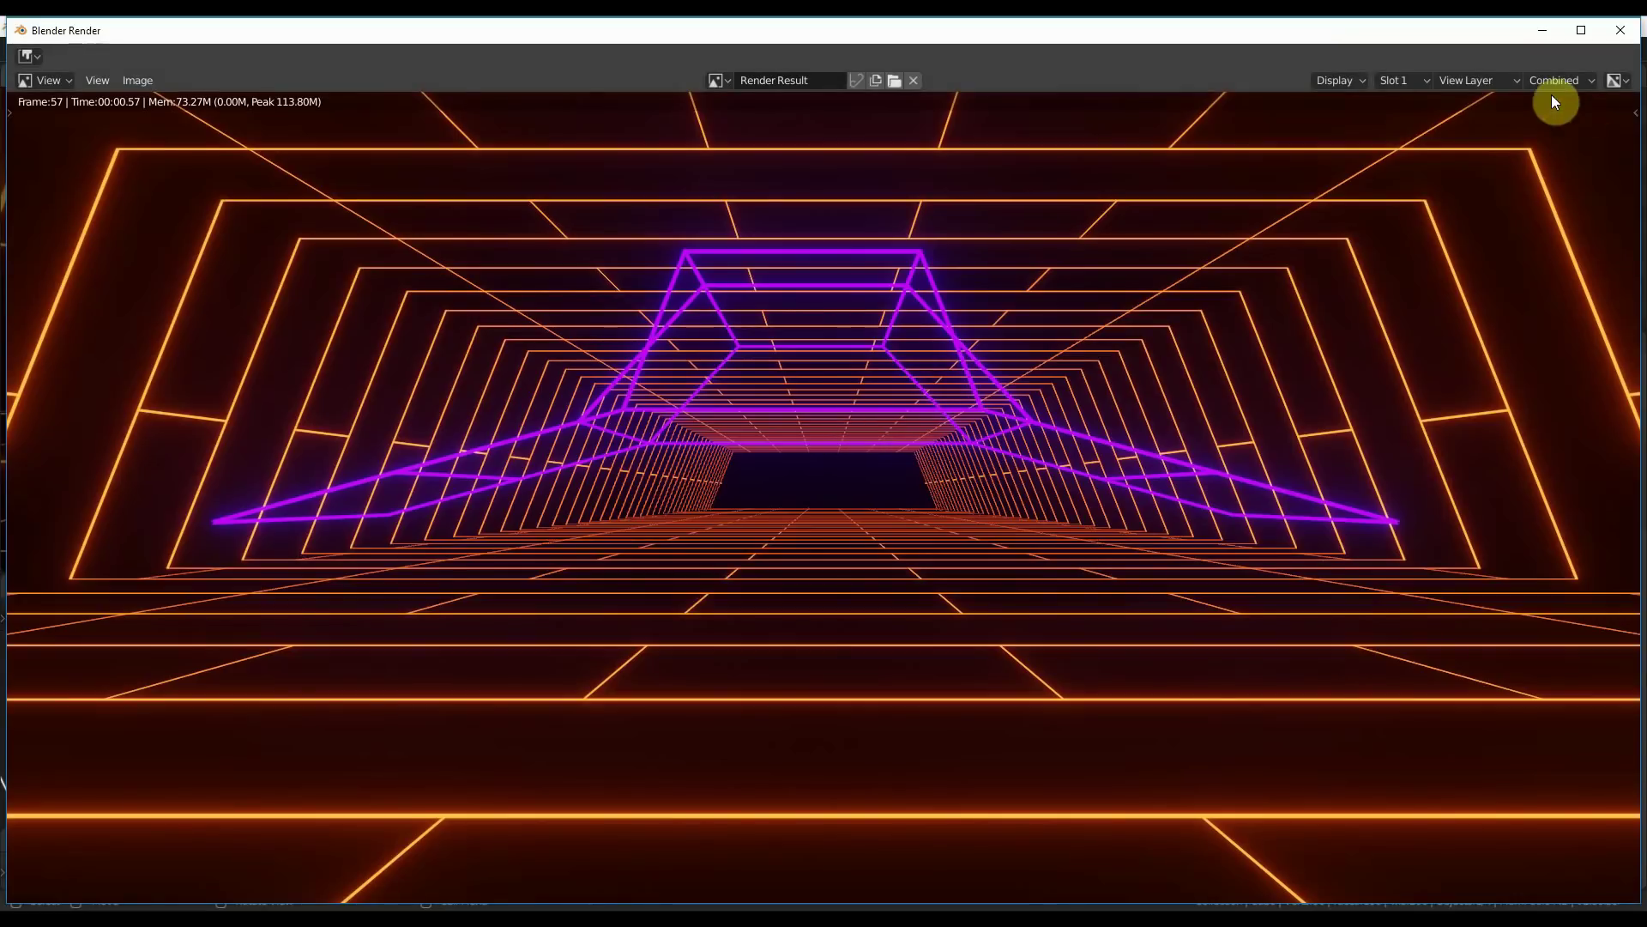
left_click(1620, 31)
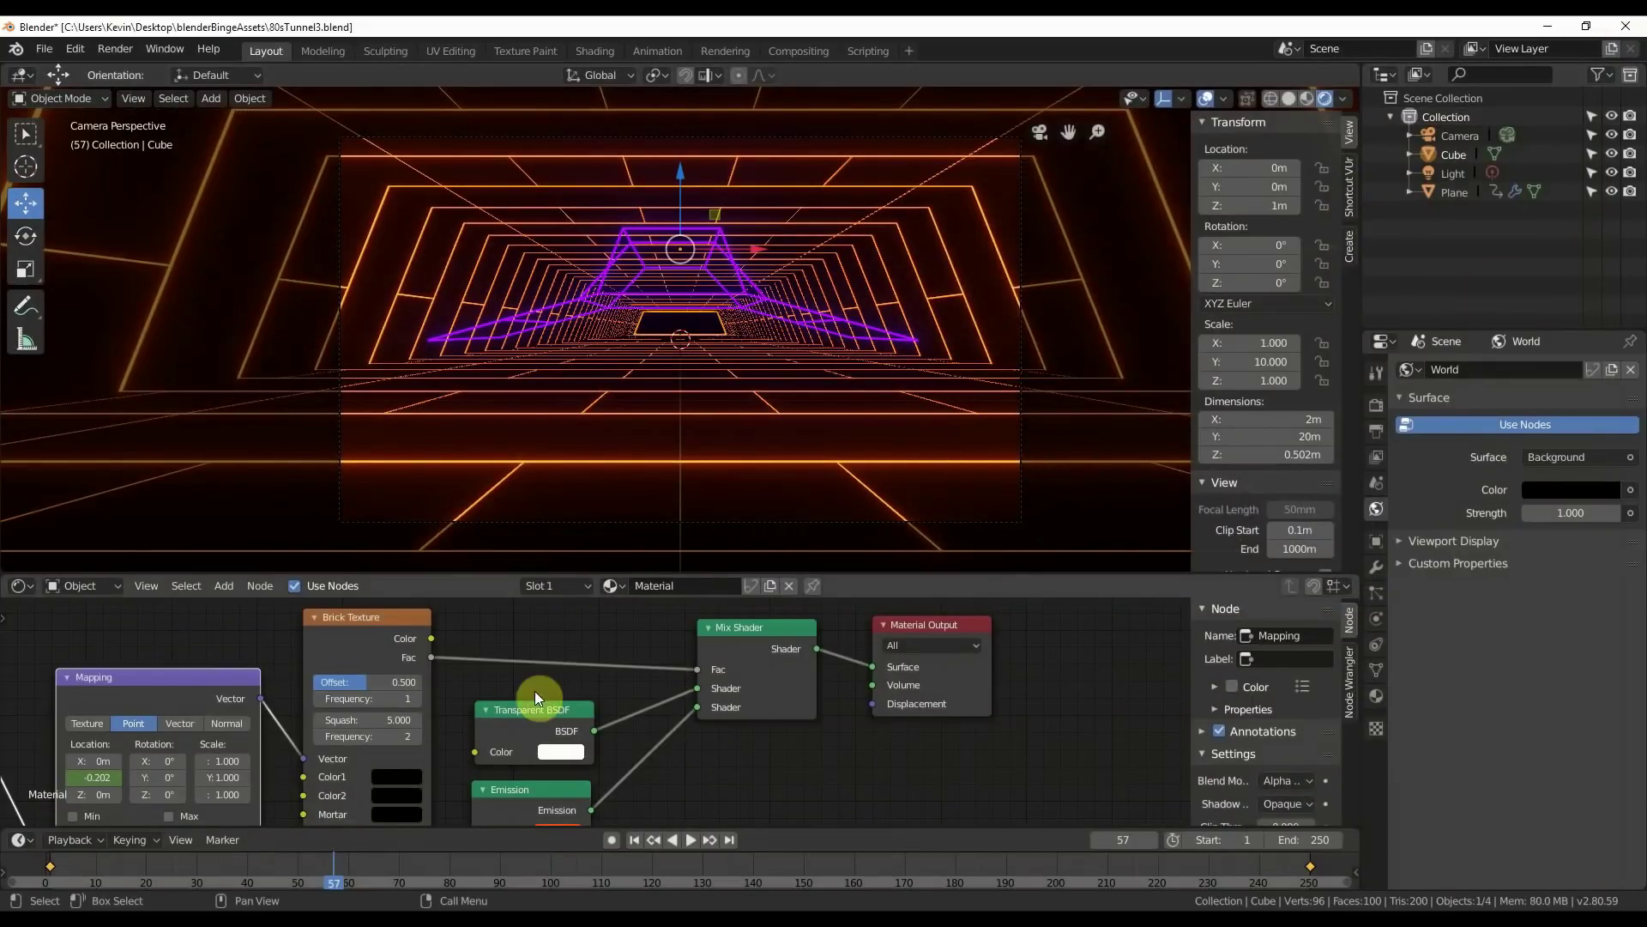
Lower the emission strength of the tunnel's orange material to 2.4.
middle_click_drag(730, 722, 805, 582)
mouse_move(605, 709)
left_mouse_down()
mouse_move(532, 708)
mouse_move(601, 709)
left_mouse_up()
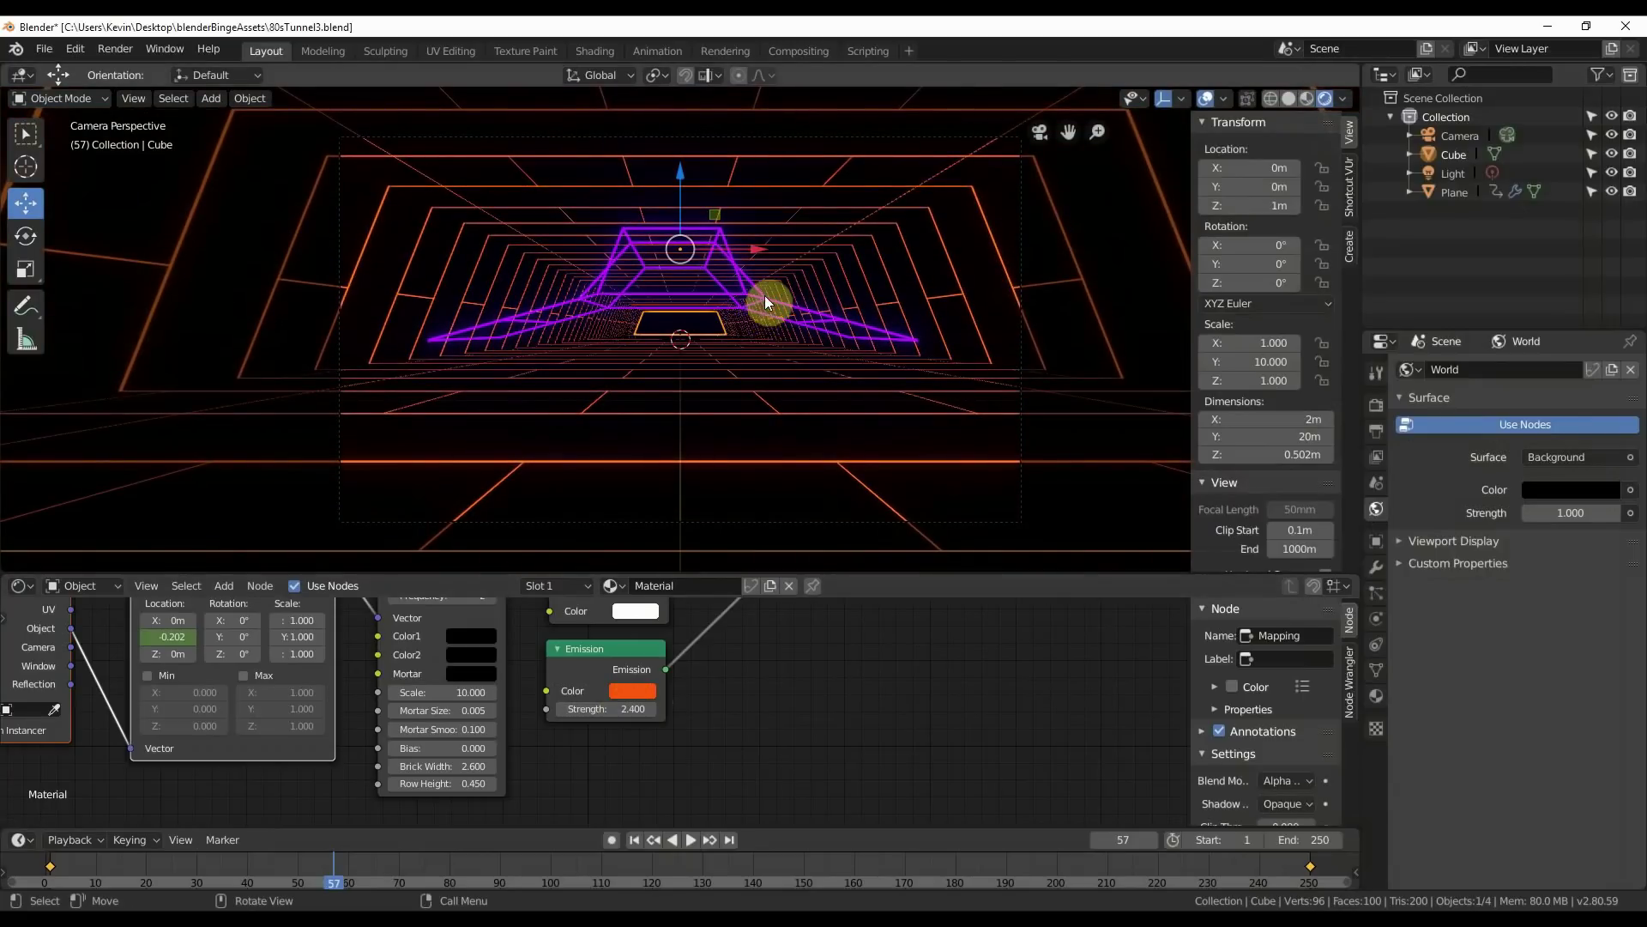
Change the craft material's emission color to bright blue and set its strength to 13.8.
left_click(764, 295)
key("Home")
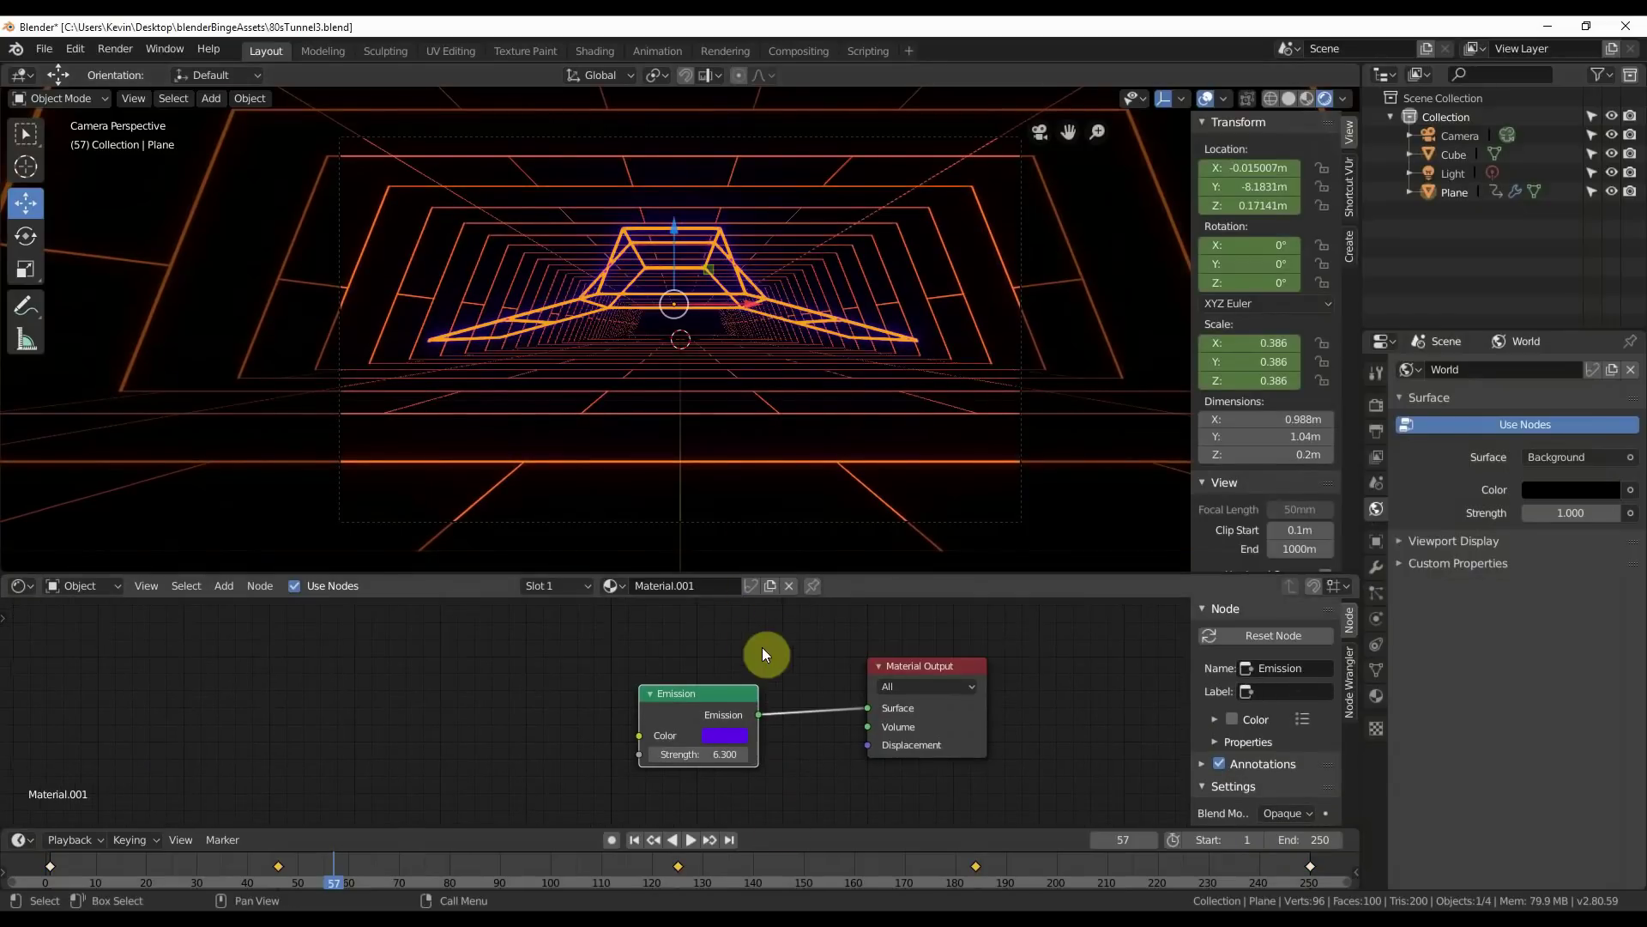
left_click(726, 738)
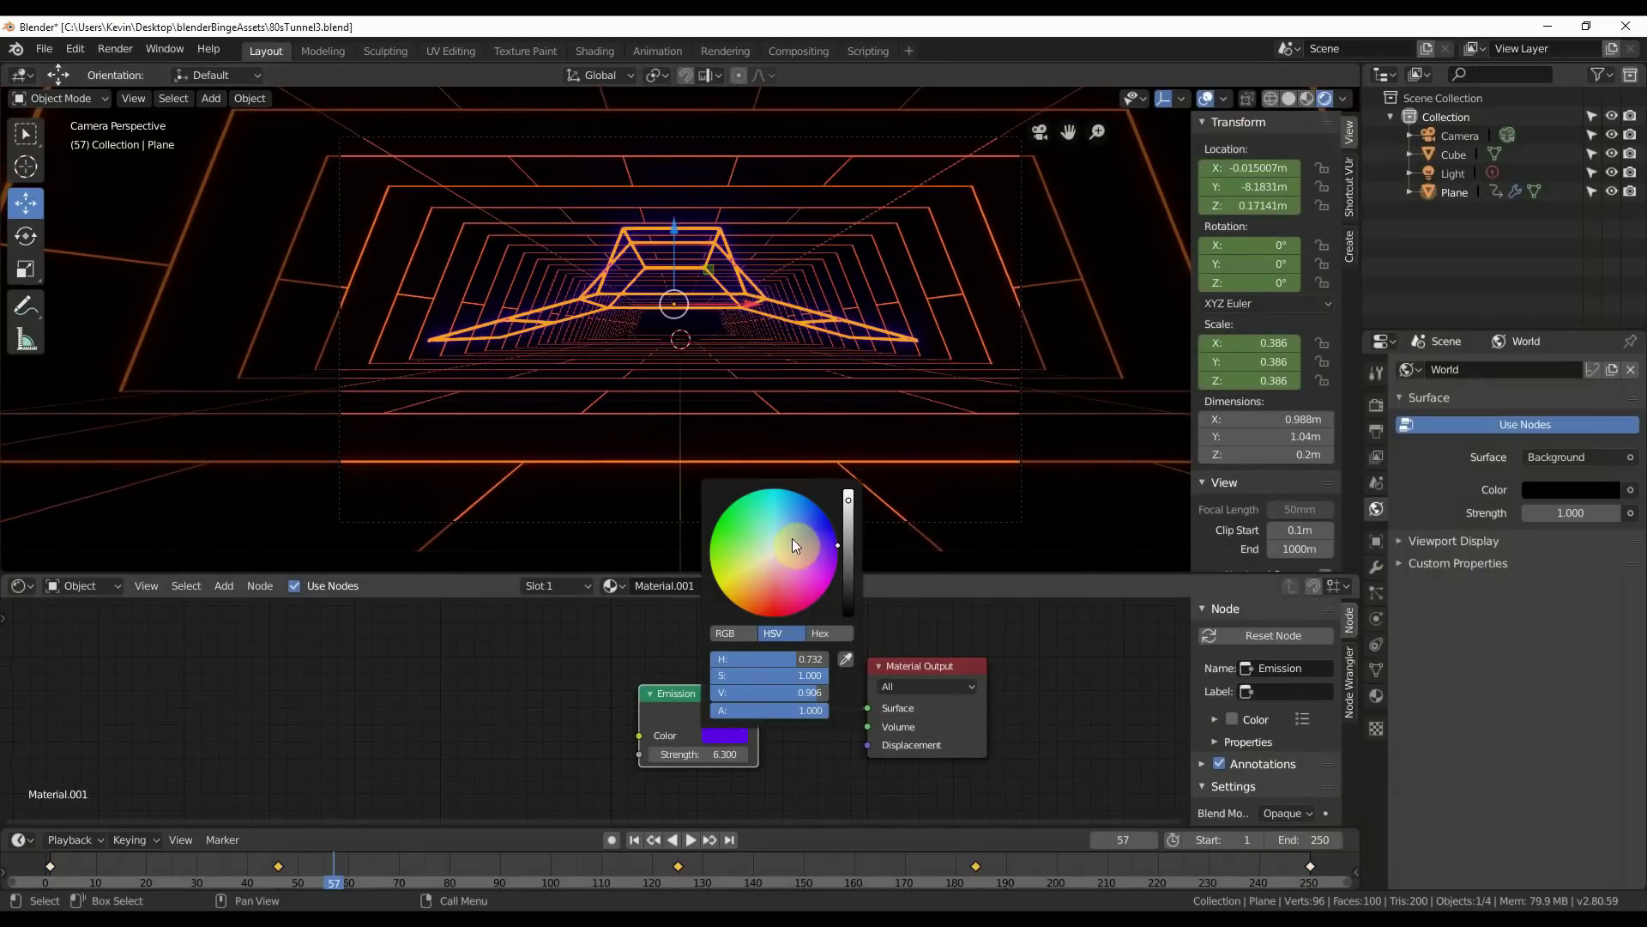
left_click_drag(795, 536, 810, 501)
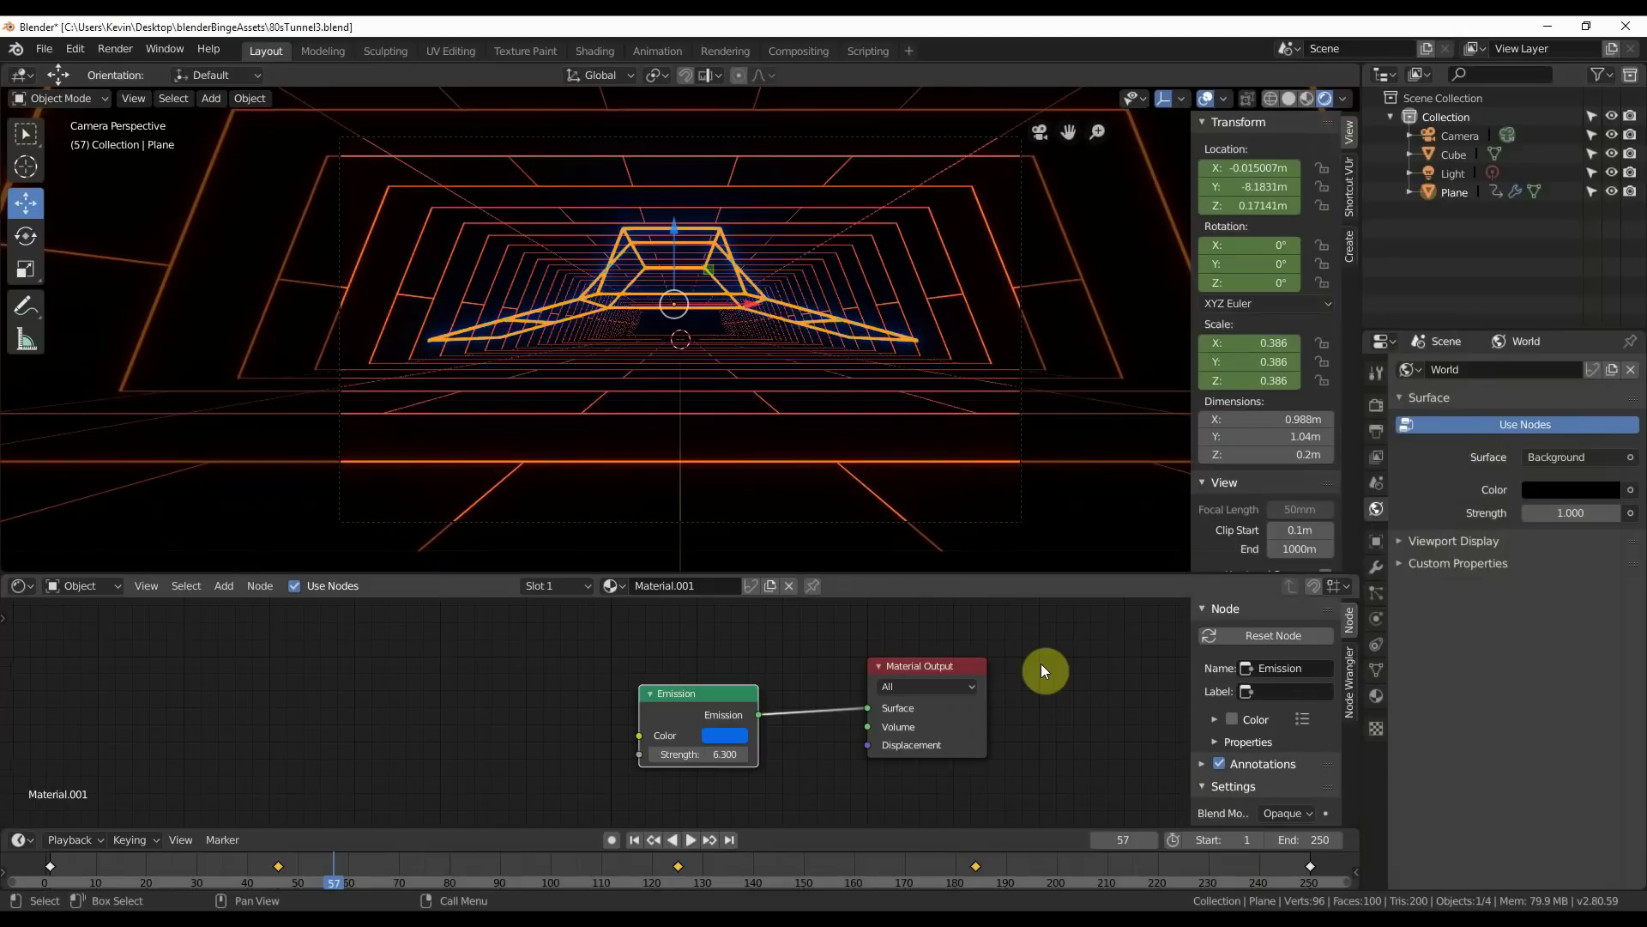
left_click_drag(725, 755, 764, 754)
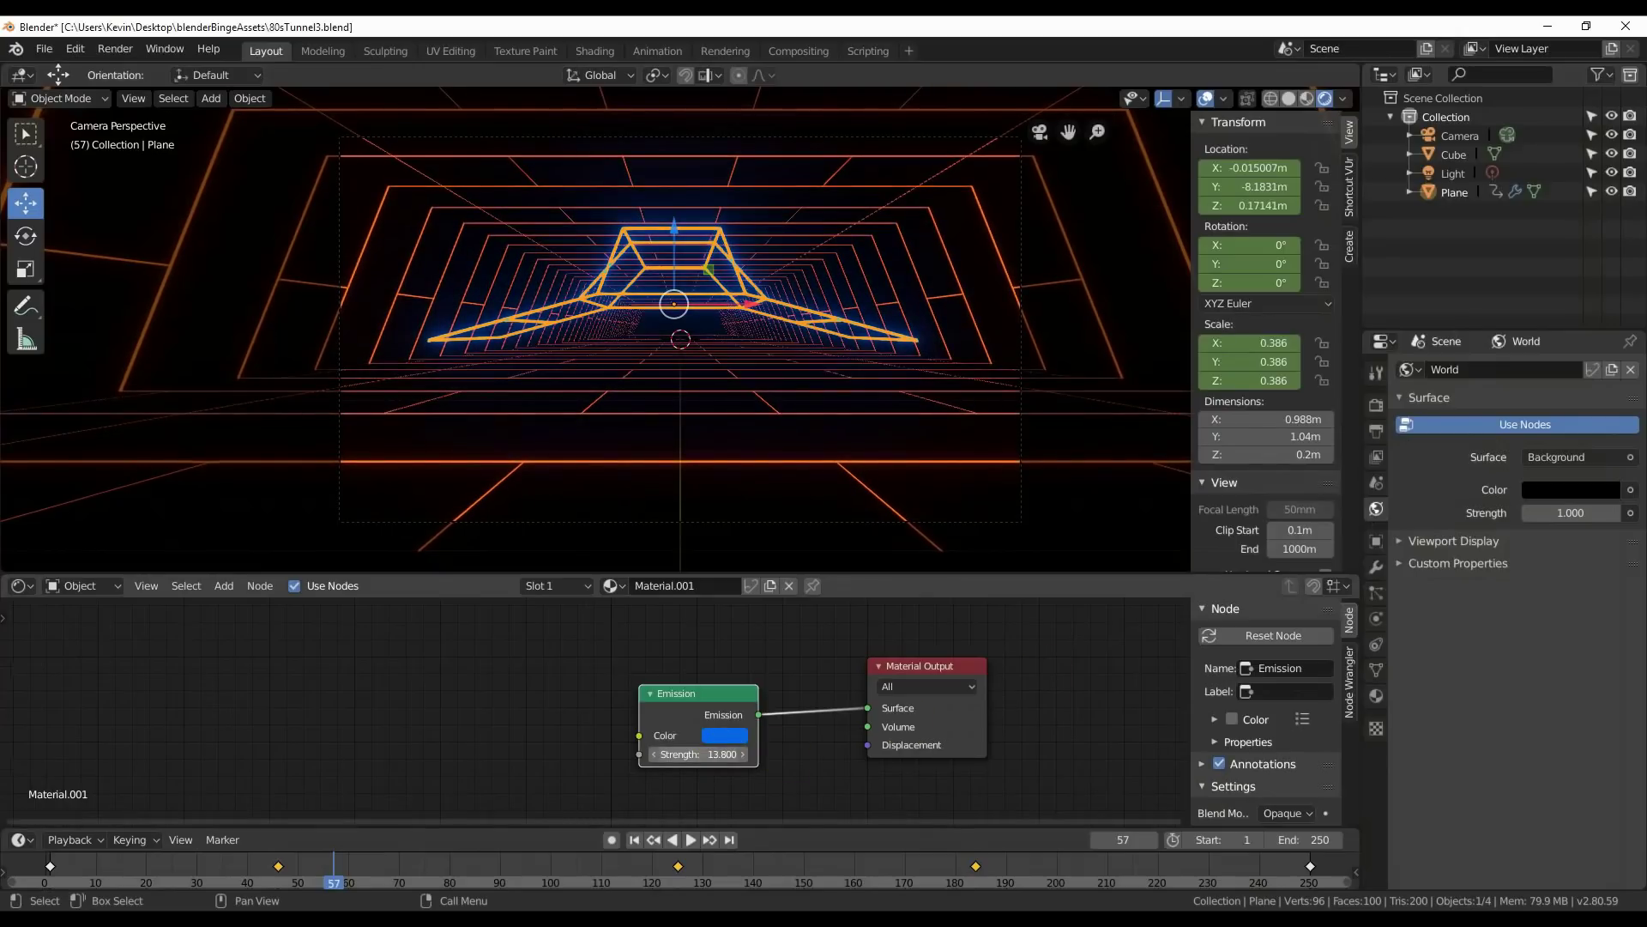
left_click(939, 494)
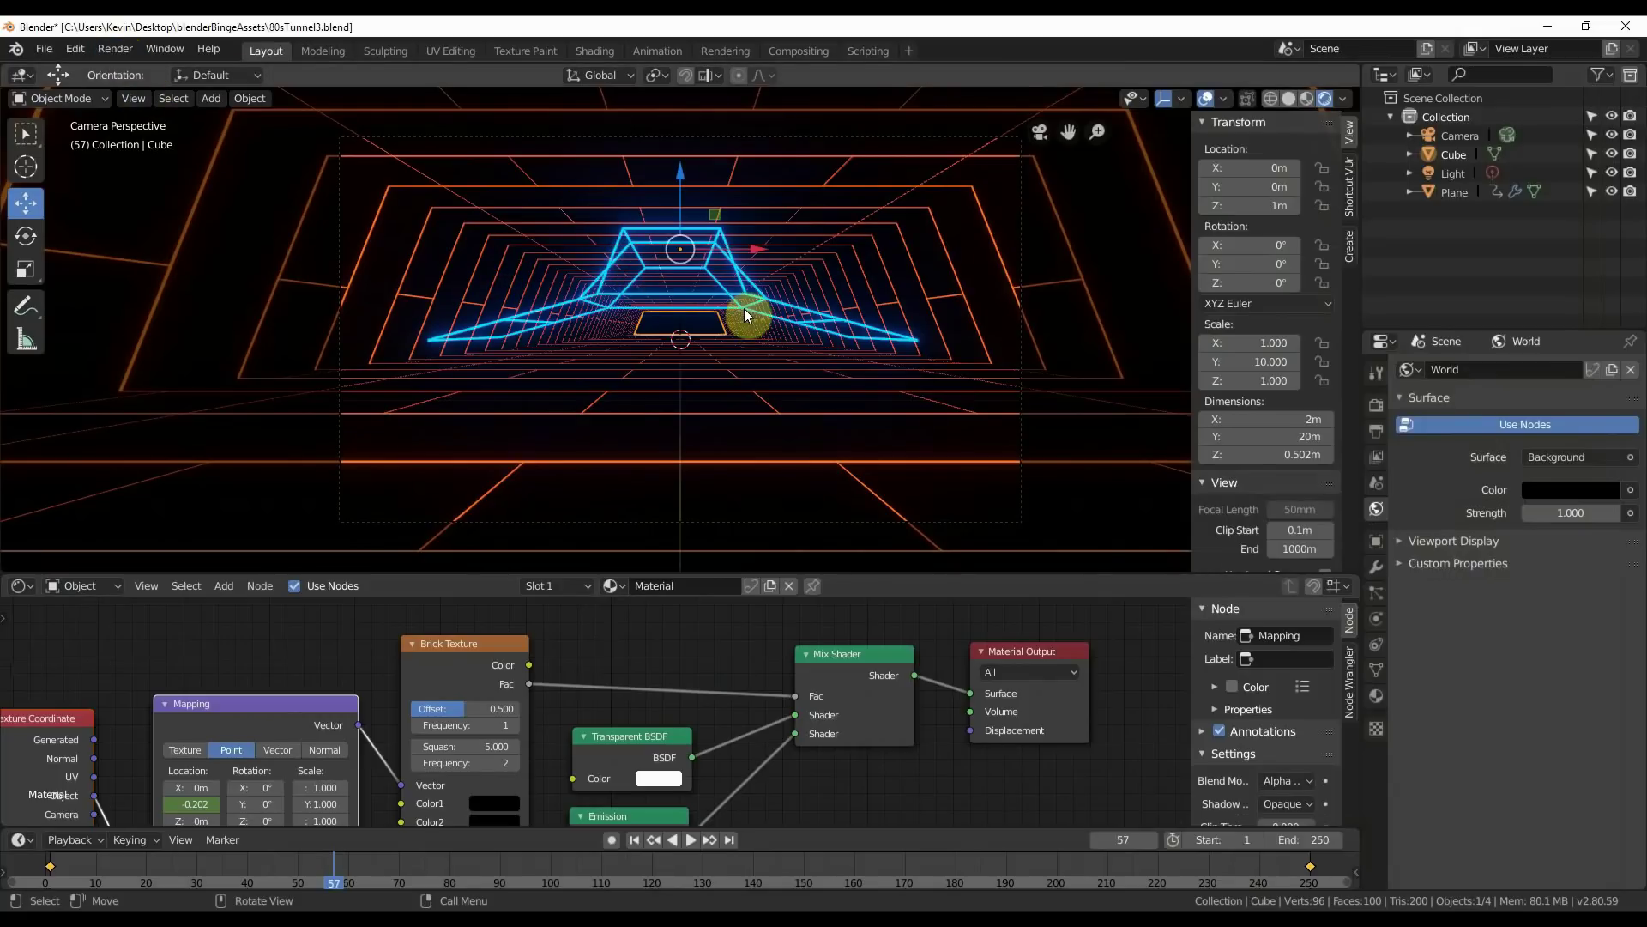
In Edit Mode, narrow the craft's upper rear cabin edge by scaling it down, and return to Object Mode in the camera view.
middle_click_drag(810, 342, 685, 388)
middle_click_drag(292, 481, 401, 397)
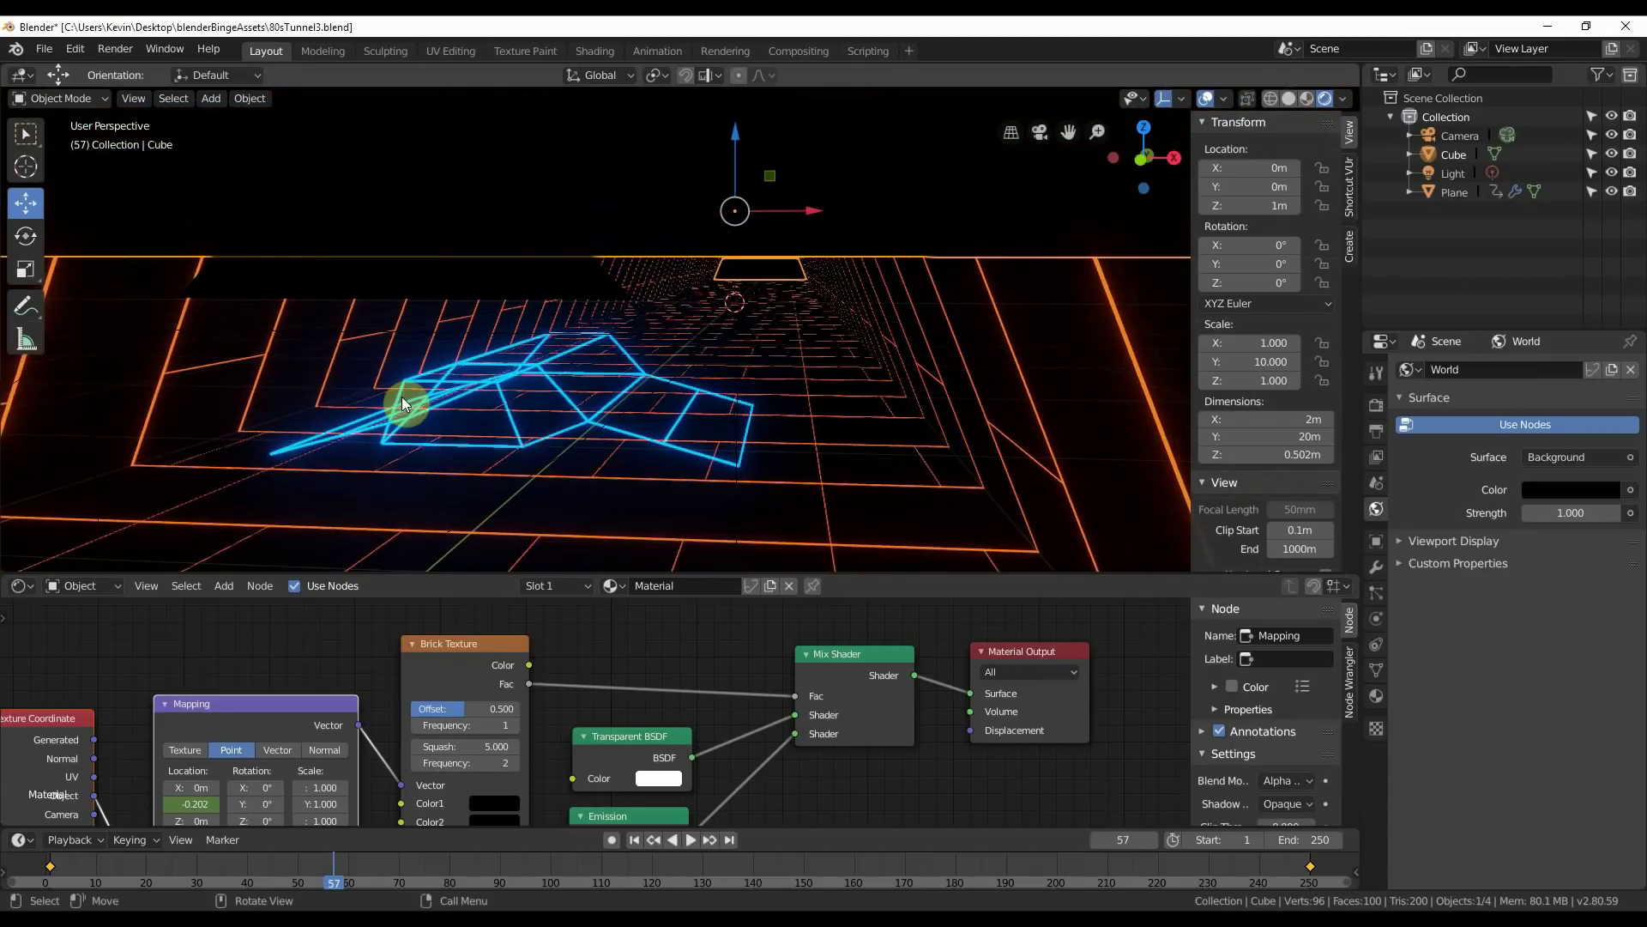
scroll(404, 396, "up", 3)
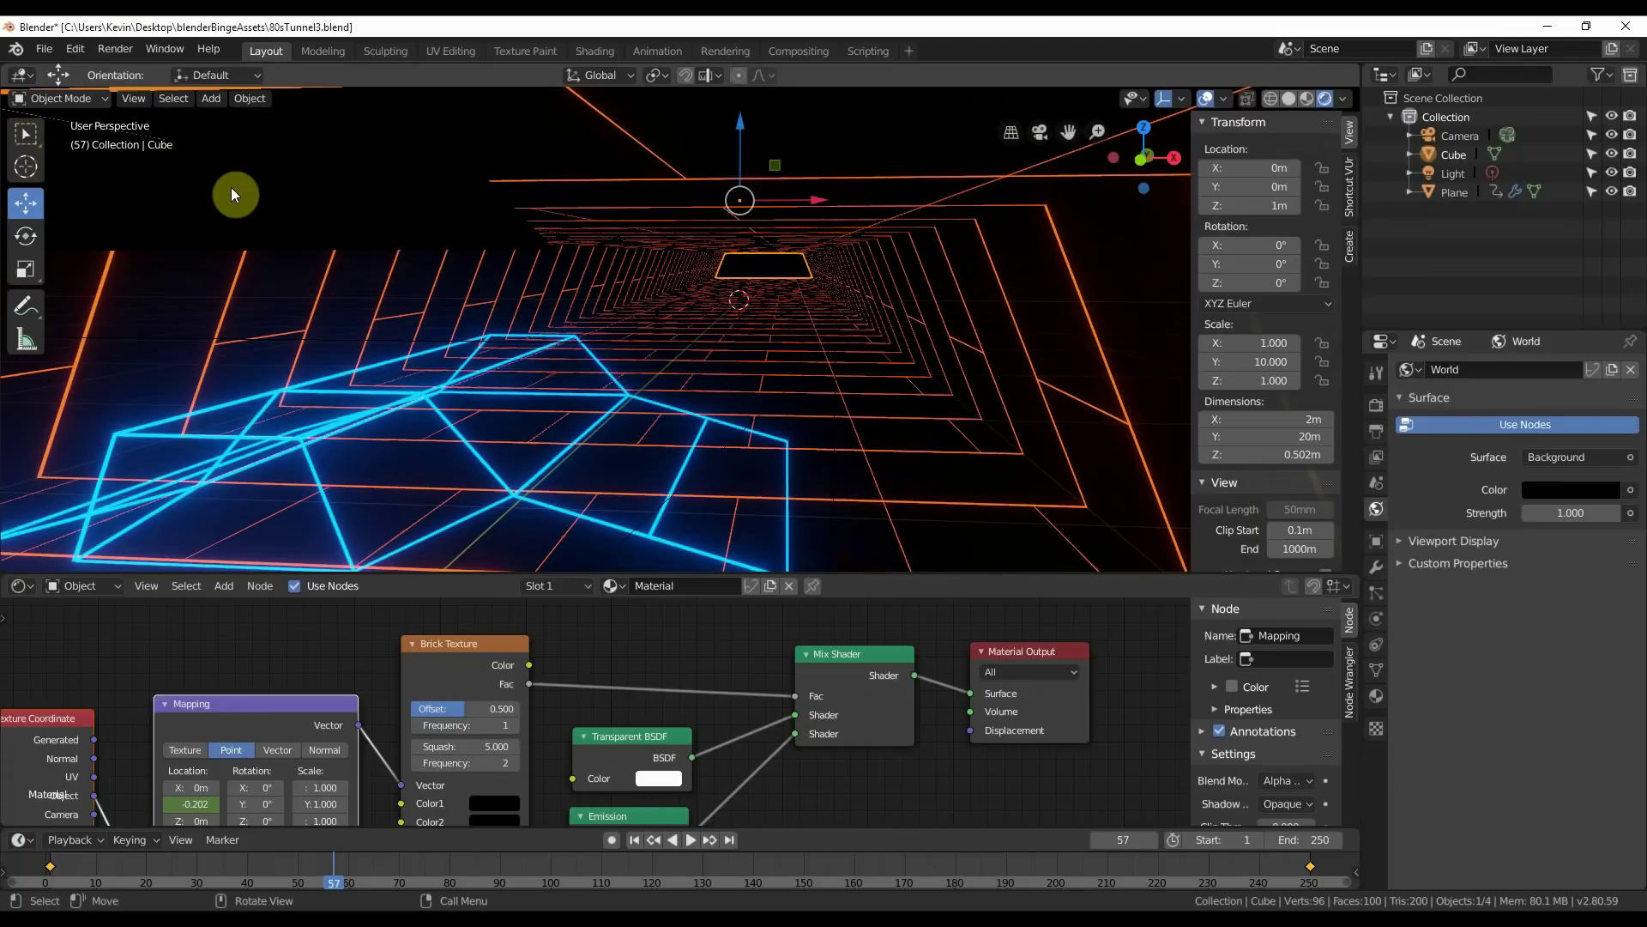
scroll(232, 193, "down", 3)
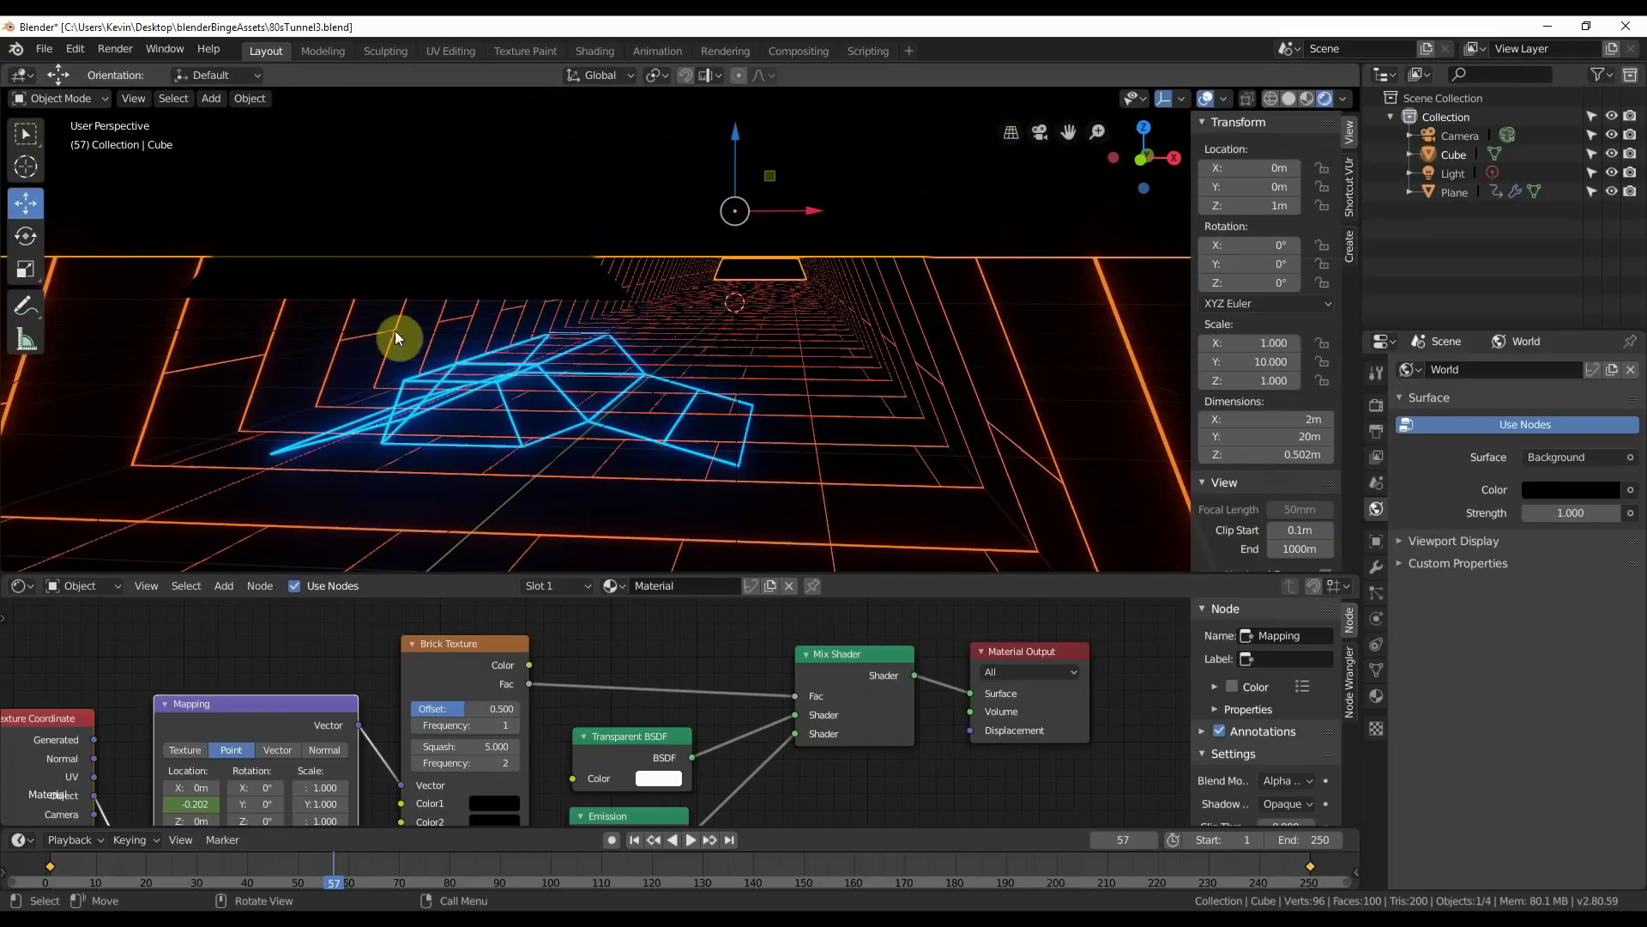
left_click(436, 384)
key("Tab")
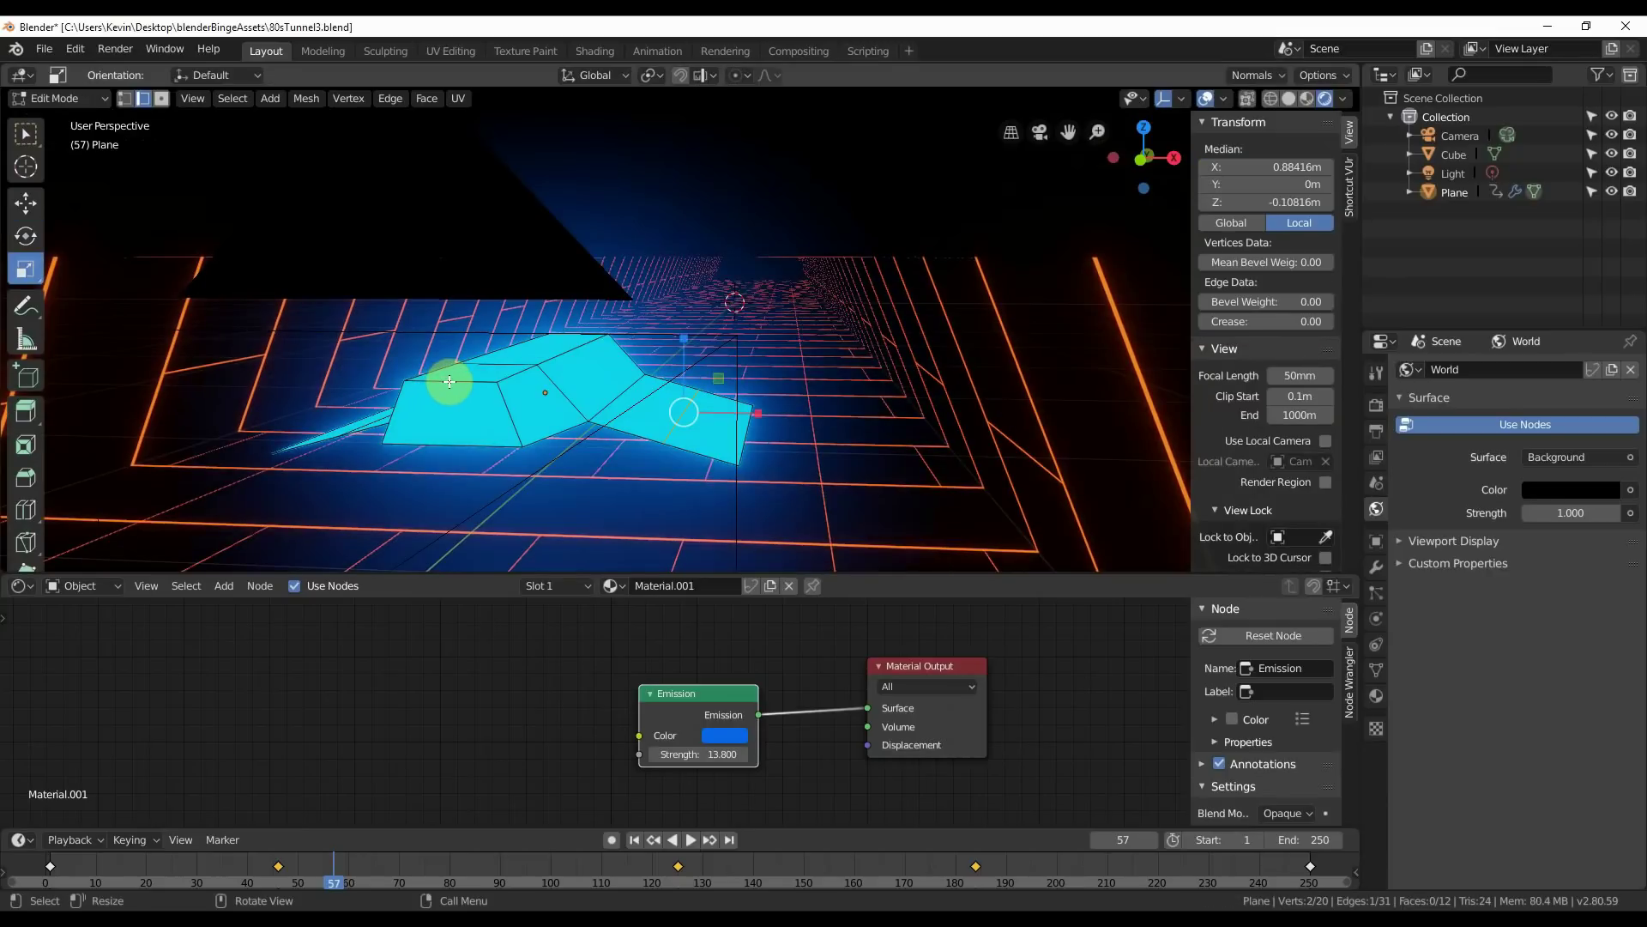
left_click(449, 381)
left_click_drag(523, 381, 511, 380)
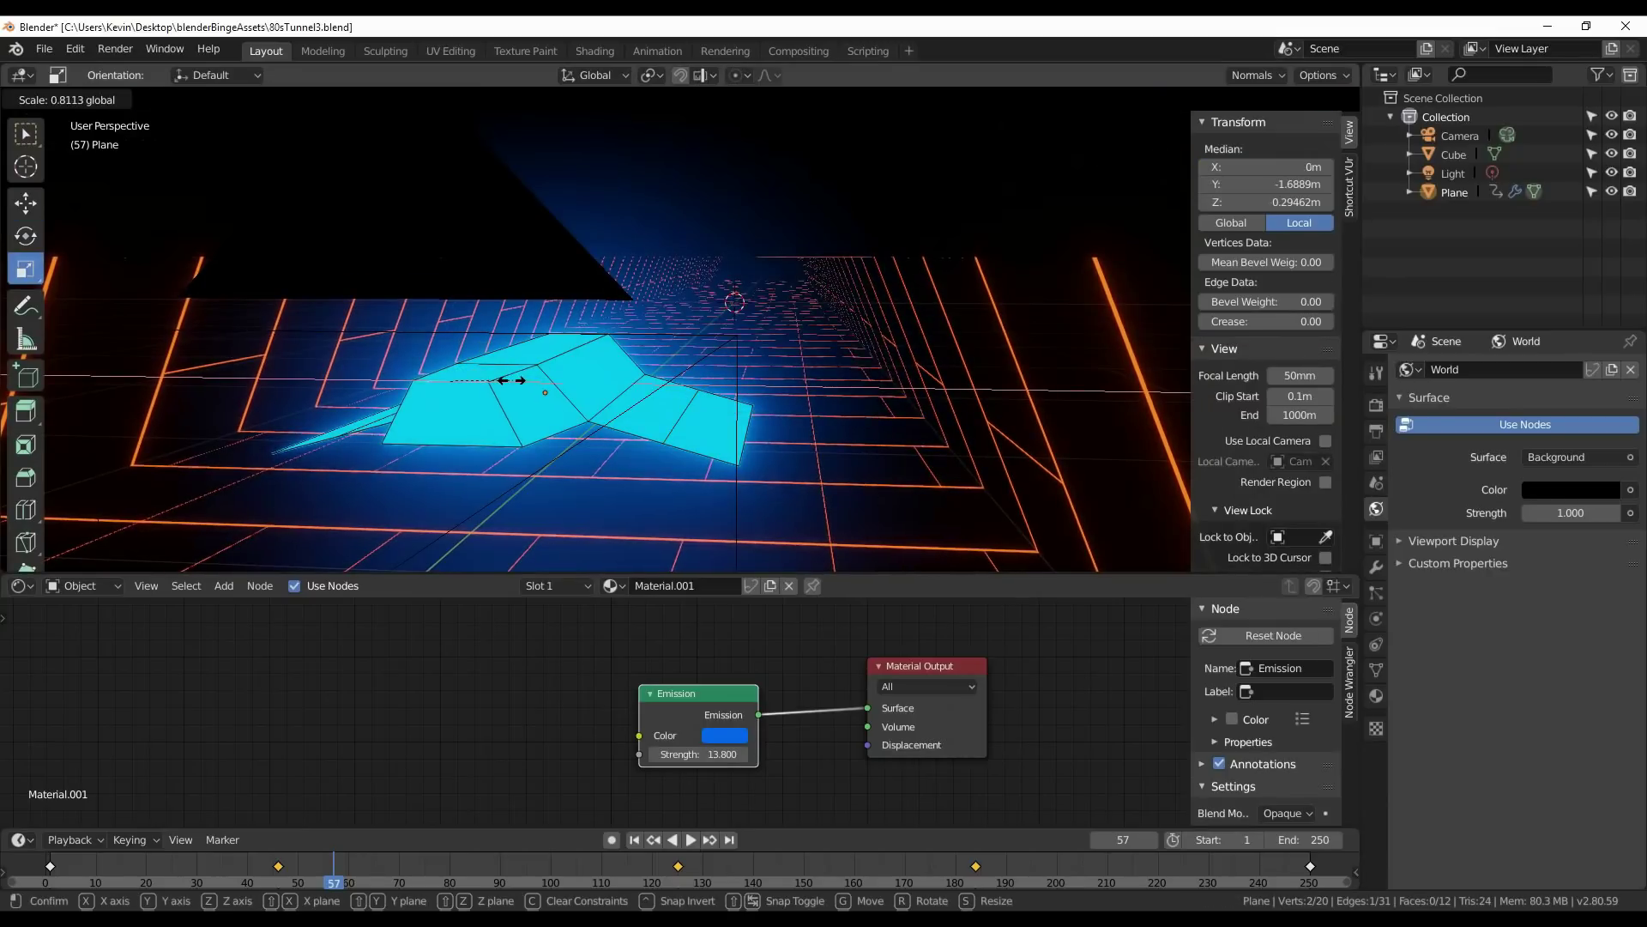
left_click(491, 378)
key("KP_0")
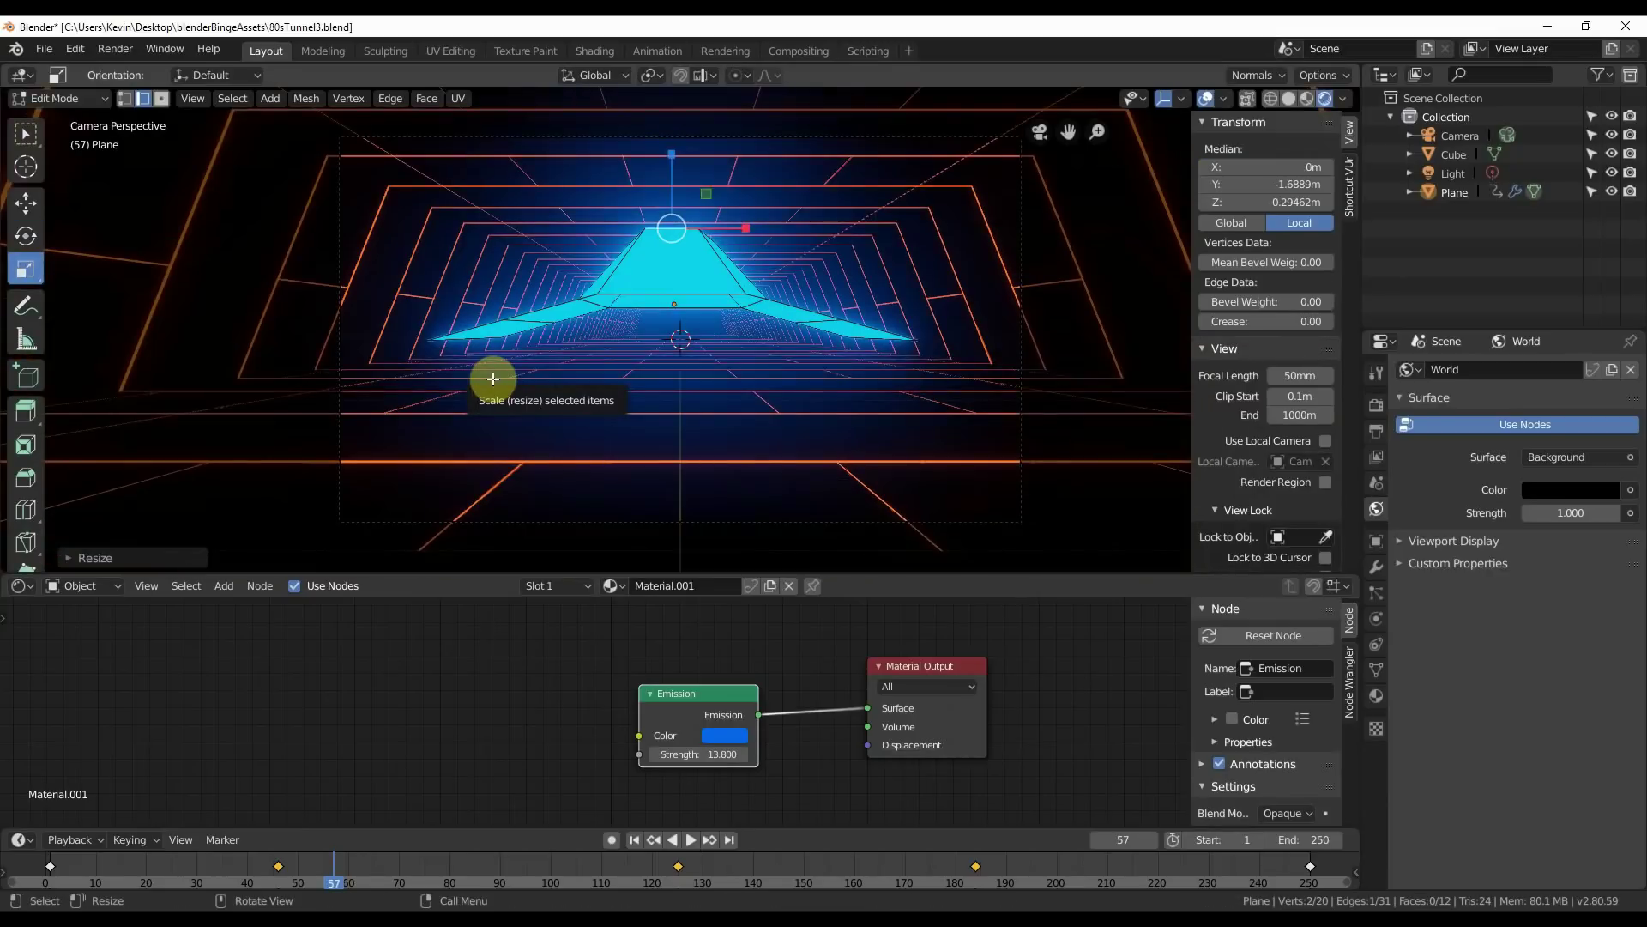
key("Tab")
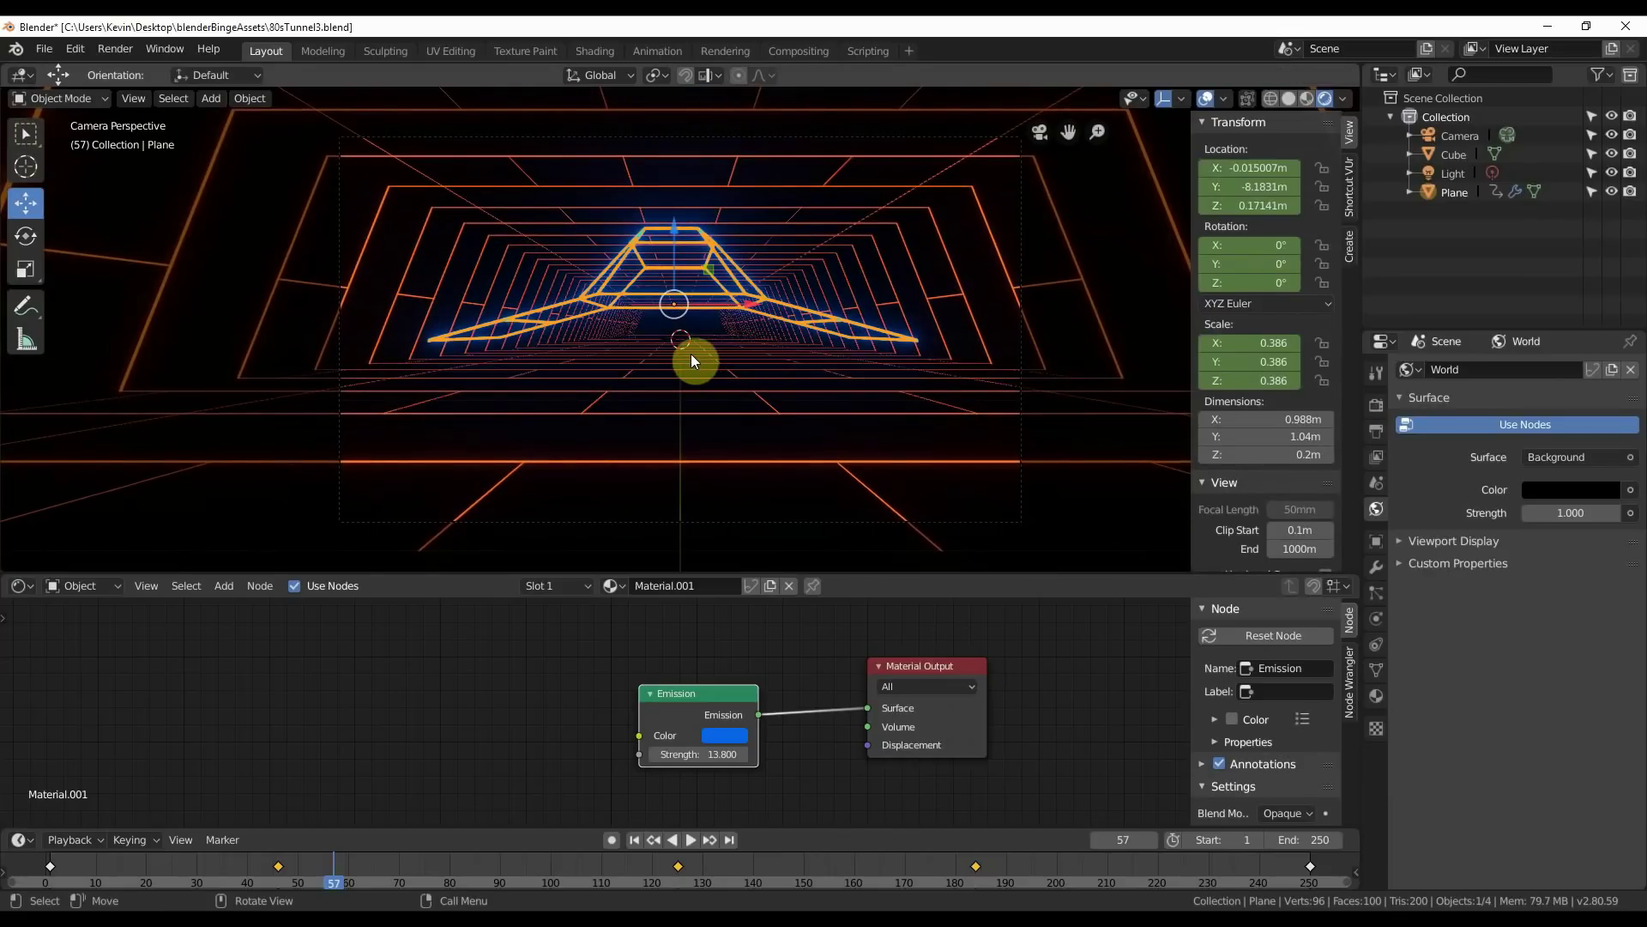
Play back the animation through the camera to check the reshaped blue craft, and deselect the craft.
key("space")
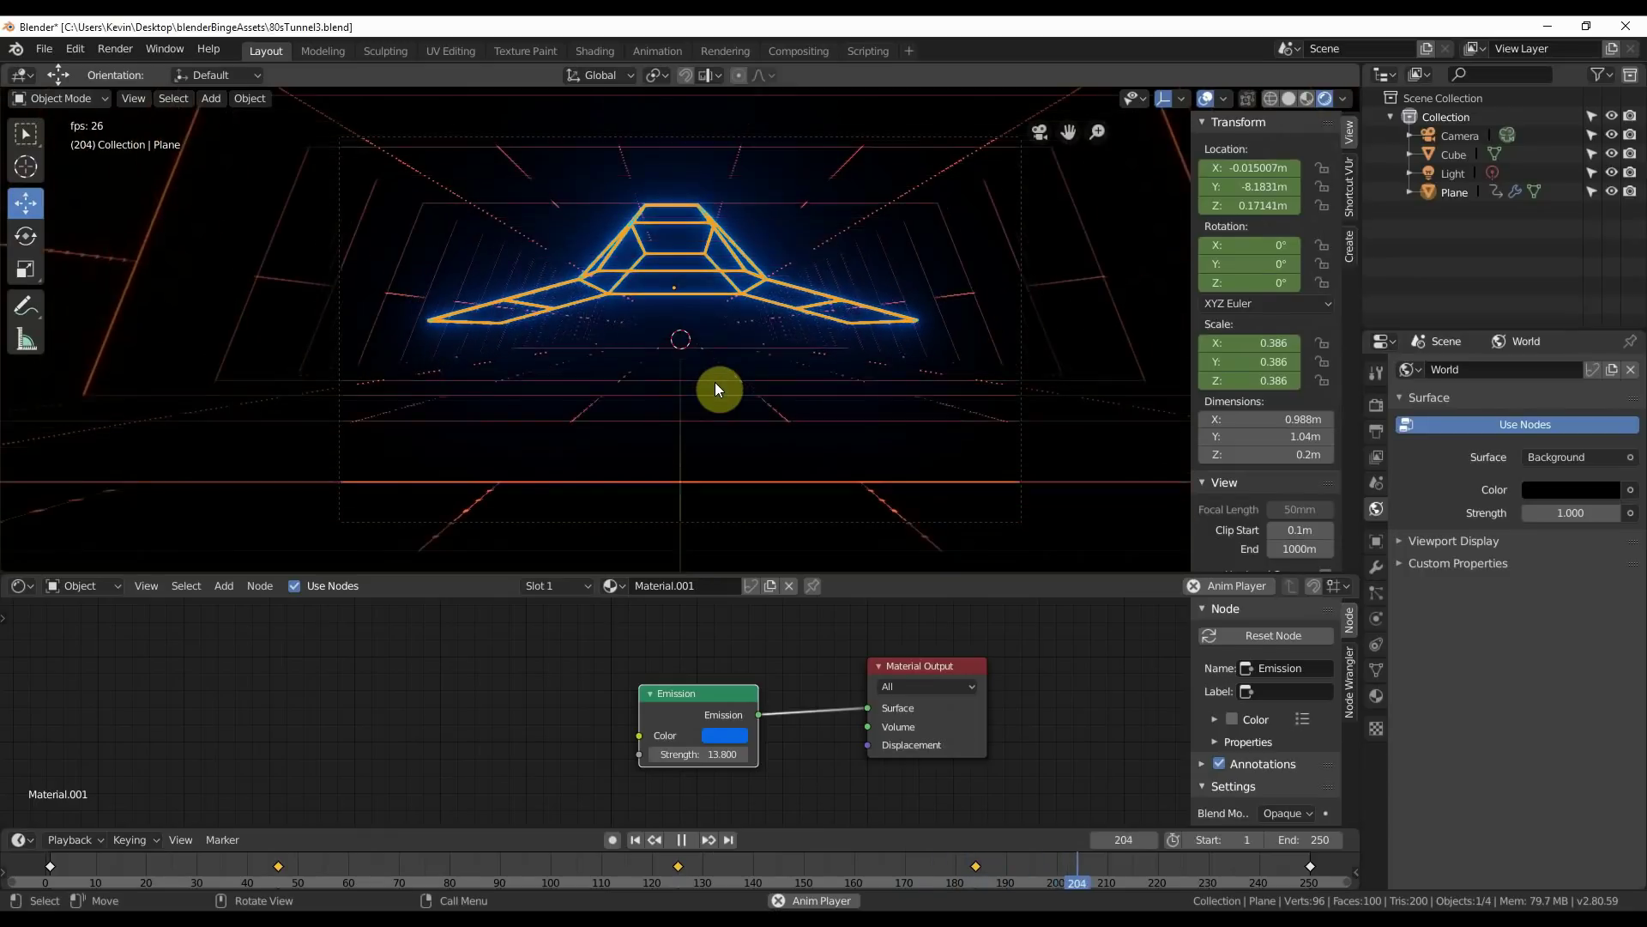
key("space")
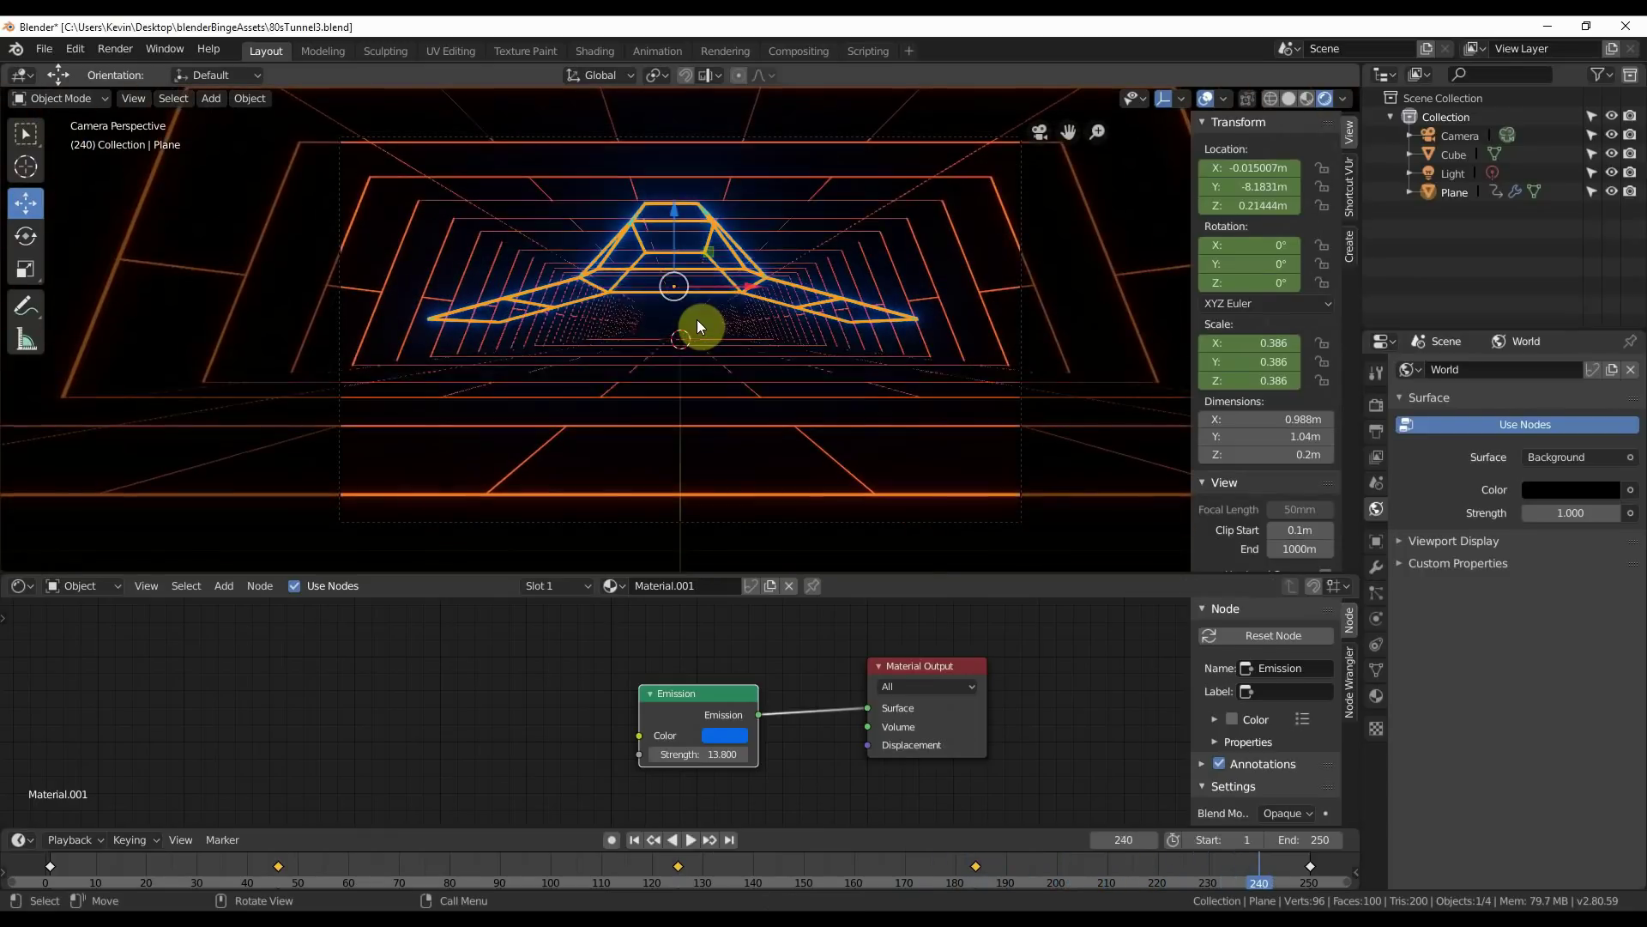
left_click(724, 342)
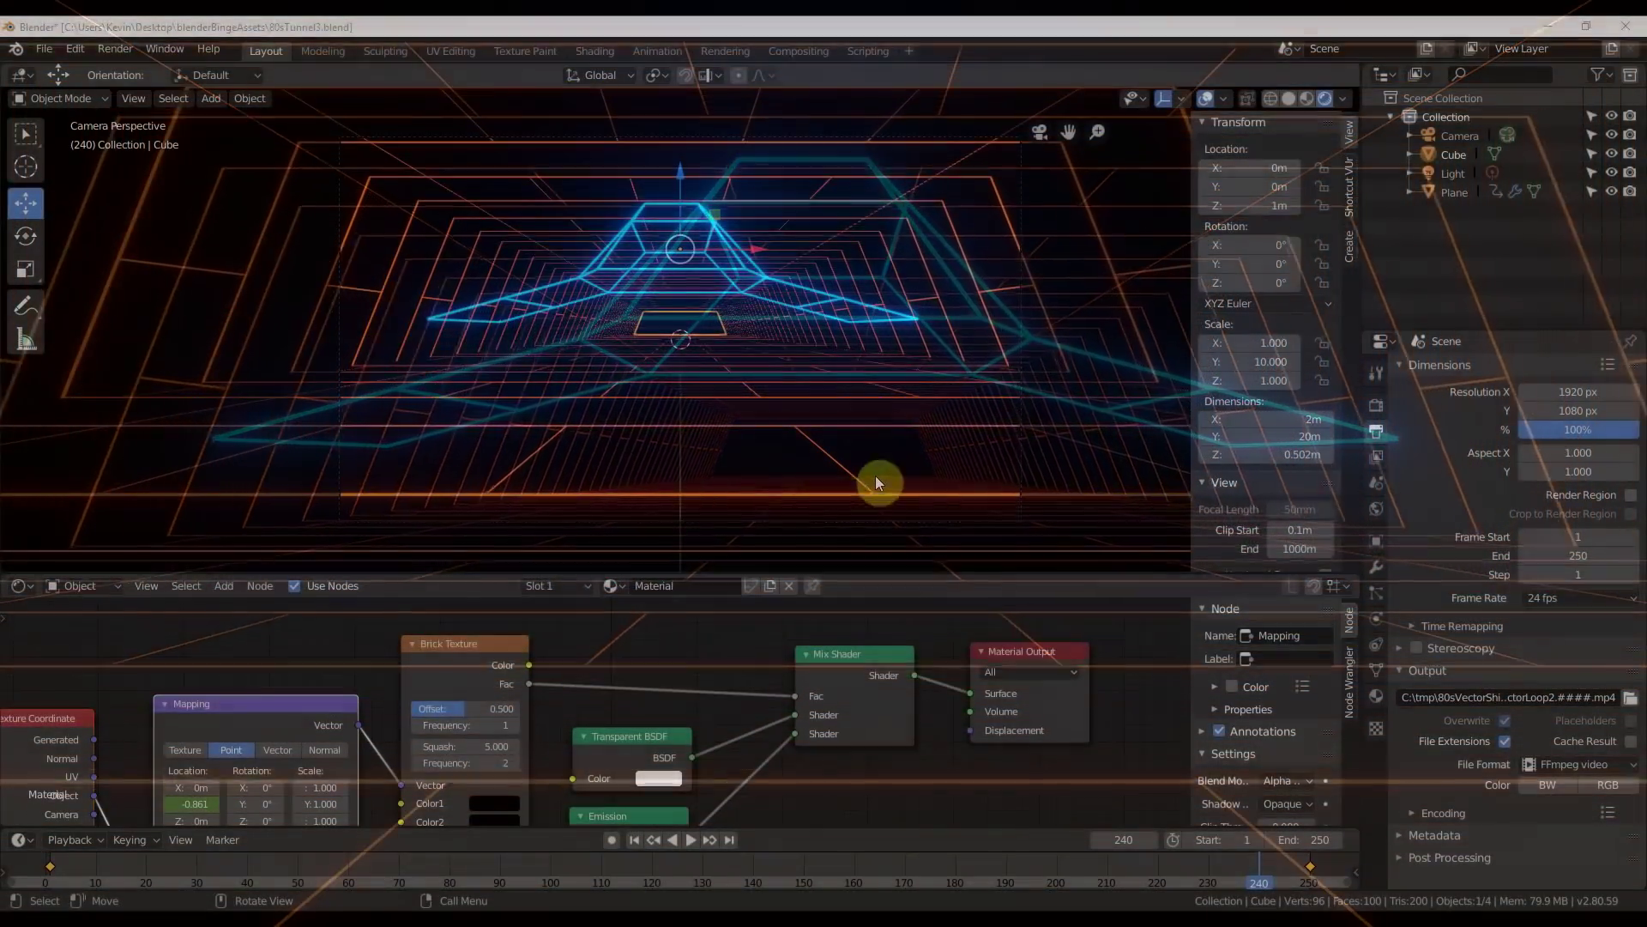
Select the camera, enable Lock Camera to View and orbit it to see the craft from an angle.
left_click(1459, 137)
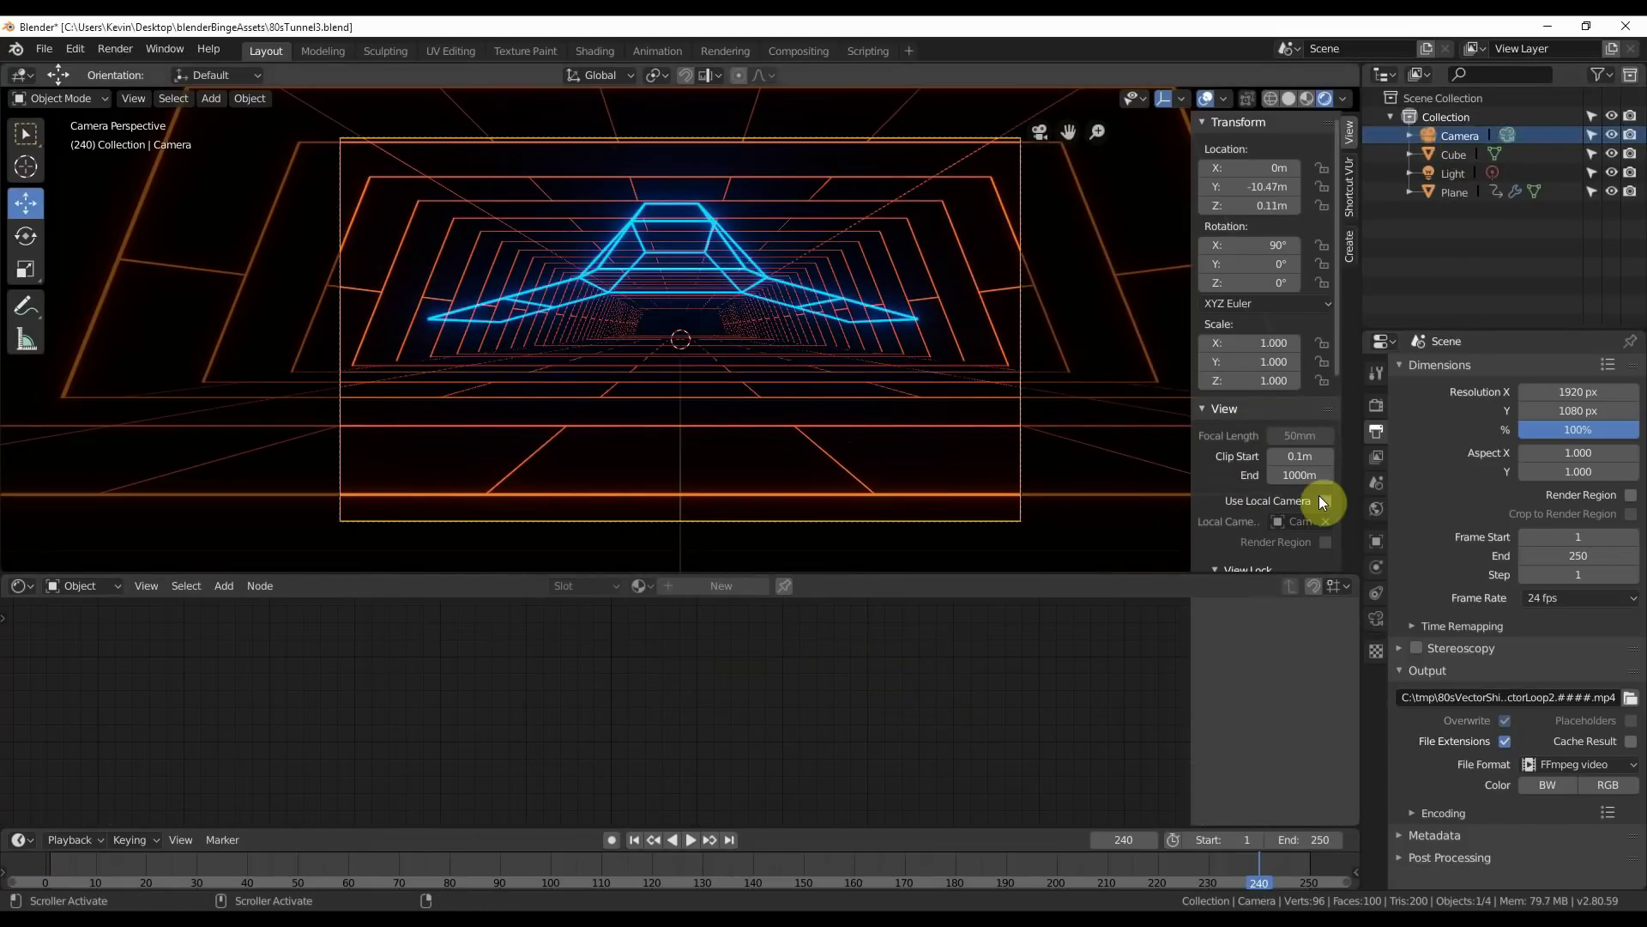
scroll(1320, 496, "down", 8)
left_click(1325, 362)
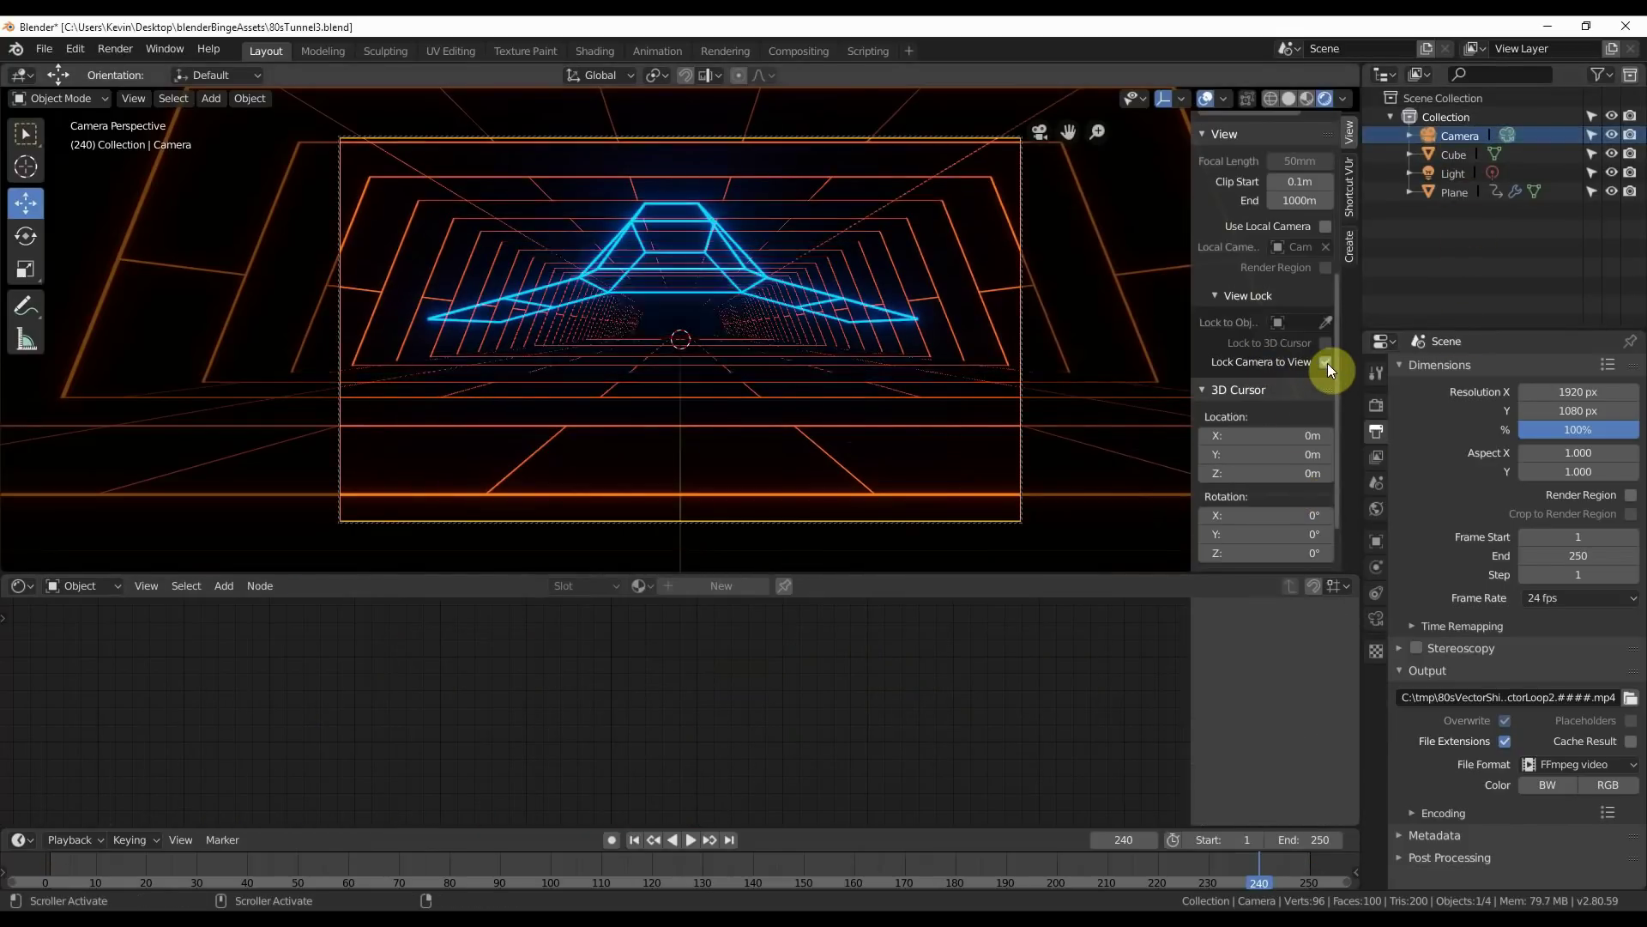
middle_click_drag(845, 427, 951, 420)
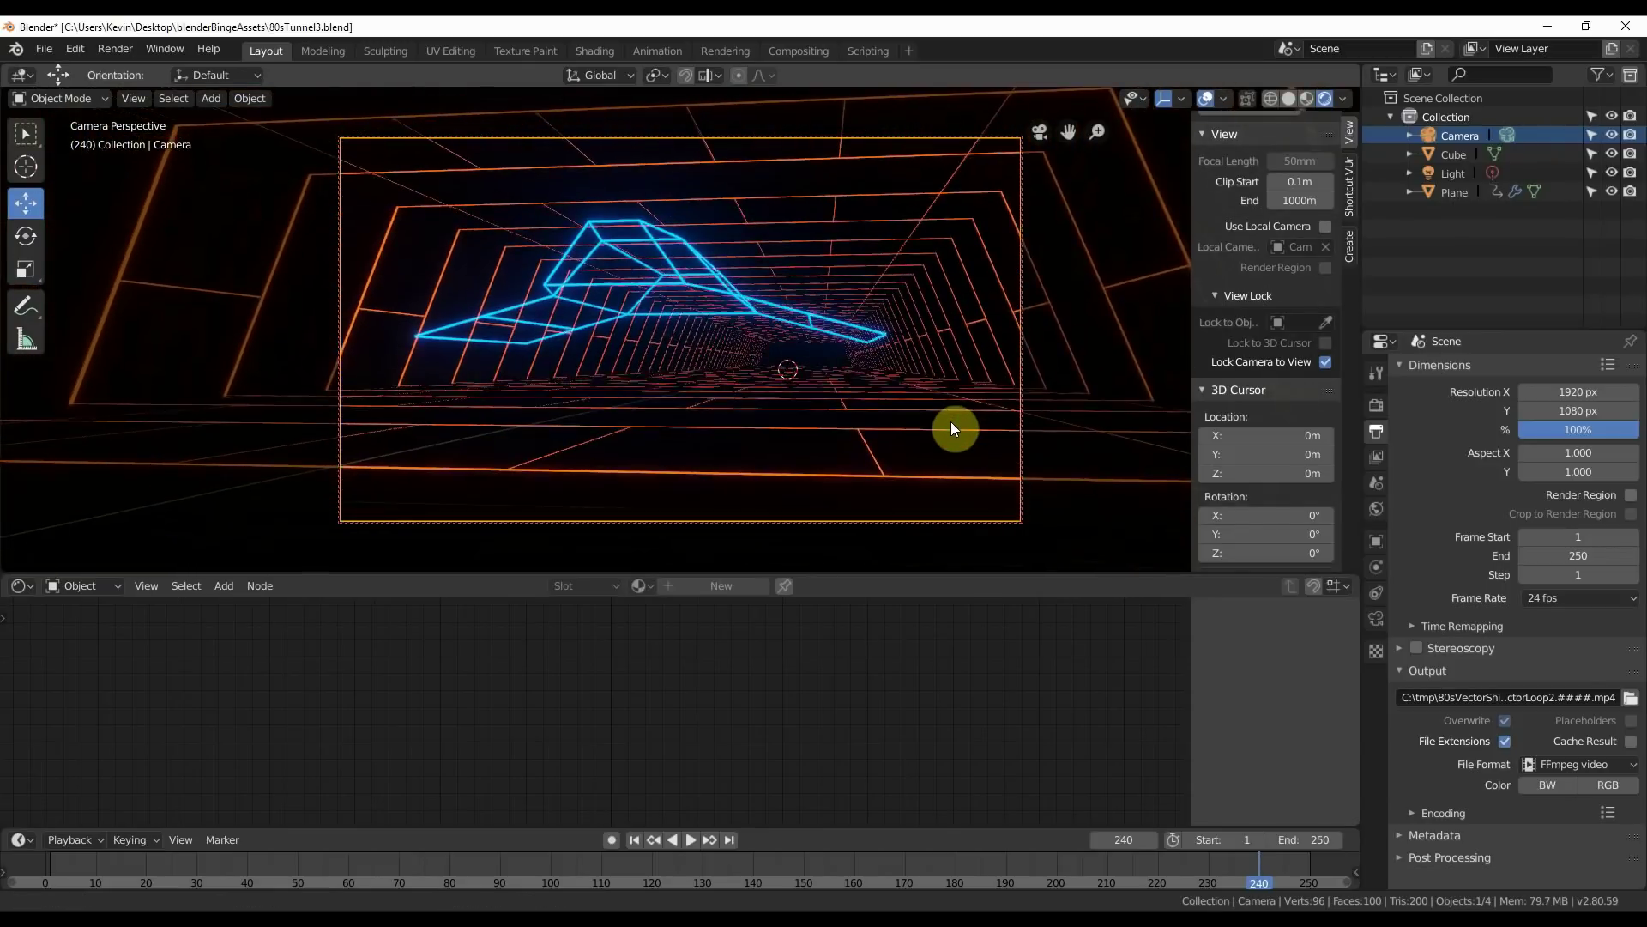
Play back the animation from the angled camera and orbit the camera a little further around the craft.
key("space")
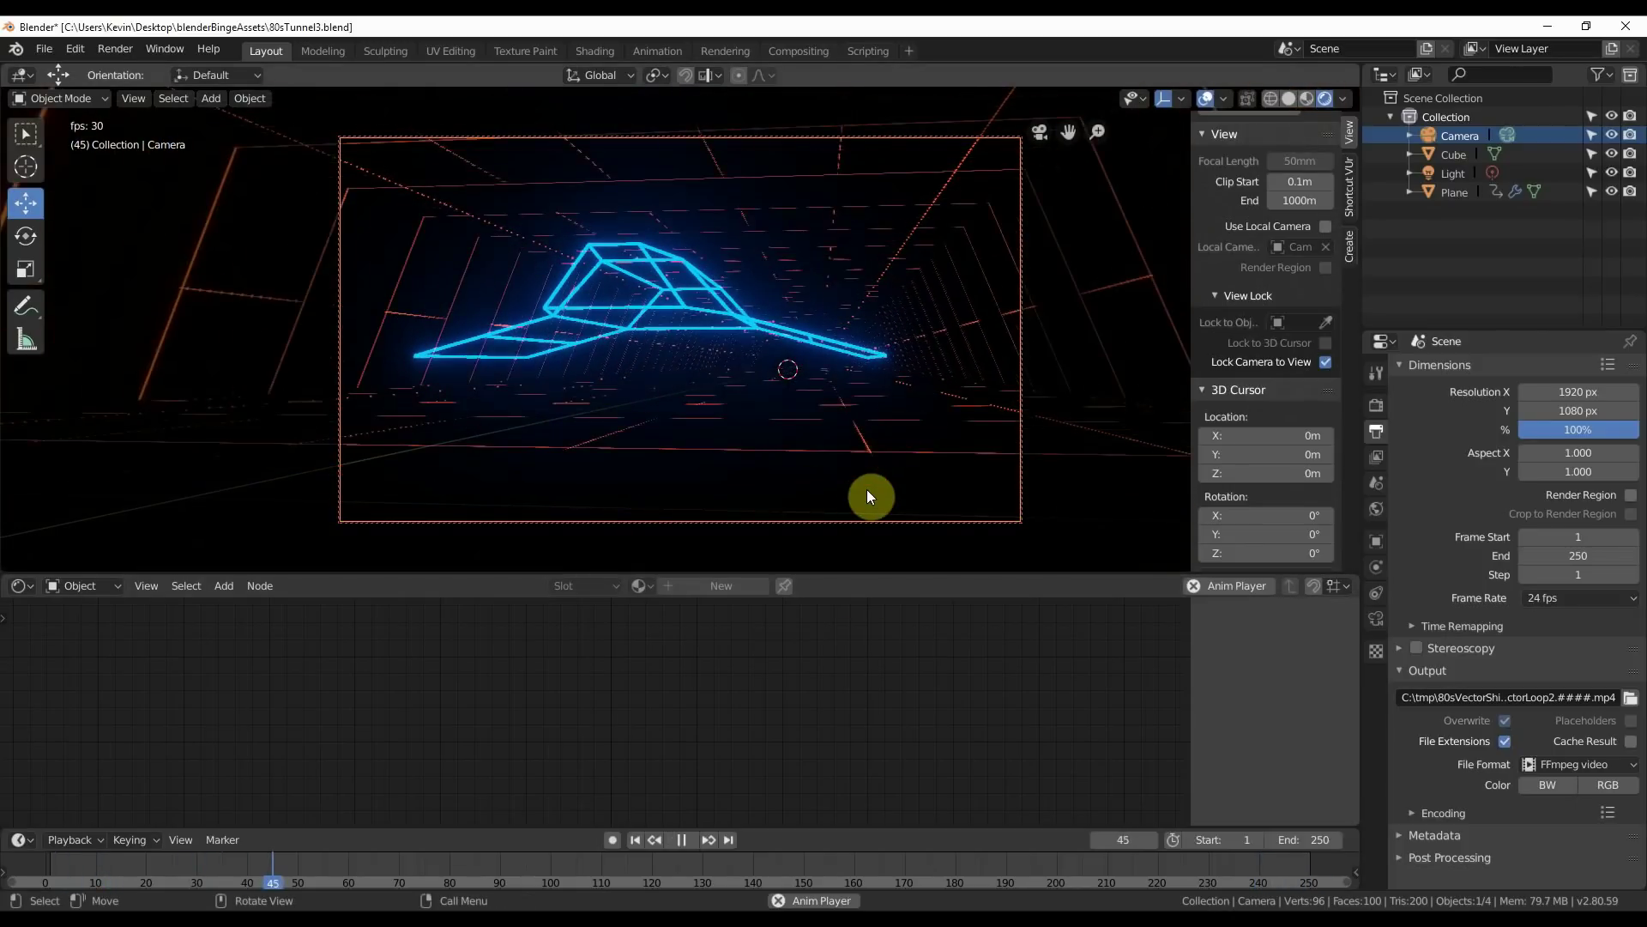
key("space")
middle_click_drag(877, 484, 944, 470)
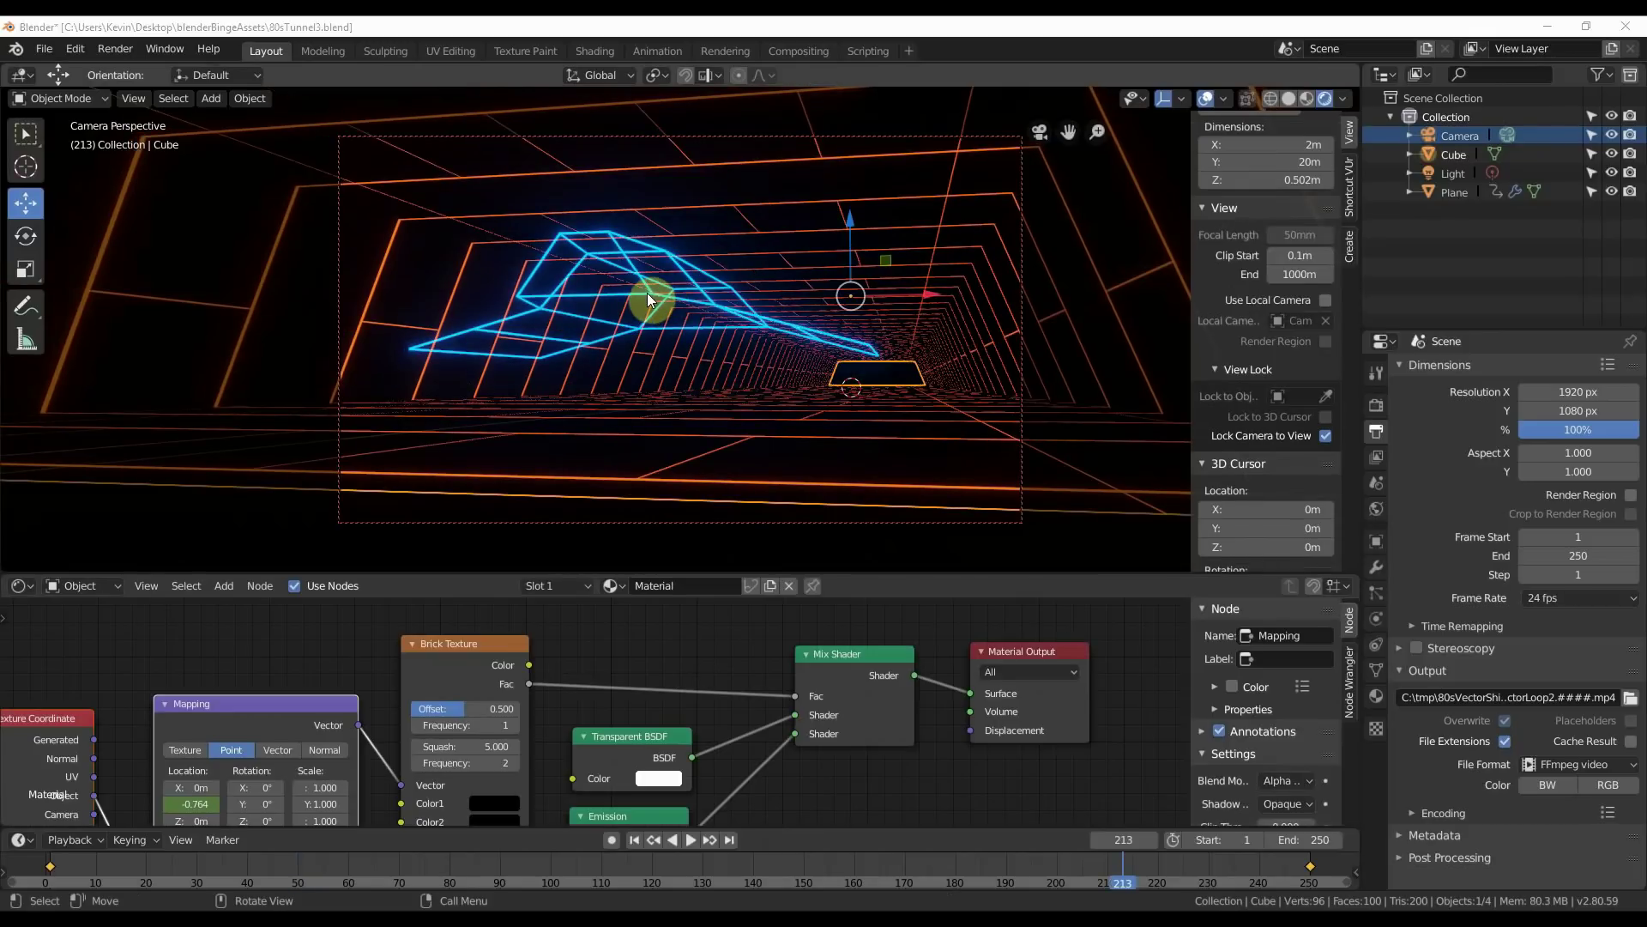
Select the craft and play its animation to check how it eases between its height keyframes.
left_click(647, 292)
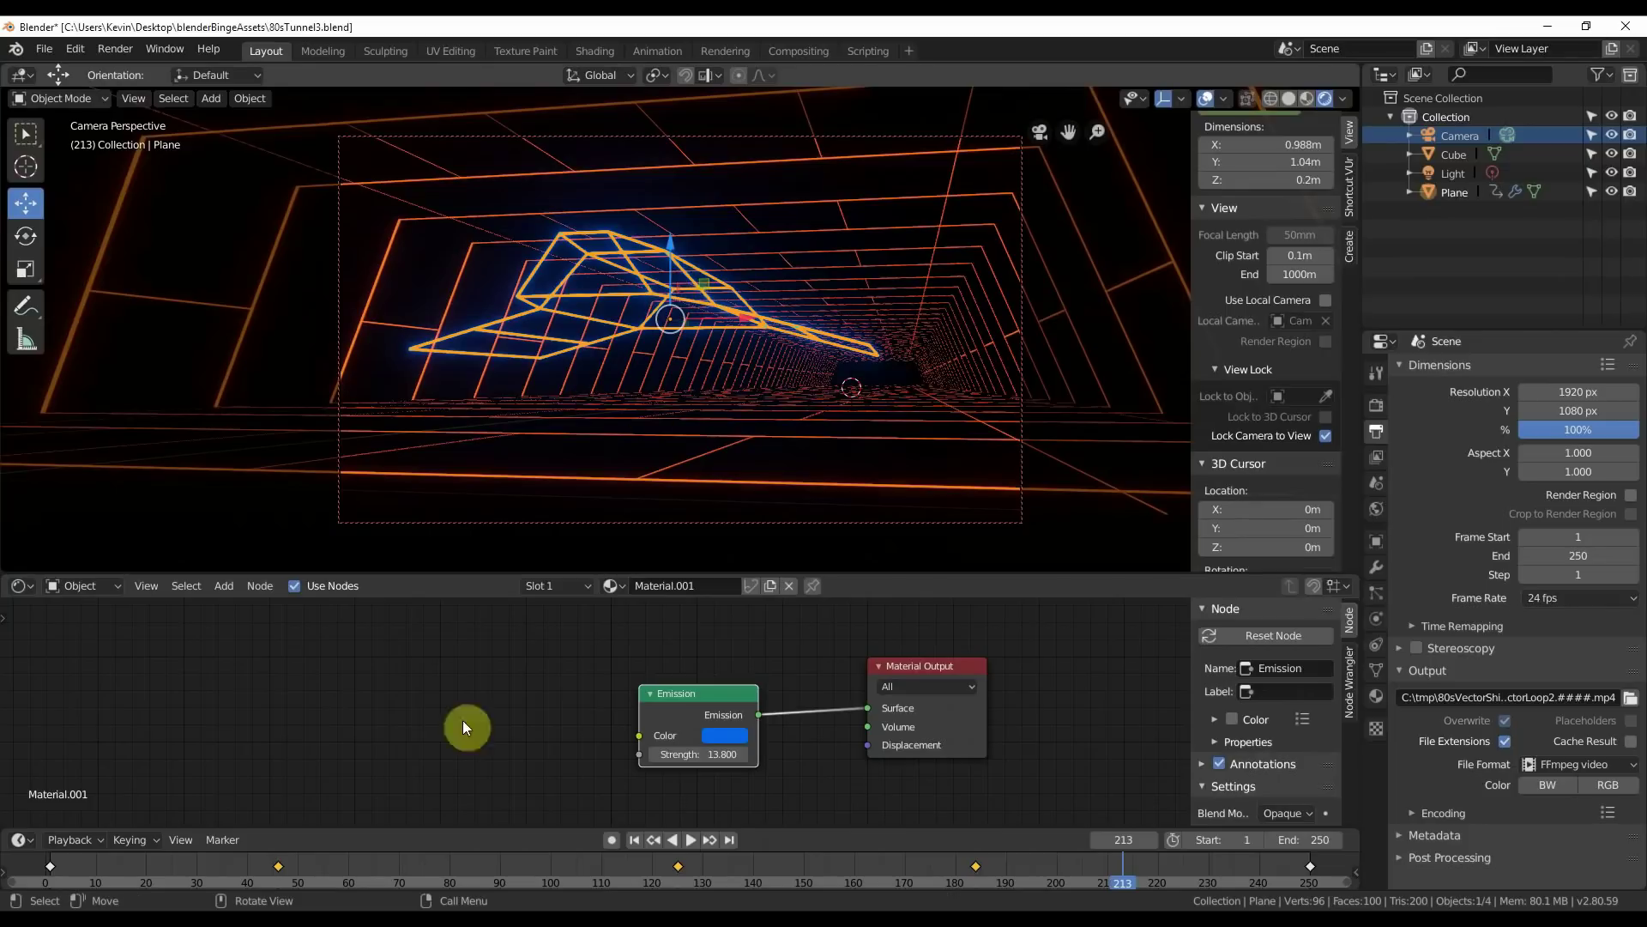
left_click(691, 839)
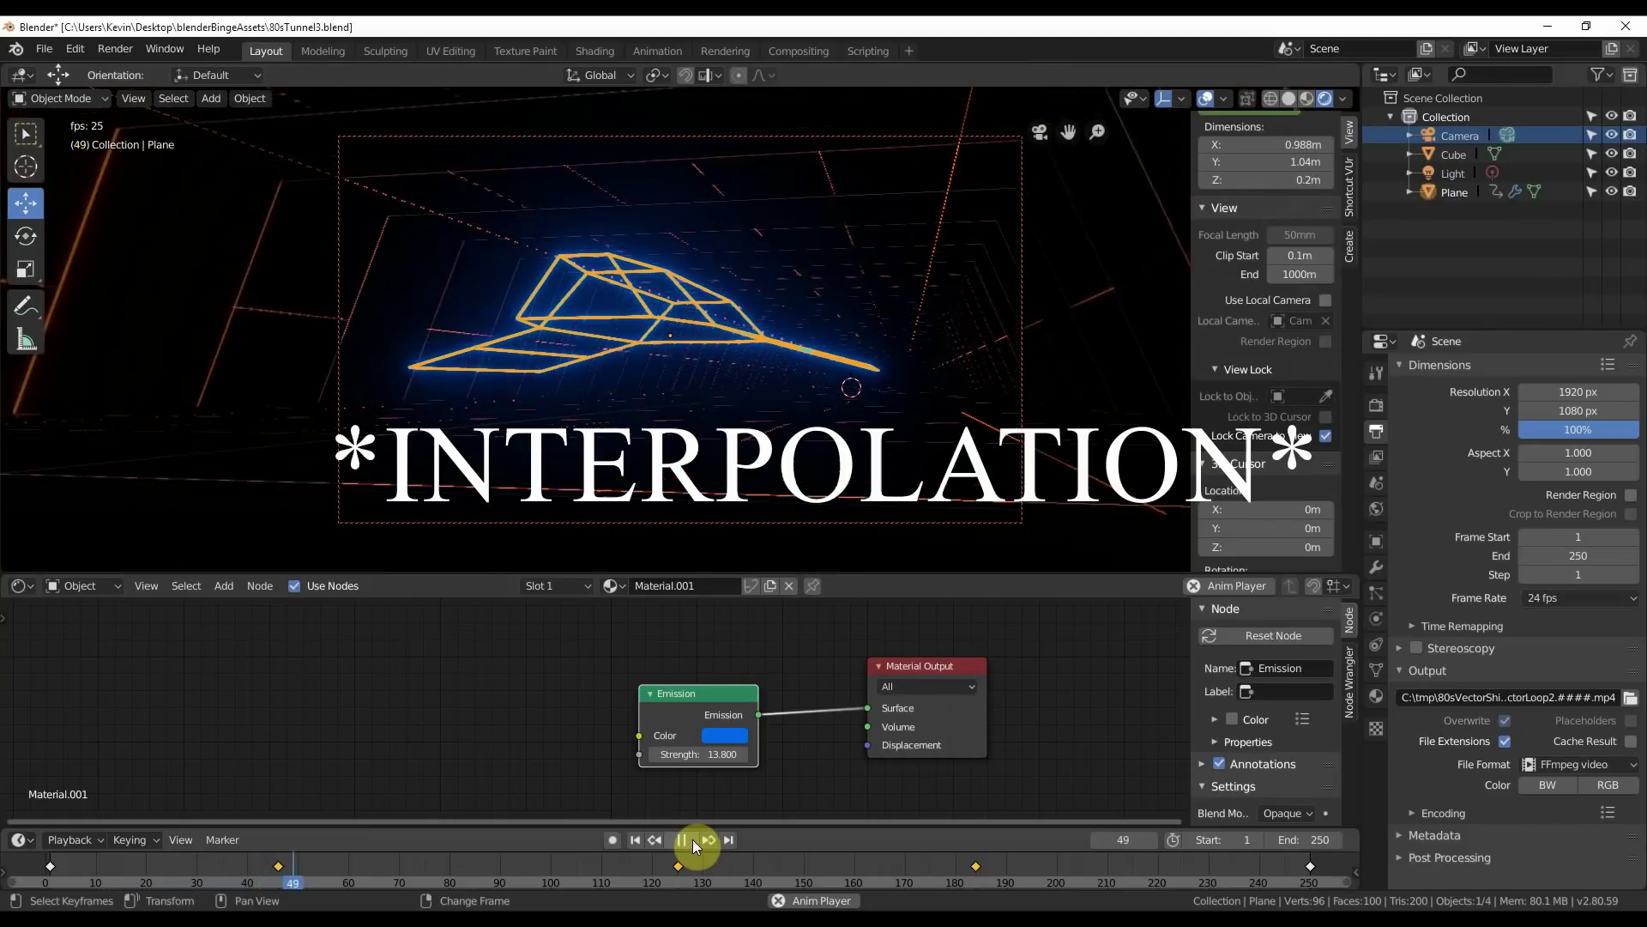
left_click(693, 839)
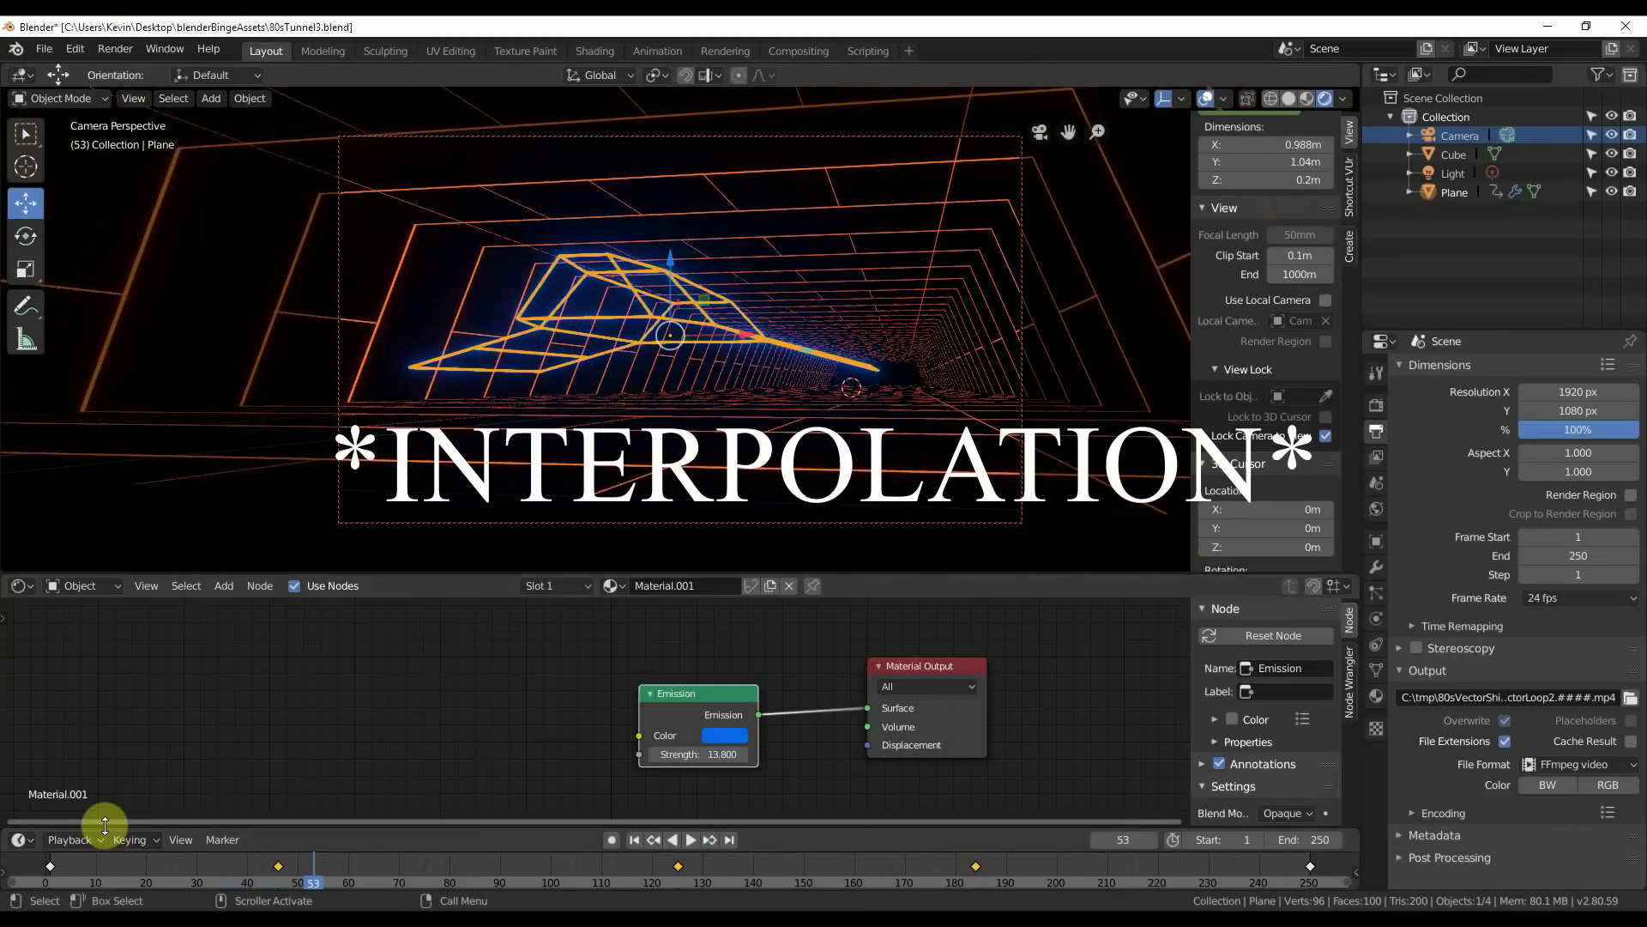
Replace the node editor with the Graph Editor, set all the craft's keyframes to Bezier interpolation and start playback.
left_click(23, 586)
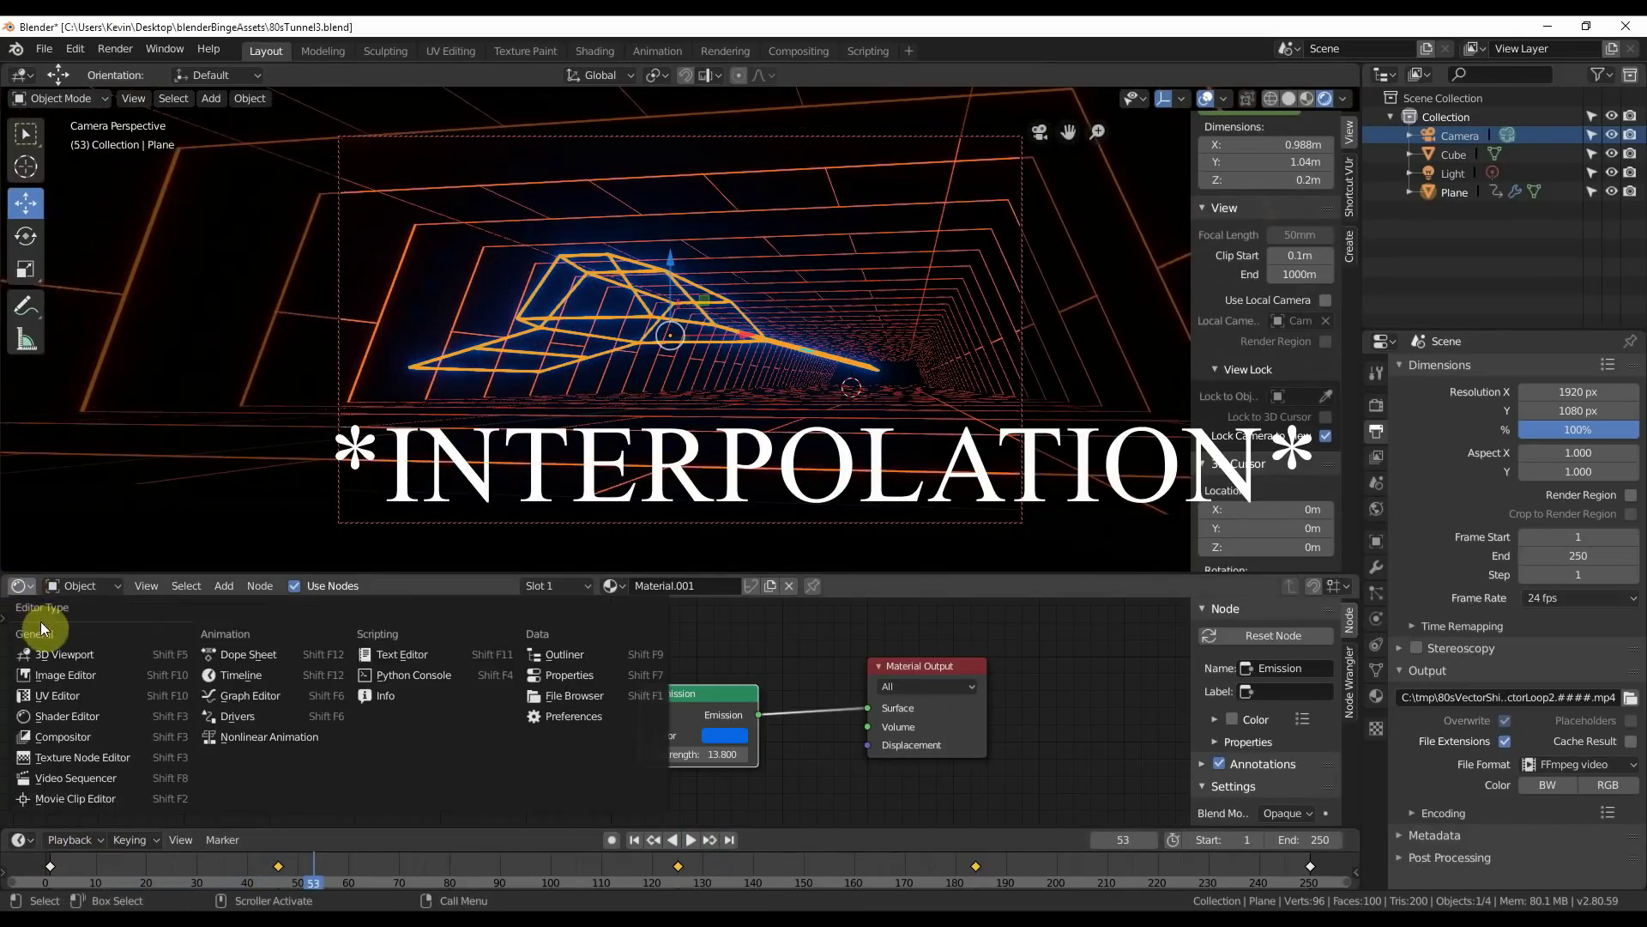
left_click(240, 695)
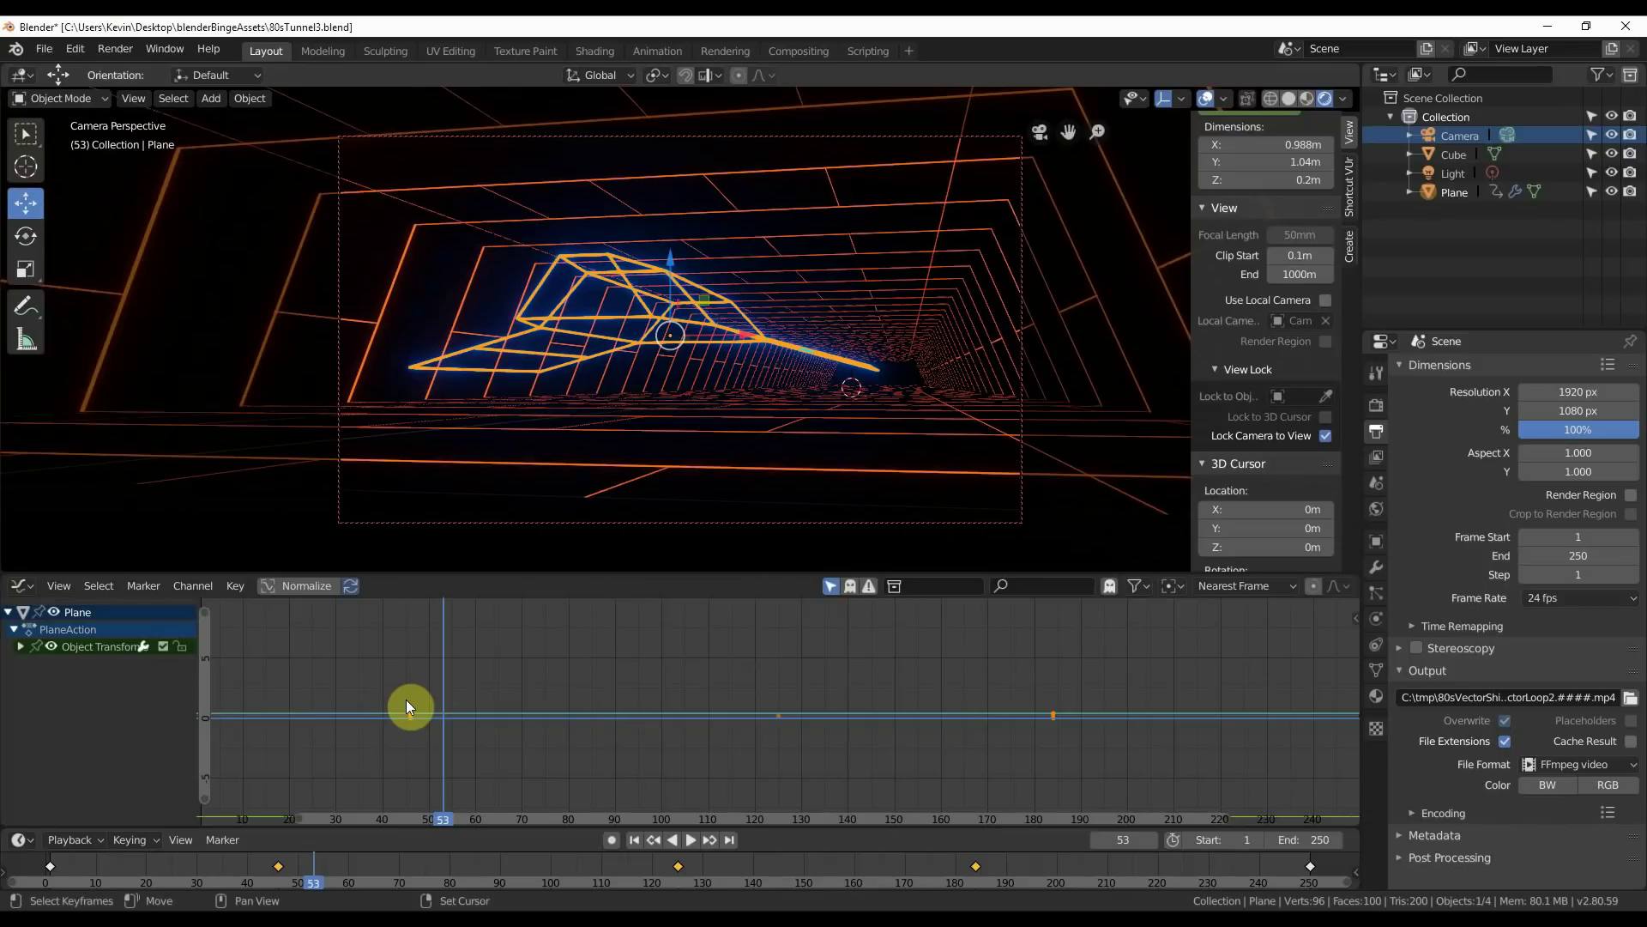
key("Home")
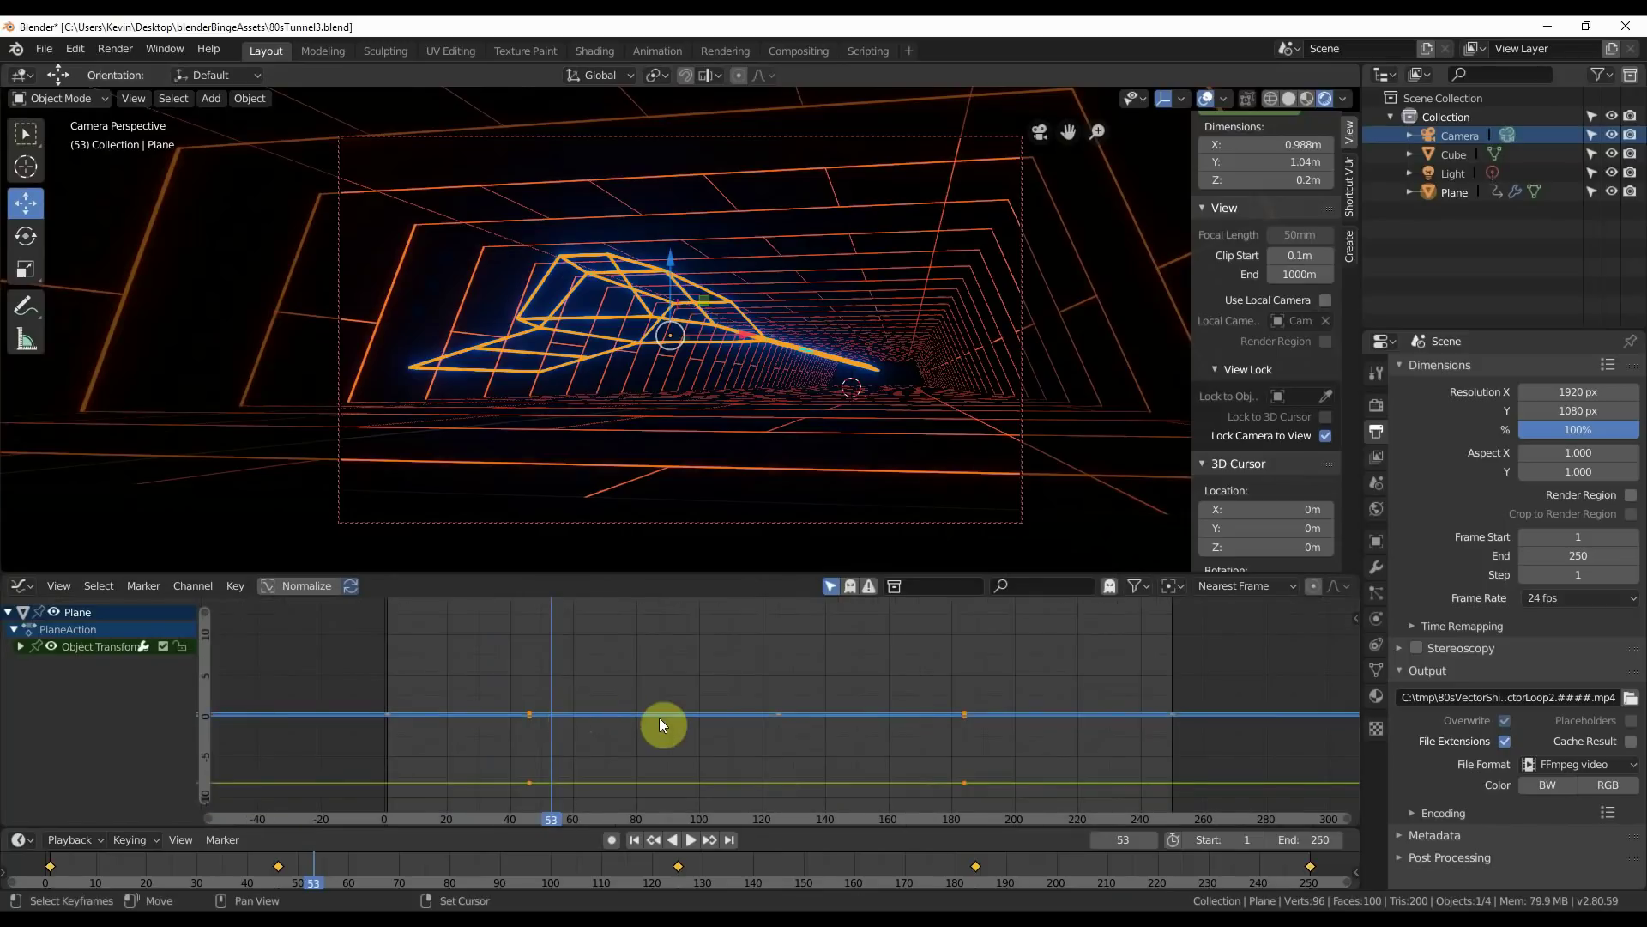
scroll(661, 724, "down", 2)
left_click(235, 585)
mouse_move(304, 285)
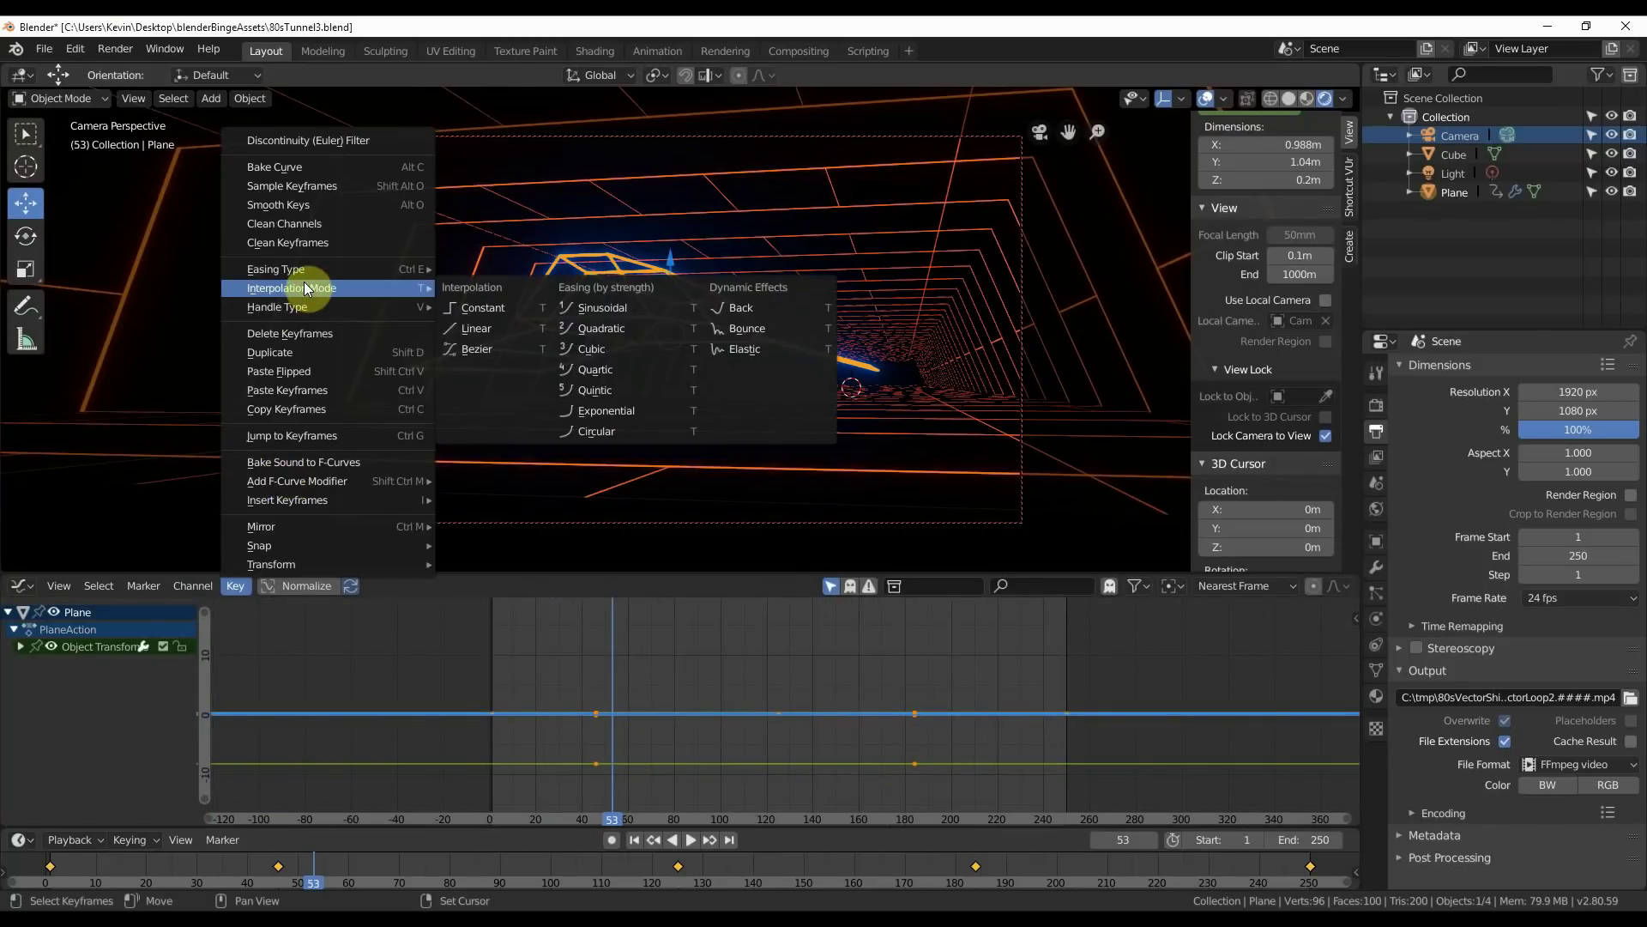
left_click(463, 347)
key("space")
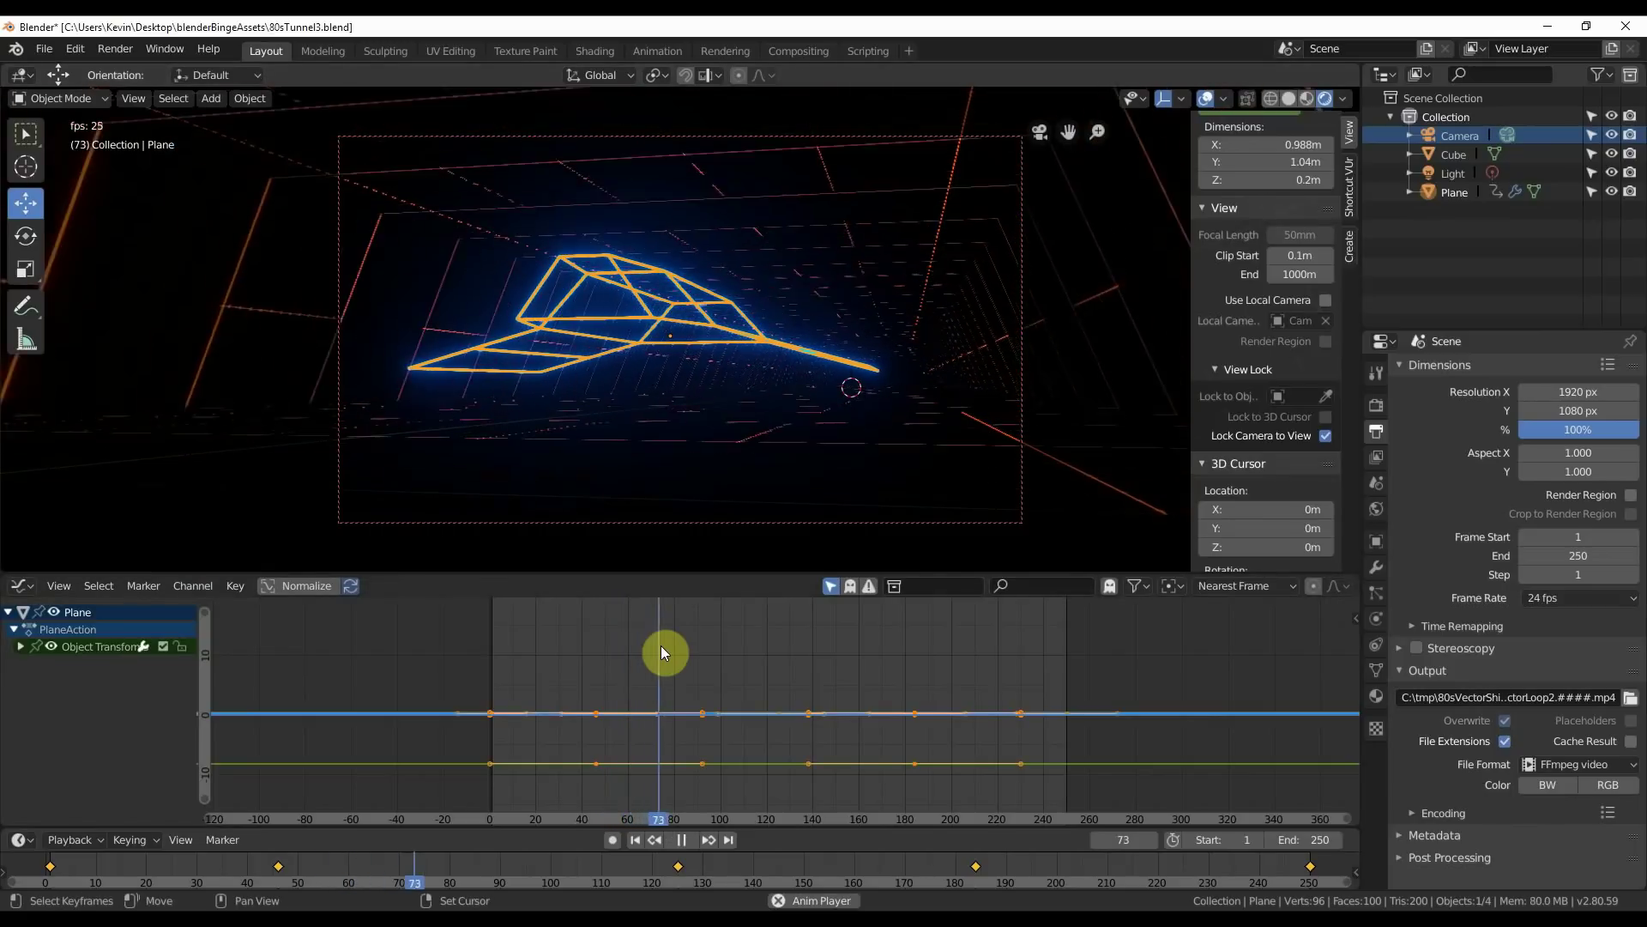